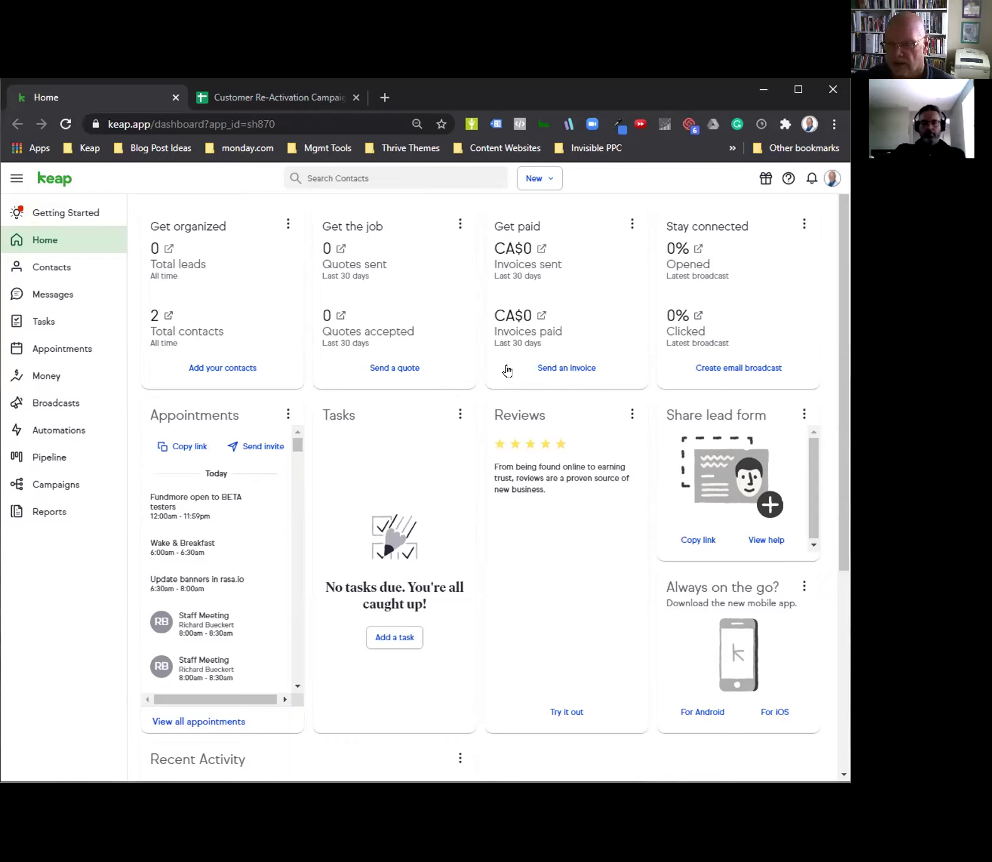
Create a new campaign of your own named "Customer ReActivation Campaign", leaving it without a category
left_click(49, 485)
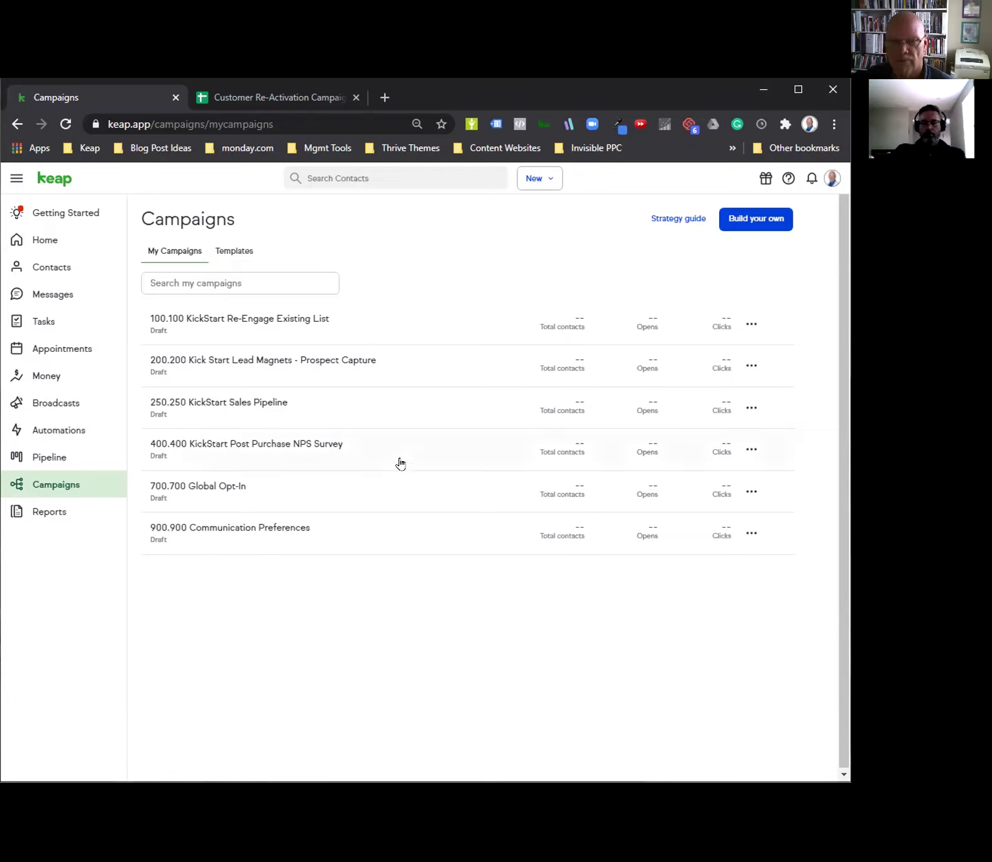
left_click(756, 218)
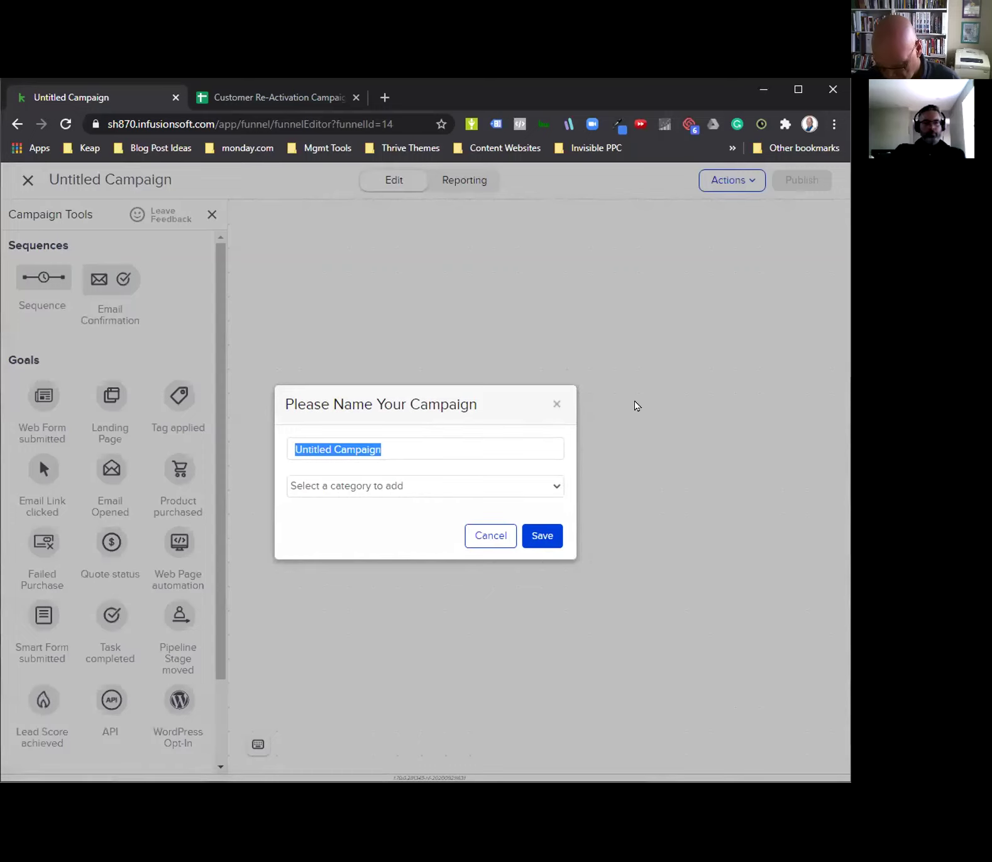
type("Cus")
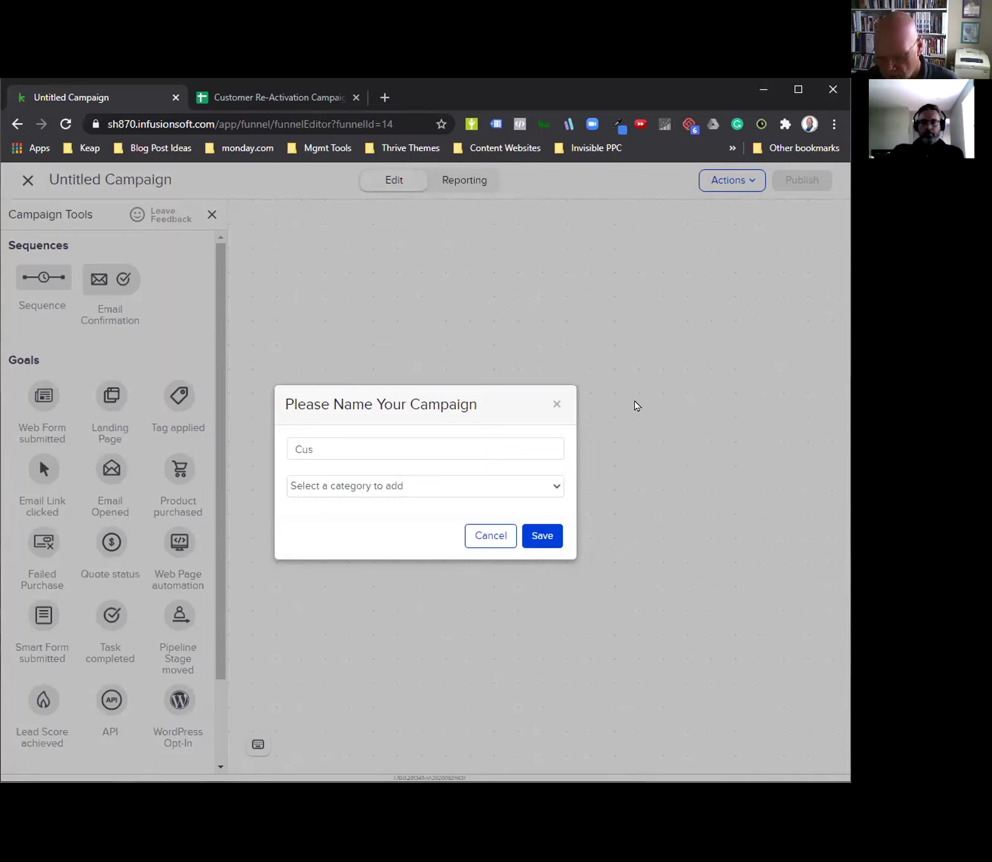
type("tomer ")
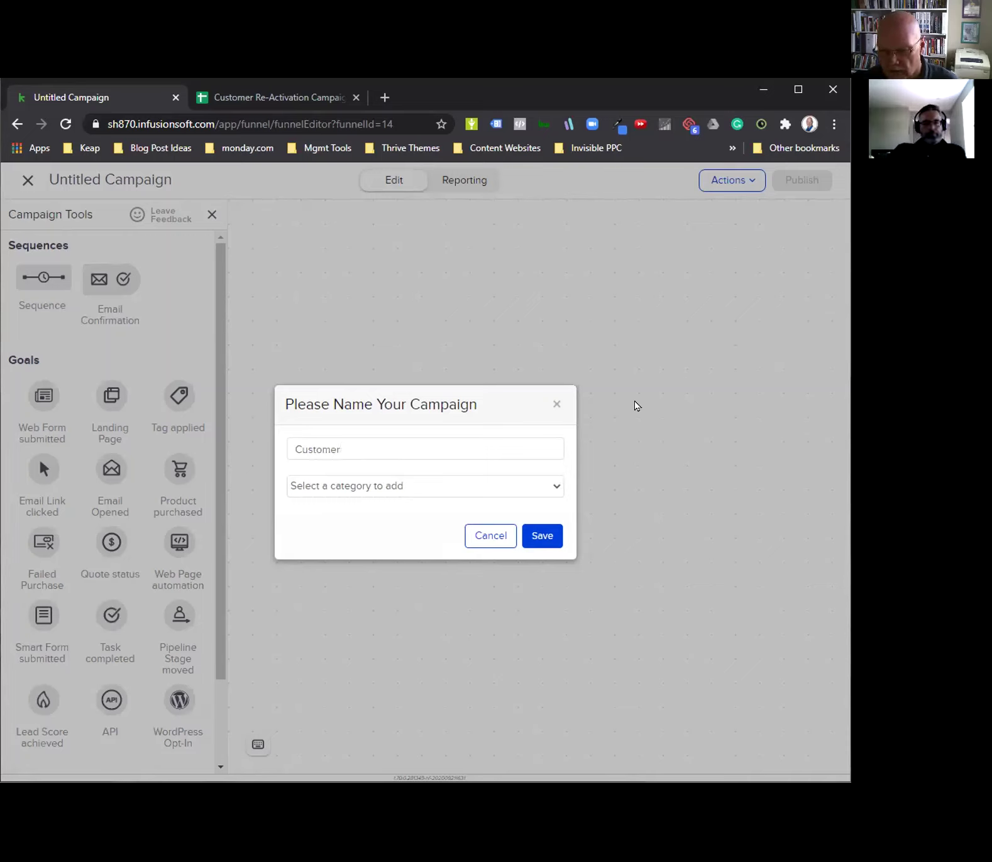
type("ReAc")
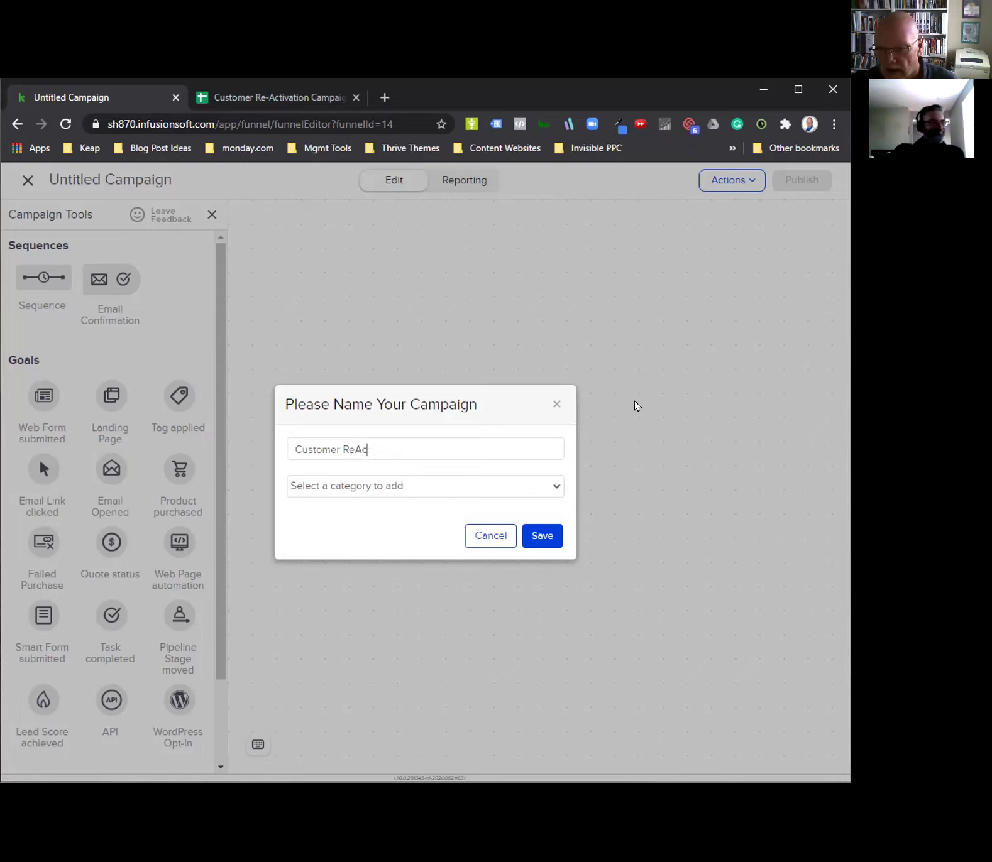
type("rtivation Cam")
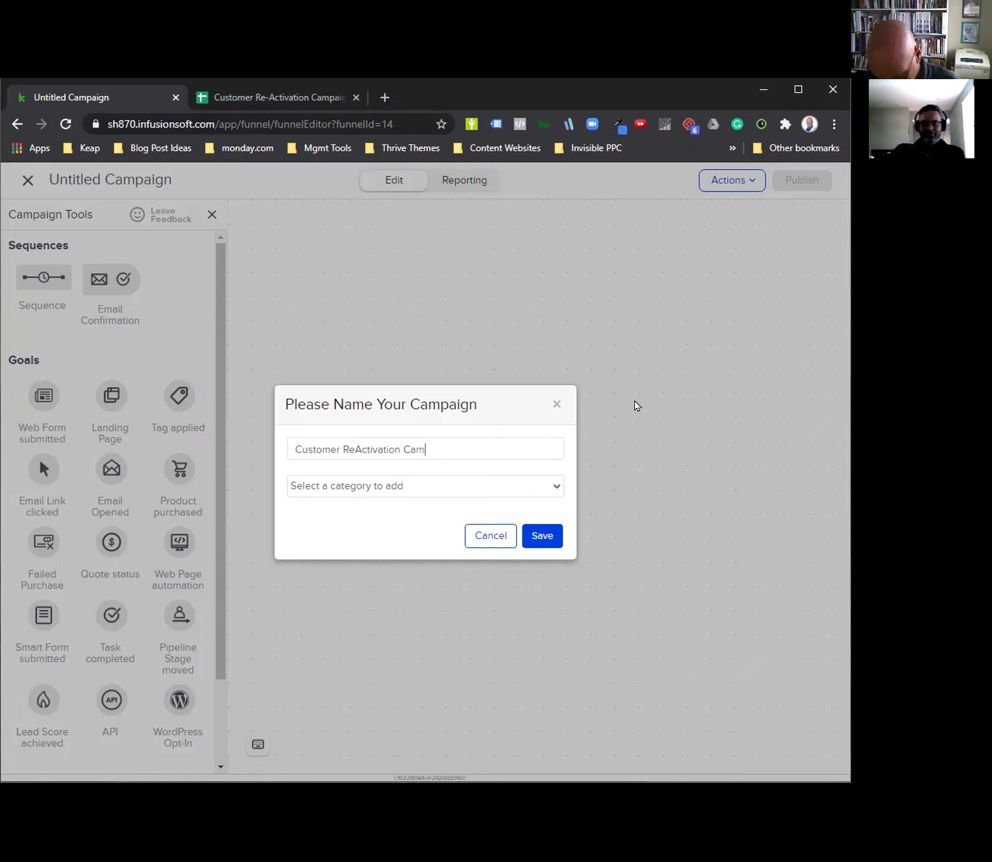
type("paign")
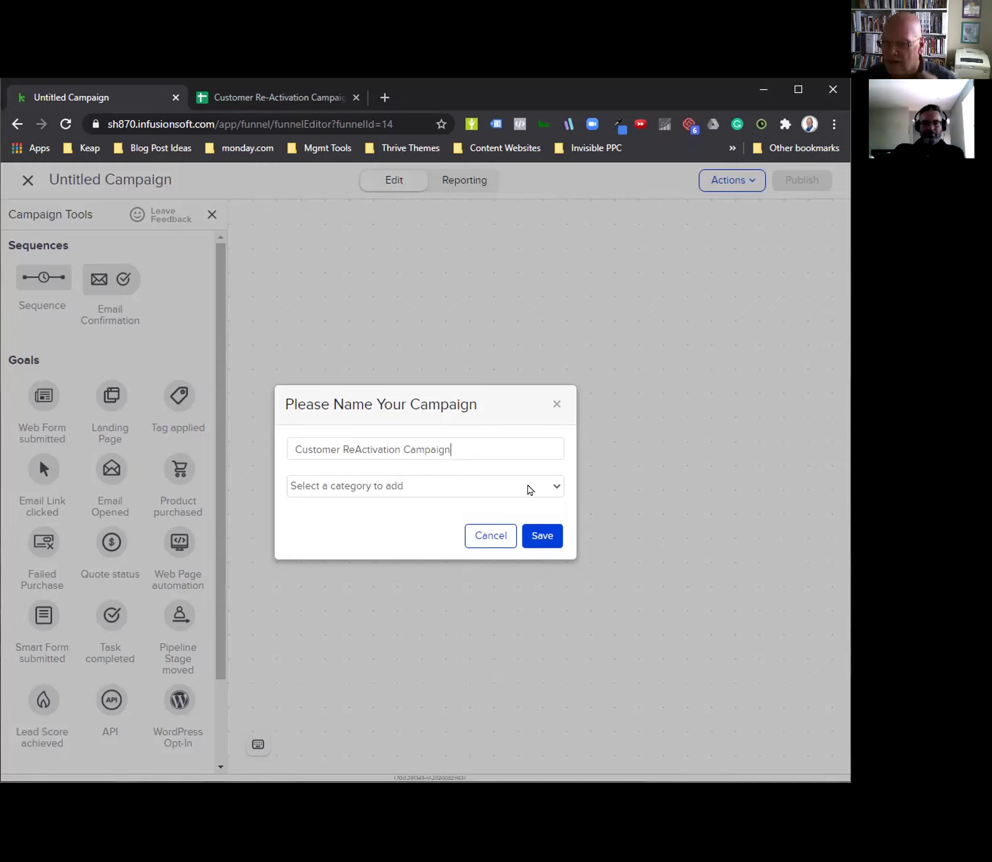
left_click(529, 490)
left_click(297, 506)
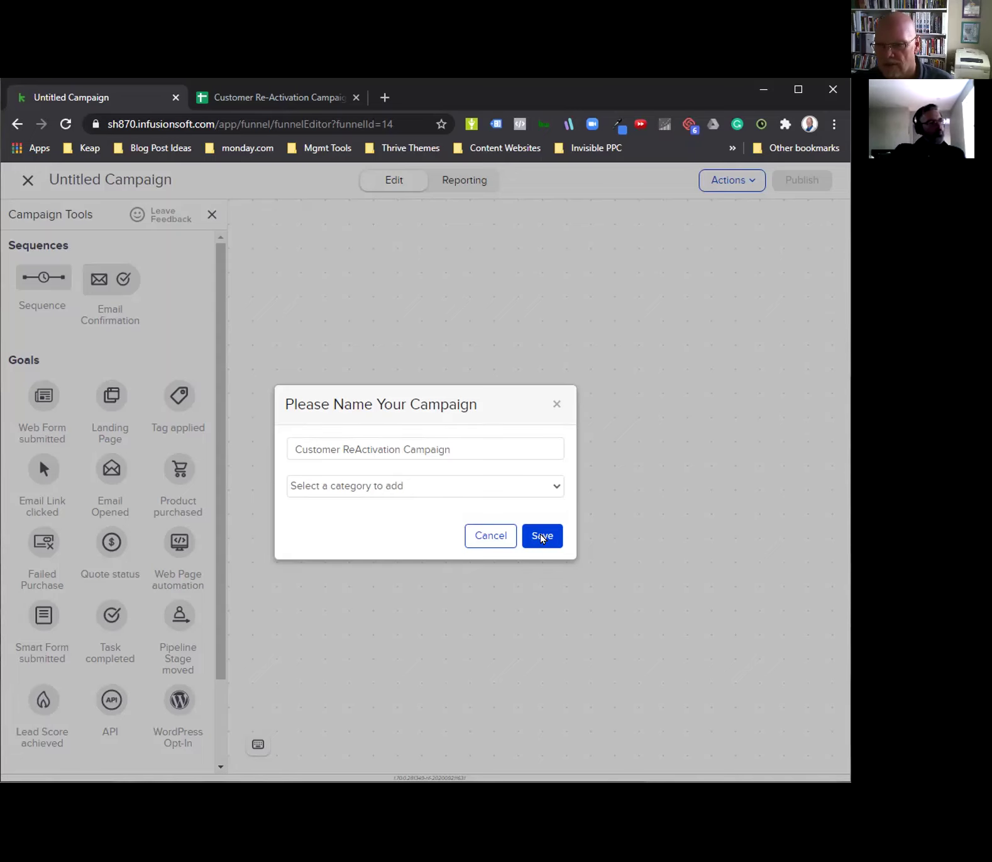
left_click(542, 537)
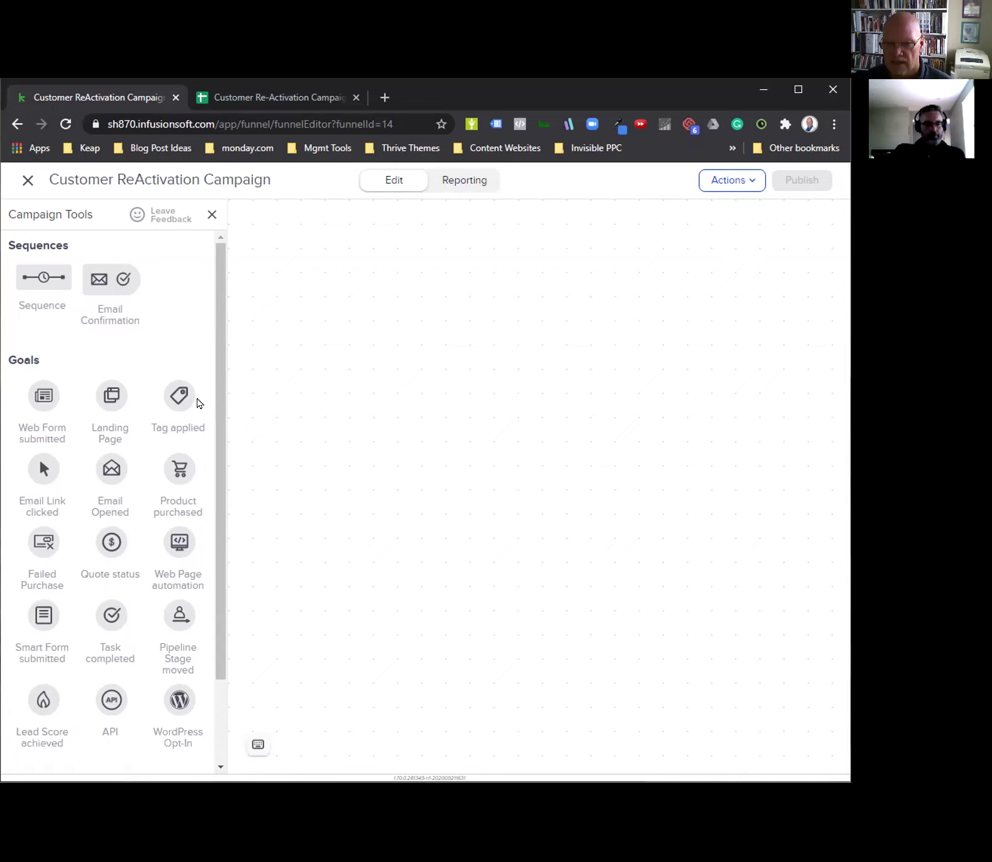
Place a Tag applied goal on the campaign canvas and name it "Lost Customer Upload Tag applied"
left_click_drag(172, 395, 311, 302)
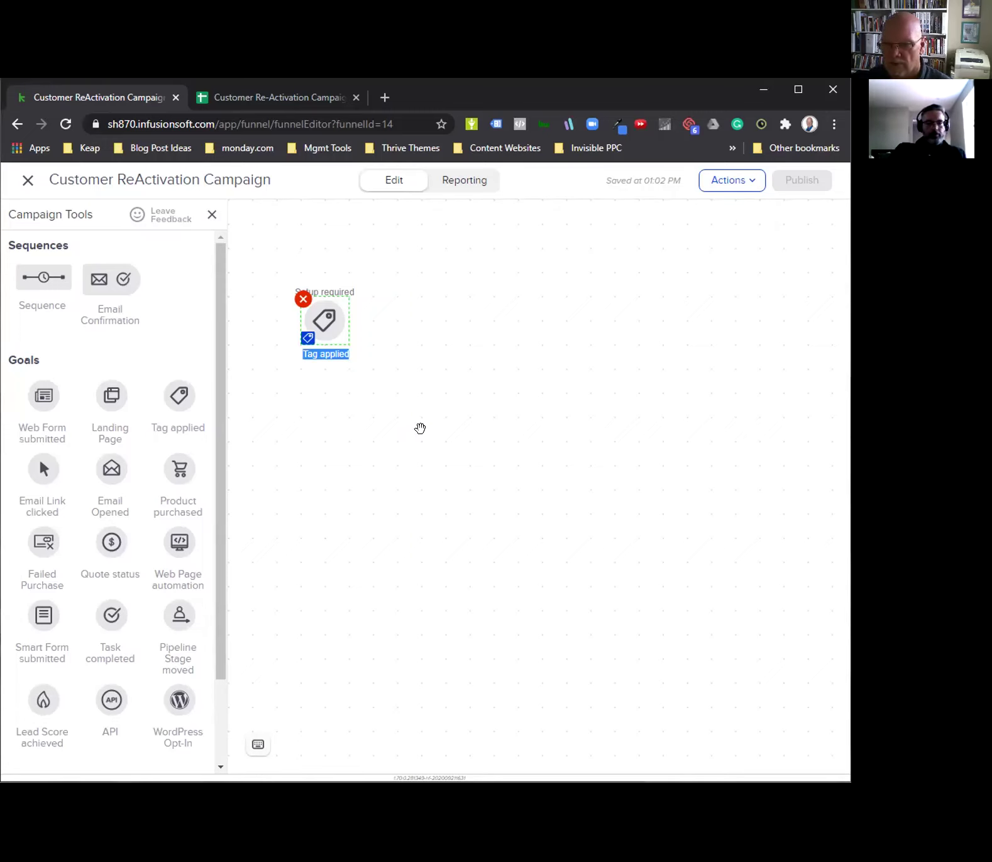
key("Left")
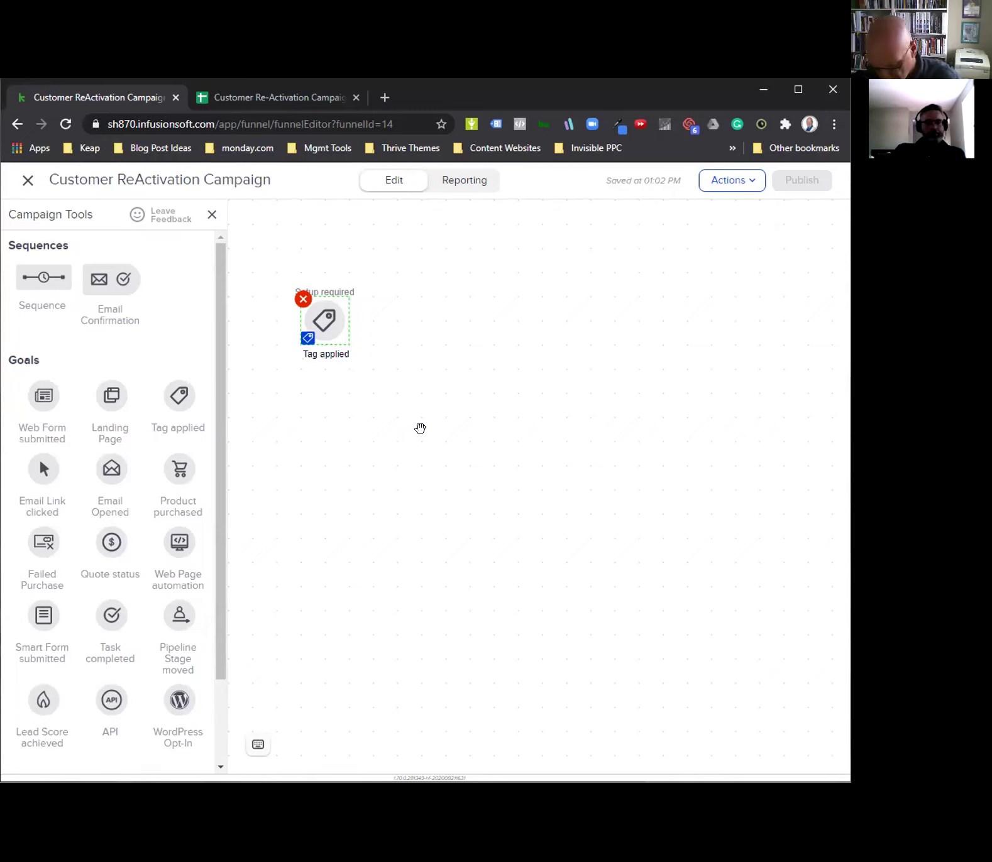
type("Lost ")
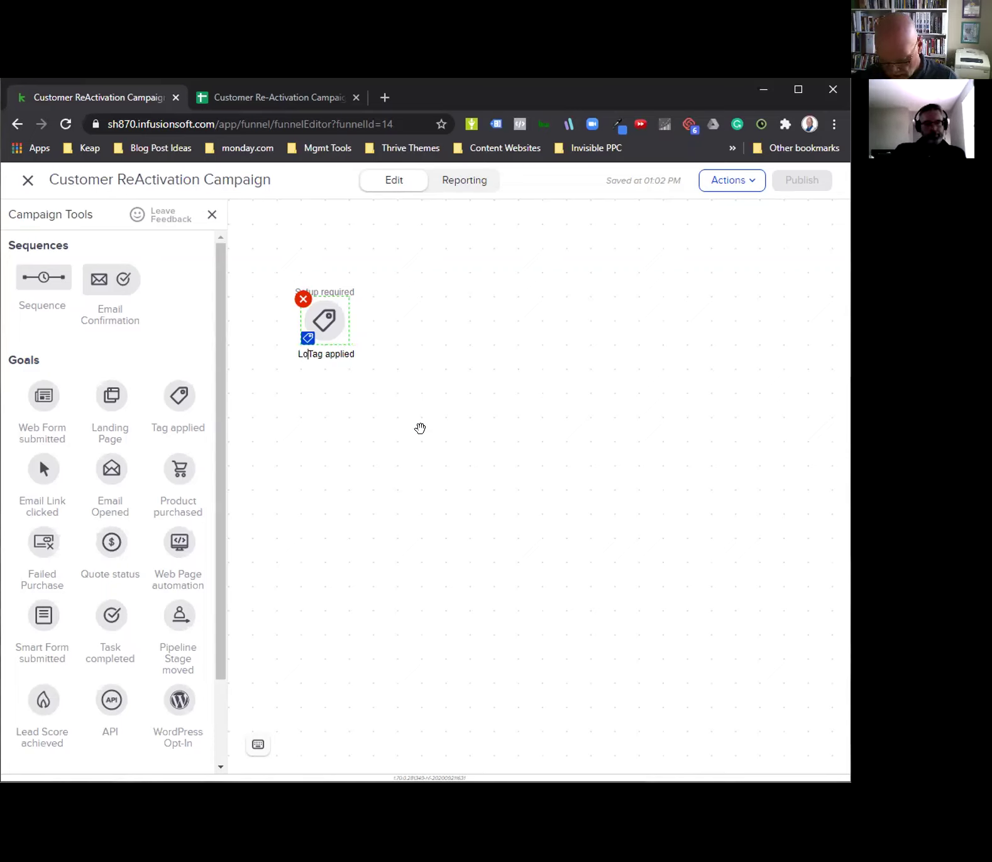
type("Customer")
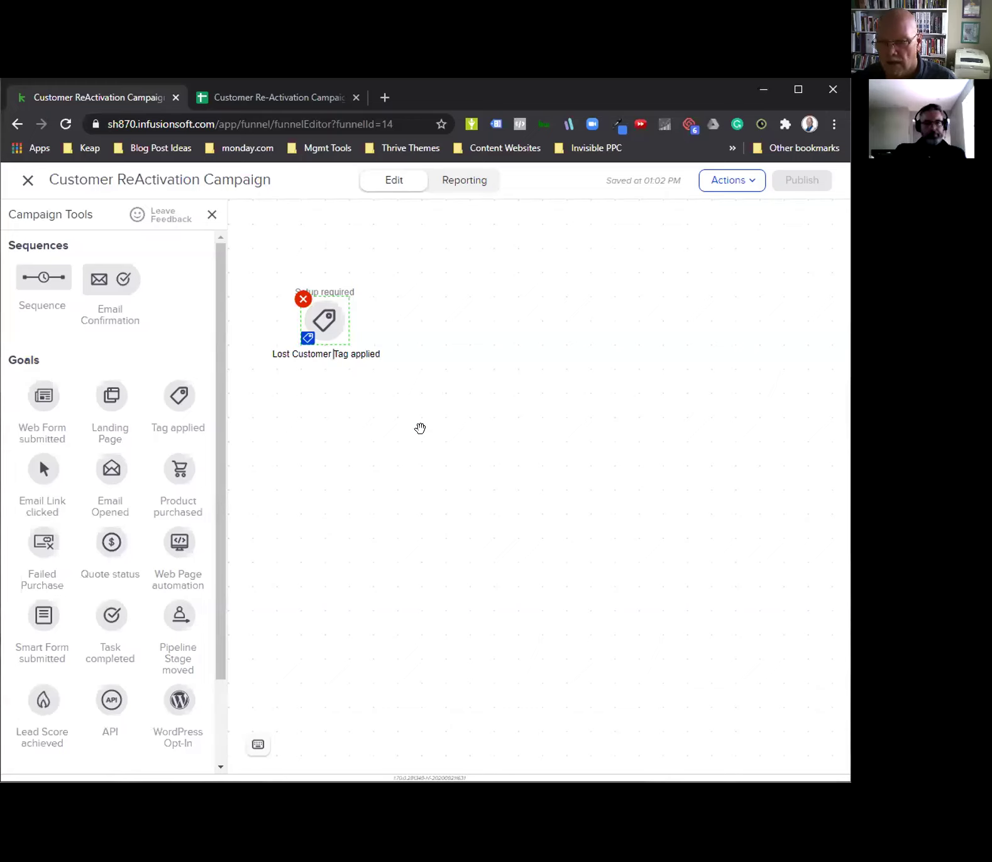
type(" Upload")
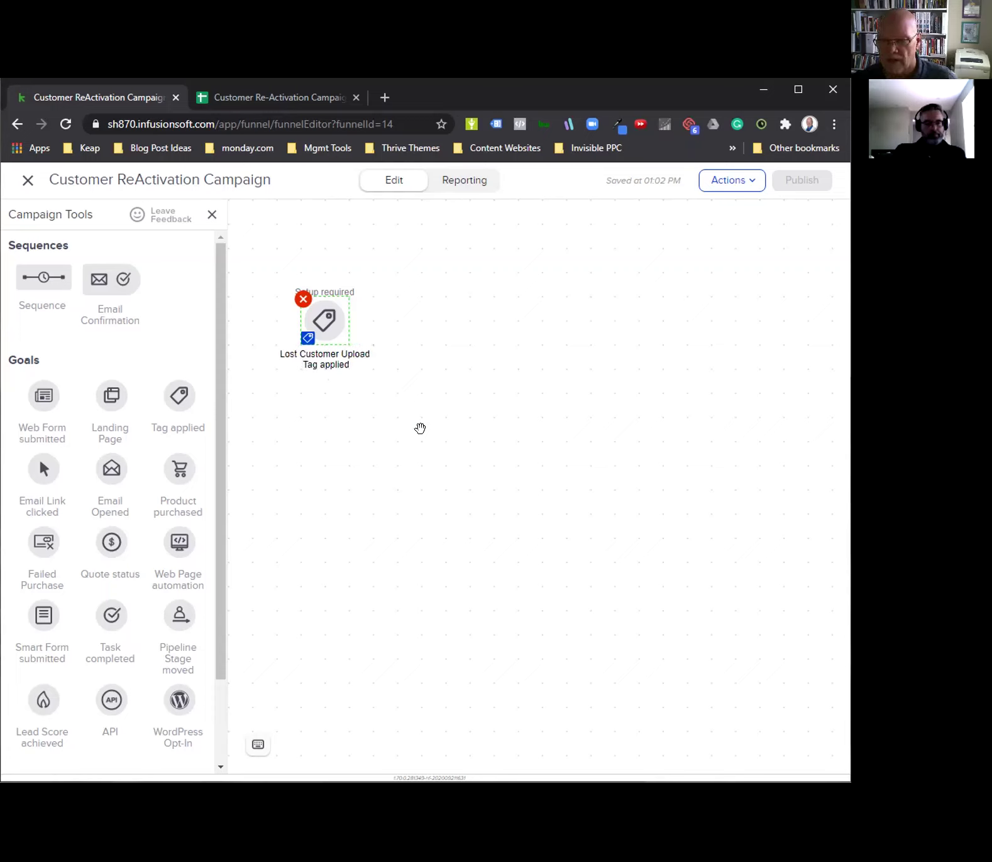
left_click(339, 413)
Copy the tag goal's name and open the goal's configuration for editing
mouse_move(327, 316)
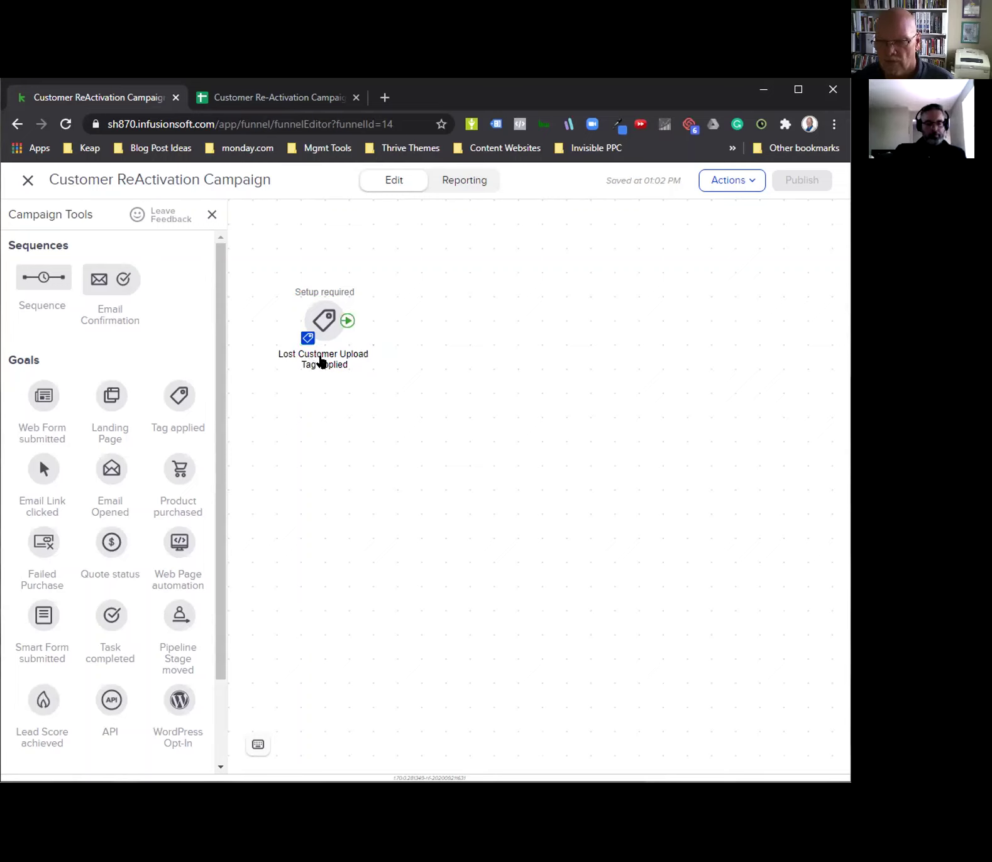
double_click(321, 355)
key("ctrl+c")
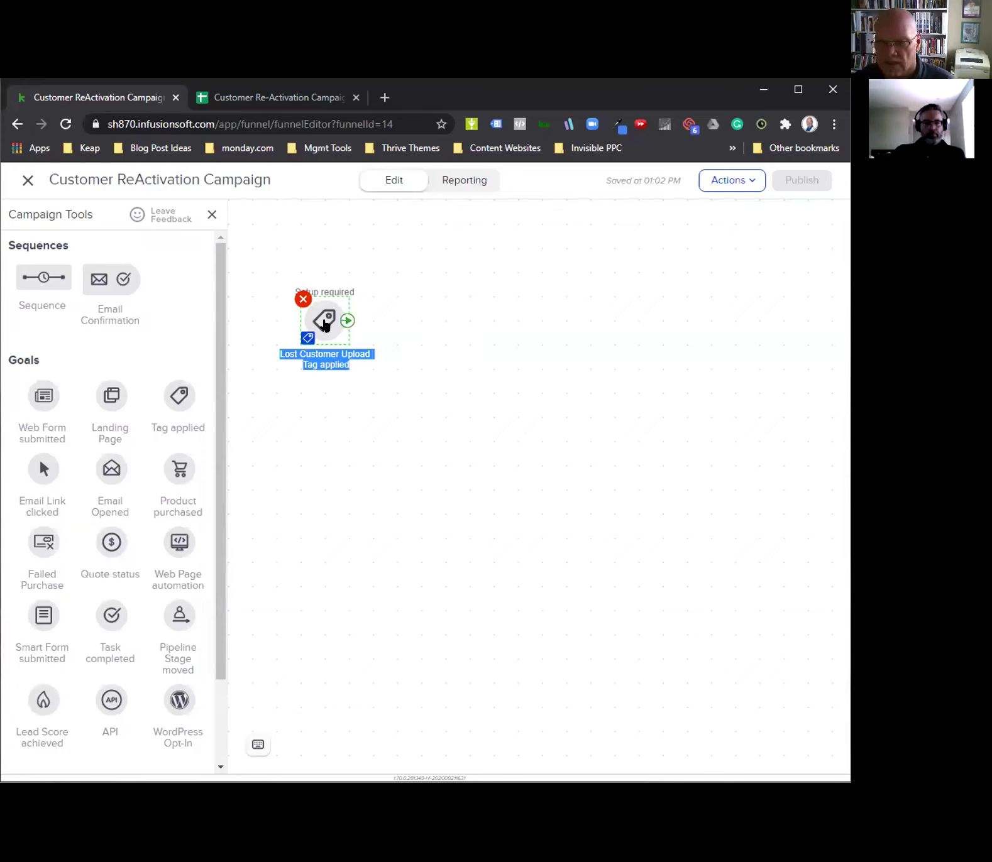
right_click(324, 322)
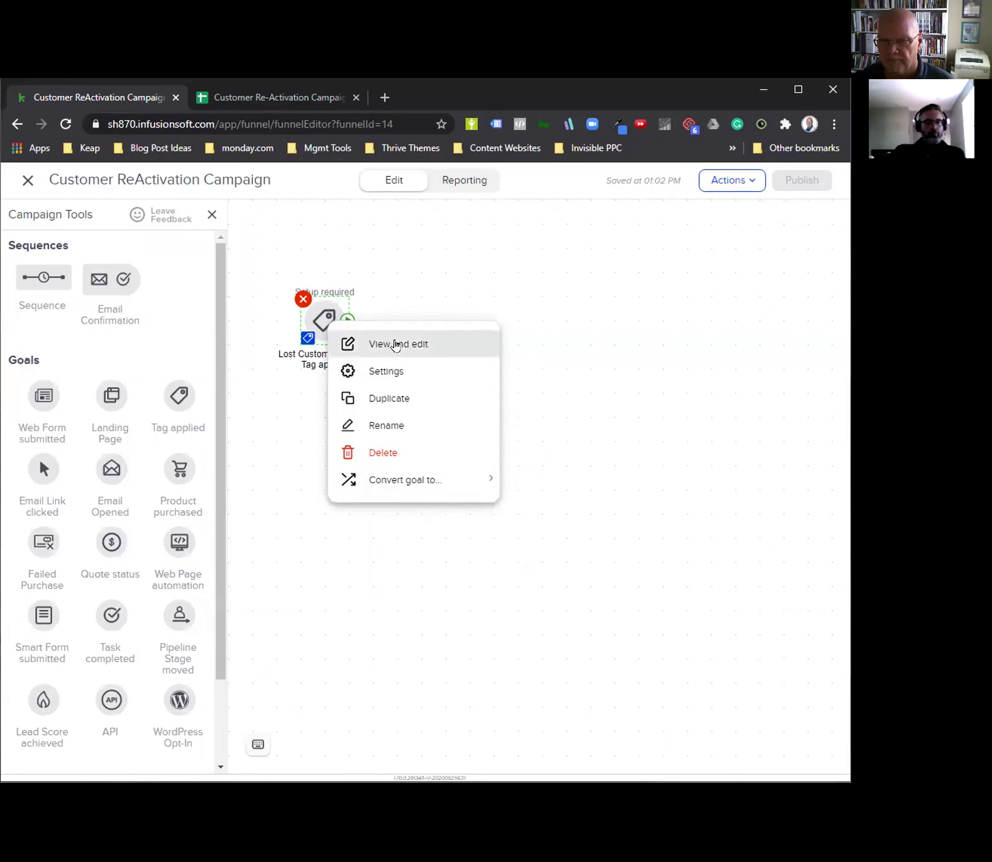
left_click(395, 346)
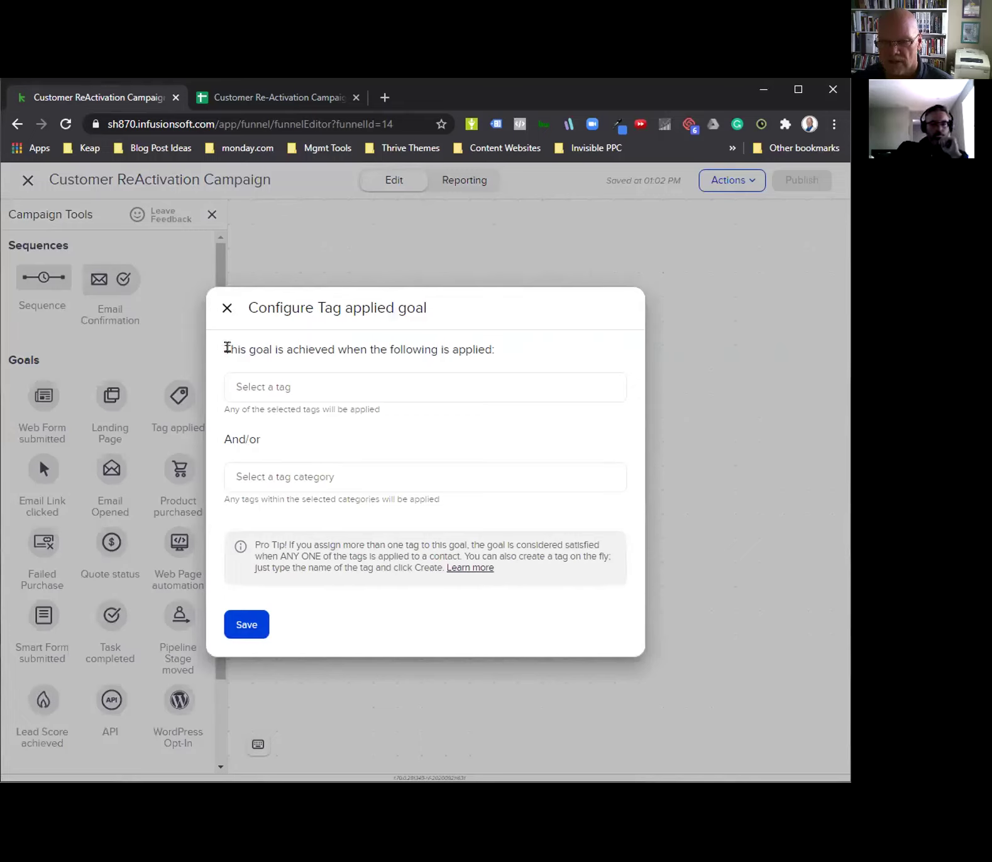
Add a new tag named "Lost Customer Upload" as the tag that achieves the goal, shortening the copied goal name
left_click_drag(227, 348, 507, 352)
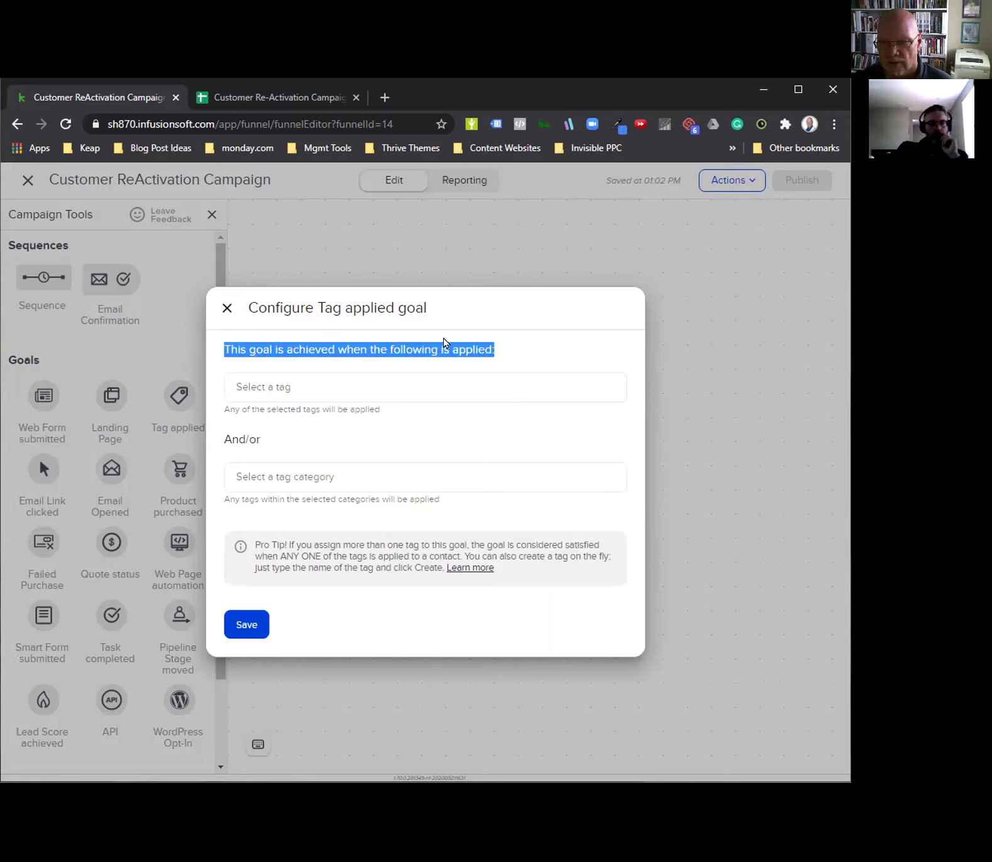
left_click(373, 388)
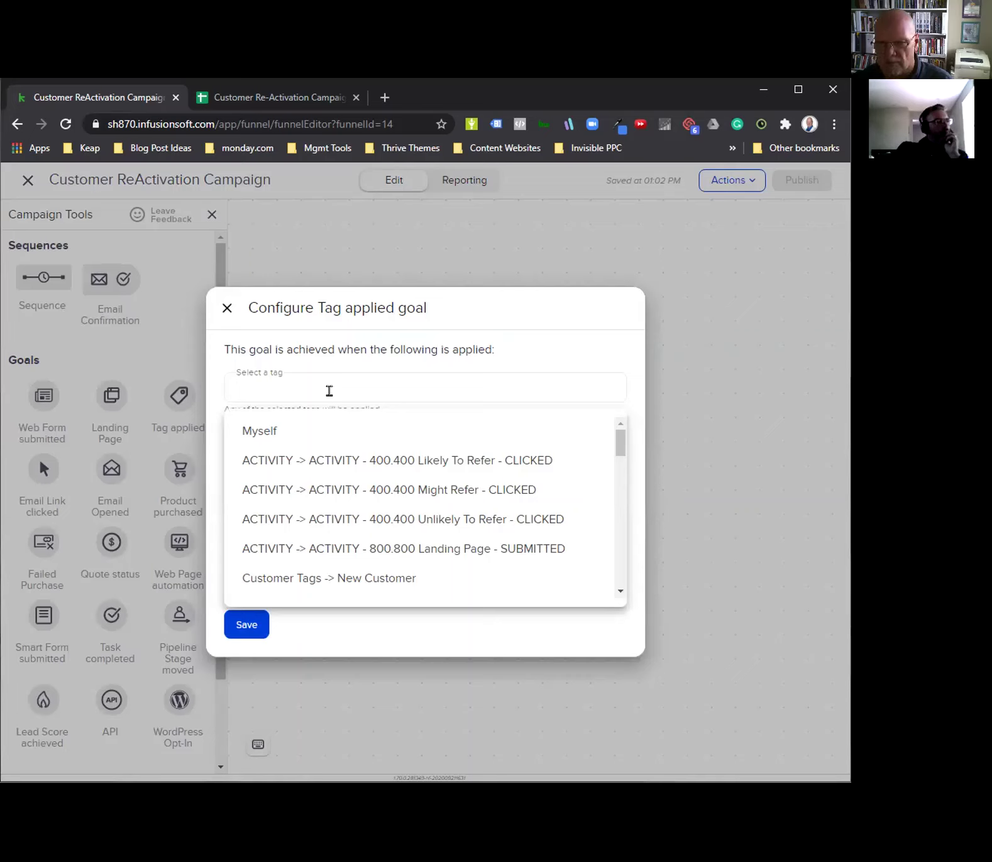
key("ctrl+v")
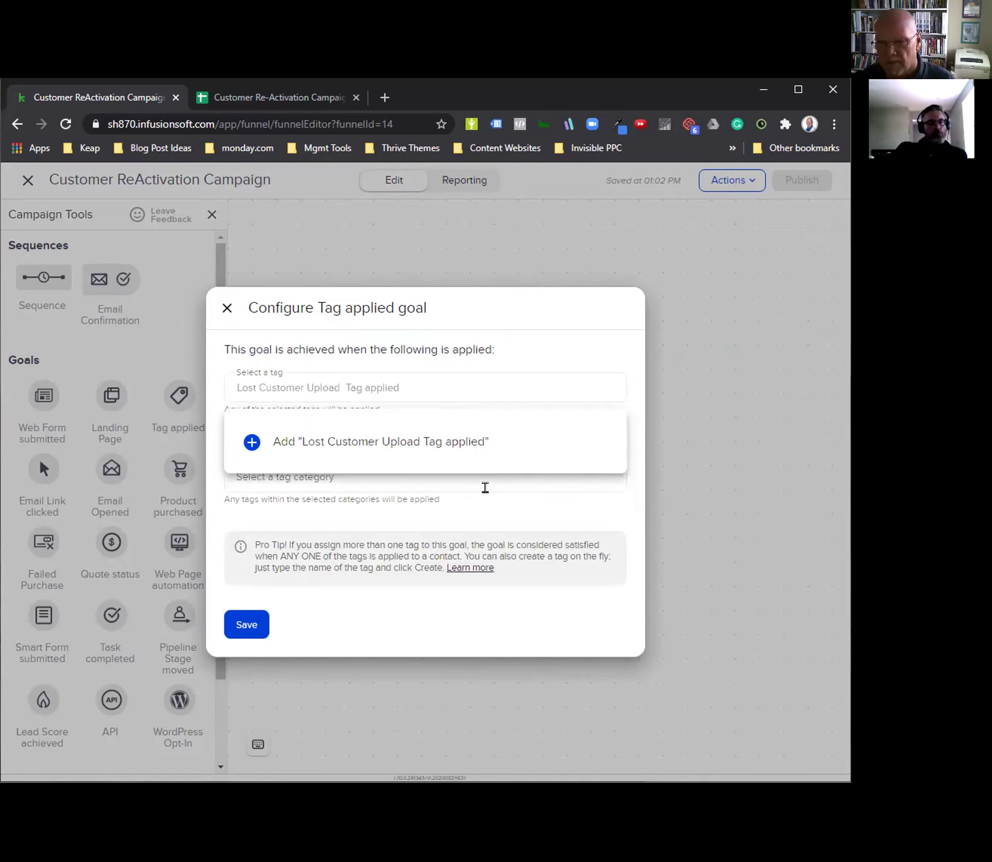
key("BackSpace")
key("BackSpace")
key("BackSpace")
key("BackSpace")
key("BackSpace")
key("BackSpace")
key("BackSpace")
key("BackSpace")
key("BackSpace")
key("BackSpace")
key("BackSpace")
key("BackSpace")
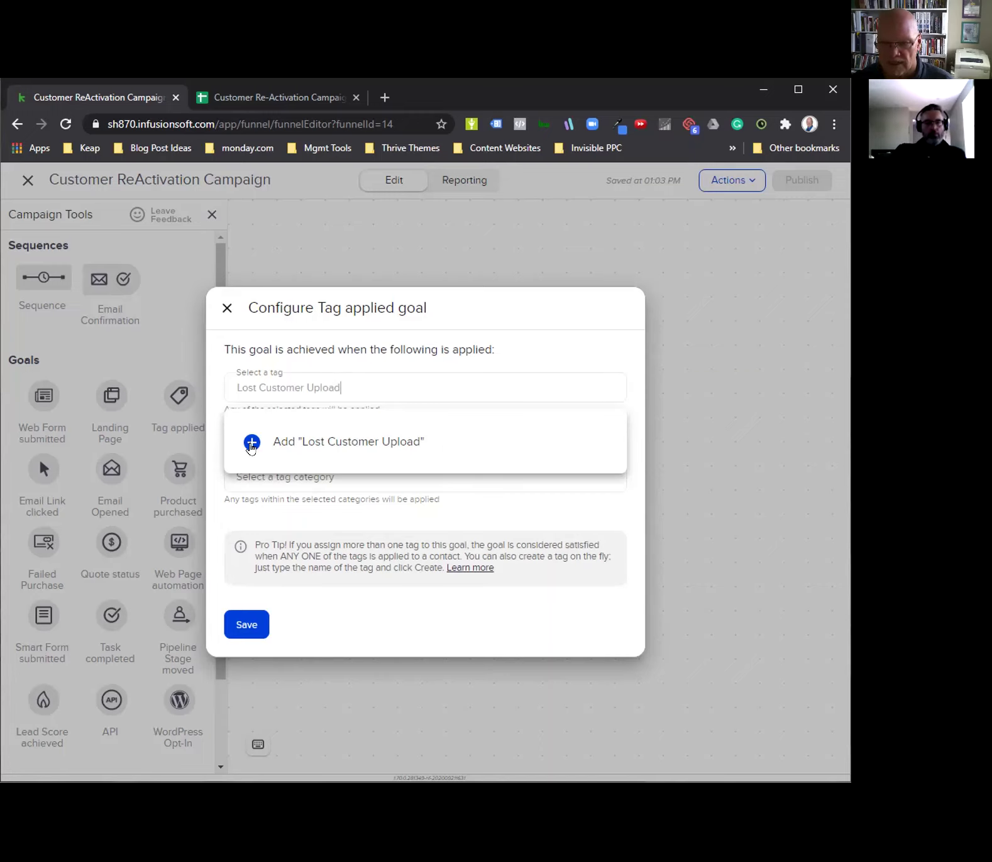
left_click(252, 444)
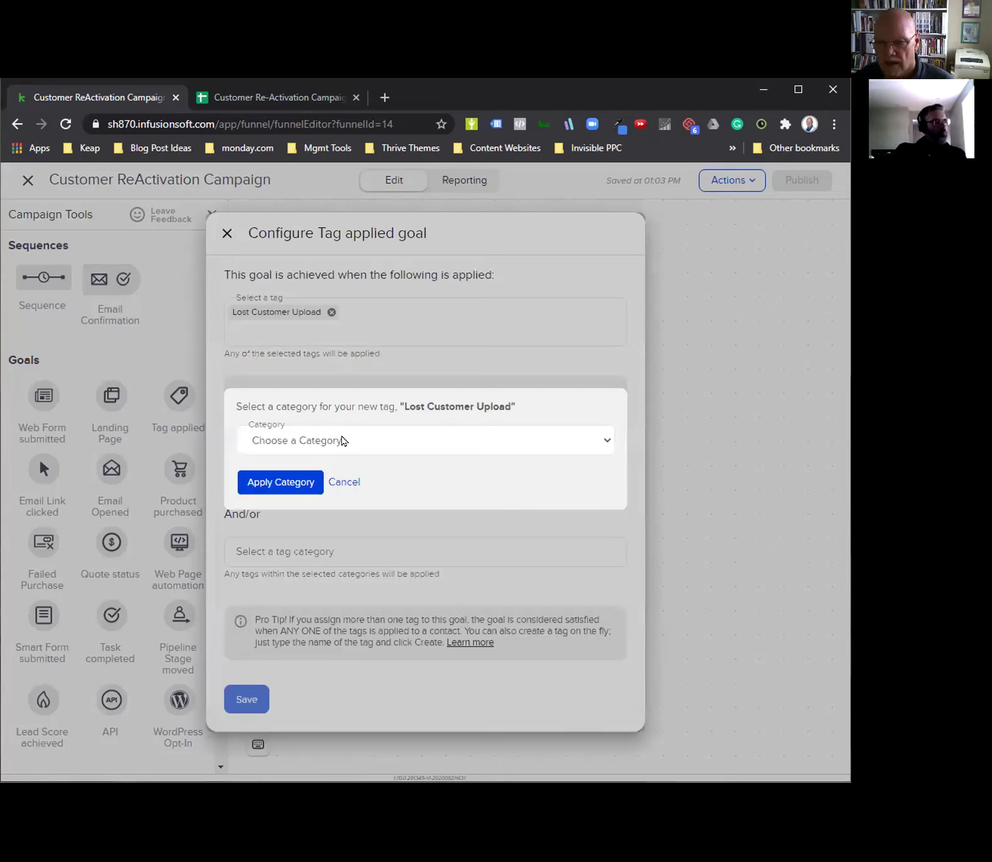
Assign the new tag to the ACTIVITY category and save the goal's configuration
left_click(337, 446)
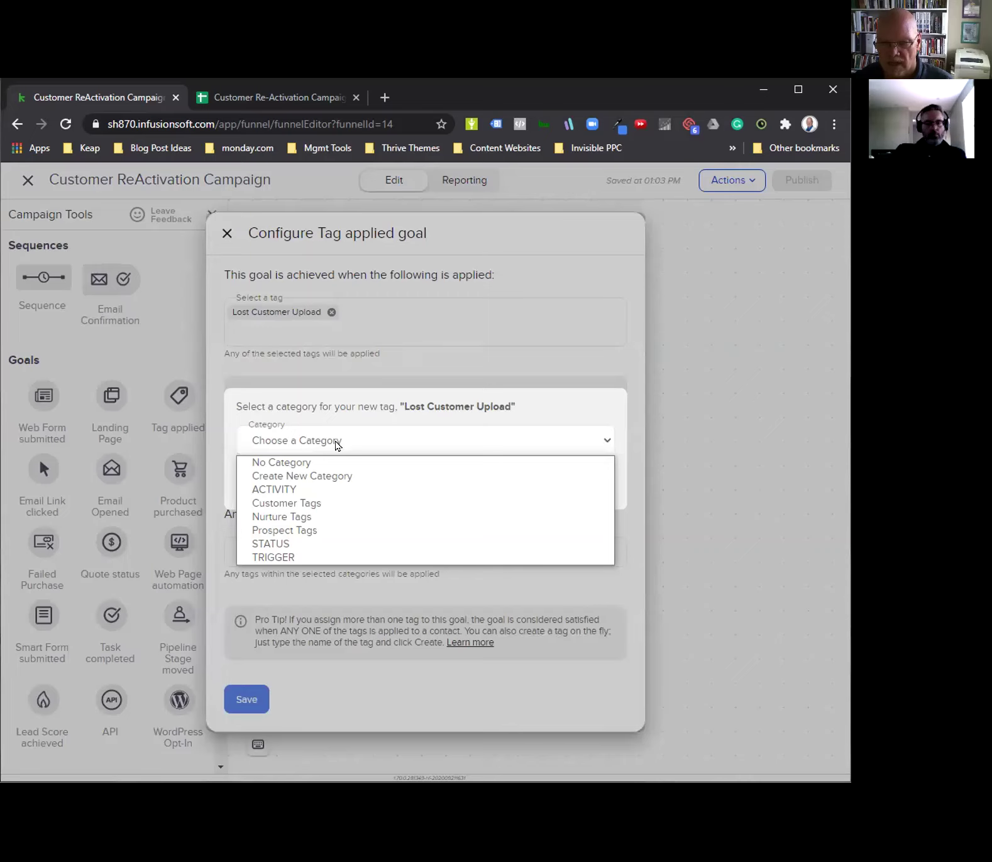
left_click(274, 489)
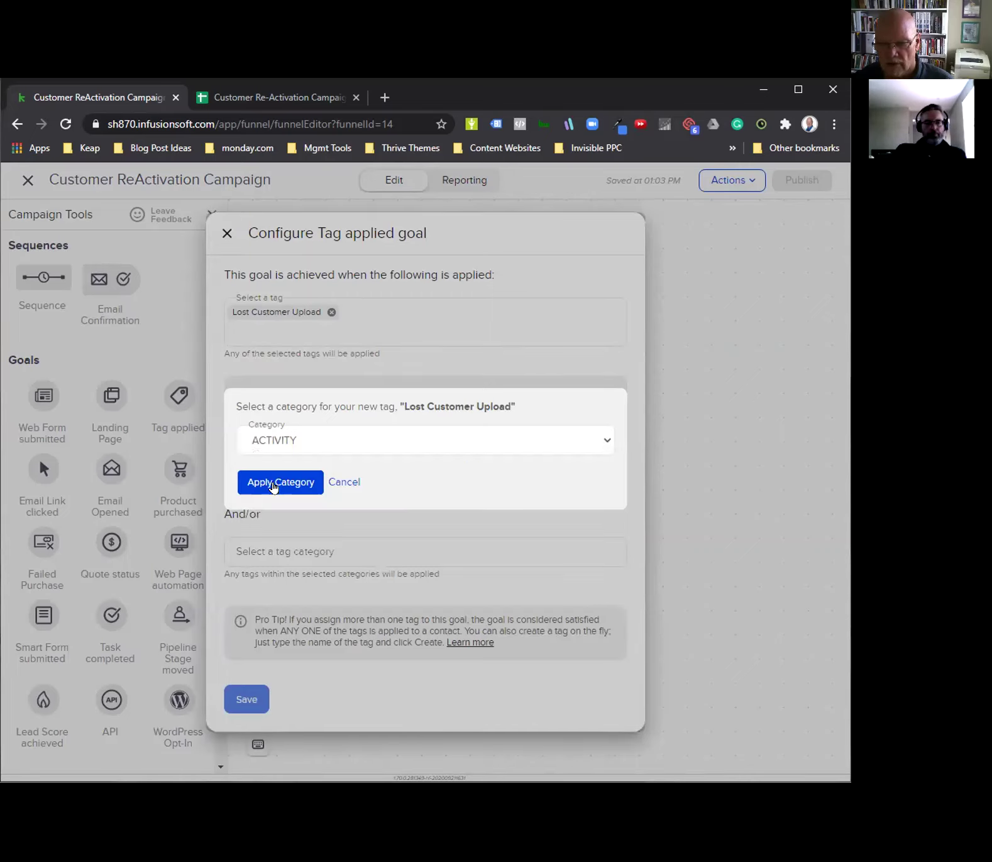
left_click(273, 484)
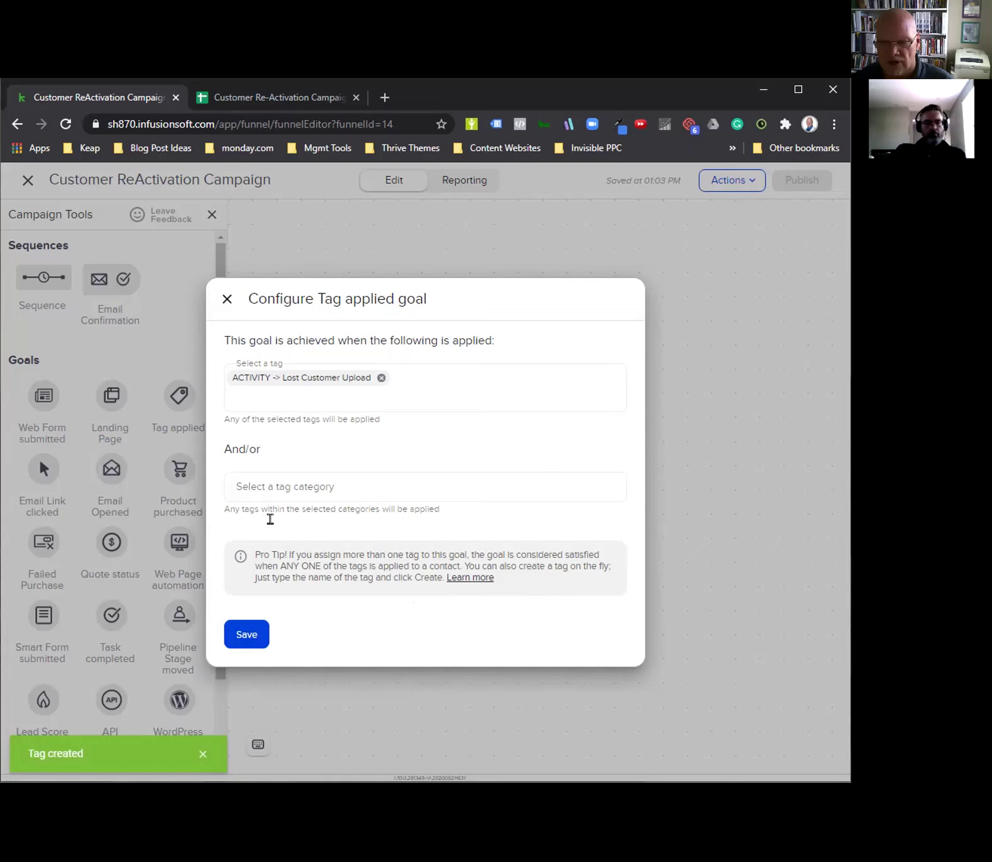
left_click(243, 638)
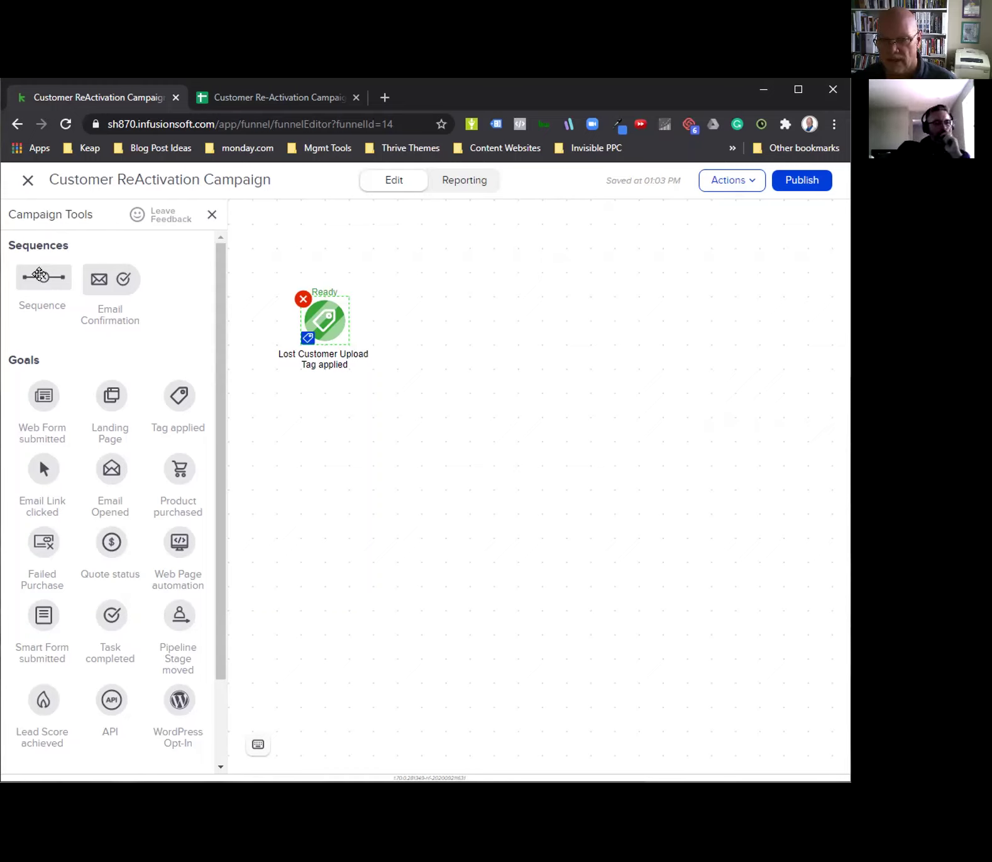
Place a sequence to the right of the tag goal and connect the goal to it
left_click_drag(39, 274, 449, 303)
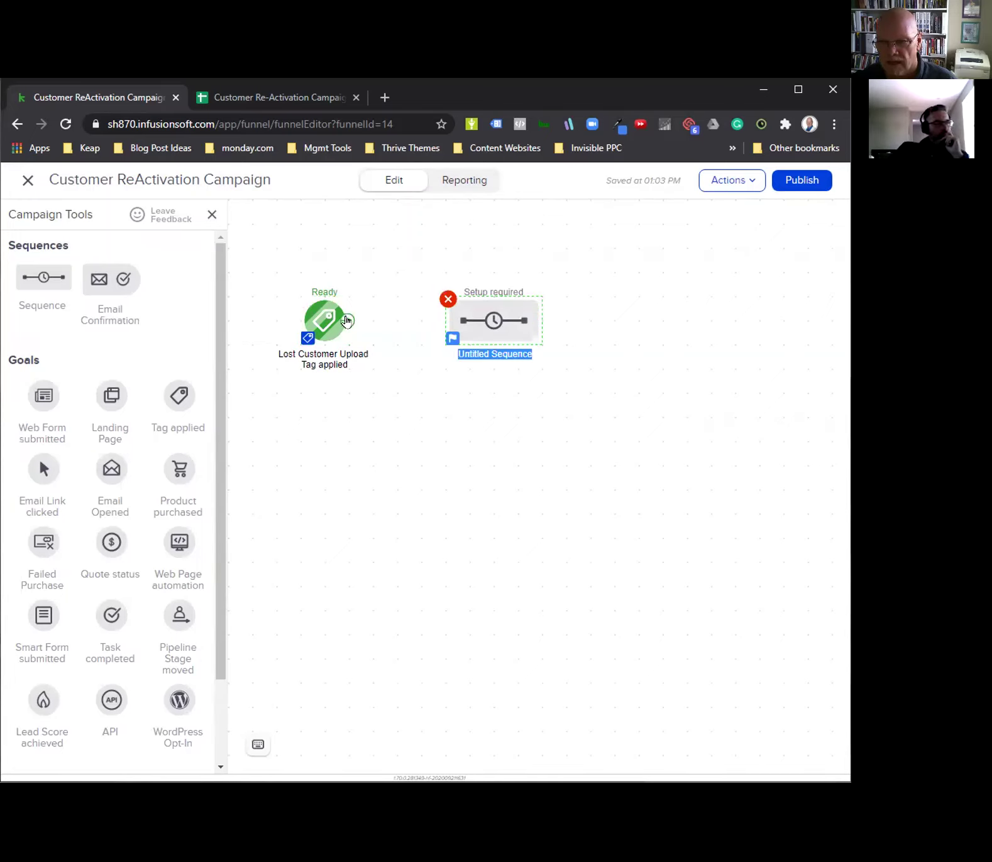
left_click_drag(345, 321, 492, 324)
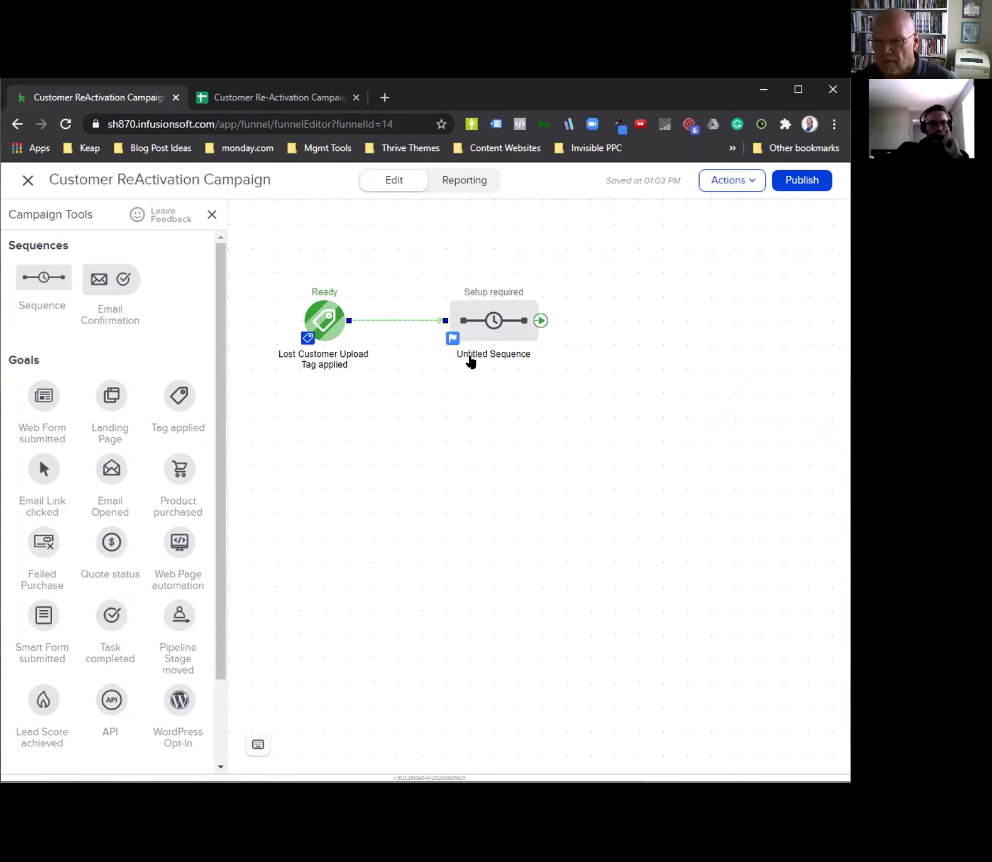
Rename the untitled sequence as "Email Sequence"
double_click(468, 359)
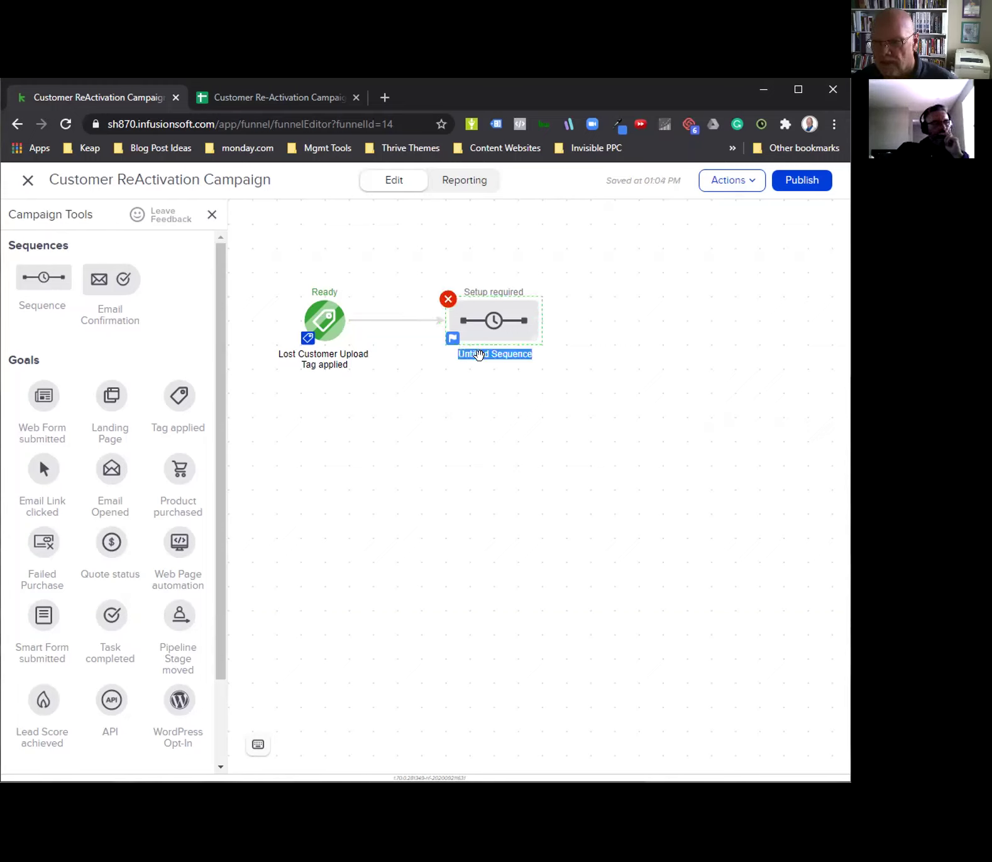
right_click(535, 321)
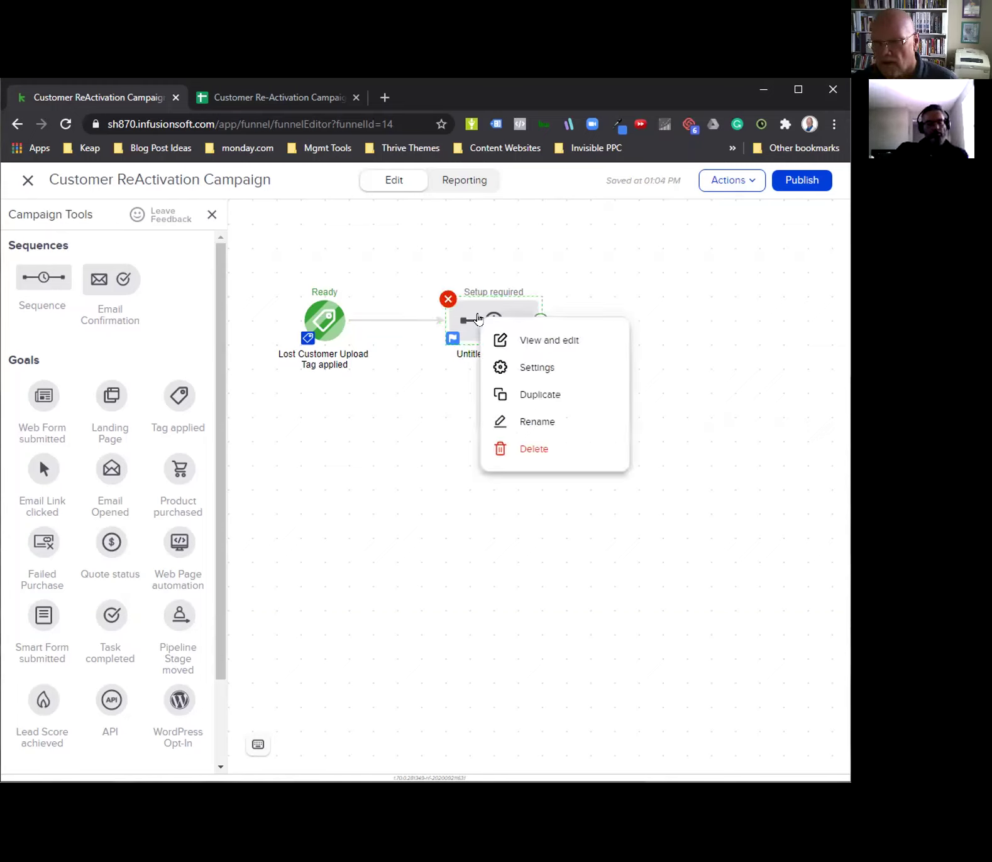
left_click(525, 420)
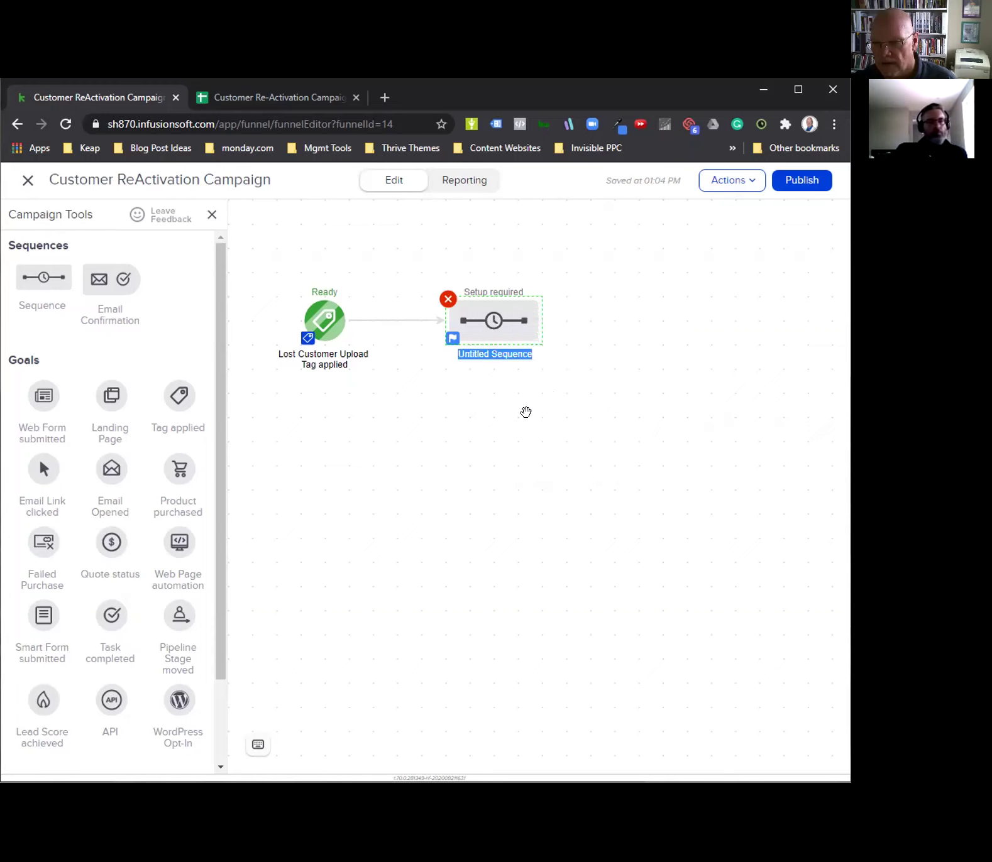
key("Home")
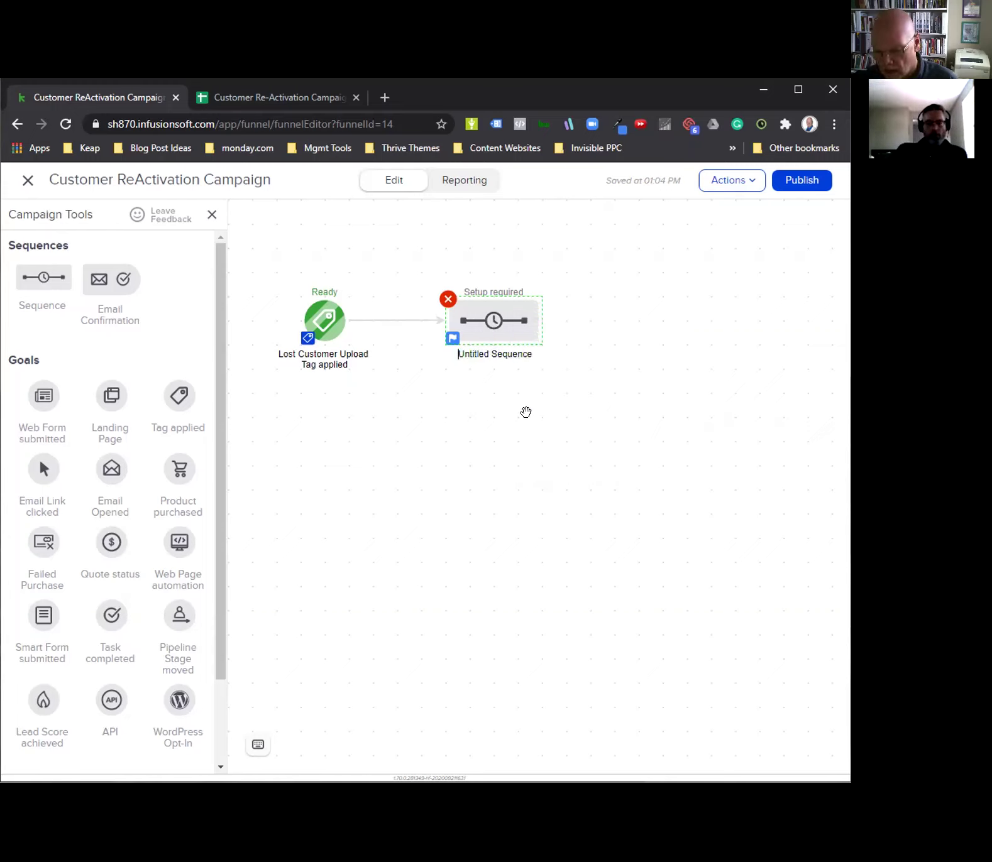
type("Email")
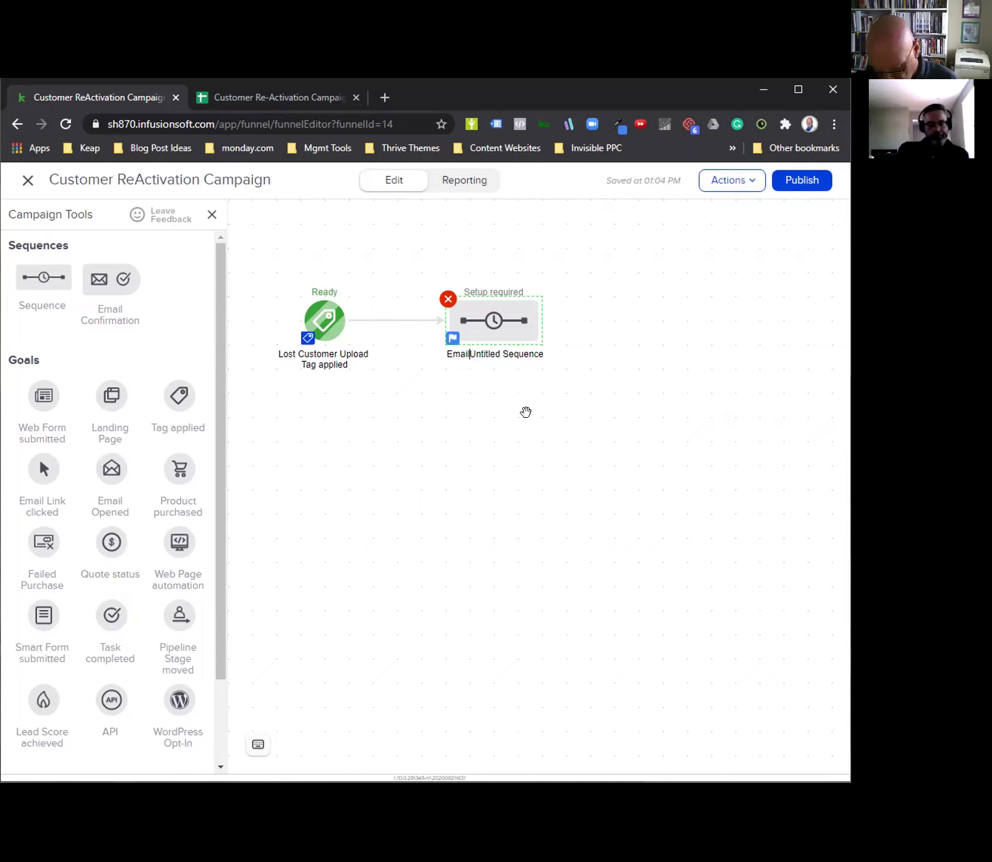
key("Delete")
key("Delete")
key("Delete")
key("Delete")
key("Delete")
key("Delete")
key("Delete")
key("Delete")
key("Delete")
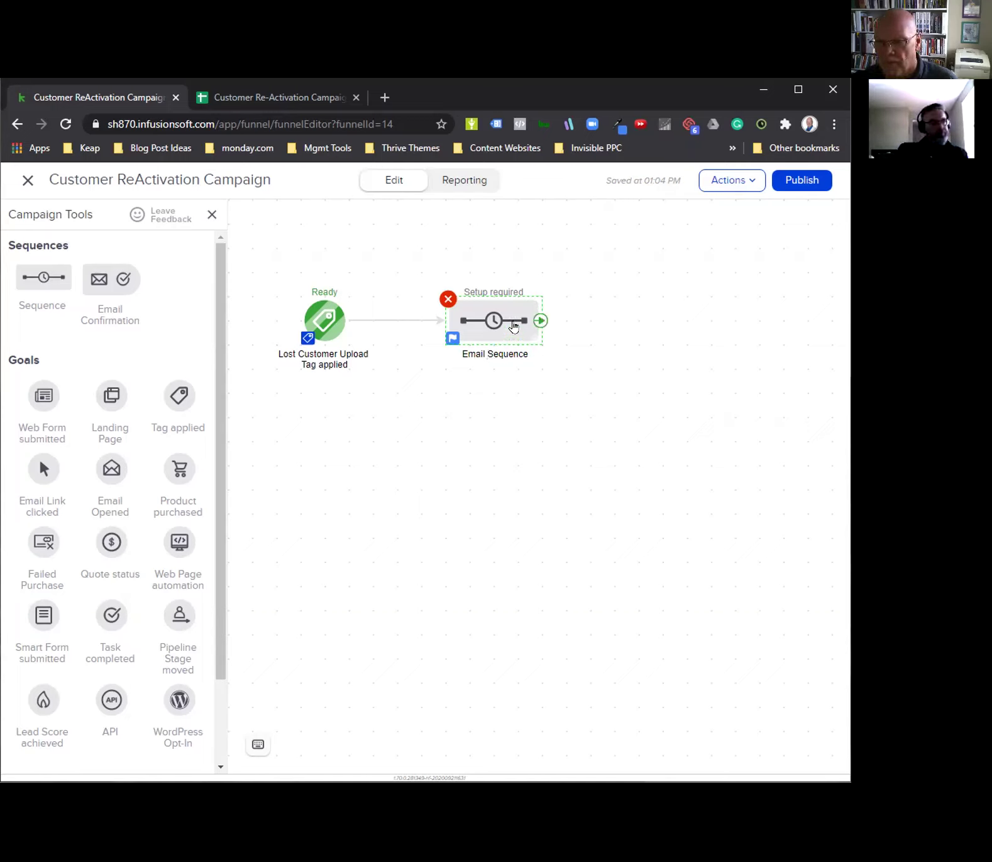
right_click(511, 321)
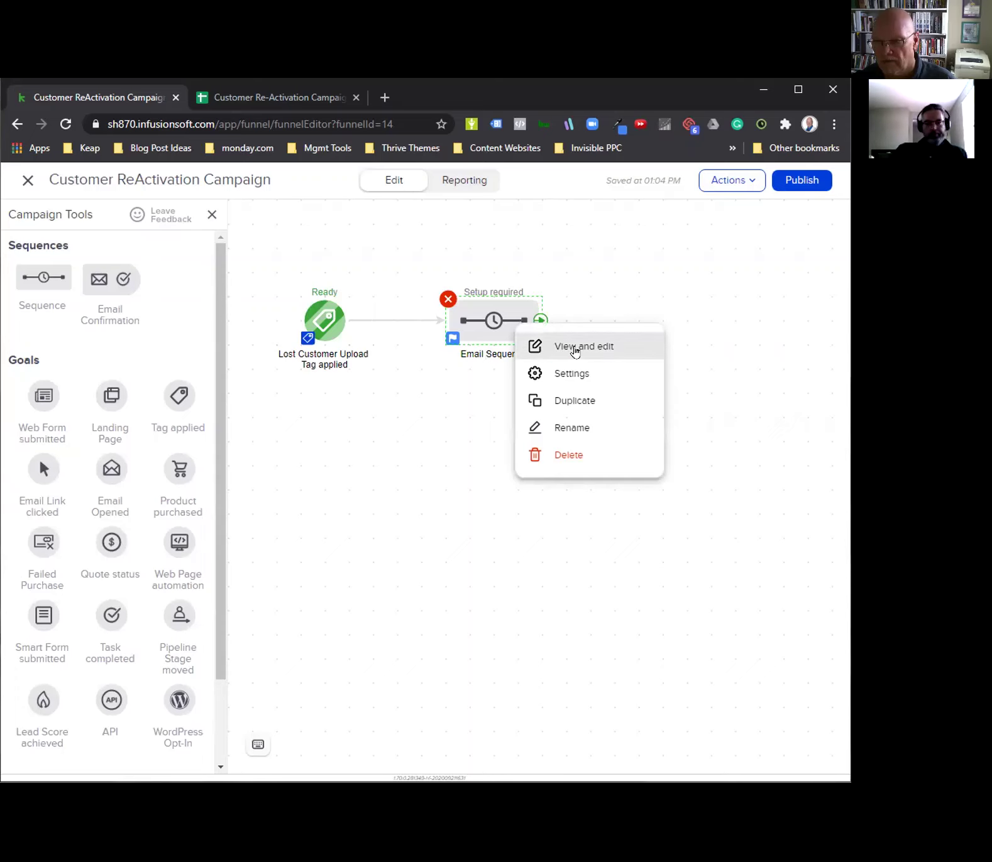
left_click(575, 347)
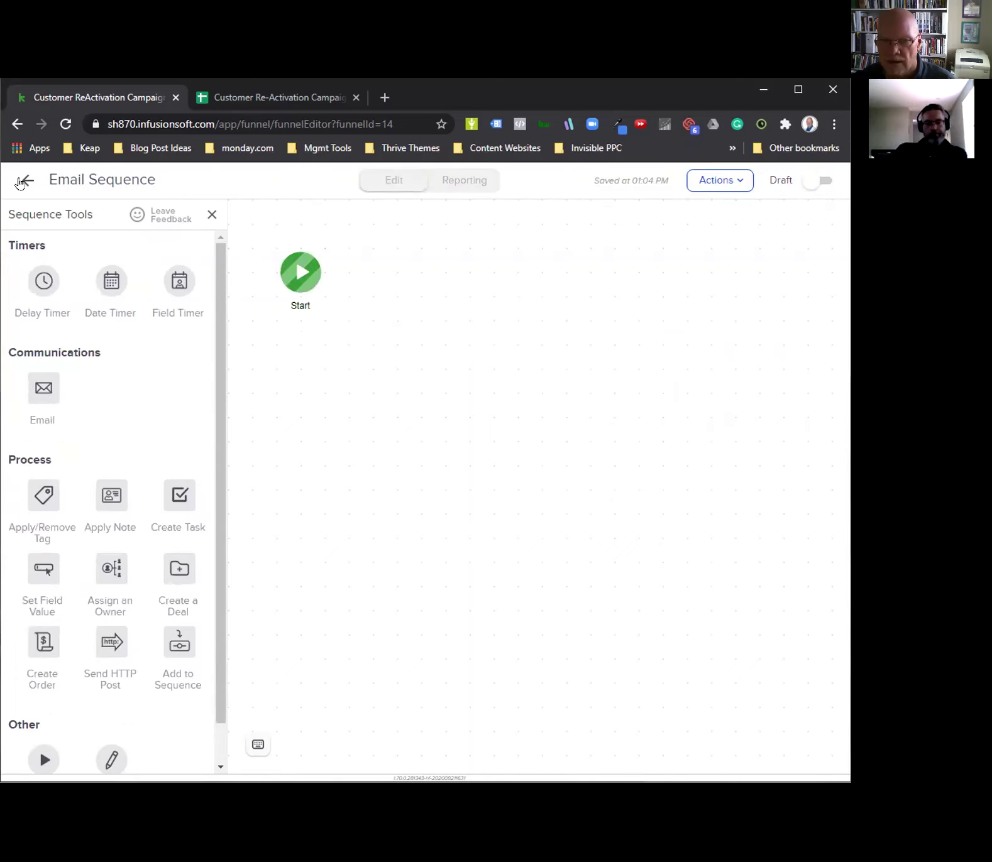
left_click(27, 180)
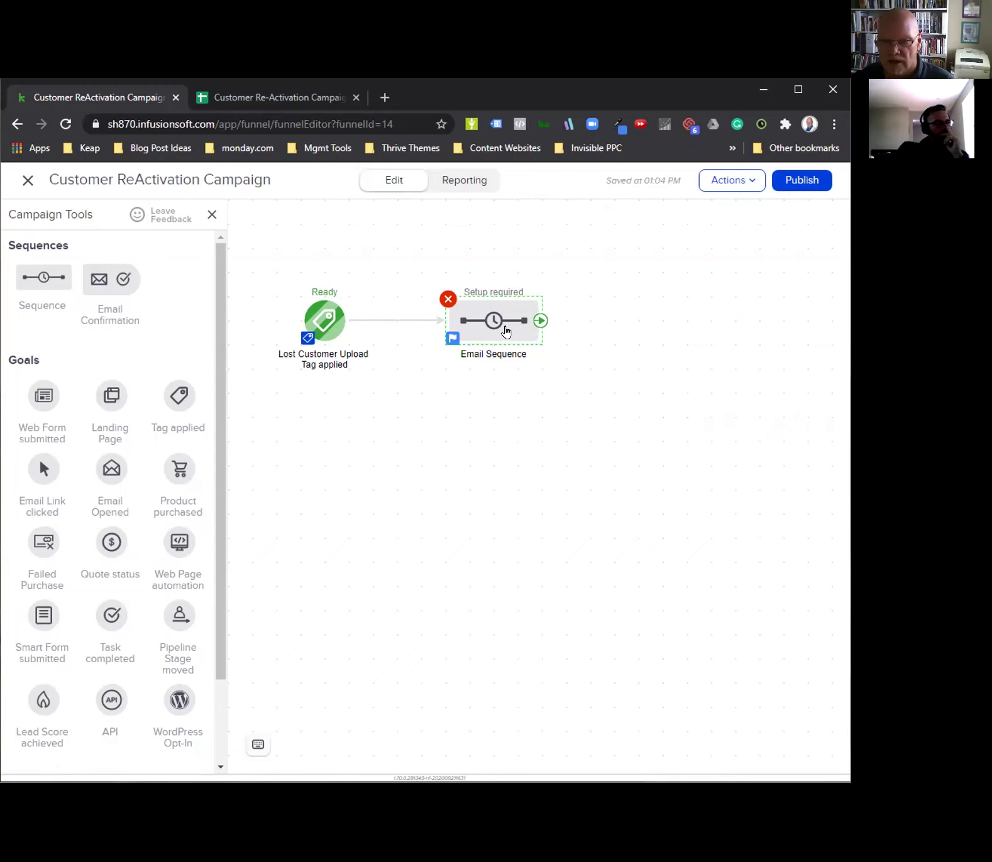
Open the Email Sequence for editing and place a delay timer directly after Start, connected to it
left_click(506, 331)
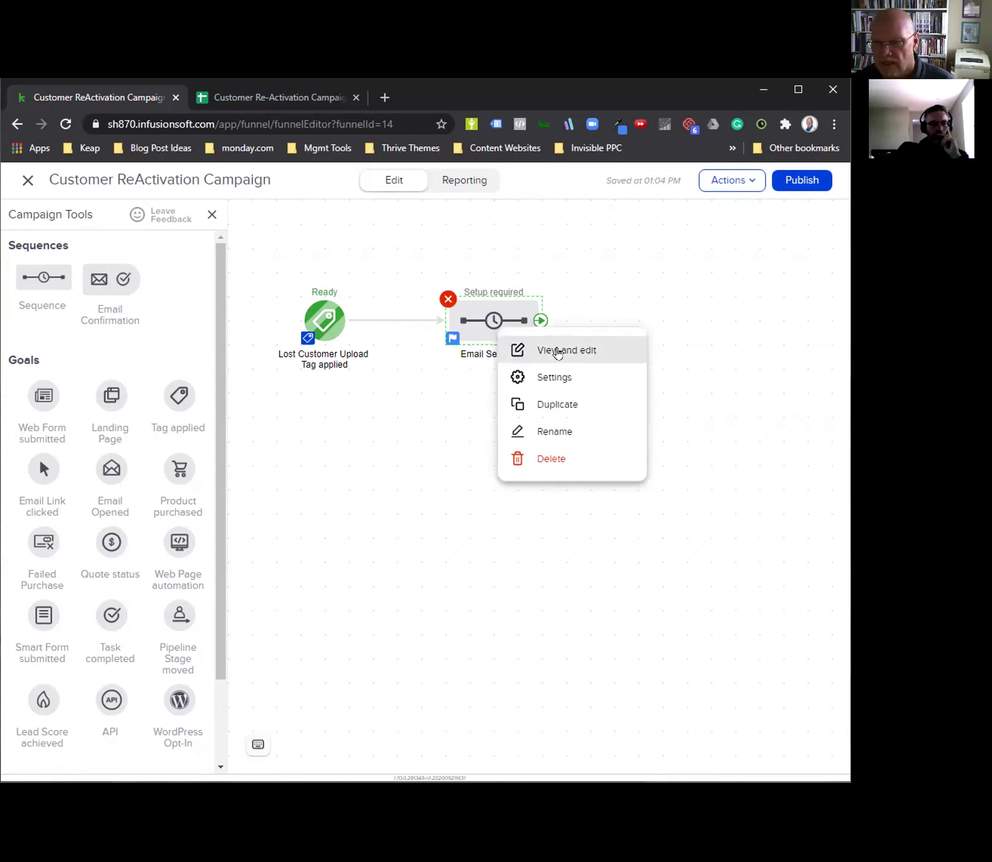
left_click(556, 347)
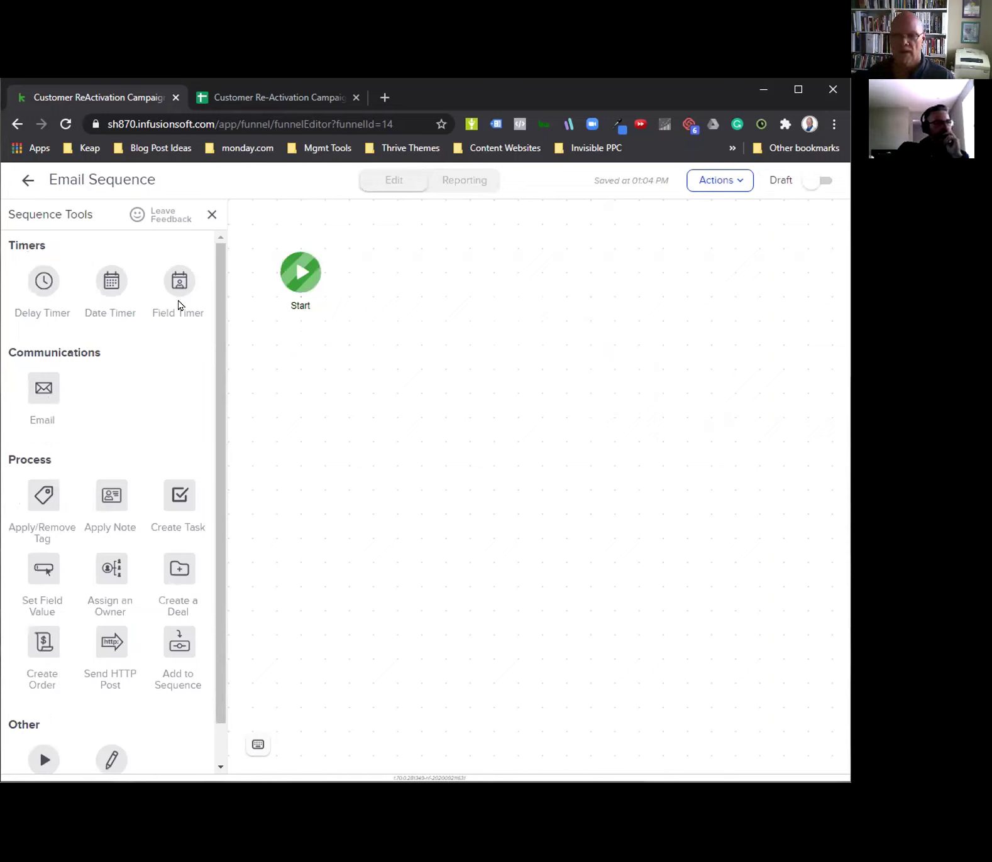
mouse_move(314, 273)
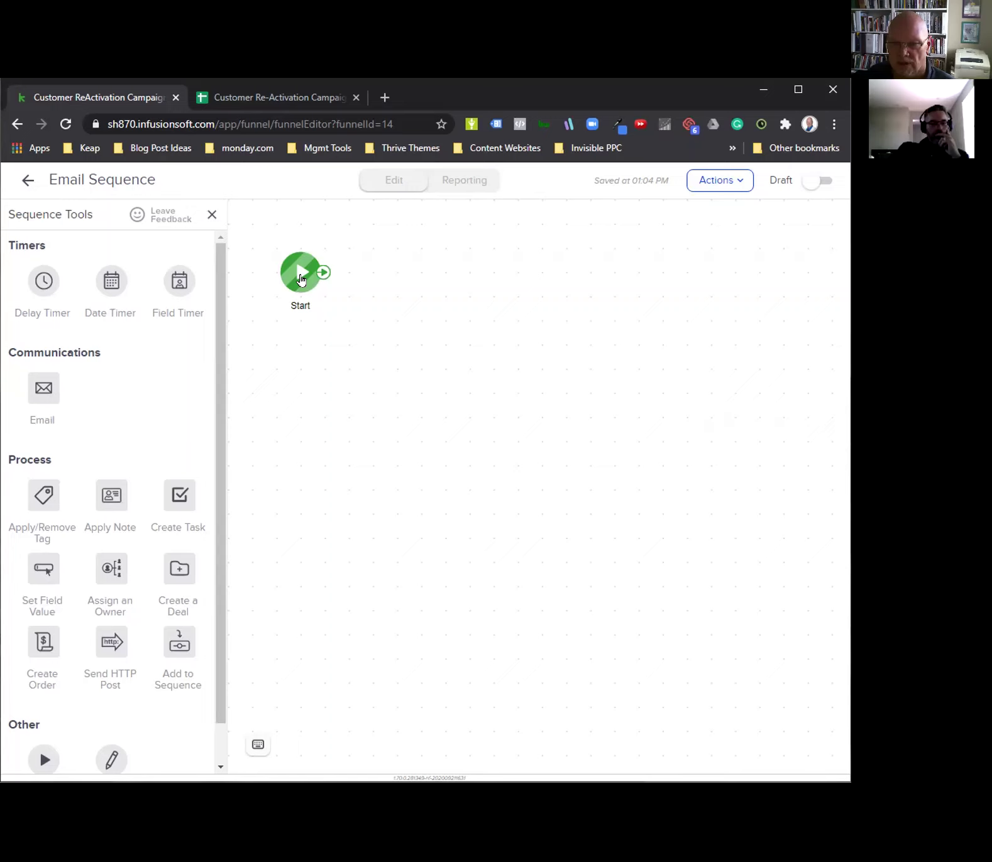
left_click_drag(40, 280, 421, 271)
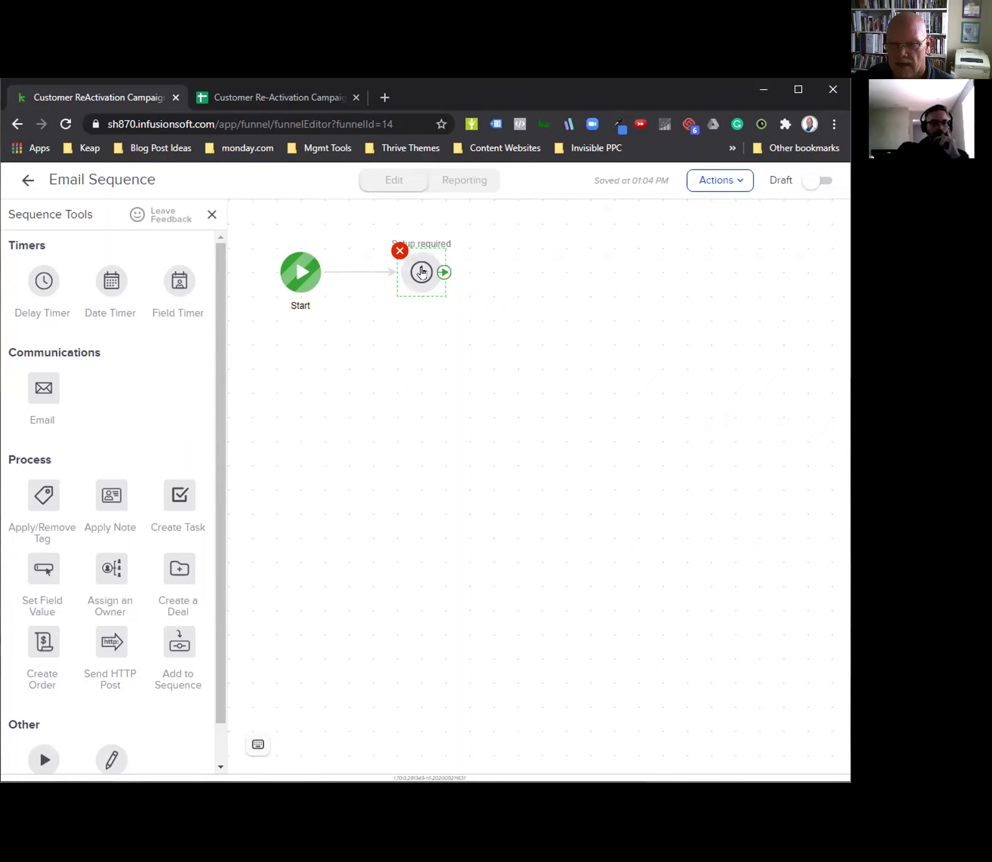
Open the new delay timer's configuration and set its waiting period to No Delay
left_click(420, 272)
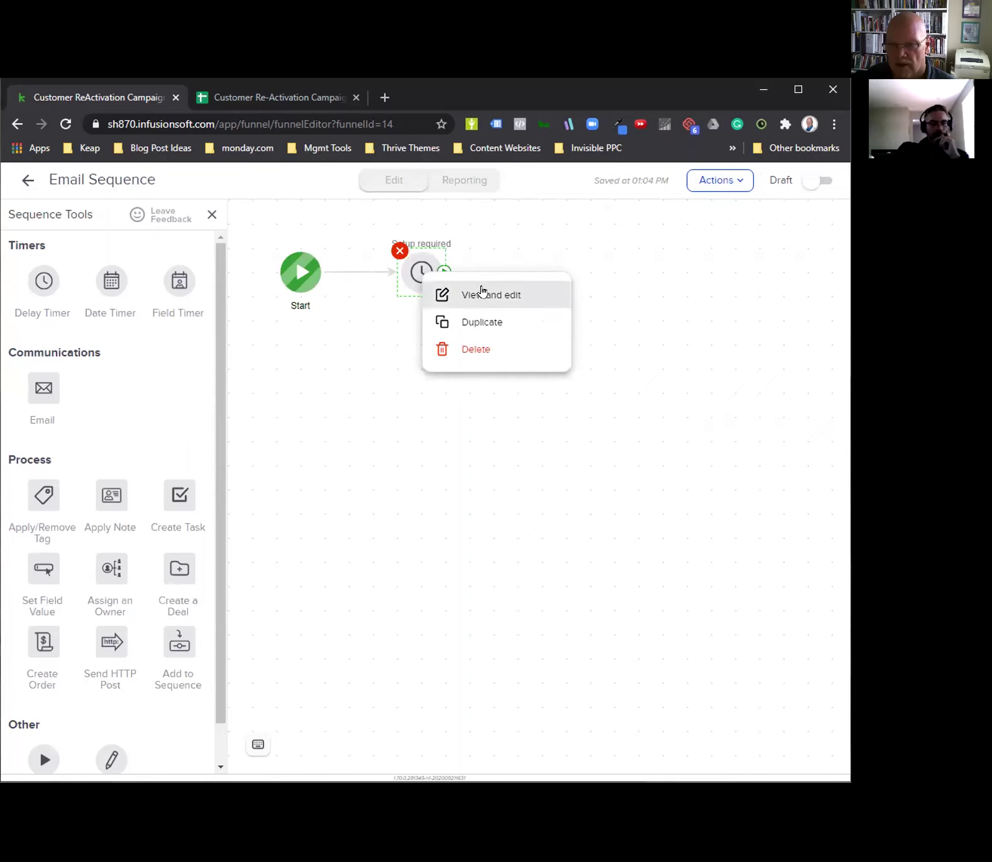
left_click(489, 293)
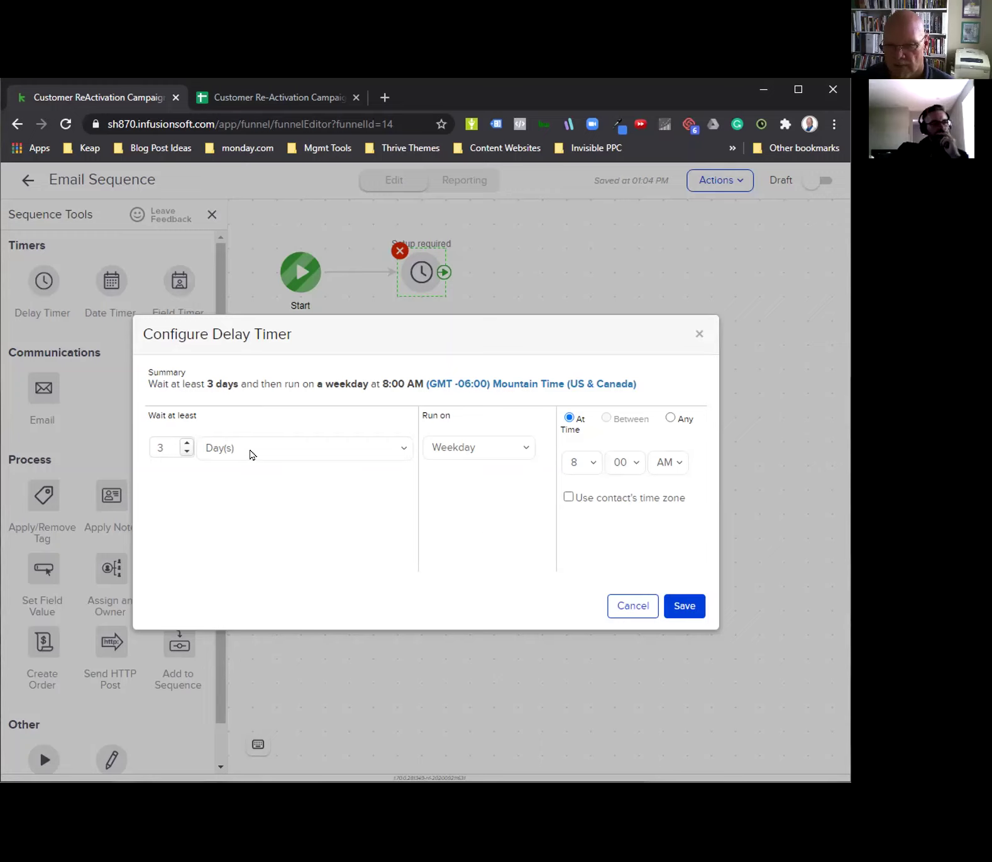
left_click(251, 452)
left_click(239, 563)
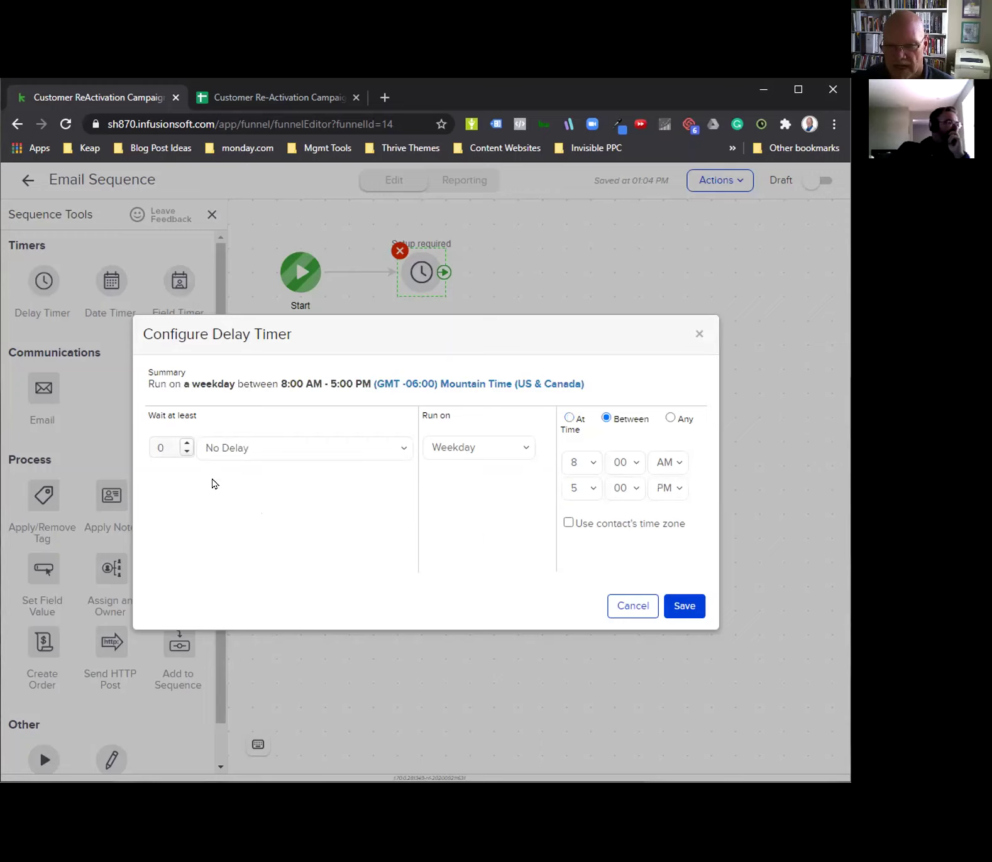
Set the delay timer to run on any day at any time
left_click(488, 448)
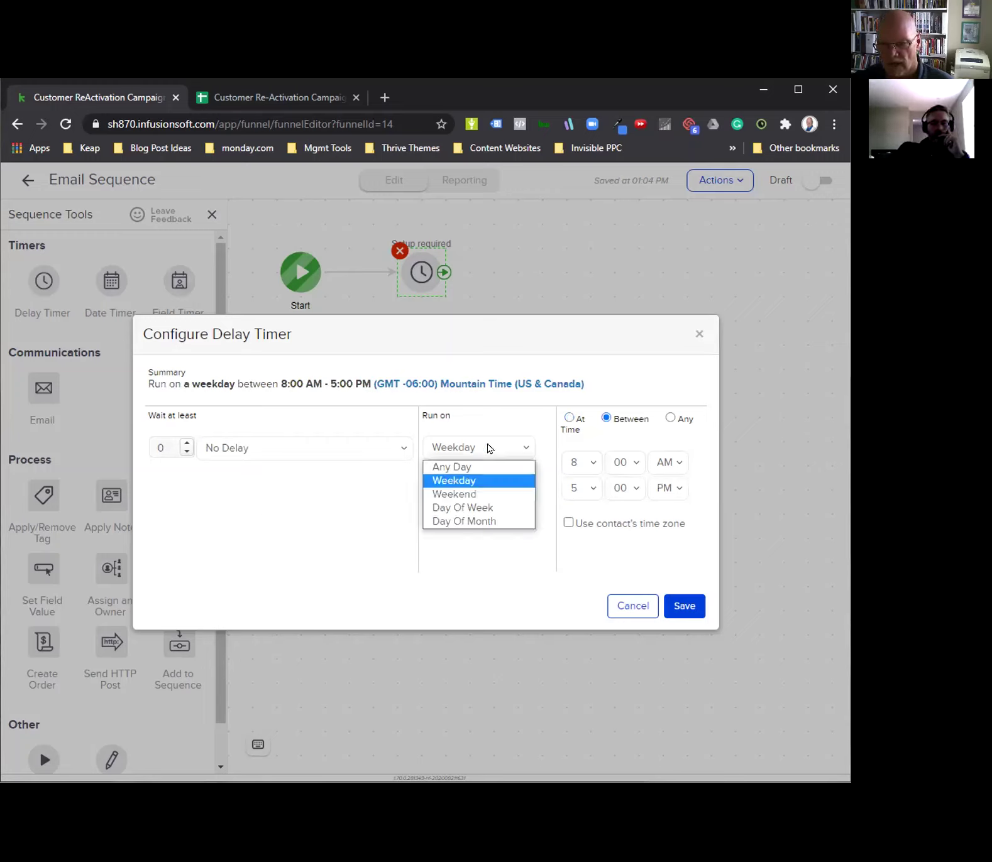
left_click(451, 467)
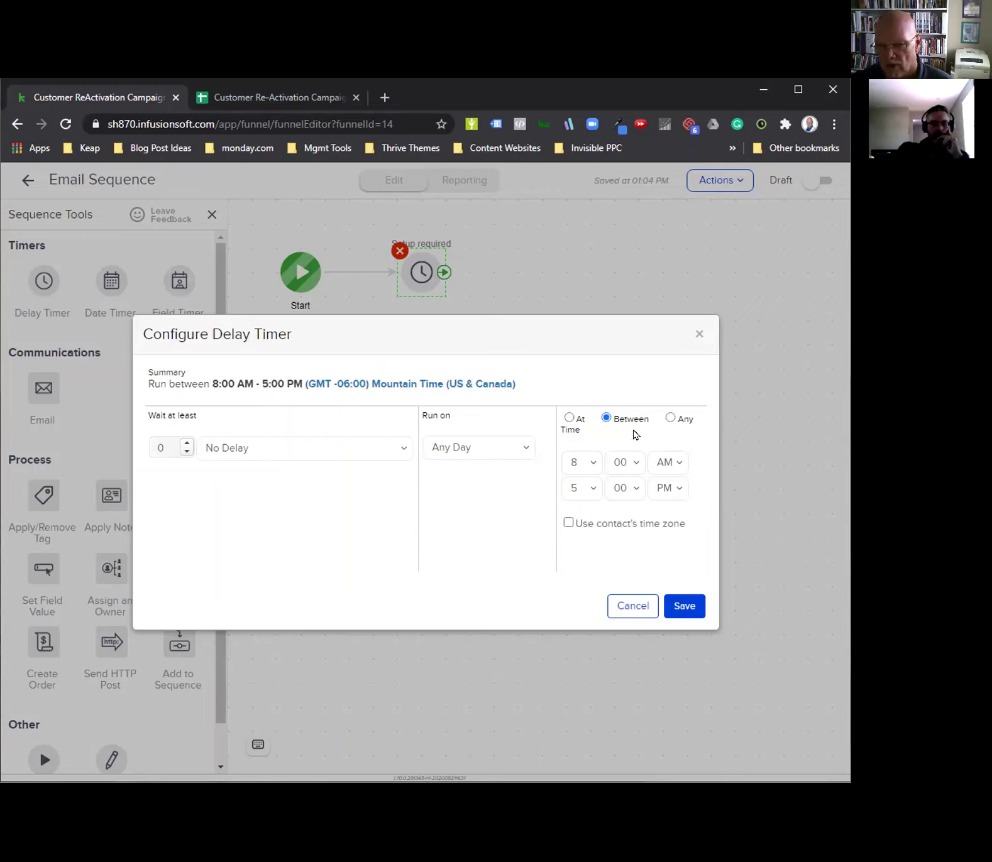
left_click(670, 418)
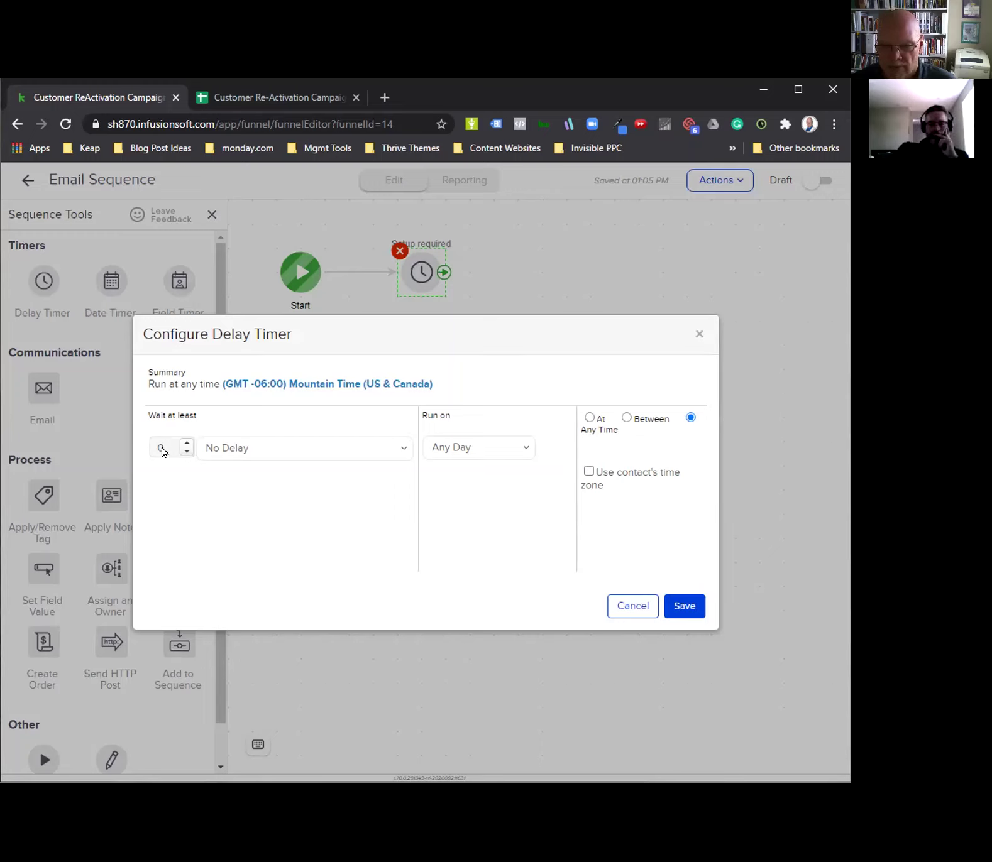
Set the delay timer to run on a weekday at the specific time of 8:15 AM
left_click(466, 449)
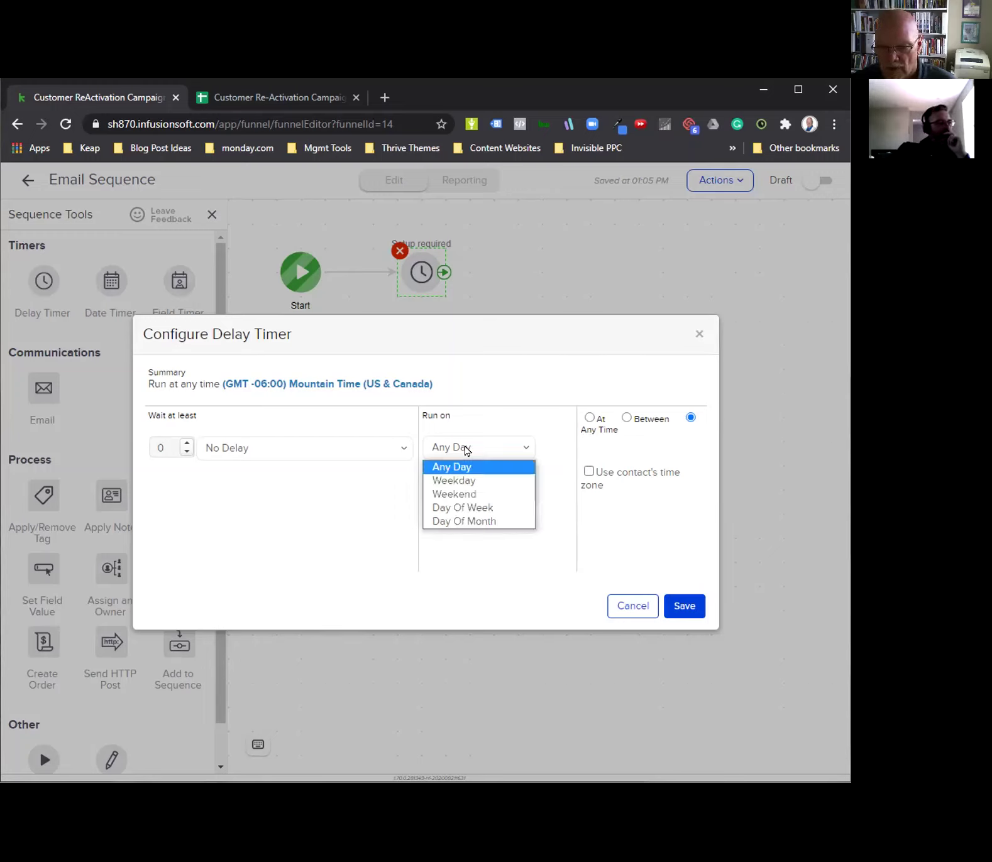
left_click(465, 482)
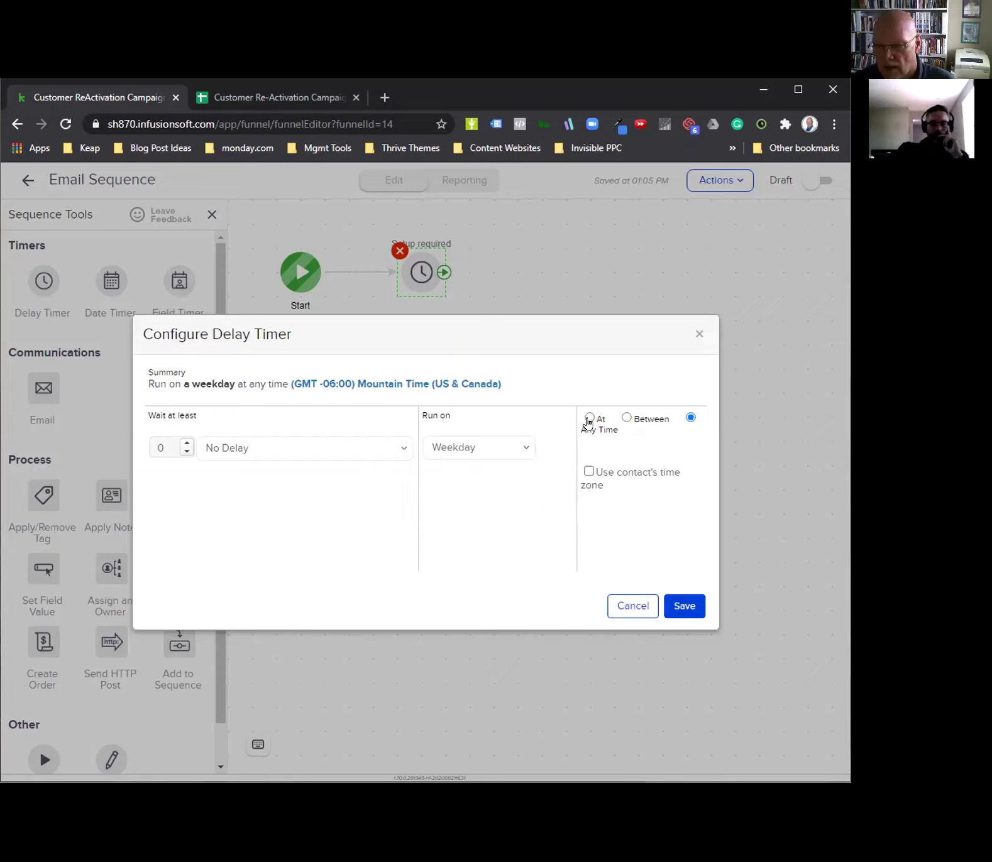
left_click(588, 419)
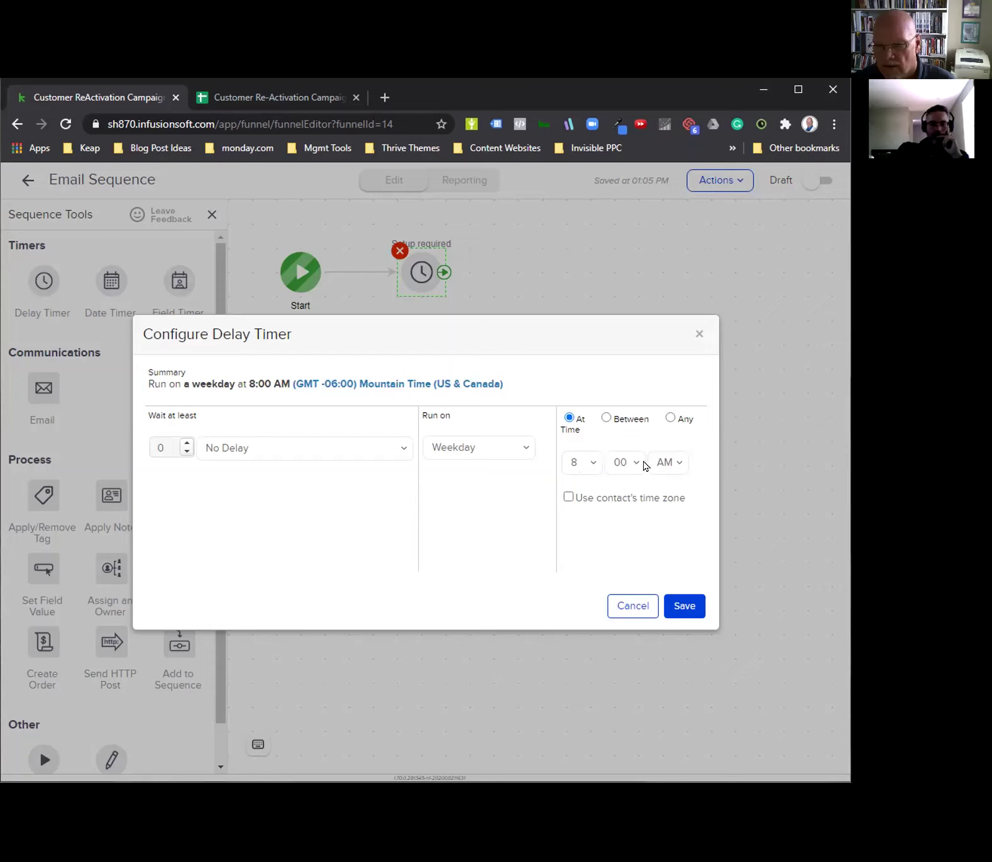
left_click(610, 466)
left_click(608, 491)
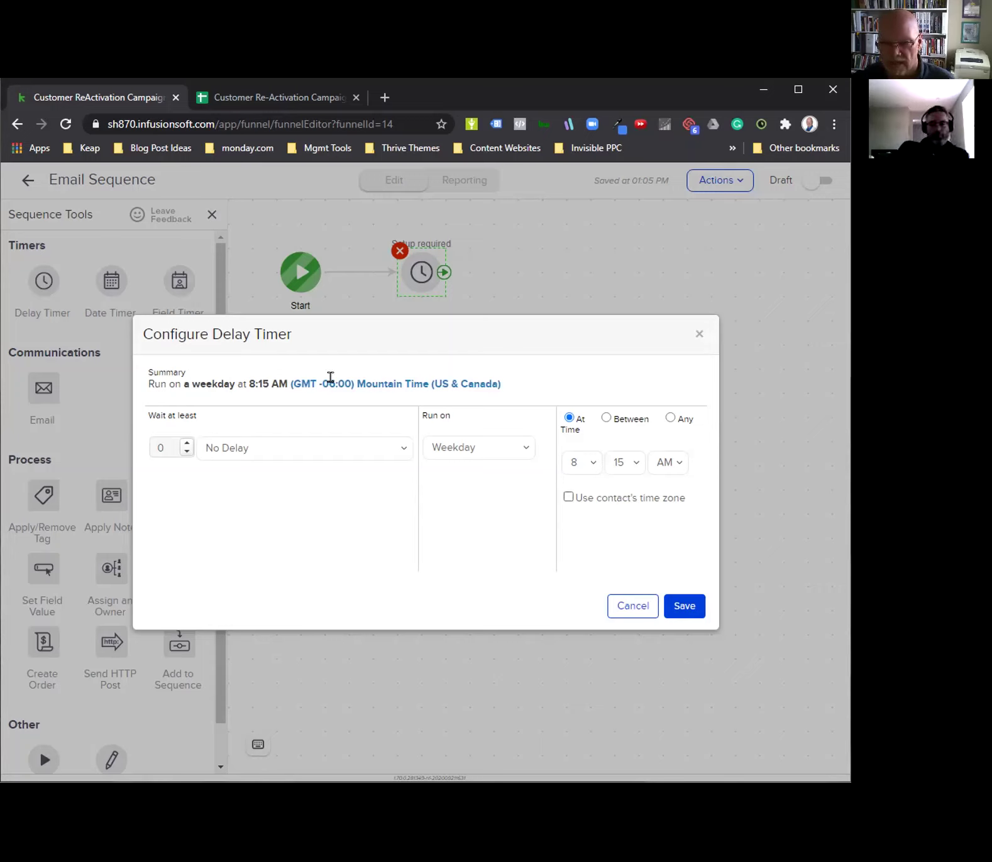
Make the delay timer use the contact's time zone and save its configuration
left_click_drag(290, 382, 488, 380)
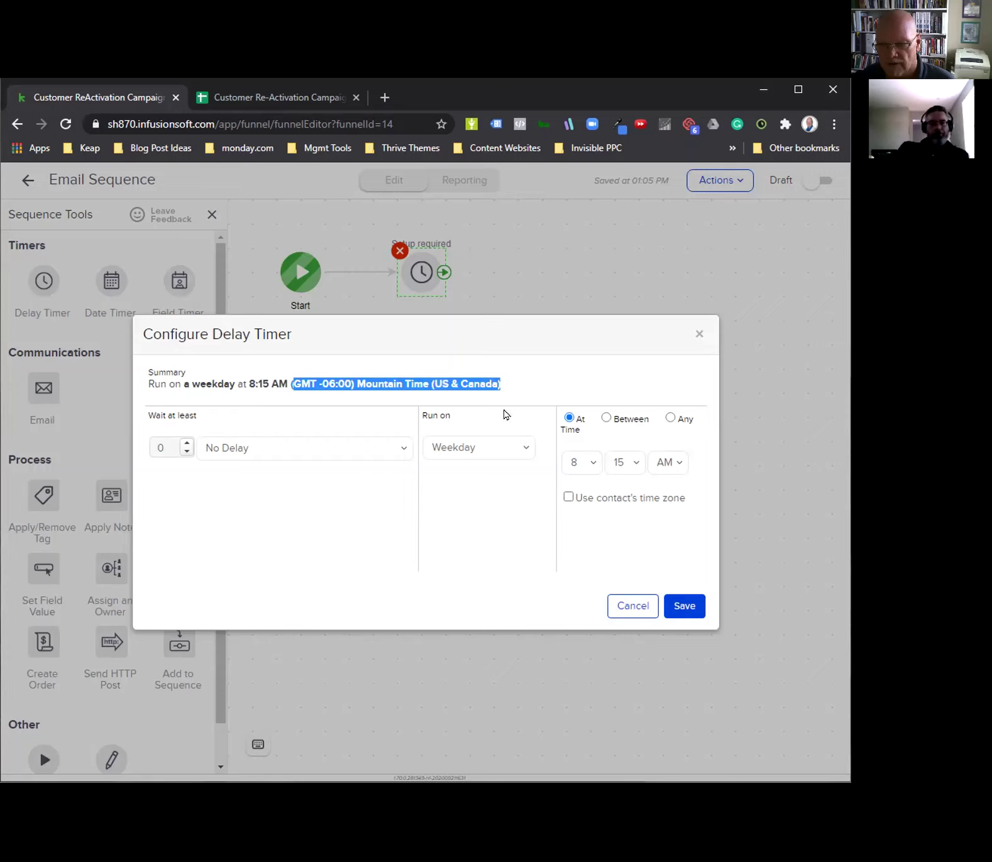
left_click(599, 549)
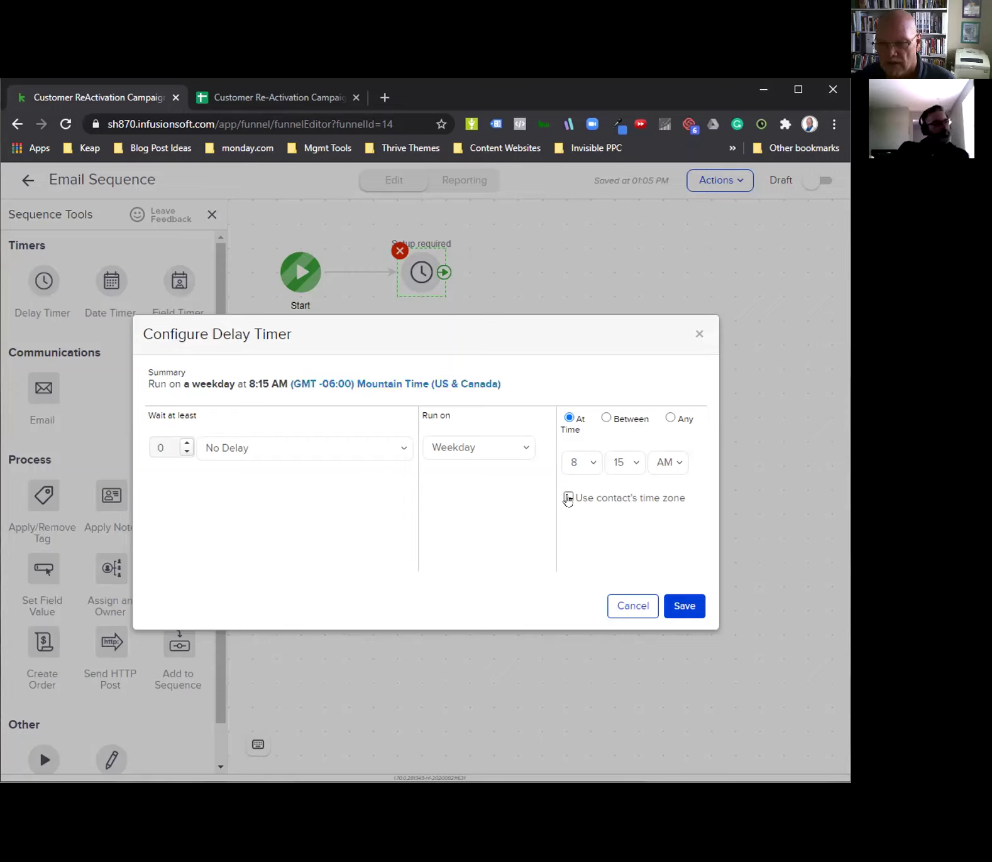
left_click(568, 498)
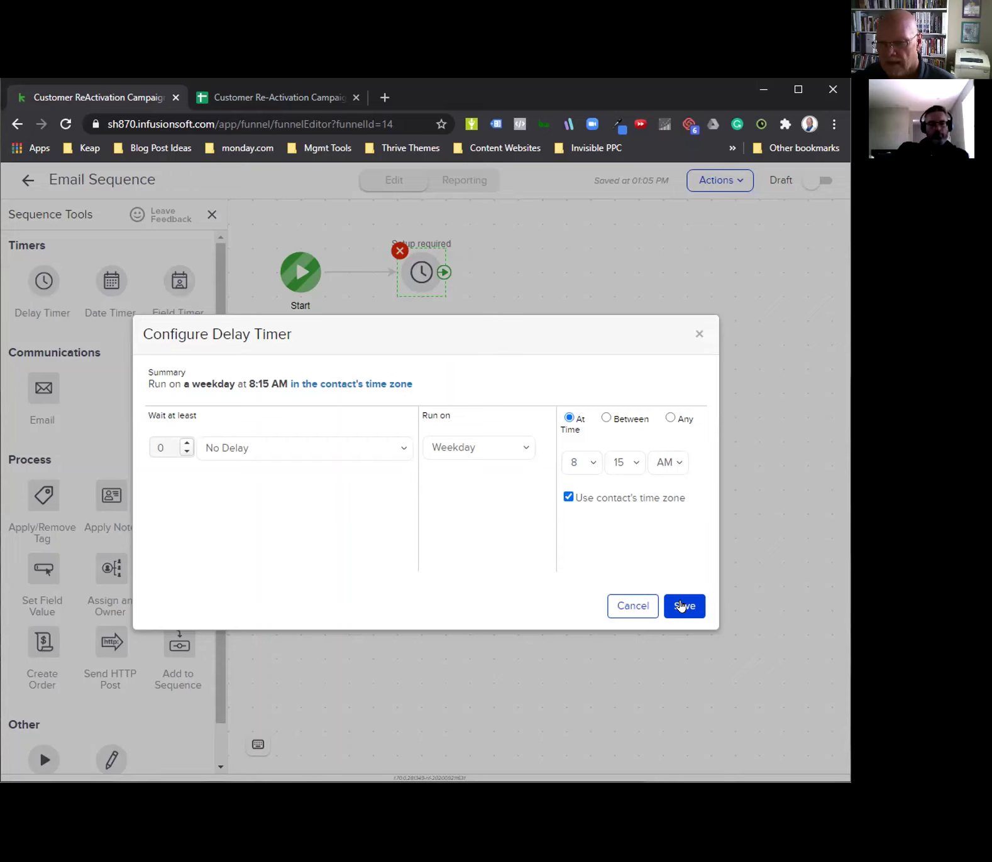
left_click(682, 607)
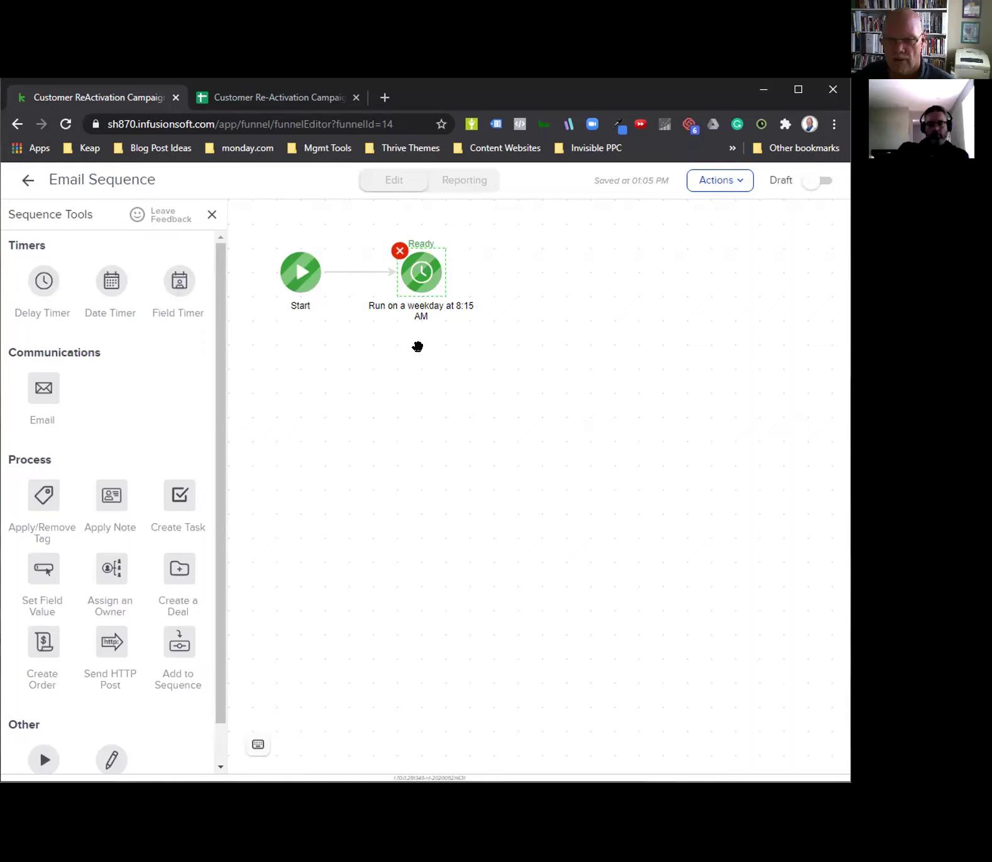
Place an email after the weekday delay timer, connected to it, and open the untitled email for editing
left_click_drag(38, 388, 535, 259)
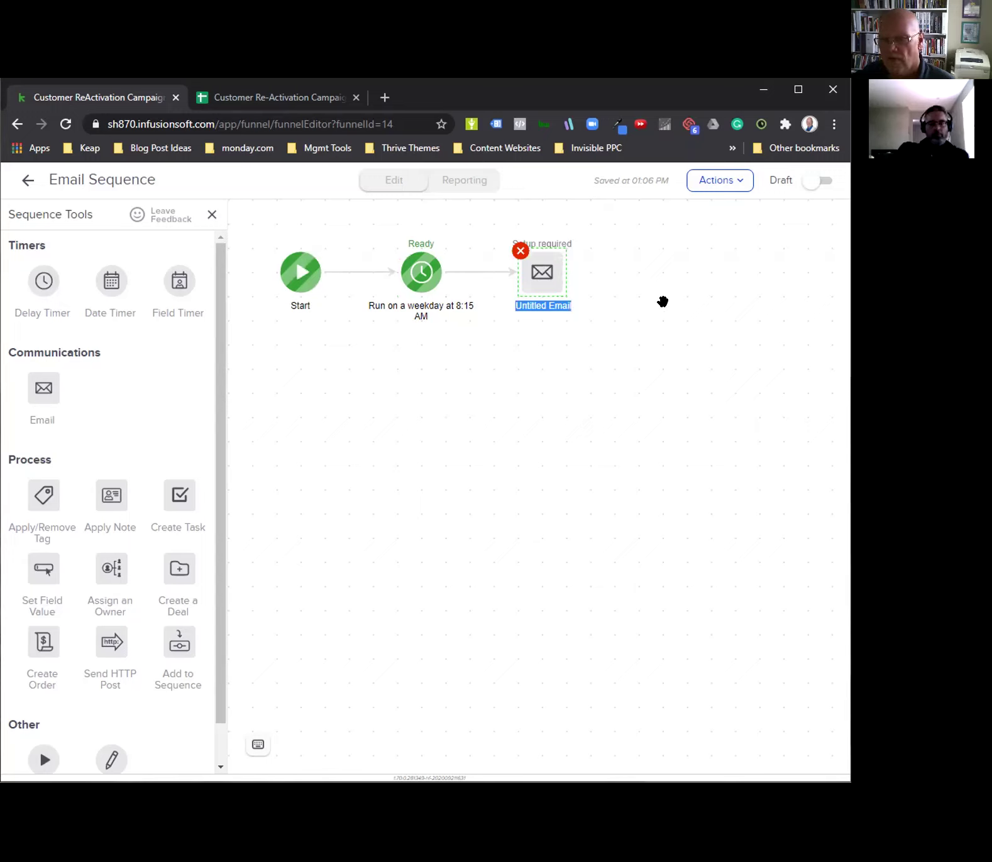
right_click(545, 276)
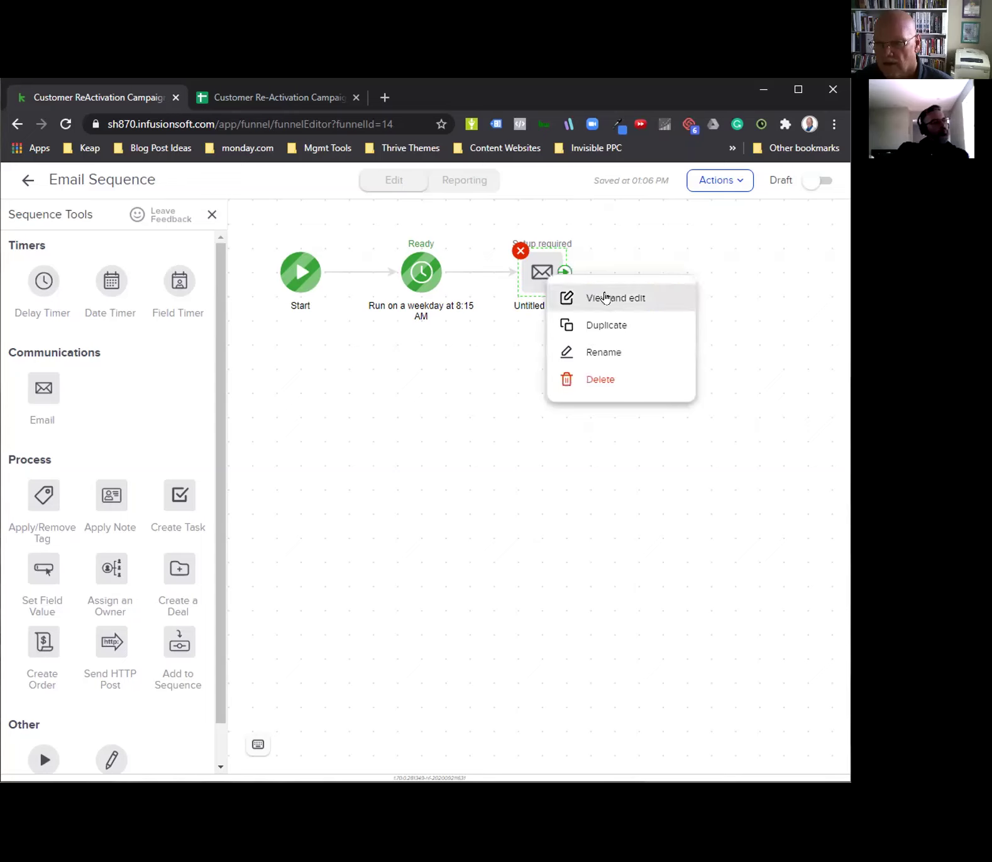
left_click(615, 300)
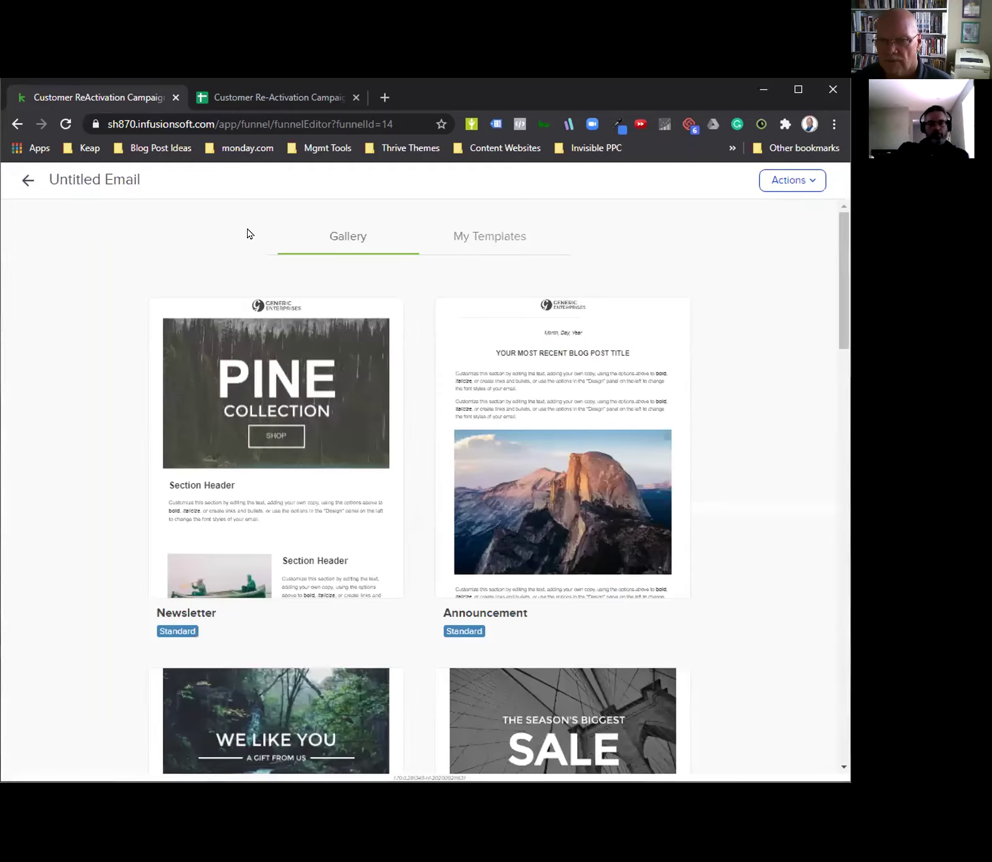
Find the Simple Text template in the email gallery and use it for the untitled email
left_click(790, 181)
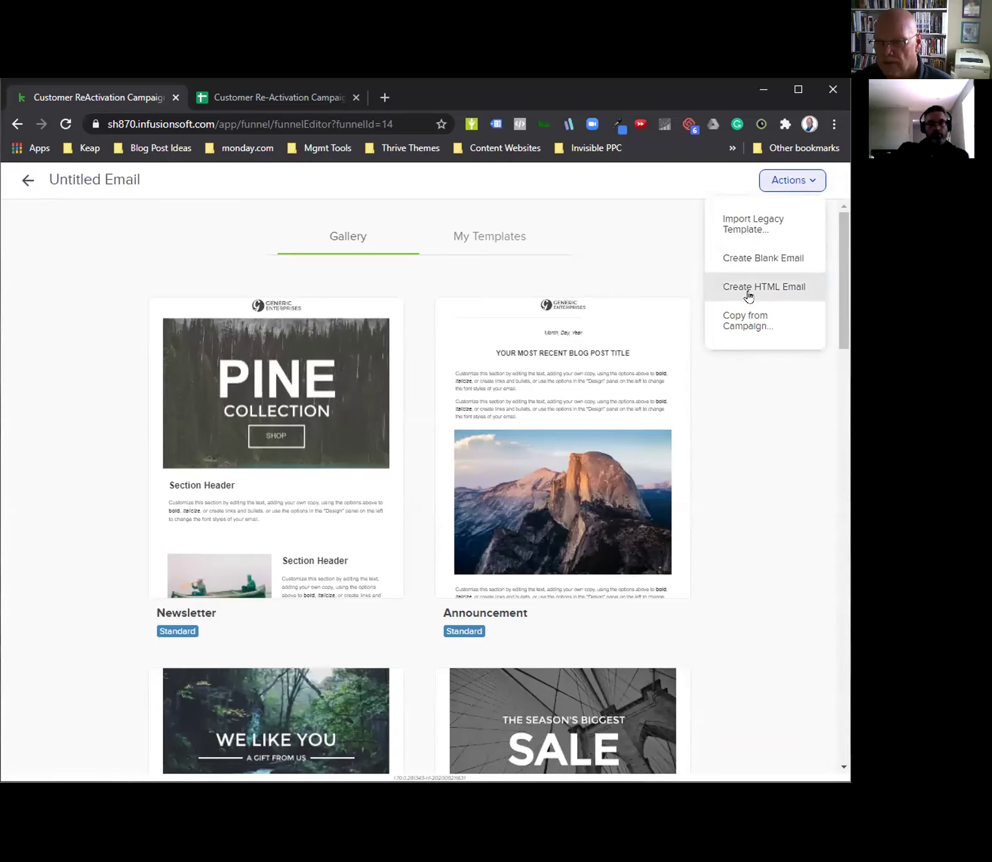
left_click(574, 235)
scroll(628, 289, "down", 9)
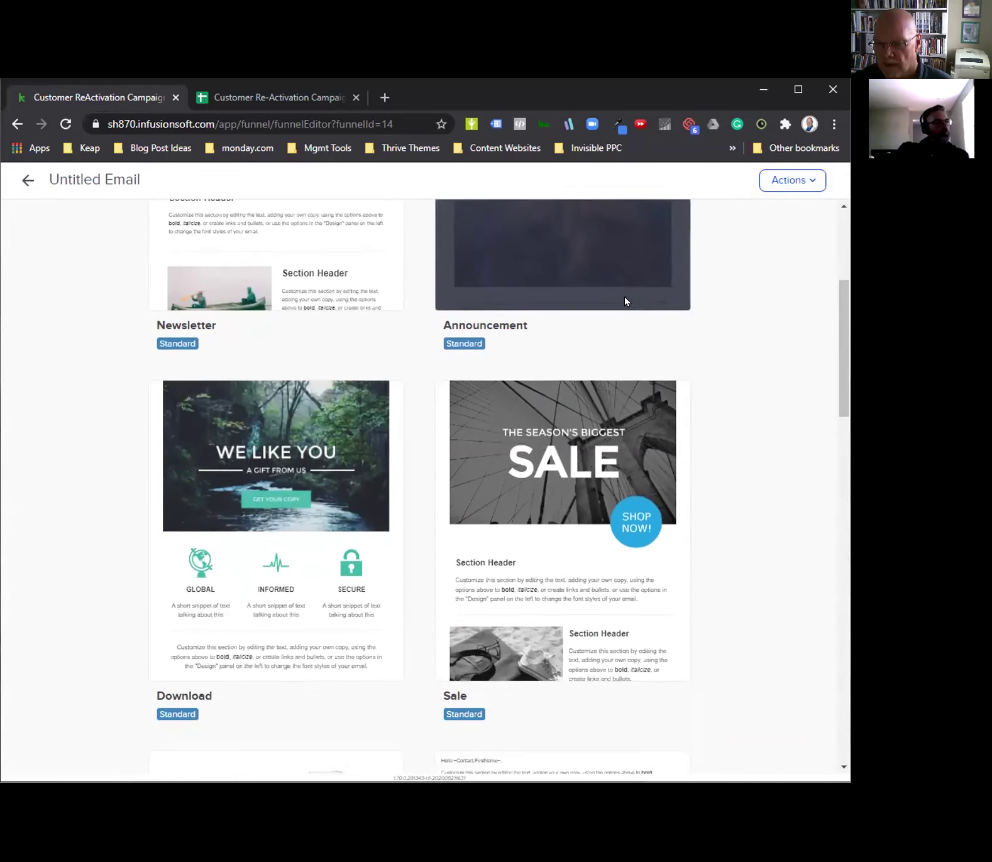
scroll(625, 301, "down", 3)
mouse_move(560, 476)
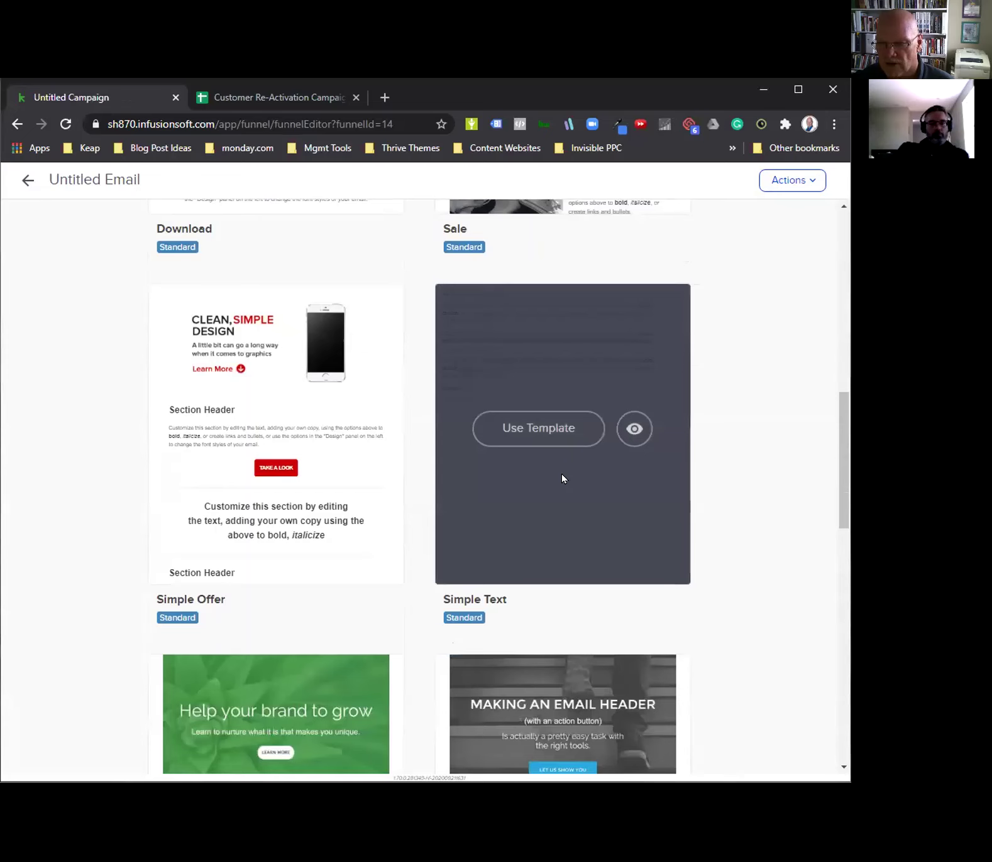
left_click(535, 430)
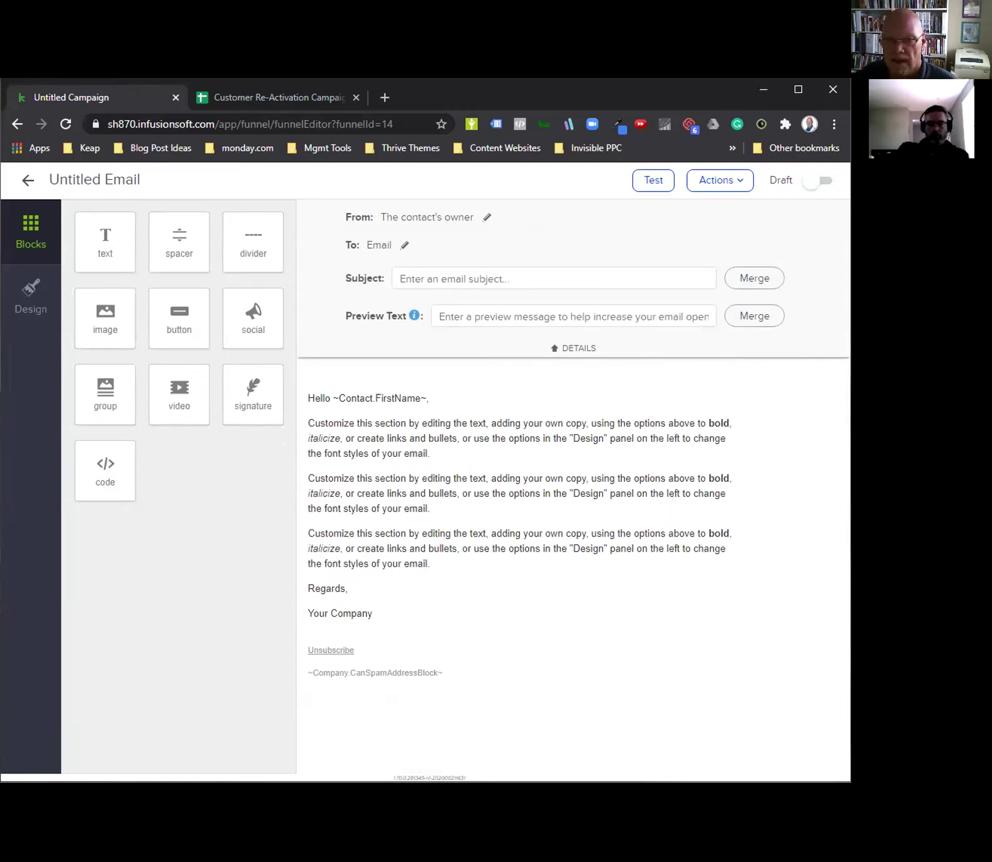
Switch to the Customer Re-Activation Campaign spreadsheet in Google Sheets, open the Reactivation Letter #1 document linked for Email Letter #1, and look through its text
left_click(284, 96)
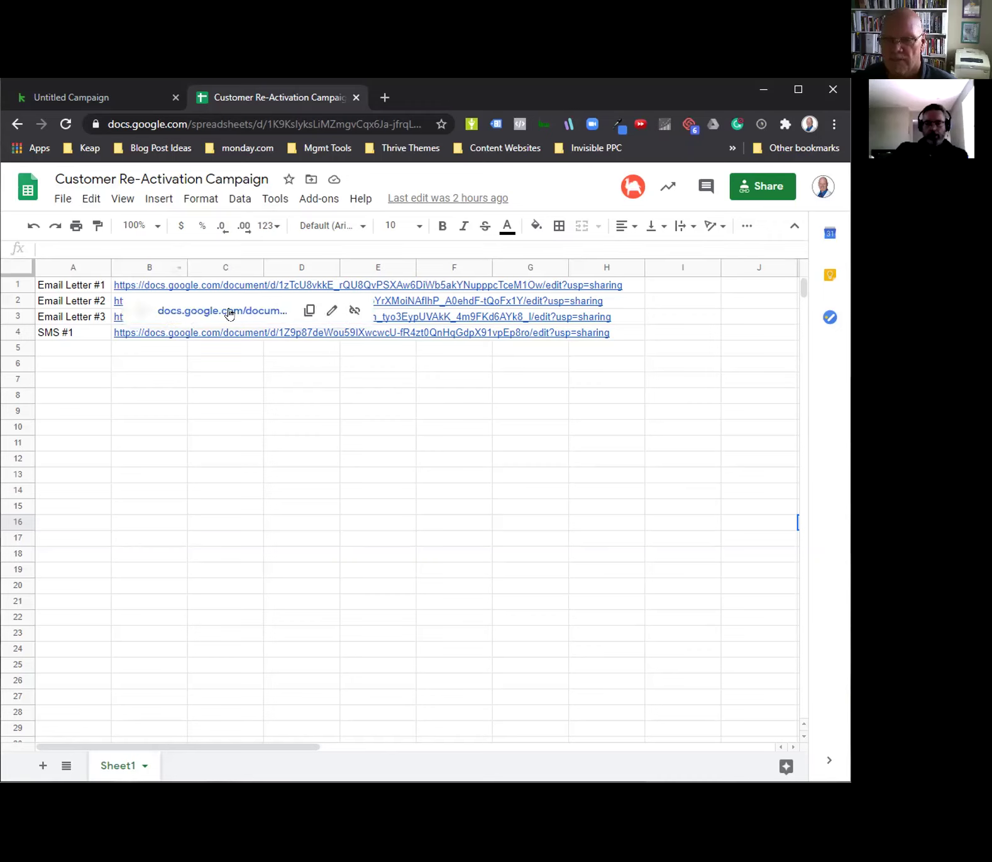
left_click(400, 523)
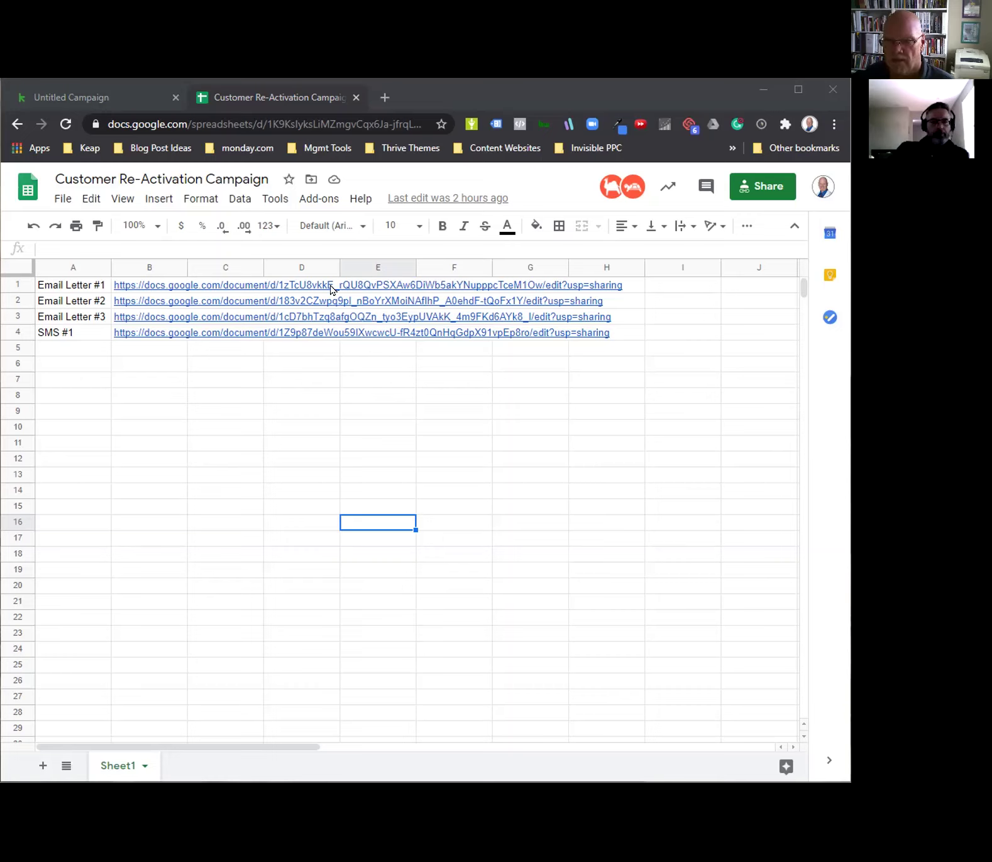
left_click(295, 285)
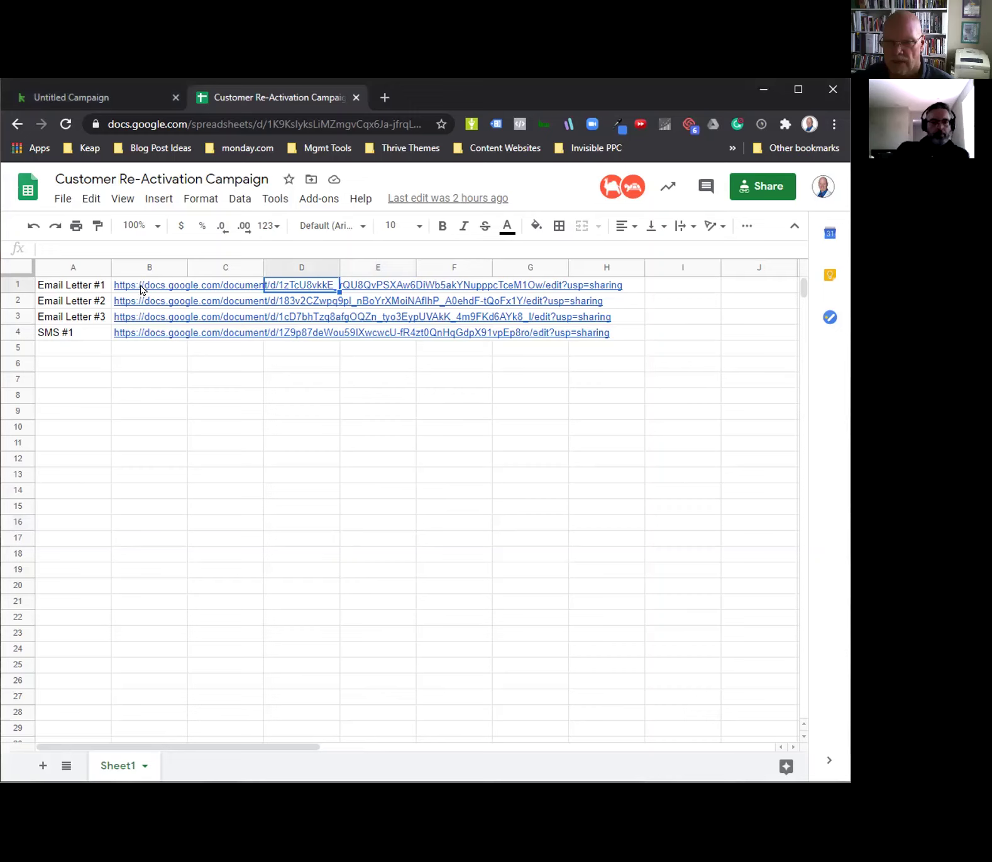
left_click(144, 287)
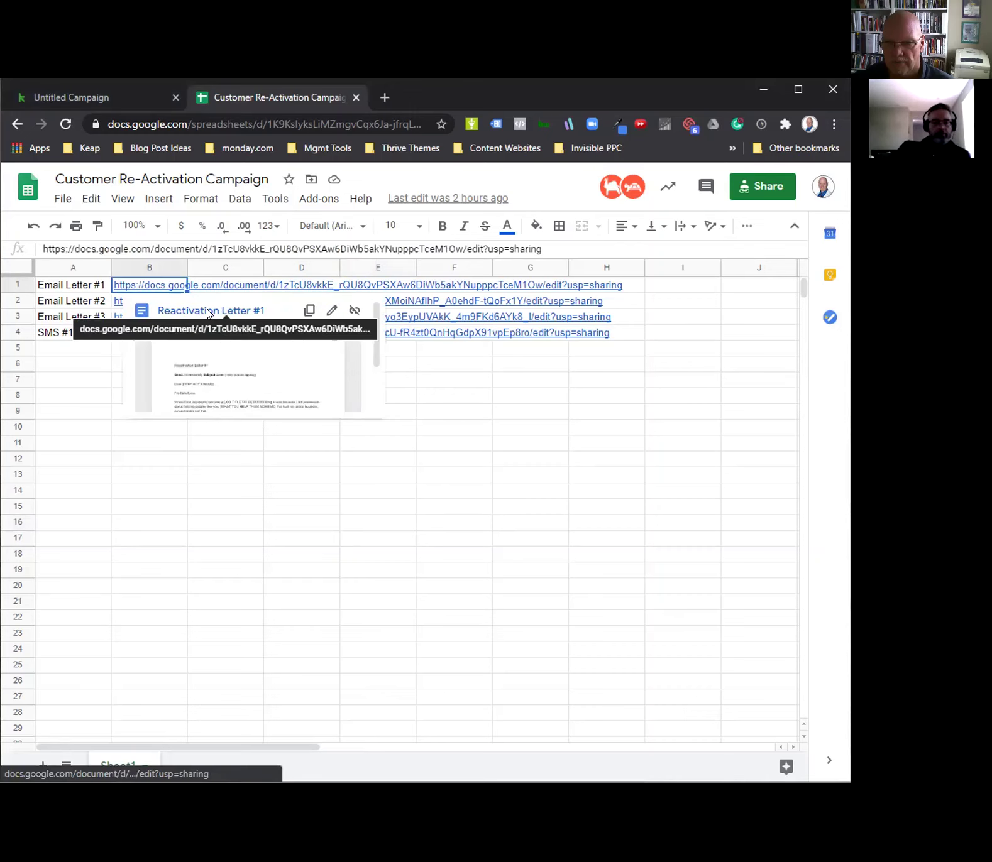
left_click(205, 310)
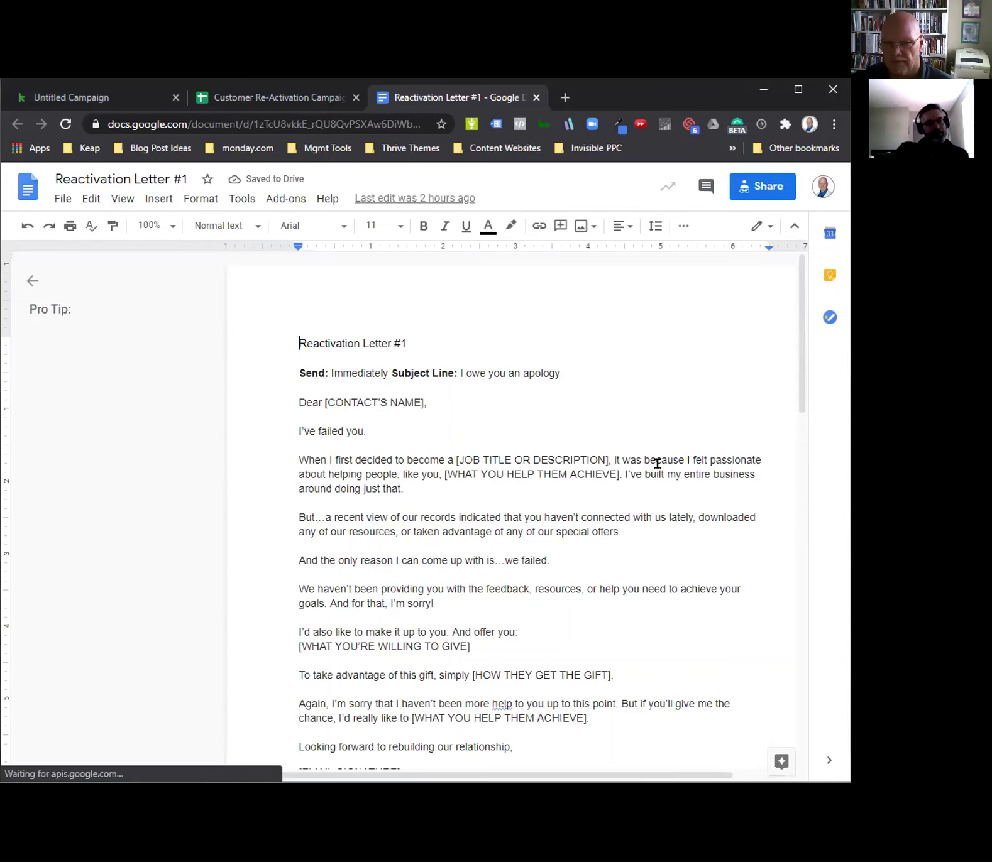
scroll(657, 464, "down", 2)
scroll(657, 464, "up", 1)
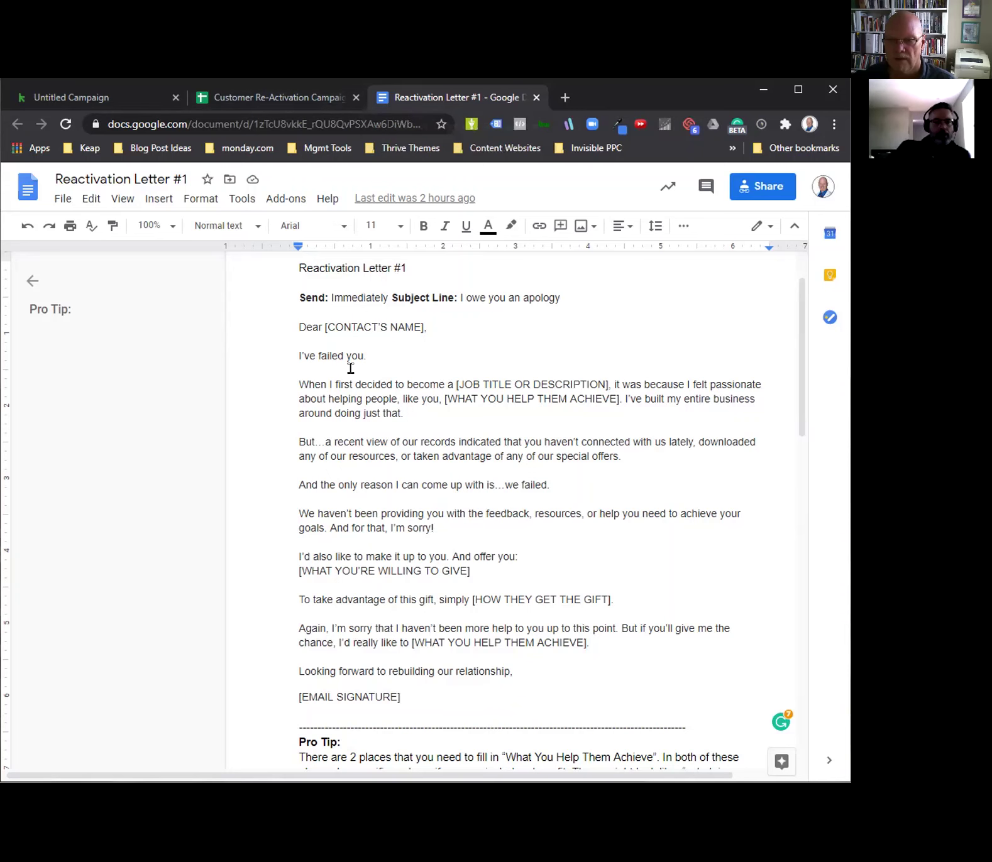
scroll(323, 399, "up", 1)
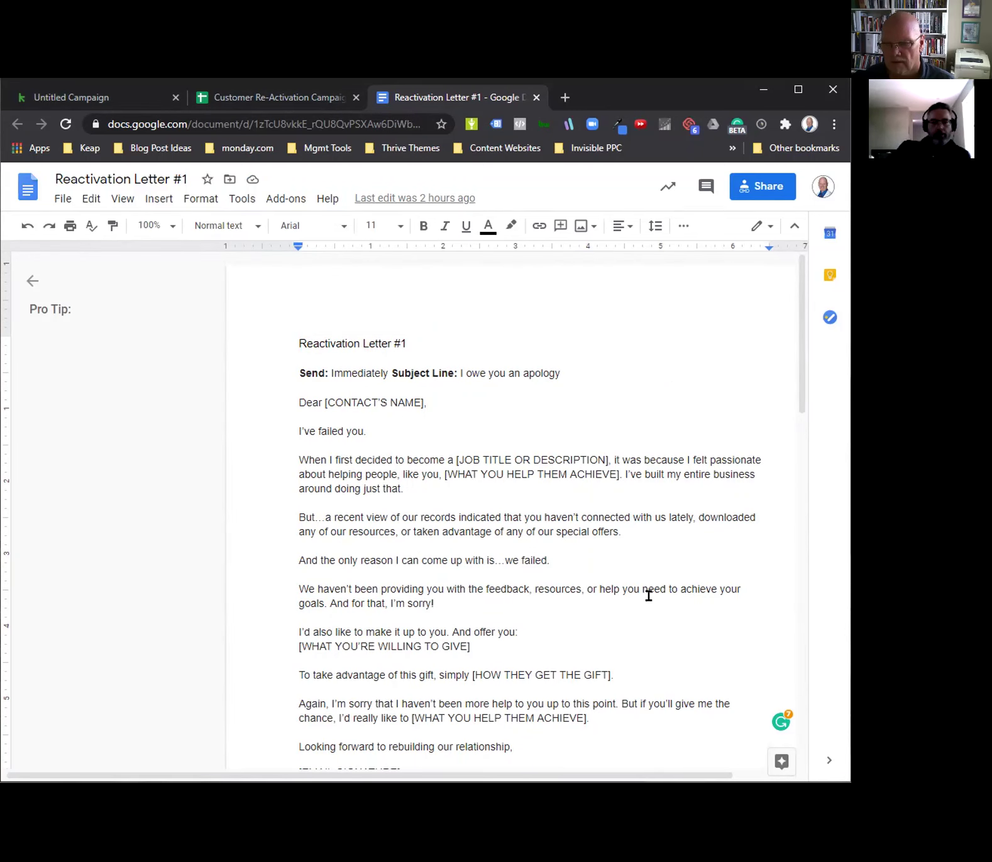
Review the Reactivation Letter #1 text and the letter links listed in the Customer Re-Activation Campaign spreadsheet
left_click_drag(508, 773, 579, 772)
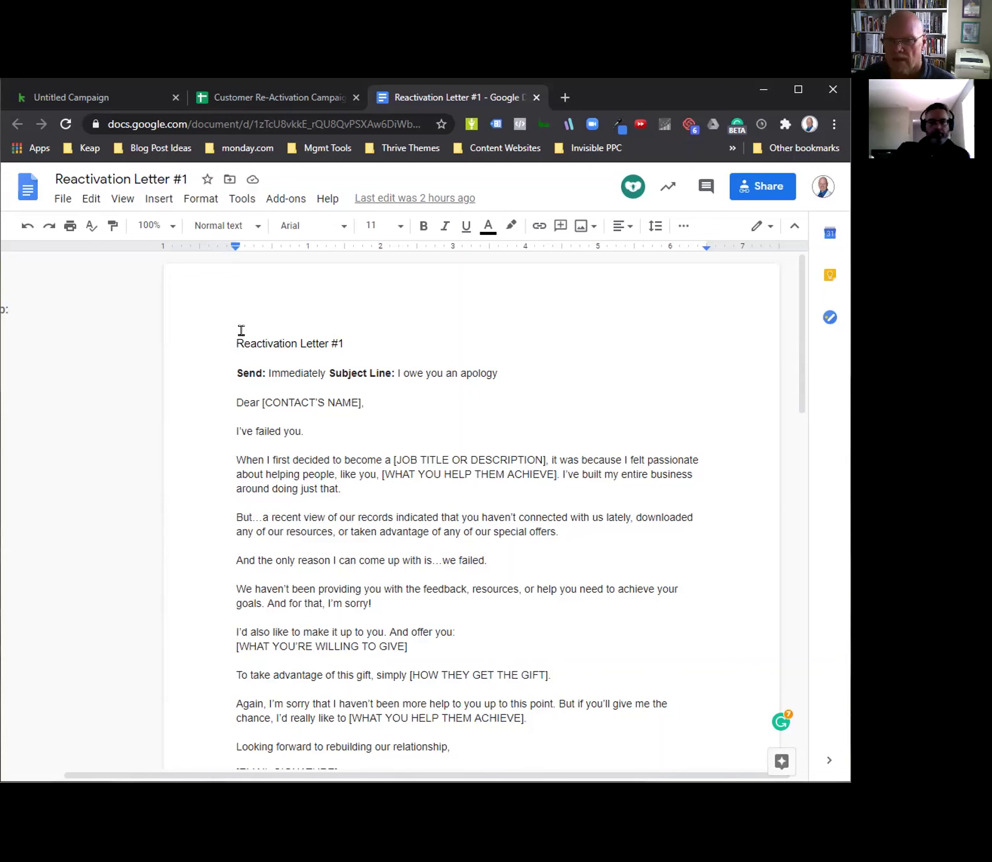
left_click(270, 96)
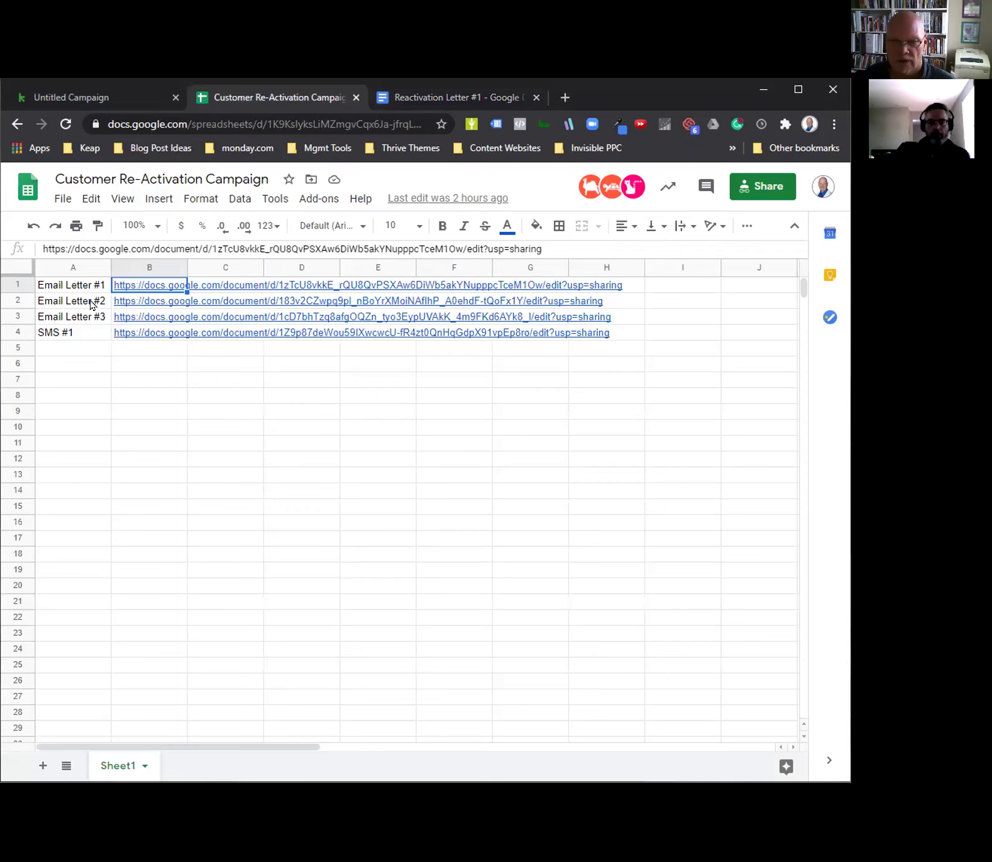
mouse_move(319, 341)
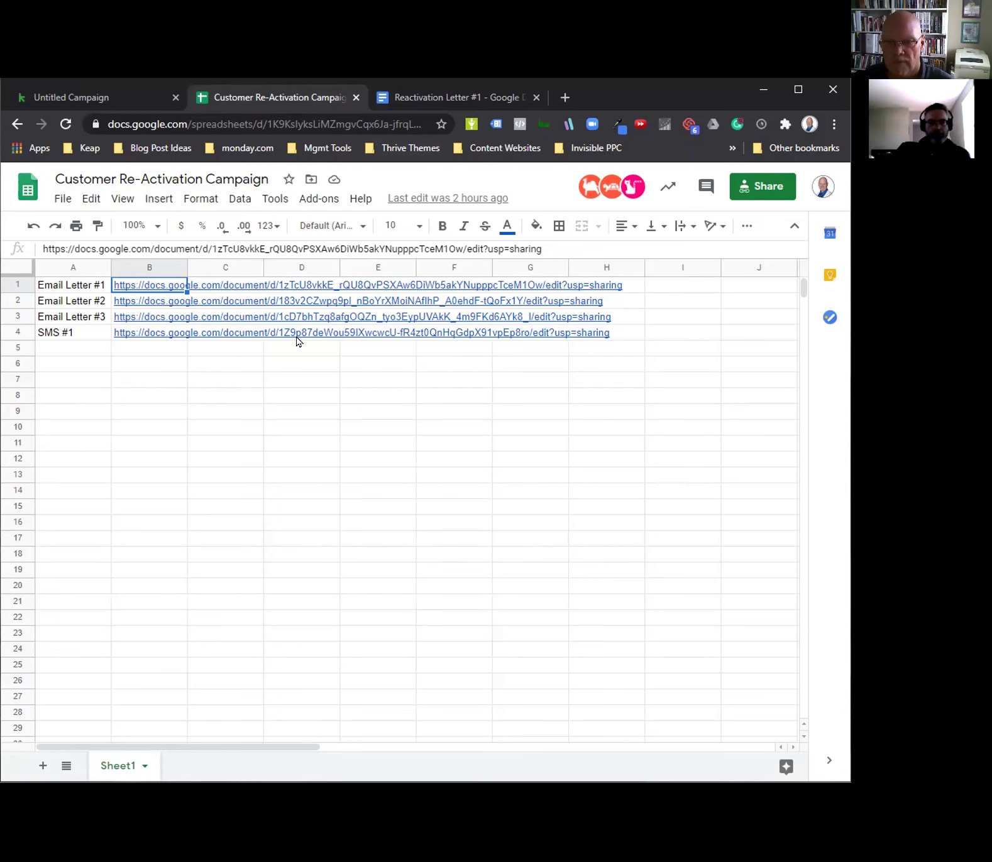
left_click(167, 283)
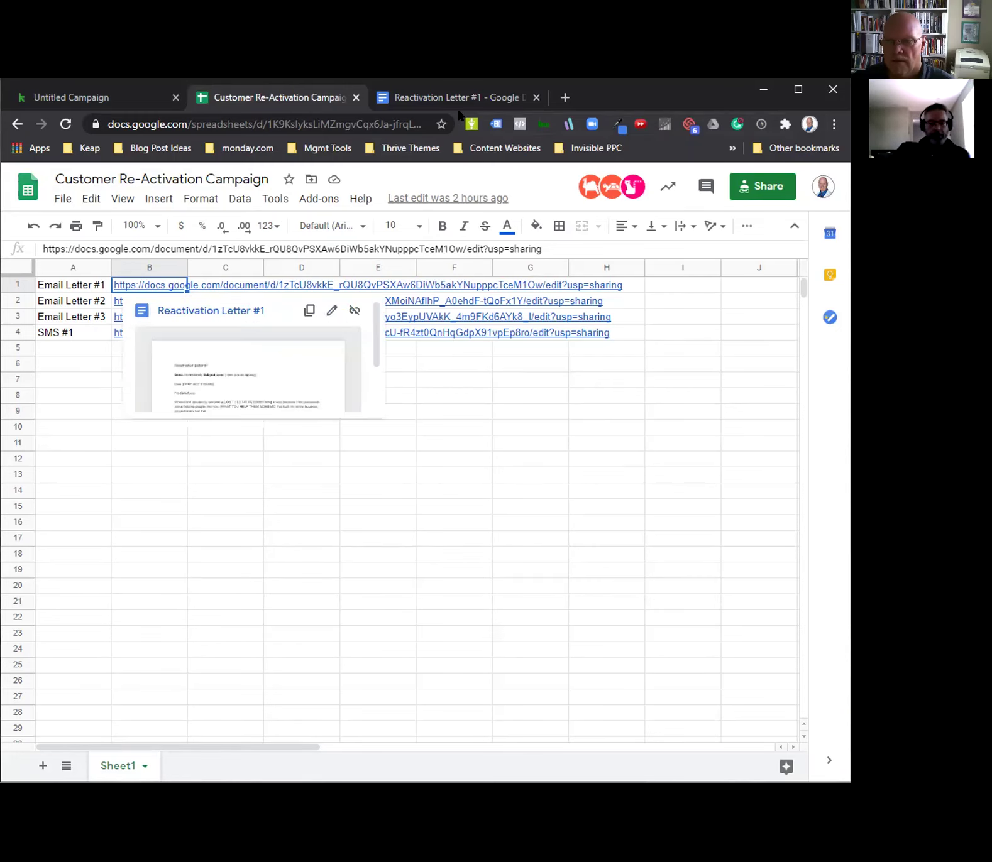
left_click(449, 98)
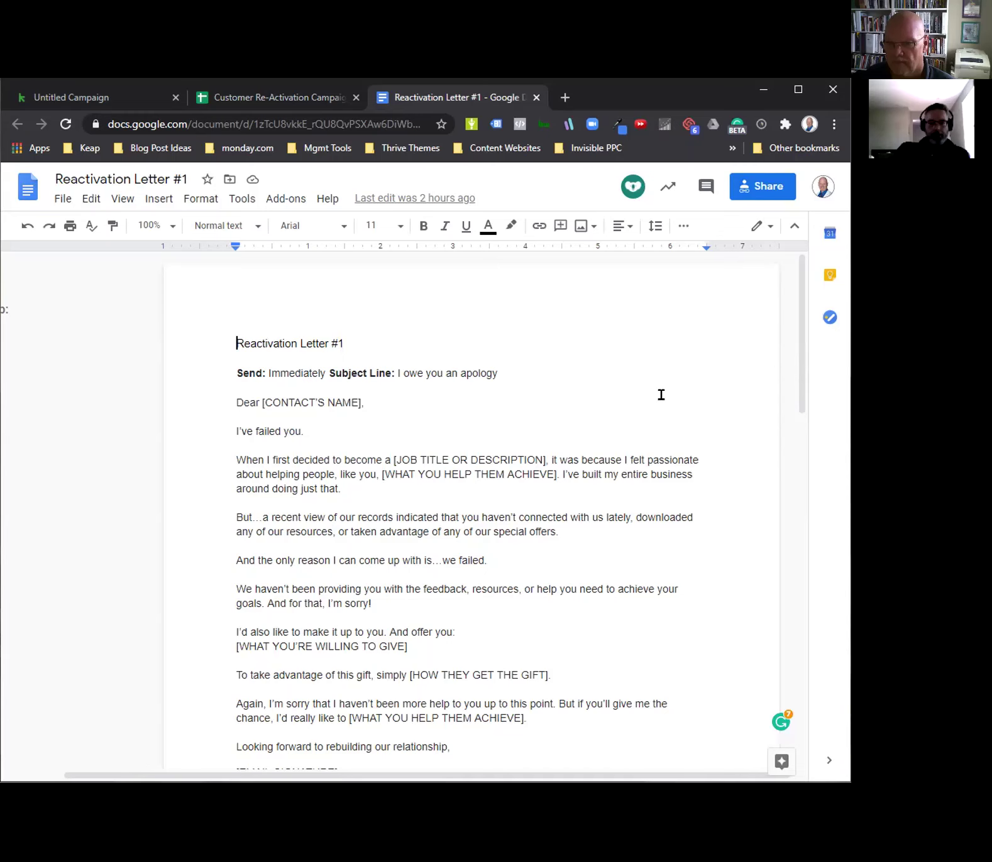
scroll(660, 394, "down", 1)
scroll(660, 394, "up", 1)
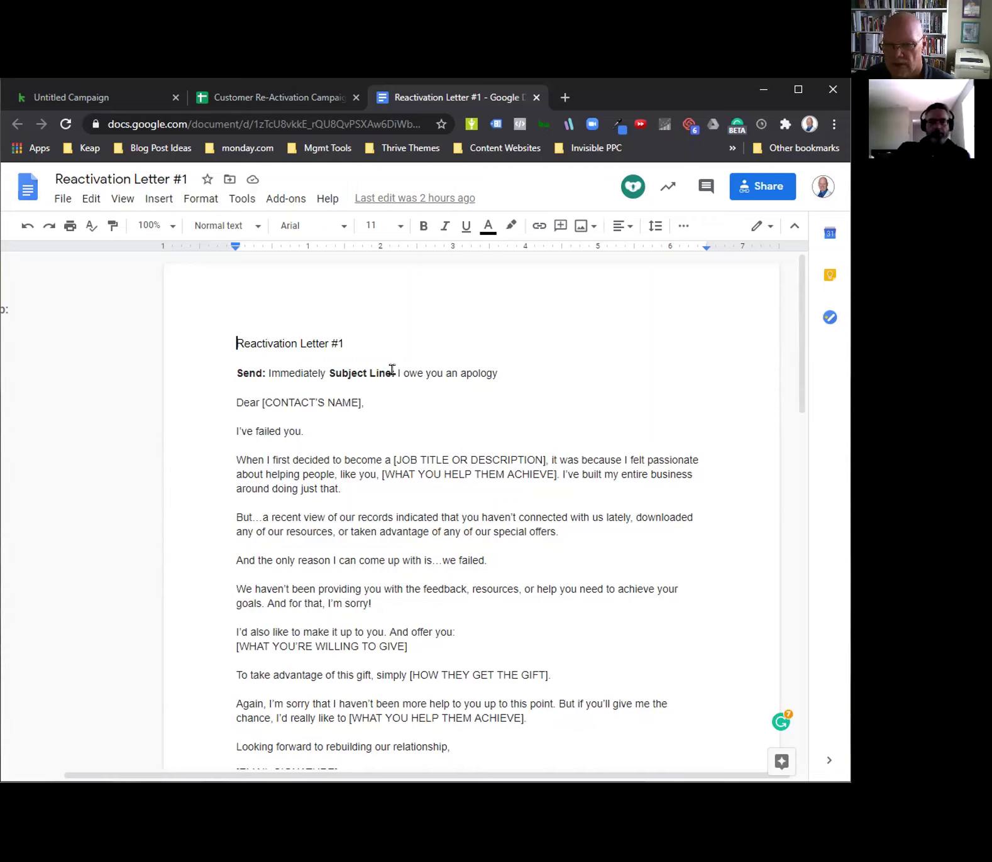
Copy the subject line text "I owe you an apology" from Reactivation Letter #1 and switch back to the Keap email
left_click_drag(397, 372, 497, 373)
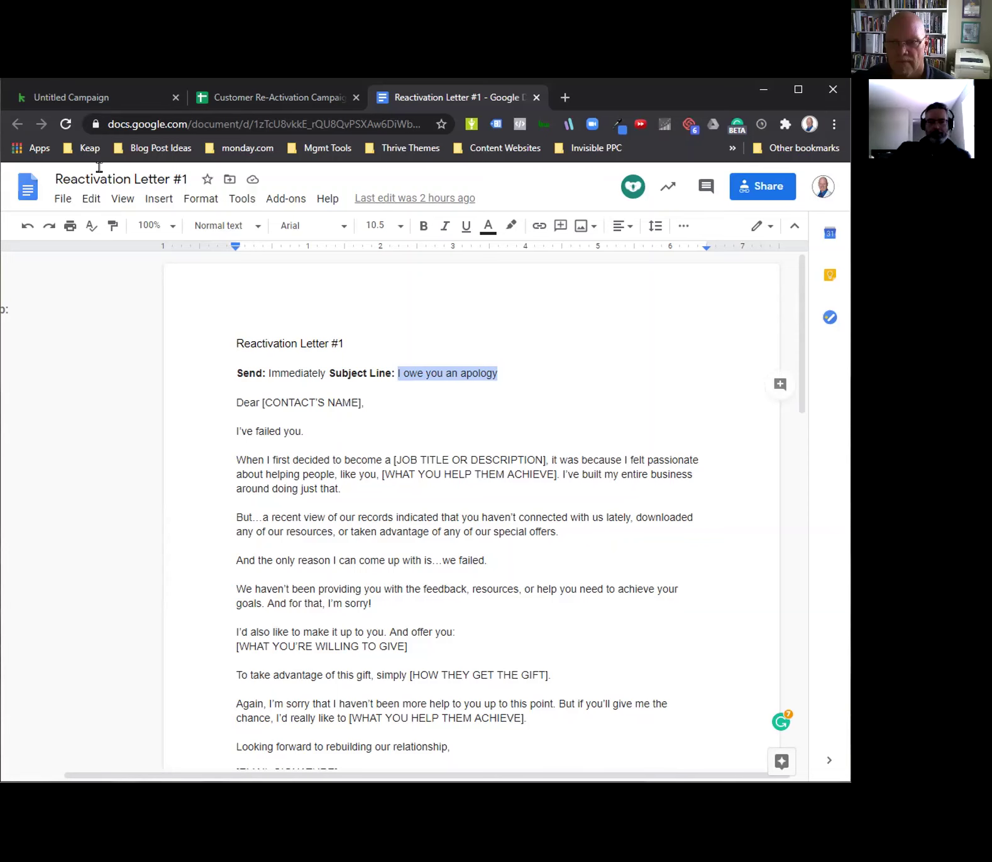
left_click(61, 91)
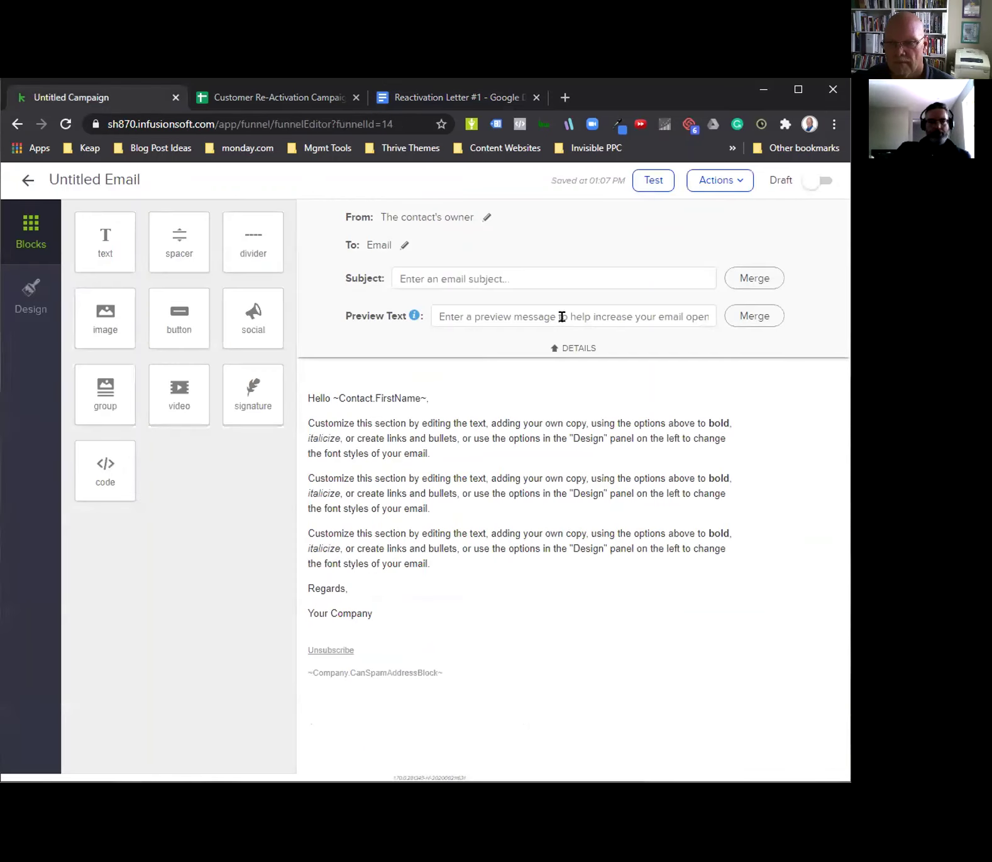
Leave the untitled email for the email sequence and reopen it from there for editing
left_click(27, 181)
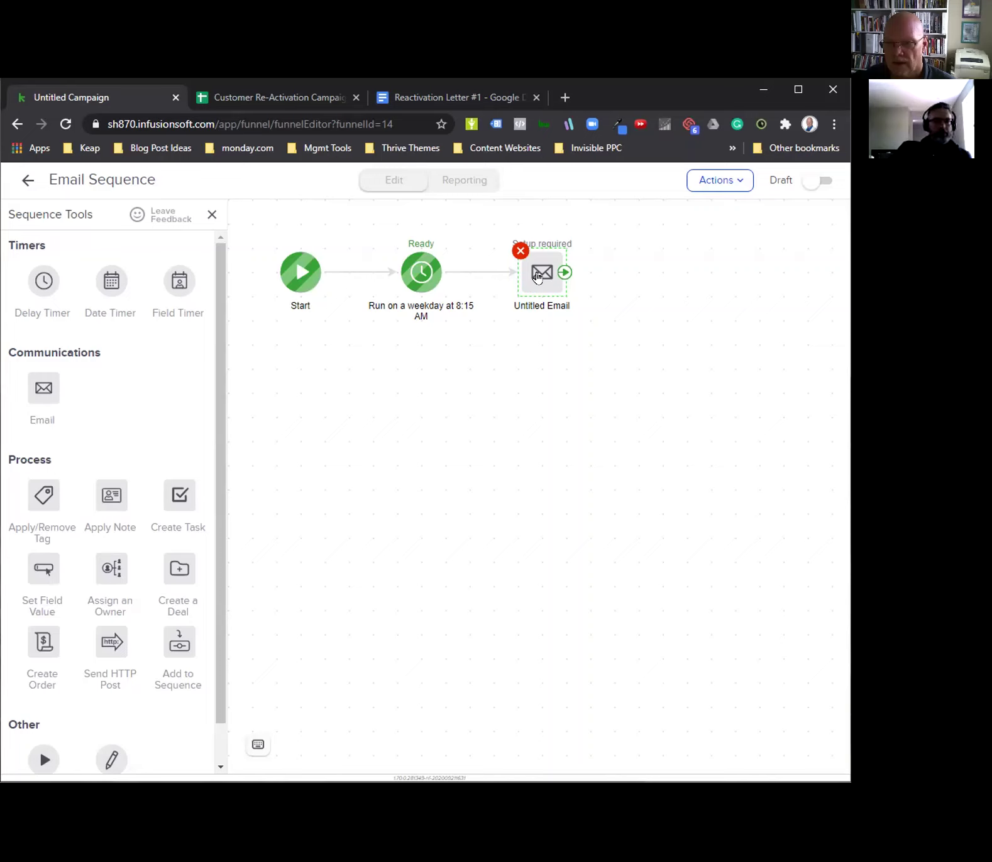
right_click(538, 277)
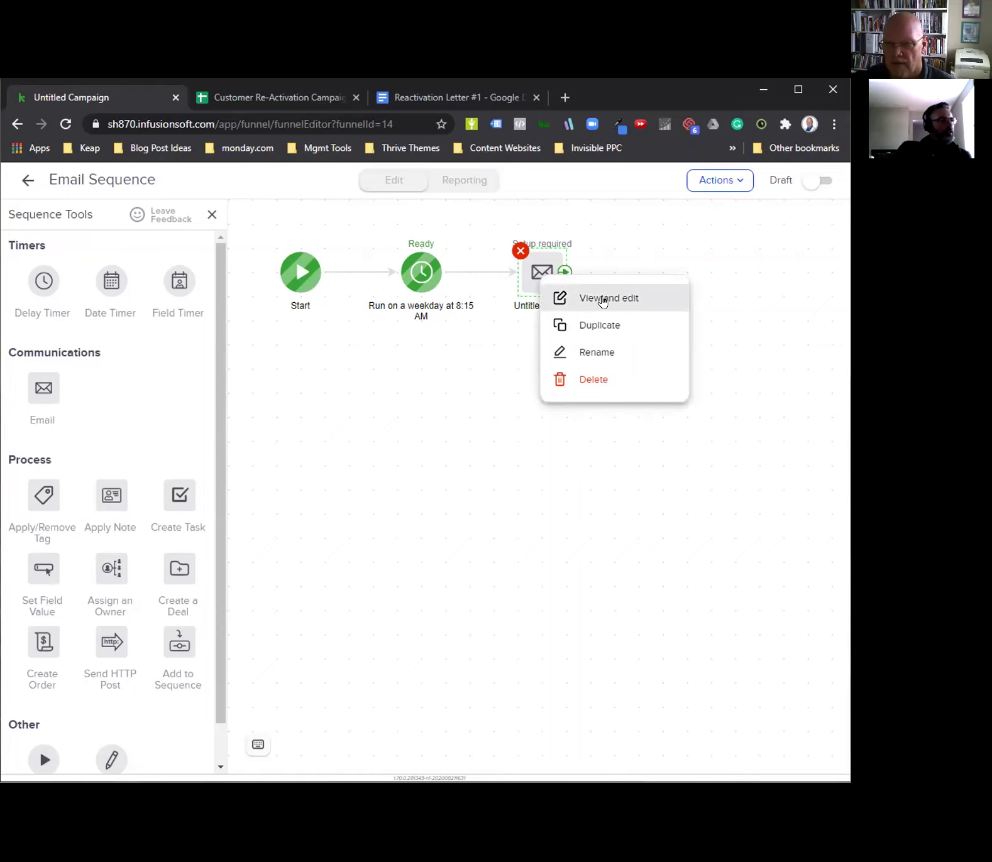
left_click(602, 301)
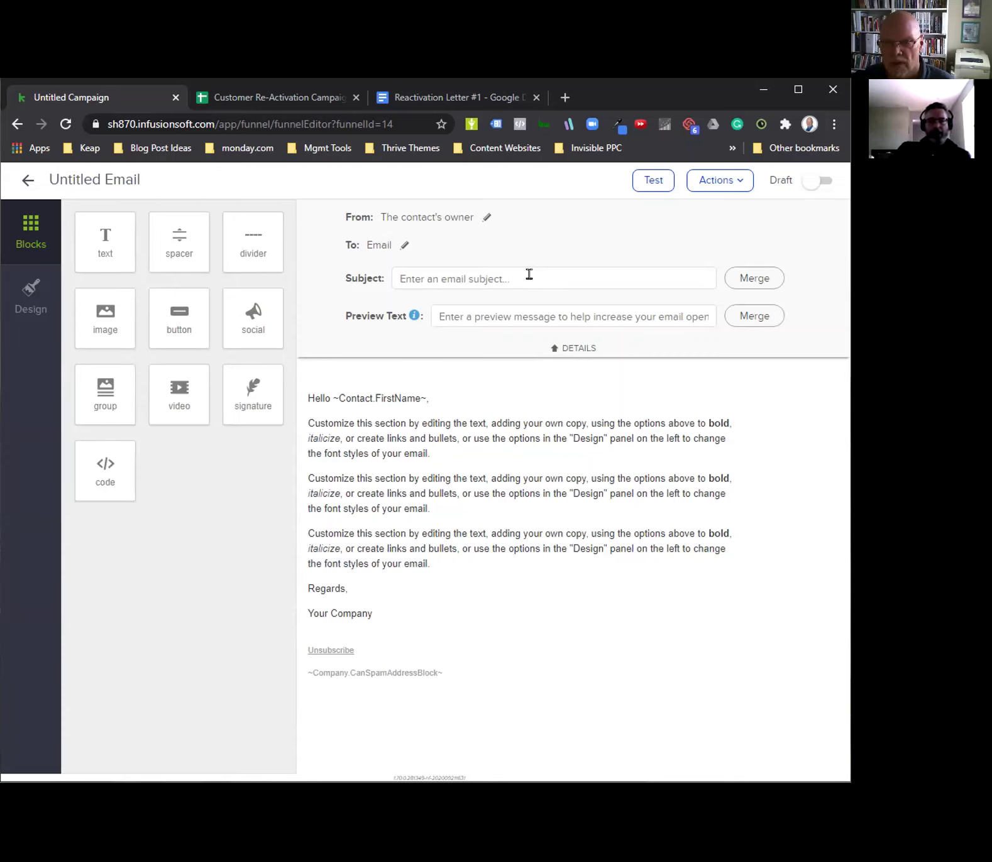
Return to the sequence, place a second email connected to the first, and open it to find the Simple Text template in the gallery
left_click(17, 124)
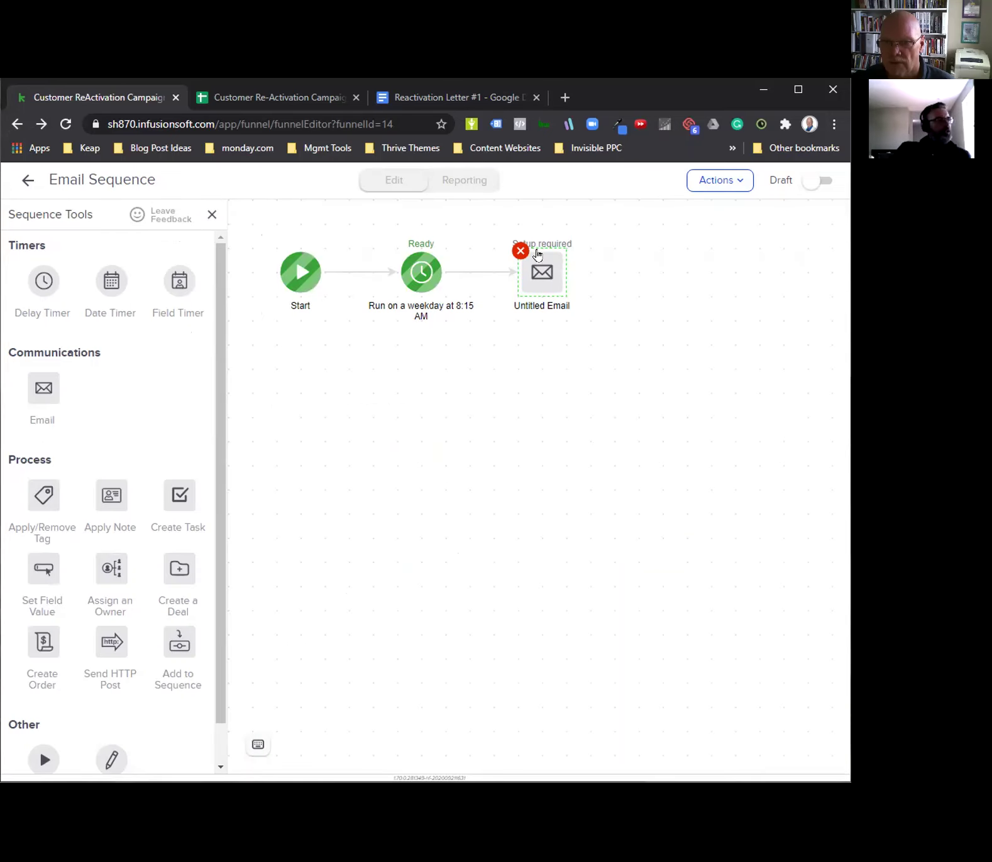
left_click_drag(43, 388, 492, 419)
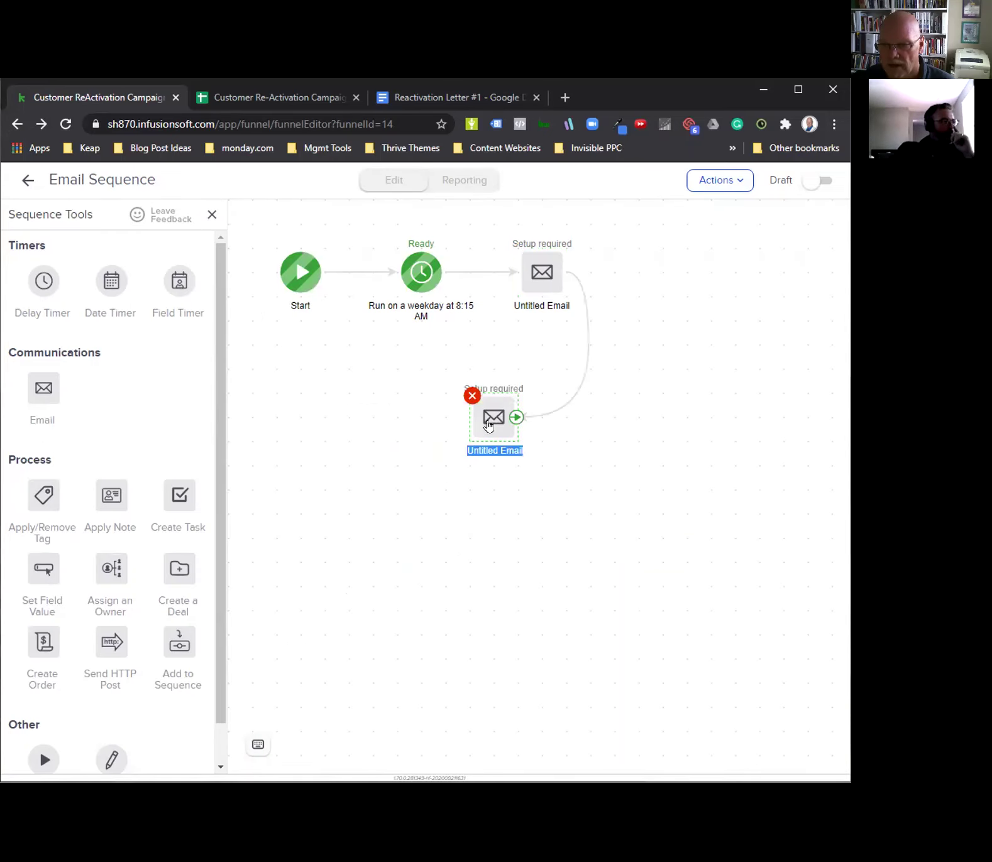
right_click(489, 425)
left_click(562, 447)
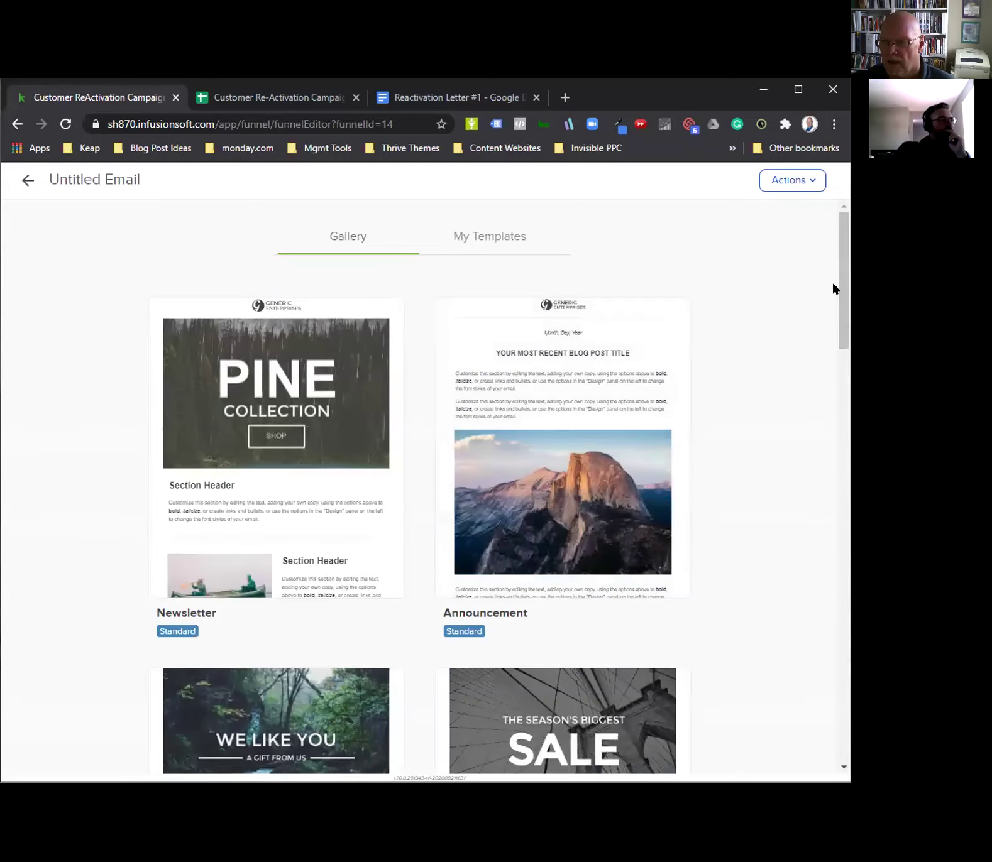
left_click_drag(841, 255, 841, 447)
mouse_move(570, 297)
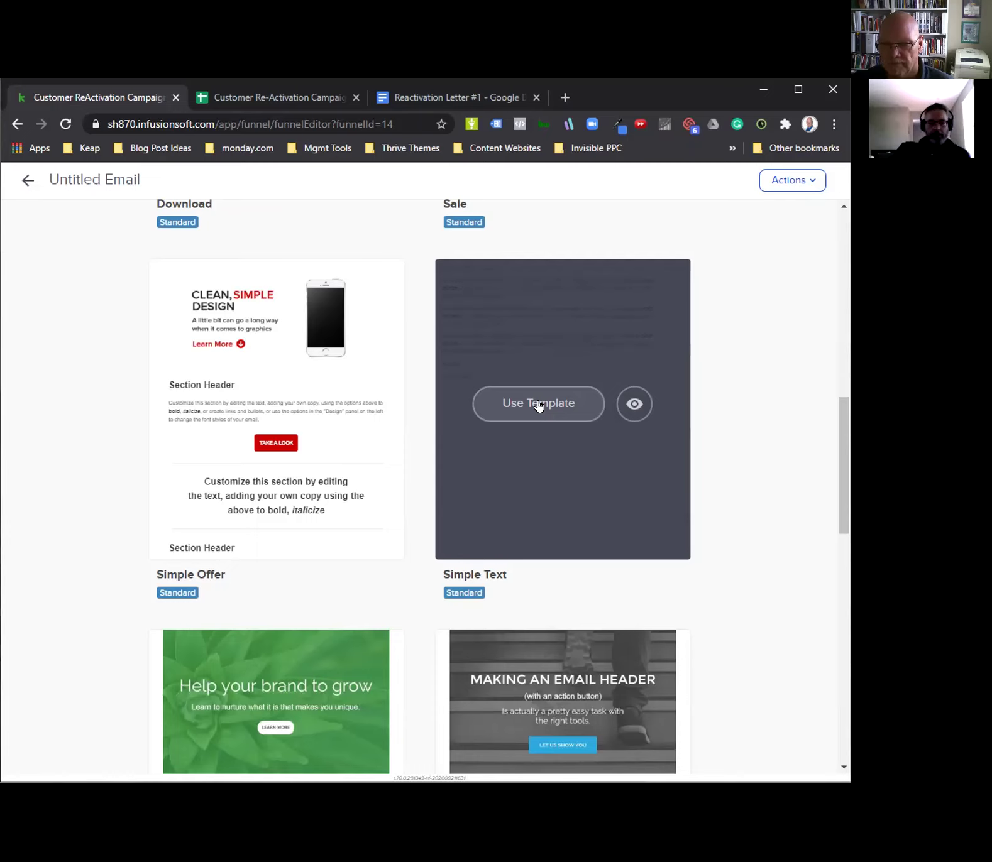
Delete the second untitled email from the sequence and reopen the first one for editing
left_click(25, 182)
left_click(472, 395)
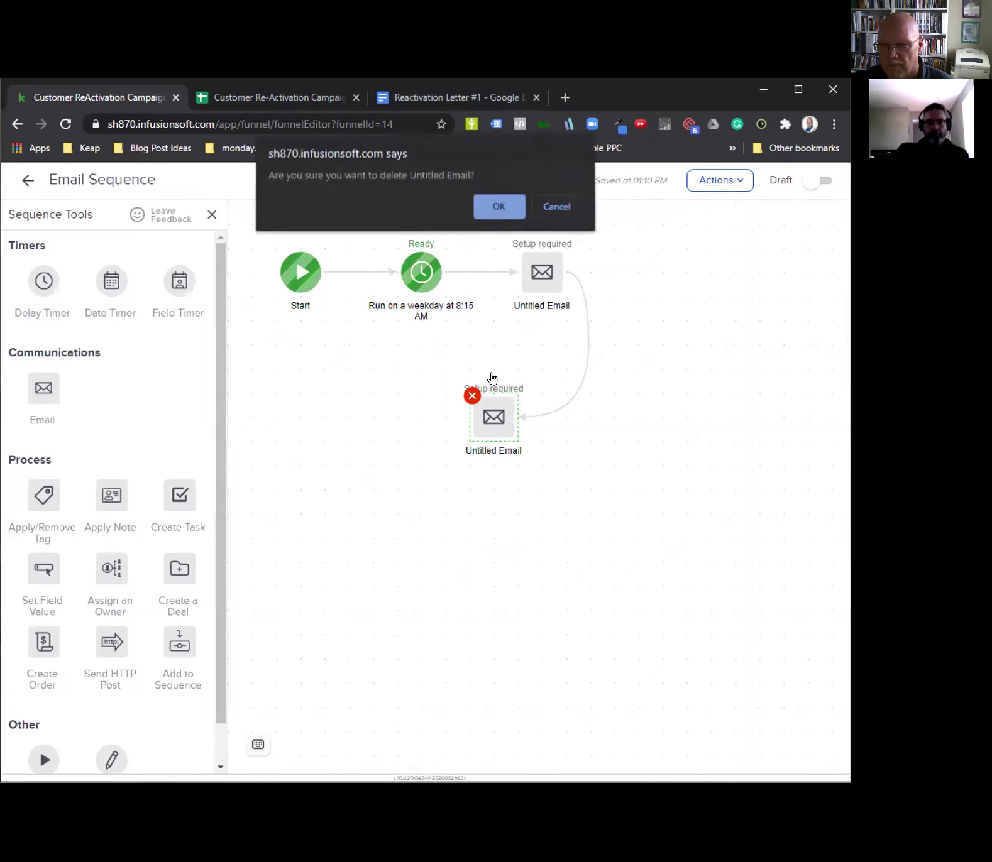
left_click(501, 211)
left_click(553, 272)
left_click(603, 296)
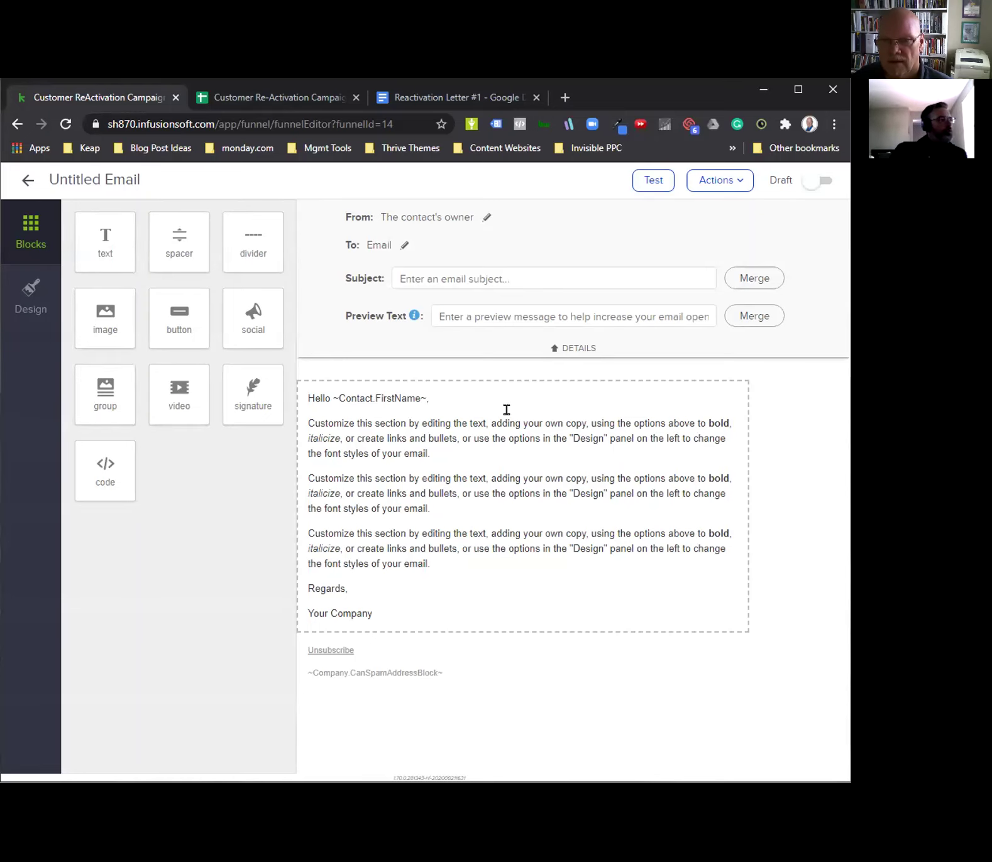
Set the email subject to "I owe you an apology" from Reactivation Letter #1, followed by the contact's First Name merge field
left_click(449, 97)
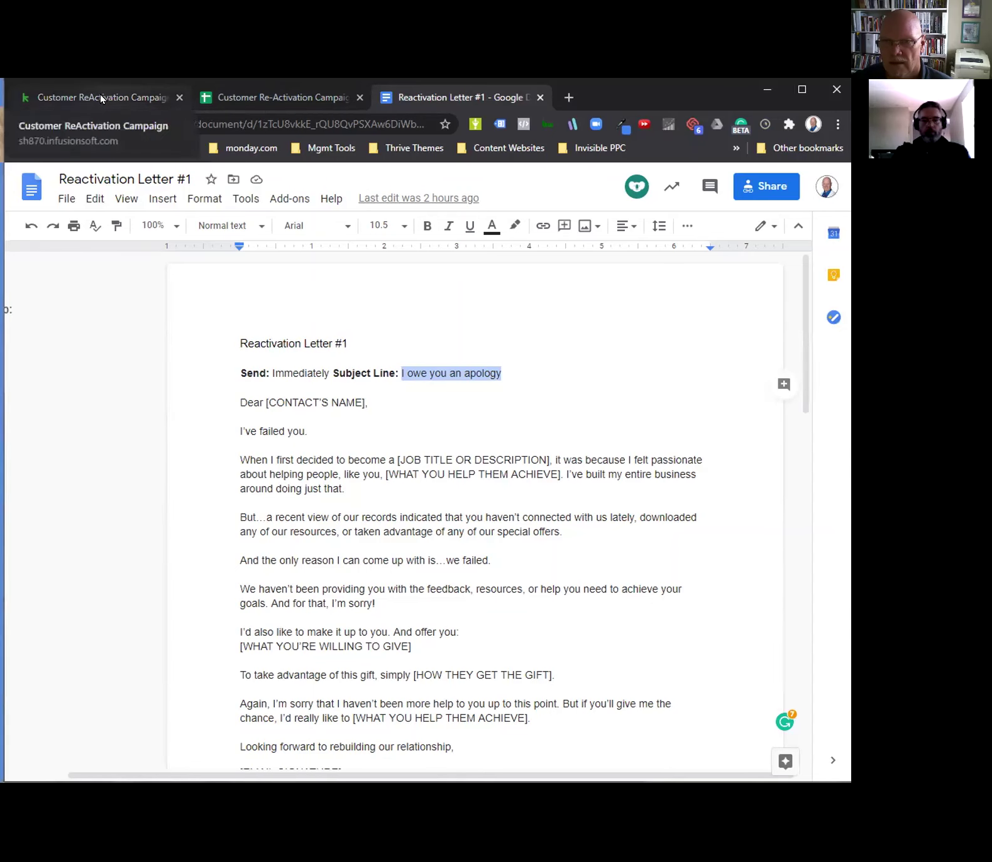
left_click(101, 97)
left_click(520, 278)
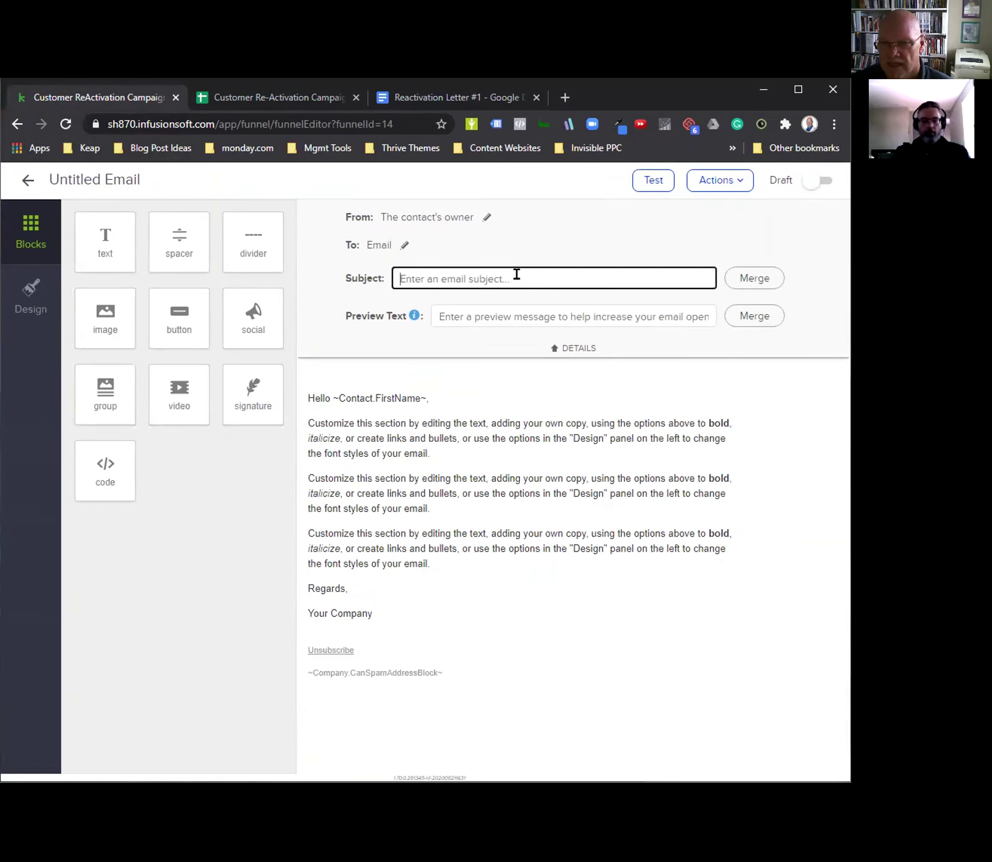
type("I owe you an apology")
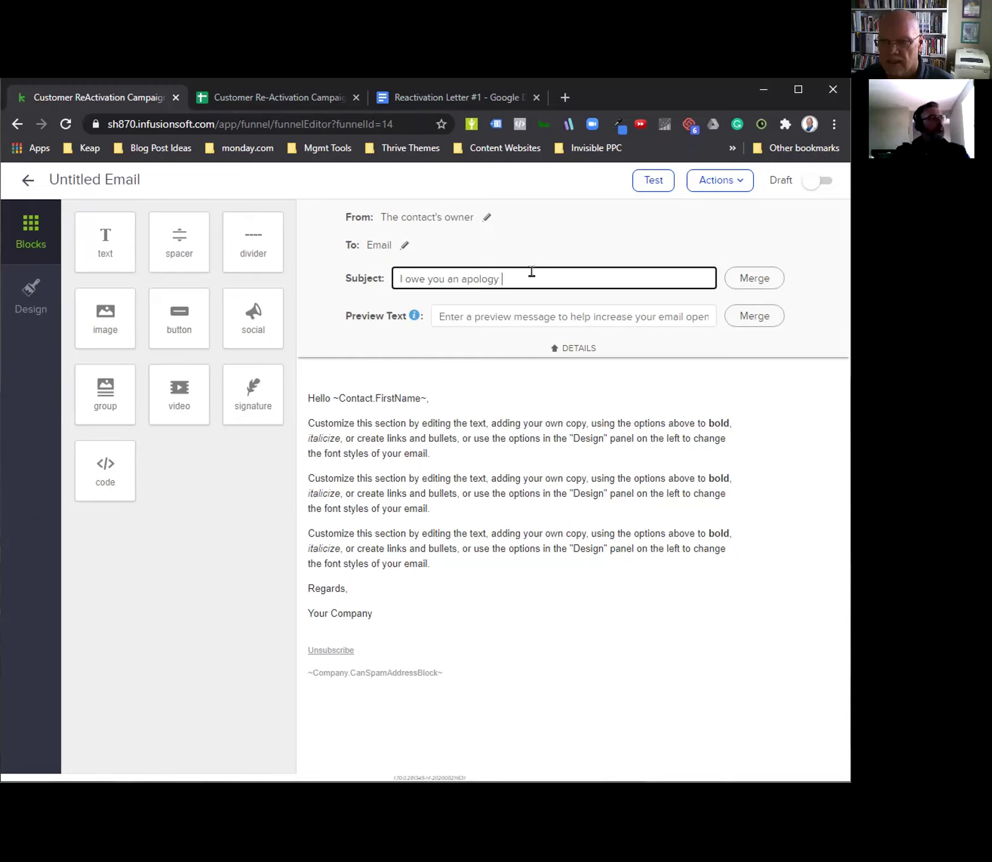
left_click(747, 284)
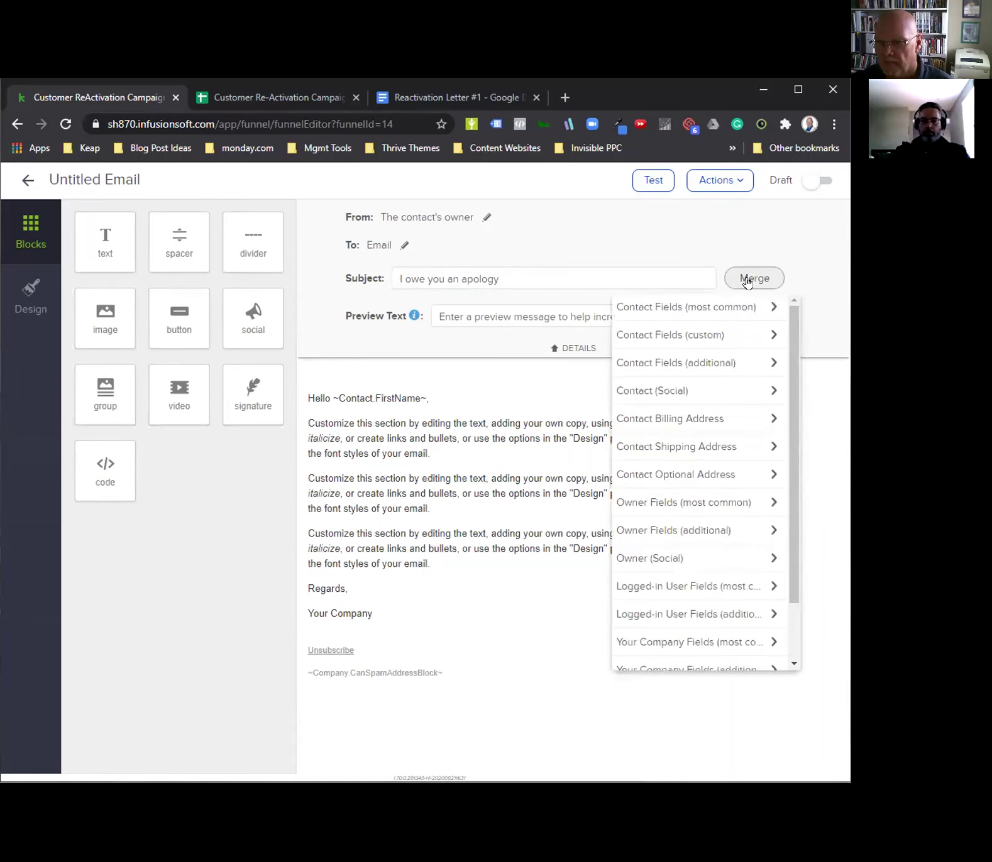
left_click(692, 312)
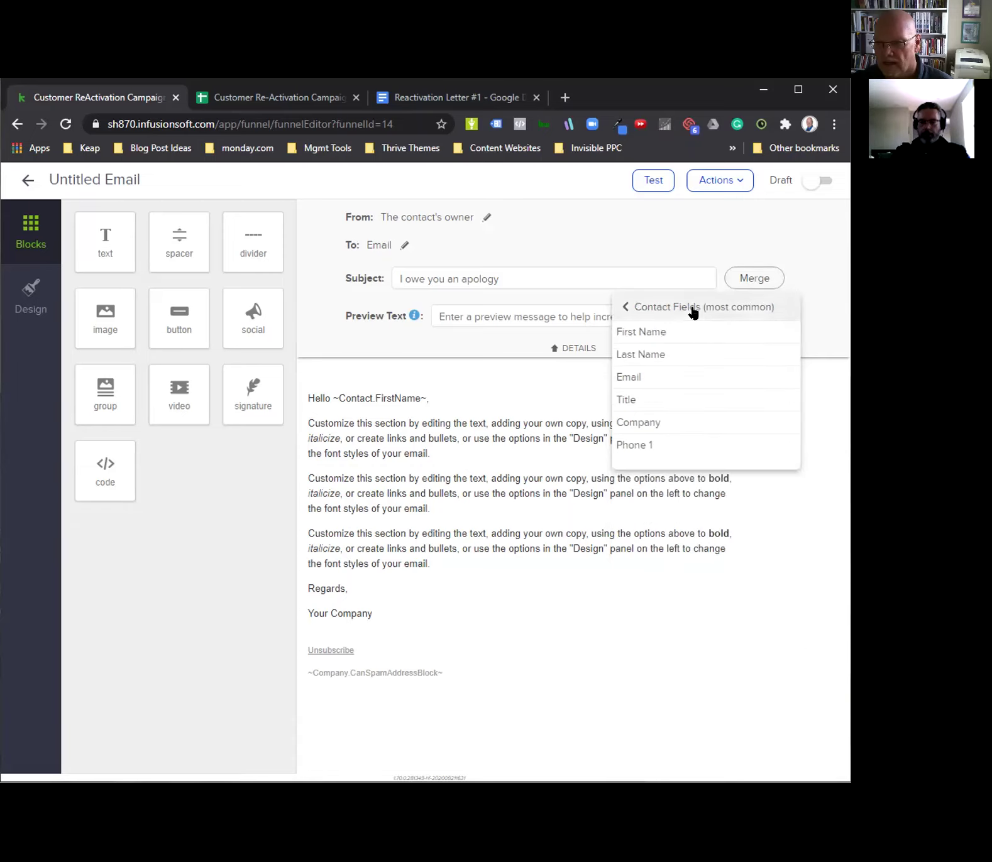
left_click(648, 333)
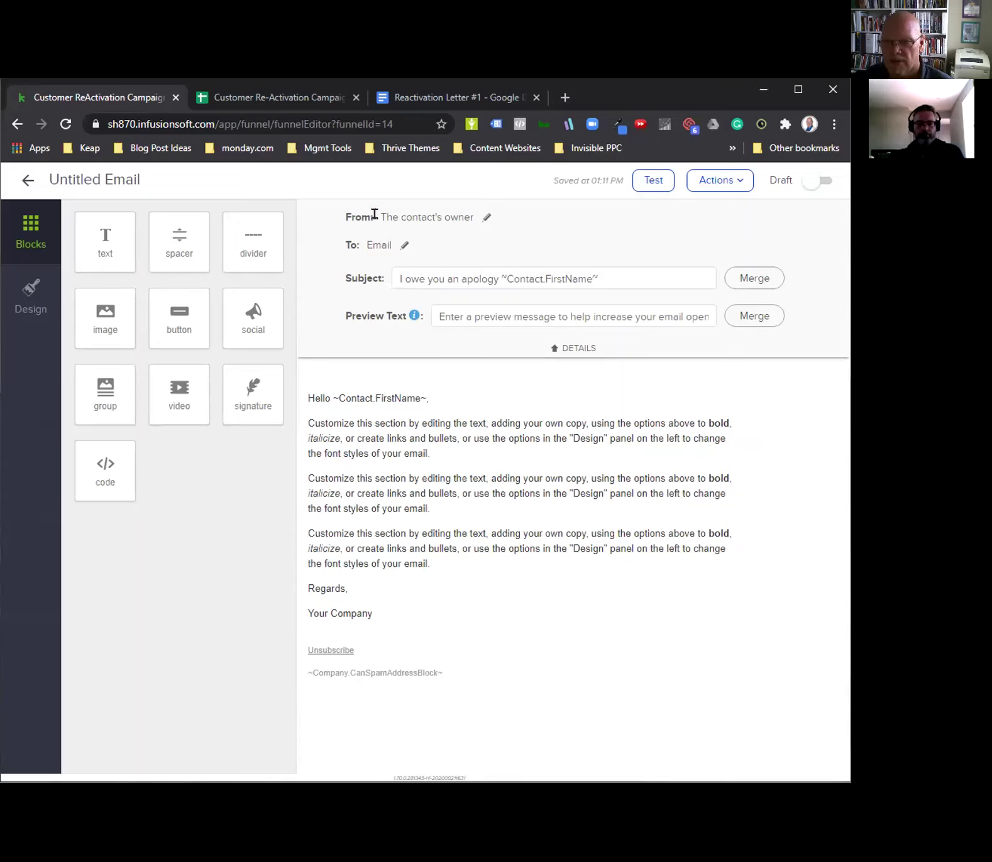
Change the email's sender from the contact's owner to the named account user and save it
left_click_drag(381, 214, 477, 216)
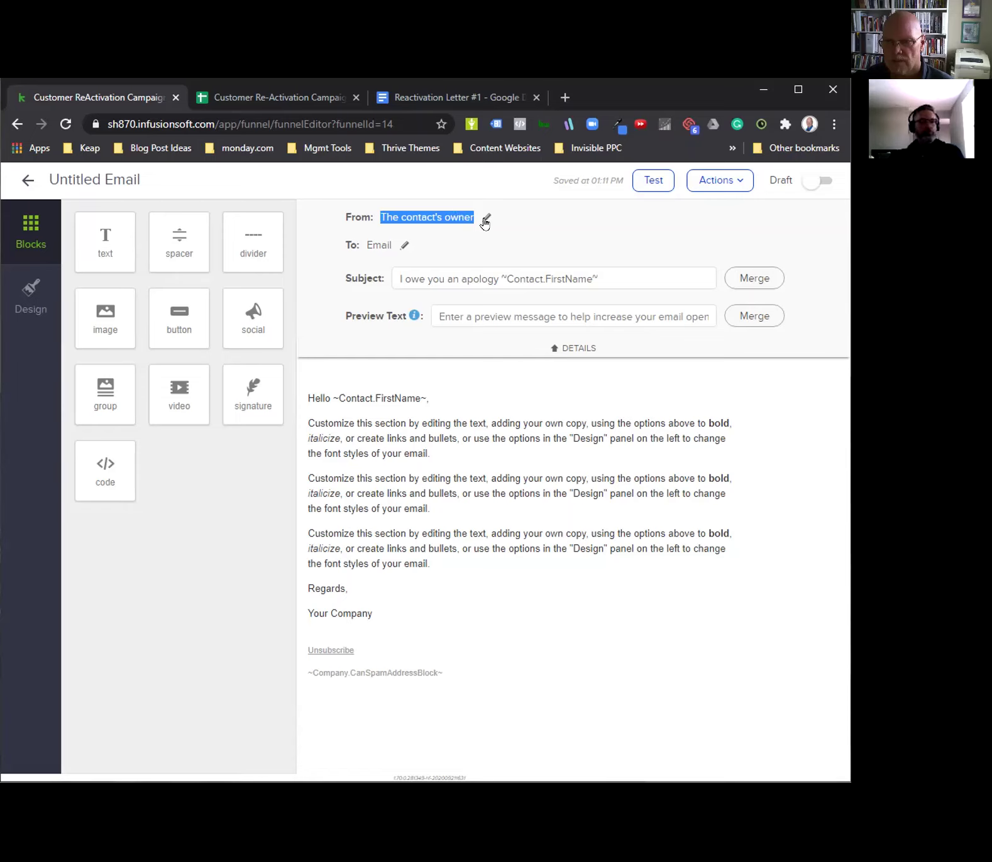
left_click(486, 218)
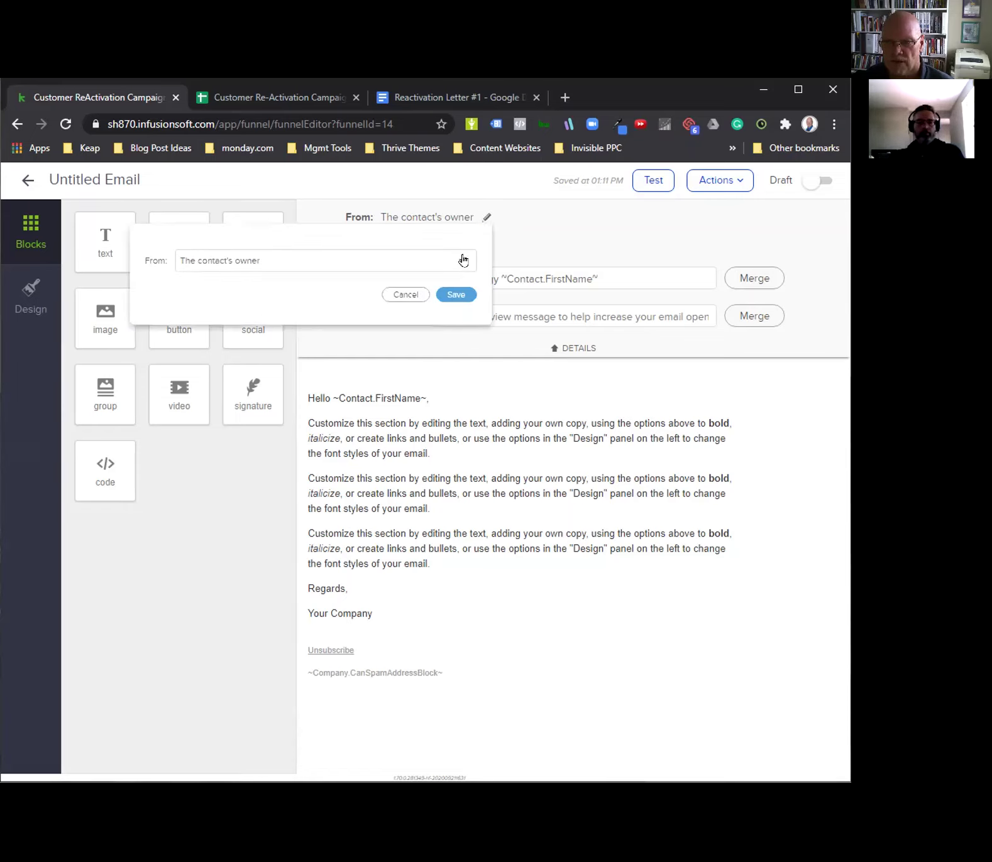
left_click(462, 260)
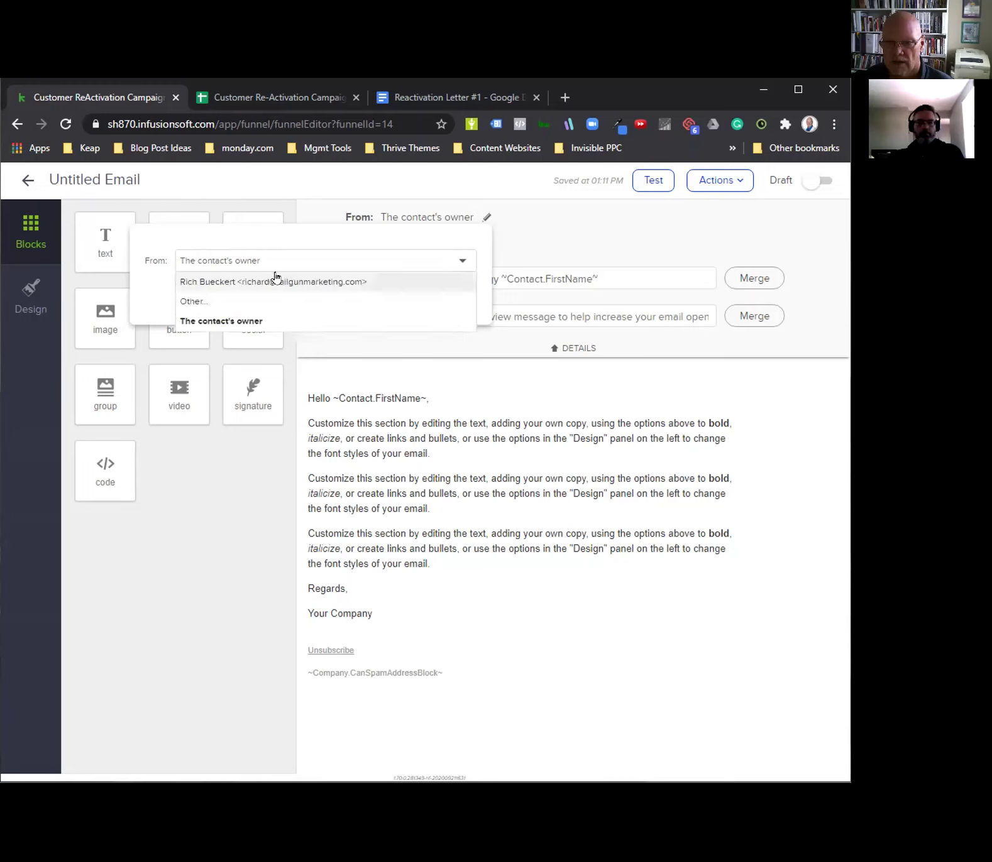
left_click(246, 284)
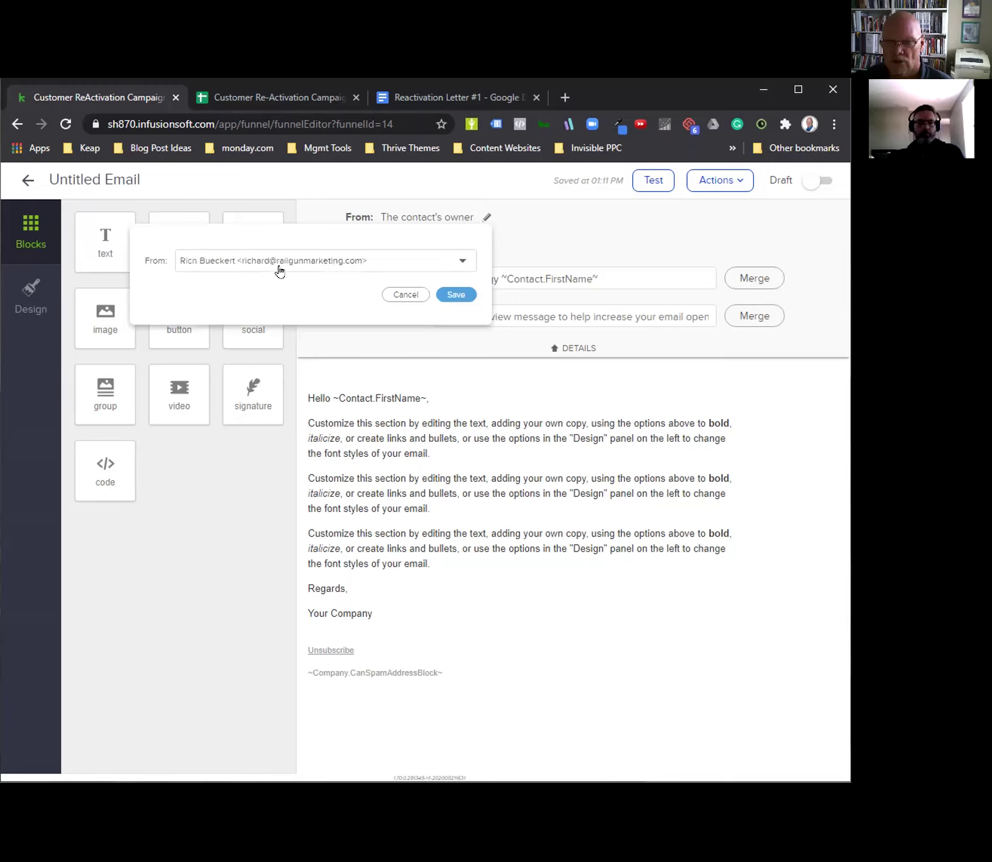
left_click(451, 294)
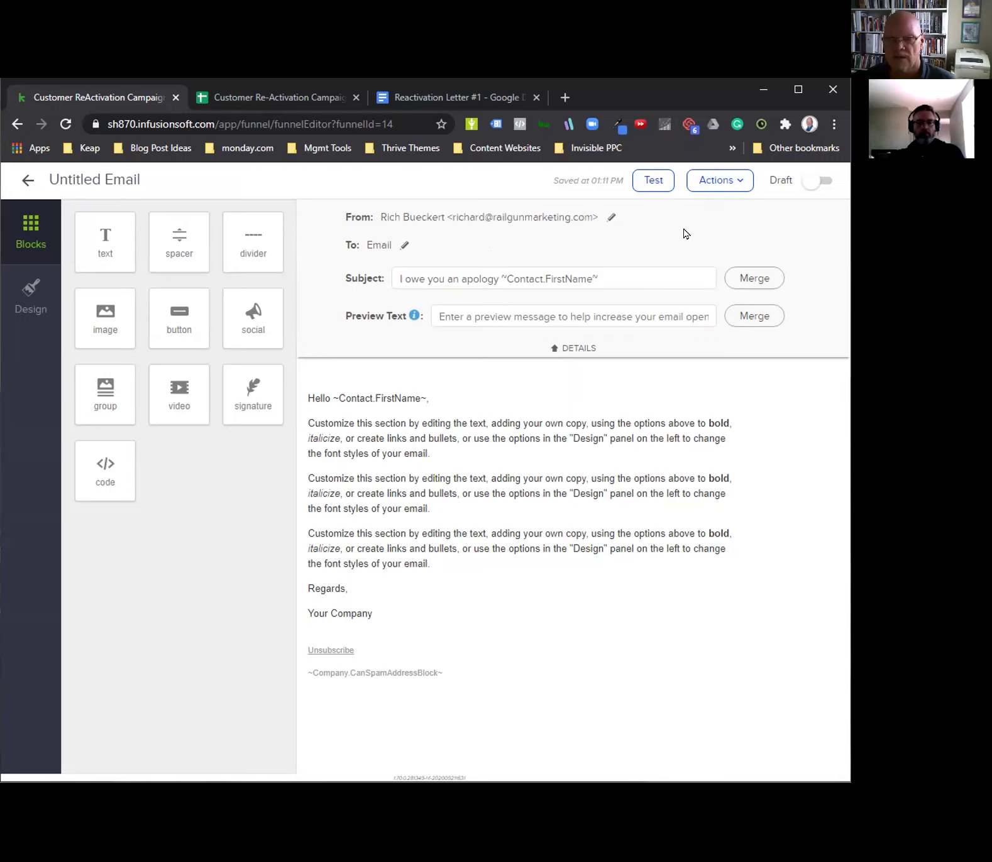
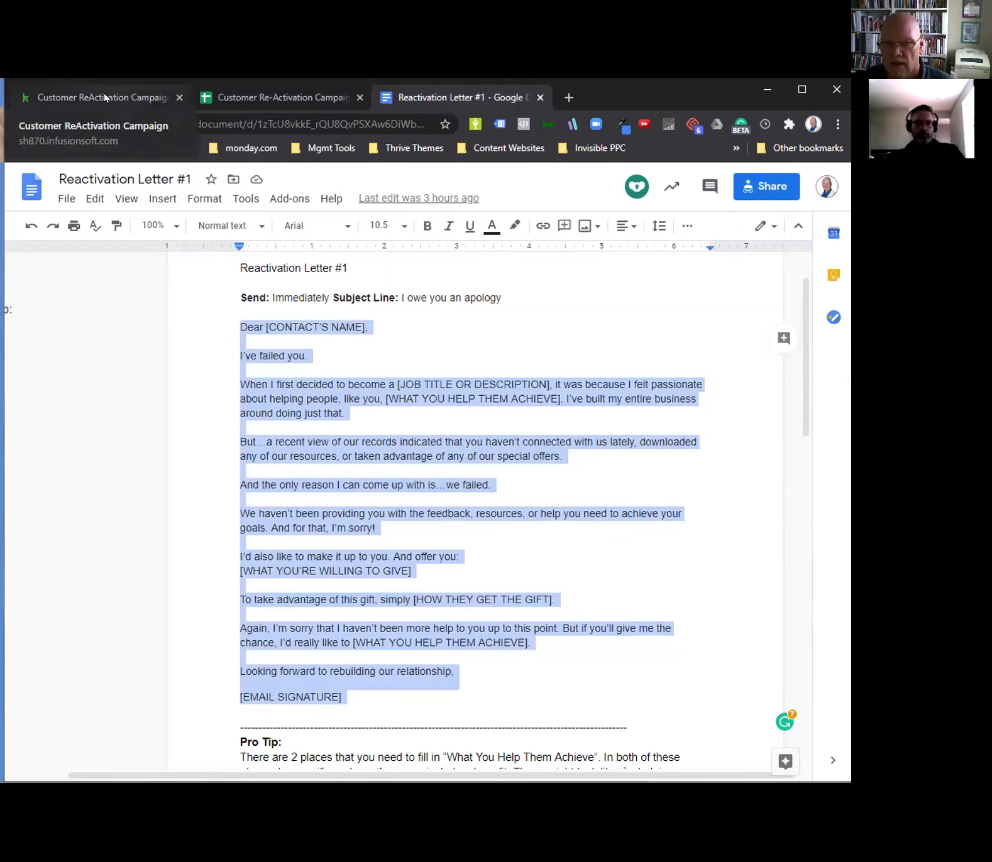
Replace the email's entire placeholder body with the copied Reactivation Letter #1 text, pasted as plain text
left_click(103, 93)
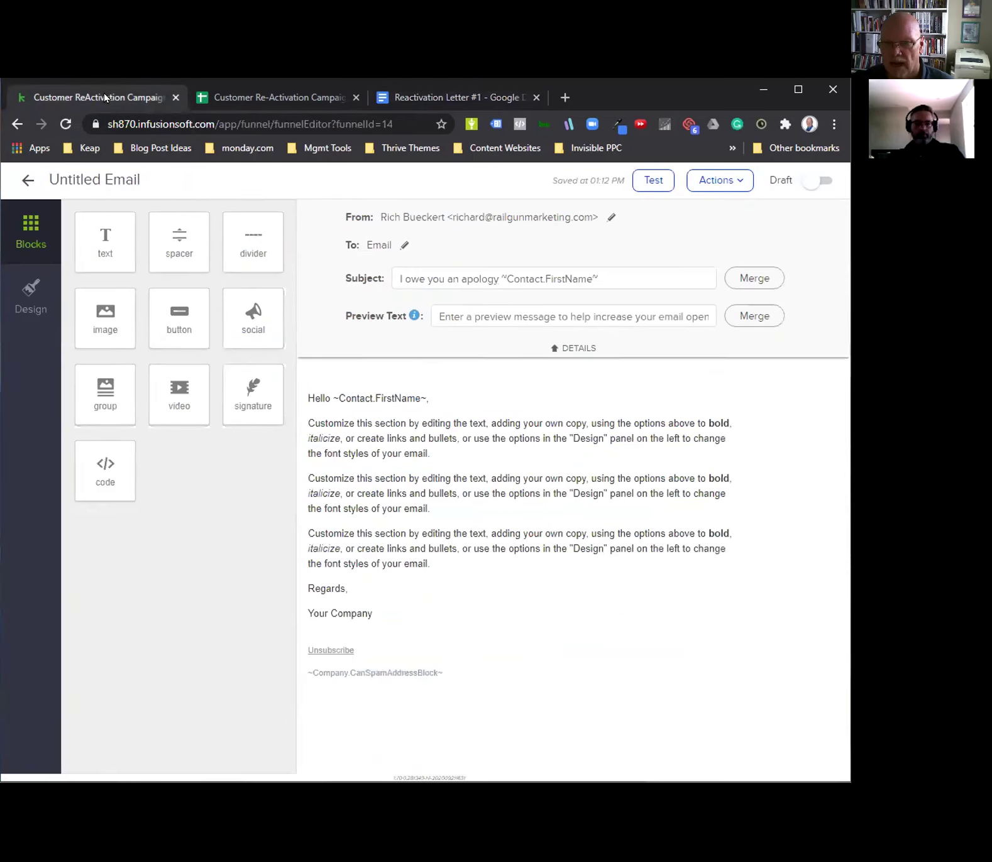
left_click(383, 613)
left_click_drag(385, 615, 314, 449)
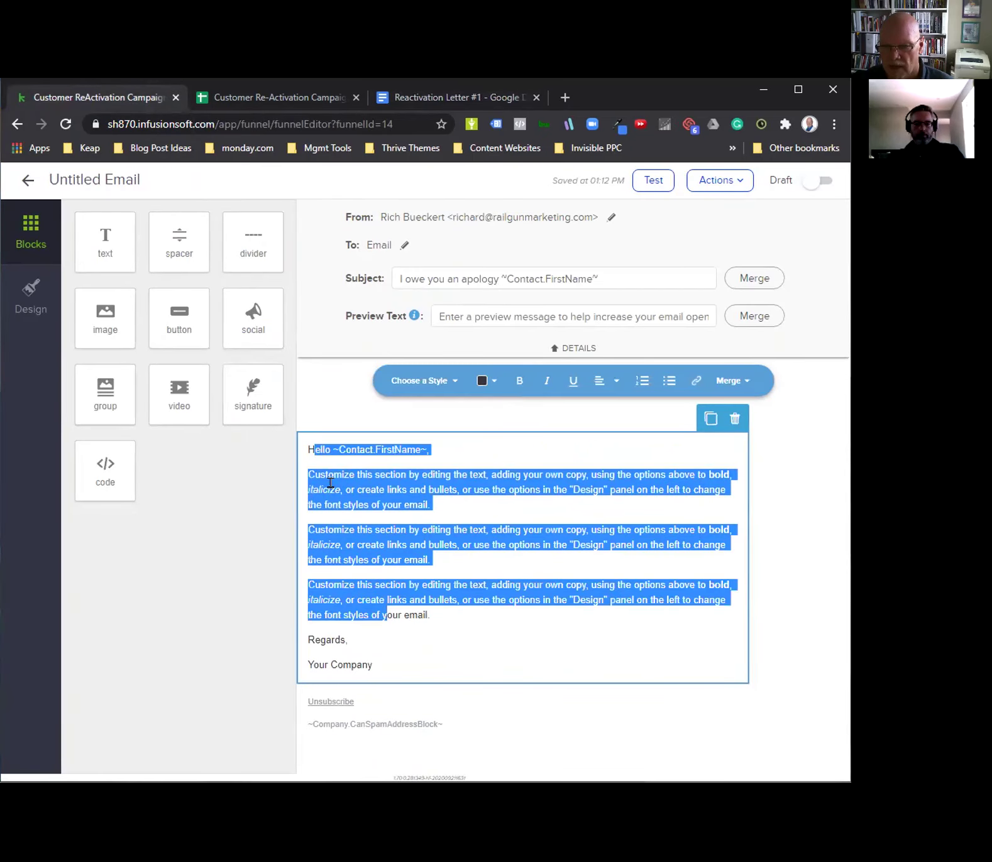
left_click_drag(373, 666, 299, 448)
right_click(380, 486)
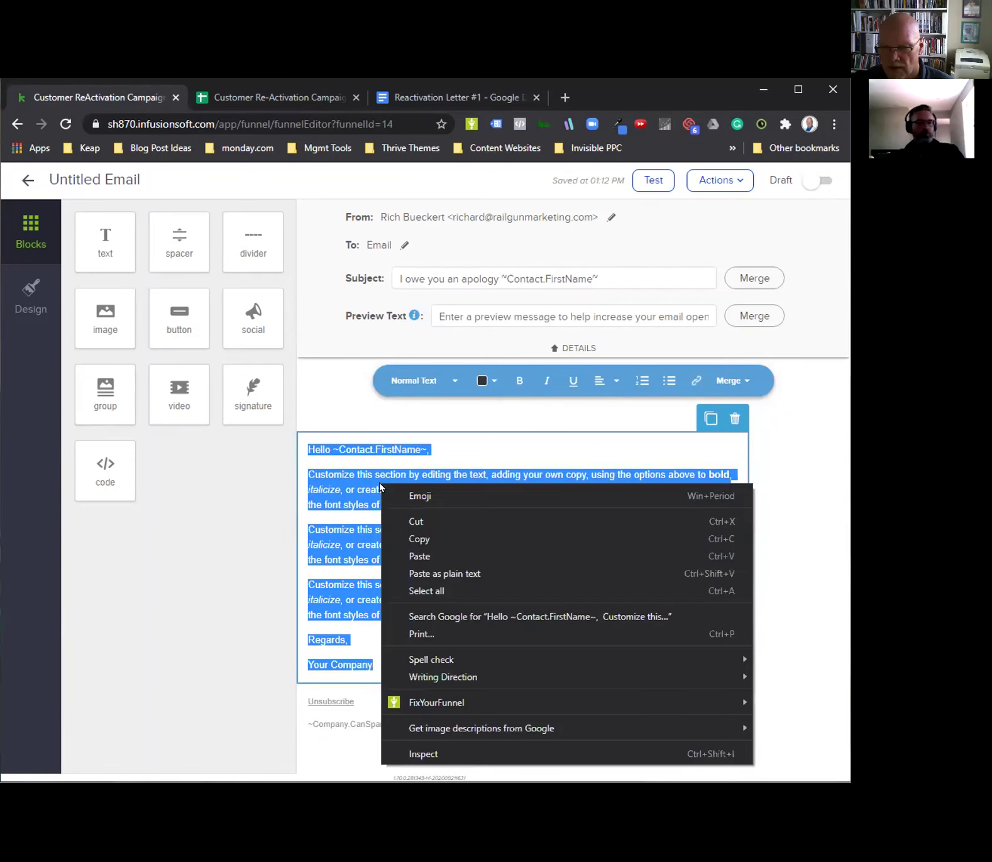
left_click(457, 574)
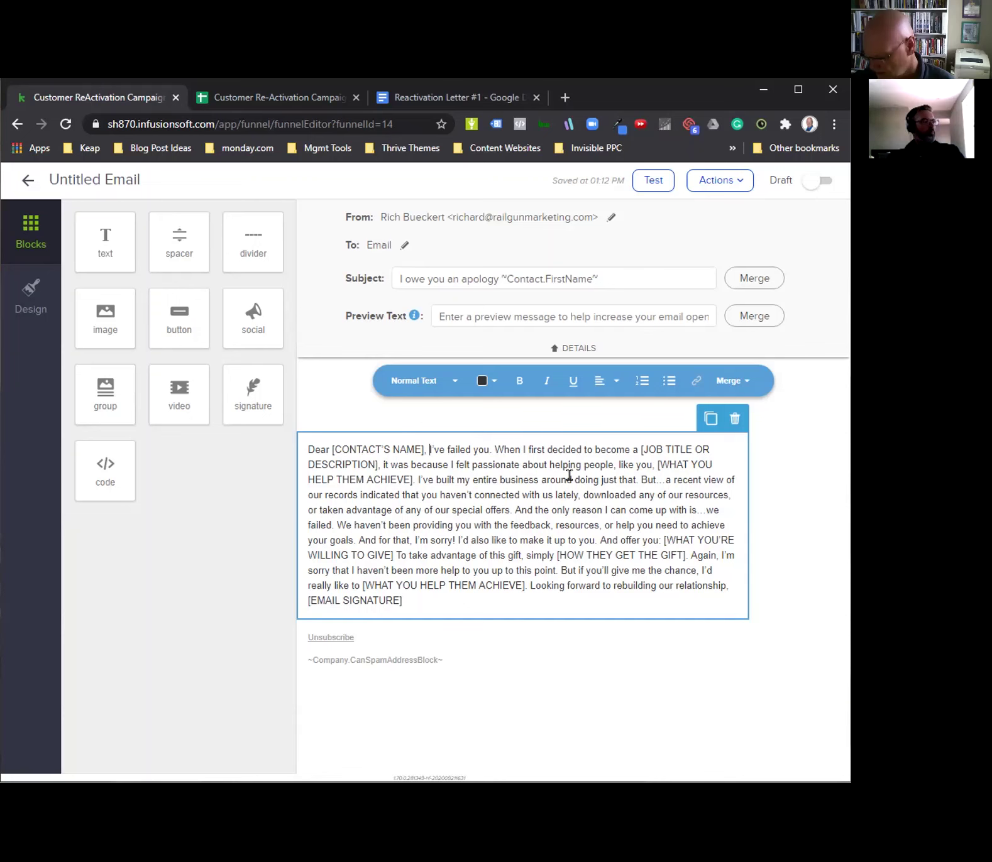
Break the pasted letter into separate paragraphs at "I've failed you." and "When I first decided", removing the leading spaces
key("Return")
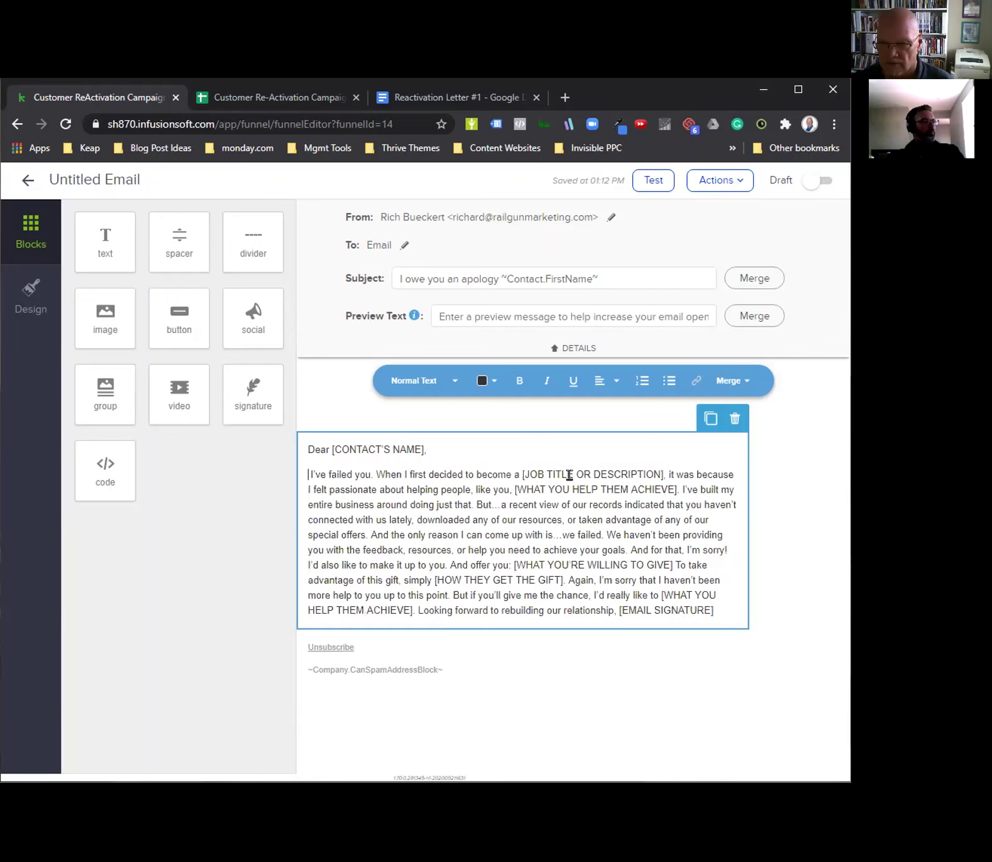
left_click(376, 474)
key("Return")
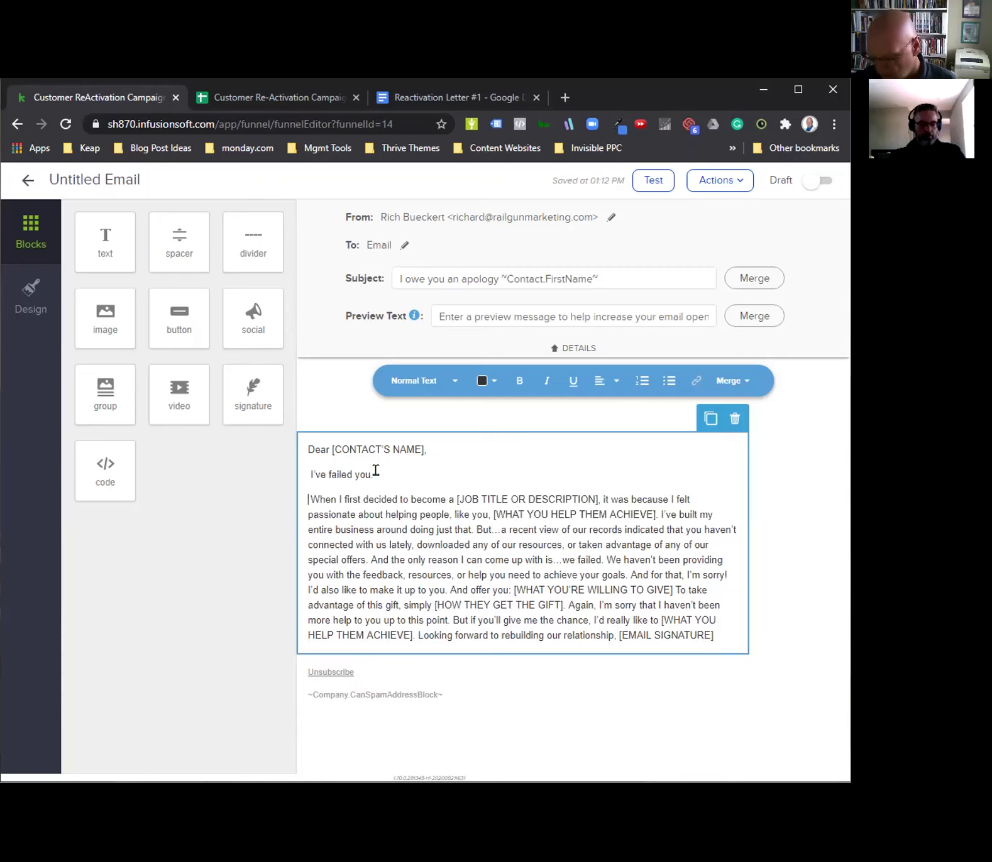
left_click(308, 472)
key("Delete")
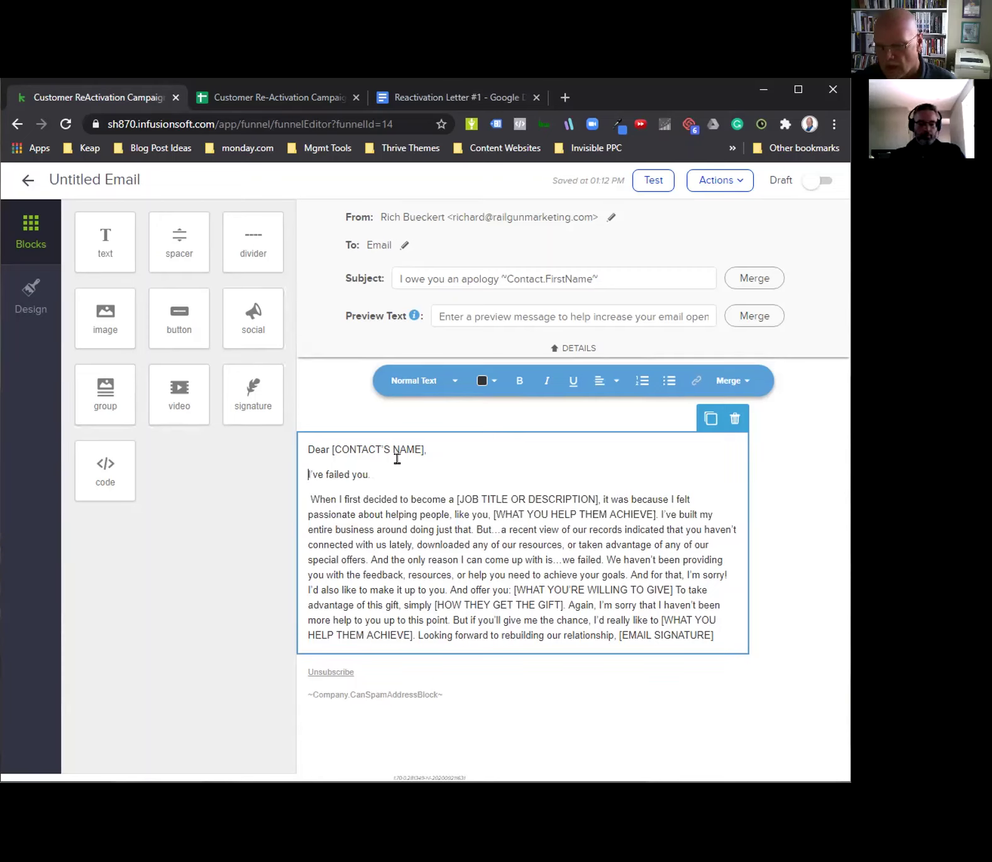
left_click(308, 500)
key("Delete")
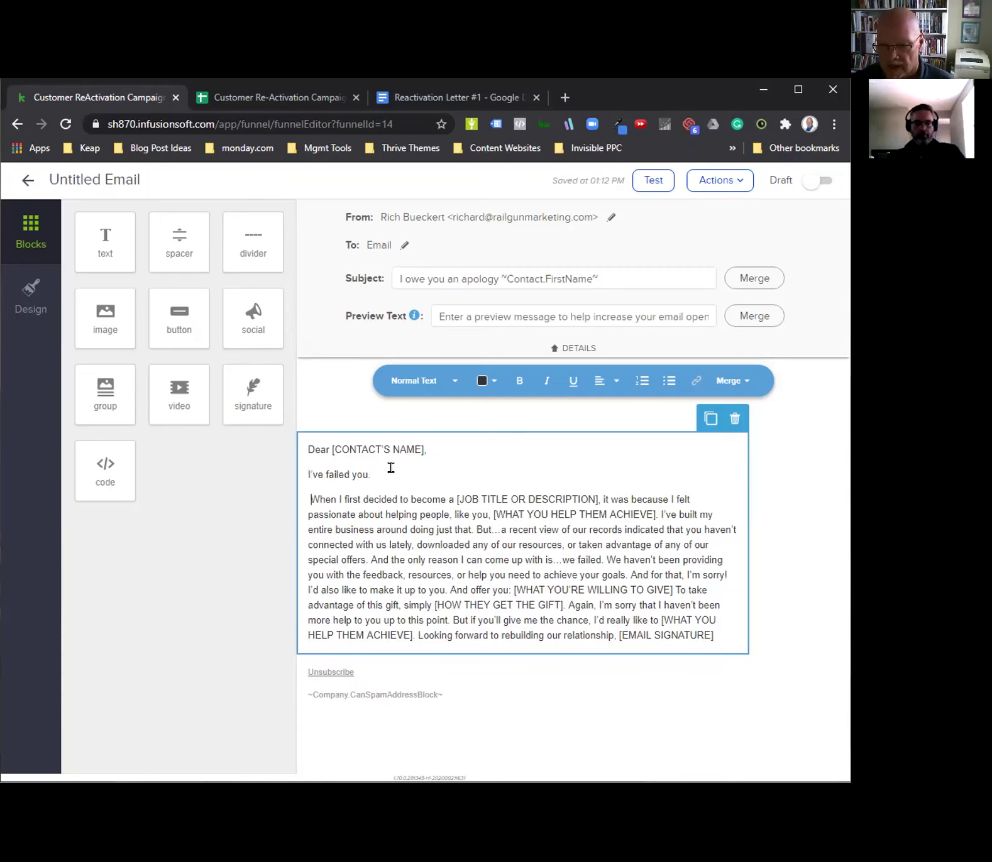
key("Delete")
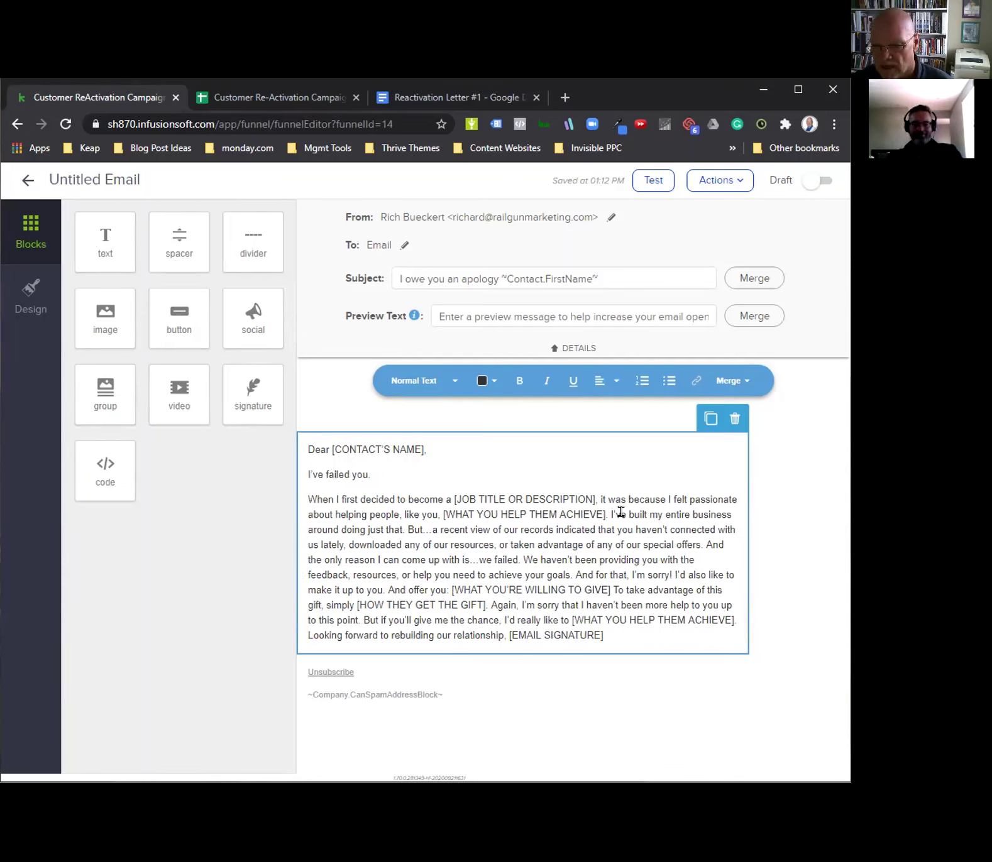
Start new paragraphs at "I've built my entire business", "But…a recent view" and "And the only reason", without leading spaces
key("Return")
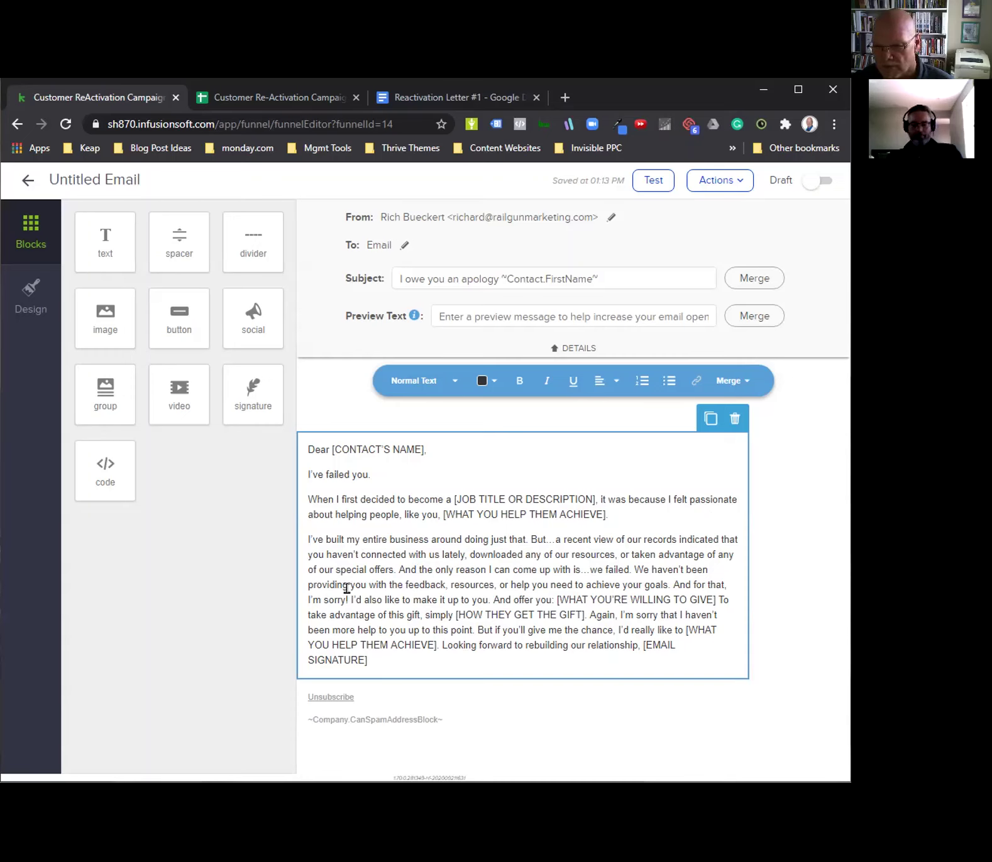
left_click(529, 539)
key("Return")
key("Delete")
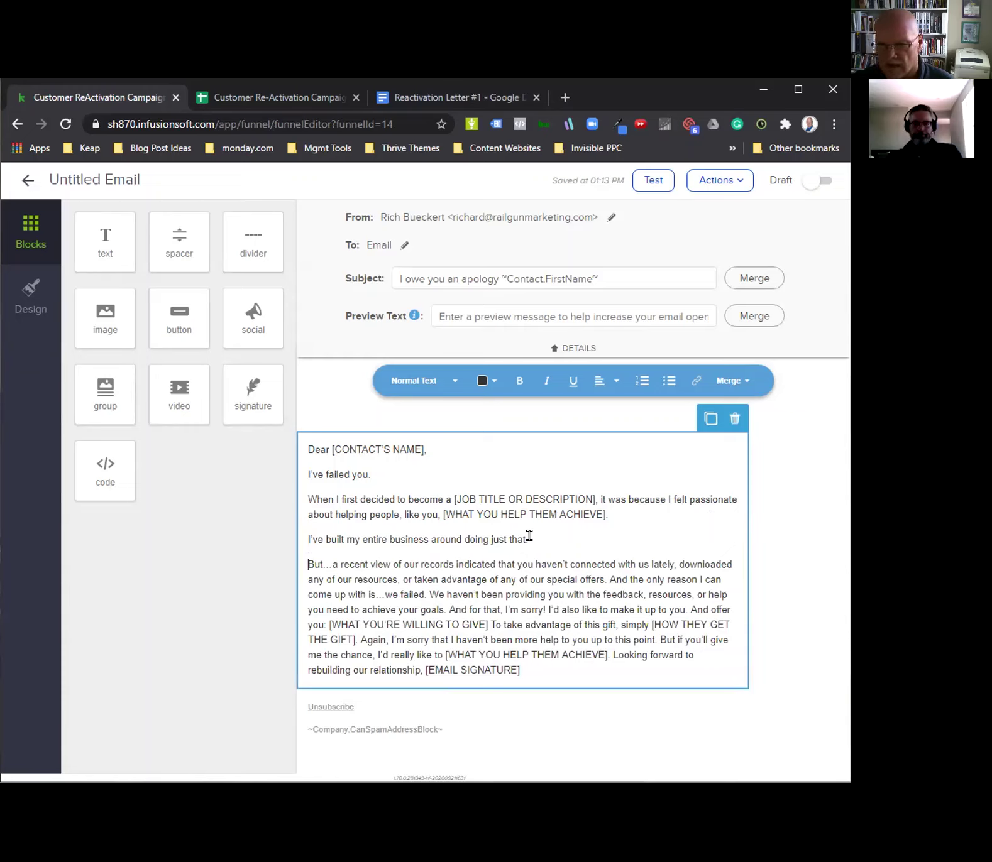
left_click(608, 579)
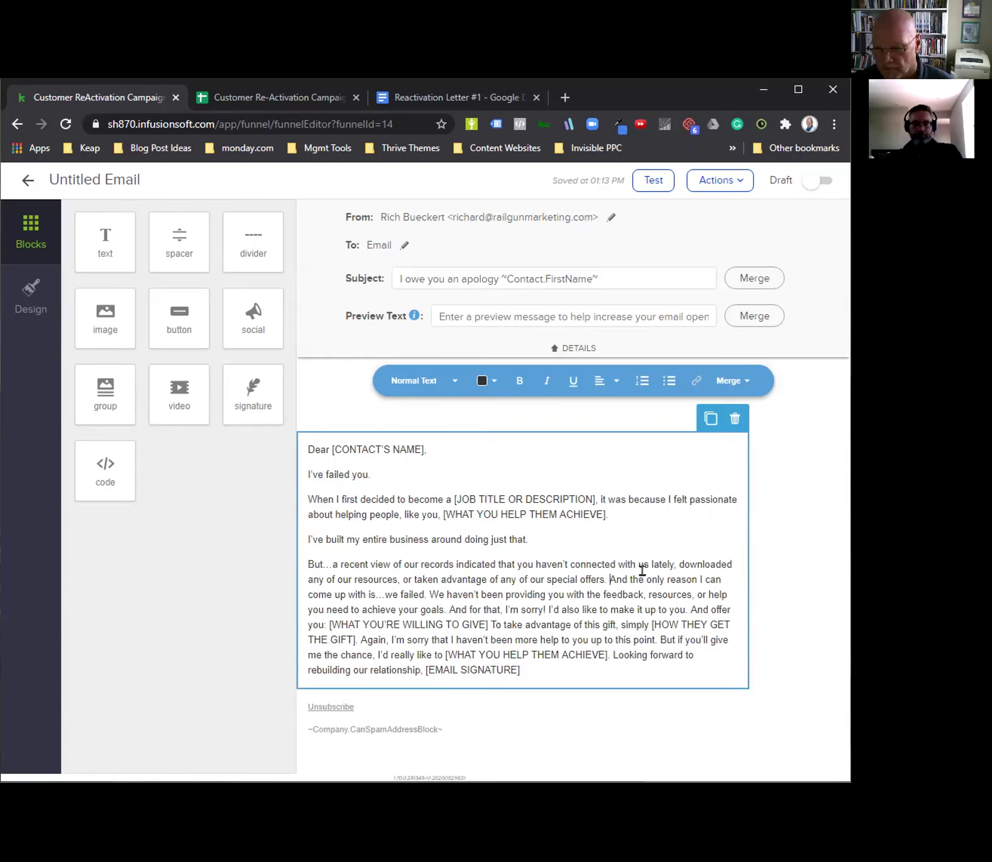
key("Return")
key("Delete")
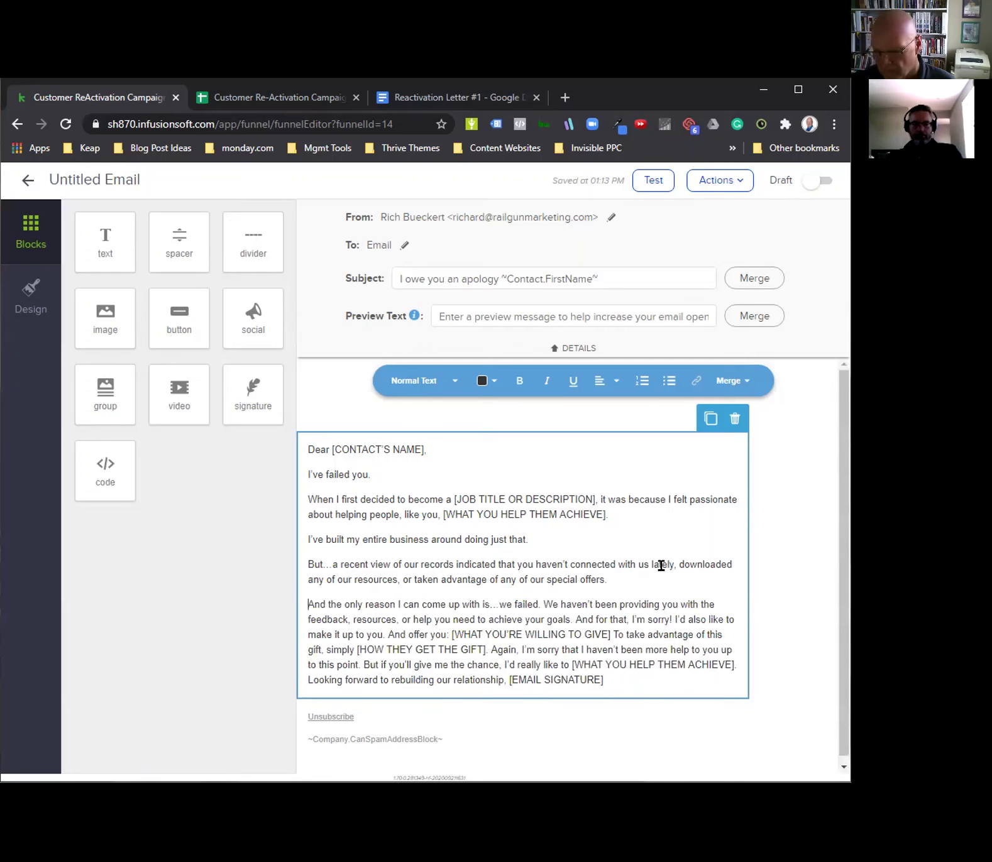
Start new paragraphs at "We haven't been providing you" and "And for that, I'm sorry!", without leading spaces
scroll(661, 631, "down", 1)
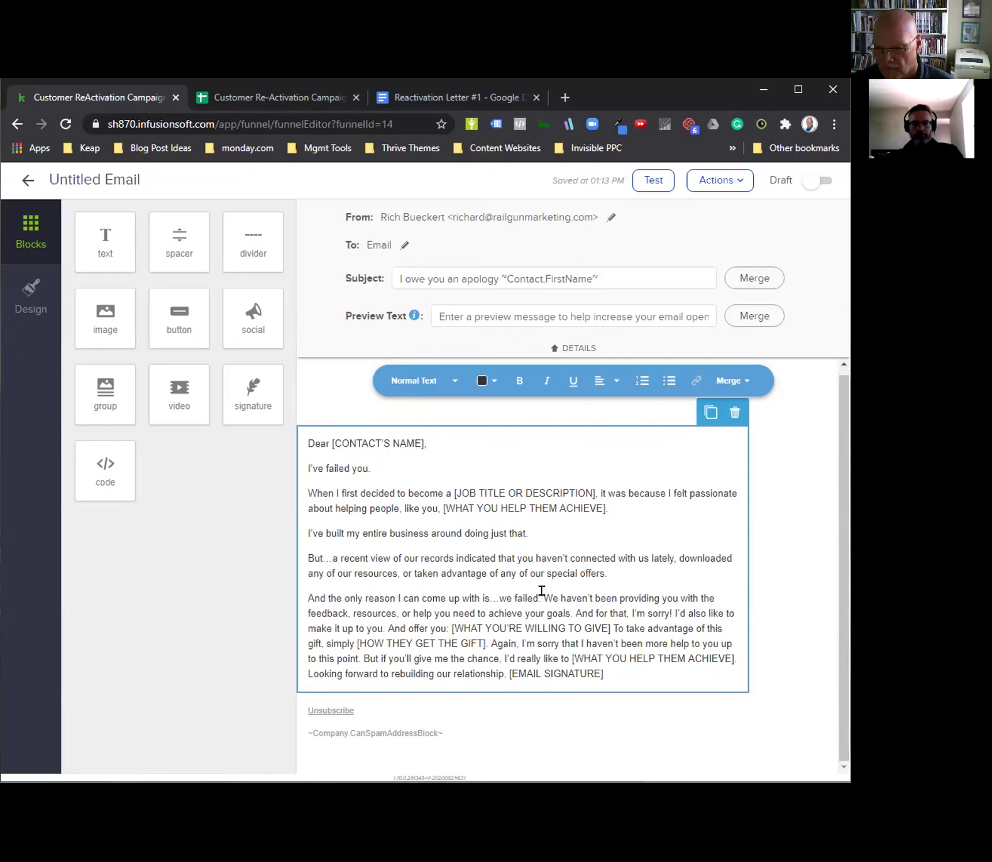
left_click(542, 591)
key("Return")
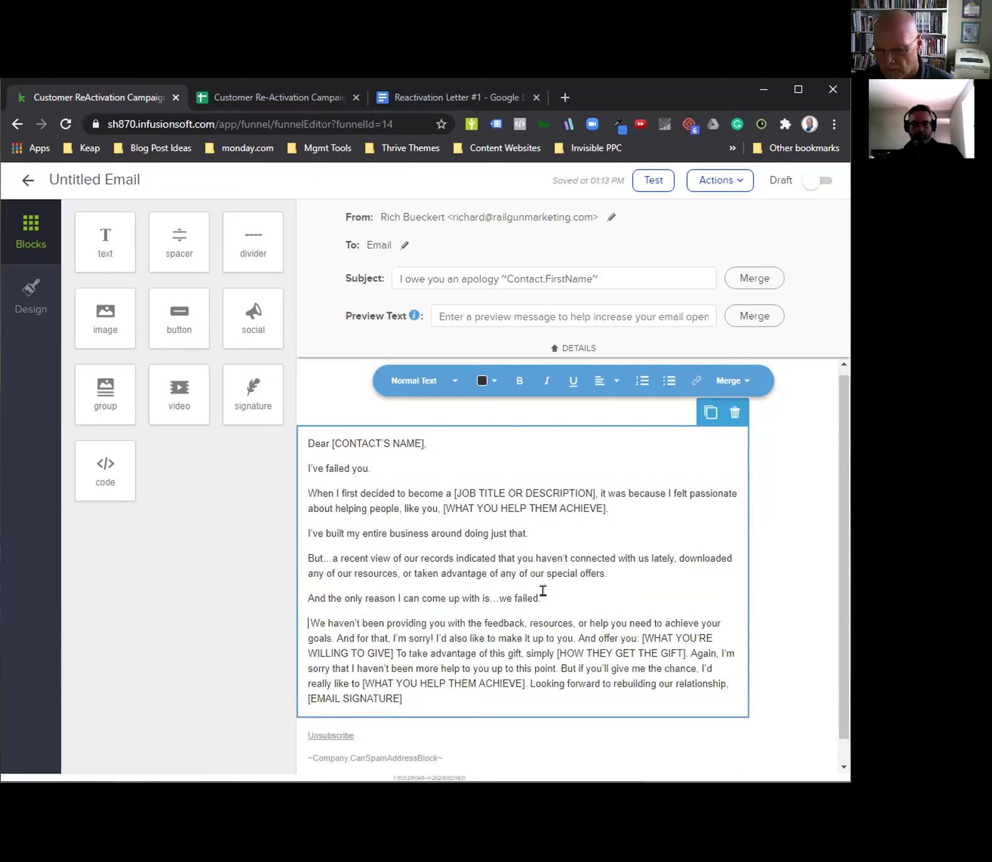
key("Delete")
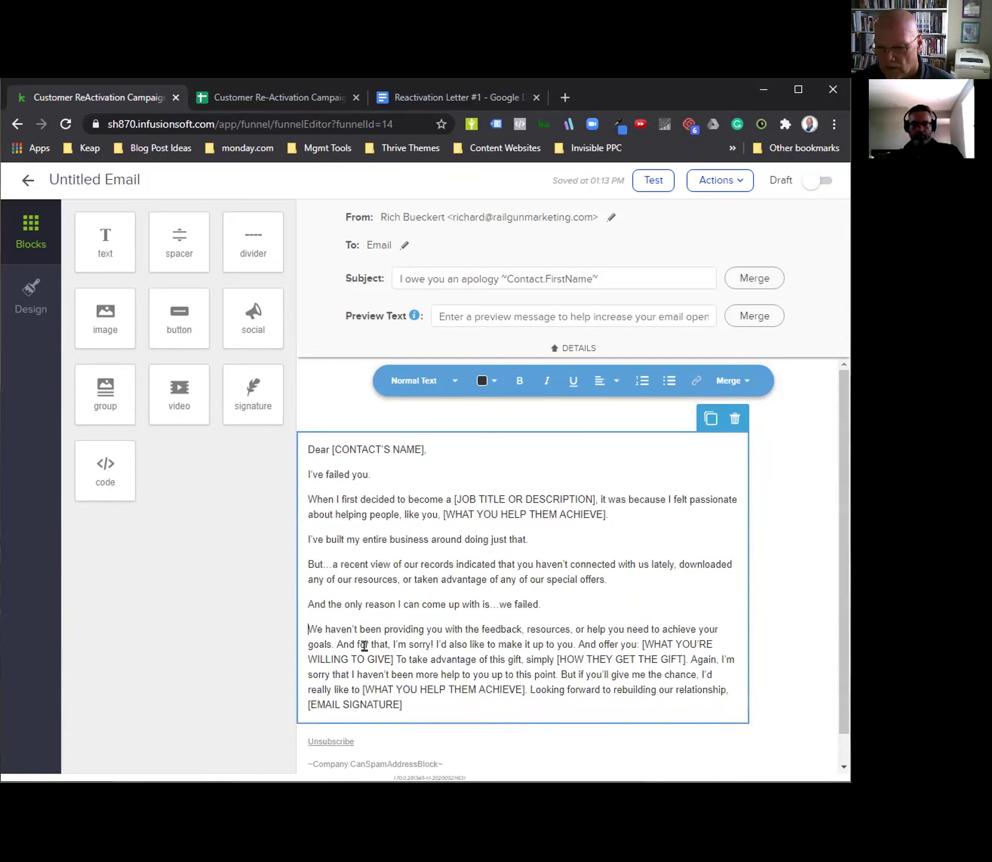
key("Return")
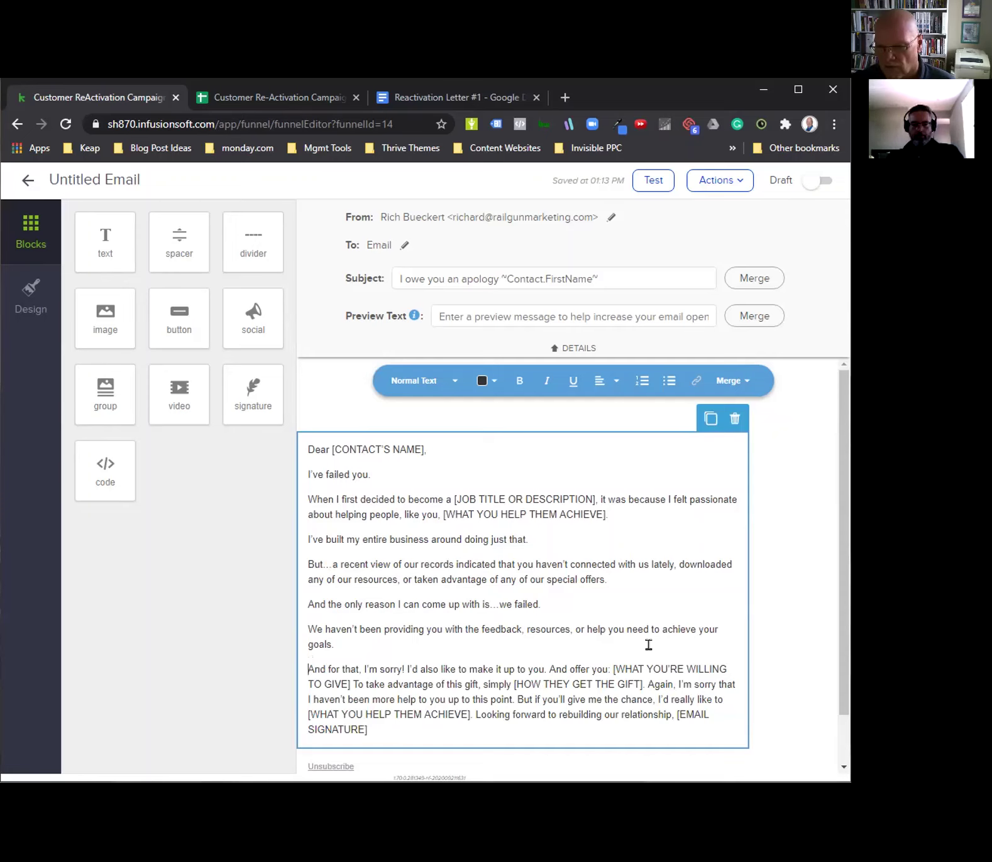
Put "And offer you:" and "To take advantage of this gift" at the start of their own paragraphs, without leading spaces
scroll(602, 625, "down", 1)
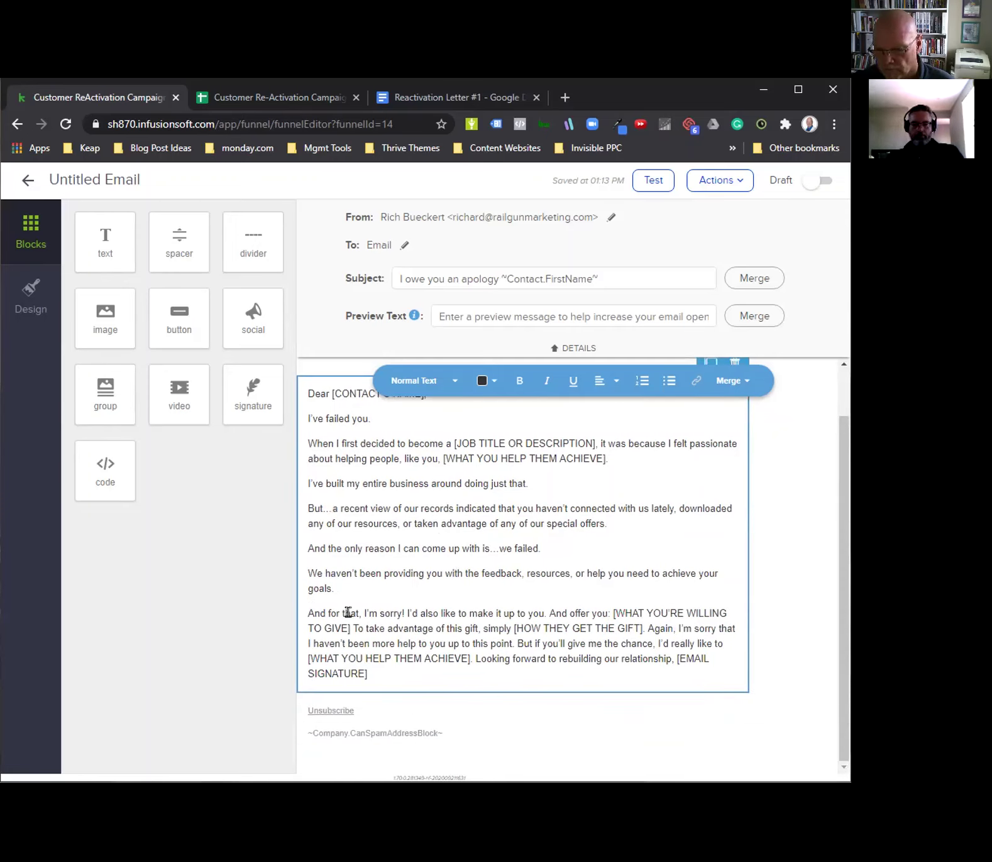
left_click(547, 613)
key("Return")
left_click(531, 629)
key("Return")
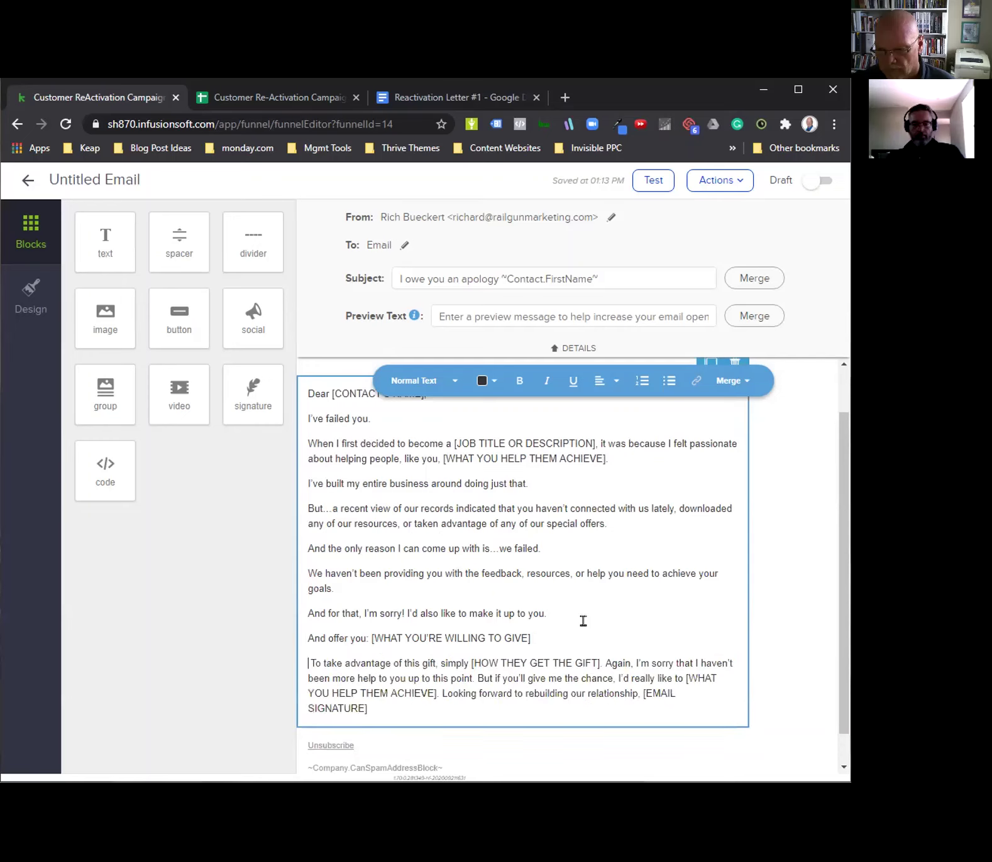
key("Delete")
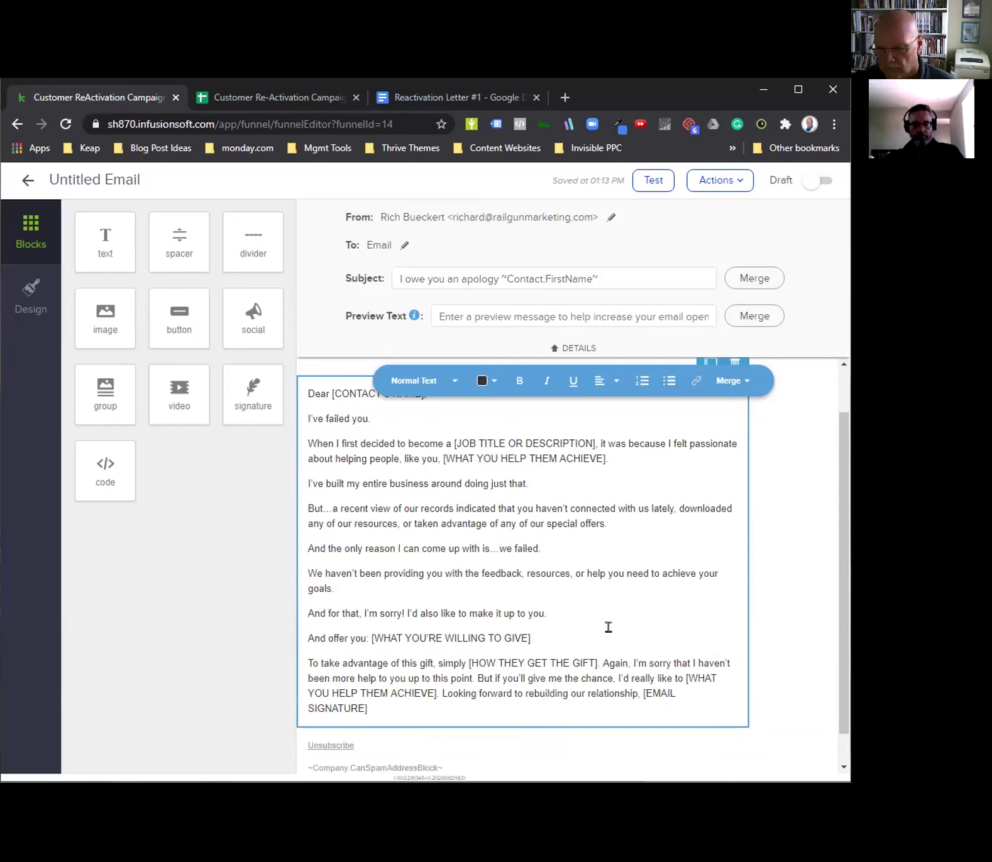
Split the letter's ending into separate paragraphs at "Again, I'm sorry", "Looking forward to rebuilding our relationship," and "[EMAIL SIGNATURE]"
left_click(602, 663)
key("Return")
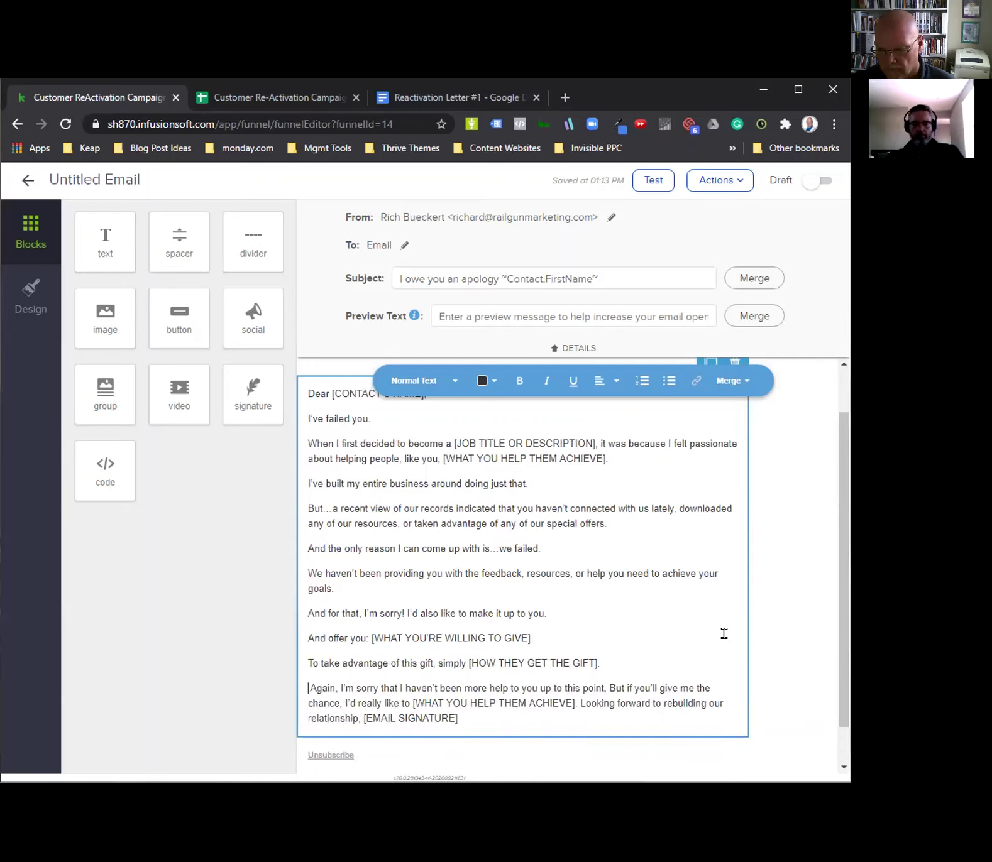
key("Delete")
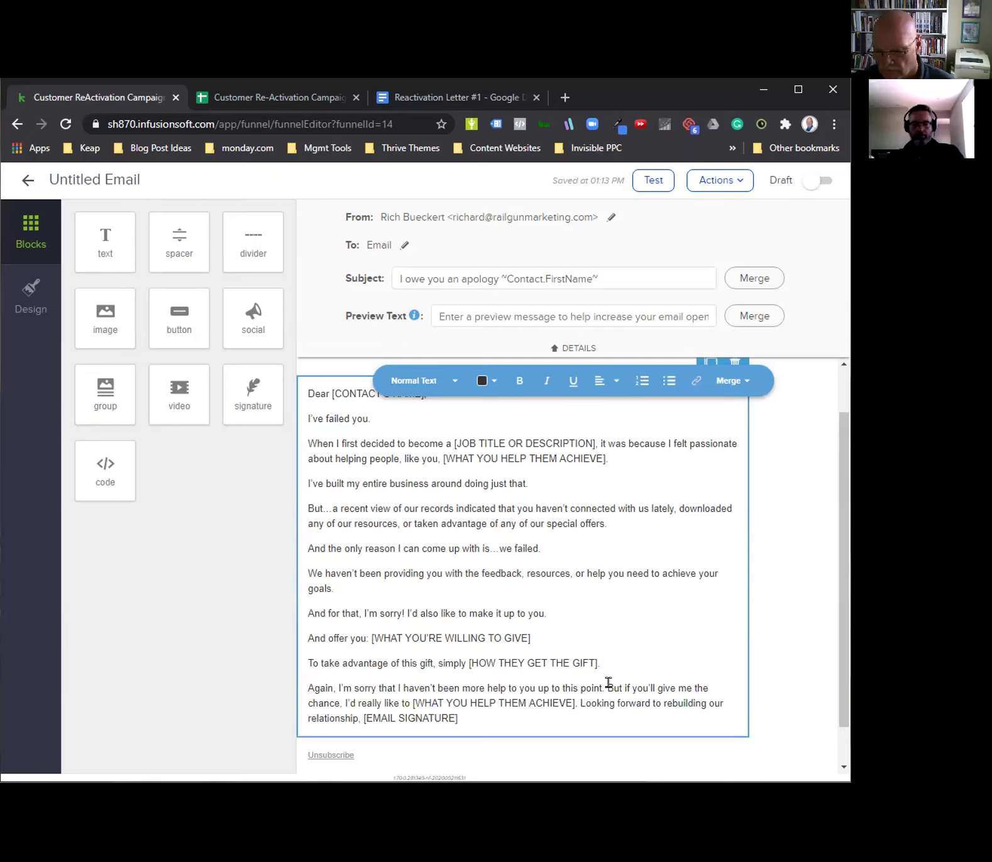
left_click(579, 703)
key("Return")
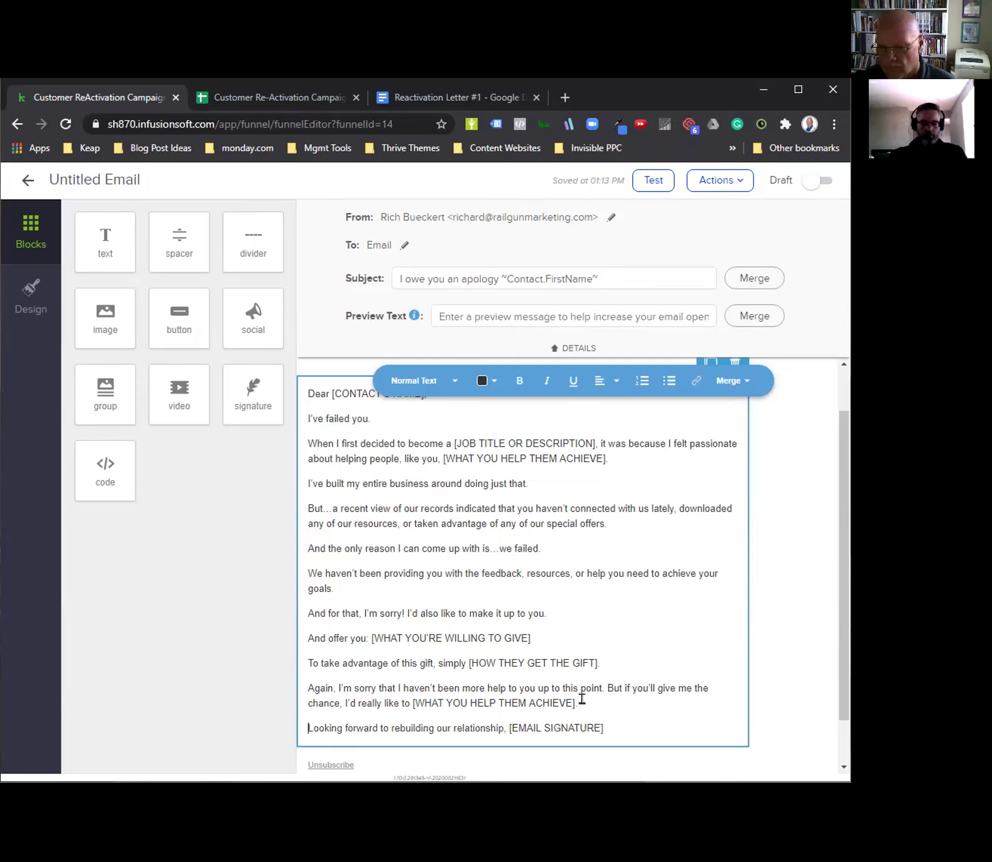
left_click(509, 727)
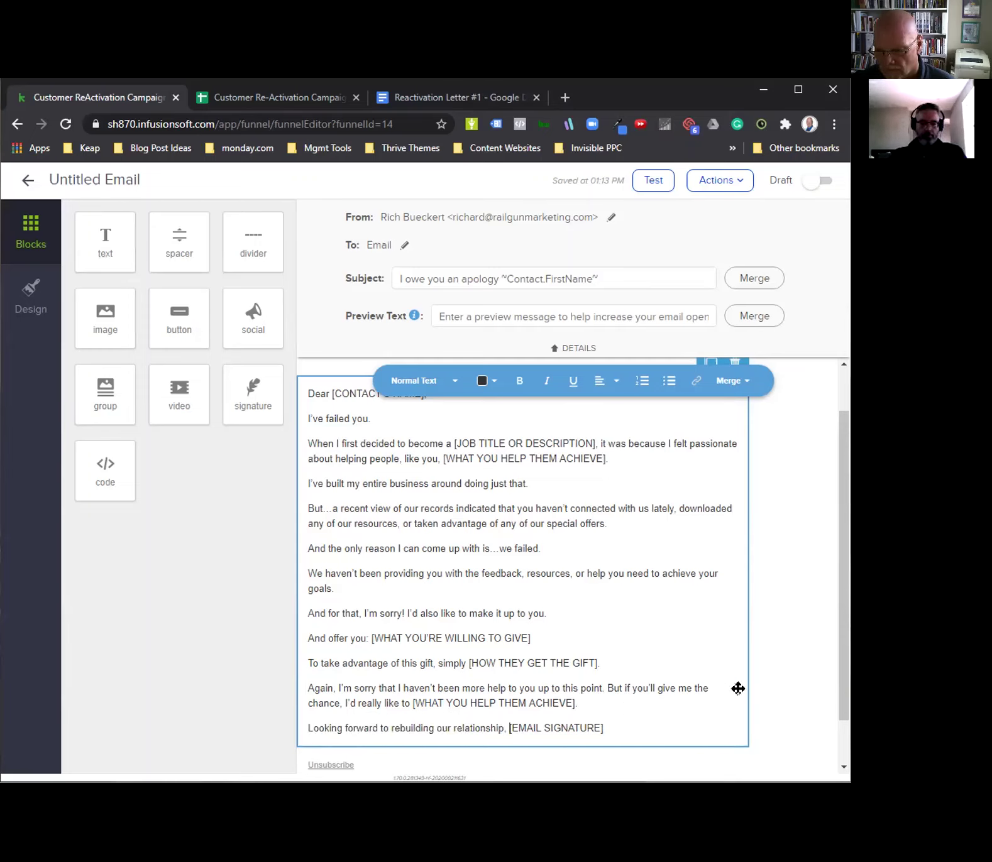
key("Return")
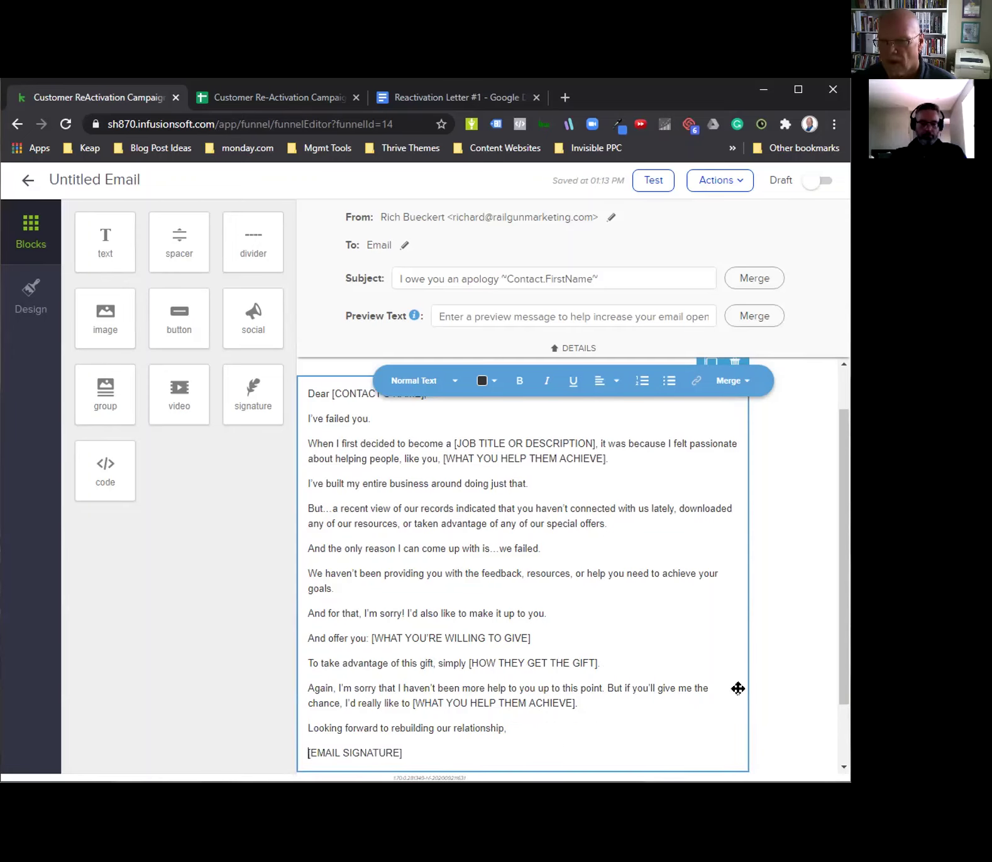
Replace the [CONTACT'S NAME] placeholder in the greeting with the contact's First Name merge field
scroll(786, 579, "down", 1)
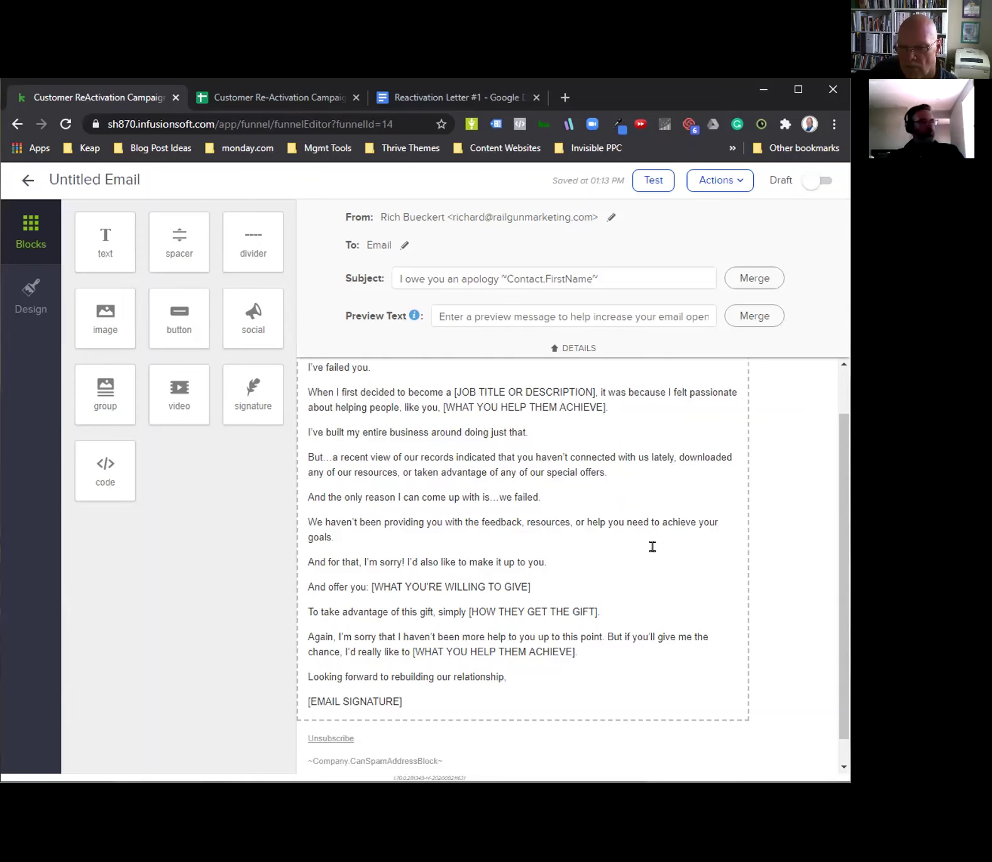
scroll(652, 547, "up", 1)
scroll(652, 546, "down", 2)
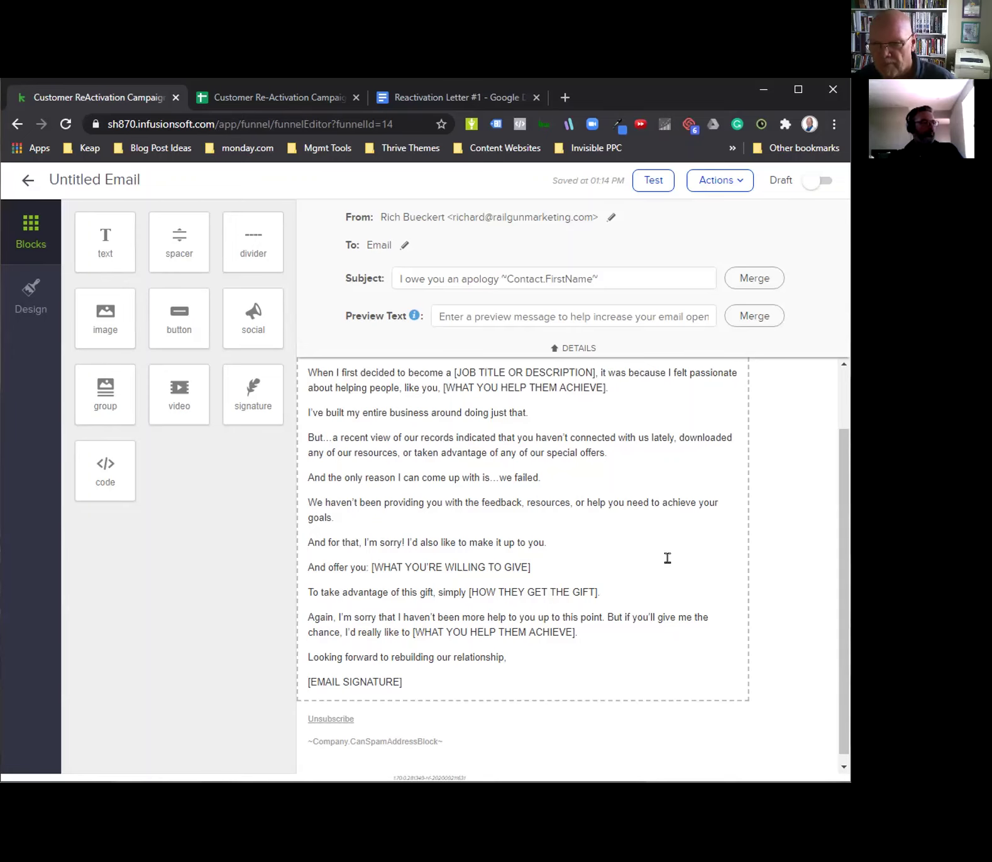
scroll(667, 558, "up", 2)
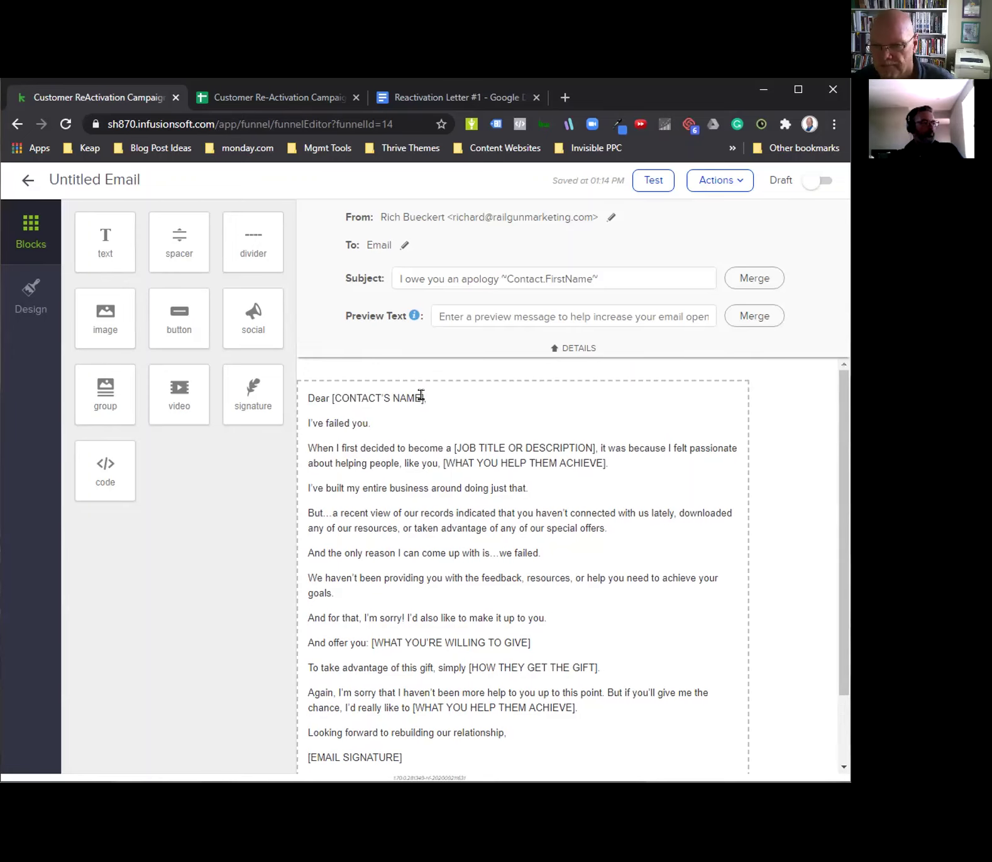
left_click(327, 395)
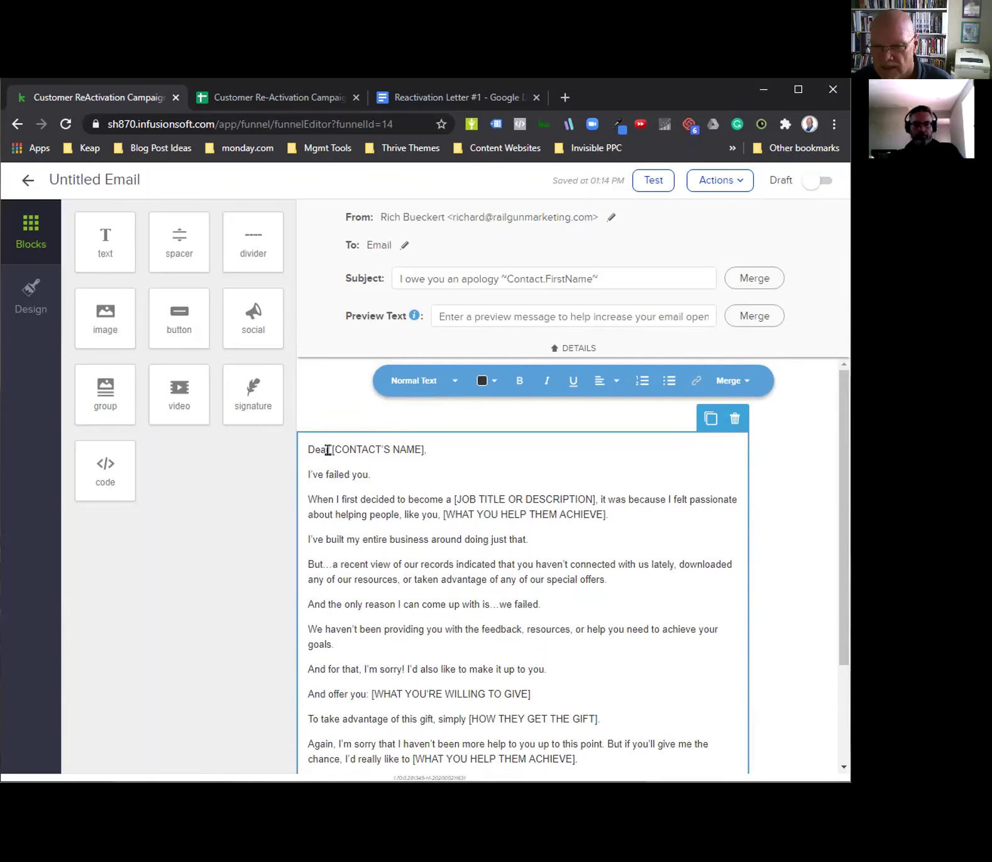
left_click_drag(329, 450, 421, 450)
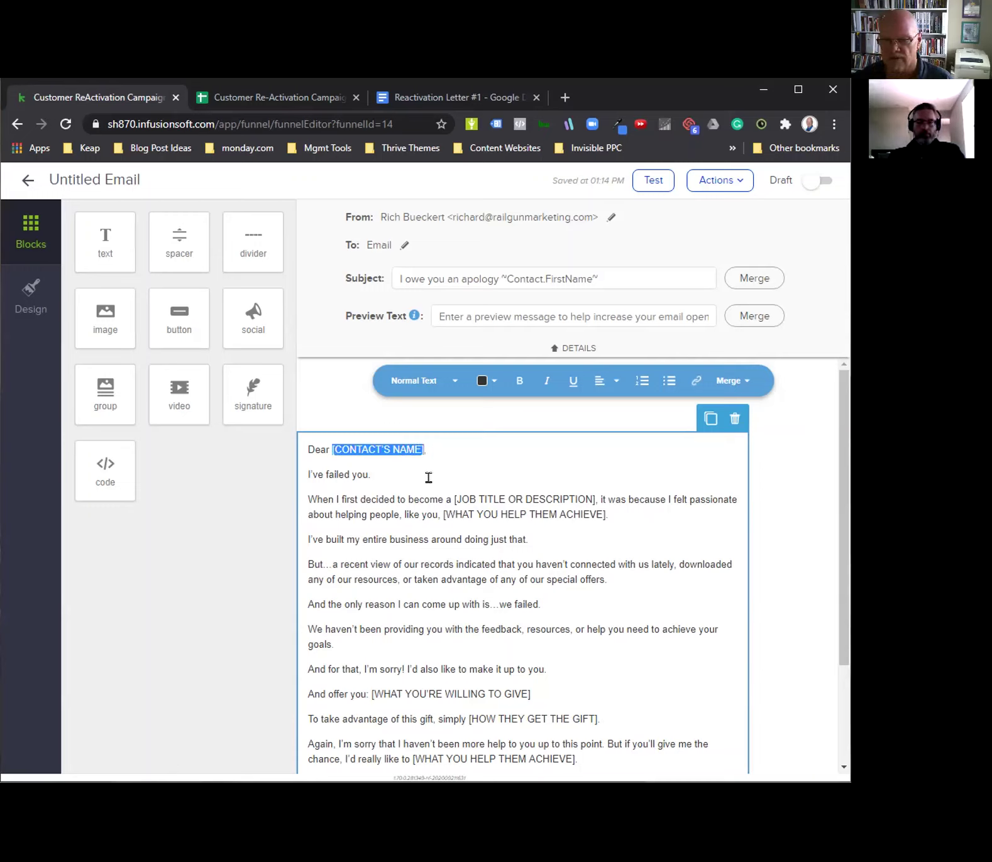
left_click(728, 382)
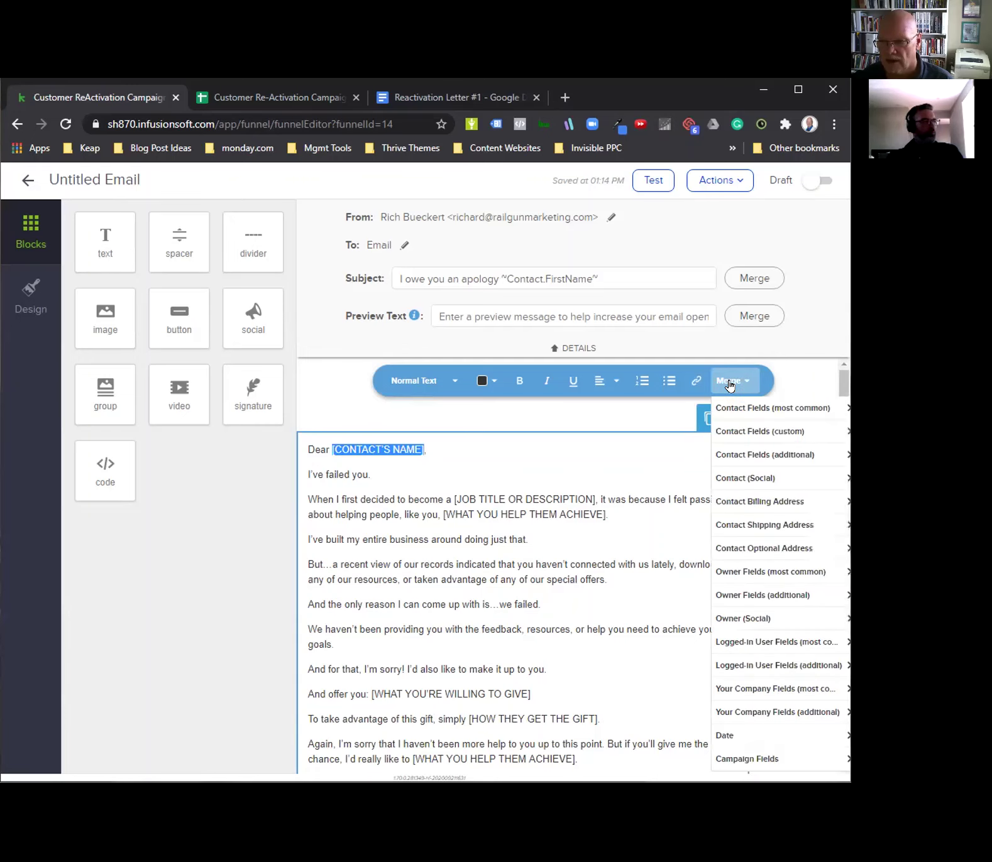
left_click(748, 409)
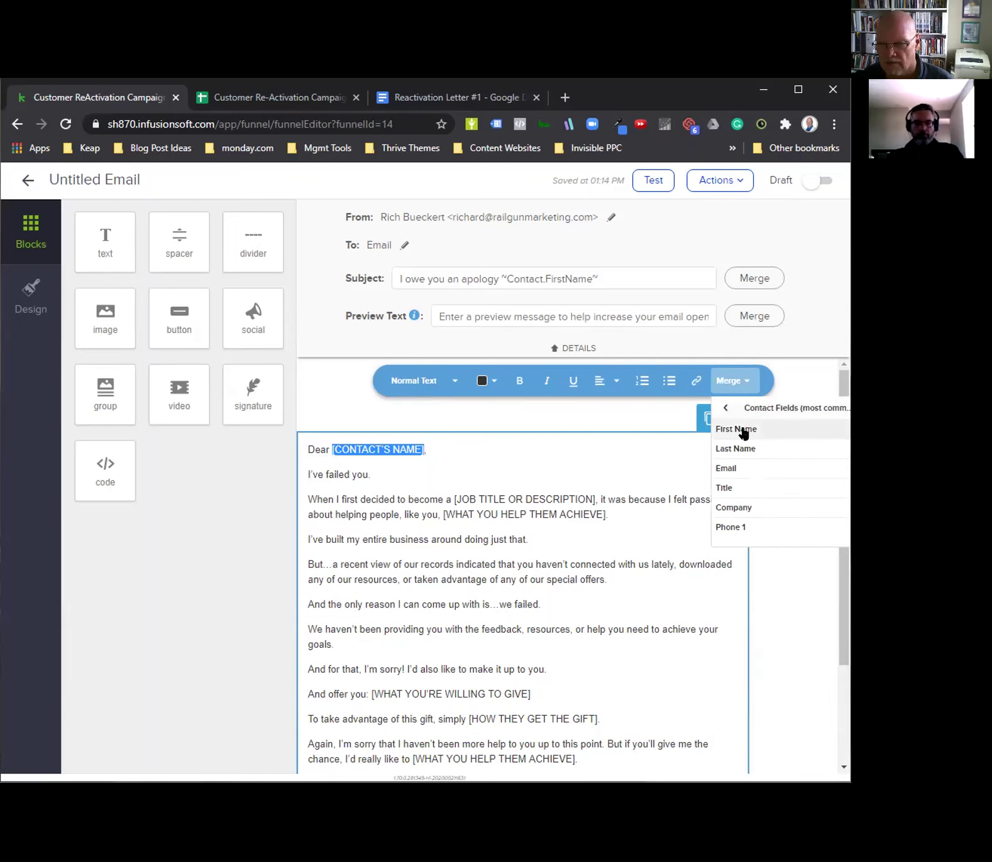
left_click(743, 430)
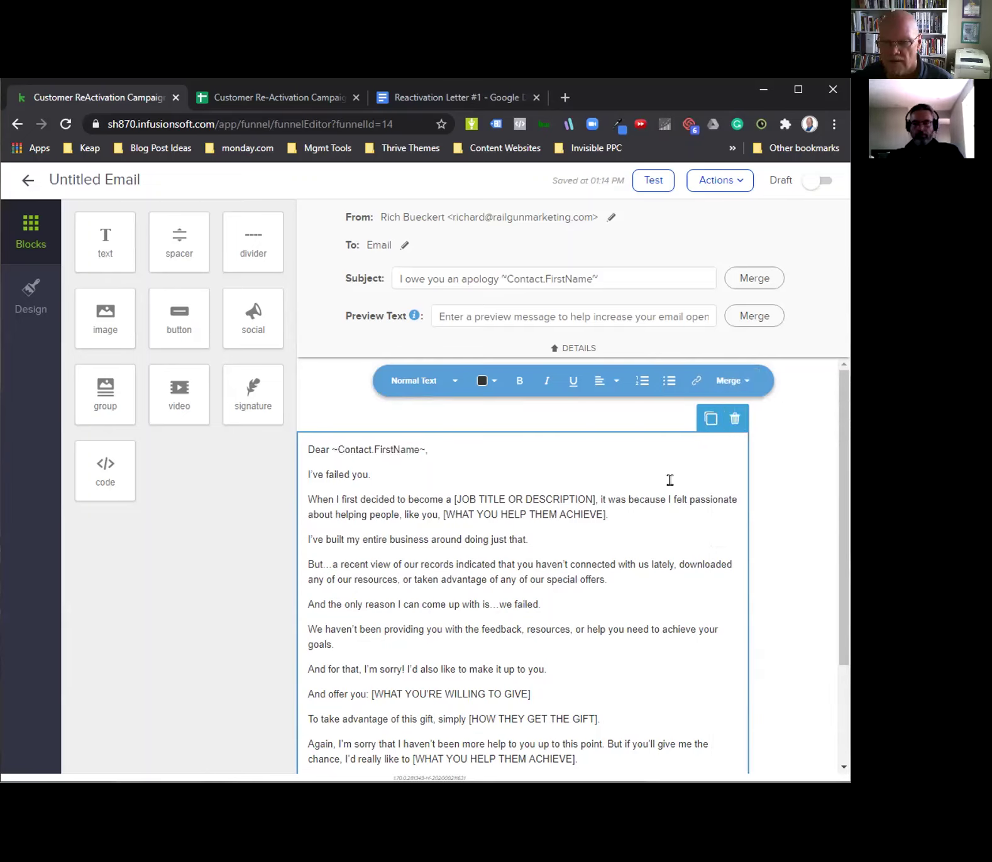
Examine the greeting's merge field and the [JOB TITLE OR DESCRIPTION] and [WHAT YOU HELP THEM ACHIEVE] placeholders in the letter's opening
left_click_drag(419, 448, 426, 448)
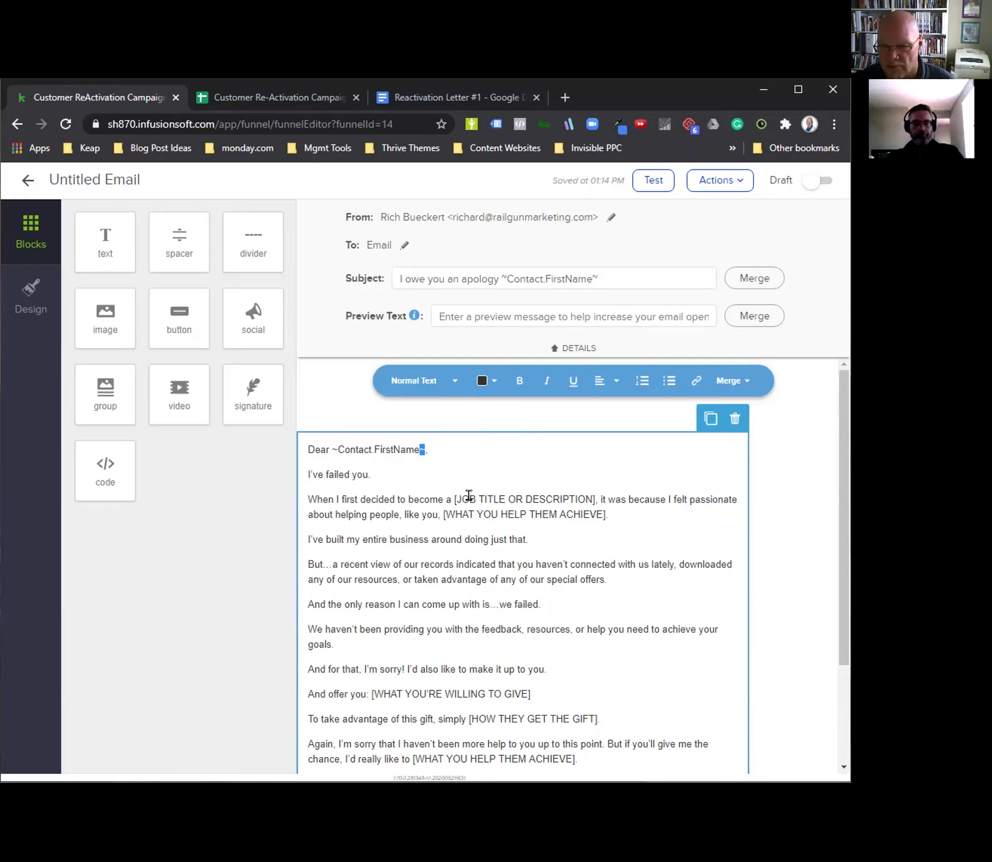
left_click(450, 458)
scroll(507, 466, "down", 2)
scroll(506, 465, "up", 2)
mouse_move(841, 450)
left_mouse_down()
mouse_move(847, 483)
mouse_move(841, 477)
left_mouse_up()
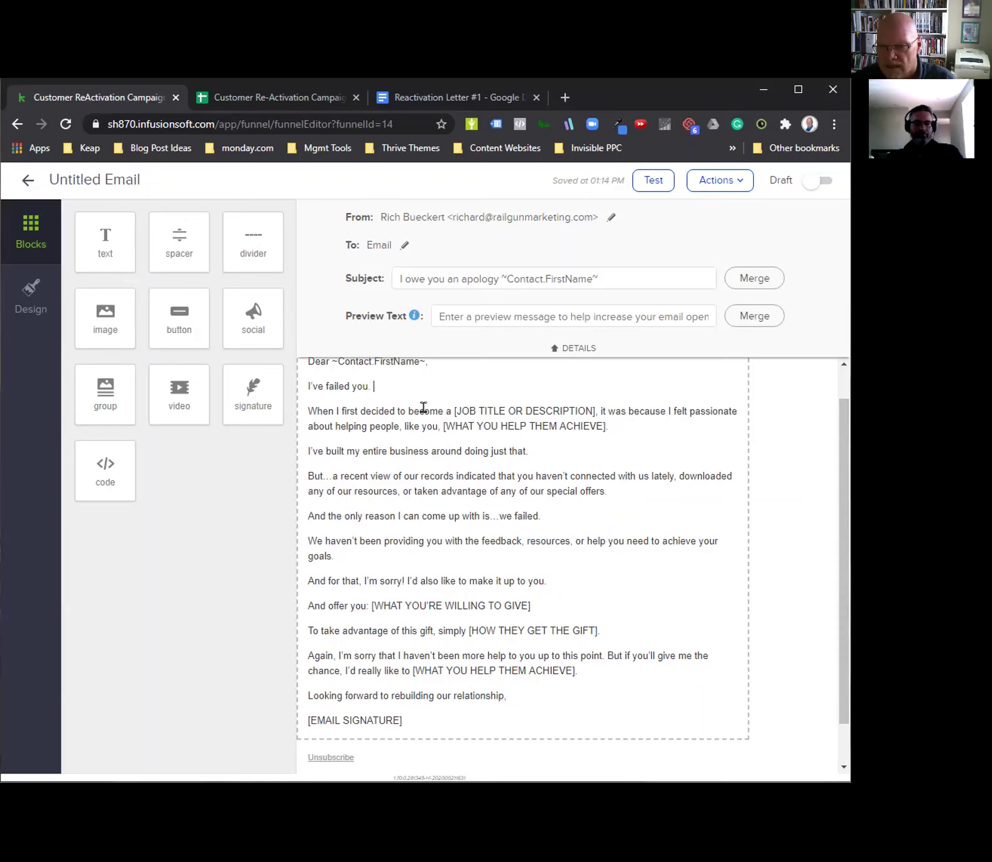
left_click(449, 407)
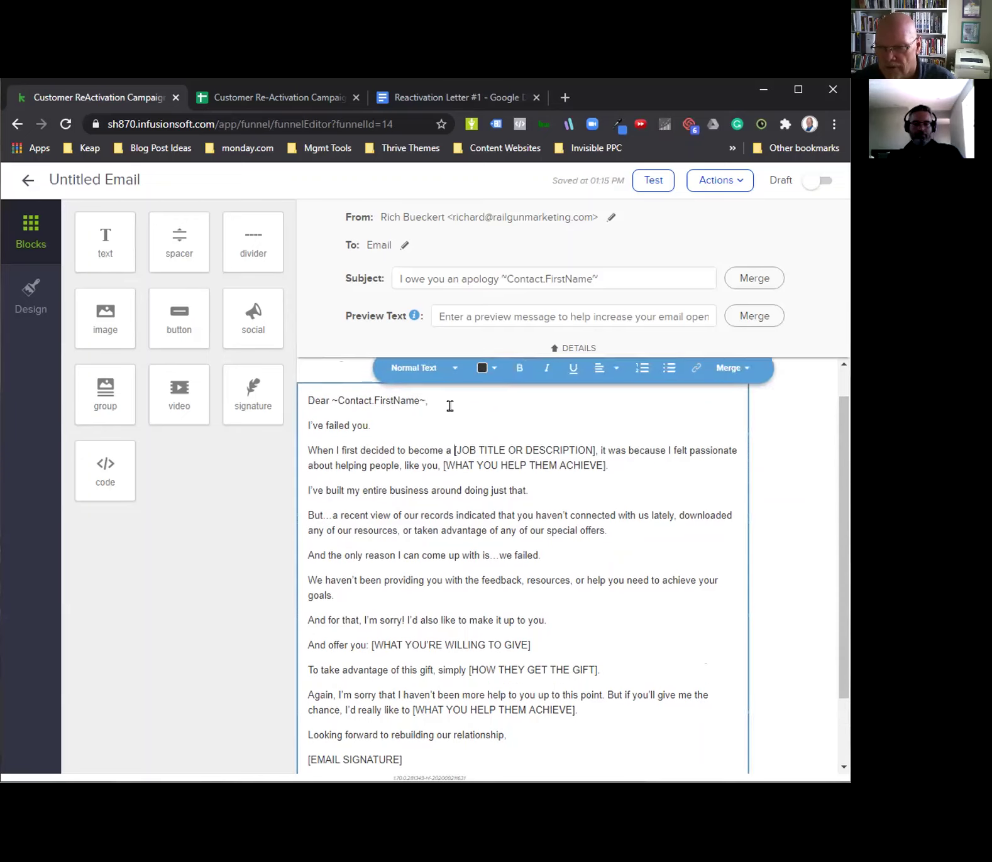
left_click_drag(453, 462, 595, 459)
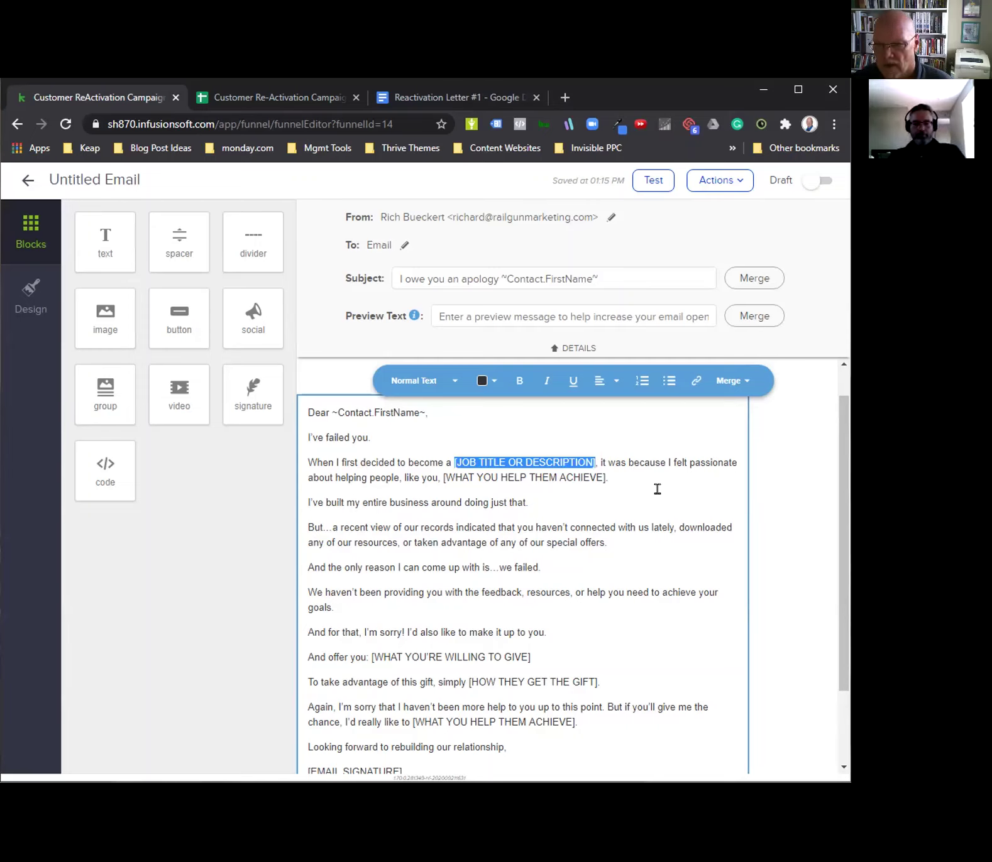
left_click(631, 476)
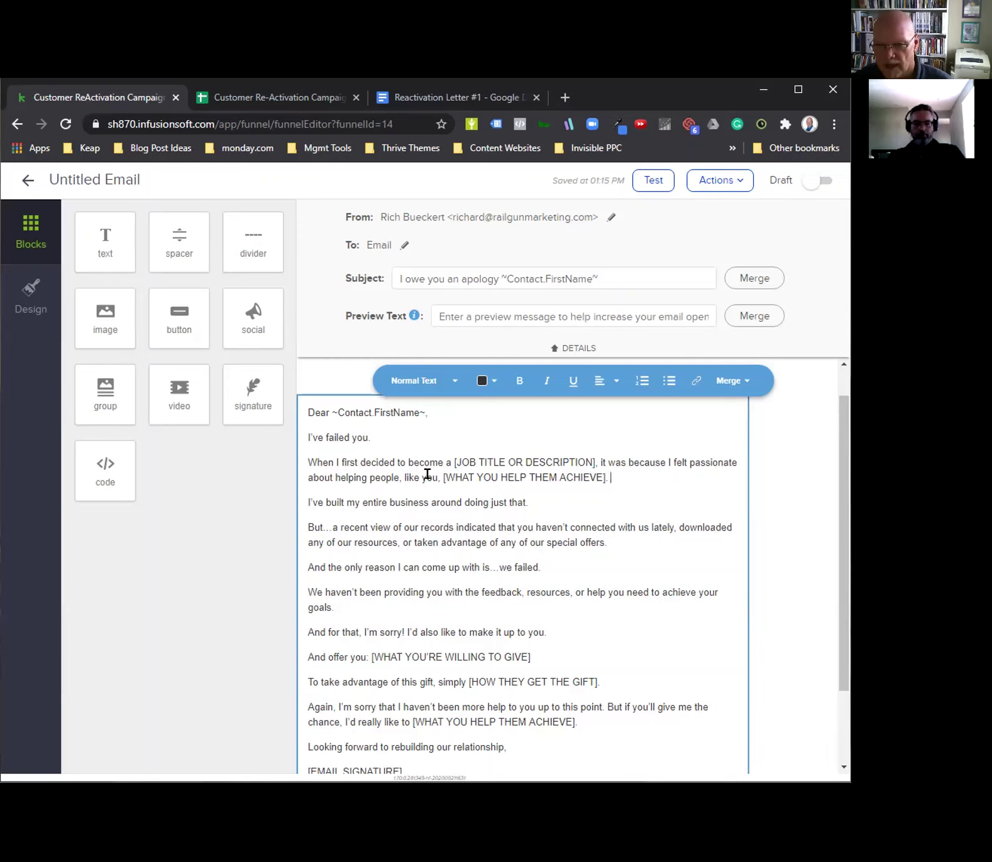
left_click_drag(438, 475, 604, 476)
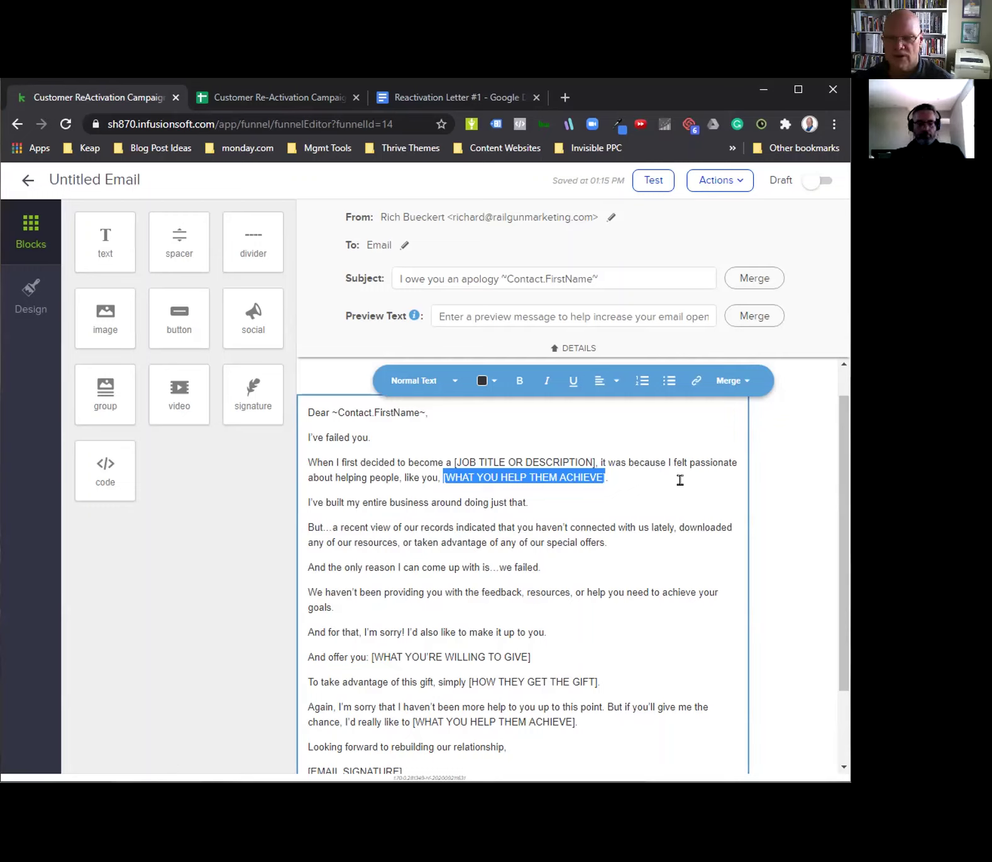
Examine the [WHAT YOU'RE WILLING TO GIVE], [HOW THEY GET THE GIFT] and closing [WHAT YOU HELP THEM ACHIEVE] placeholders in the letter
left_click(633, 528)
scroll(634, 528, "down", 2)
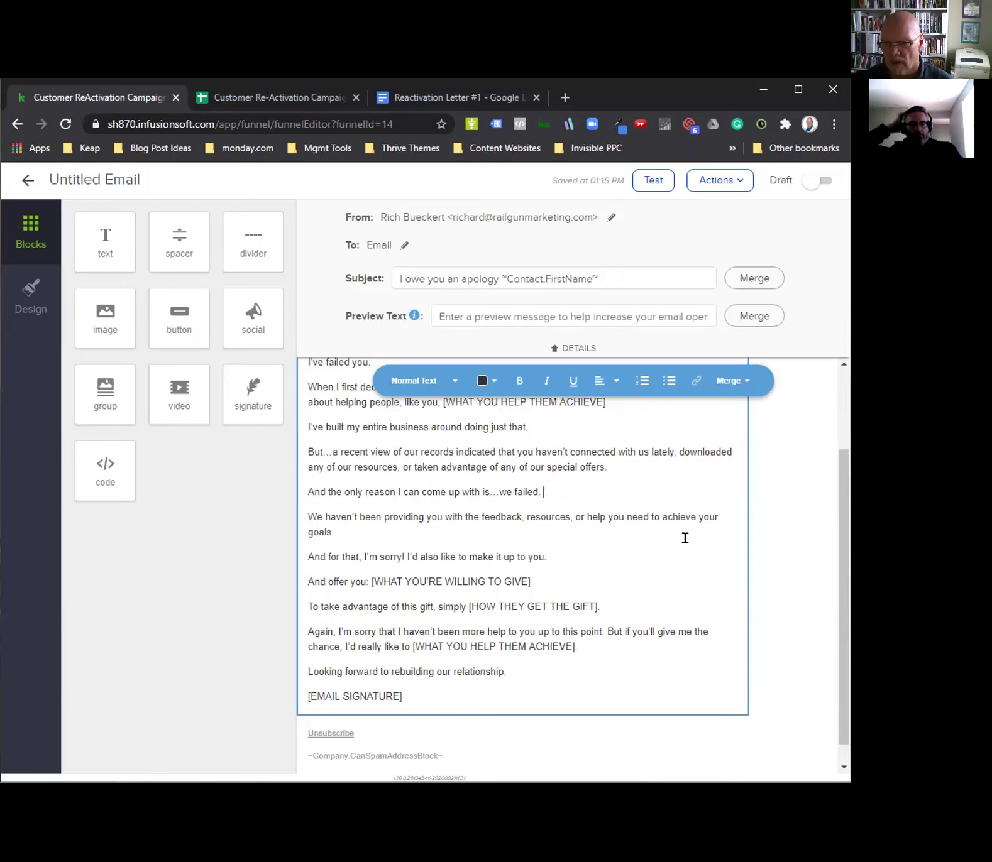
scroll(676, 539, "down", 1)
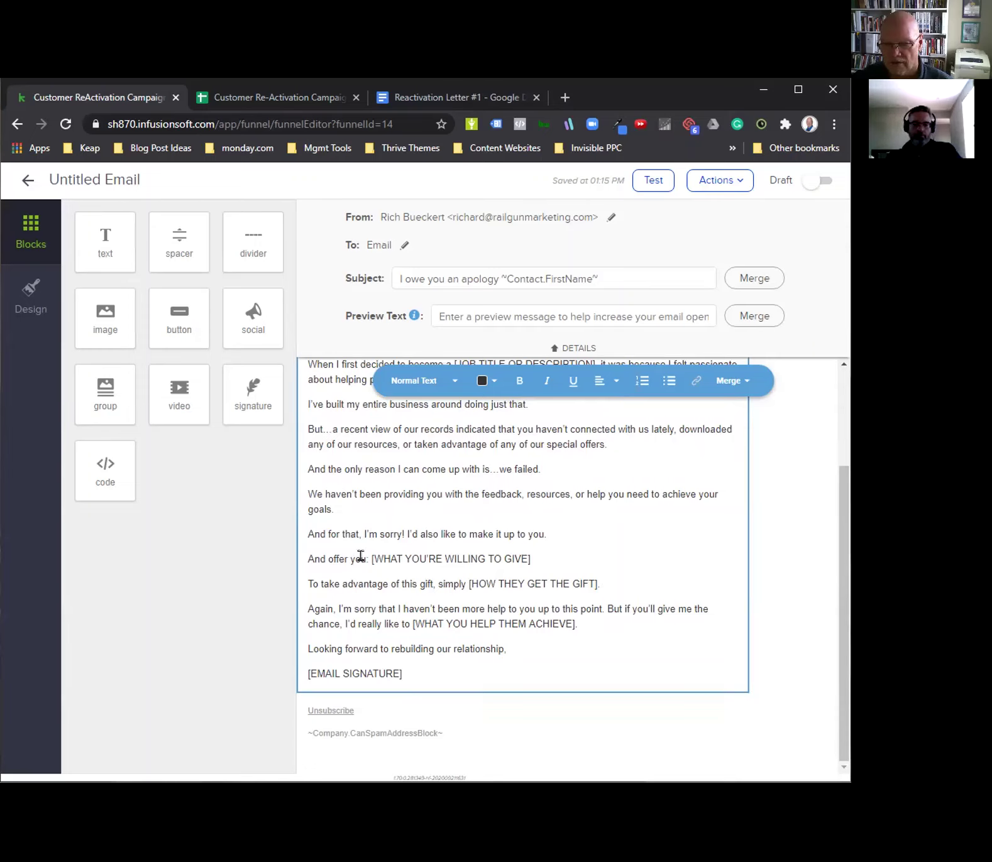
left_click_drag(372, 559, 538, 559)
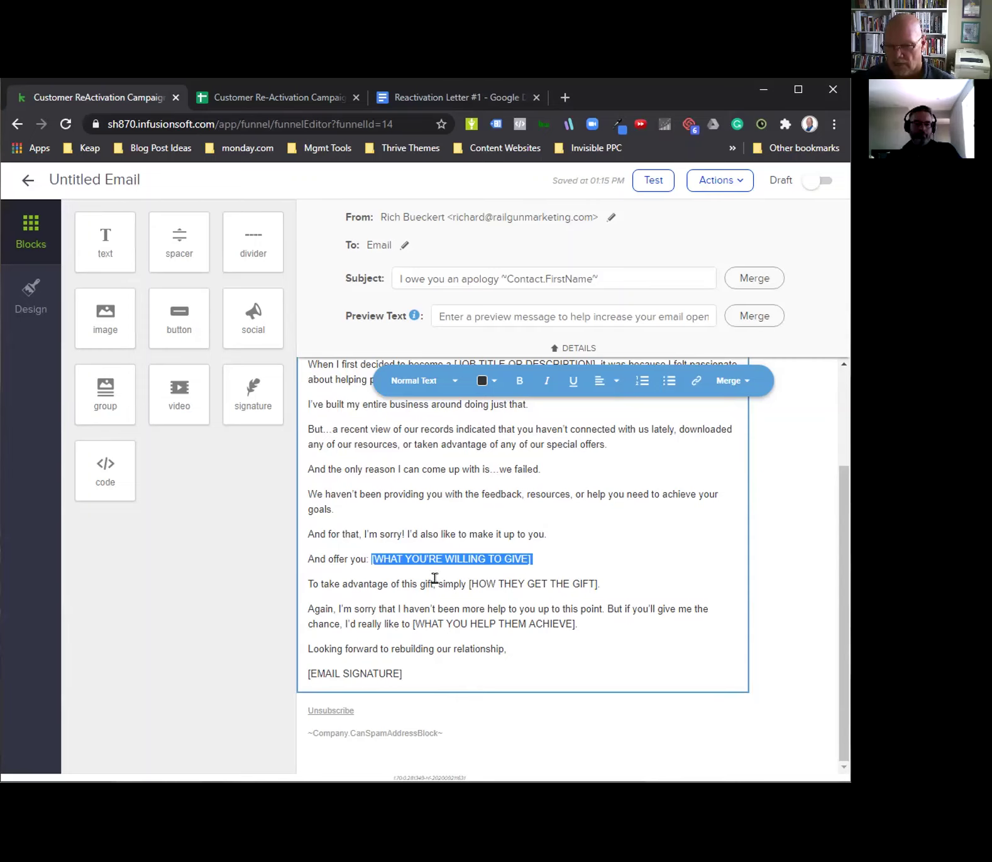
left_click_drag(468, 582, 726, 583)
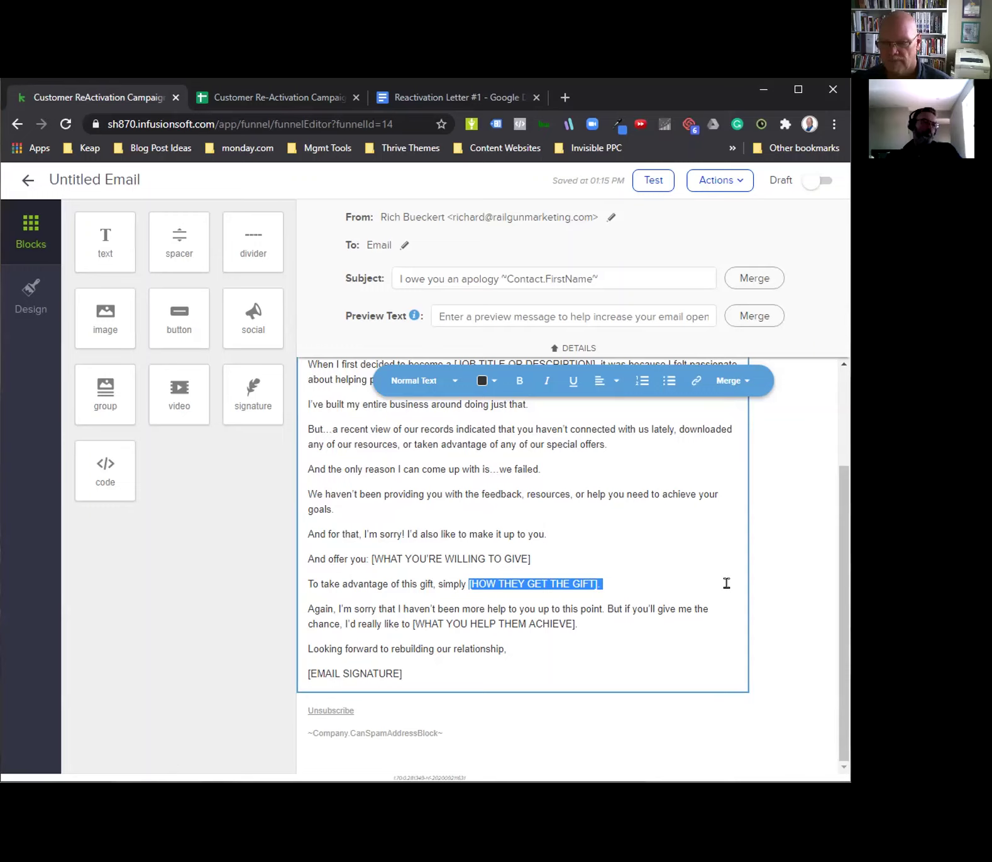
left_click(557, 583)
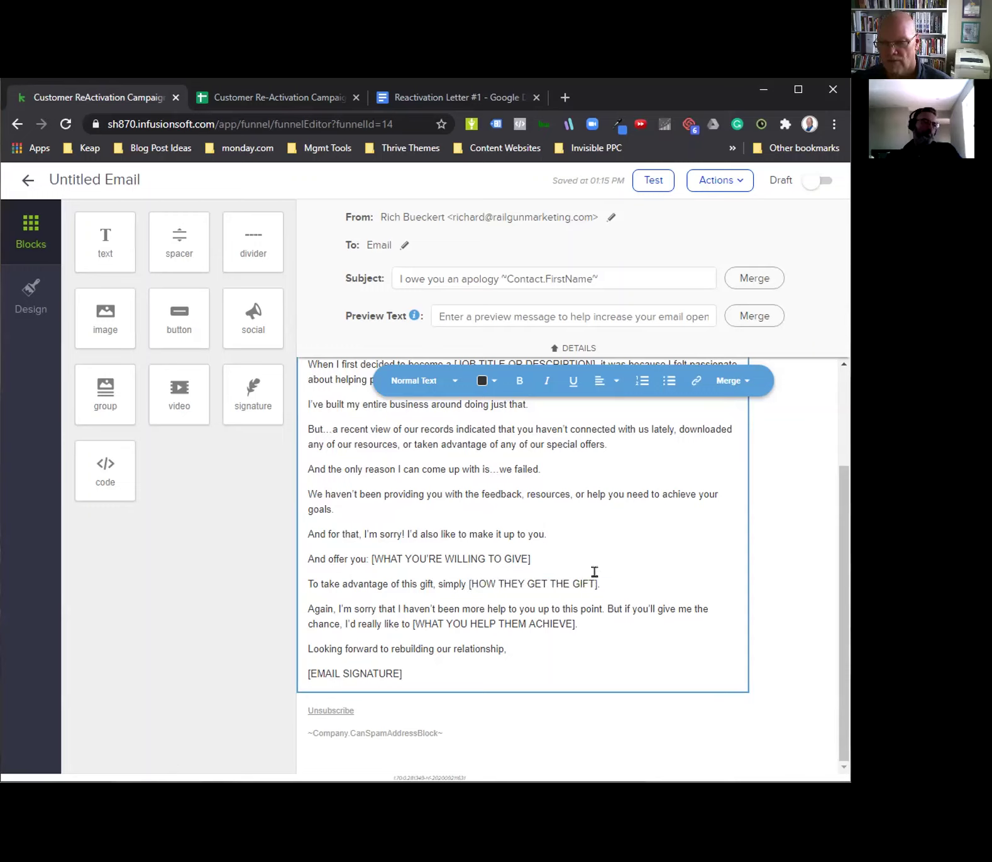
left_click_drag(601, 583, 469, 583)
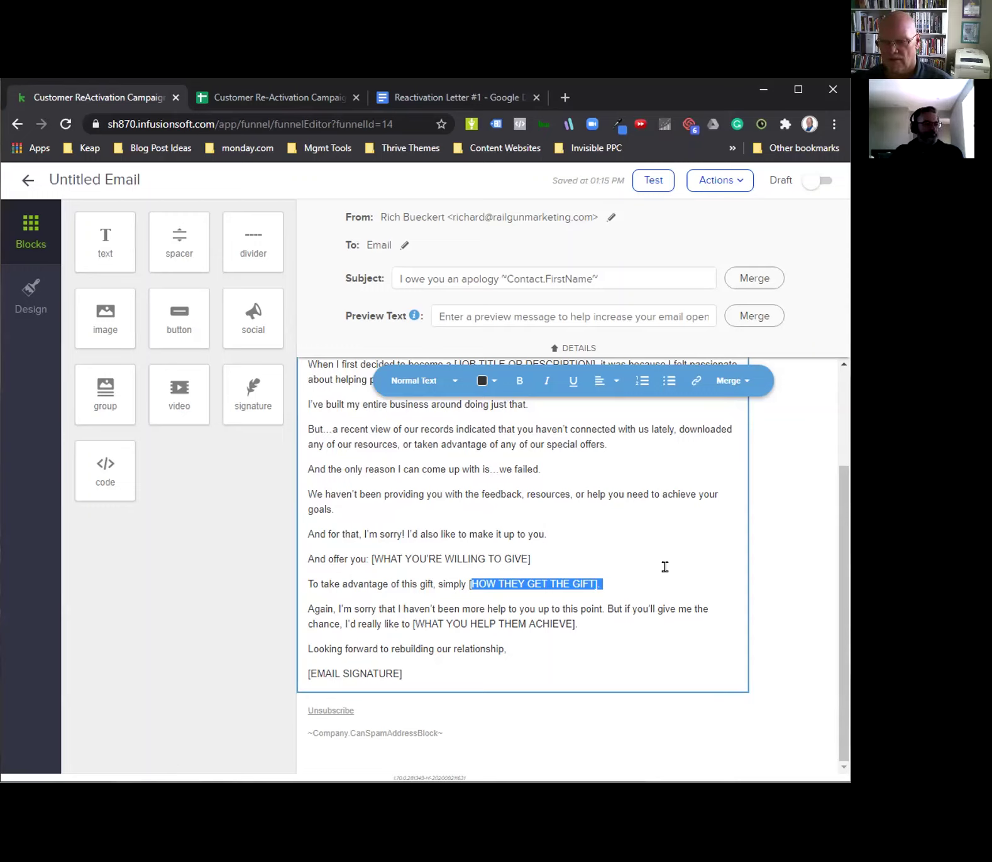
left_click(578, 581)
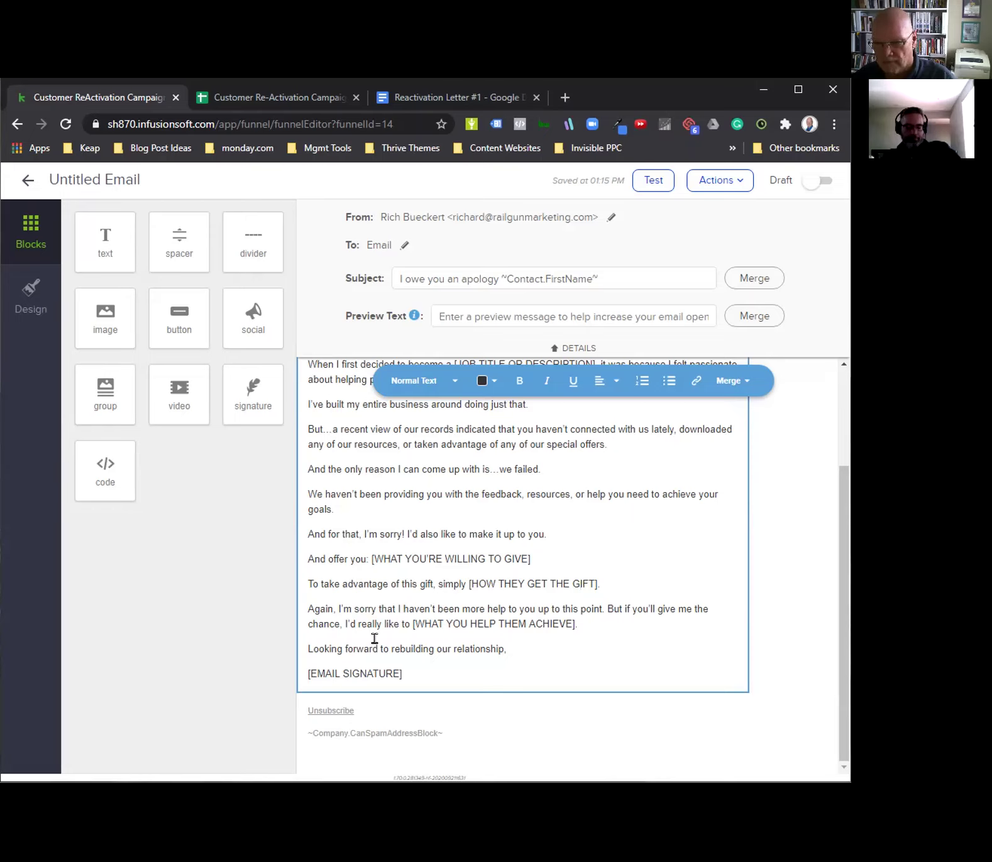
left_click_drag(411, 624, 576, 623)
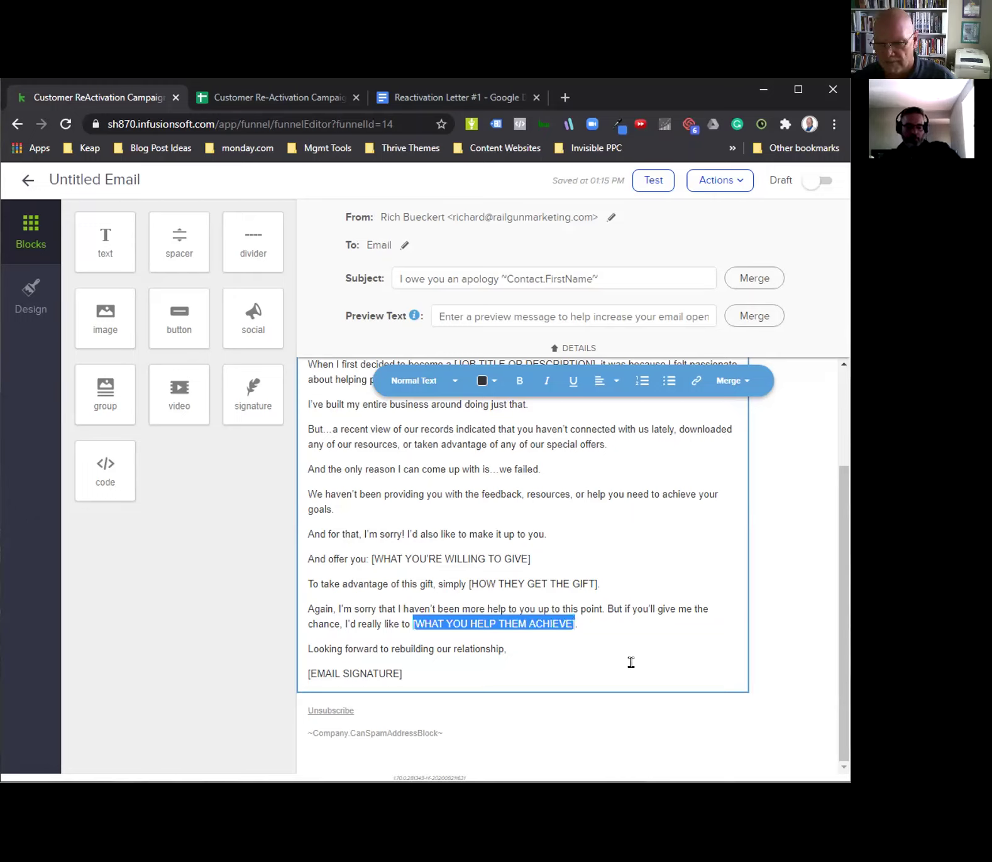
Delete the [EMAIL SIGNATURE] placeholder and its empty line from the end of the letter
left_click_drag(430, 672, 292, 680)
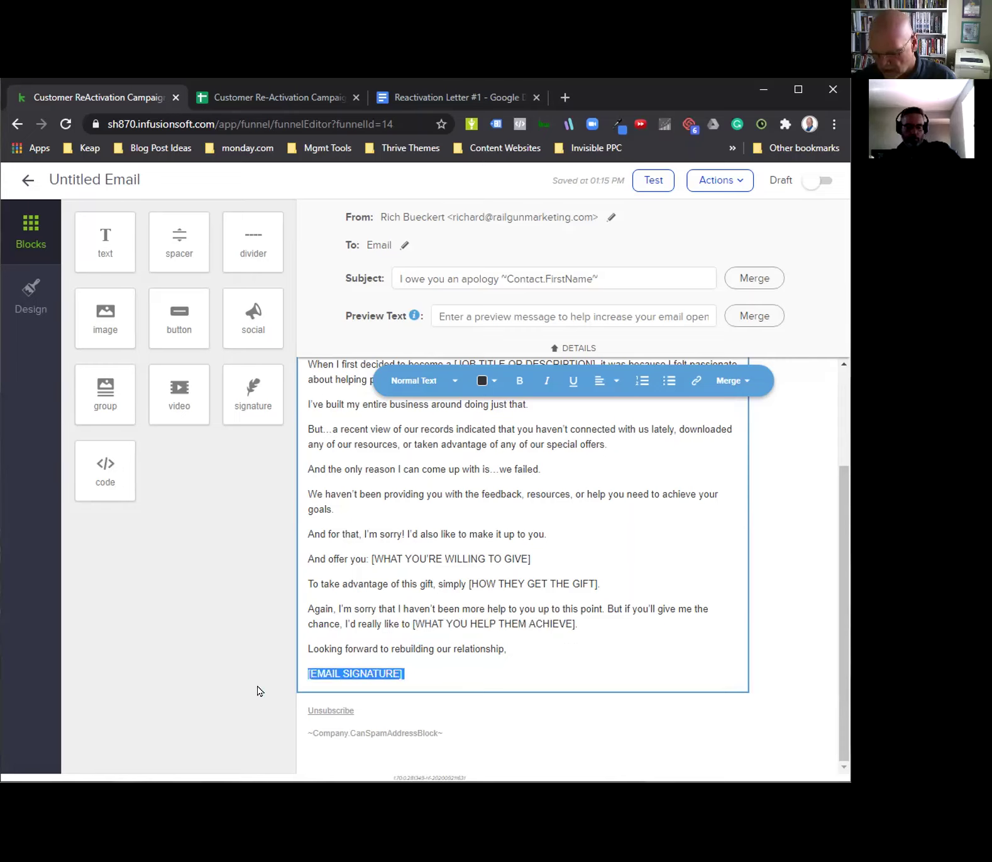
key("BackSpace")
key("BackSpace")
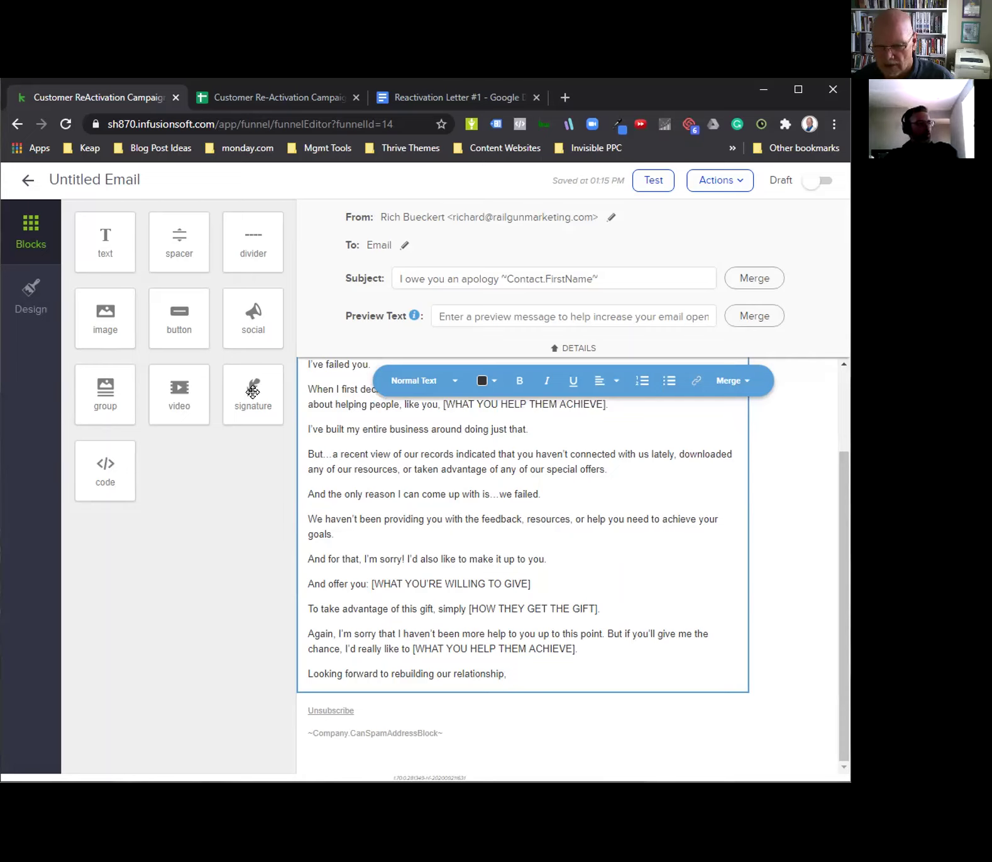
Add a signature block directly below the letter text and assign it to the email's sender instead of the contact's owner
left_click_drag(253, 393, 425, 719)
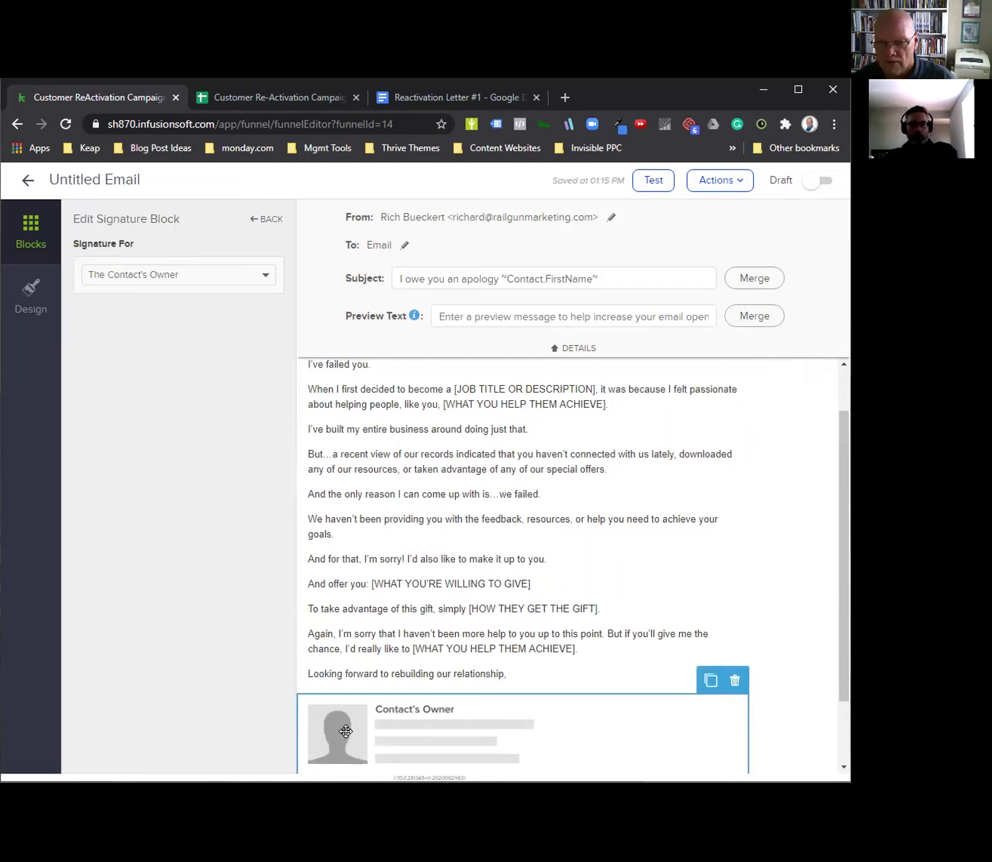
left_click(247, 282)
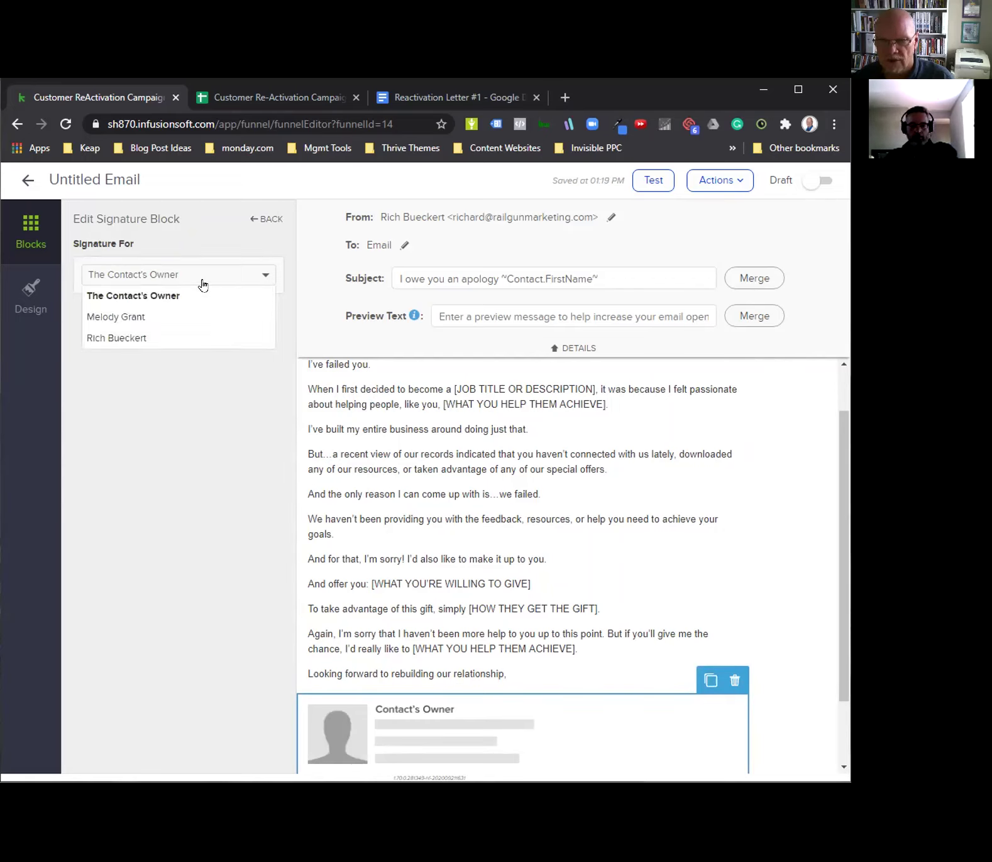
left_click(109, 338)
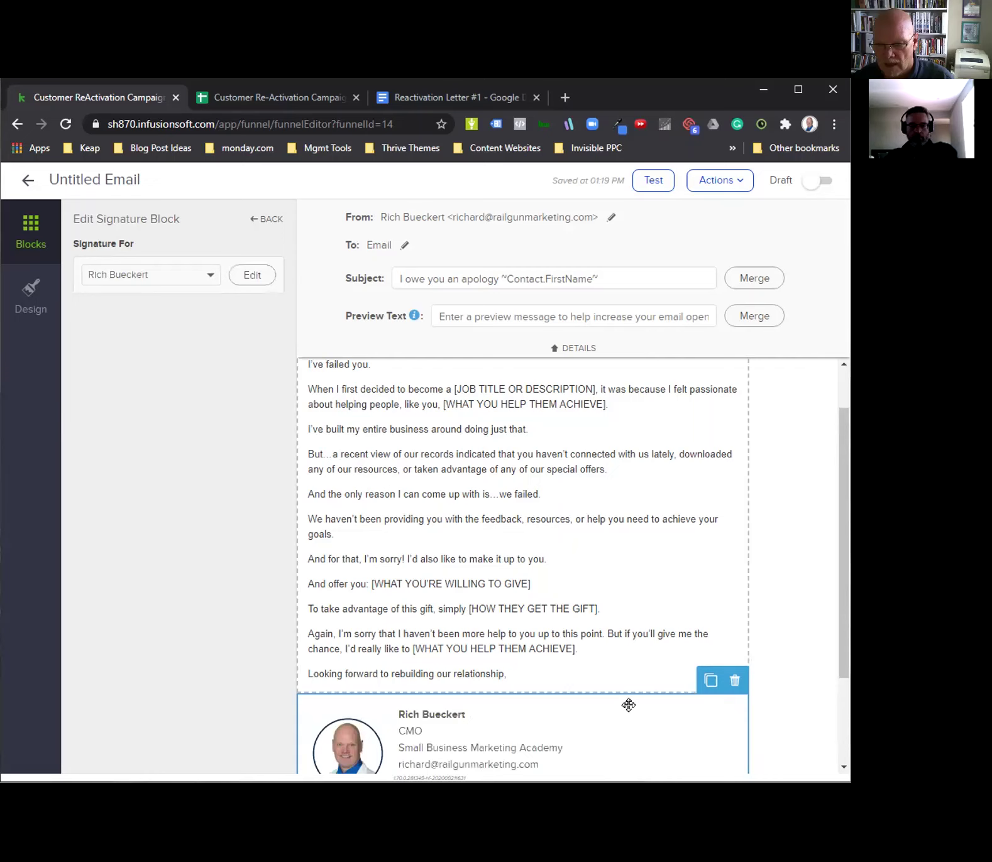
left_click(829, 623)
scroll(830, 677, "down", 2)
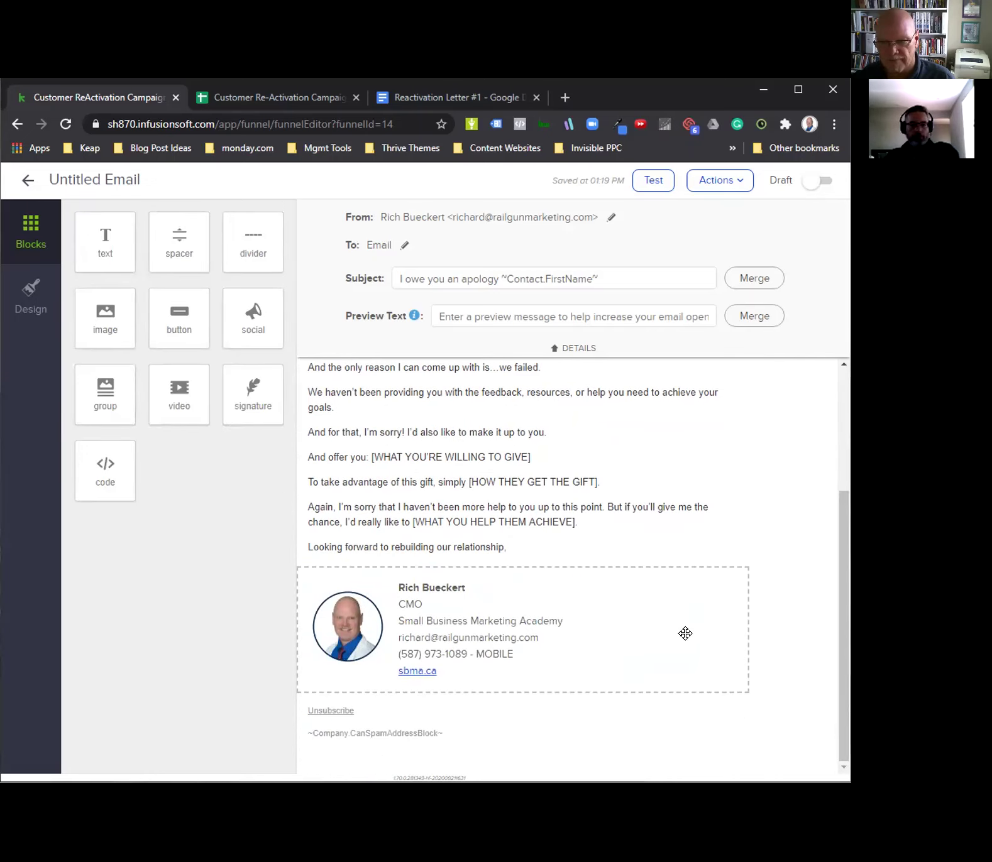
scroll(685, 634, "up", 3)
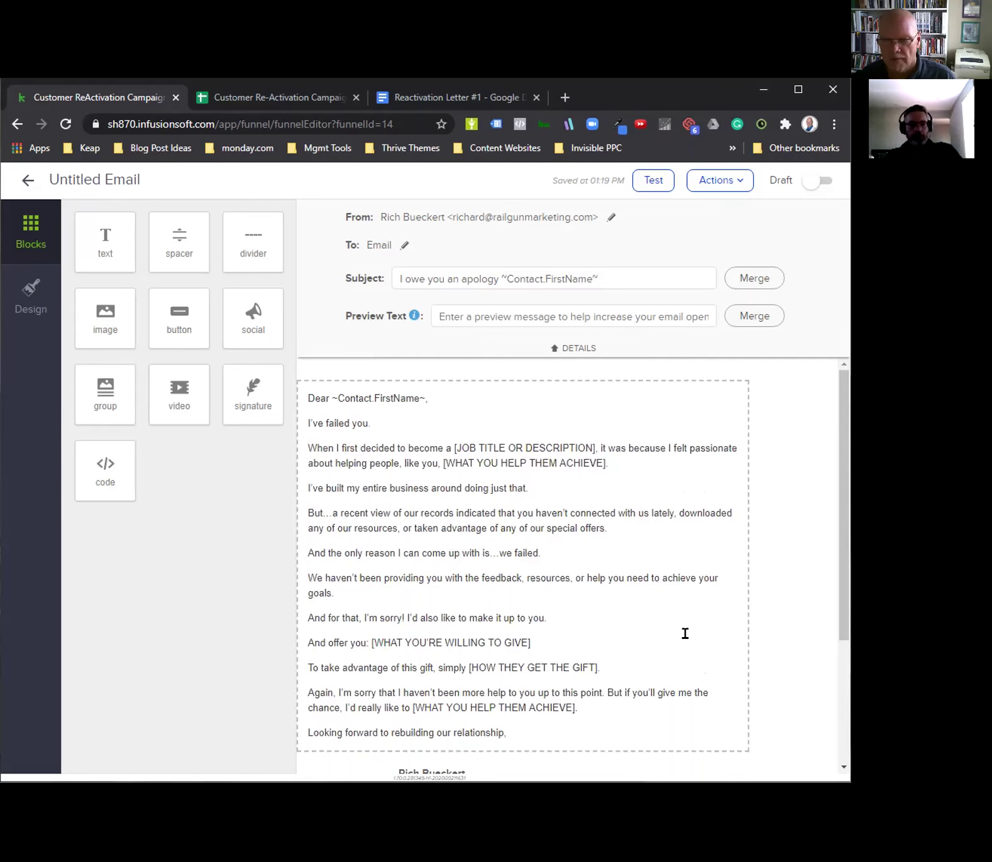
scroll(686, 634, "down", 3)
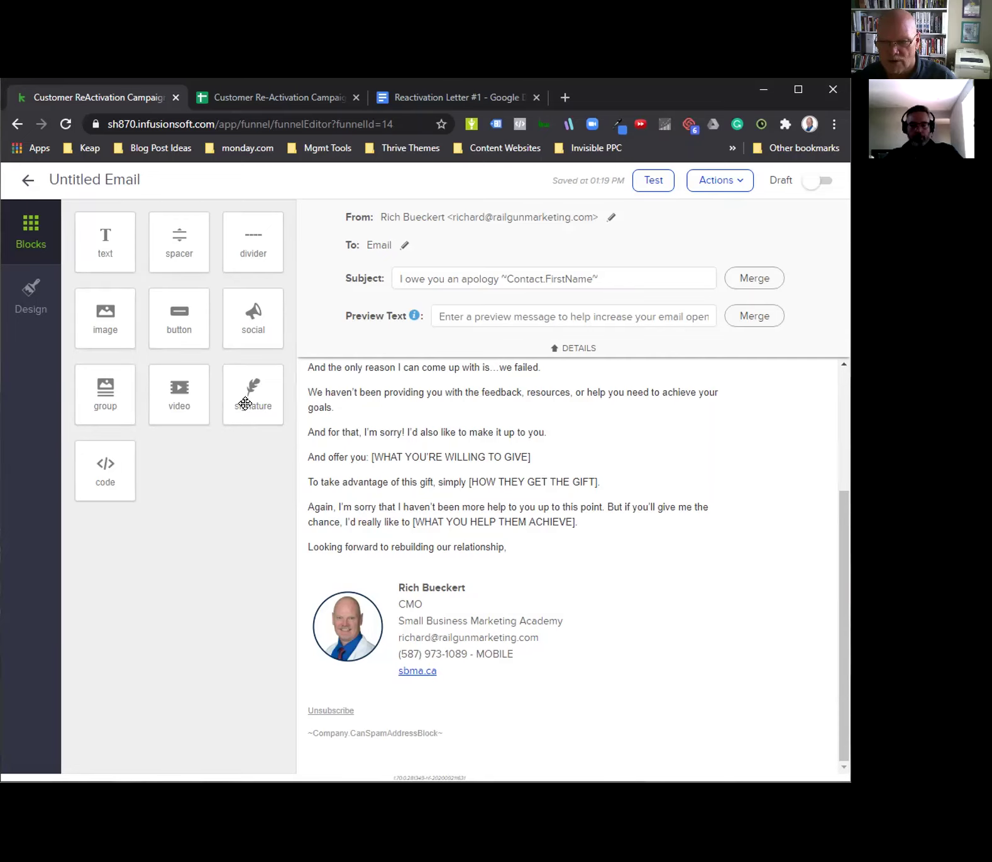
left_click_drag(245, 404, 455, 547)
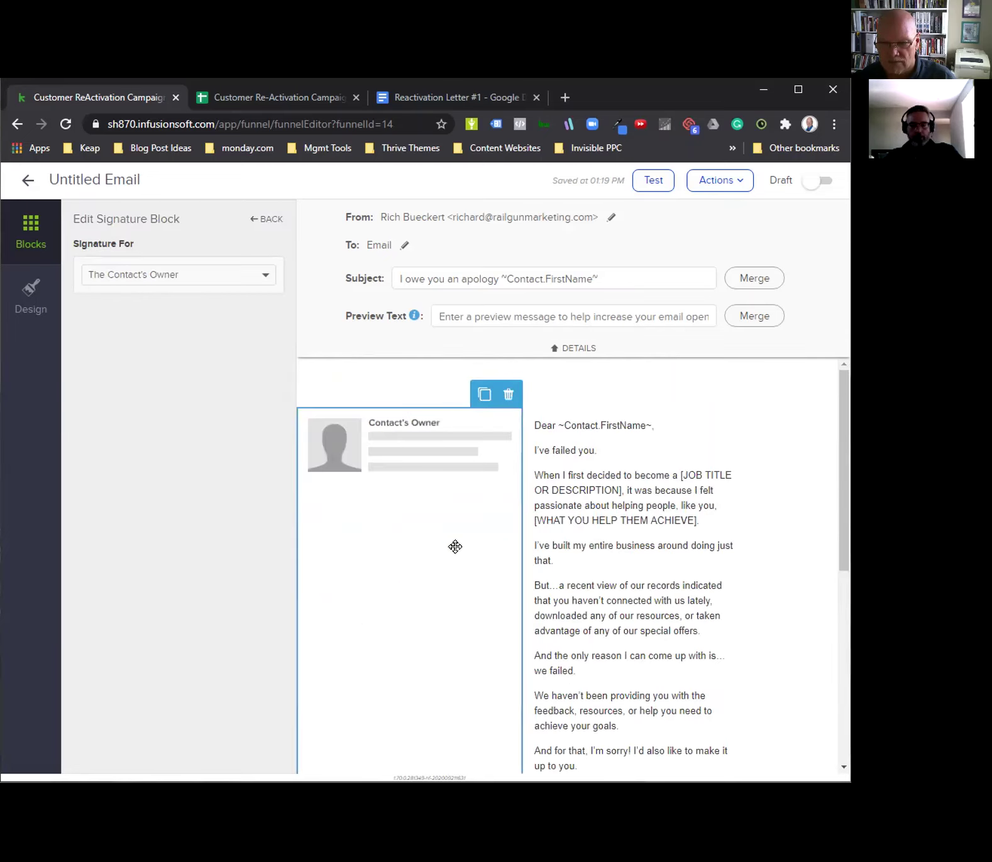
left_click(509, 395)
left_click(489, 424)
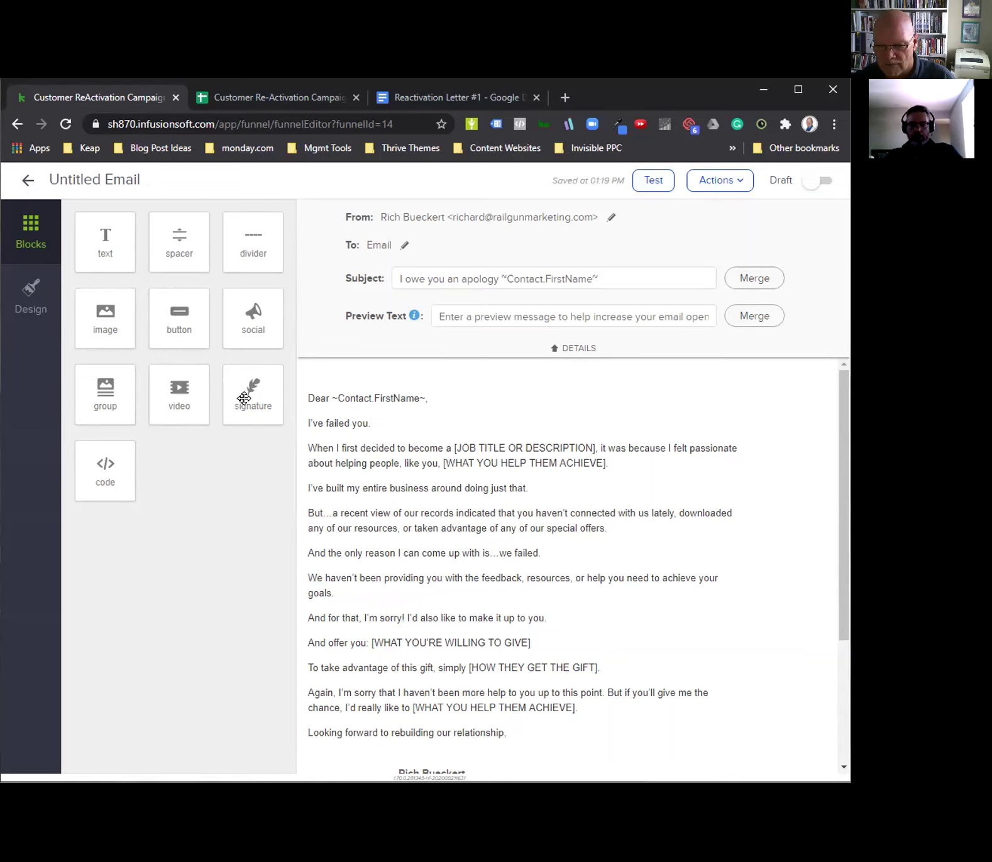
left_click_drag(244, 398, 394, 677)
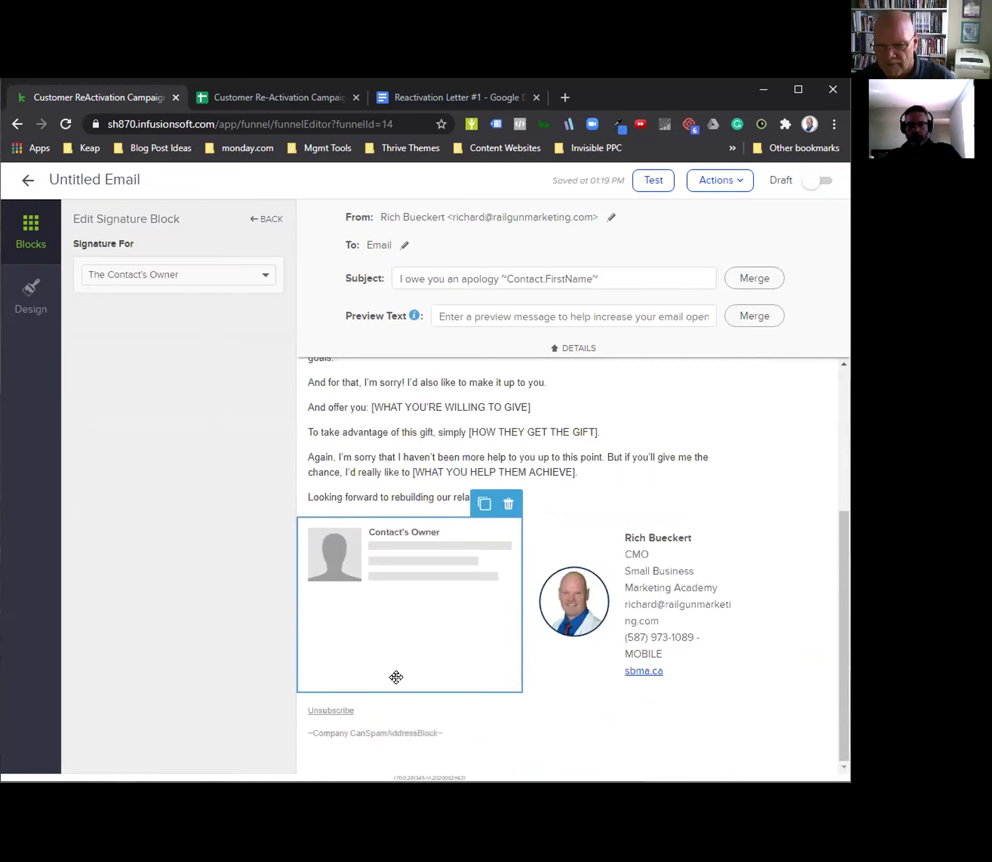
left_click(508, 504)
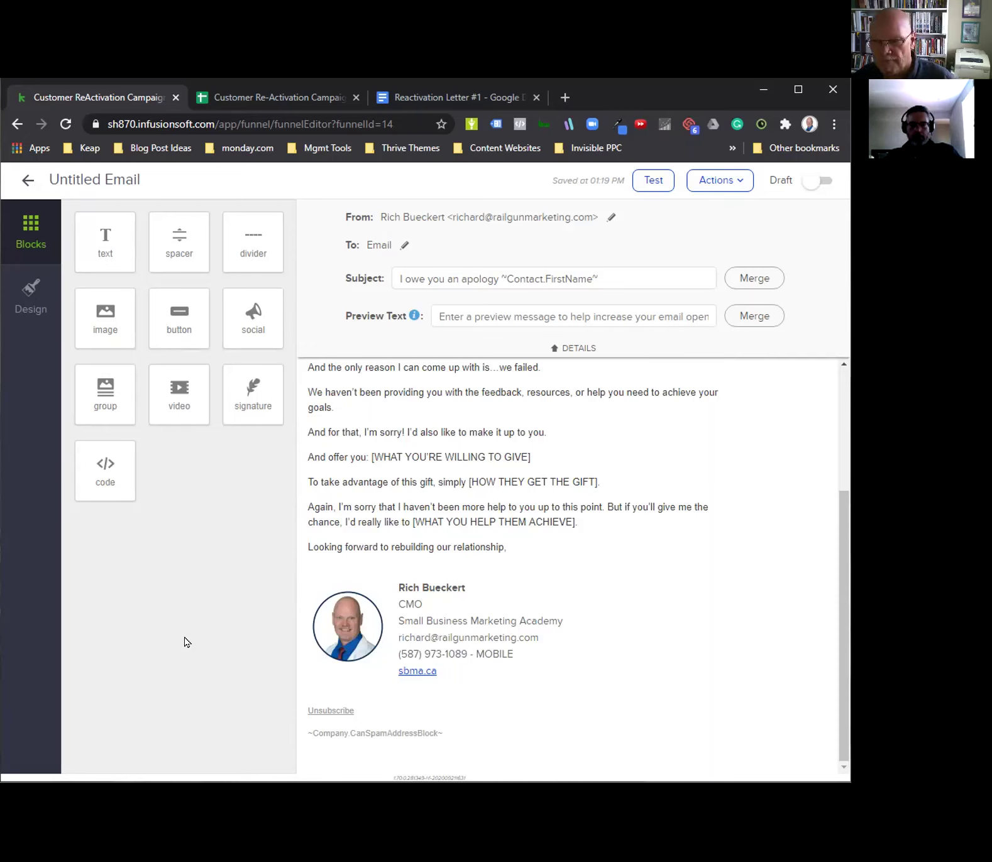
Open the email's preview in the desktop and mobile layouts
scroll(765, 558, "up", 3)
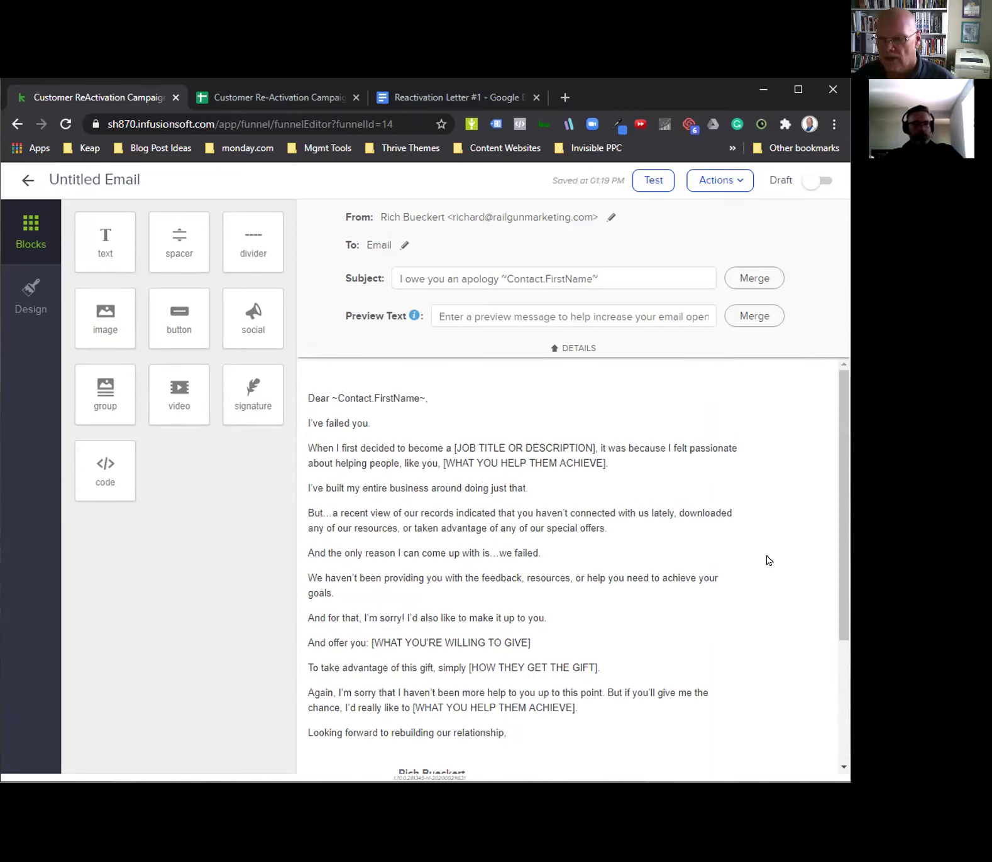
scroll(766, 559, "down", 2)
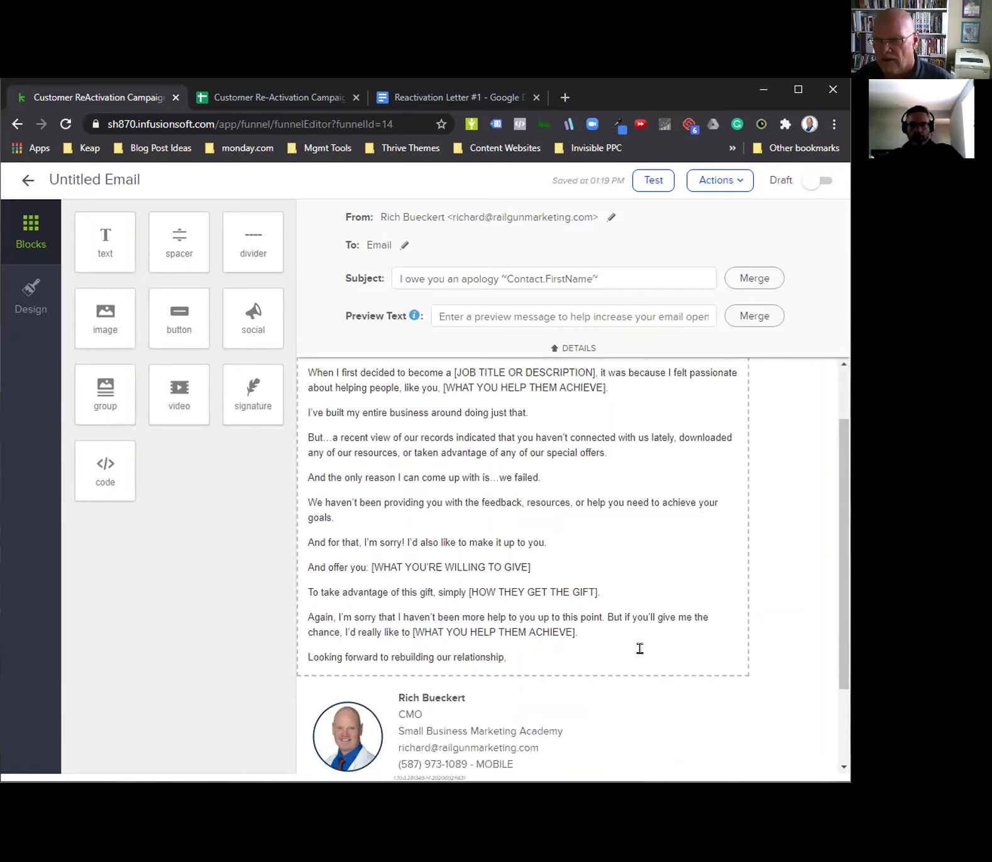
scroll(696, 463, "up", 2)
left_click(716, 181)
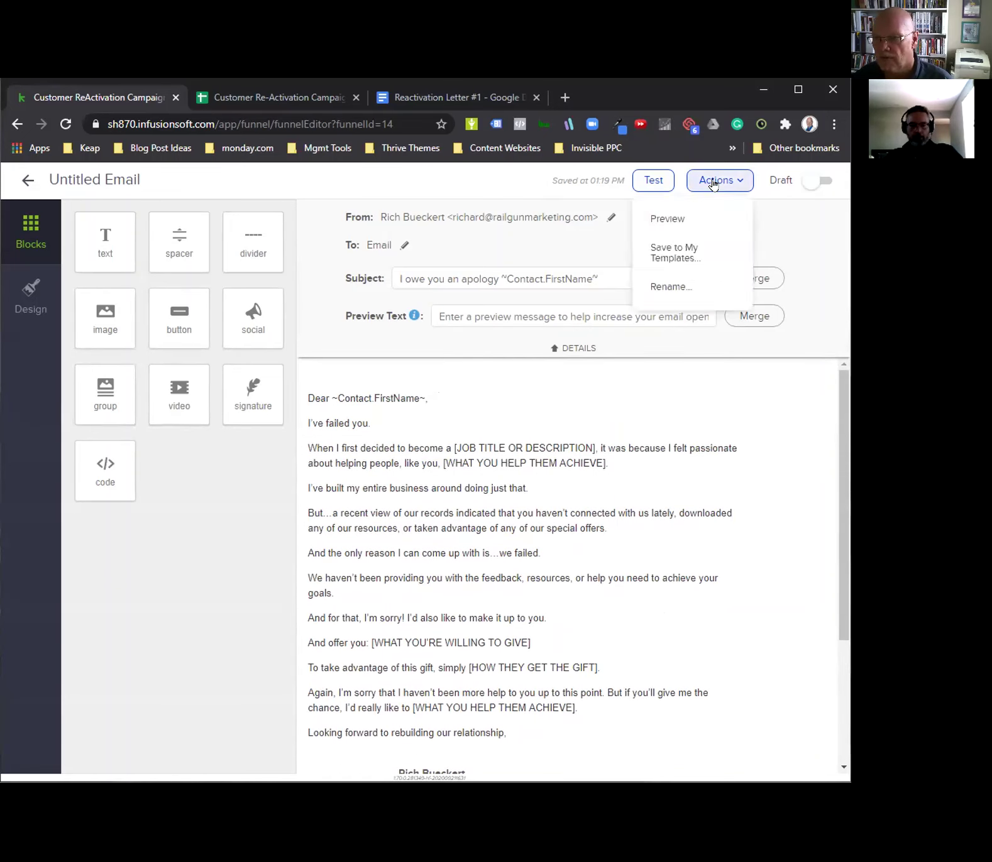
left_click(660, 220)
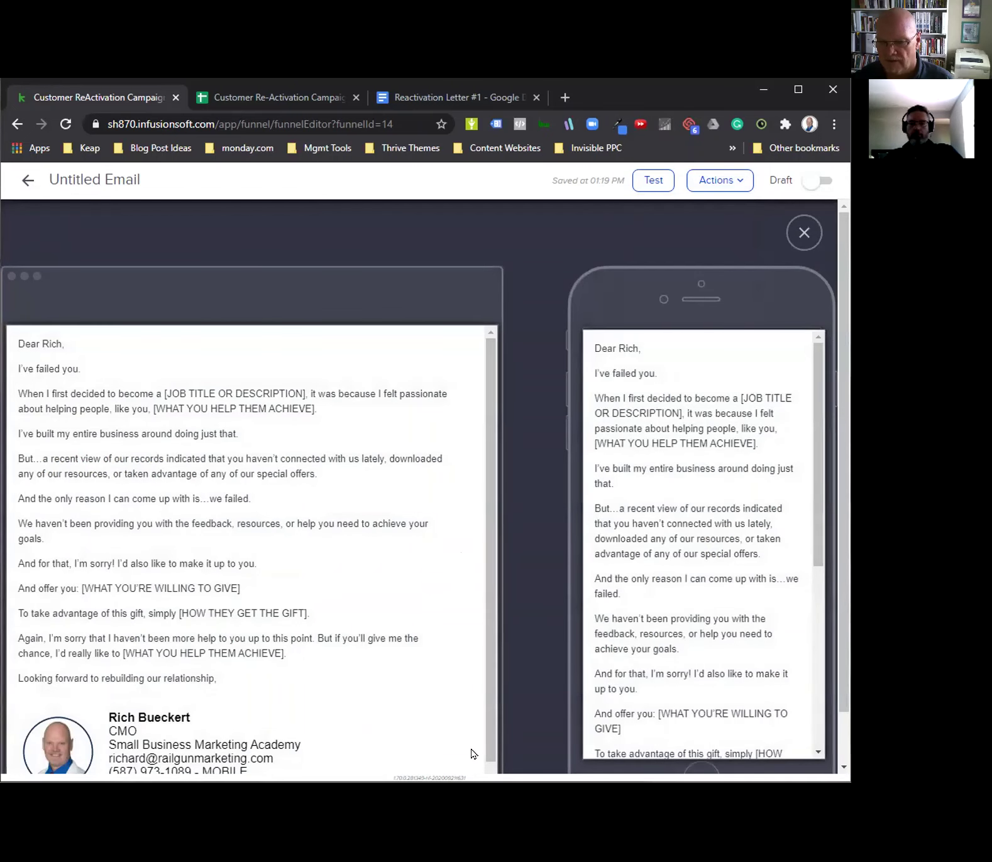
Examine the letter's merged greeting, paragraph breaks, signature and footer in the email preview, especially the mobile layout
scroll(536, 618, "down", 1)
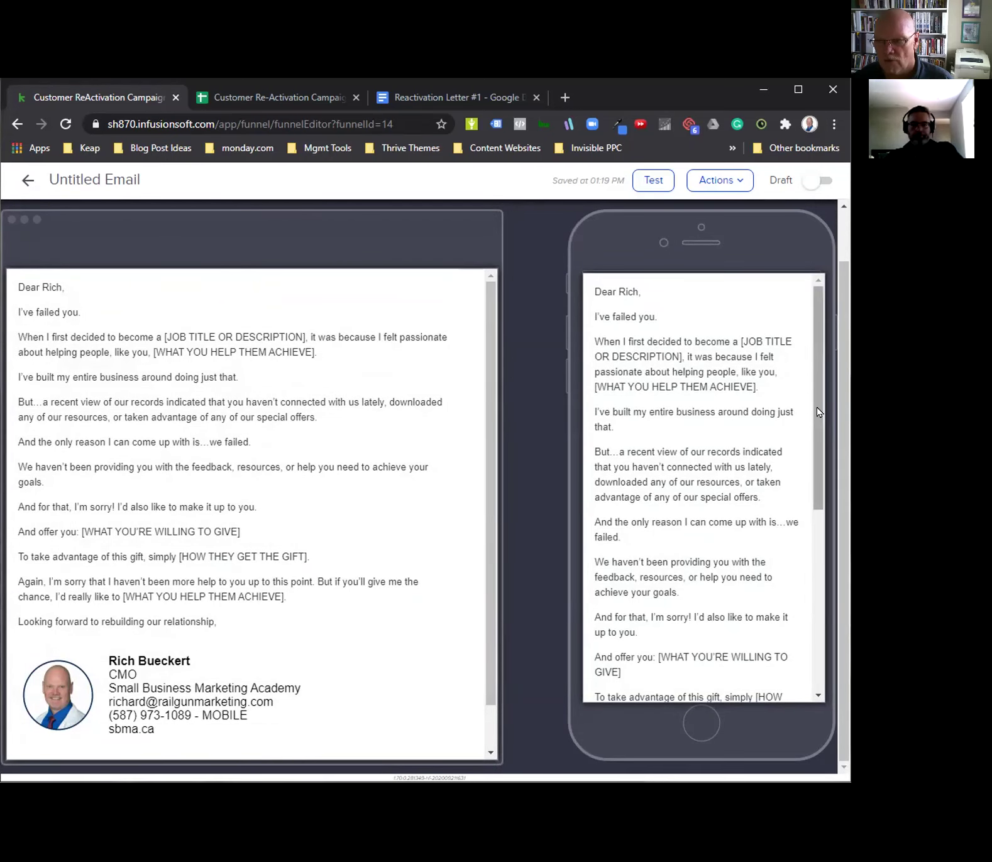
scroll(709, 390, "down", 5)
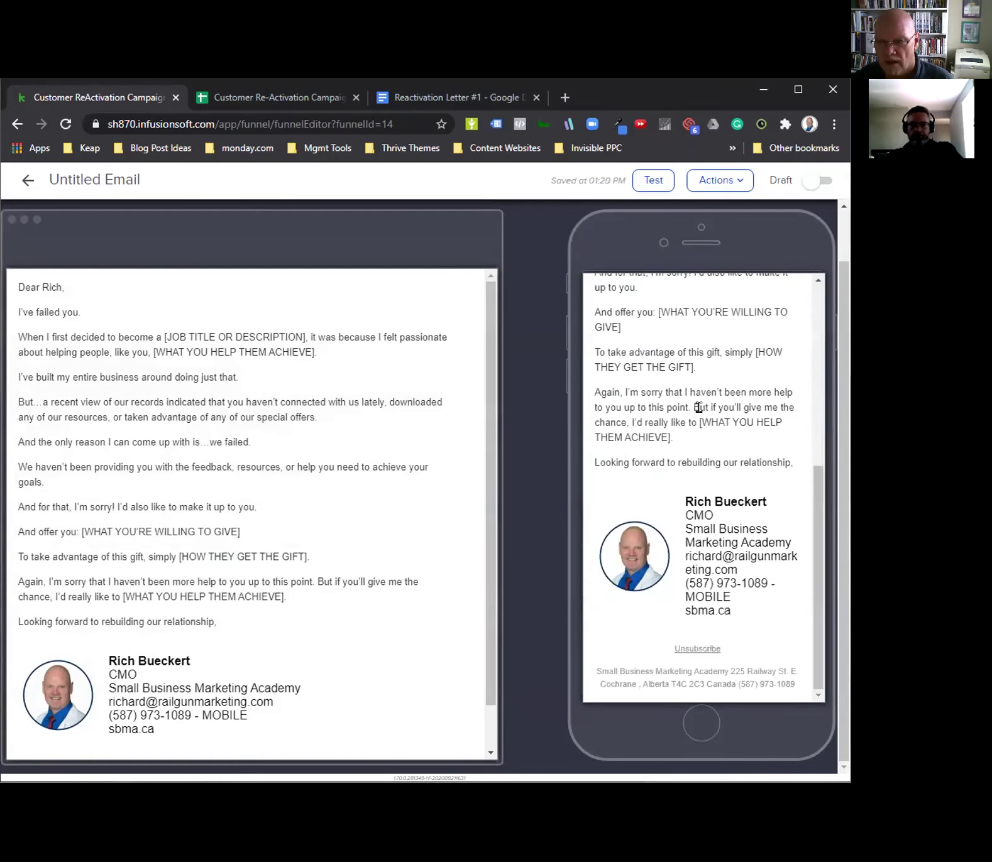
scroll(699, 408, "up", 6)
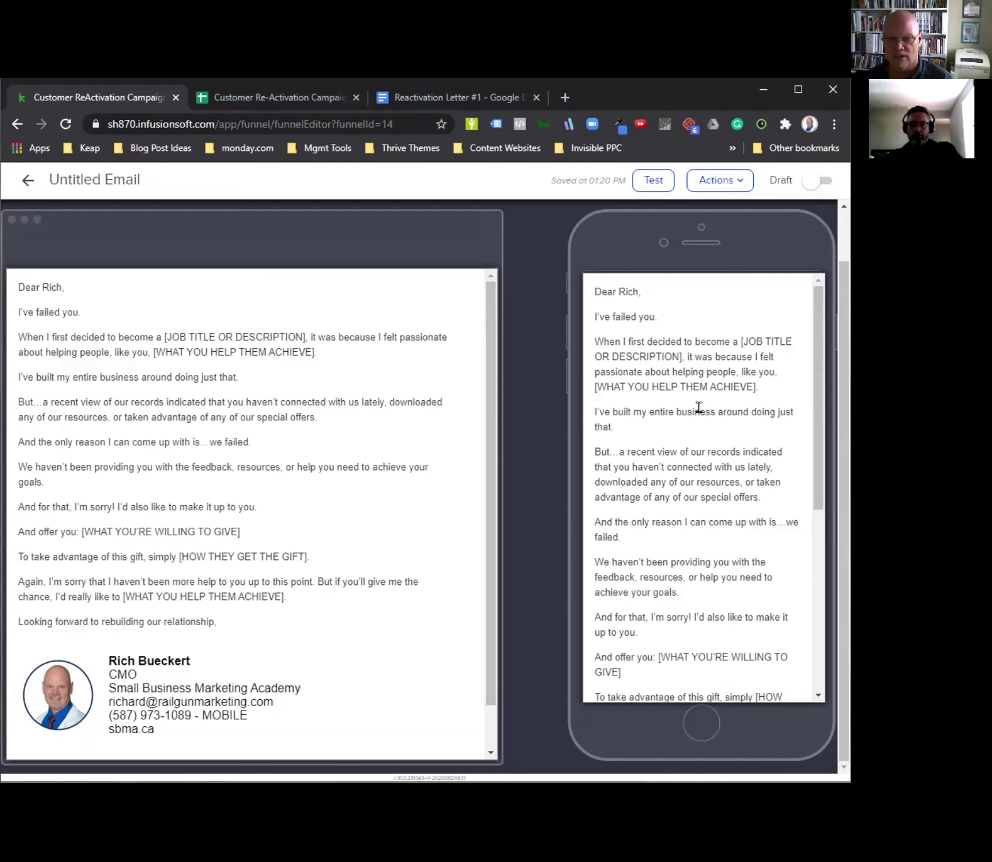
scroll(698, 407, "down", 1)
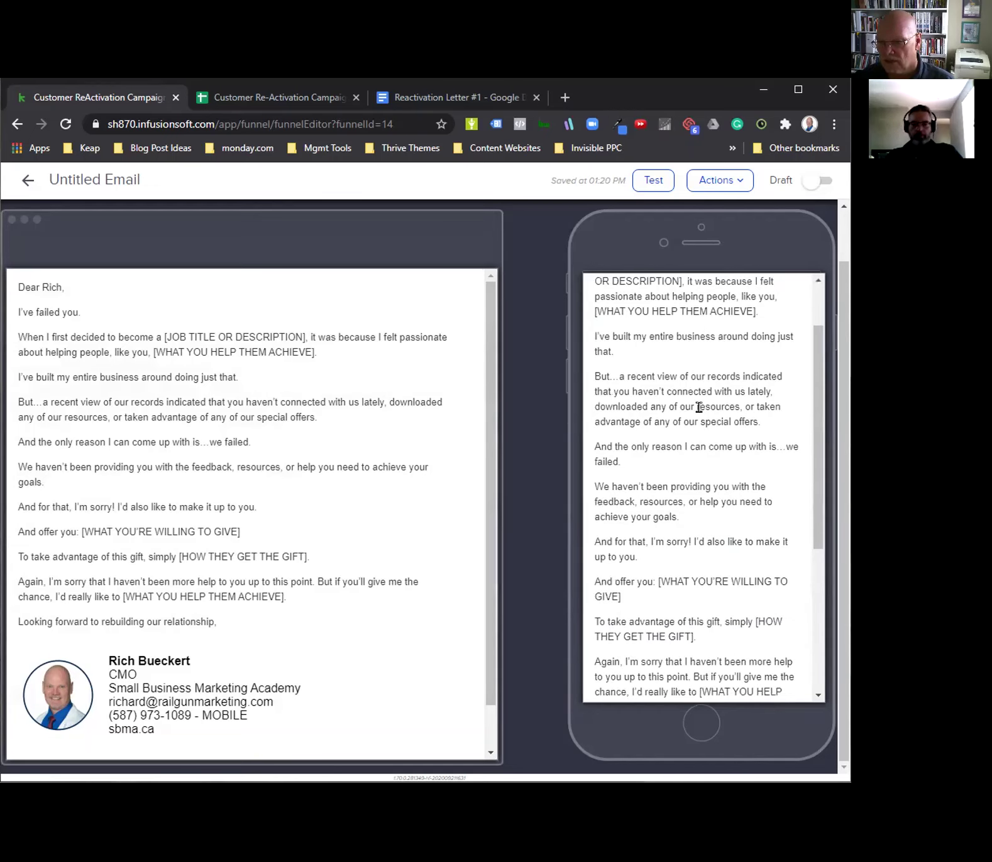
scroll(698, 408, "up", 1)
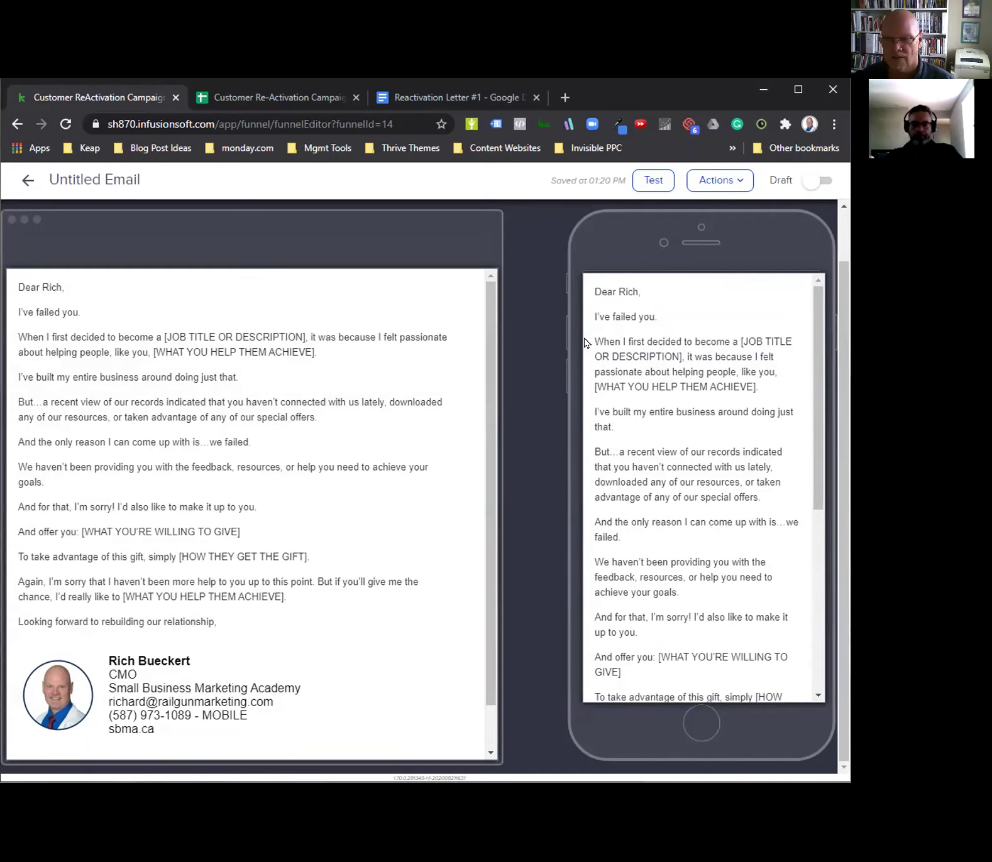
scroll(737, 407, "down", 2)
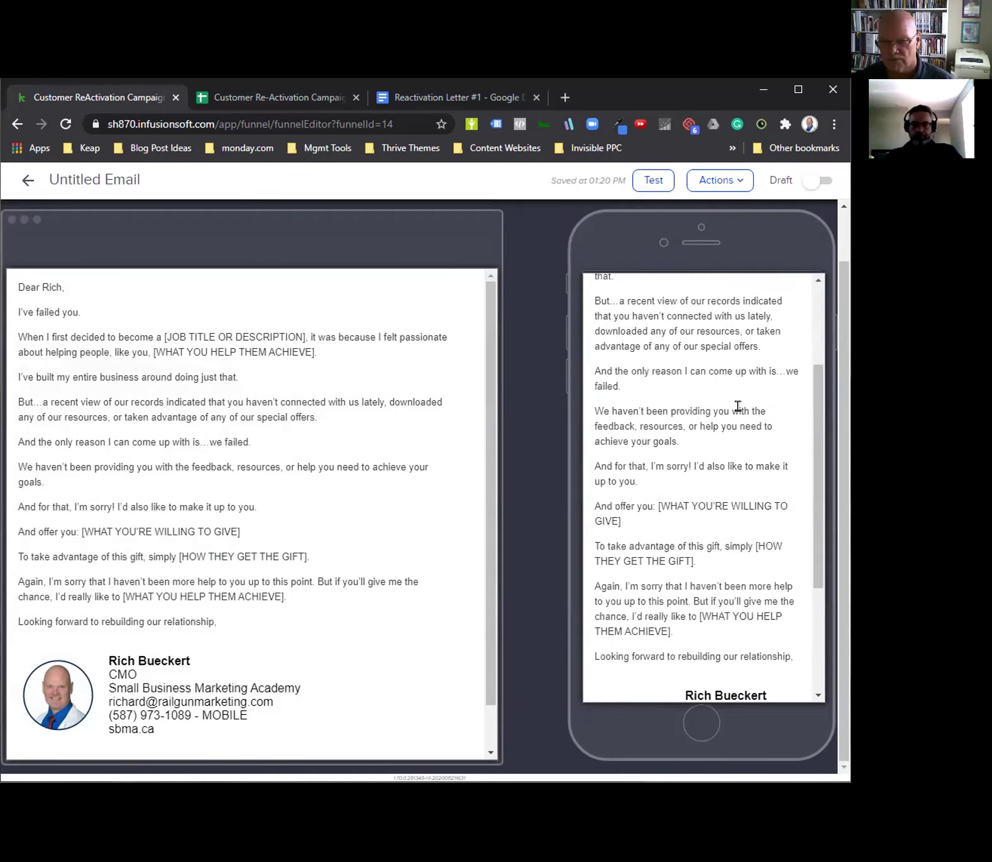
left_click_drag(695, 547, 691, 604)
left_click(725, 570)
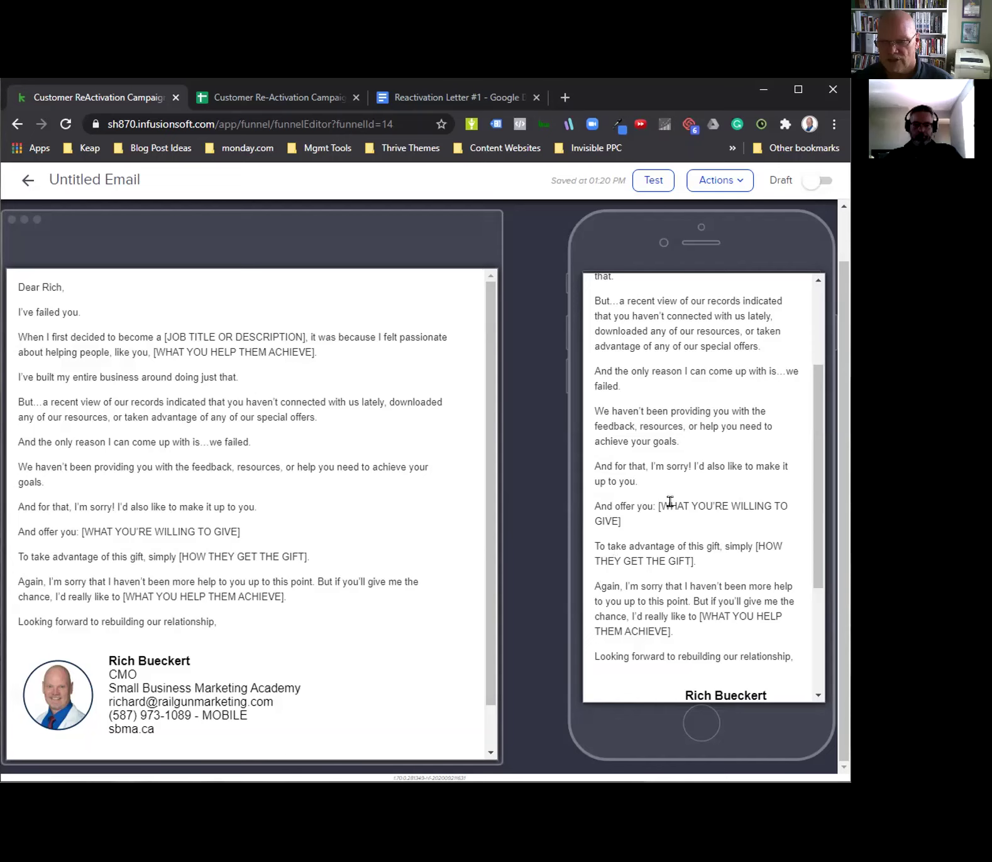
scroll(638, 529, "down", 2)
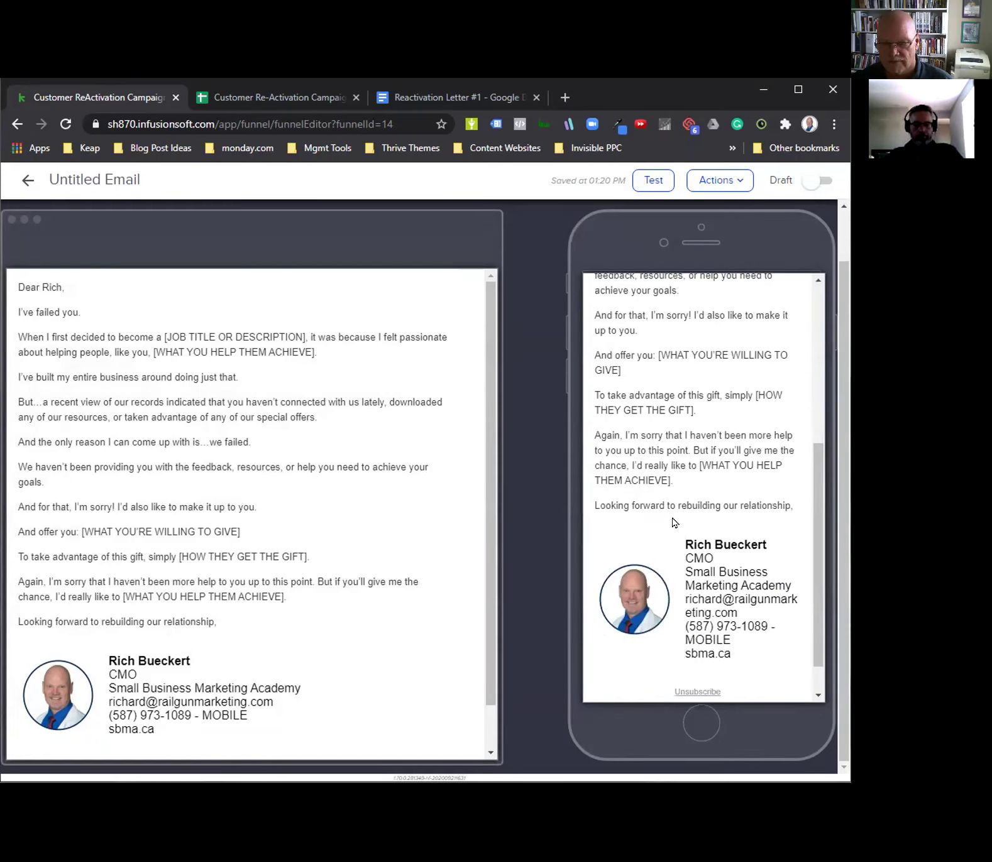
scroll(674, 523, "down", 1)
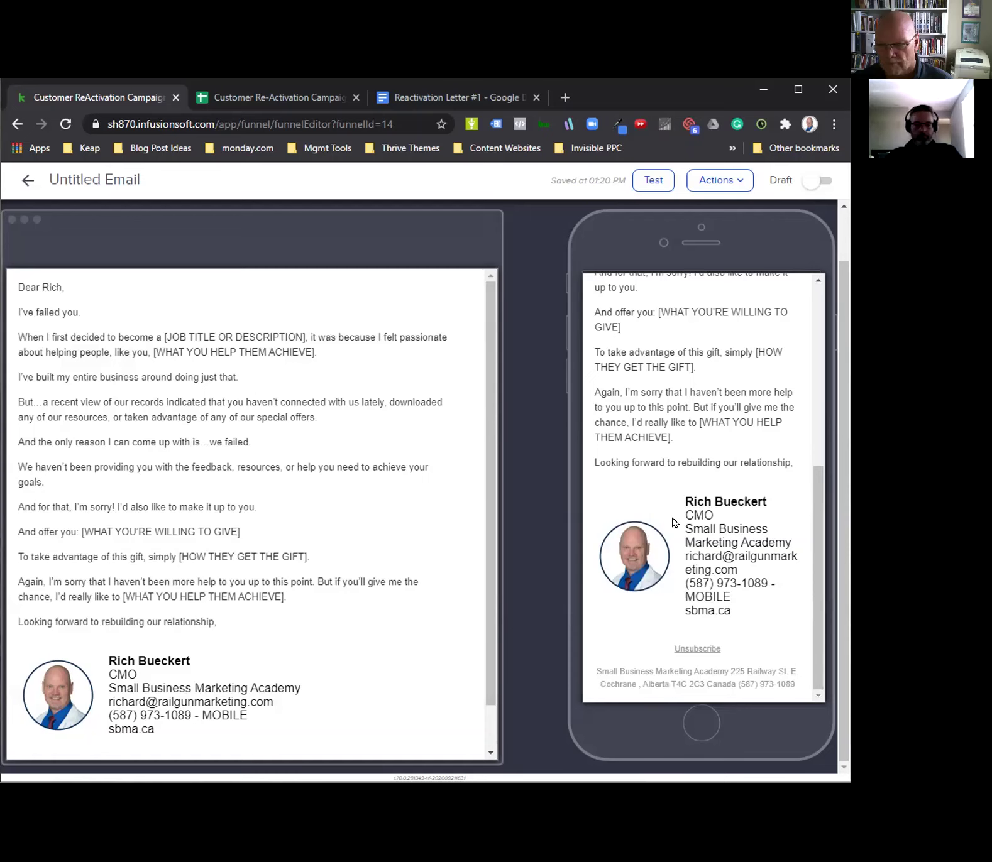
scroll(675, 522, "up", 10)
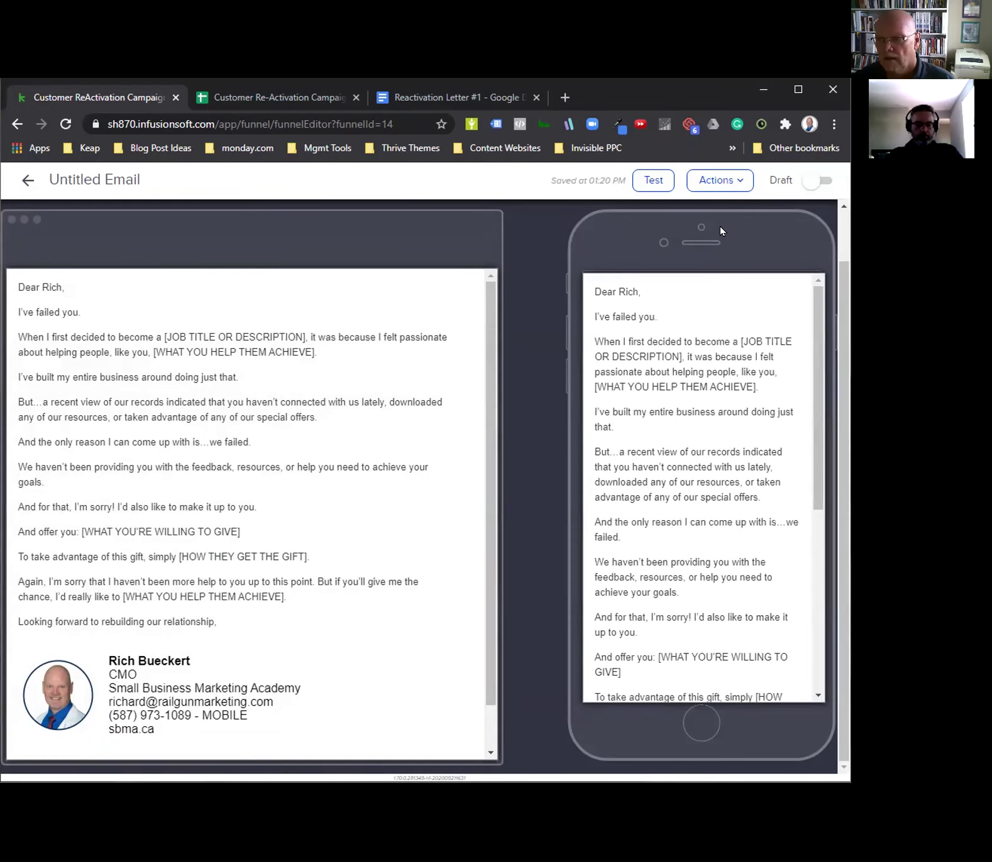
Send a test copy of the email to the sender's own user address
left_click(712, 184)
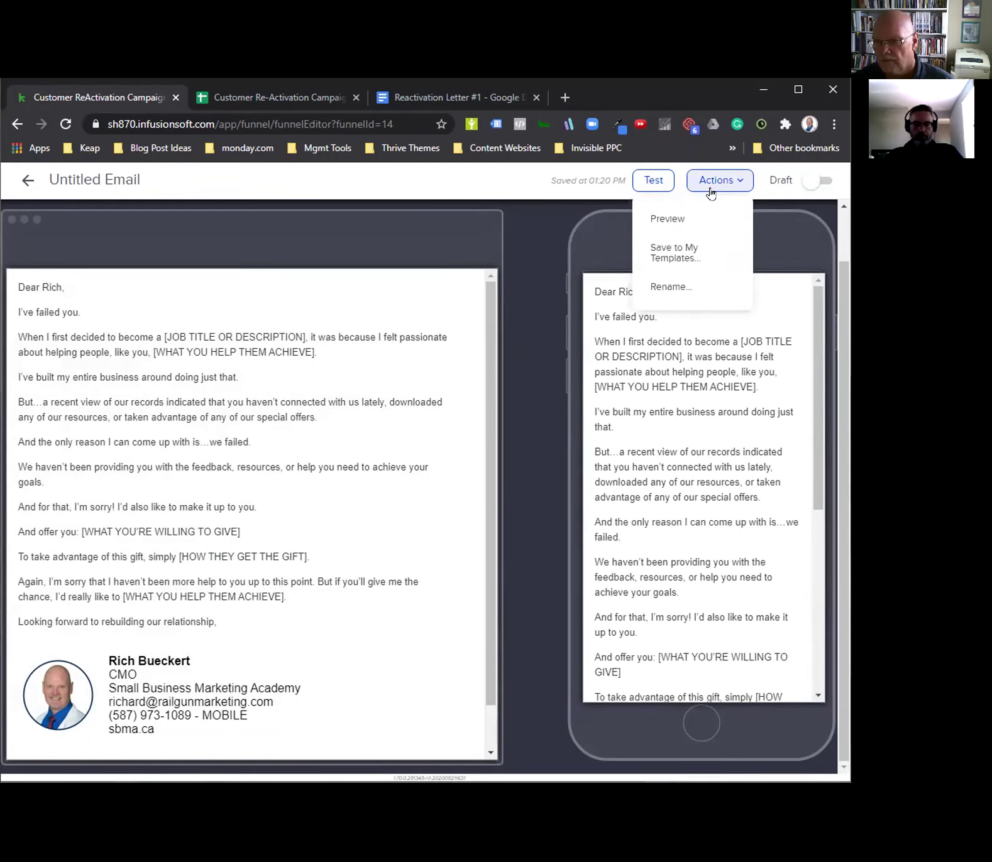
left_click(657, 195)
left_click(650, 181)
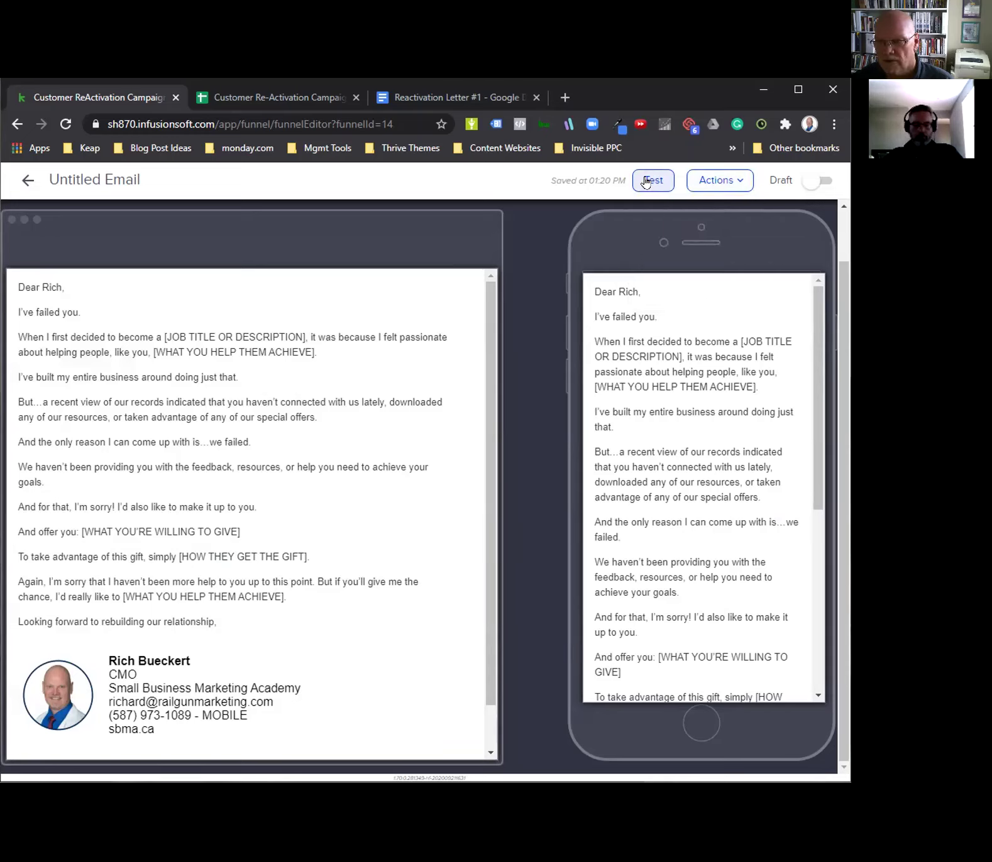
left_click(646, 183)
left_click(545, 220)
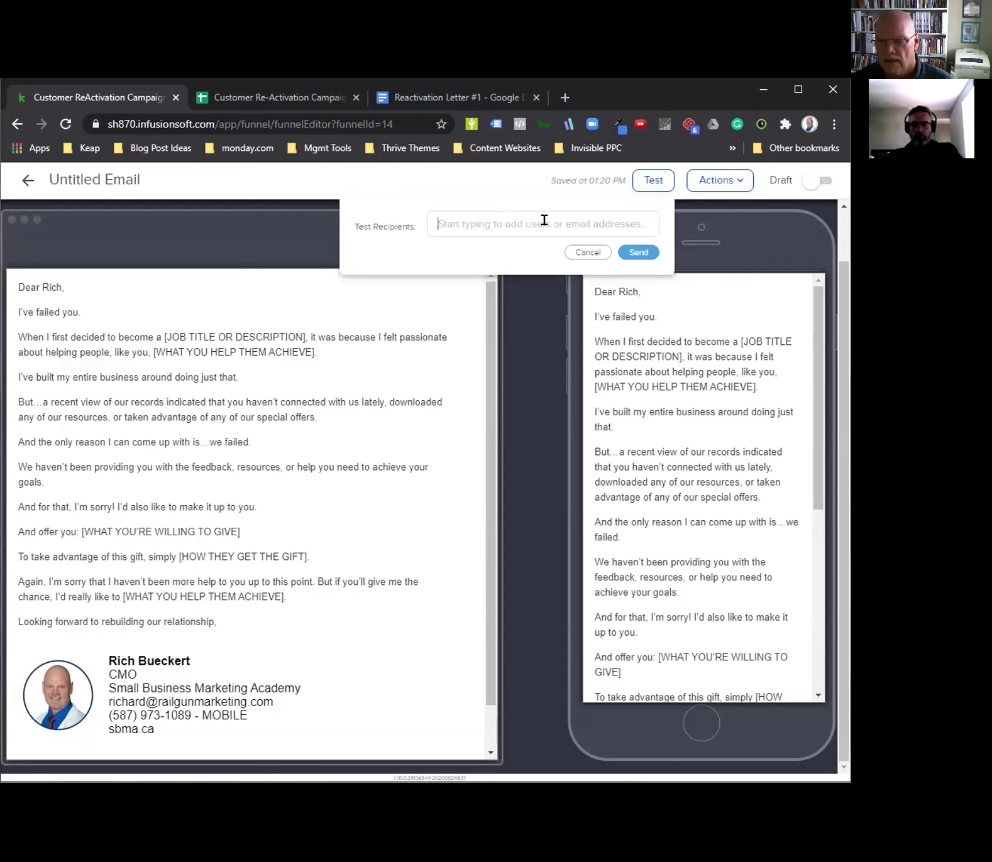
left_click(459, 265)
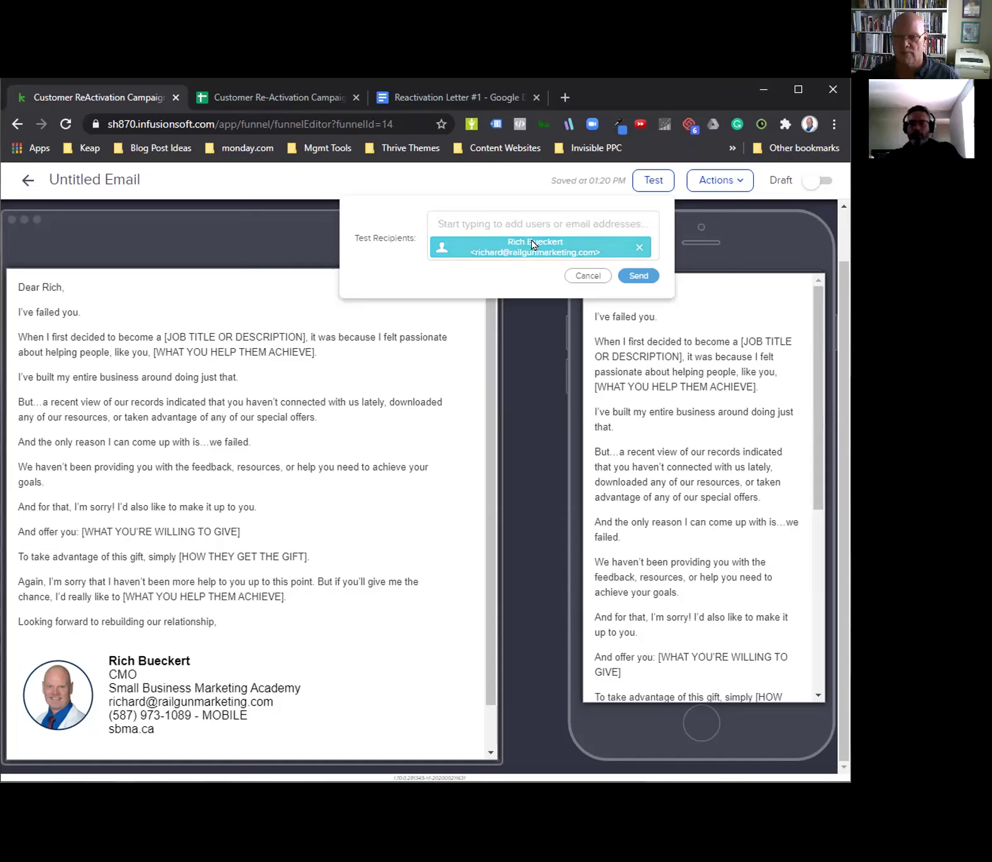
left_click(636, 277)
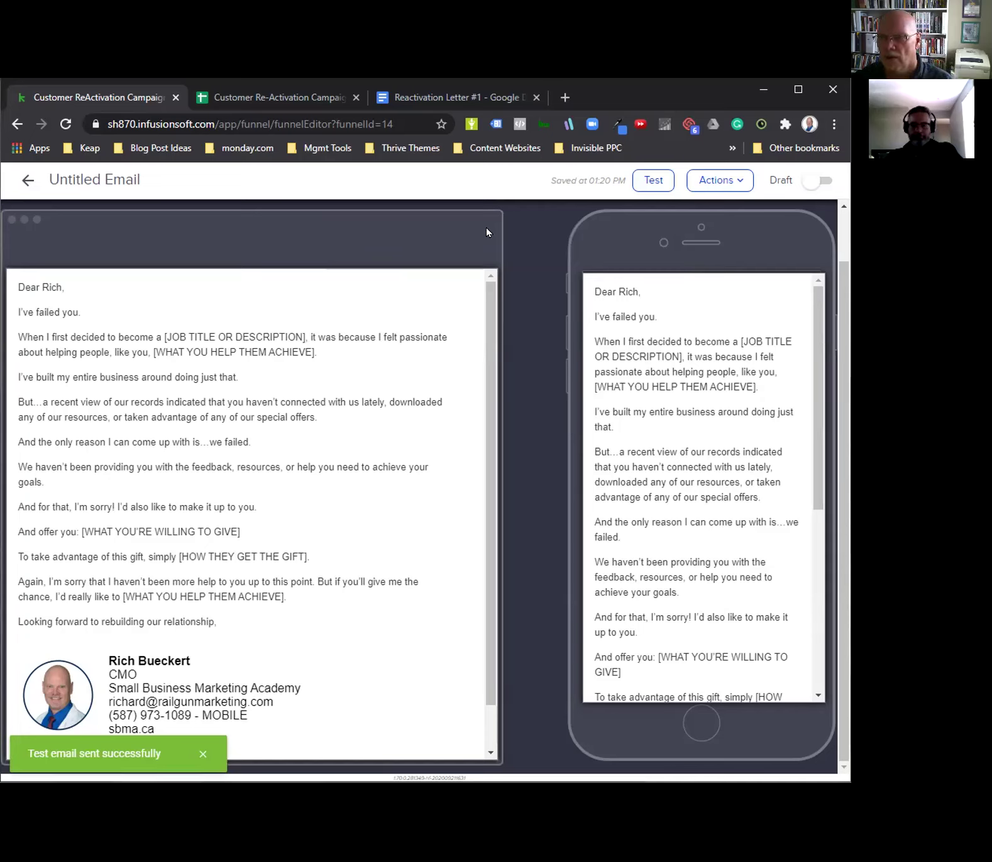
Rename the untitled email to "Email 1"
left_click(707, 183)
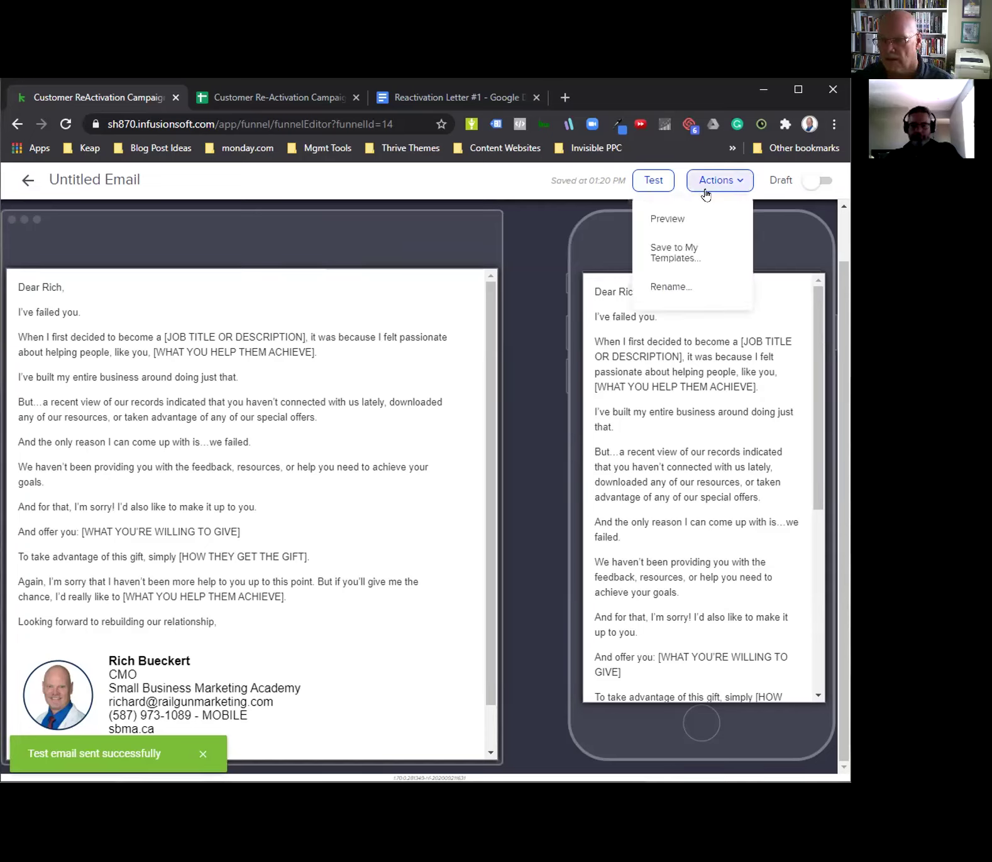
left_click(659, 183)
left_click(714, 180)
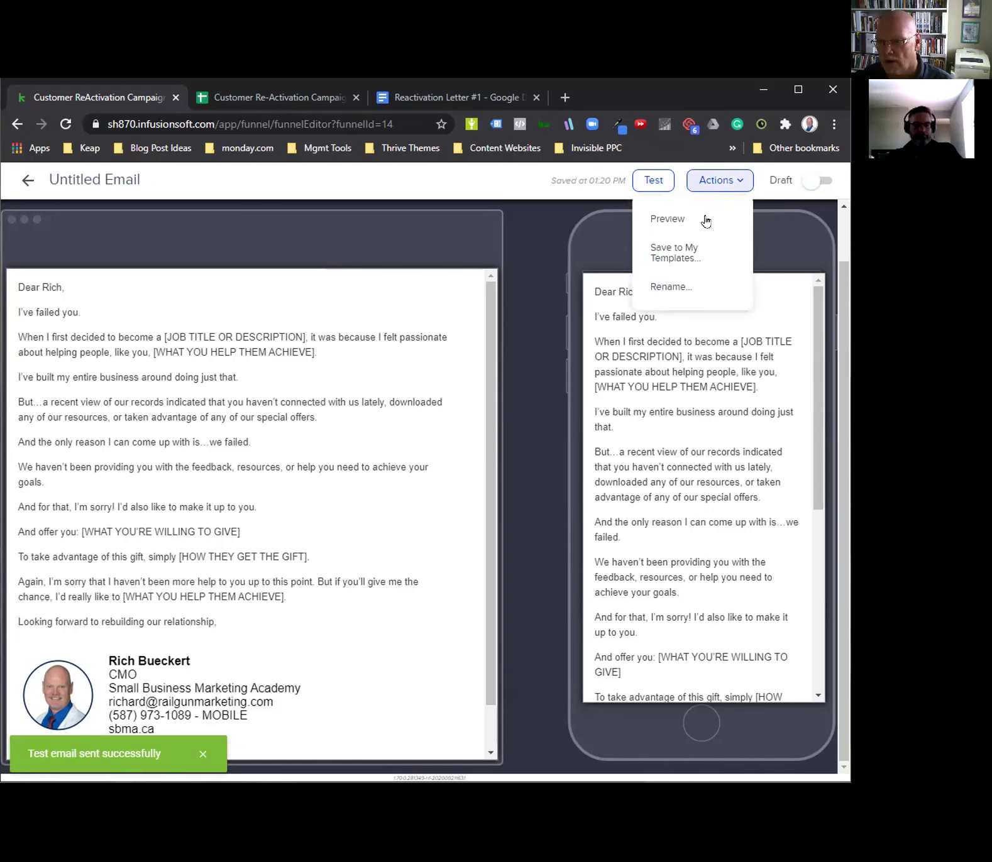
left_click(677, 286)
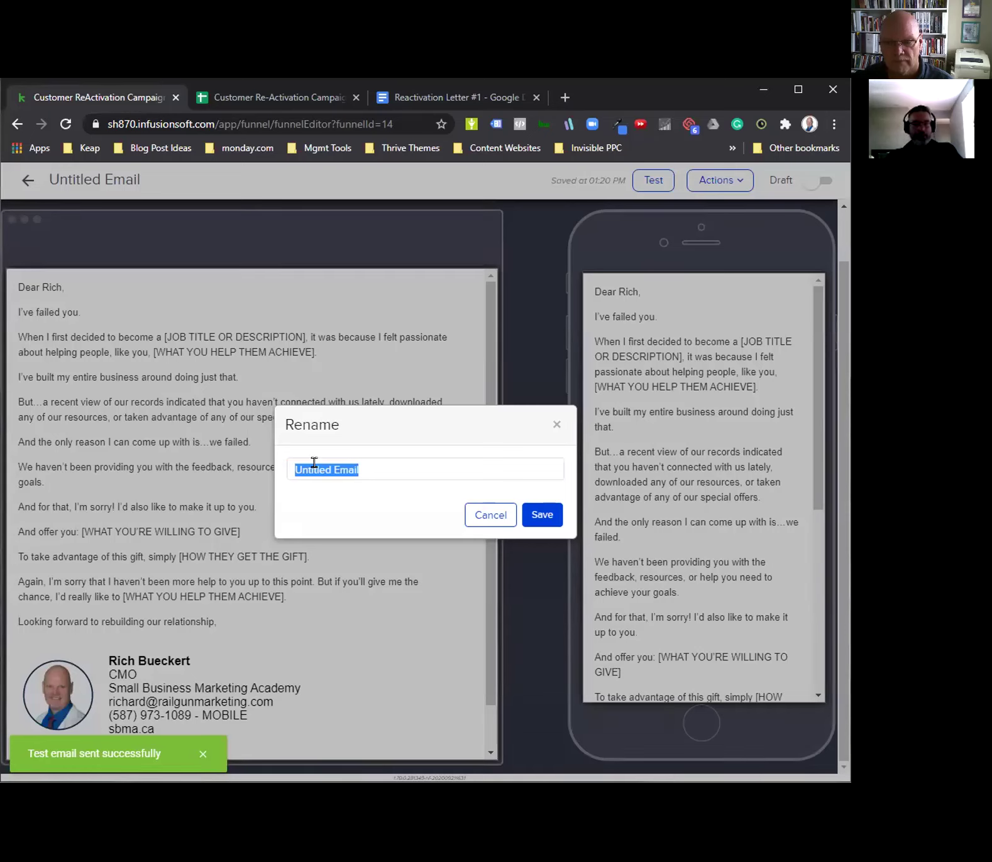
type("E")
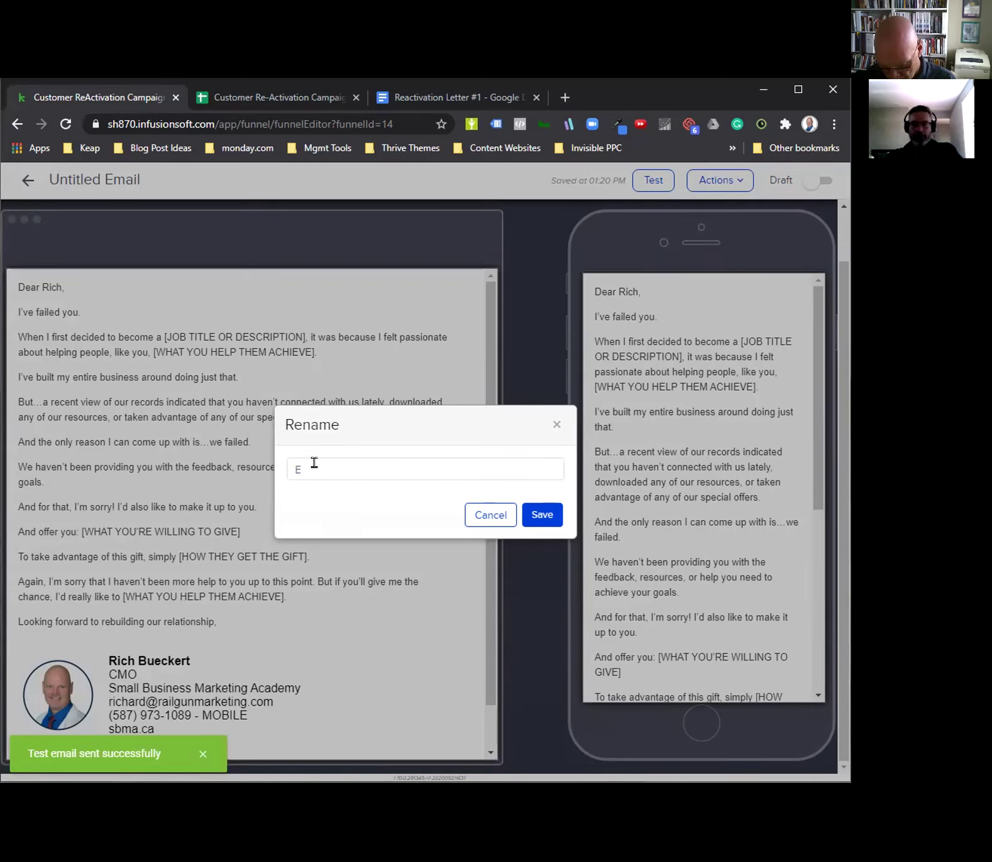
type("mail 1")
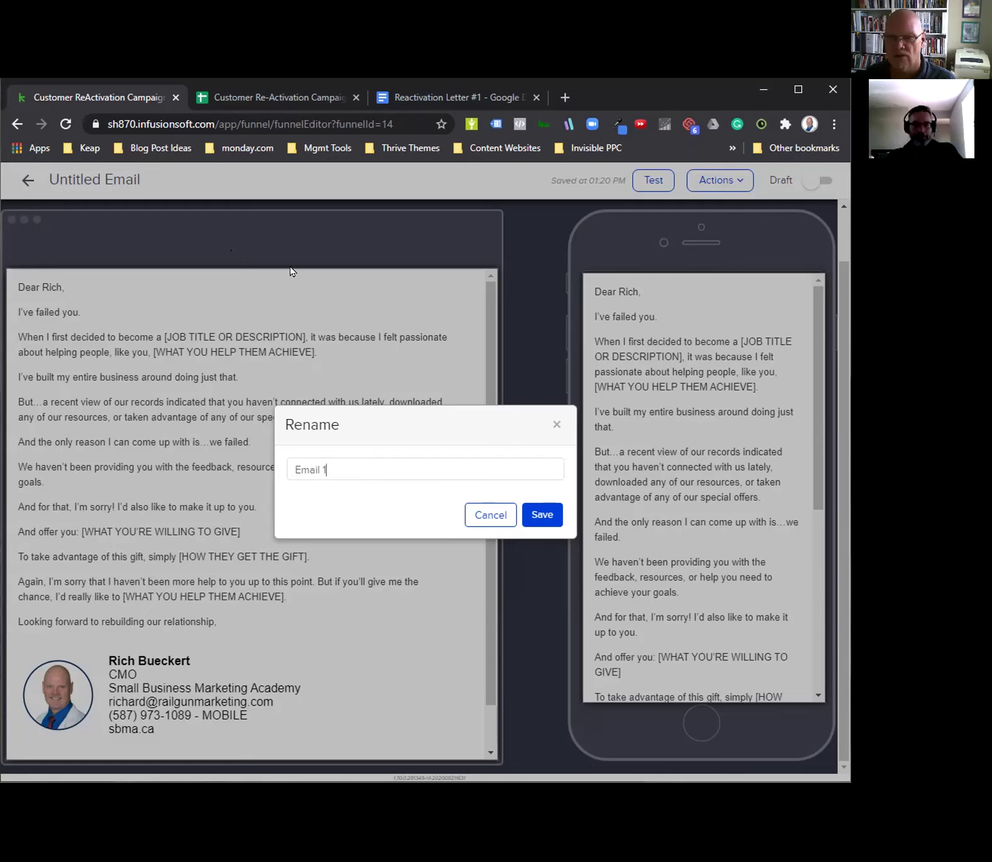
left_click(538, 517)
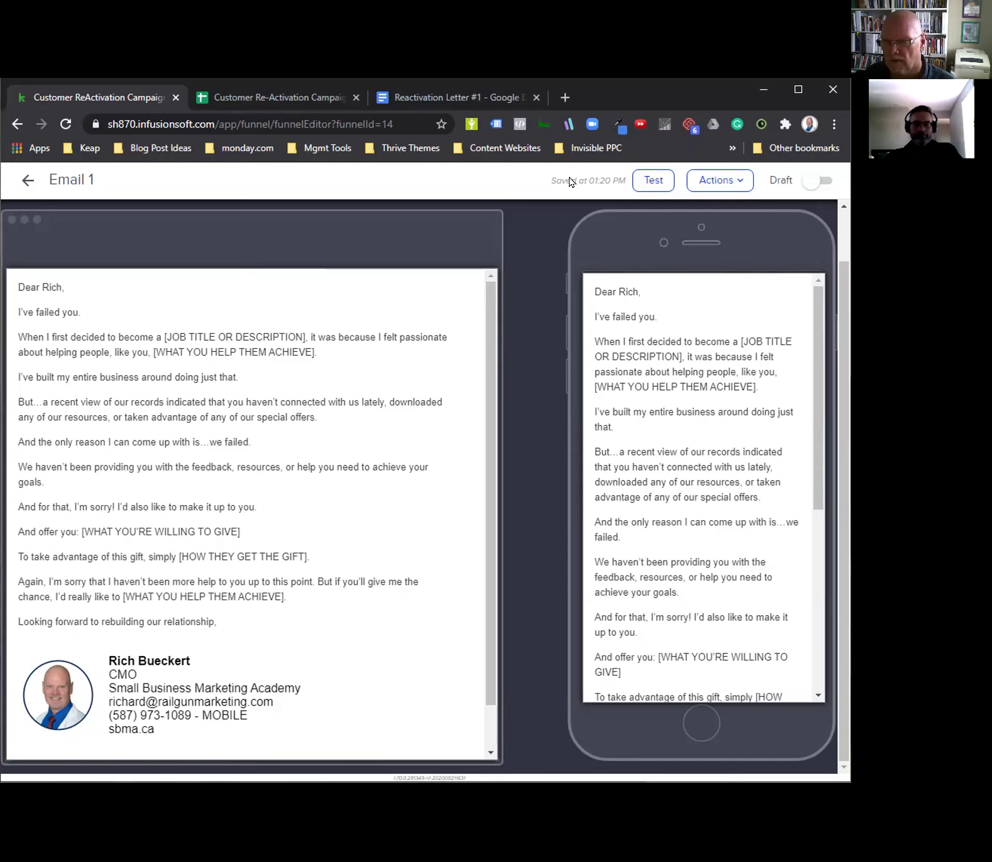
Return to the email sequence and reopen Email 1 for editing
left_click(25, 180)
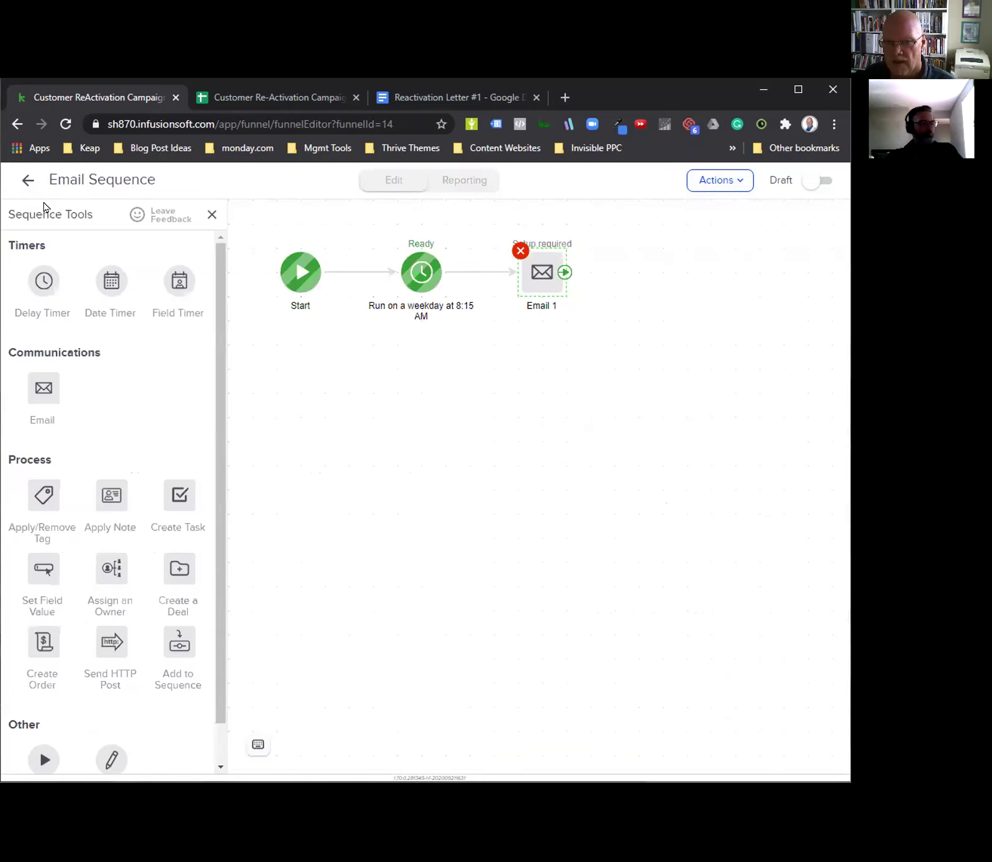
scroll(102, 619, "down", 1)
scroll(103, 622, "up", 1)
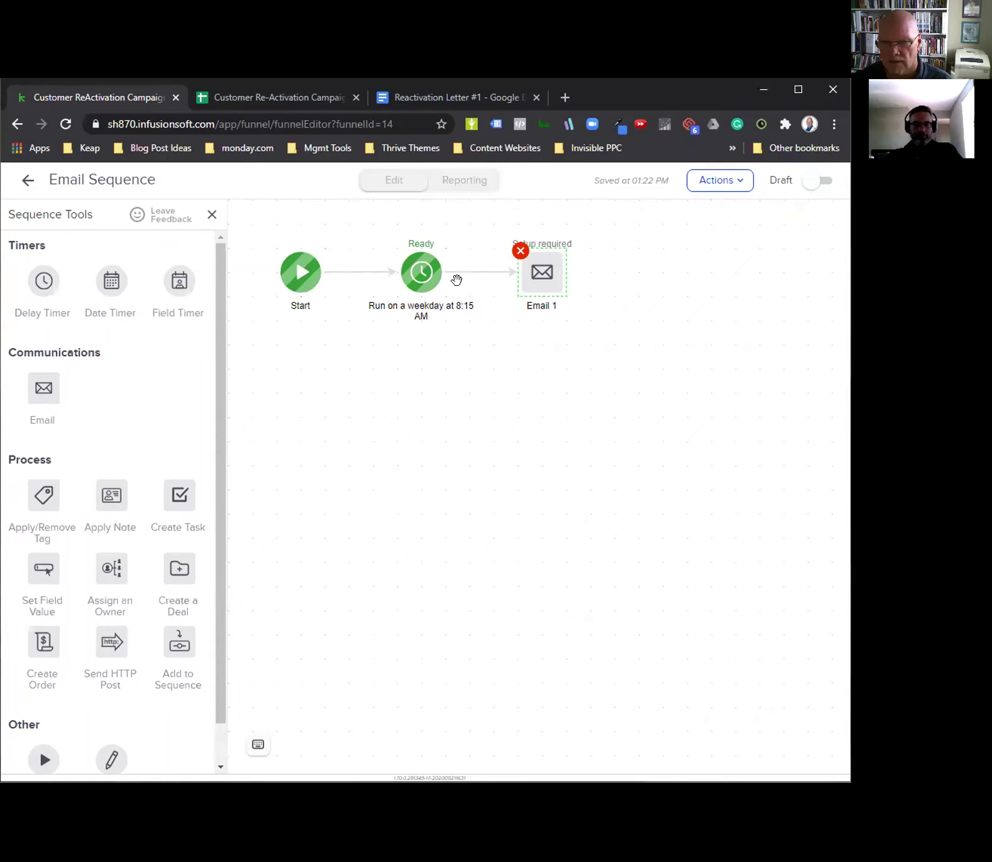
left_click(540, 289)
left_click(582, 308)
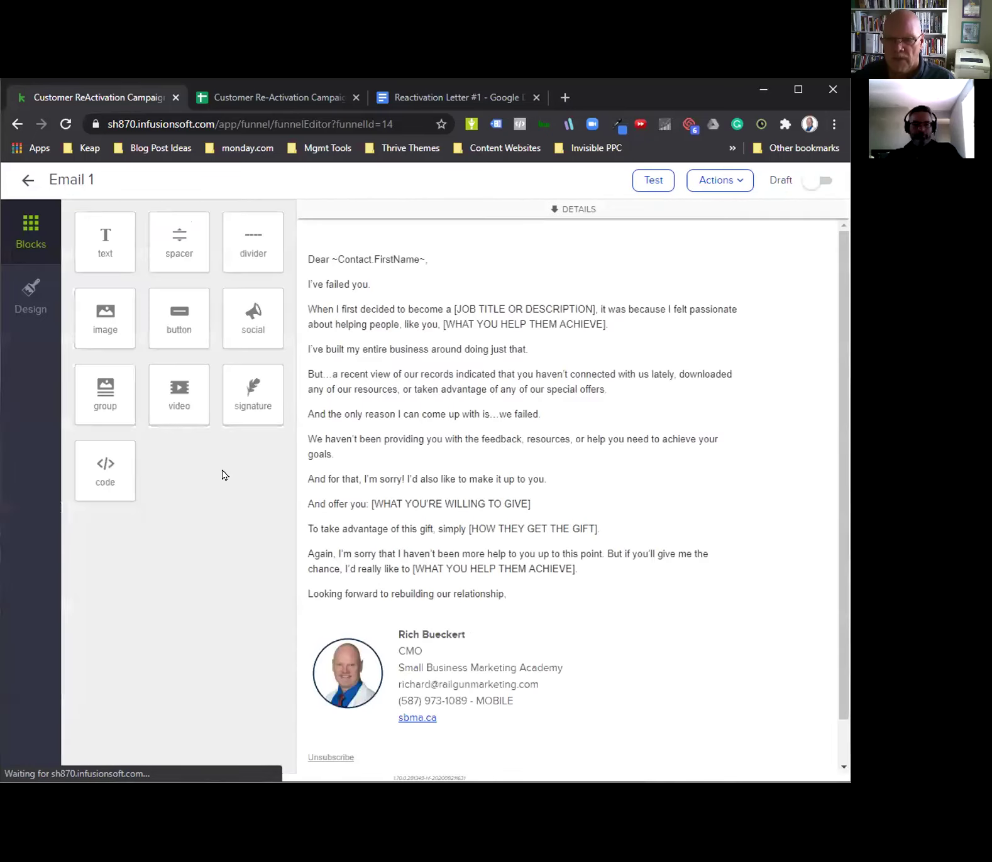
Try assigning the signature block to The Contact's Owner, and switch it back to the email's sender
left_click(421, 690)
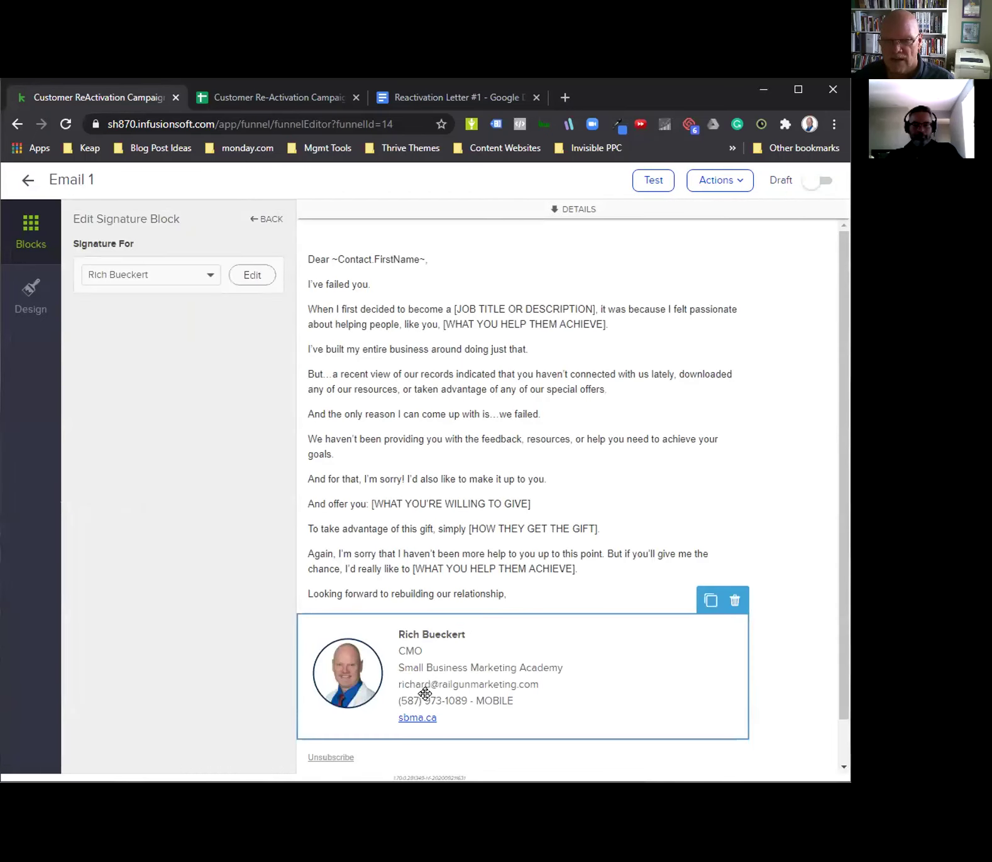
left_click(211, 274)
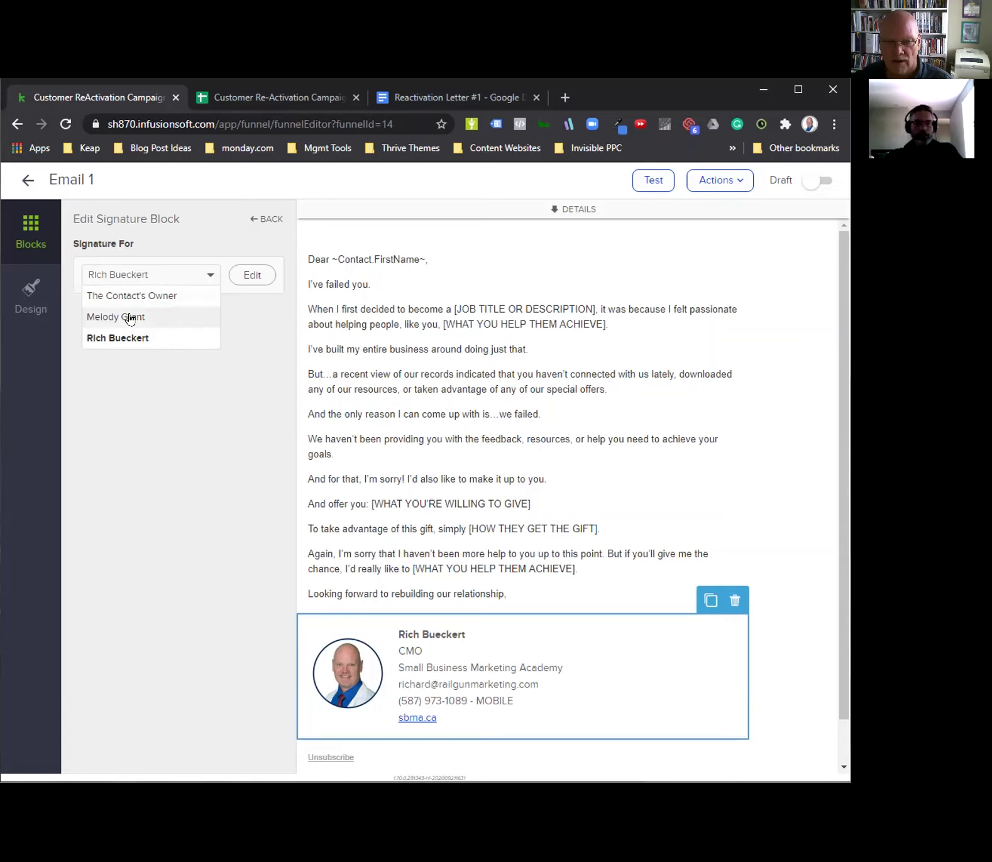
left_click(398, 674)
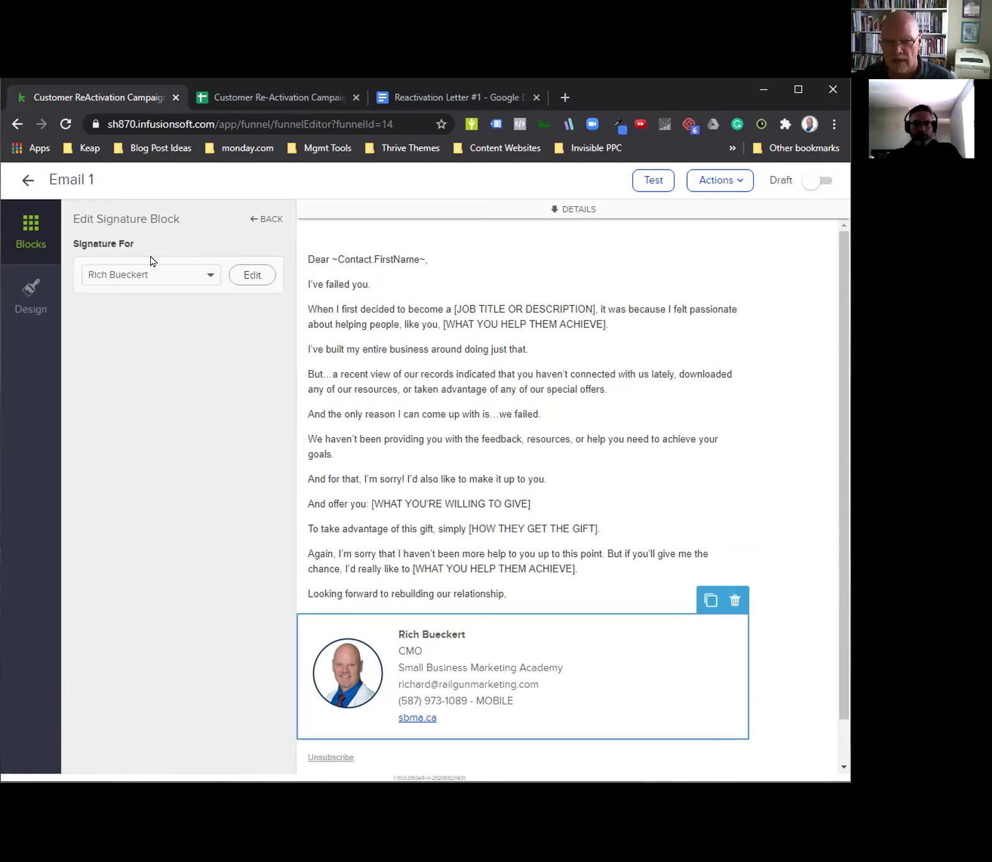
left_click(211, 275)
left_click(110, 294)
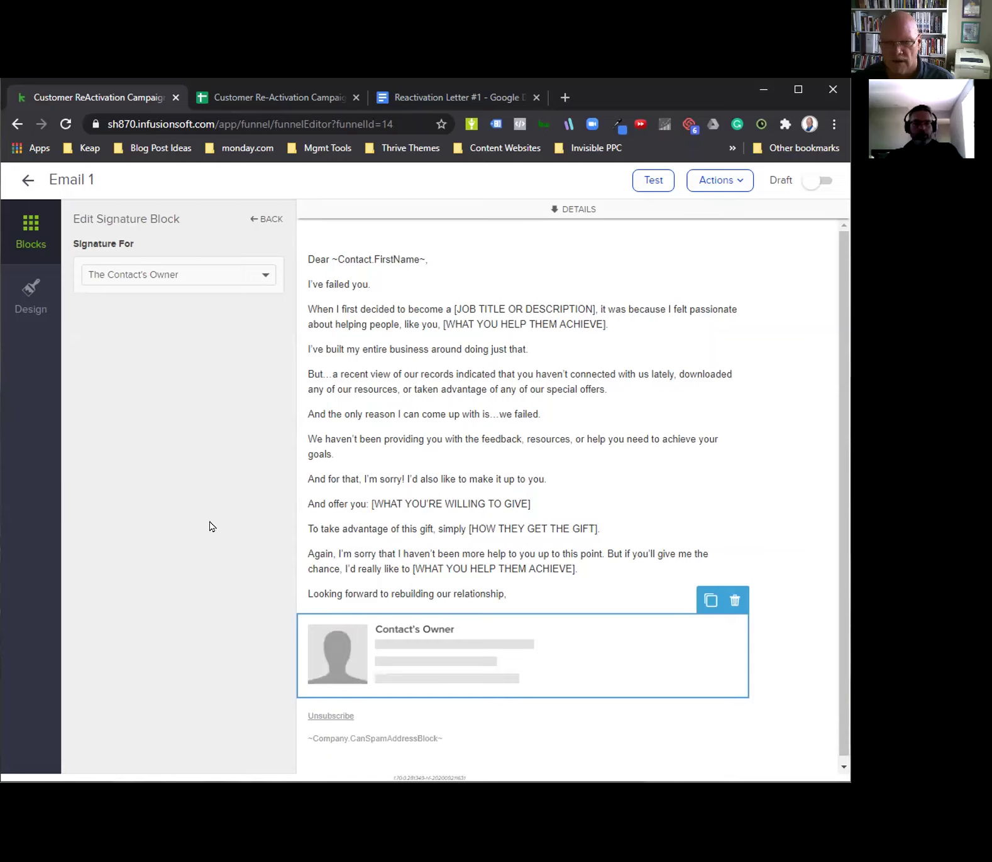
left_click(263, 276)
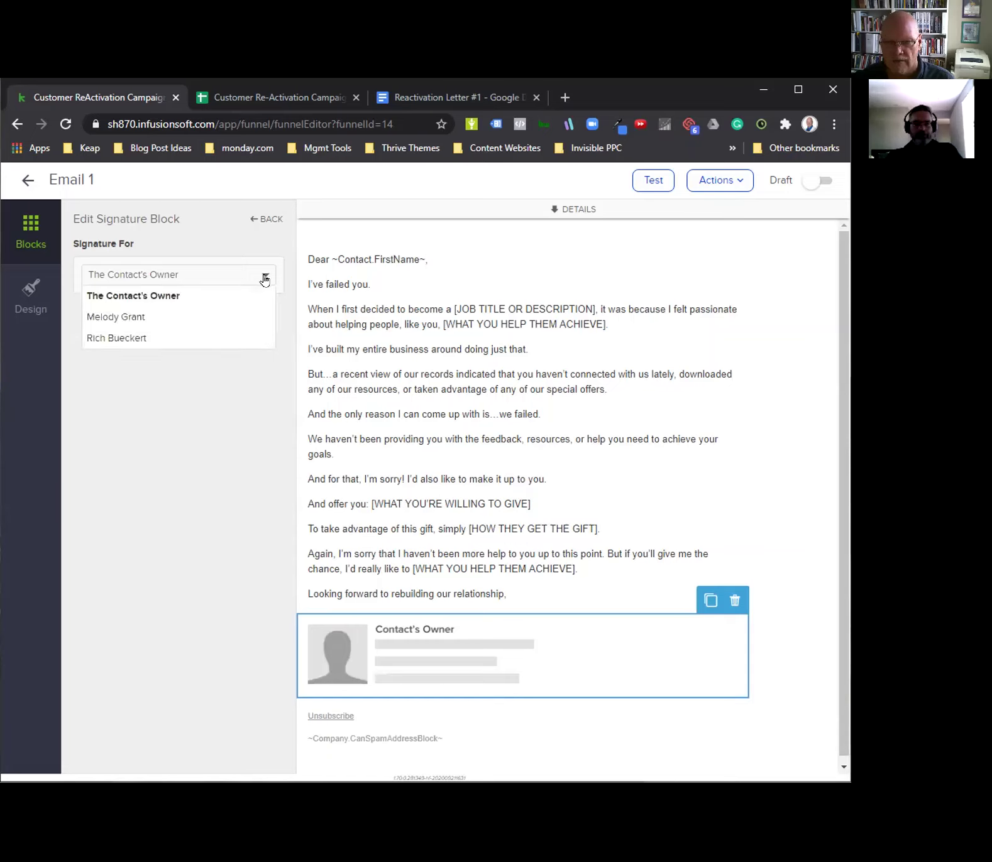
left_click(132, 340)
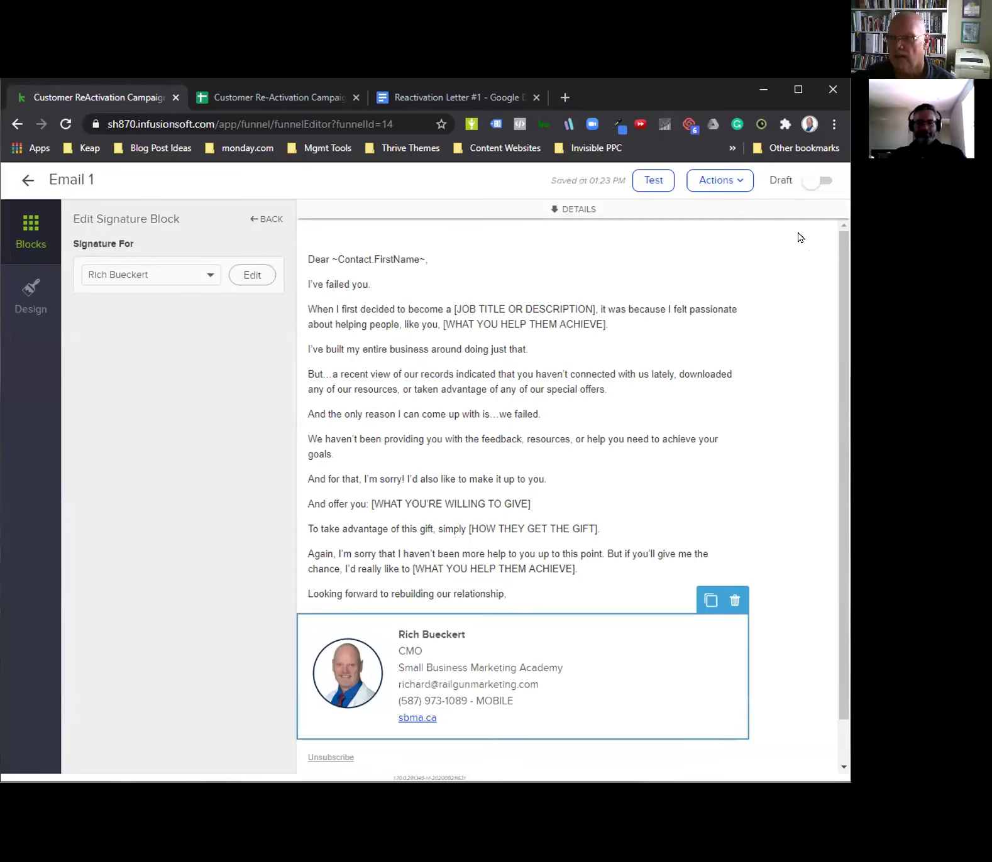
Mark Email 1 as Ready and return to the email sequence
left_click(809, 183)
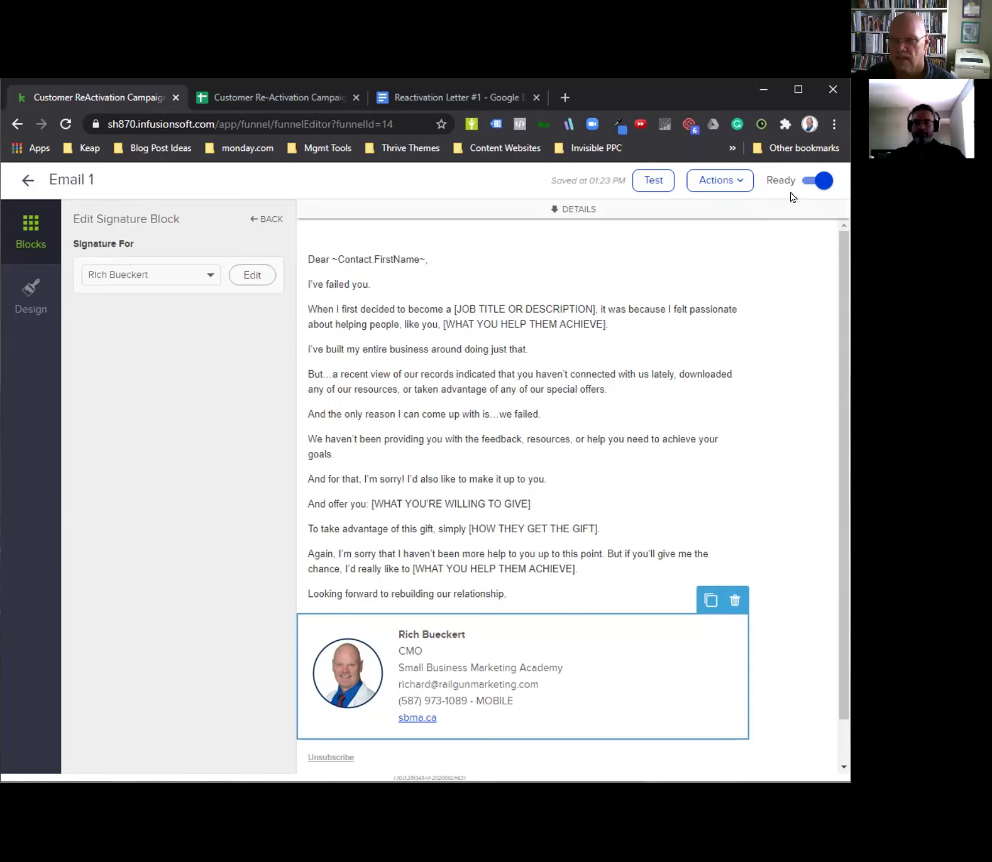
left_click(26, 182)
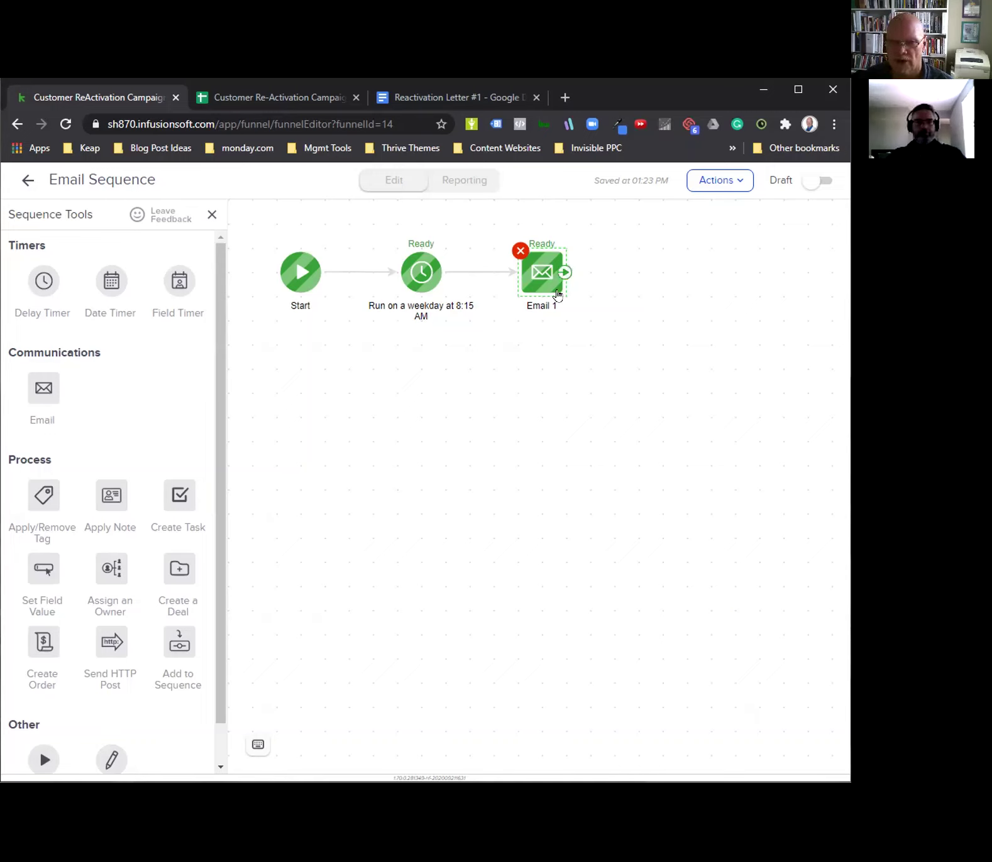
left_click(817, 181)
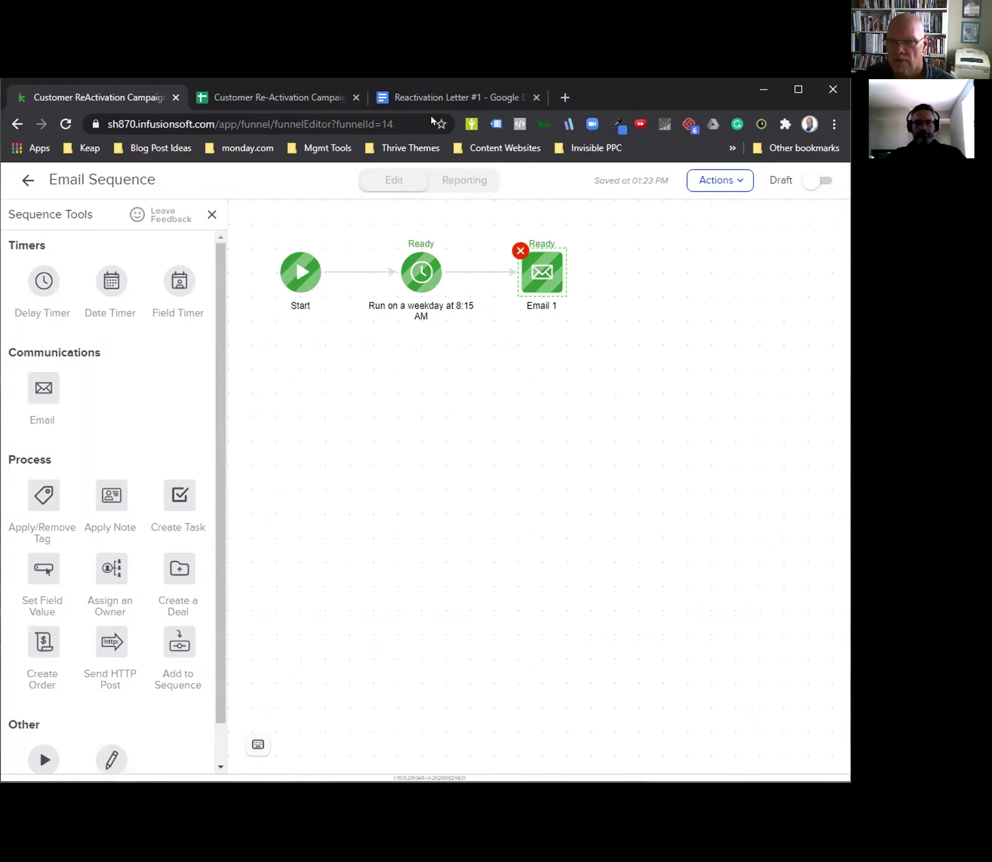
Open Reactivation Letter #2 from the Email Letter #2 link in the campaign spreadsheet and check its send timing
left_click(271, 100)
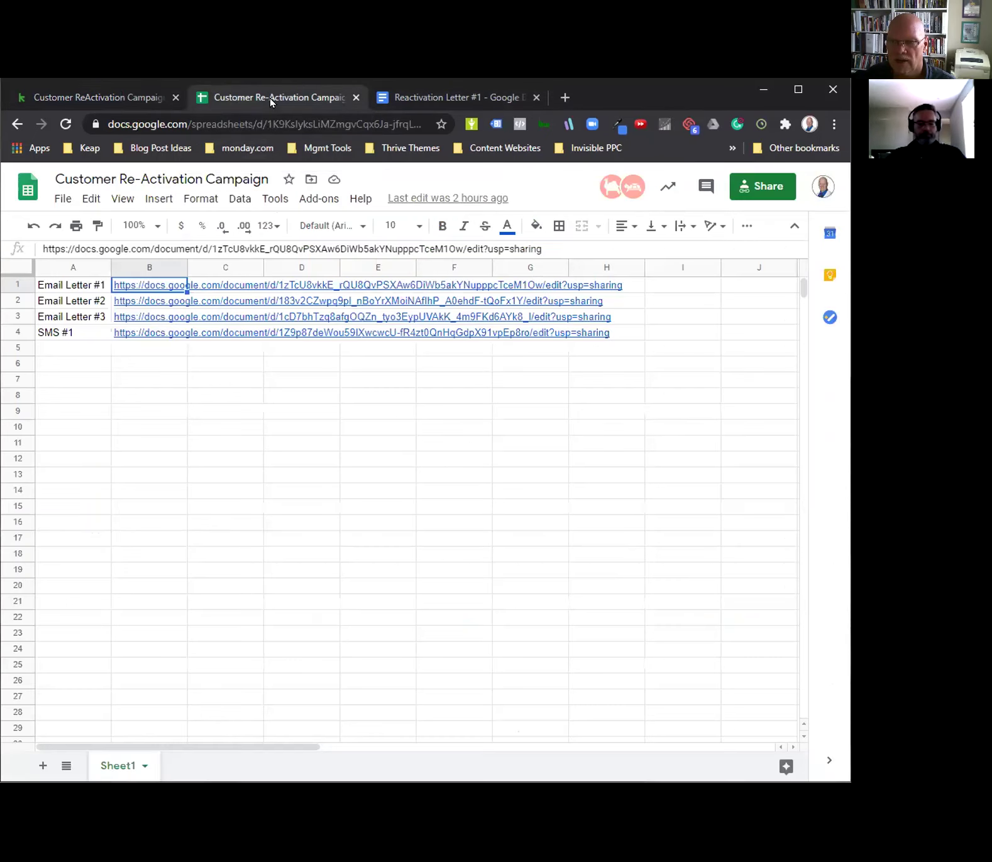
left_click(124, 303)
left_click(164, 328)
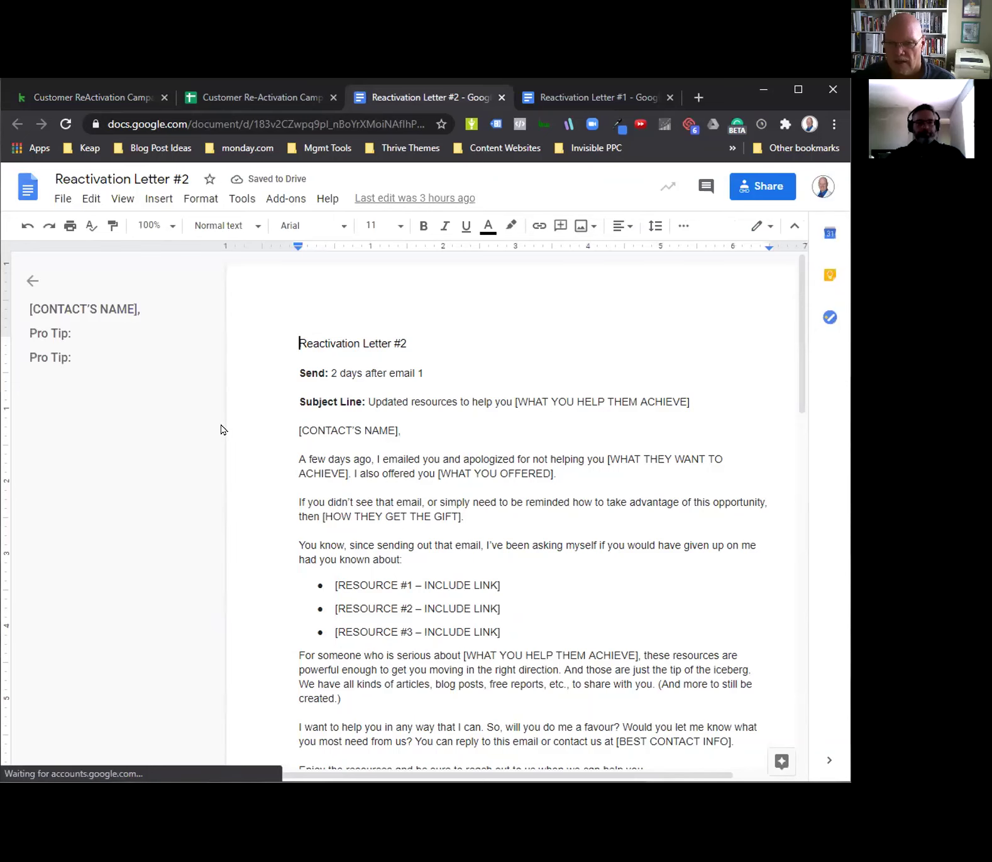
scroll(220, 430, "down", 3)
scroll(221, 430, "up", 2)
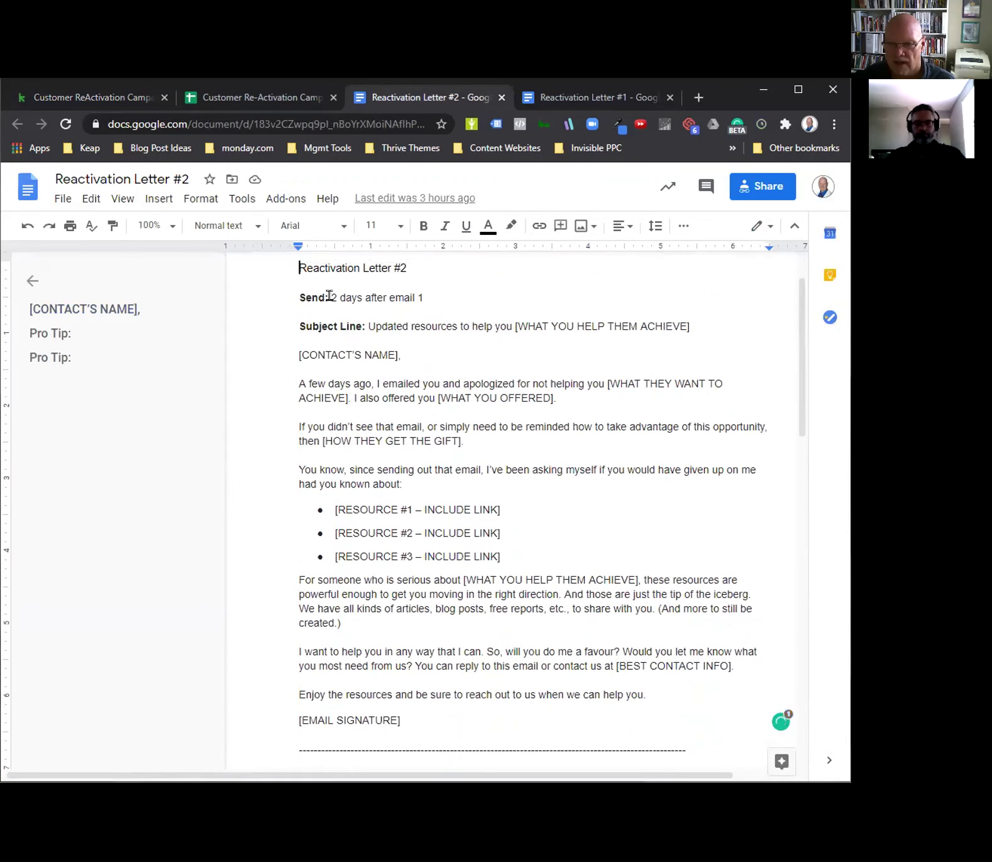
left_click_drag(330, 298, 428, 298)
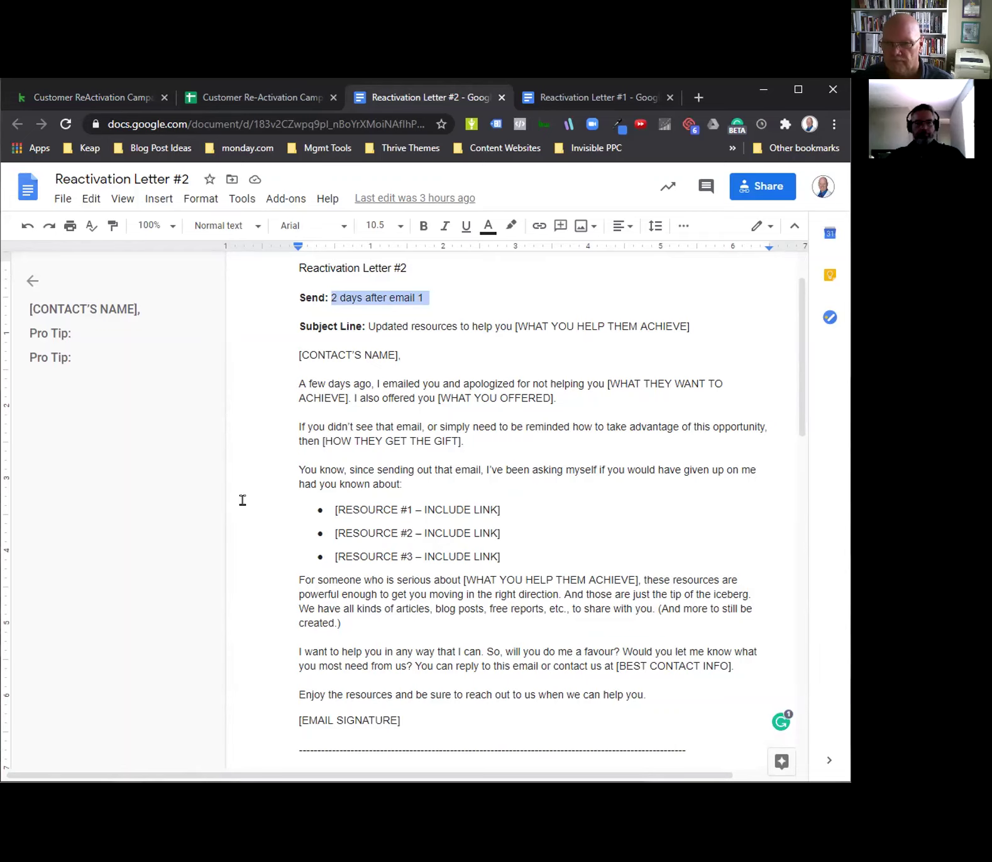
Add a delay timer directly after Email 1 in the Keap email sequence and open its configuration
left_click(94, 105)
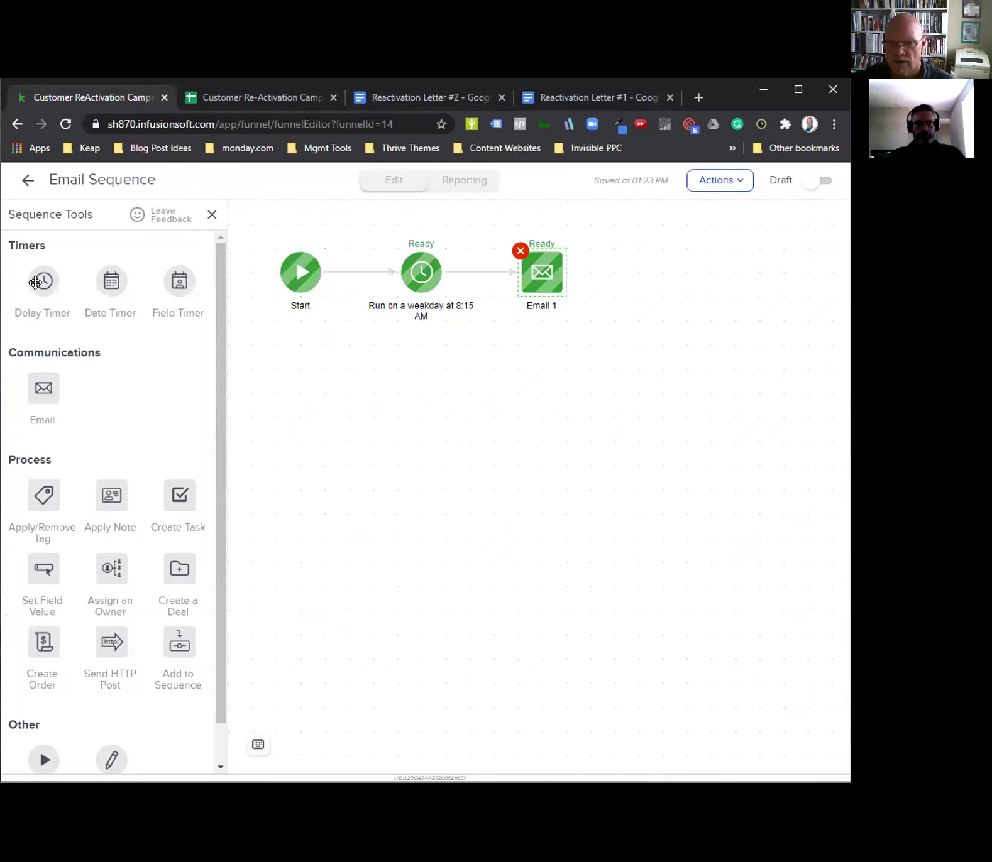
left_click_drag(35, 283, 659, 270)
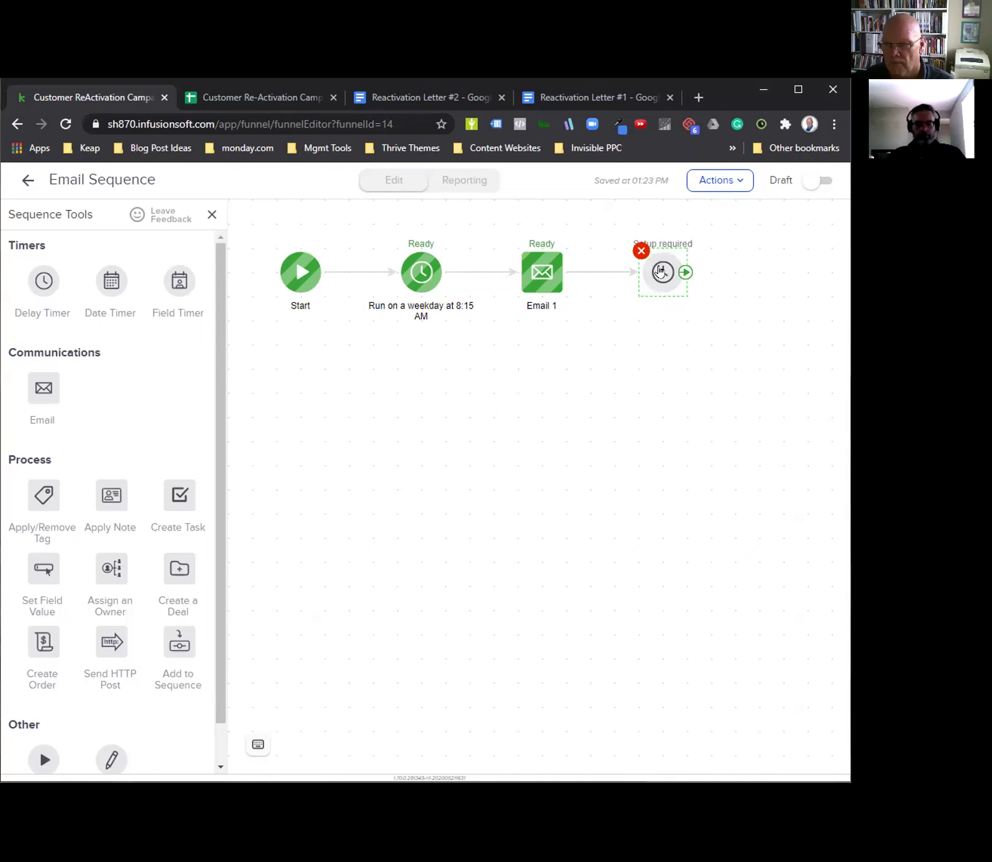
left_click(659, 270)
left_click(722, 290)
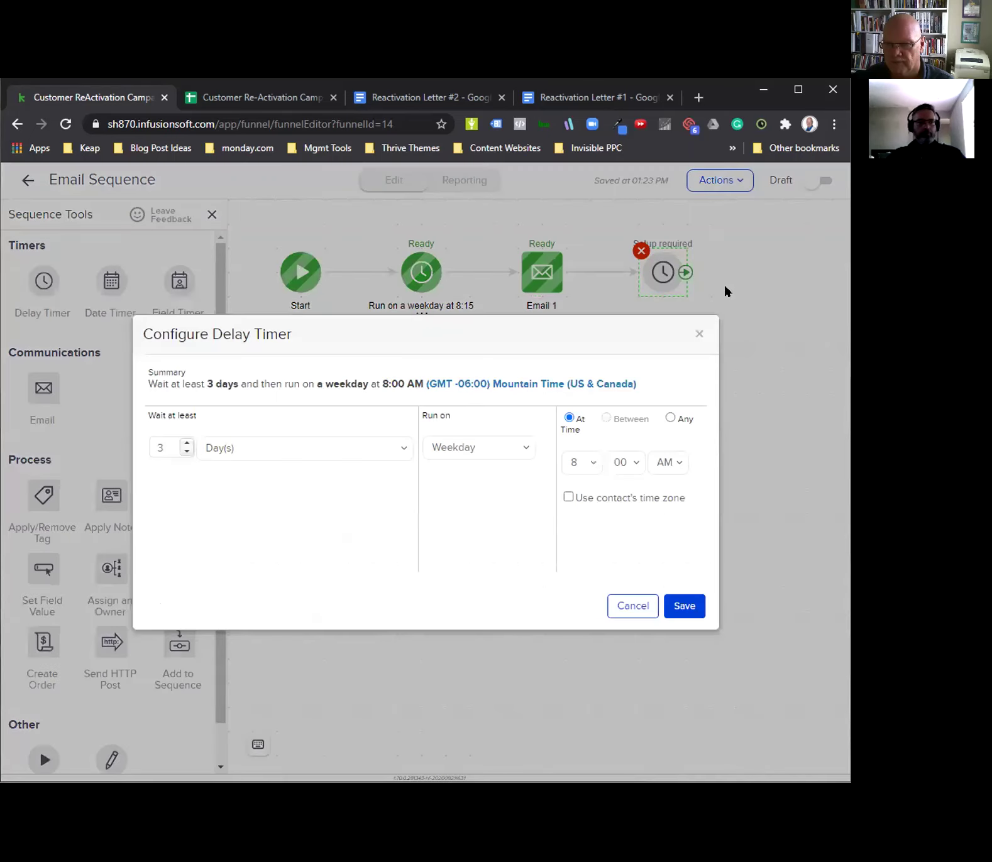
Configure the delay timer to wait at least 2 days, run on a weekday at 2:45 PM in the contact's time zone, and save it
left_click(186, 451)
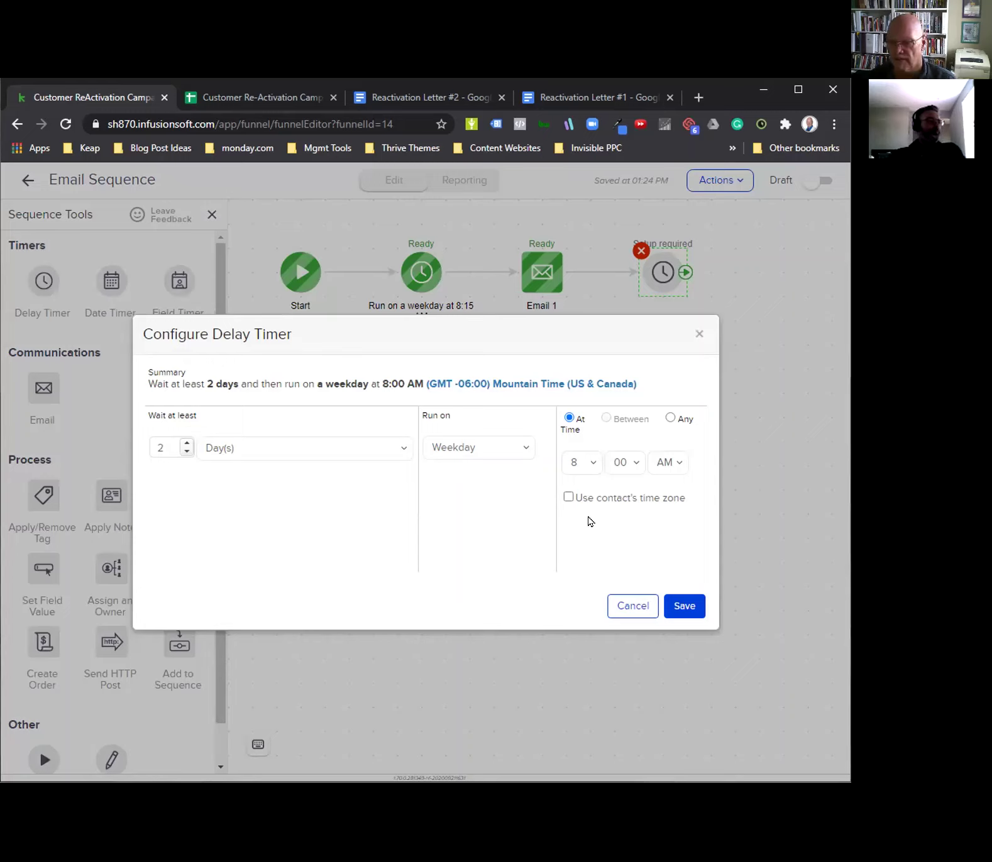
left_click(588, 463)
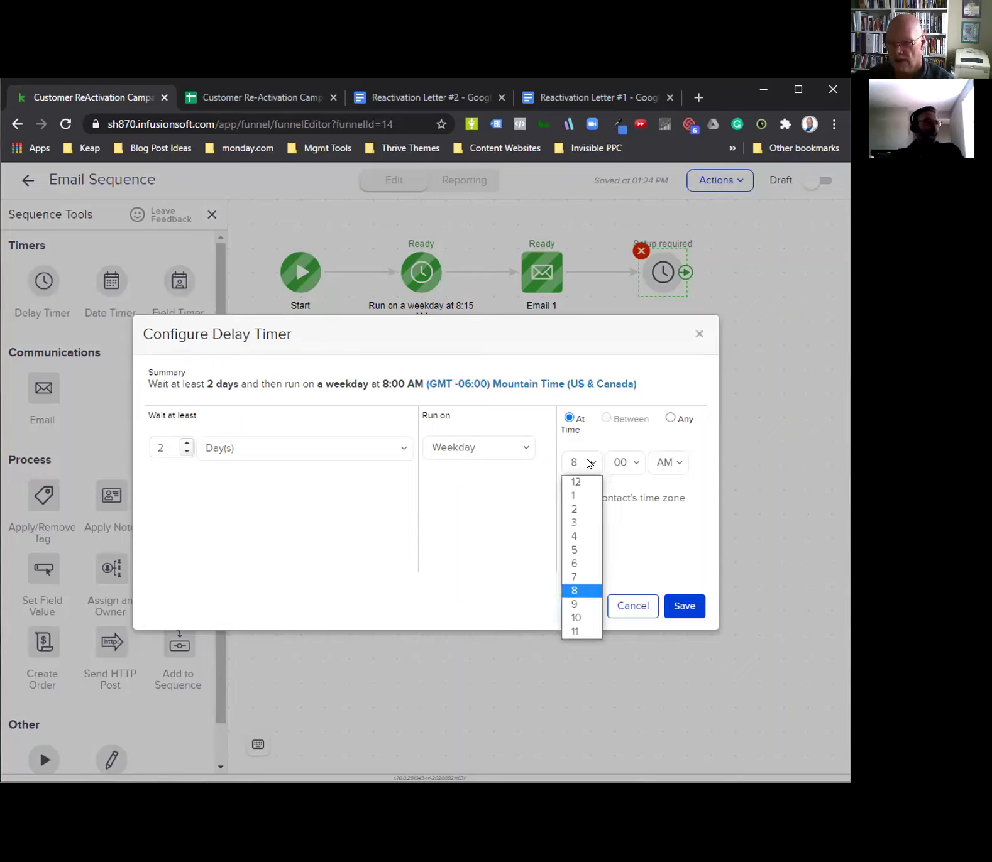
left_click(579, 508)
left_click(621, 469)
left_click(625, 503)
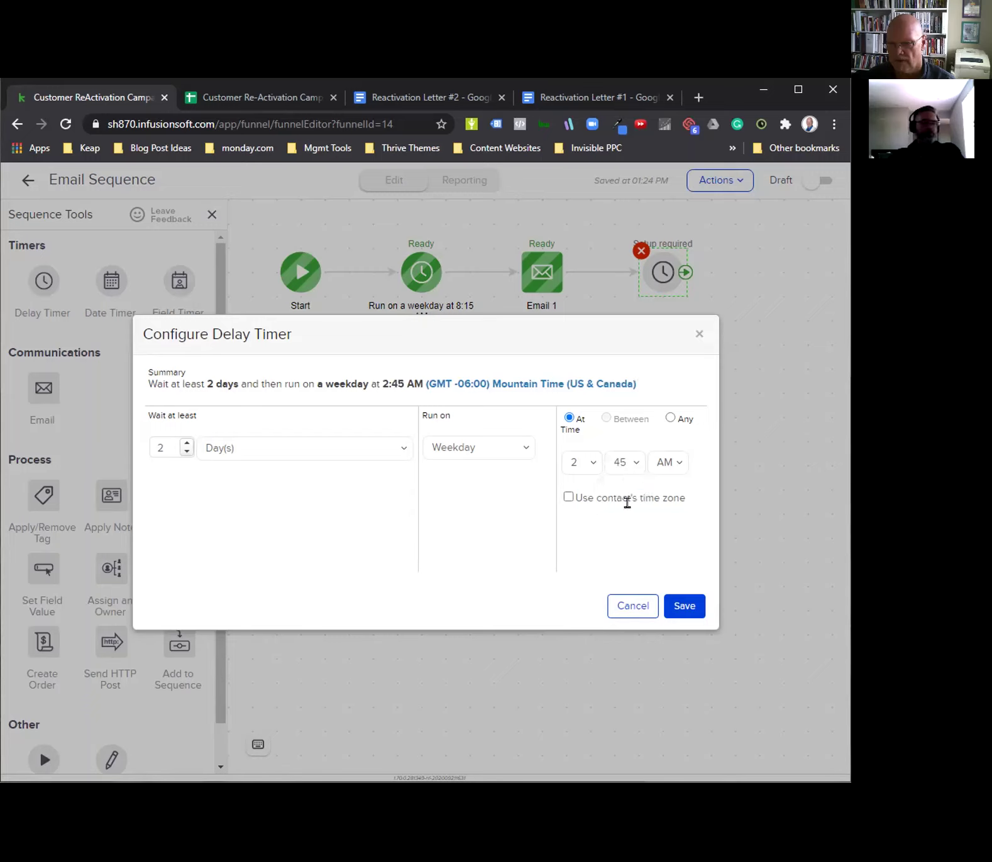
left_click(660, 470)
left_click(661, 497)
left_click(568, 497)
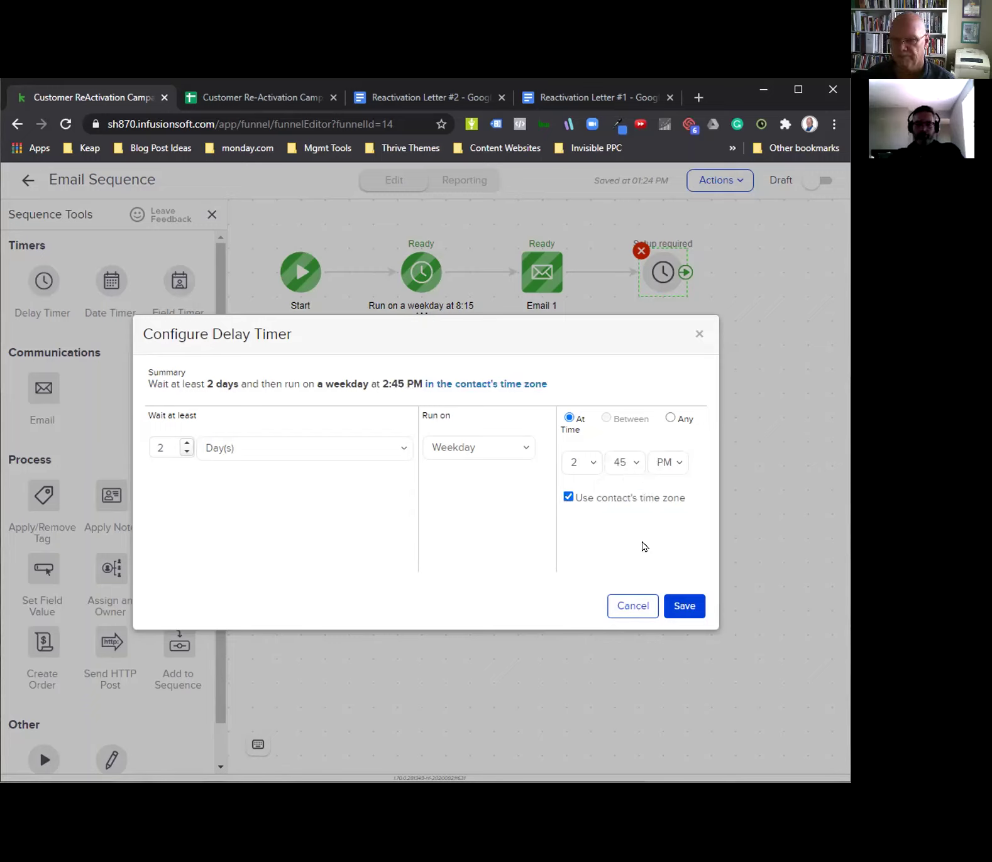
left_click(683, 605)
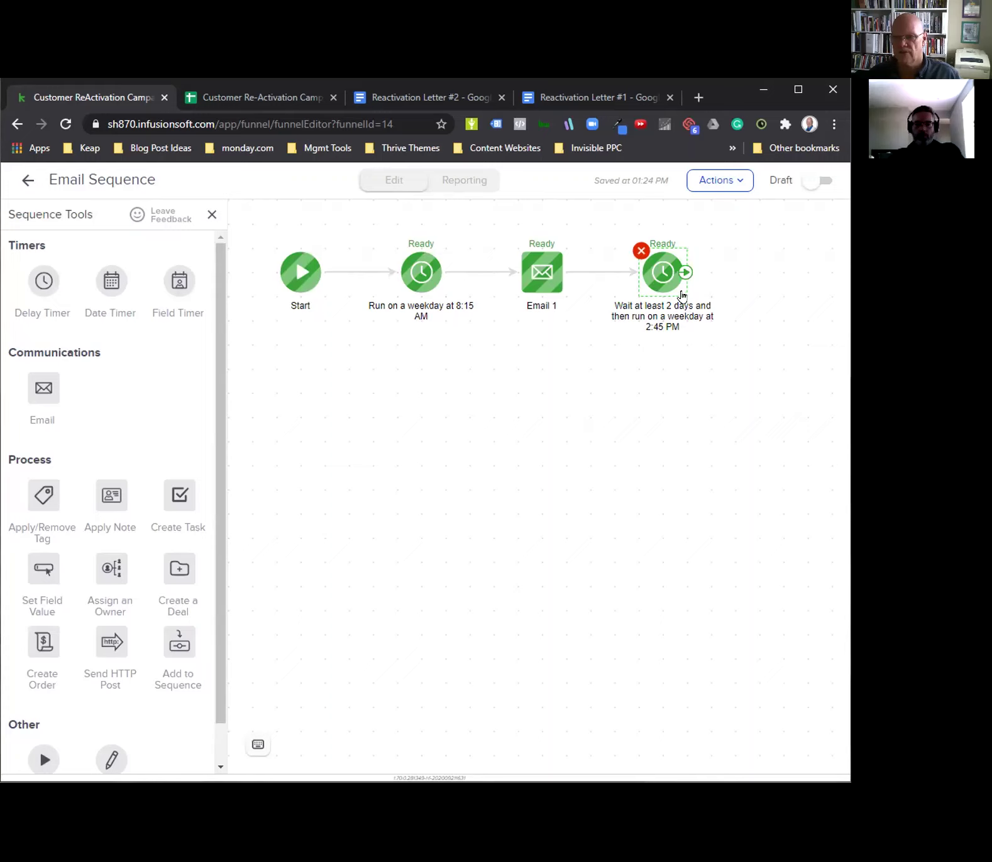
Duplicate Email 1, place the copy after the 2-day delay timer, and connect the timer to it
left_click_drag(26, 390, 762, 259)
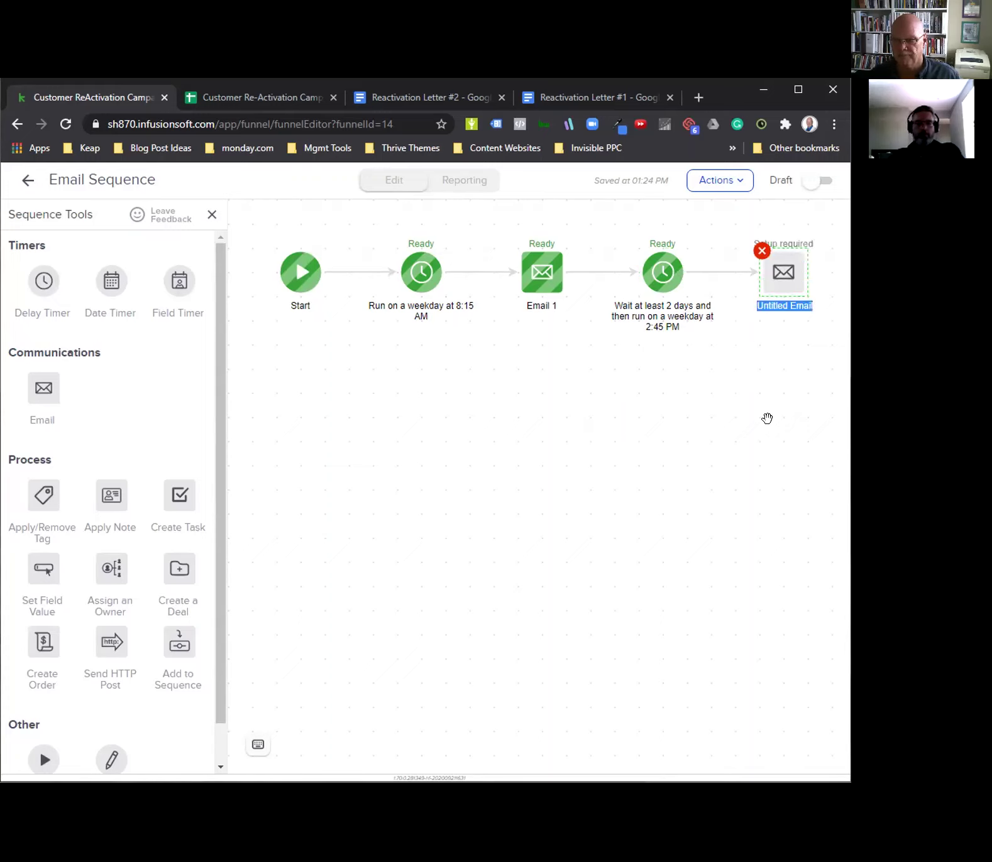
left_click(762, 252)
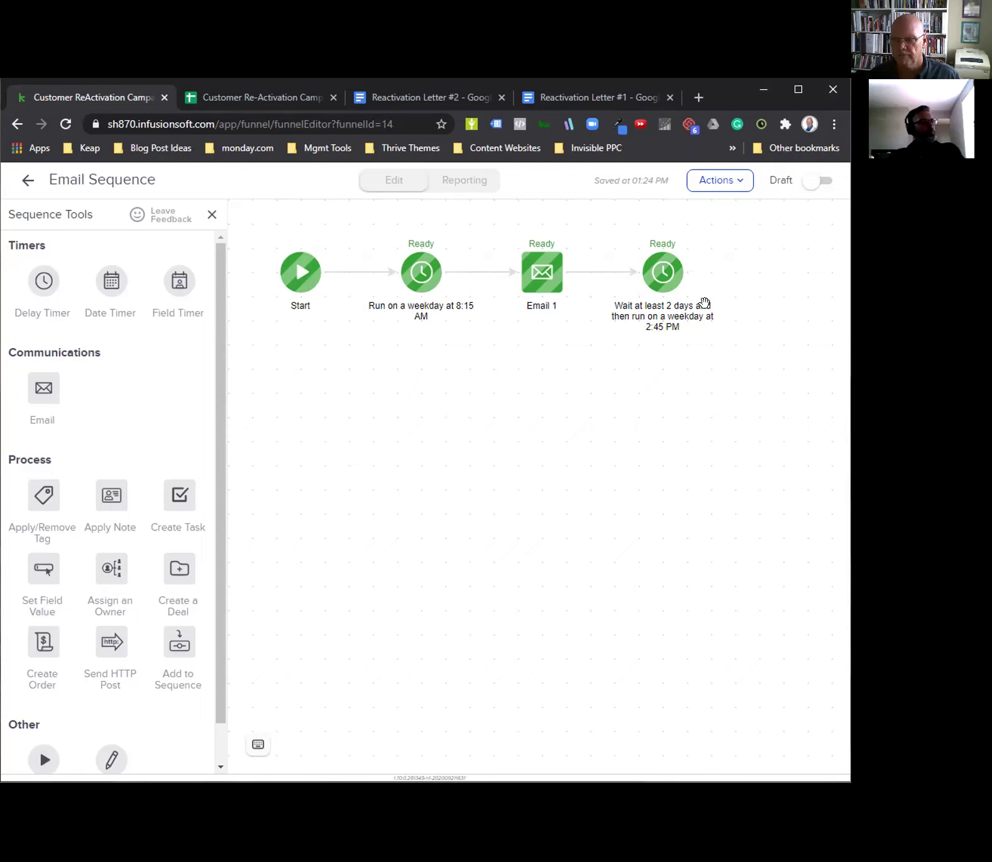
left_click(538, 285)
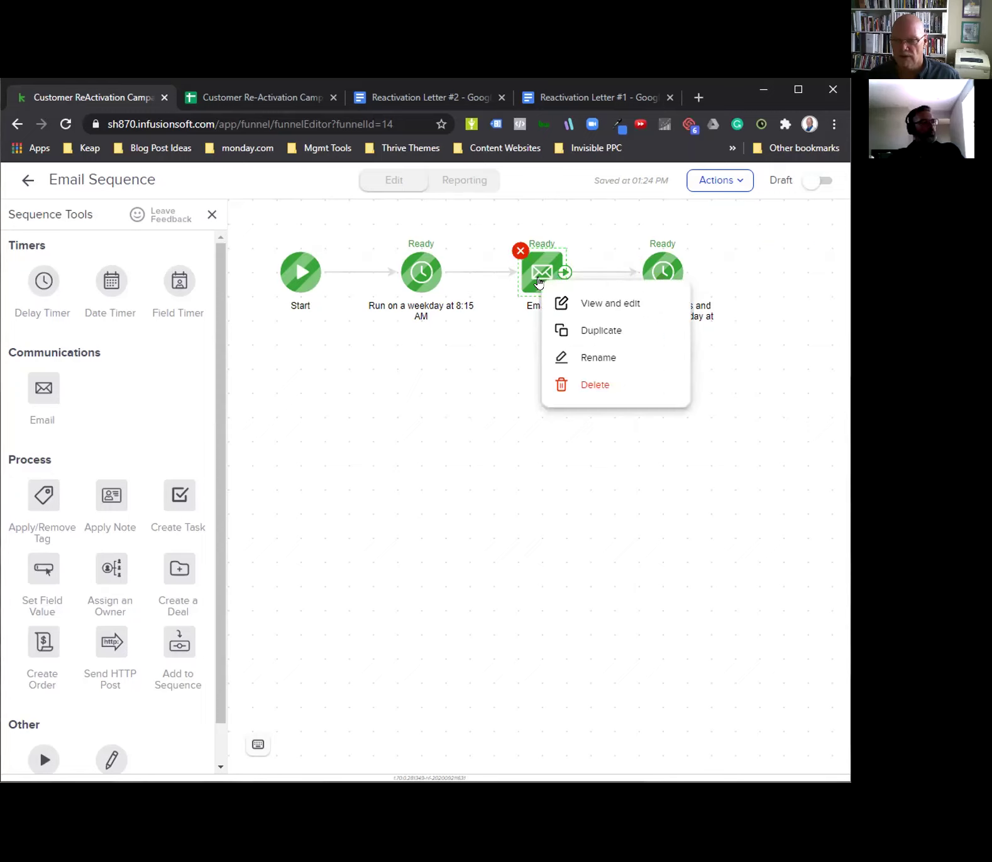
left_click(603, 332)
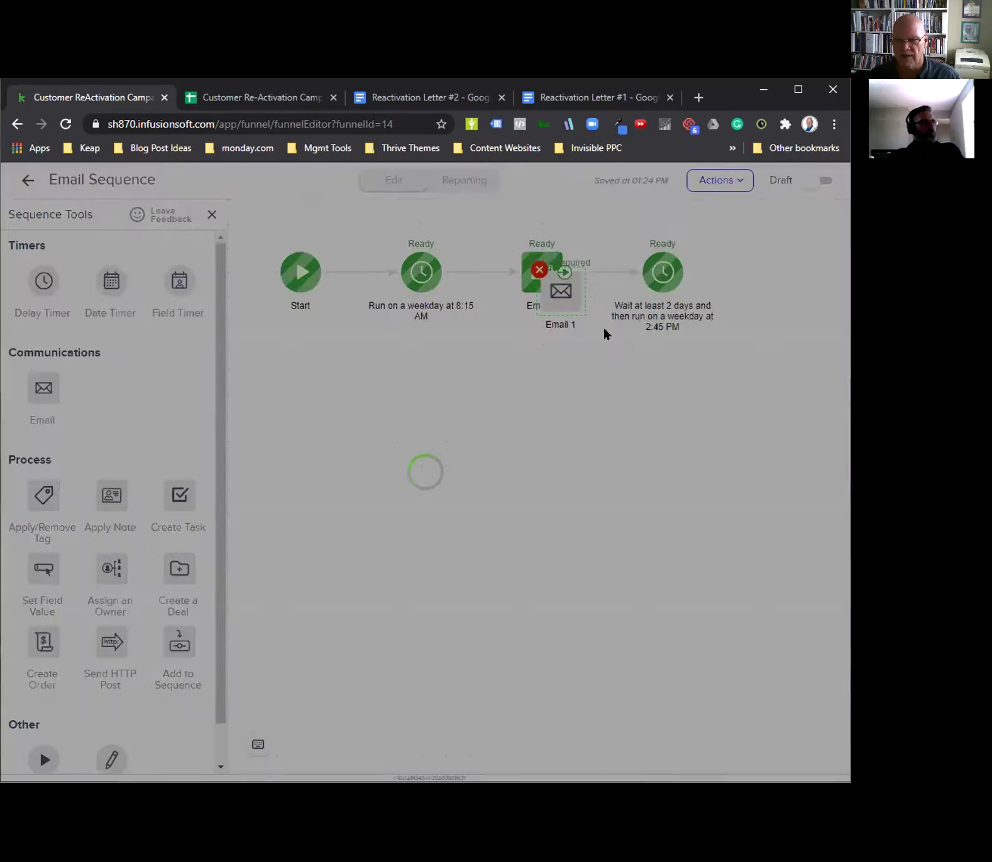
left_click_drag(575, 302, 772, 277)
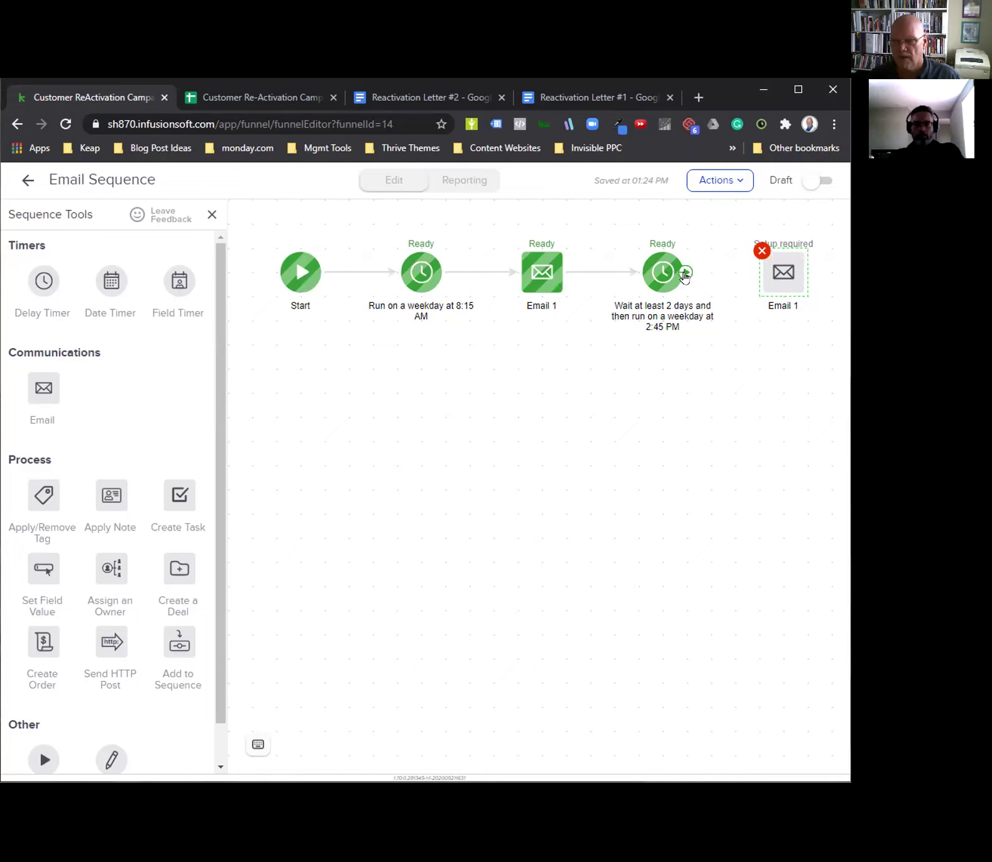
left_click_drag(684, 275, 783, 275)
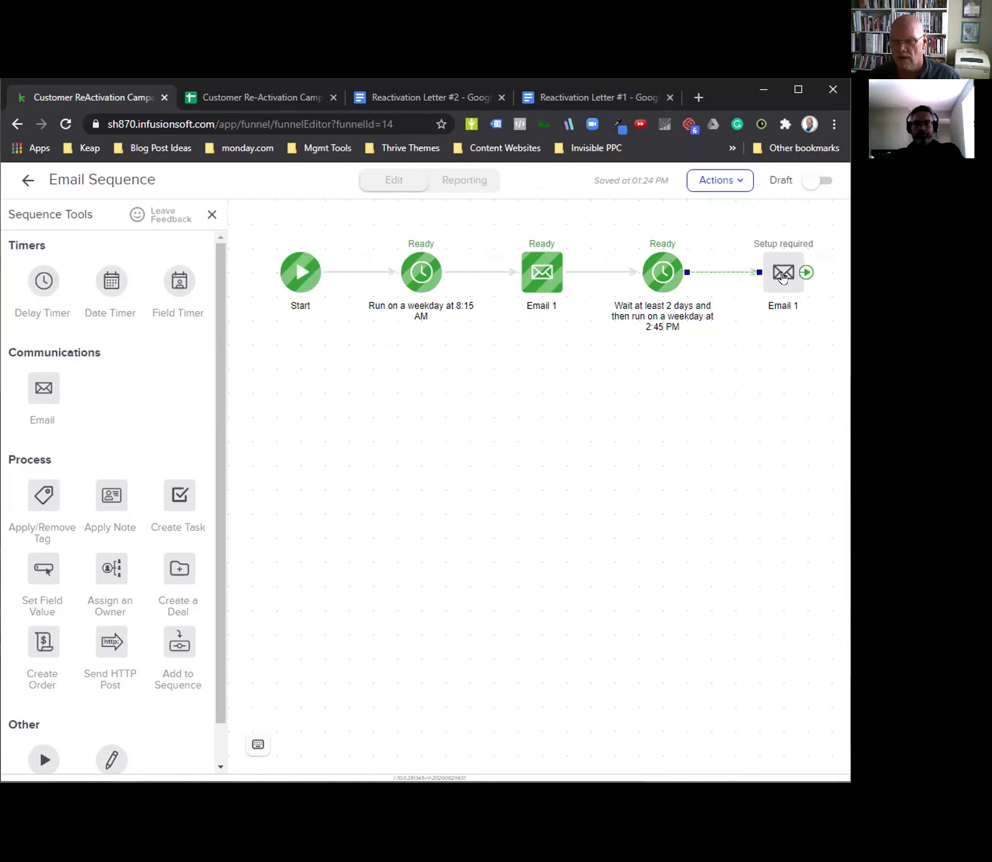
Open the duplicated email and replace its subject with "Updated resources to help you [WHAT YOU HELP THEM ACHIEVE]" copied from Reactivation Letter #2
left_click(782, 276)
left_click(763, 298)
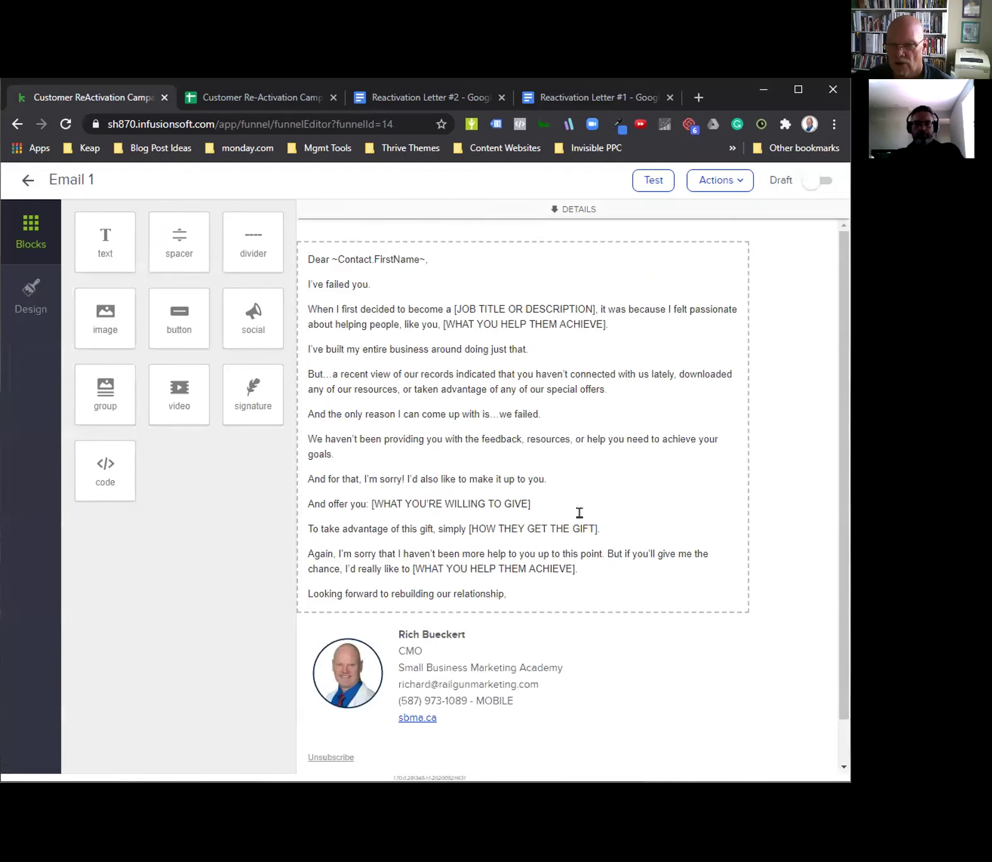
left_click(571, 209)
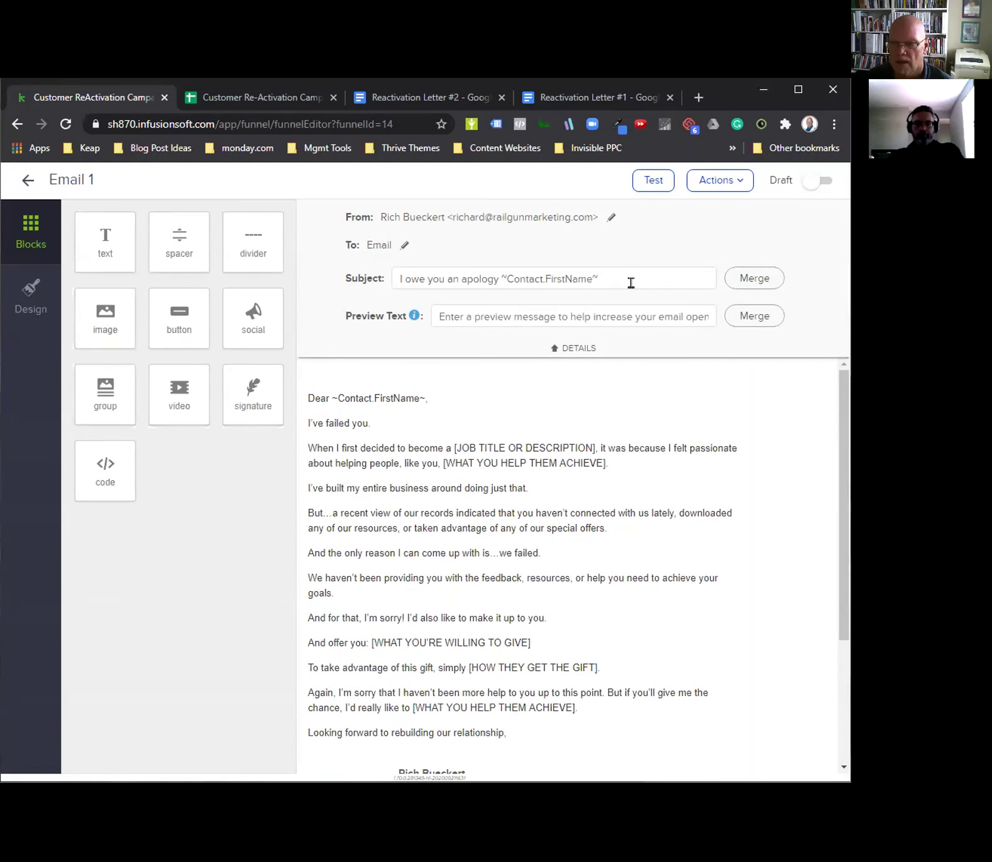
left_click_drag(605, 278, 390, 284)
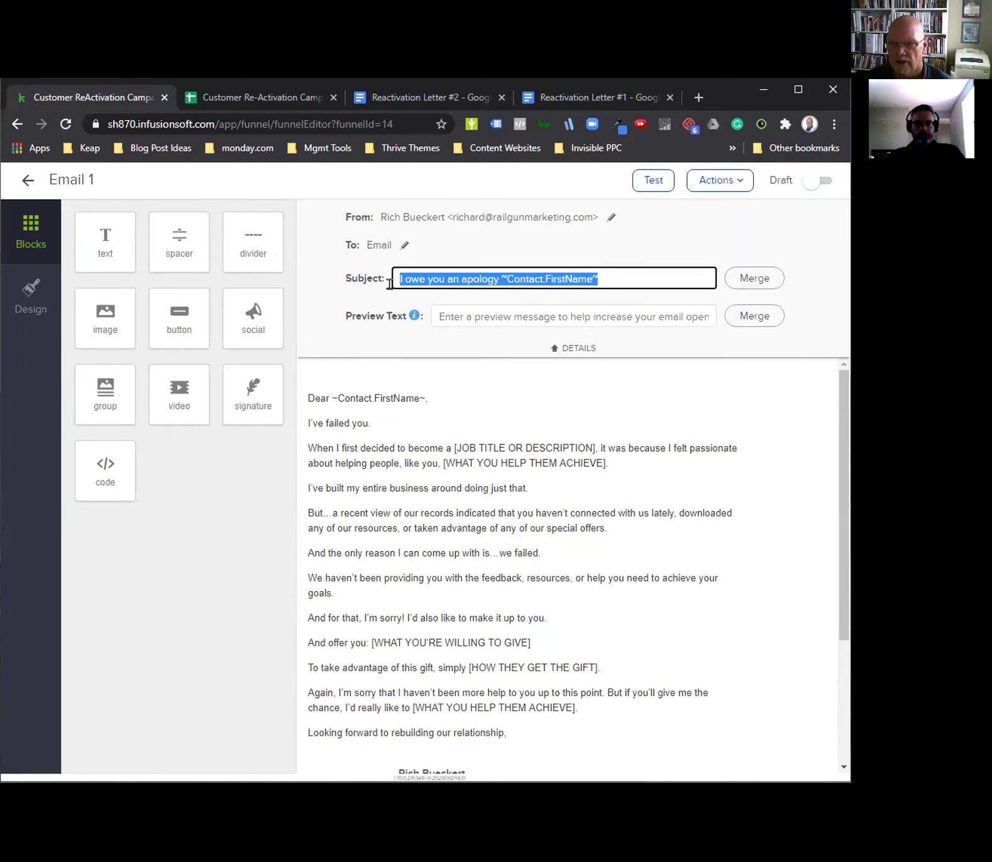
left_click(430, 97)
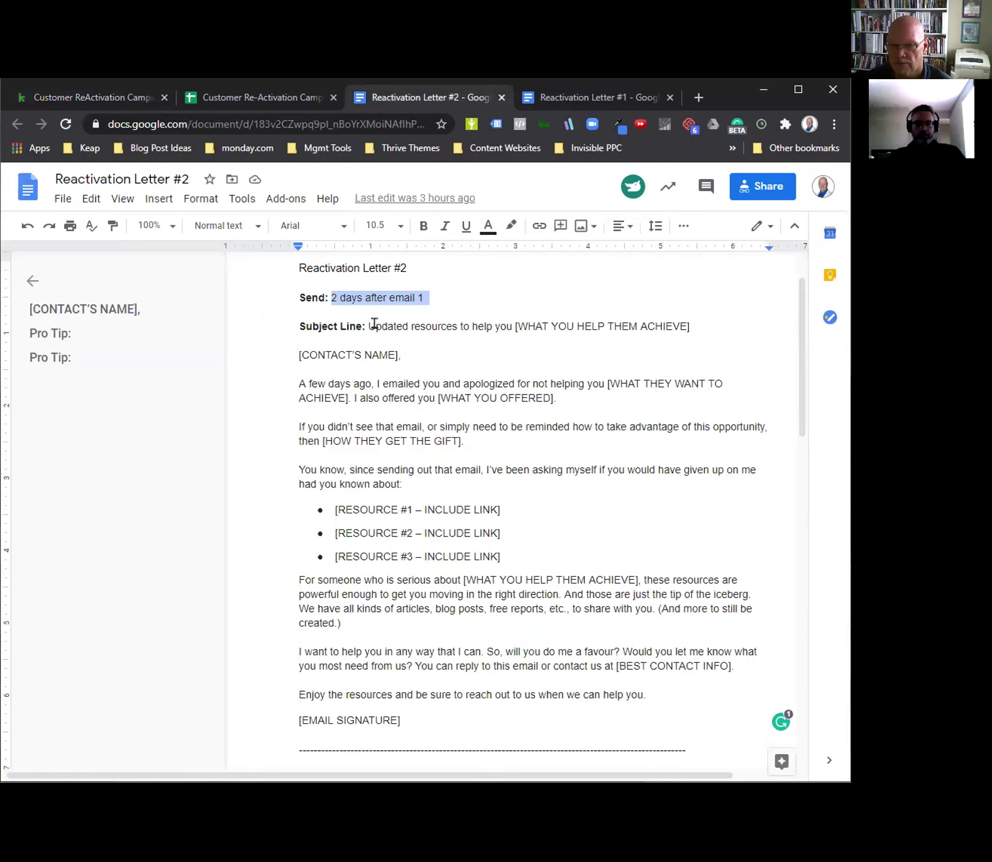
left_click_drag(368, 326, 402, 326)
left_click_drag(477, 325, 689, 325)
key("ctrl+c")
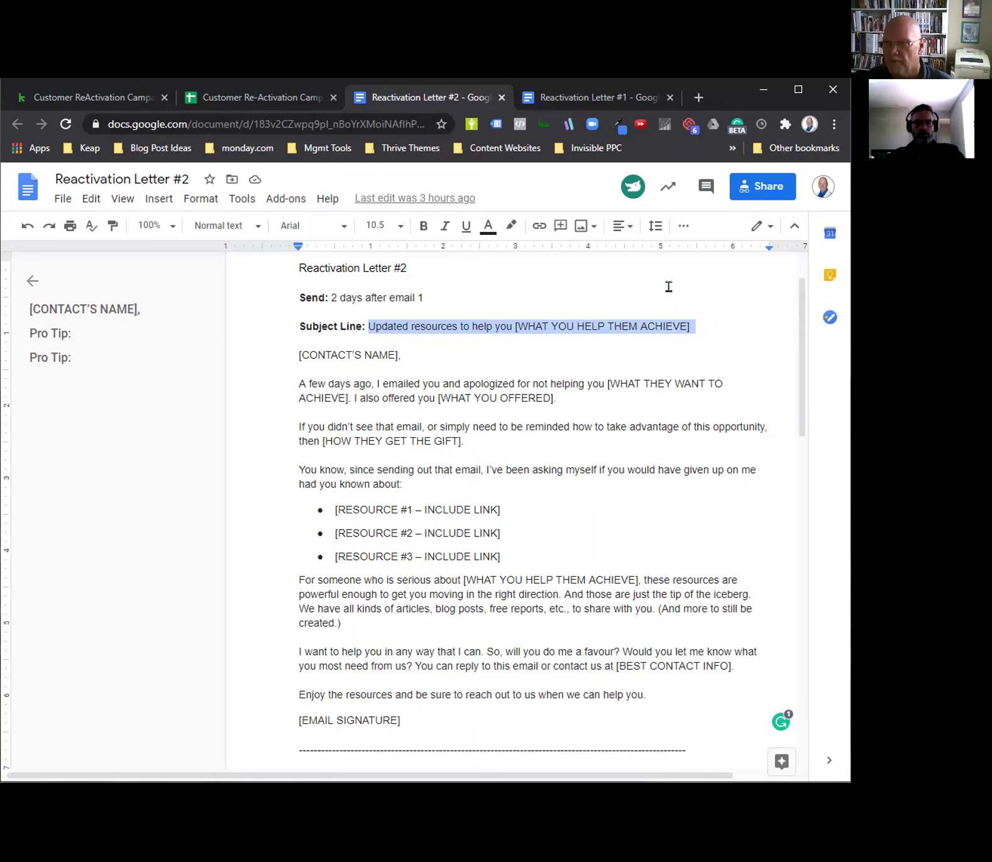
left_click(104, 97)
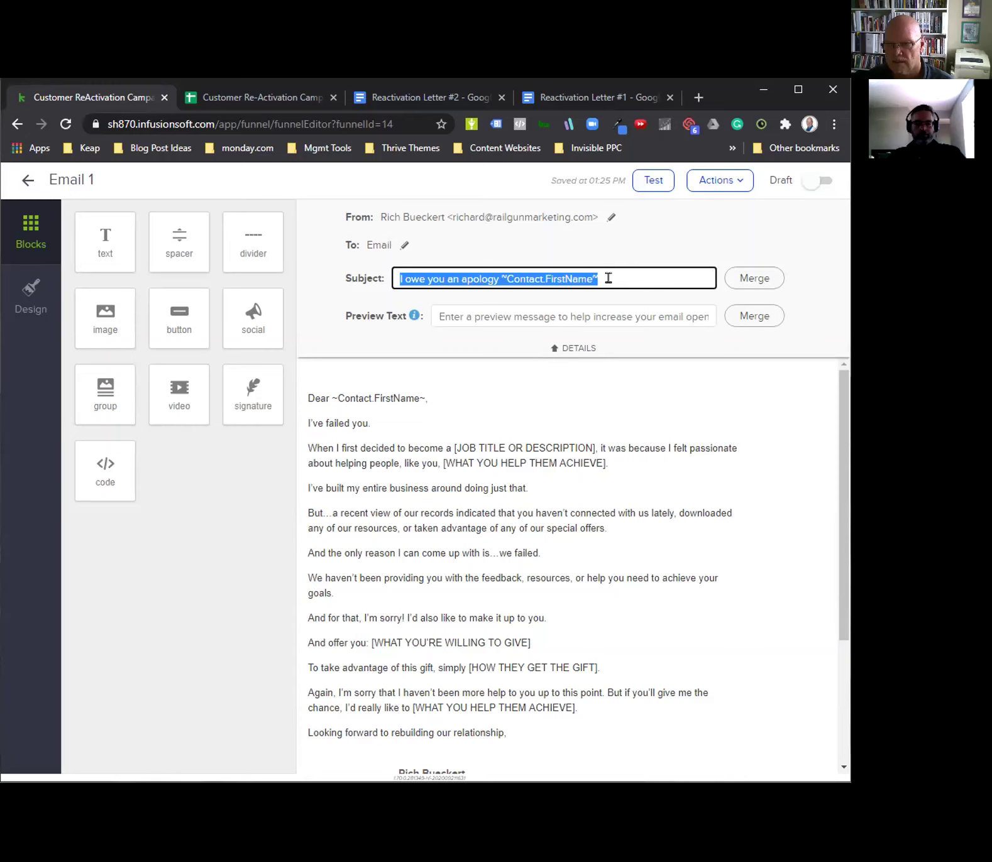
key("ctrl+v")
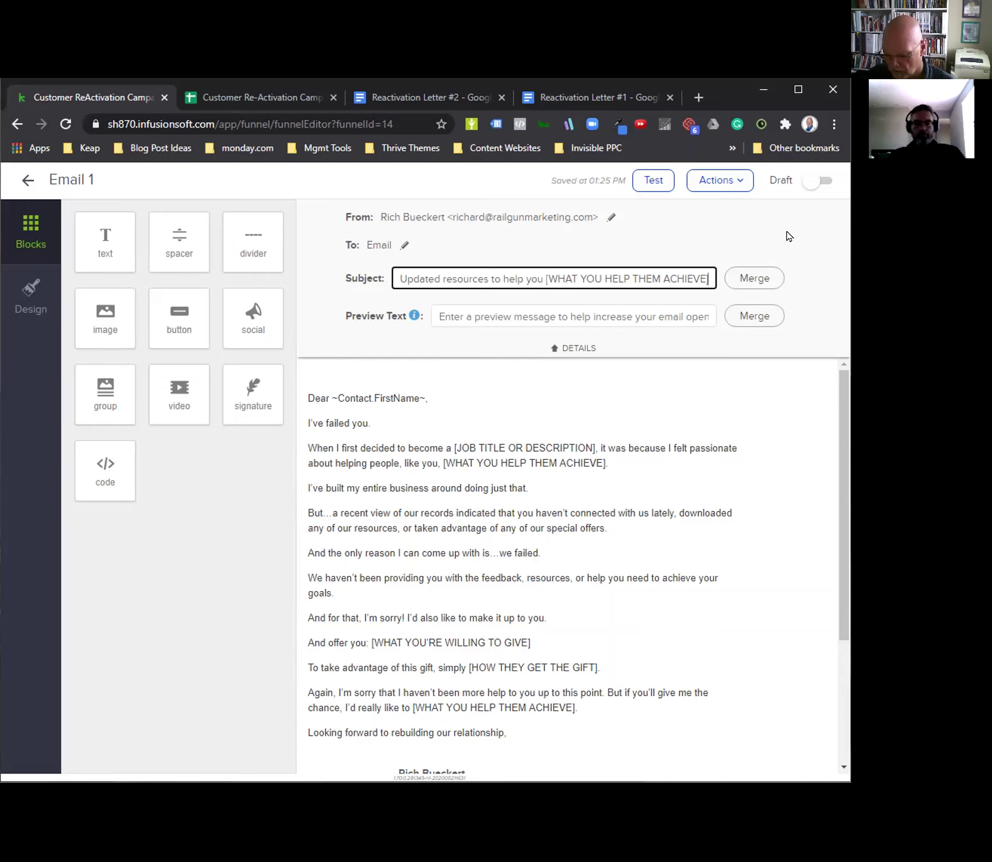
Replace the bracketed placeholder in the email subject with "run a 4-minute mile"
key("BackSpace")
key("BackSpace")
key("BackSpace")
key("BackSpace")
key("BackSpace")
key("BackSpace")
key("BackSpace")
key("BackSpace")
key("BackSpace")
key("BackSpace")
key("BackSpace")
key("BackSpace")
key("BackSpace")
key("BackSpace")
key("BackSpace")
key("BackSpace")
key("BackSpace")
key("BackSpace")
key("BackSpace")
key("BackSpace")
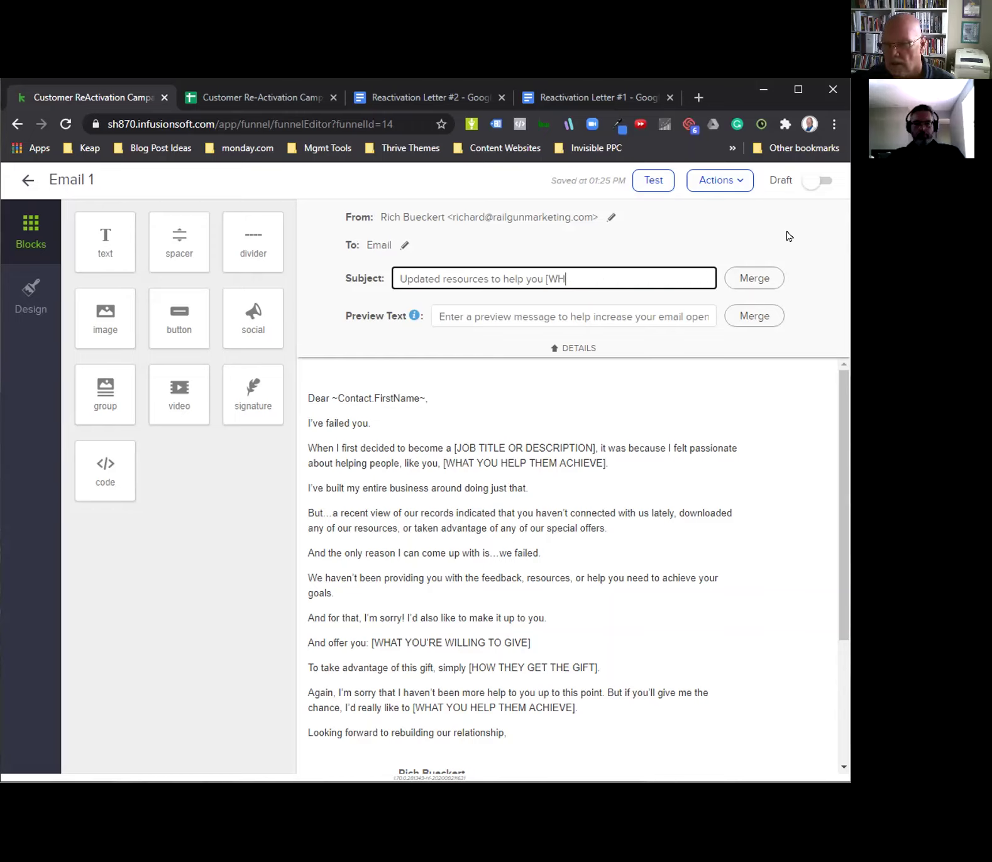
type("run a 4-minute mile")
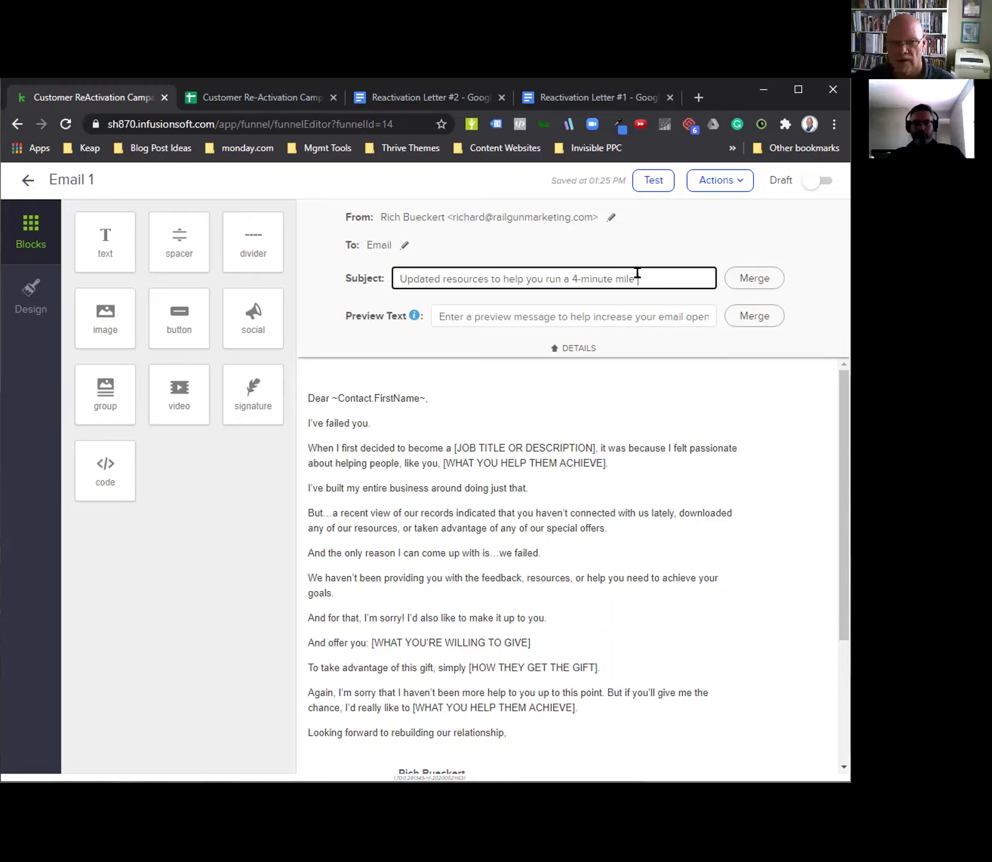
Append the contact's First Name merge field to the end of the email subject
left_click(744, 280)
left_click(699, 304)
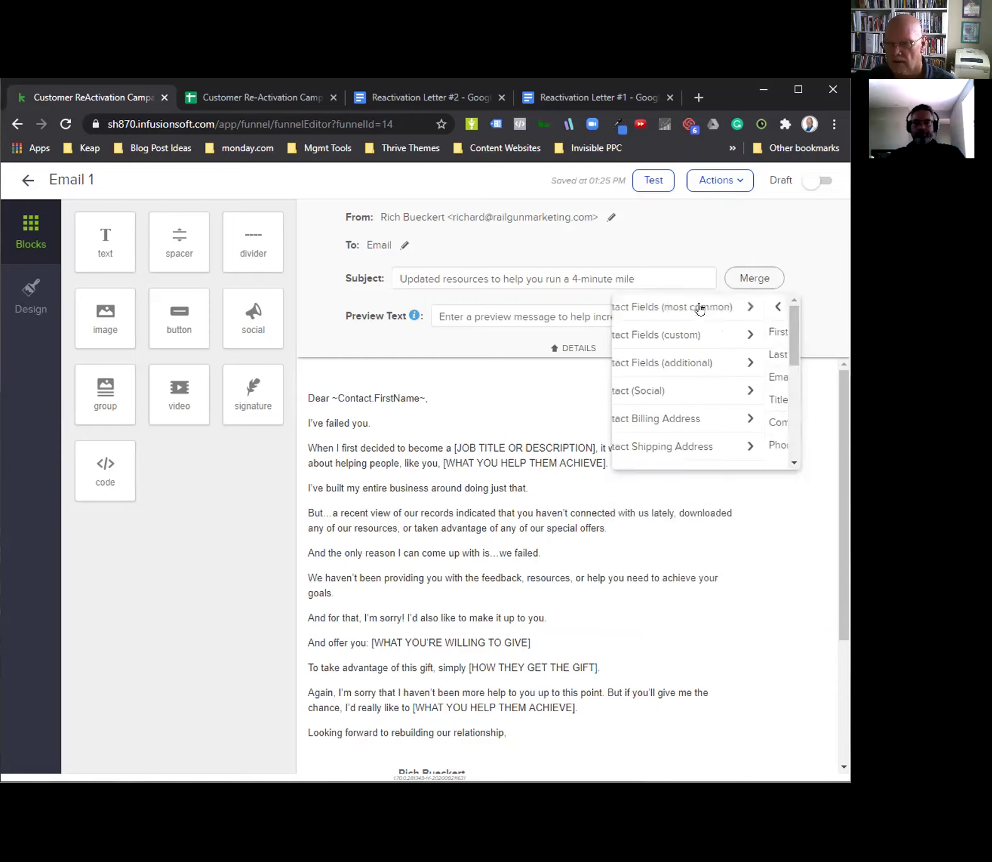
left_click(650, 335)
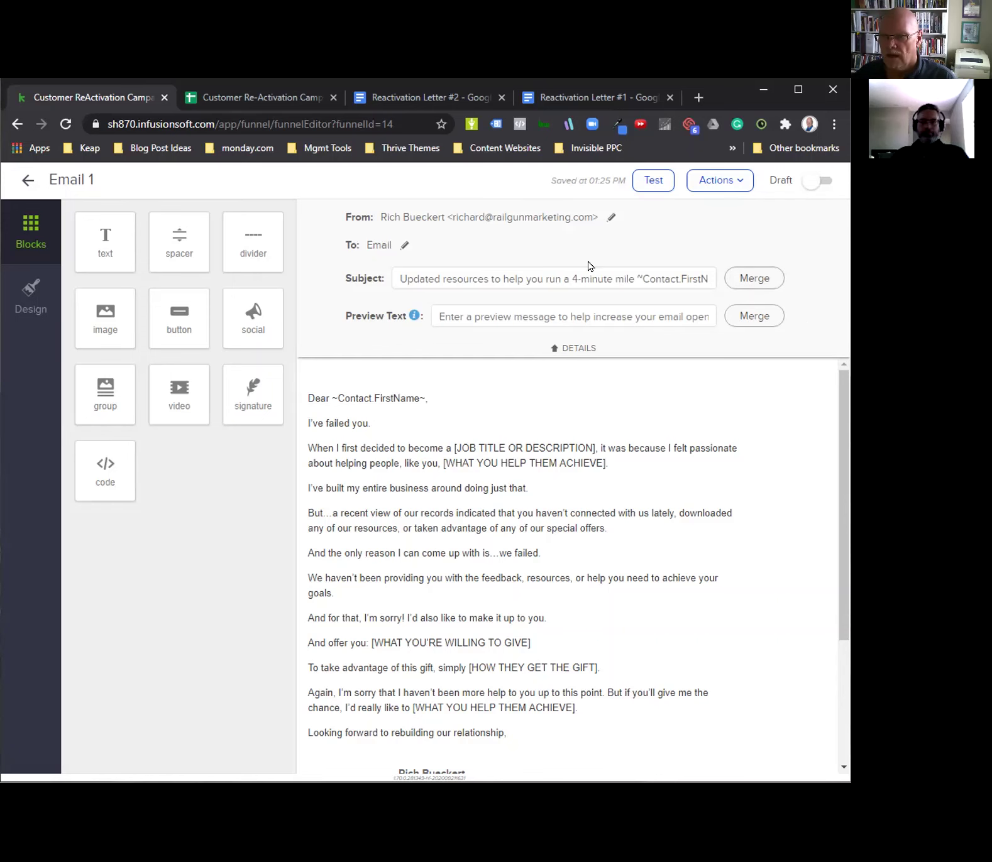
Switch back to the Reactivation Letter #2 document and locate the letter's body text from the greeting to the closing
left_click(425, 92)
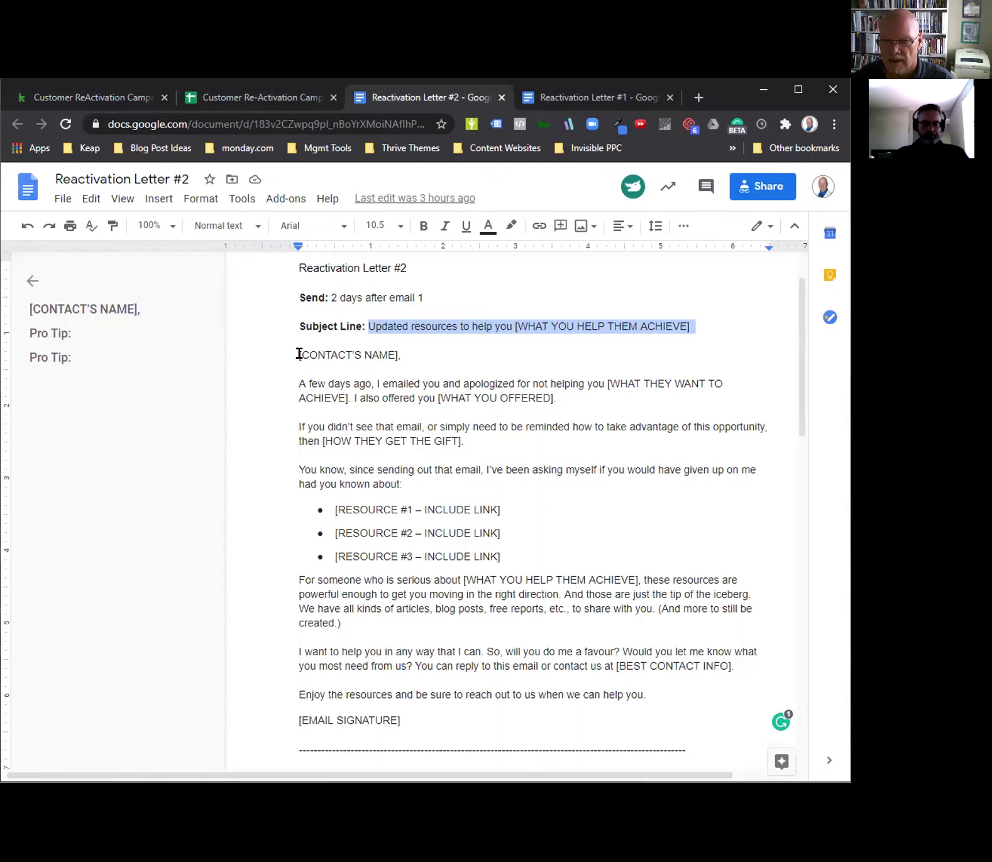
scroll(255, 407, "down", 2)
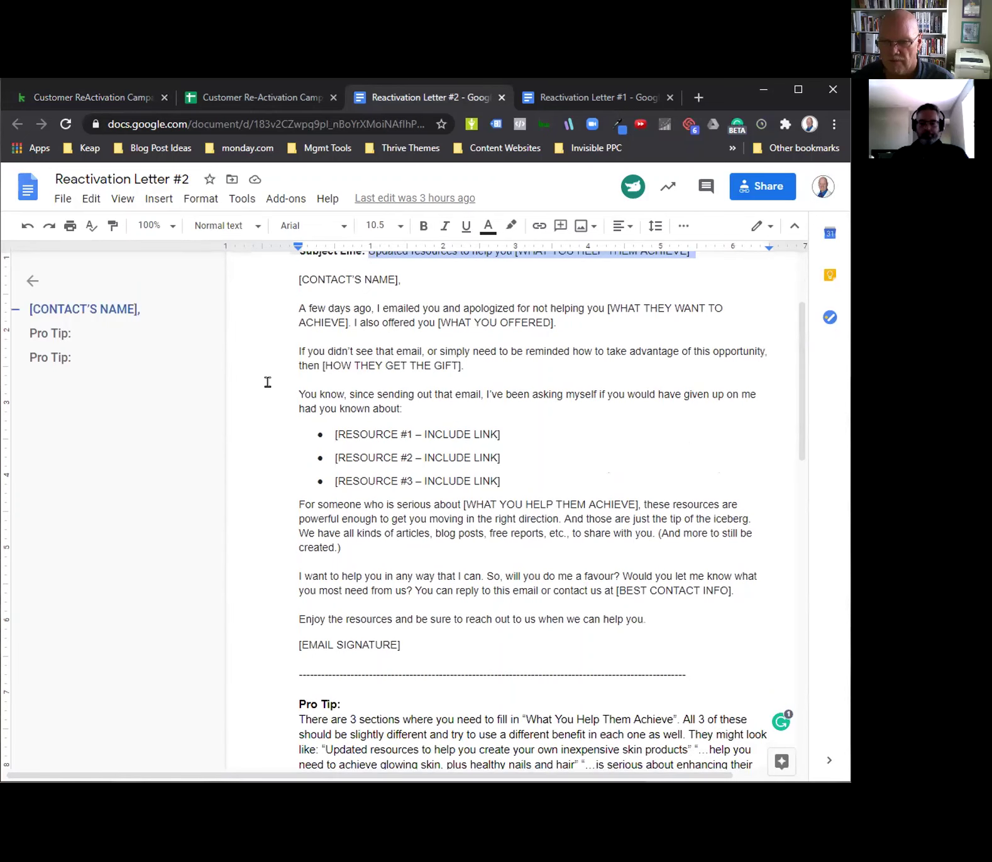
Copy the letter's body text from "A few days ago" through "when we can help you", leaving out the contact name and signature lines
left_click_drag(291, 279, 425, 276)
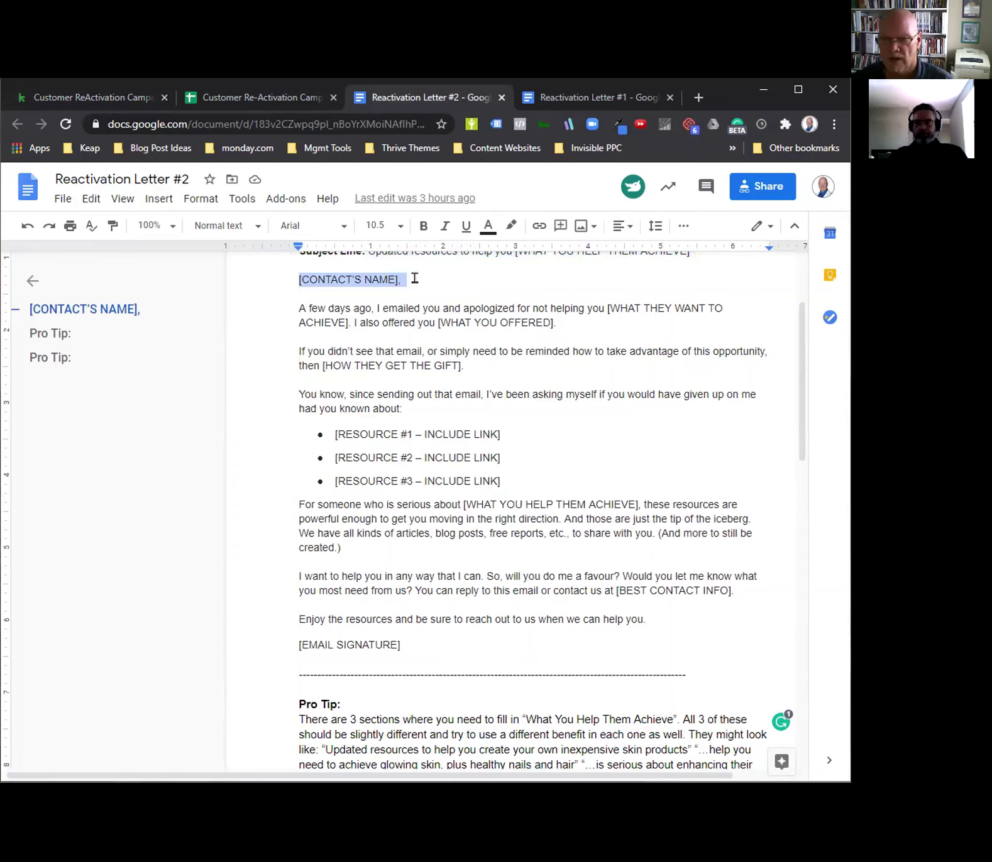
left_click(355, 295)
left_click(294, 307)
left_click_drag(294, 307, 646, 612)
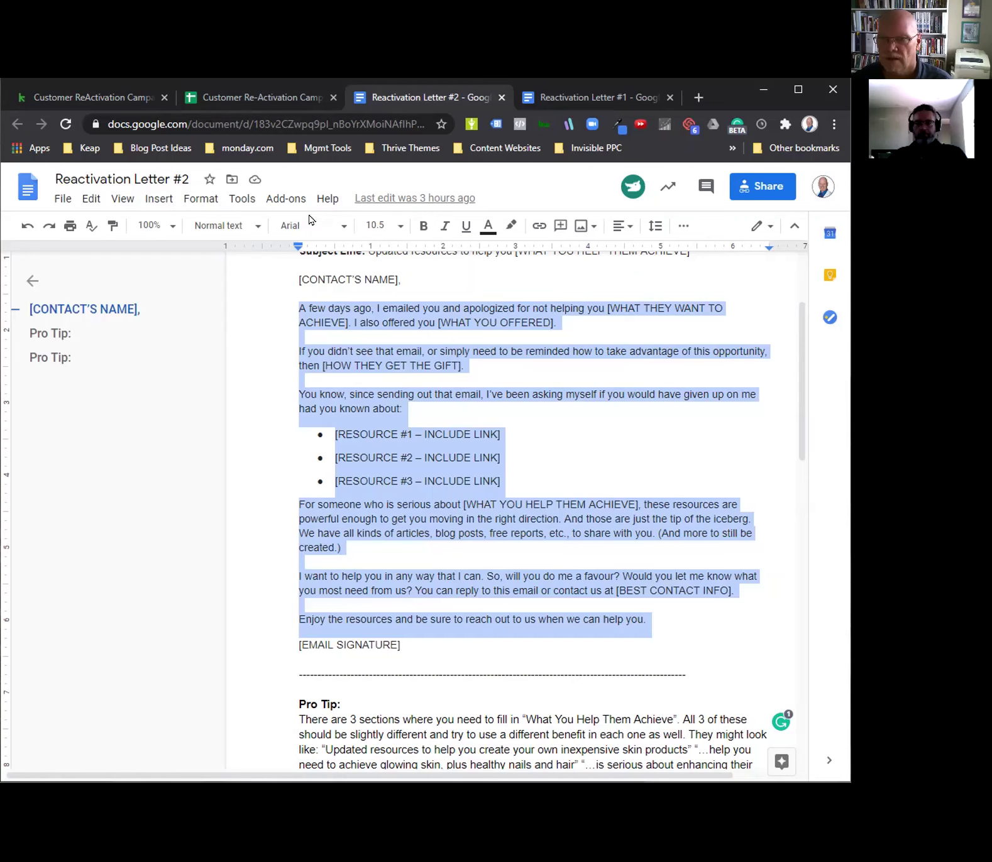
right_click(388, 434)
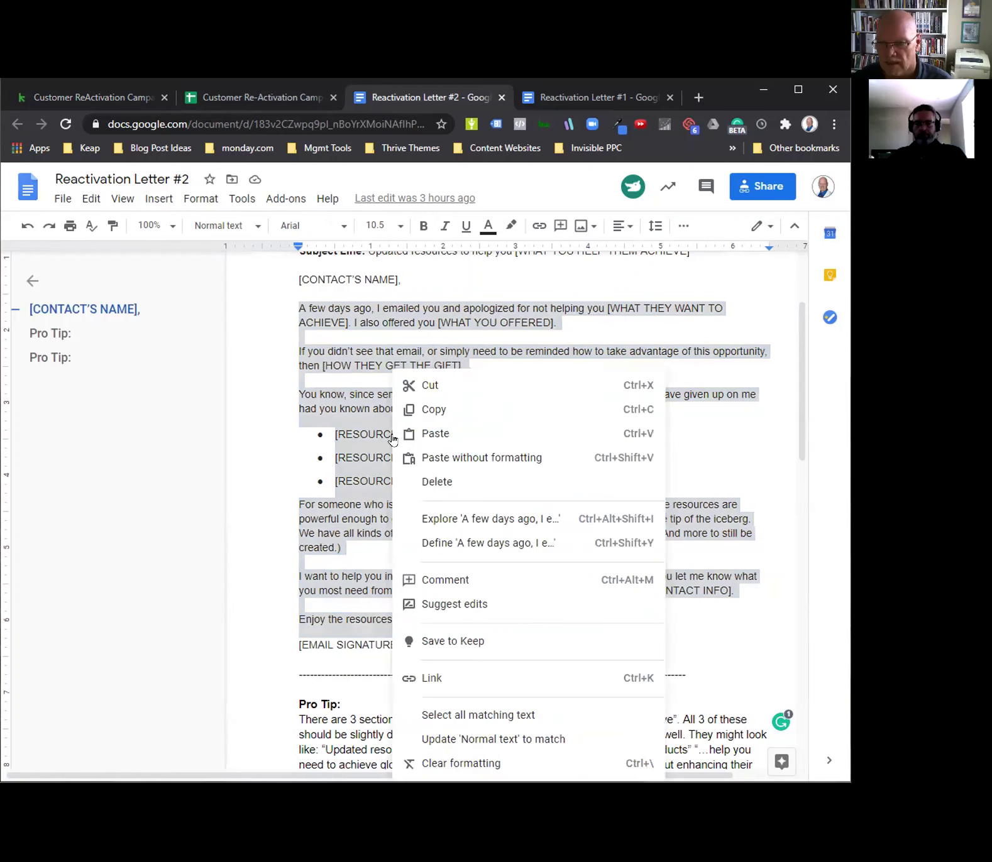
left_click(428, 409)
Switch to the campaign's Email 1 editor and replace all body text below the greeting with the copied letter text
left_click(100, 99)
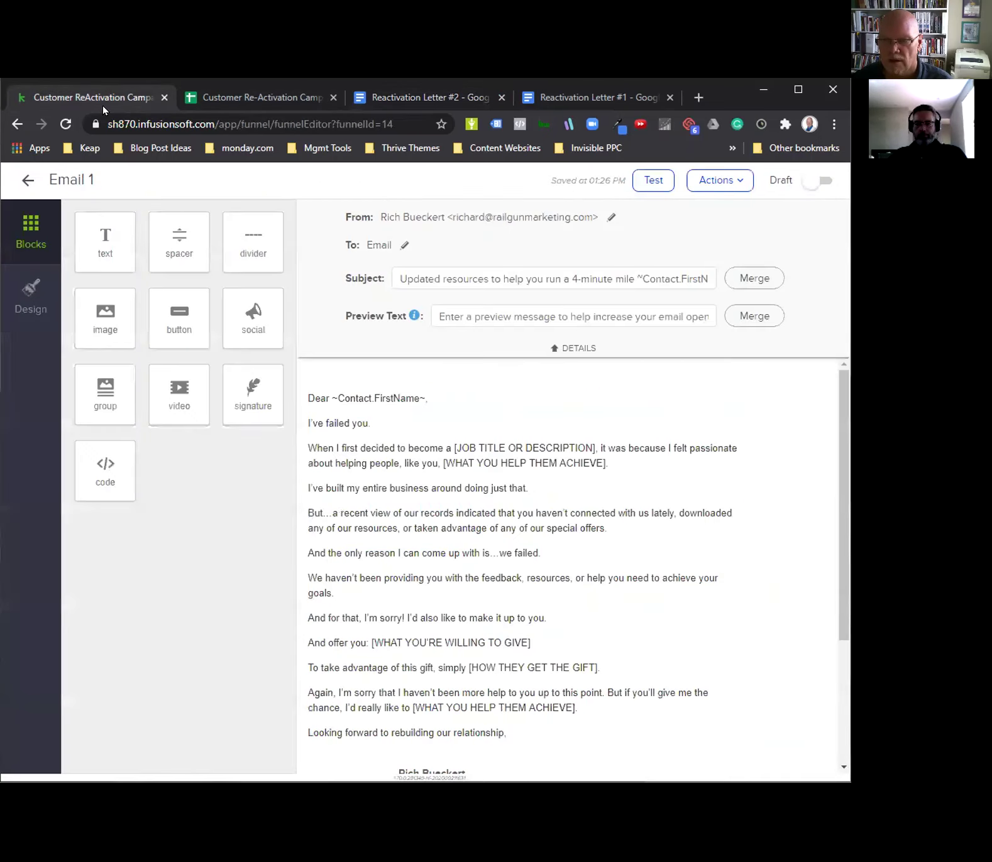
left_click(508, 730)
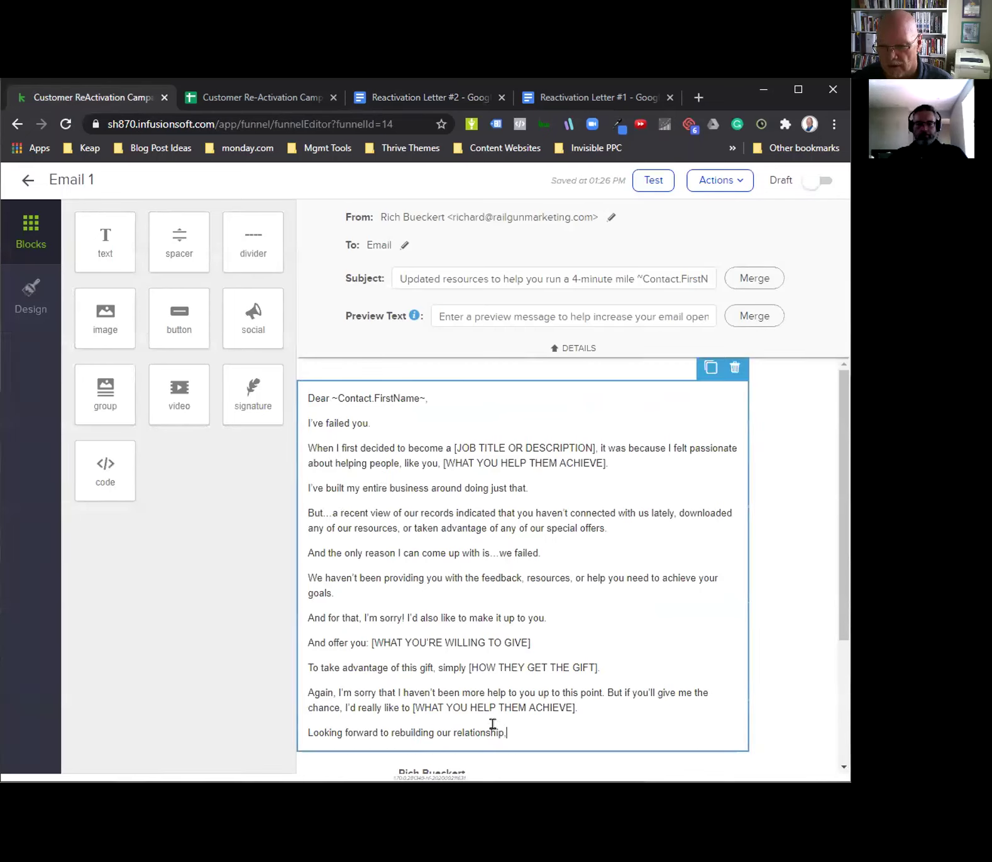
scroll(507, 726, "down", 1)
left_click_drag(507, 708, 300, 400)
right_click(355, 440)
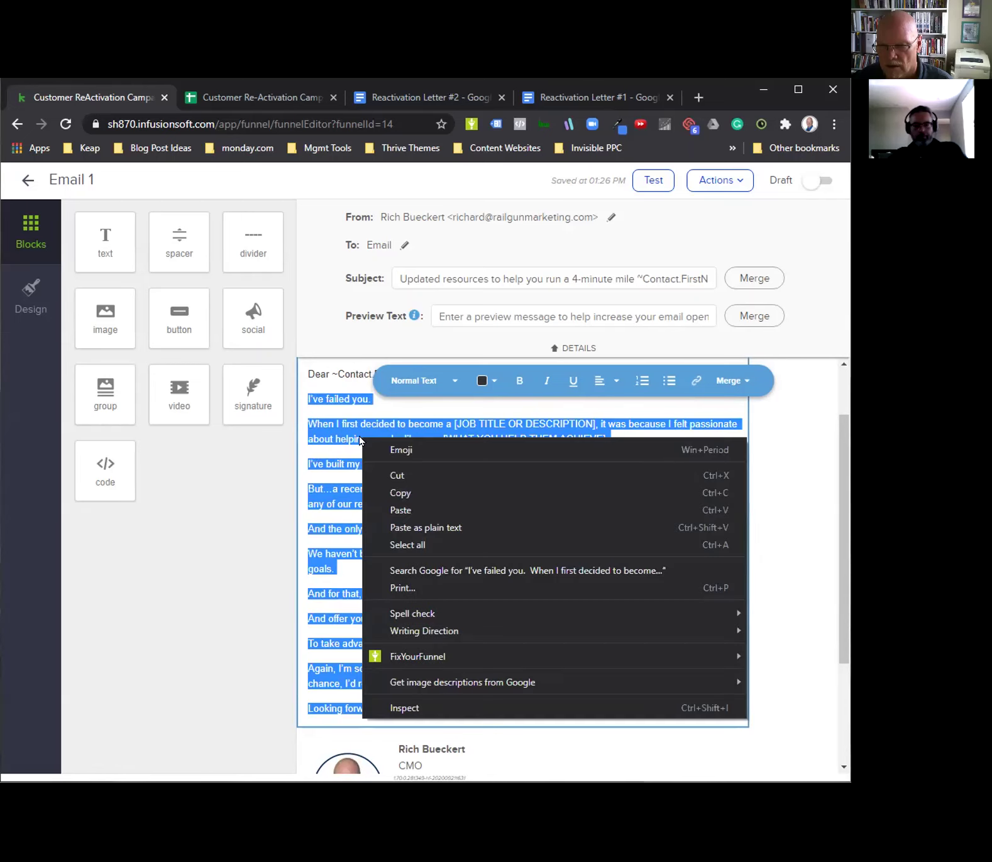
left_click(402, 509)
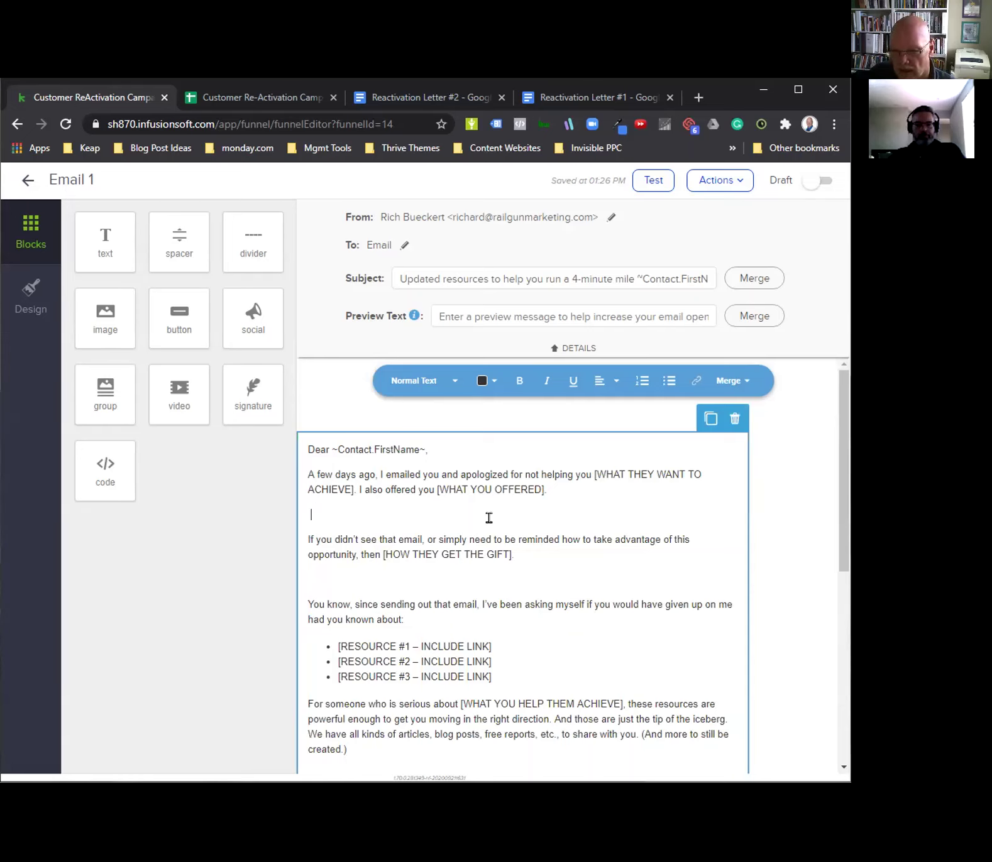
Remove the extra blank lines between the paragraphs of the pasted email body
key("BackSpace")
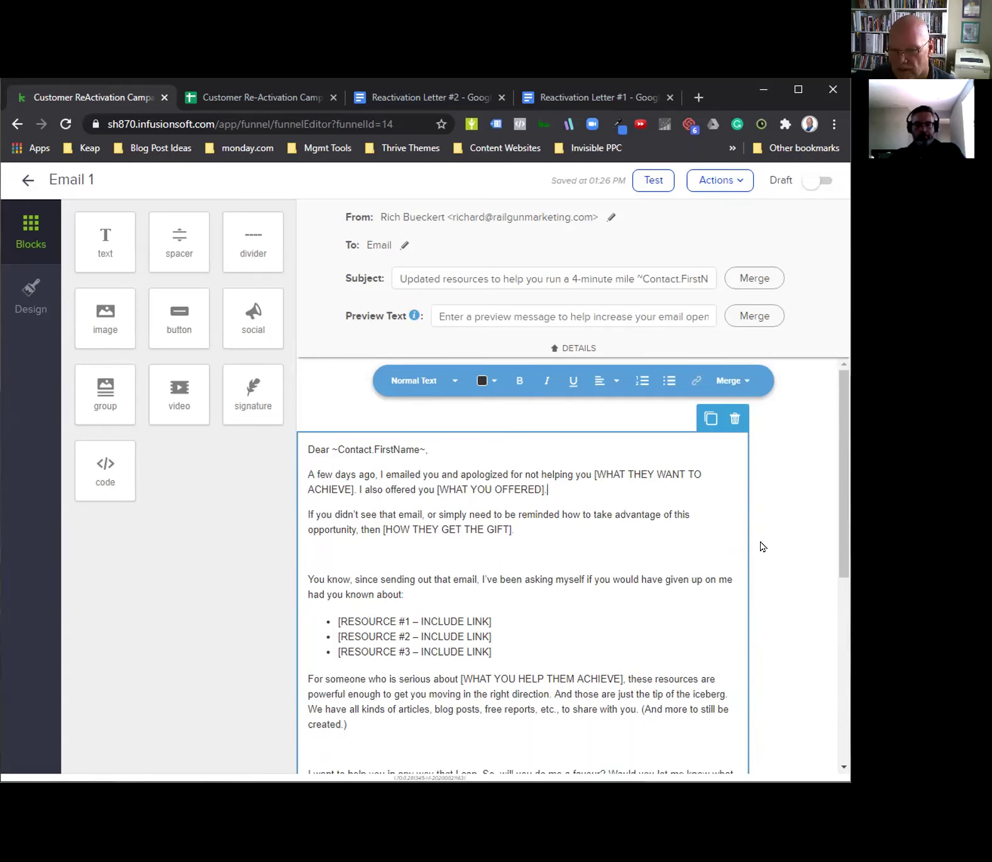
left_click(365, 558)
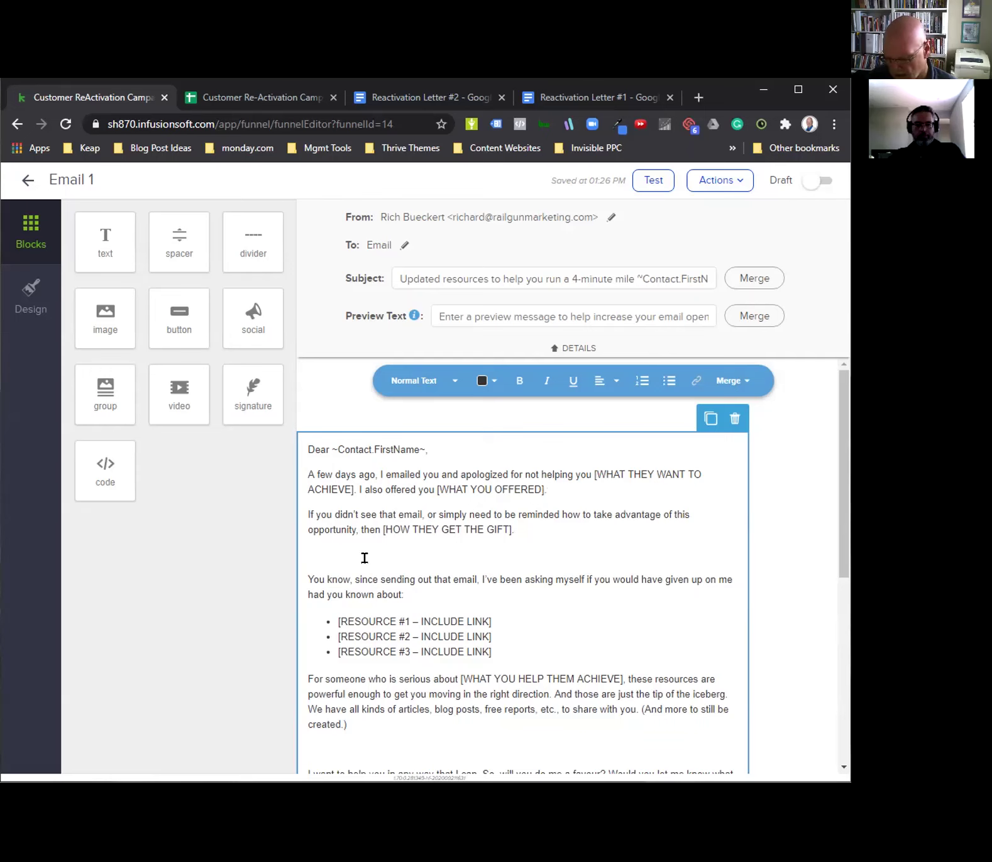
key("BackSpace")
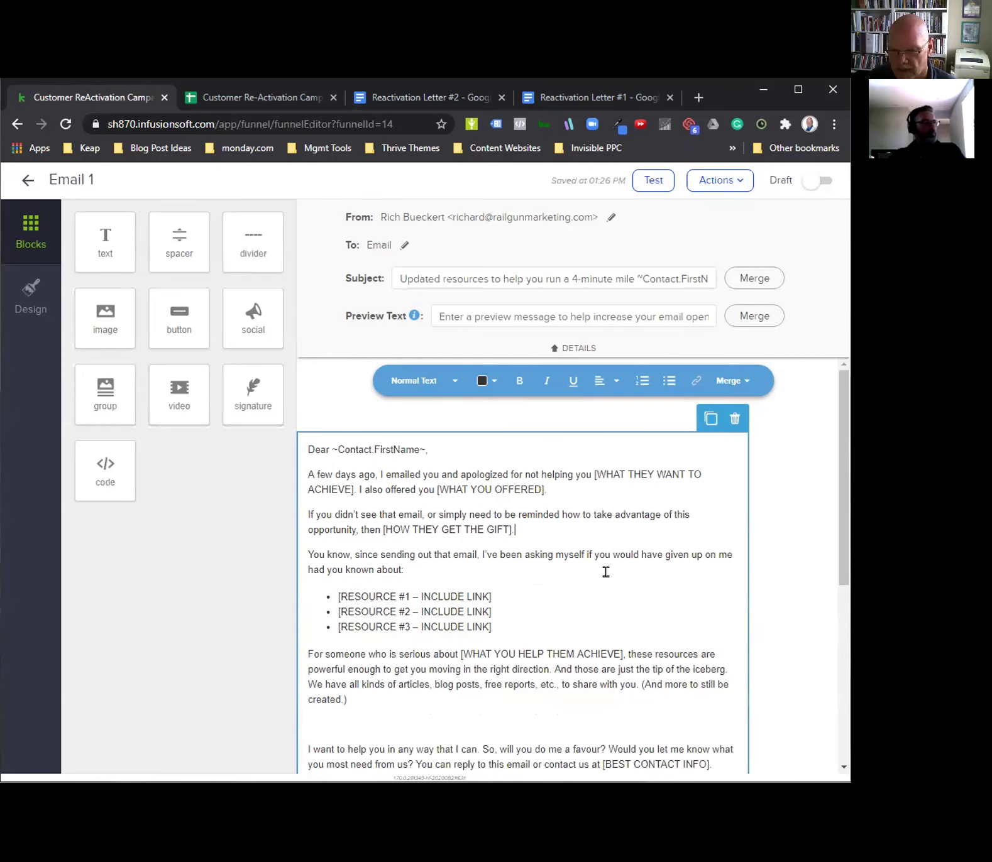
scroll(602, 578, "down", 3)
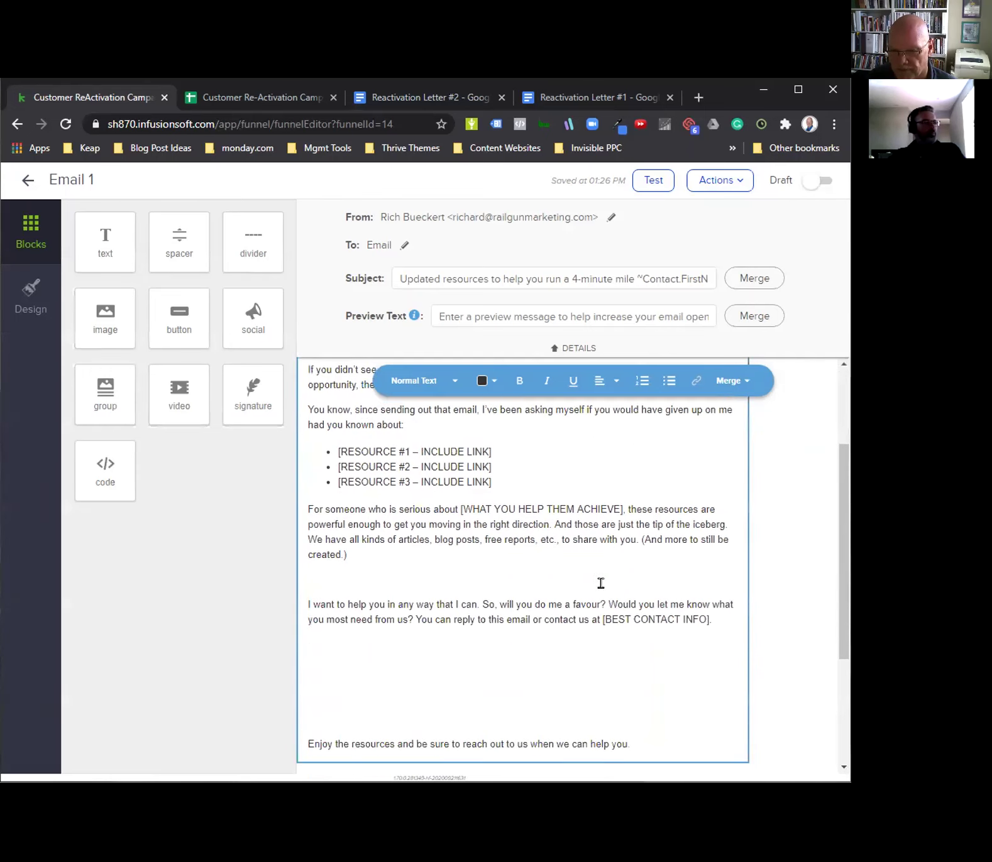
left_click(335, 574)
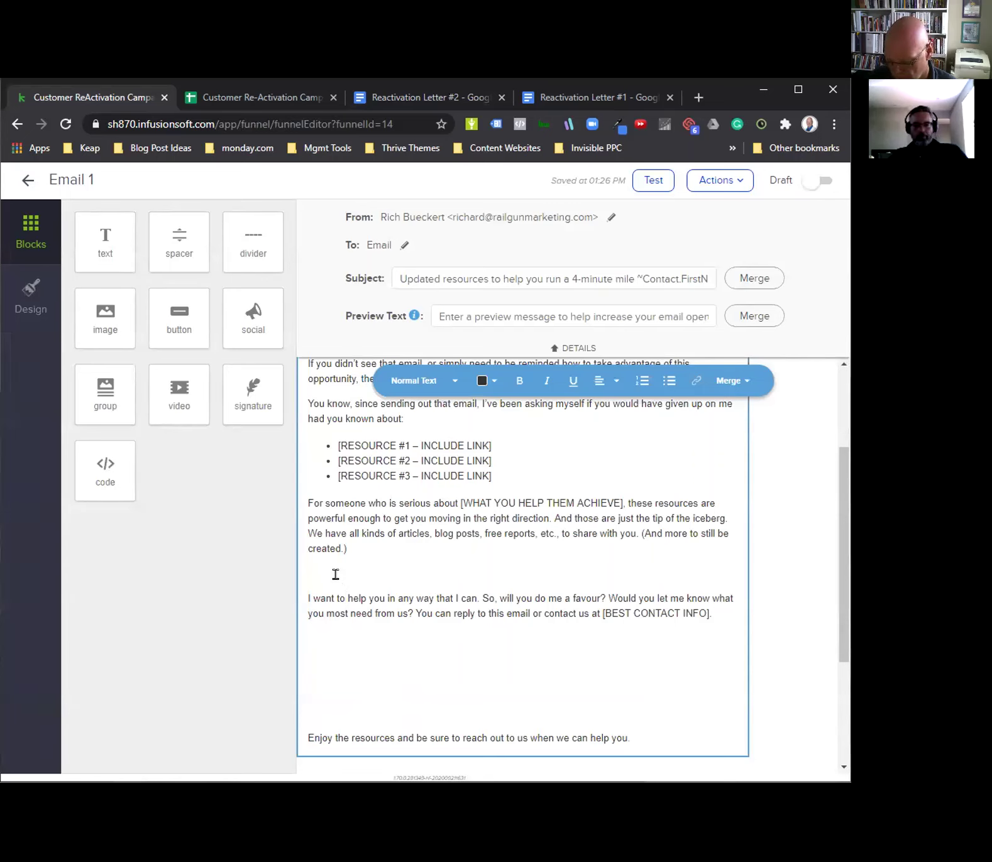
key("BackSpace")
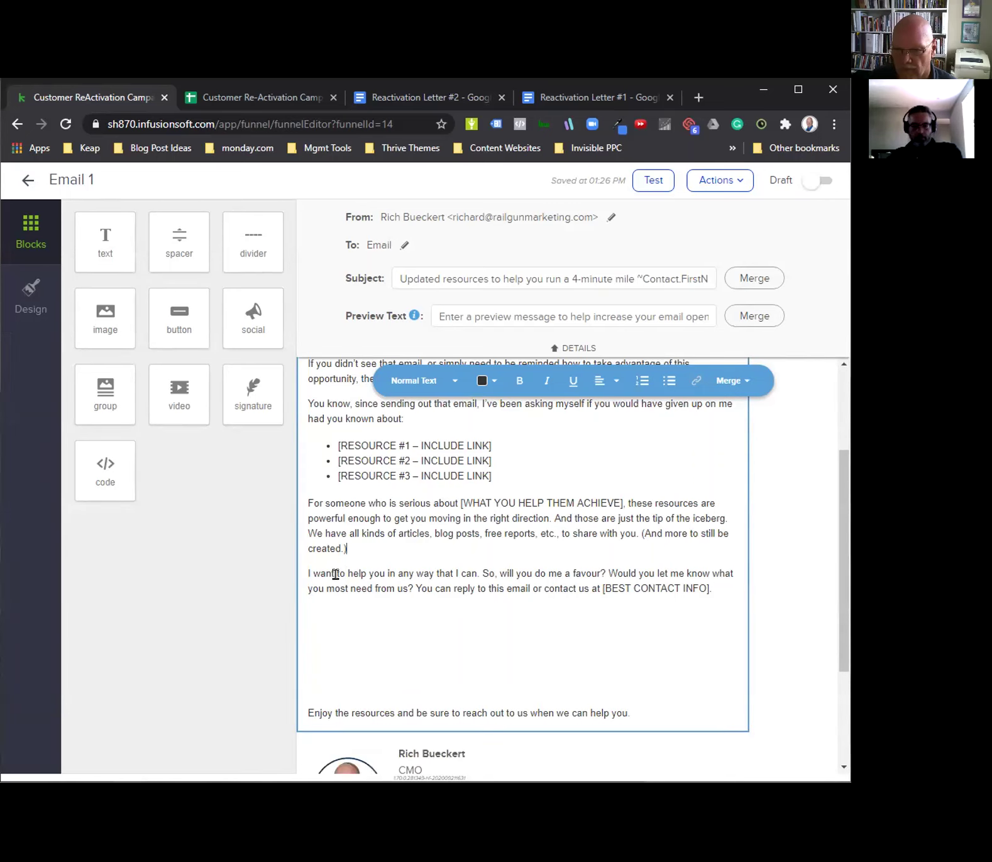
left_click(307, 713)
key("BackSpace")
key("BackSpace")
key("BackSpace")
key("BackSpace")
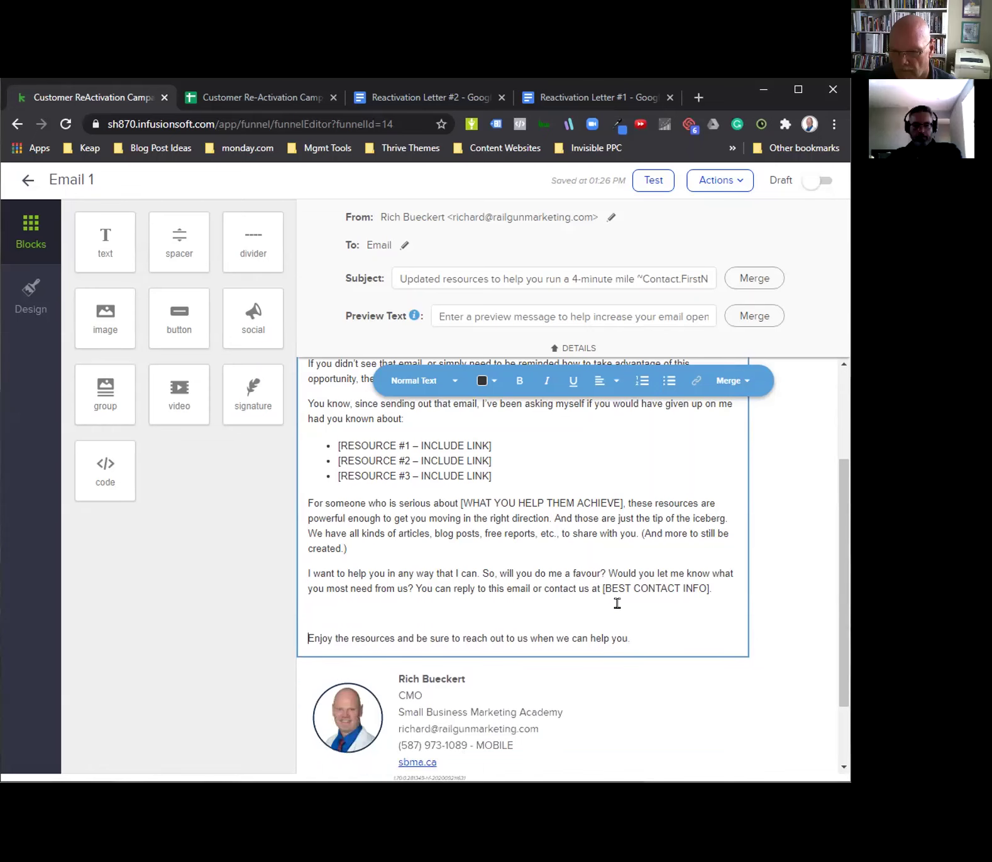
scroll(618, 604, "up", 3)
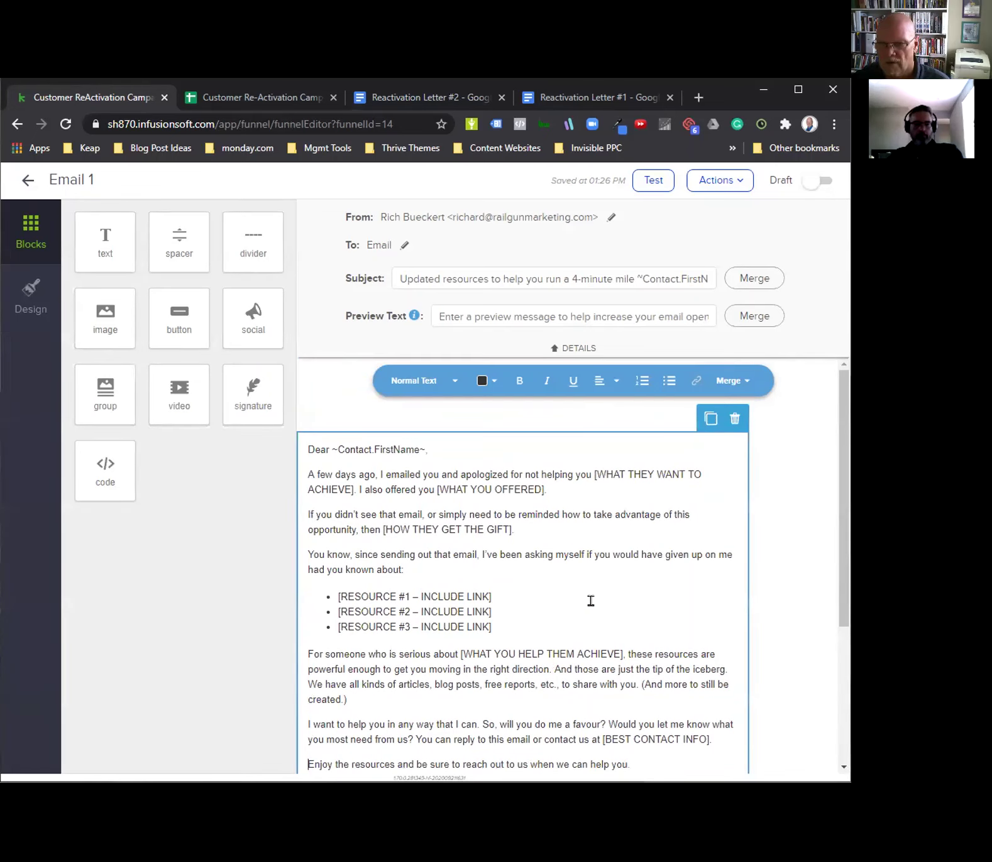
left_click_drag(592, 469, 349, 491)
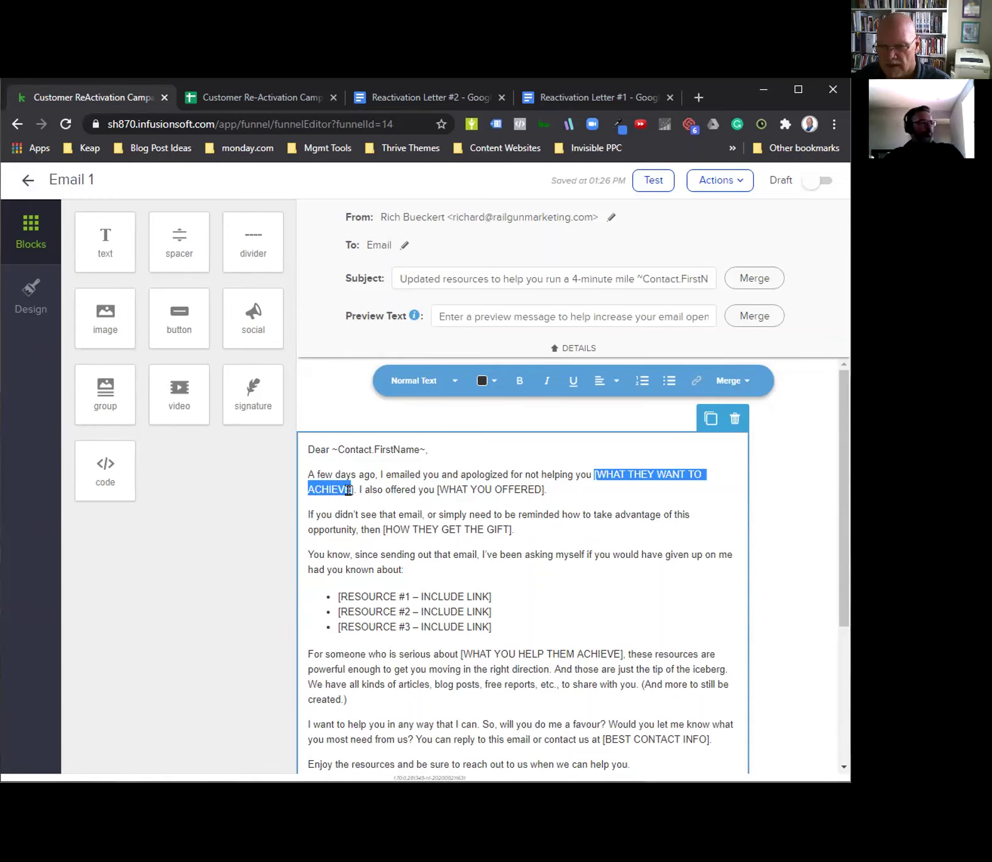
left_click(434, 490)
left_click_drag(434, 490, 394, 527)
left_click(566, 607)
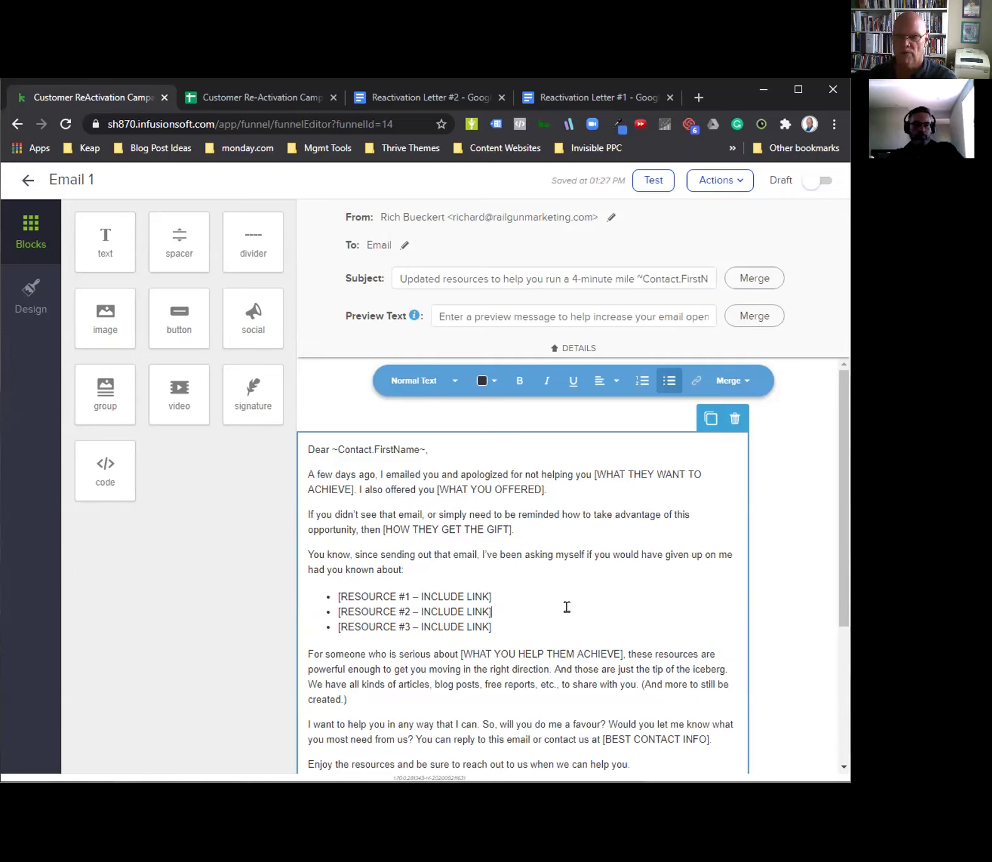
Add the tag "[REMINDER]" at the start of the email's subject line
left_click(400, 275)
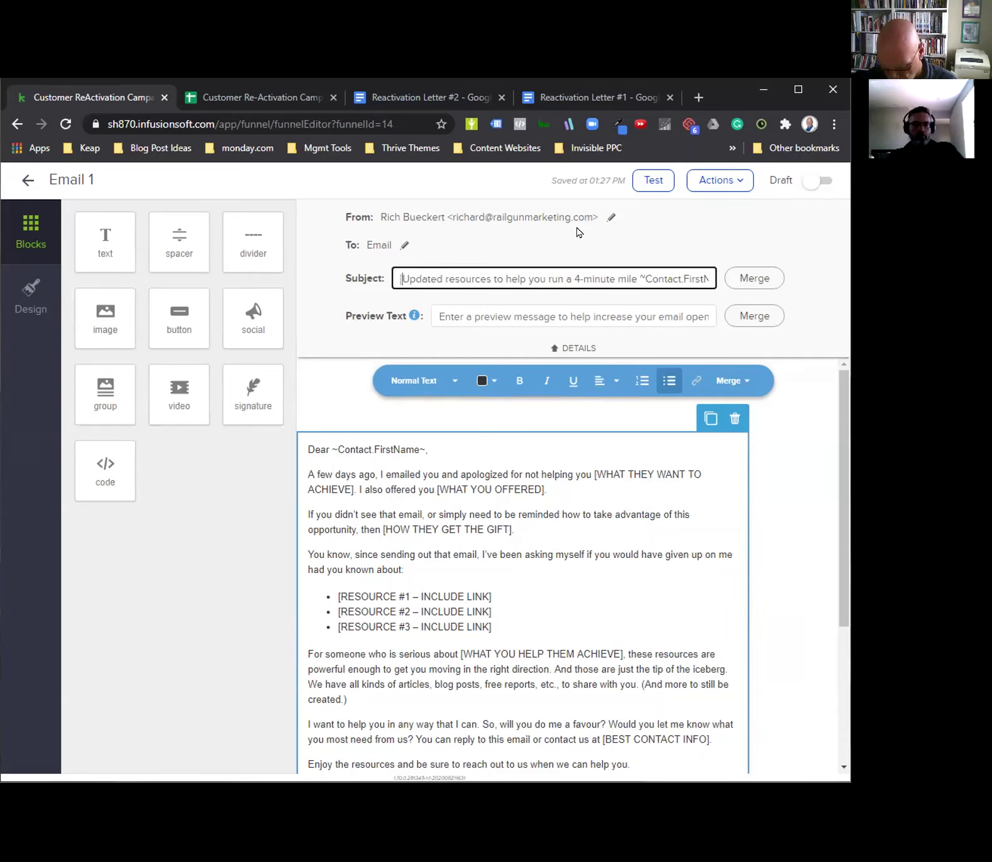
type("REMINDER")
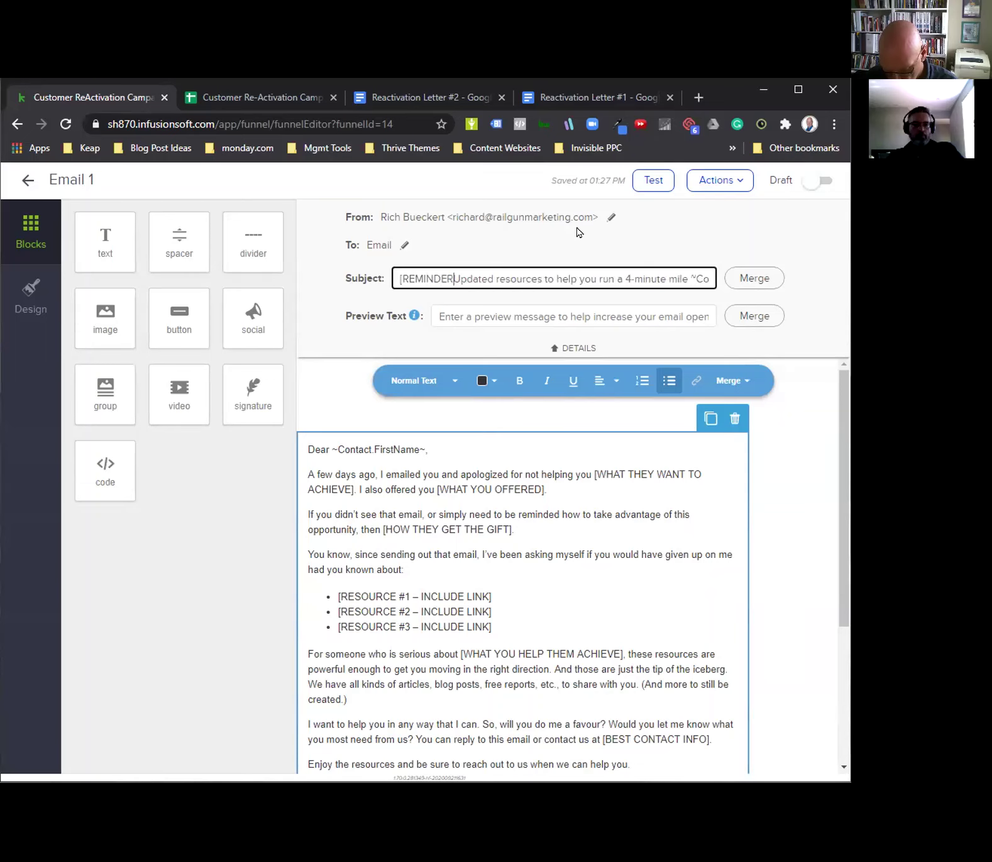
type("]")
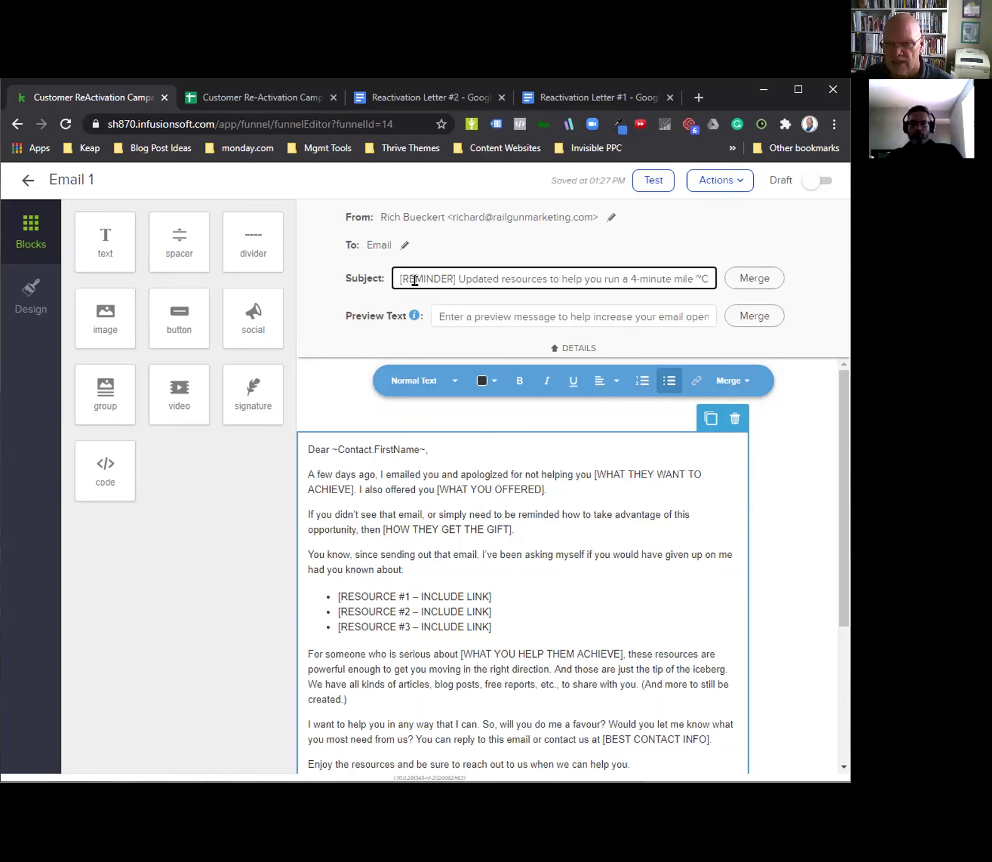
Insert a paragraph below the greeting reading "A few days ago, I emailed you but perhaps you mossed it. So, just in case, here it is again:"
left_click(437, 449)
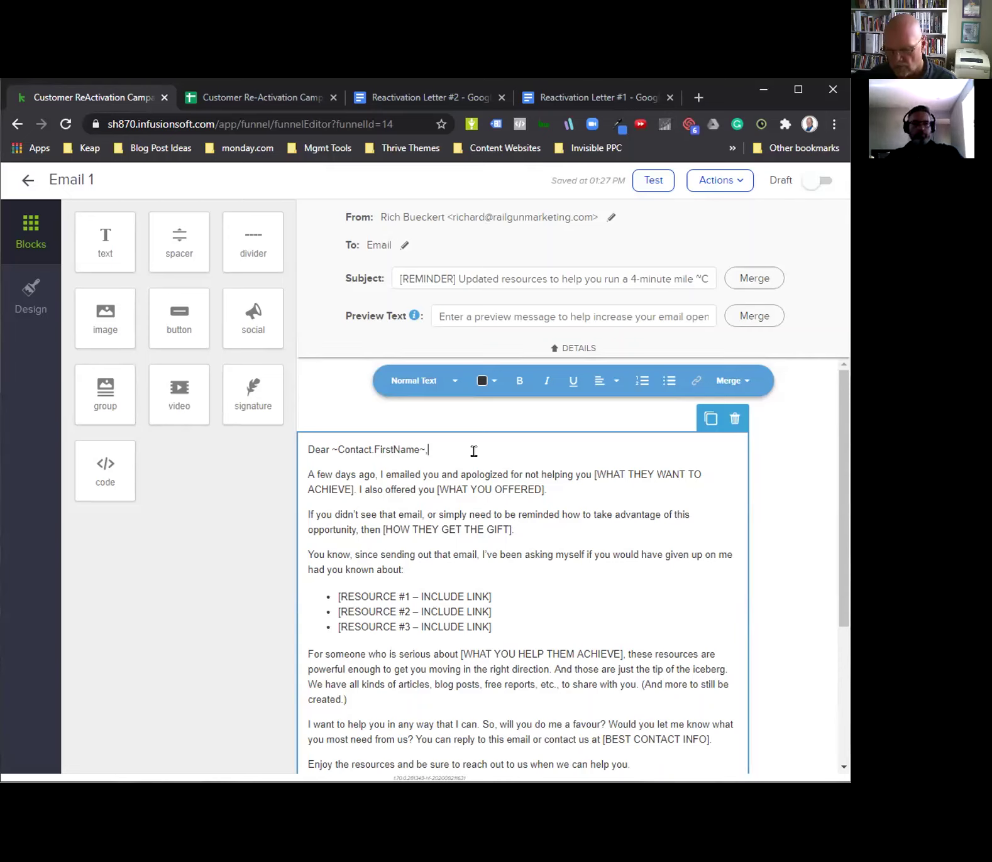
key("Return")
type("A few days ")
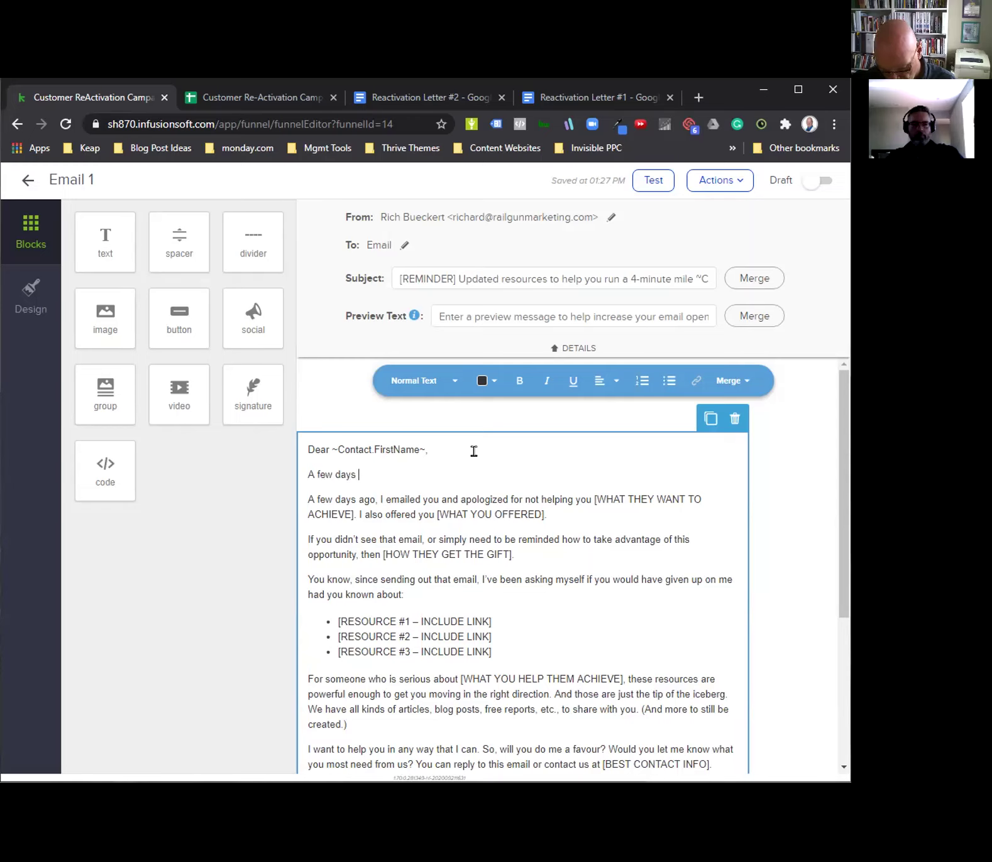
type("agao")
key("BackSpace")
key("BackSpace")
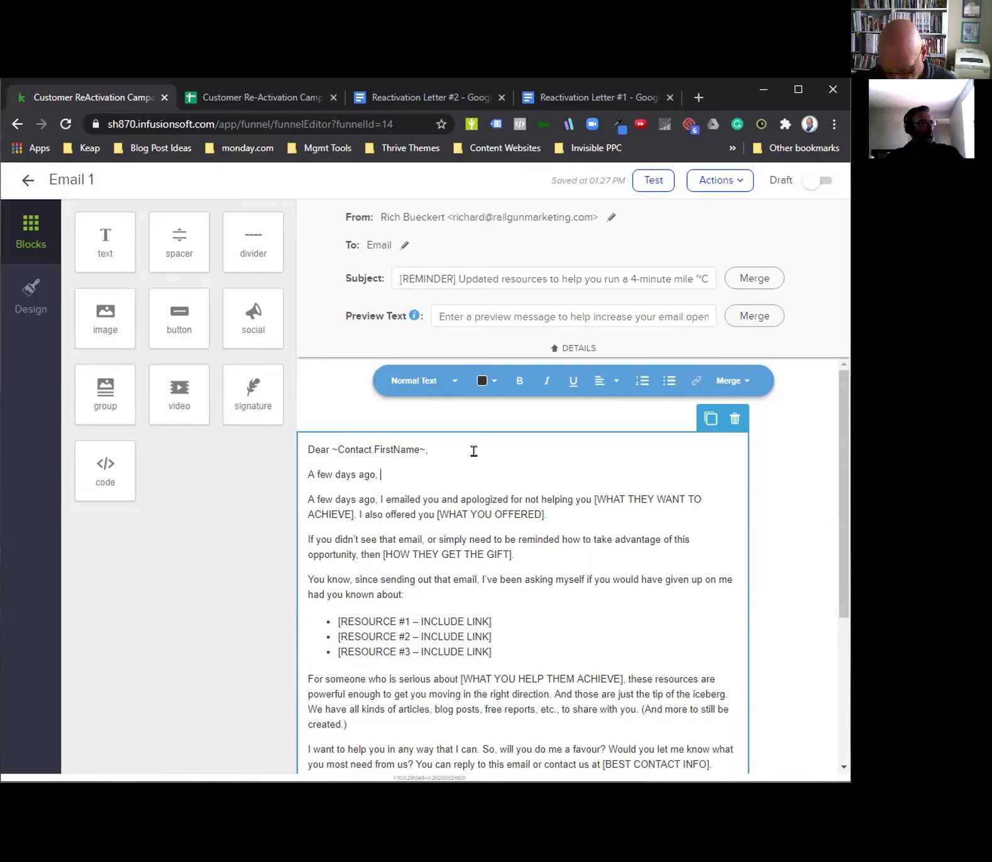
type("o, I emailed you but ")
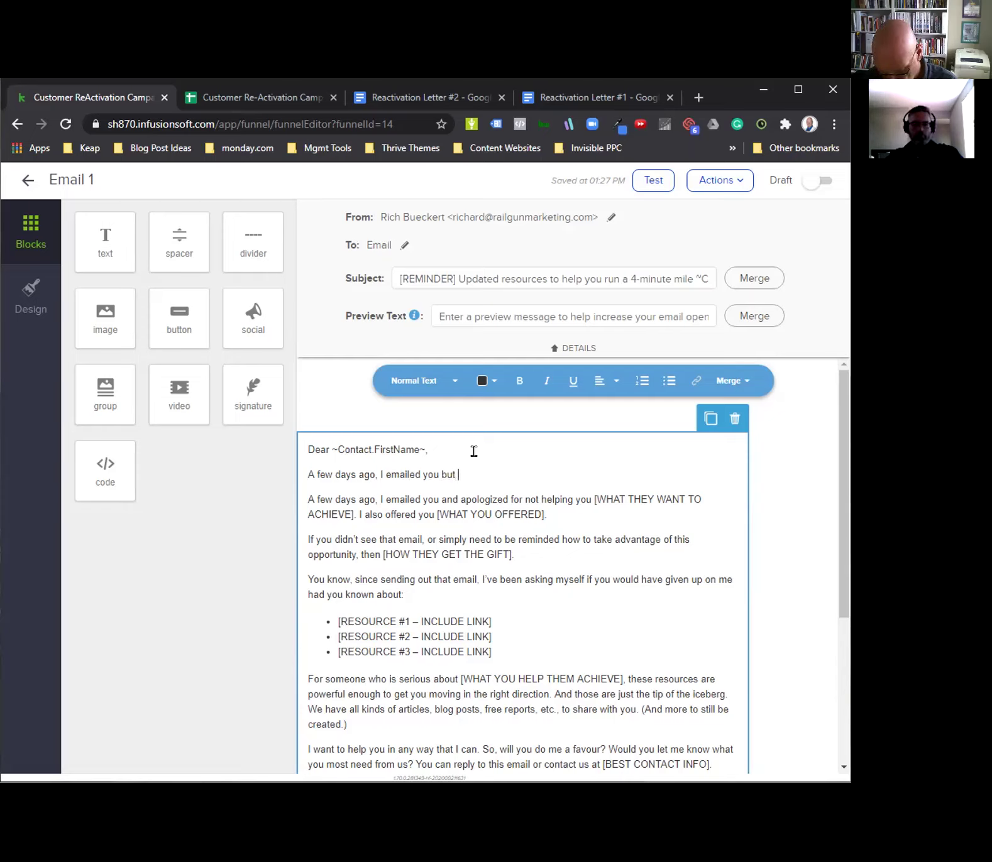
type("perf")
type("aps you me")
type("ssed it.")
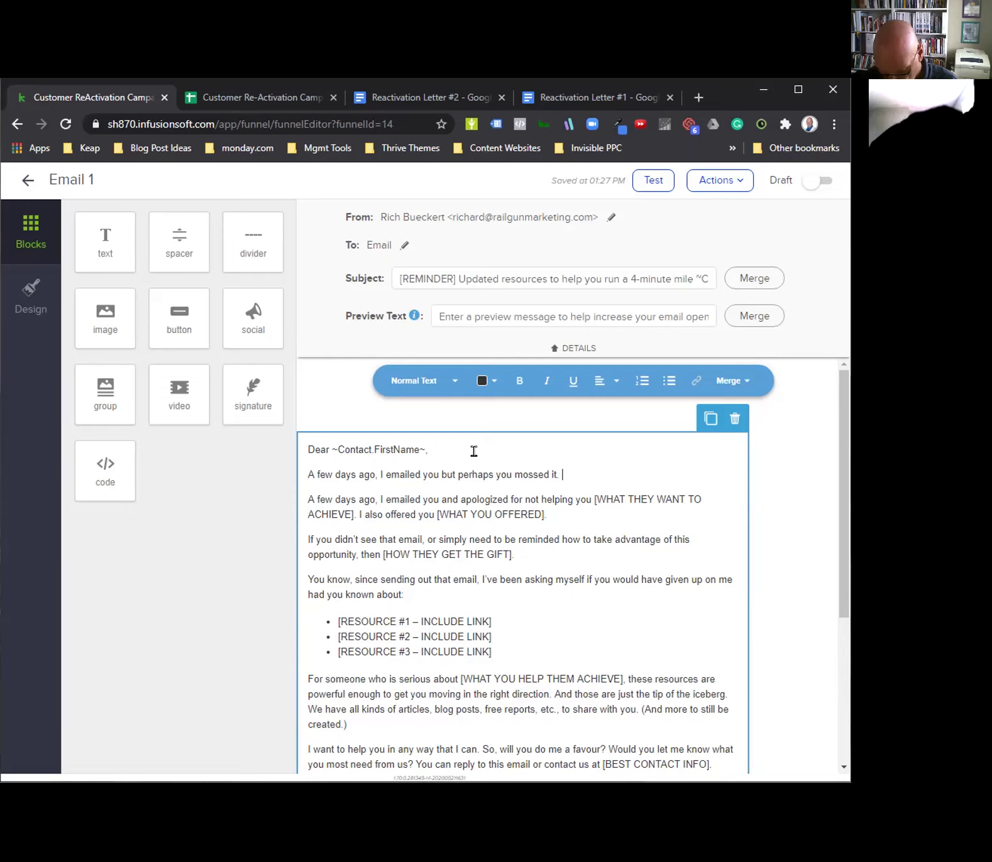
type(" So, just ")
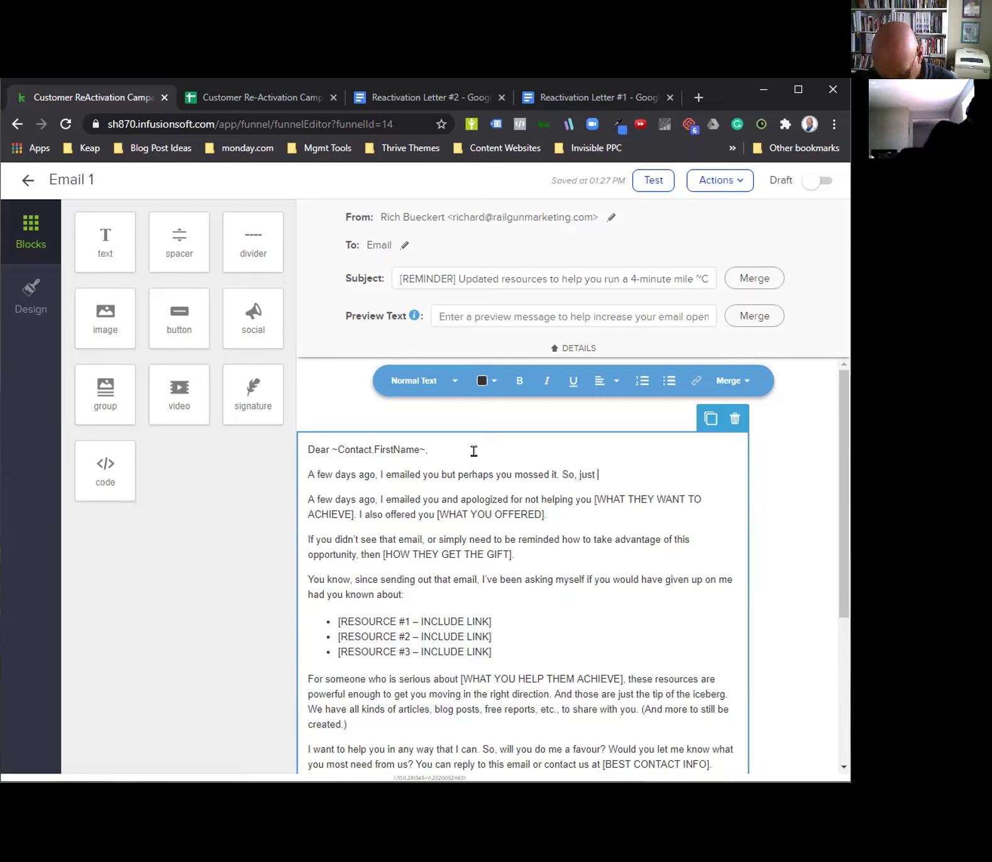
type("in case, here it is again:")
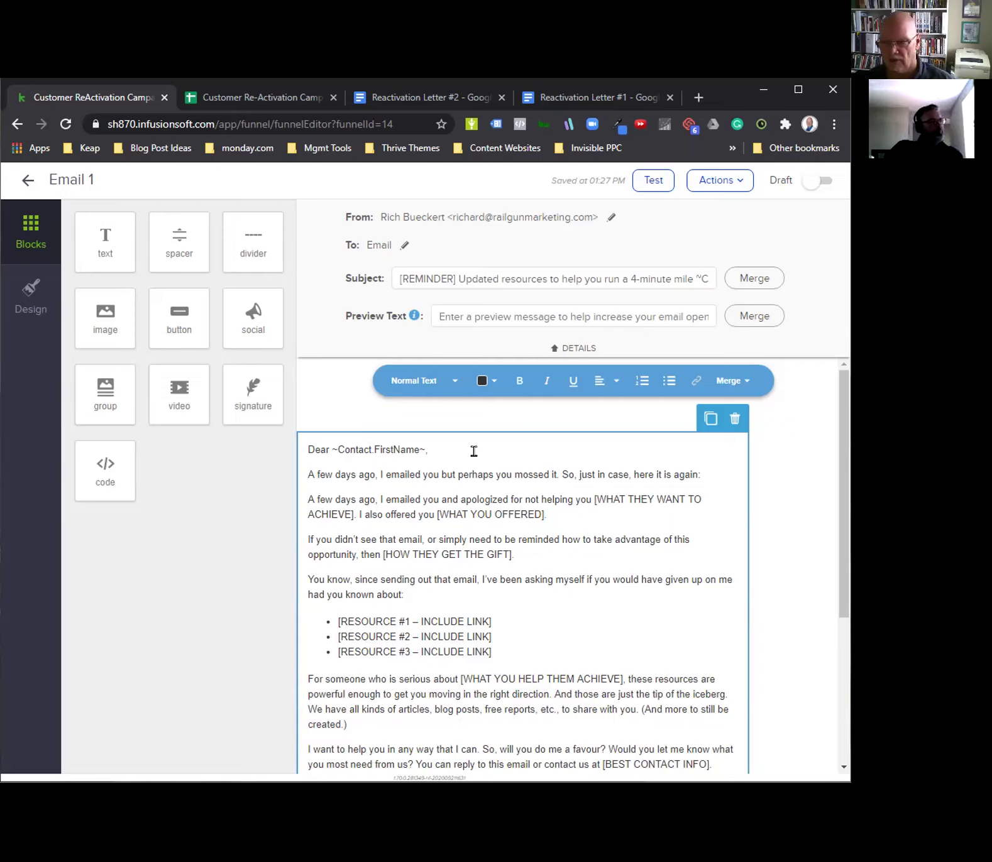
Delete the reminder paragraph inserted below the greeting, including its empty line
left_click(729, 470)
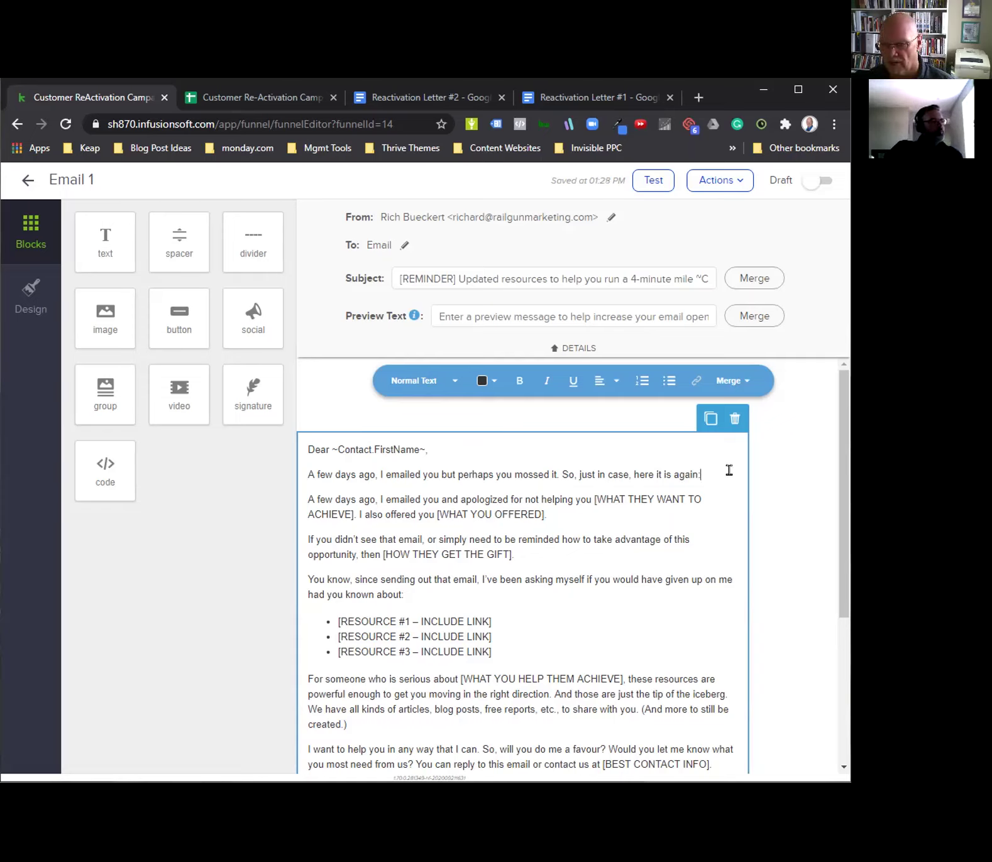
left_click_drag(724, 470, 265, 475)
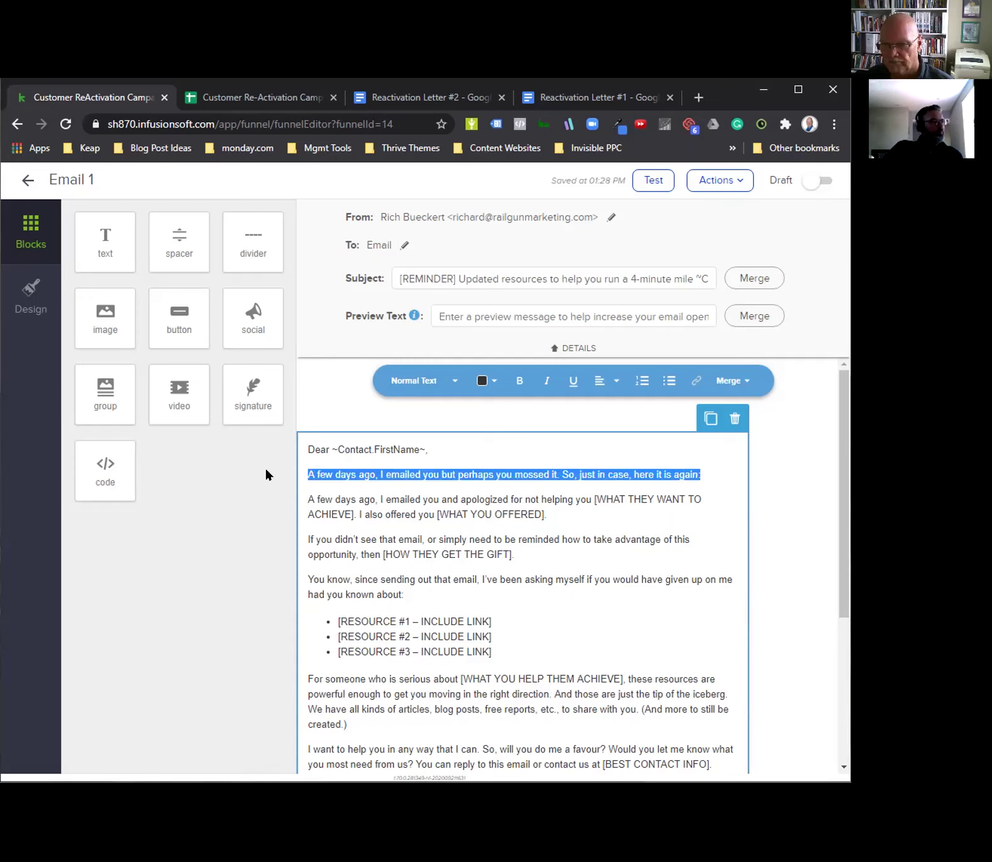
key("BackSpace")
key("BackSpace")
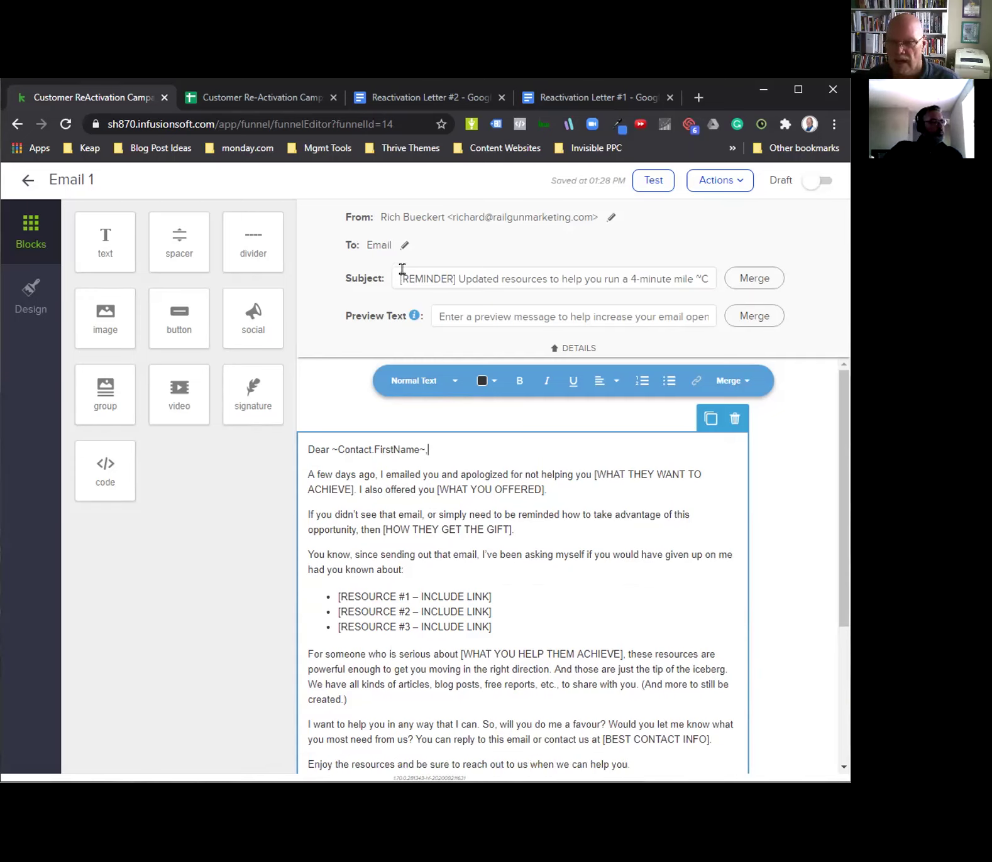
Change REMINDER to LAST CALL in the subject line's bracketed tag, and delete the whole tag with its brackets
left_click_drag(401, 276, 455, 277)
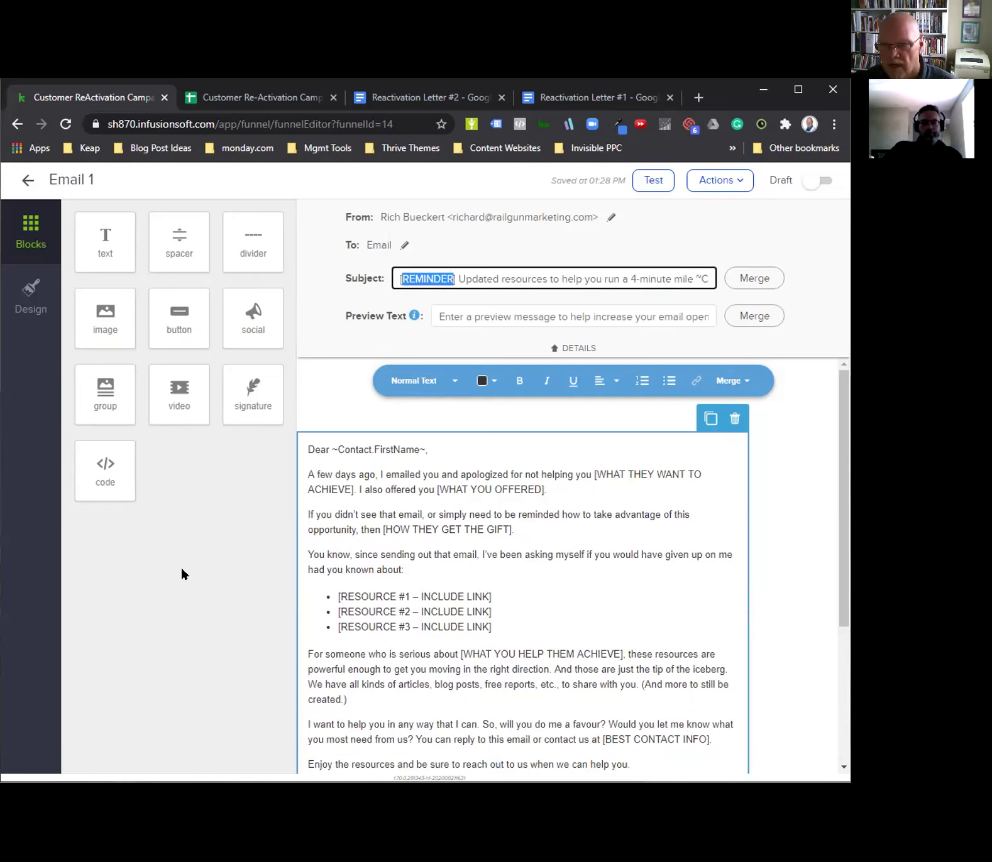
type("LAST CALL")
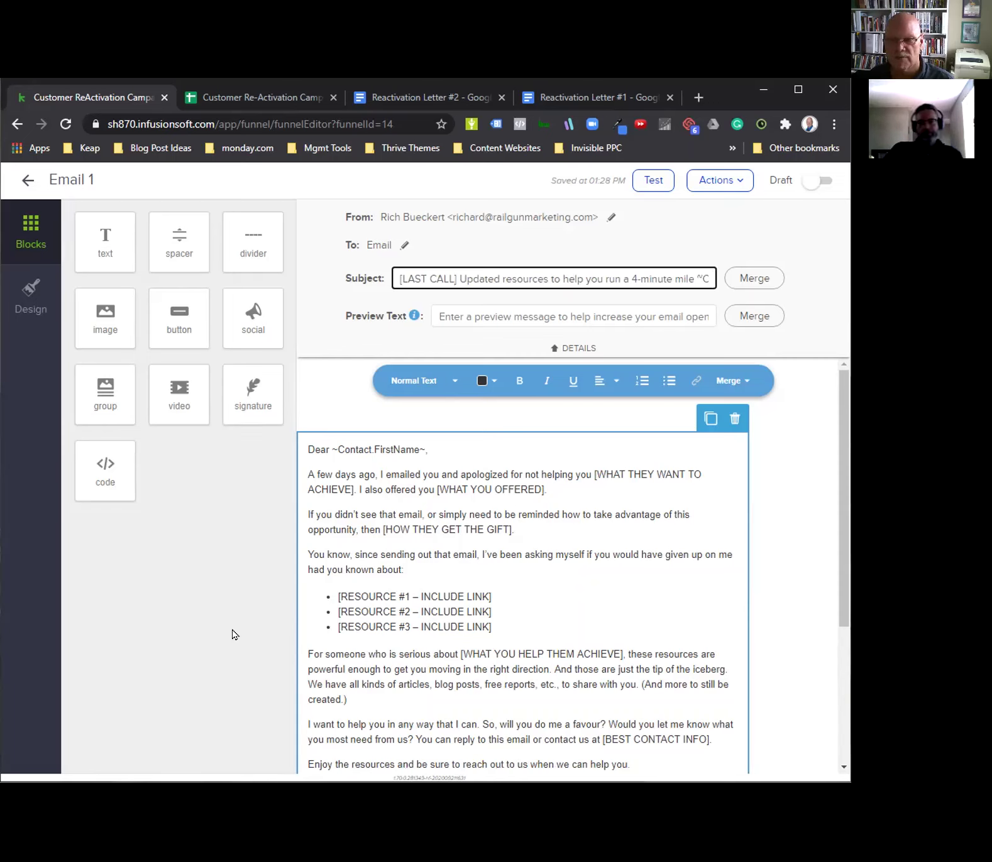
key("BackSpace")
key("BackSpace")
key("BackSpace")
key("BackSpace")
key("BackSpace")
key("BackSpace")
key("BackSpace")
key("BackSpace")
key("BackSpace")
key("BackSpace")
key("BackSpace")
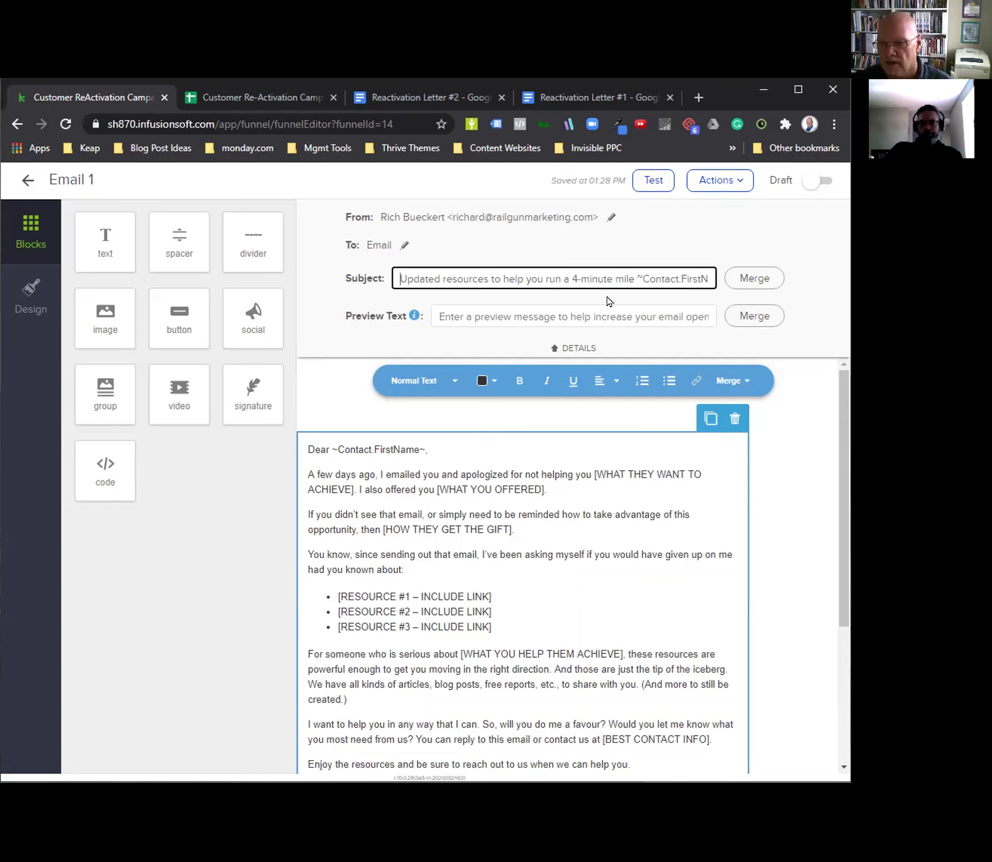
scroll(614, 371, "down", 2)
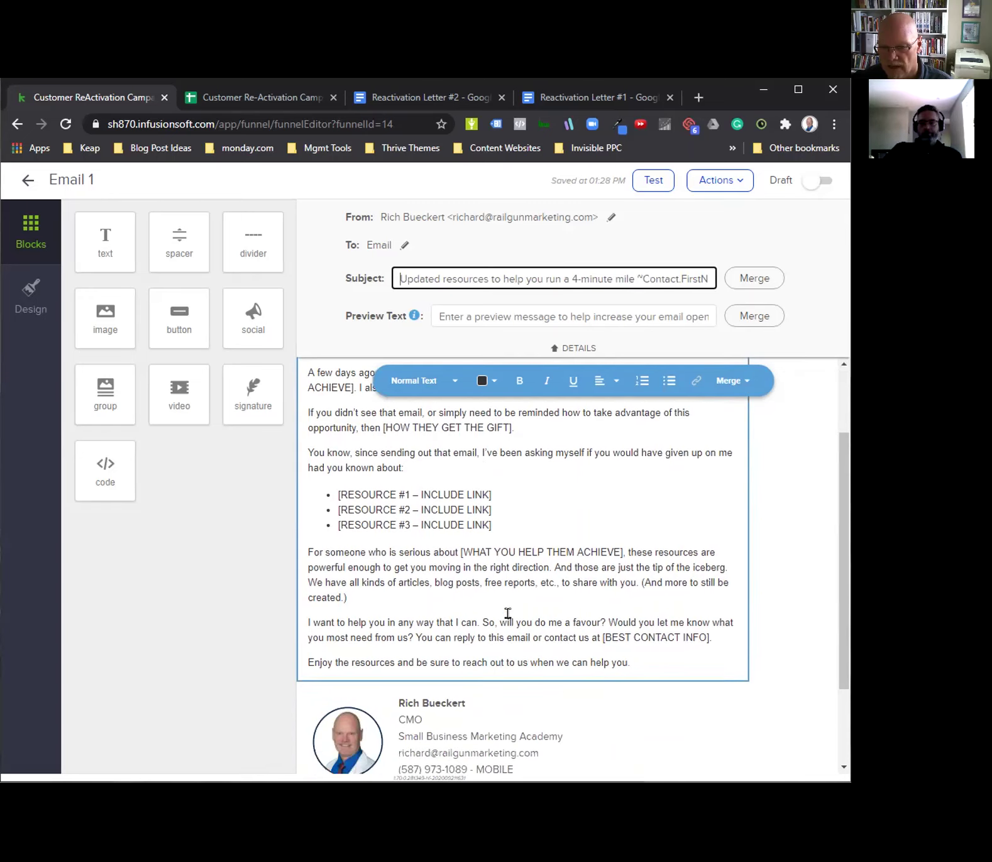
scroll(508, 613, "down", 1)
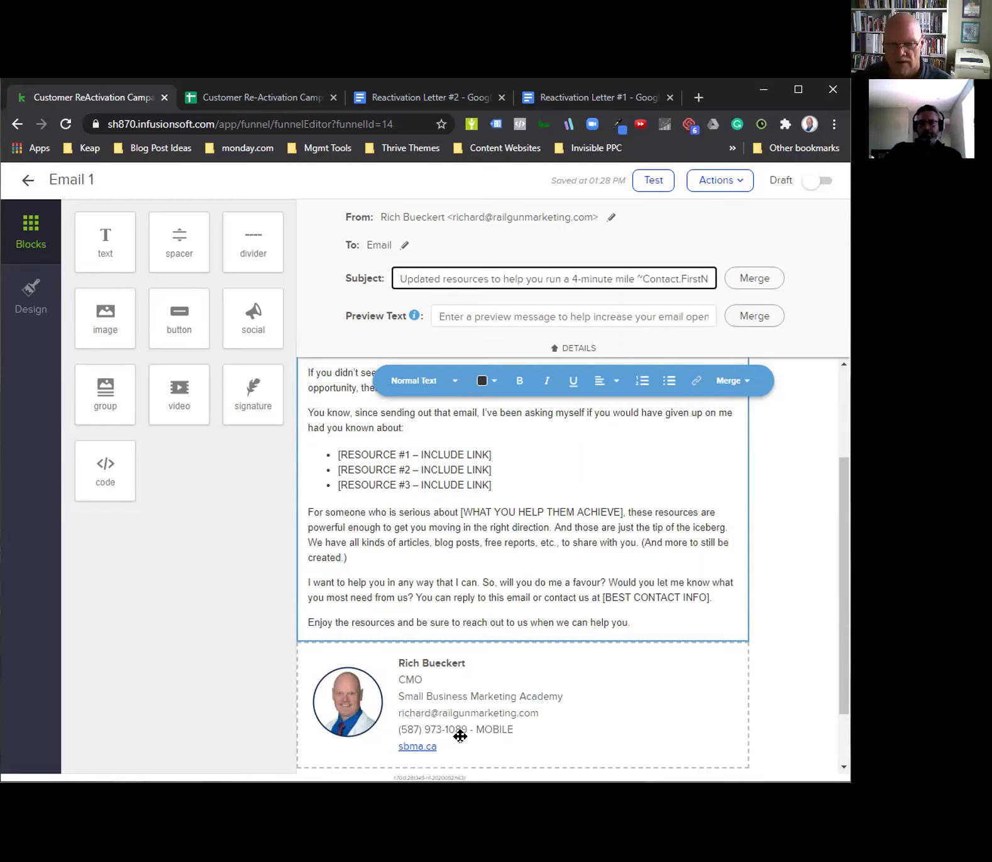
Preview the email in its desktop and phone layouts, read through the whole message, and close the preview
scroll(679, 498, "up", 1)
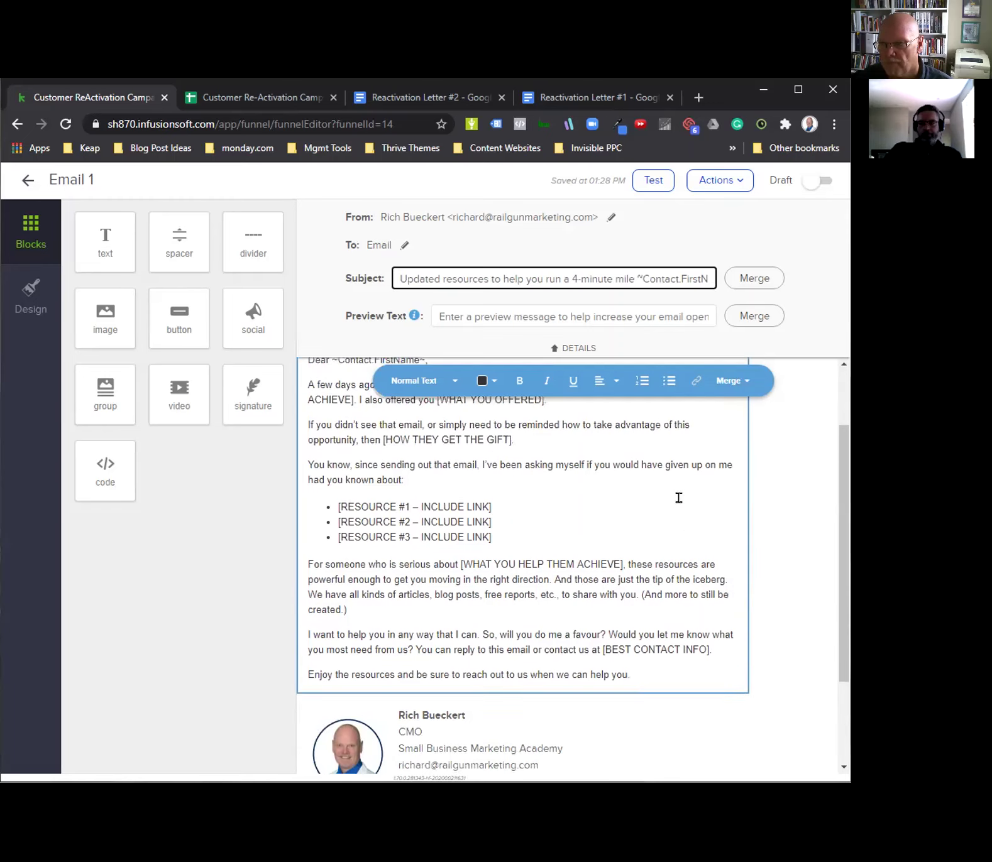
left_click(698, 183)
left_click(668, 219)
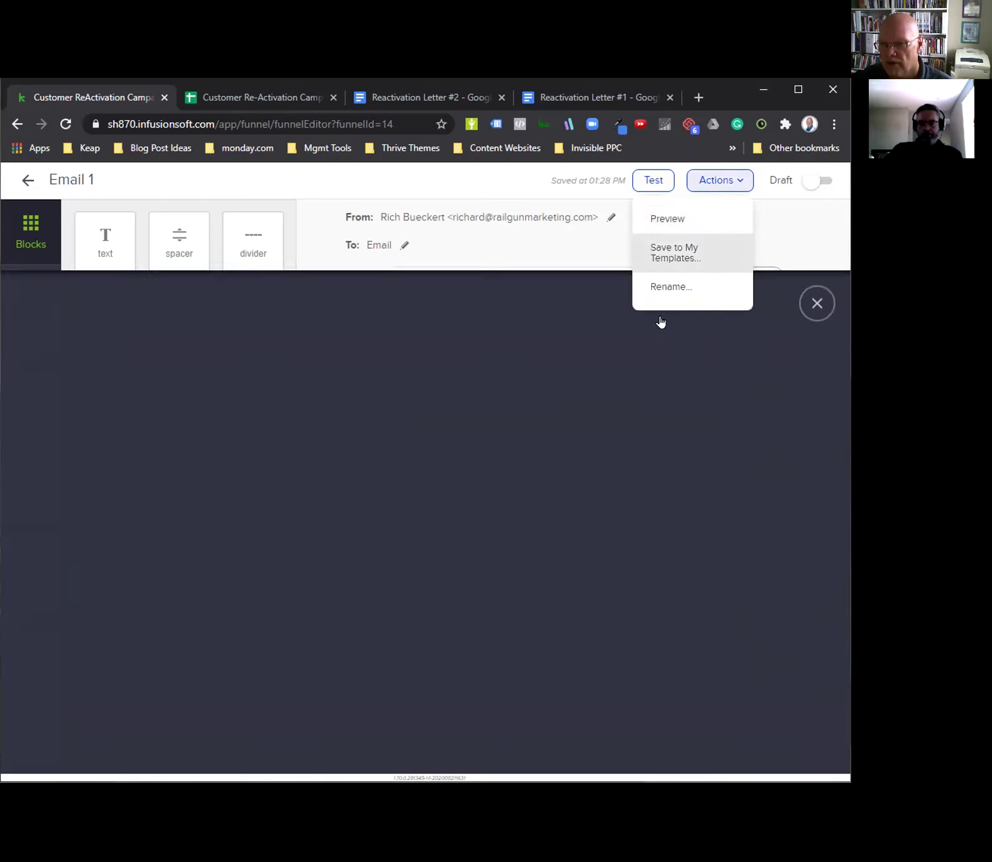
scroll(406, 483, "down", 1)
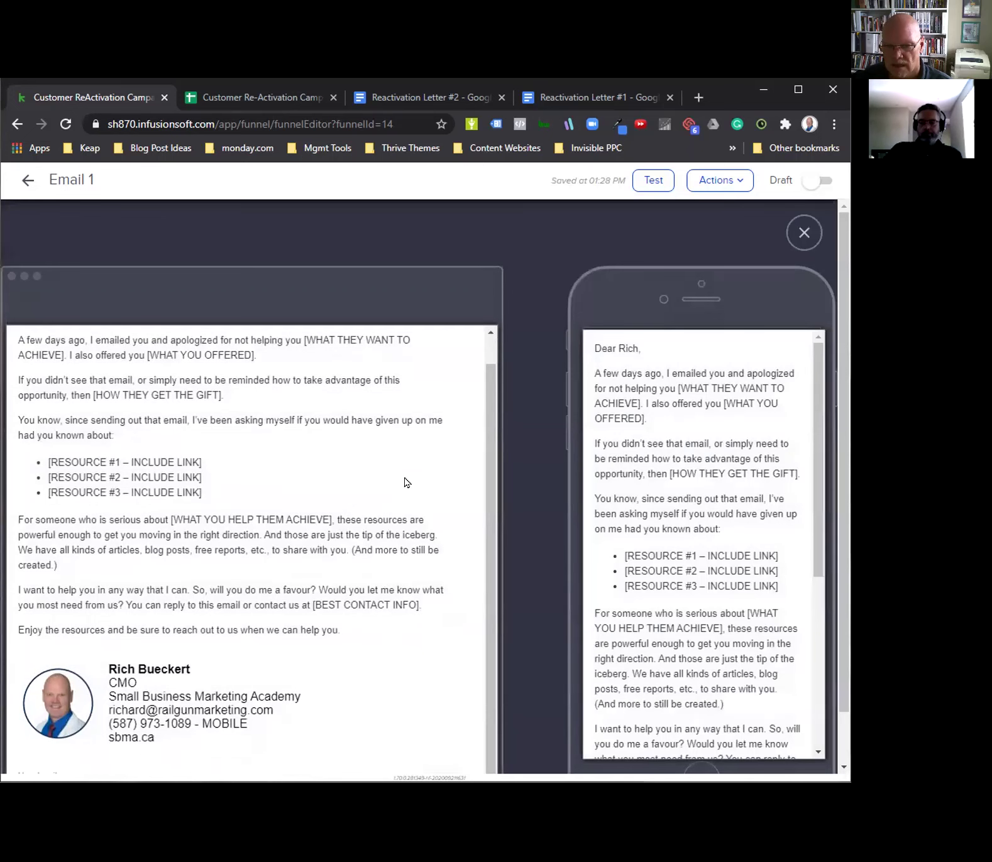
scroll(405, 483, "up", 1)
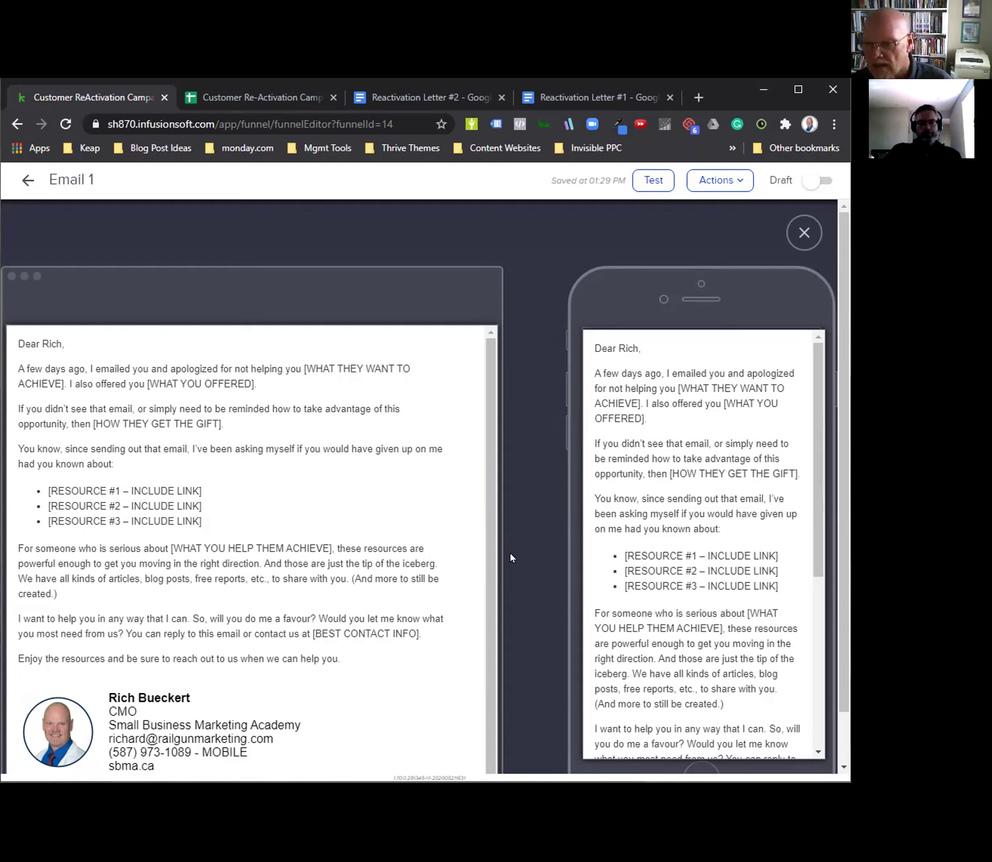
scroll(640, 460, "down", 10)
scroll(640, 460, "up", 10)
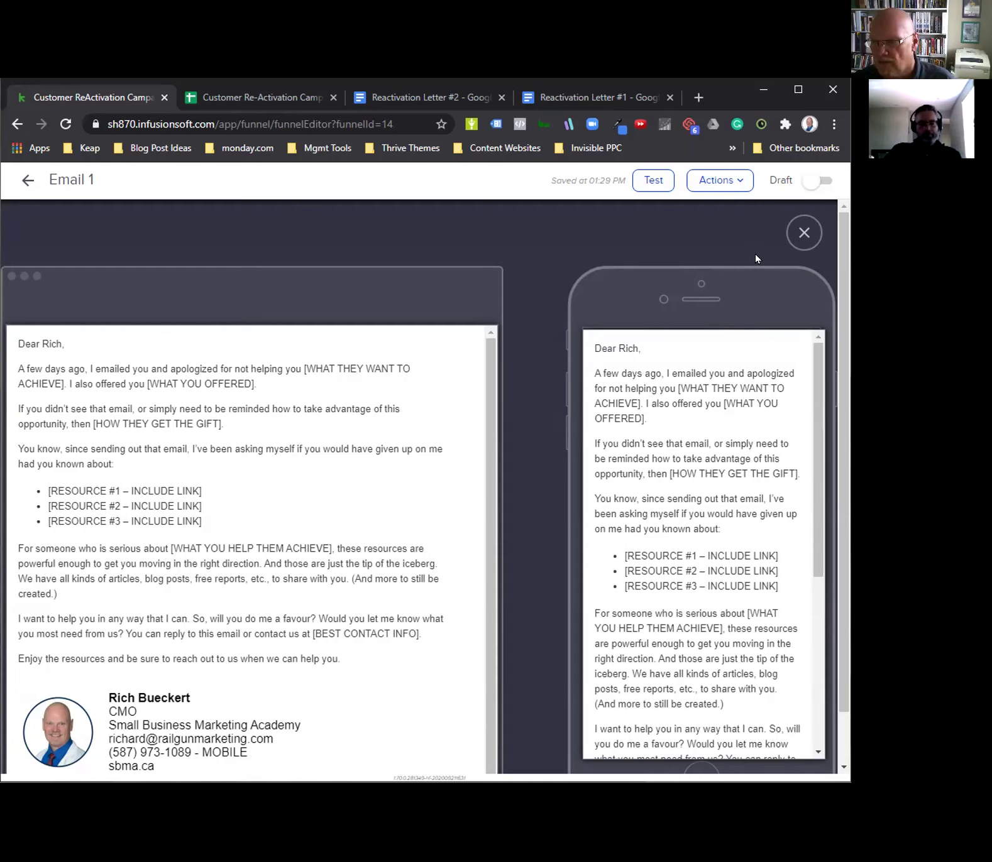
left_click(804, 234)
left_click(649, 179)
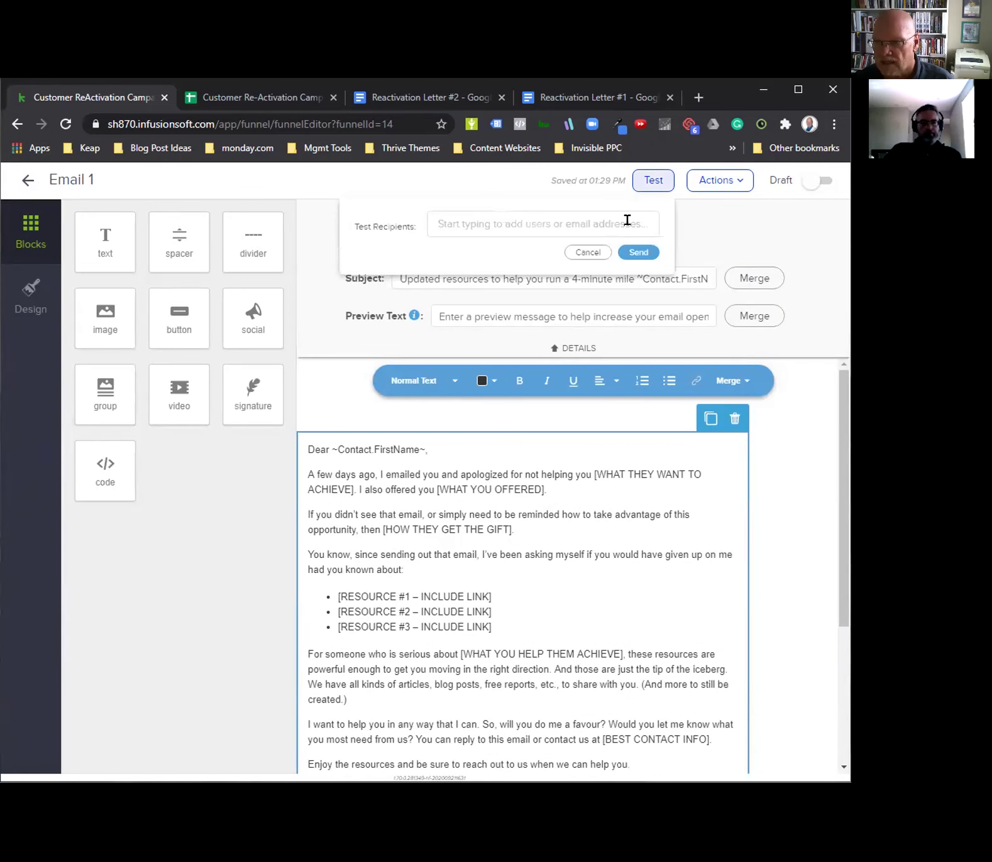
left_click(569, 234)
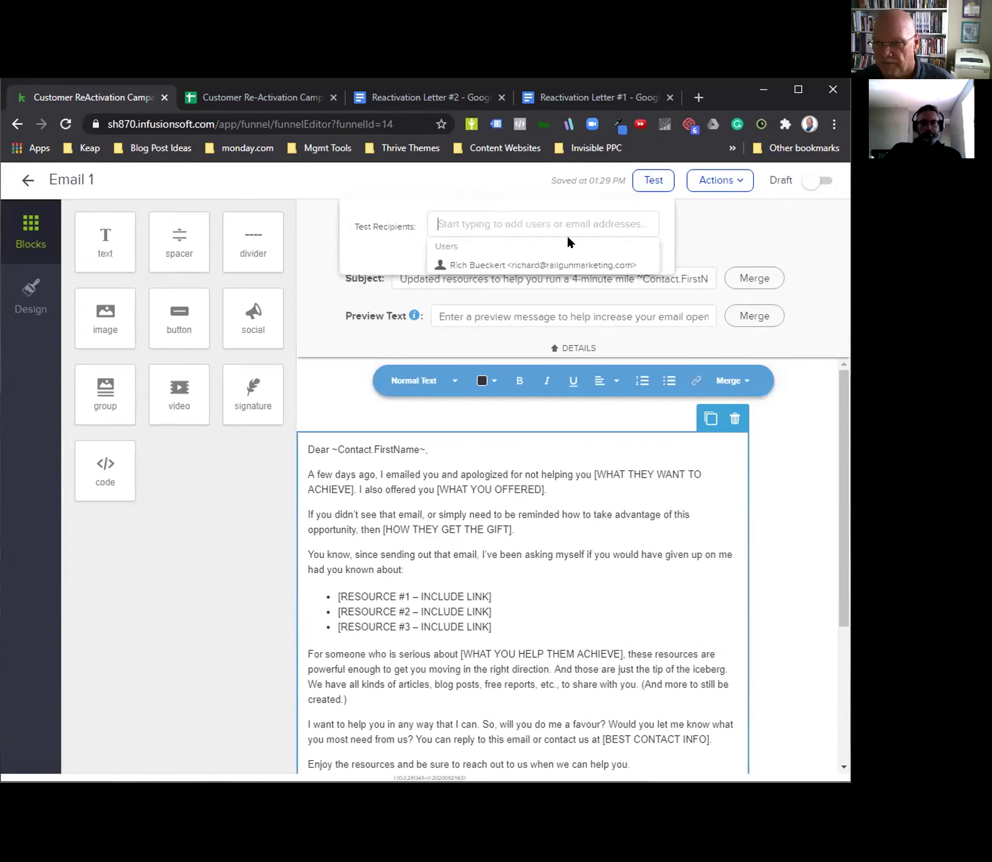
left_click(536, 265)
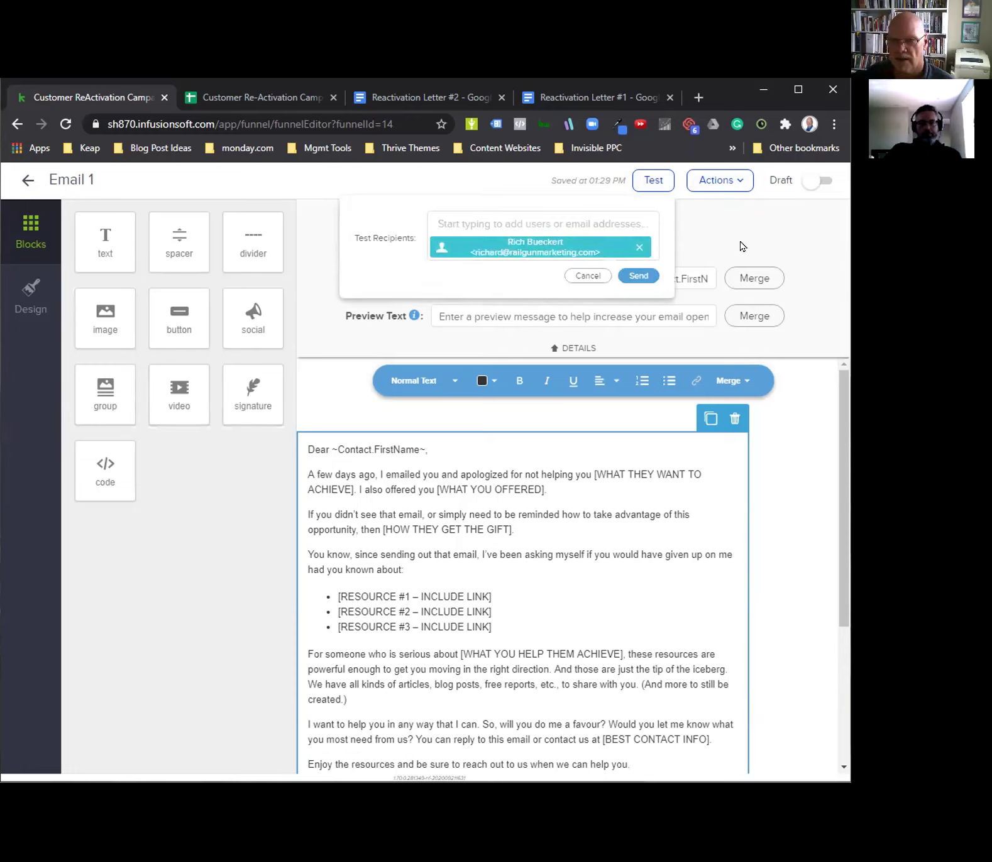
left_click(806, 187)
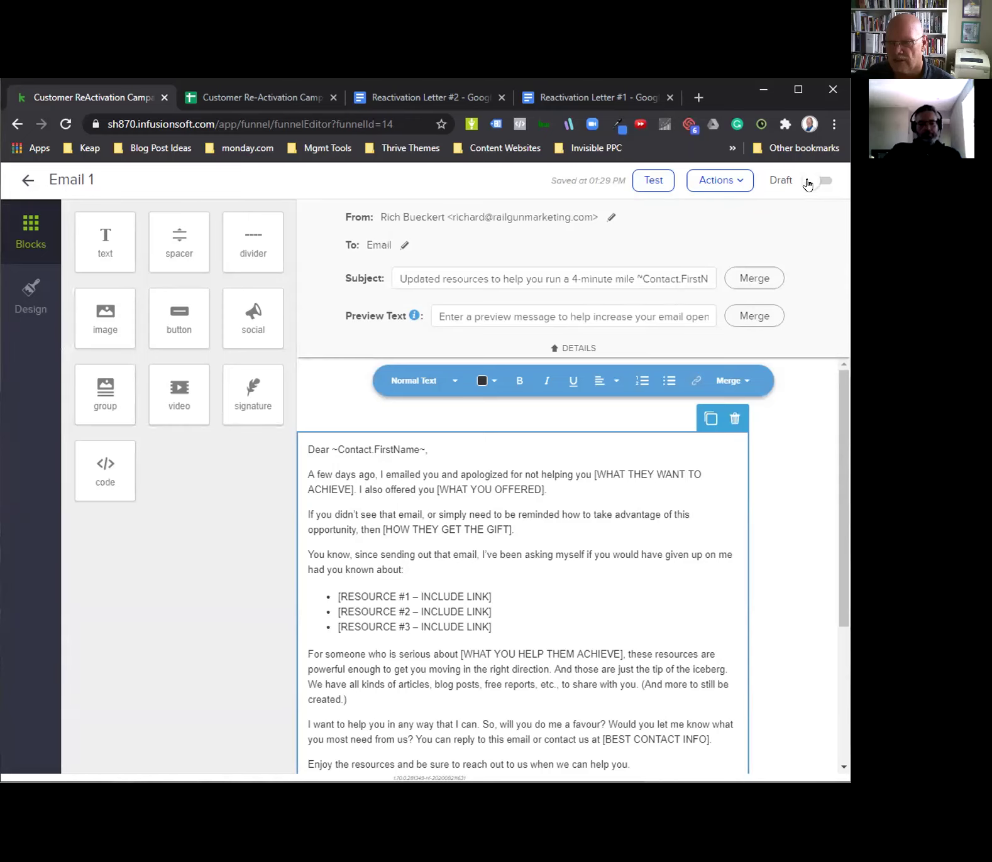
Mark the email as Ready, rename it to Email 2, and return to the email sequence
left_click(812, 182)
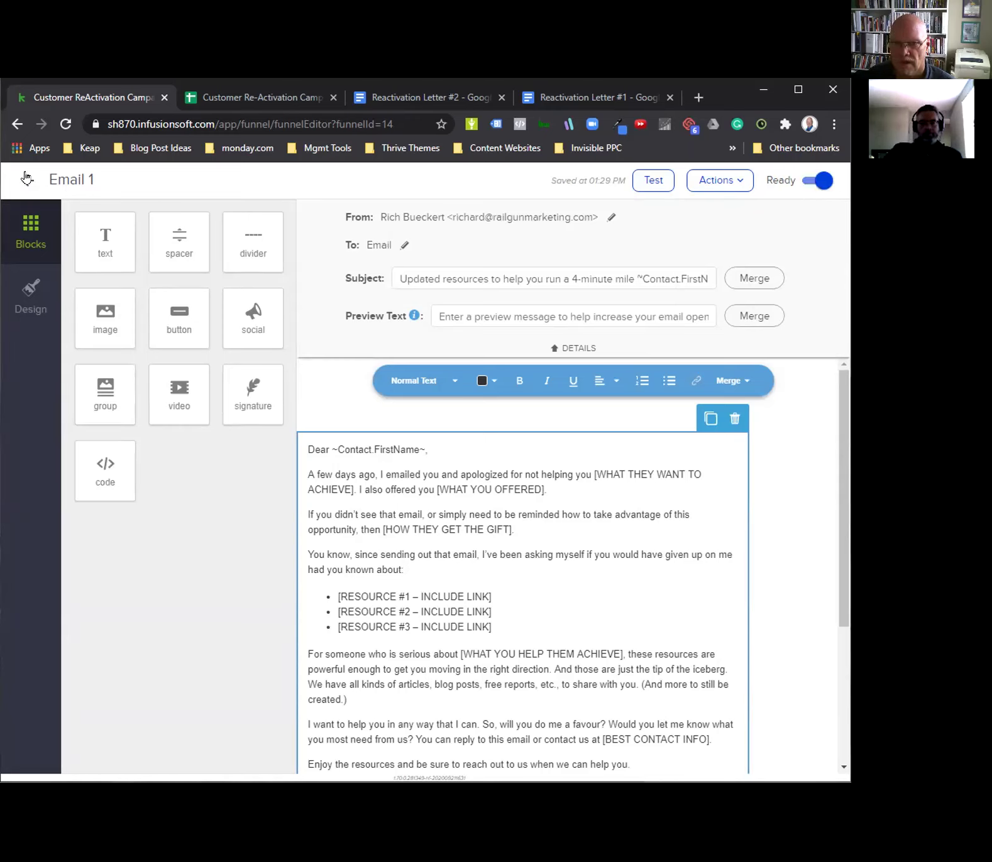
left_click(720, 182)
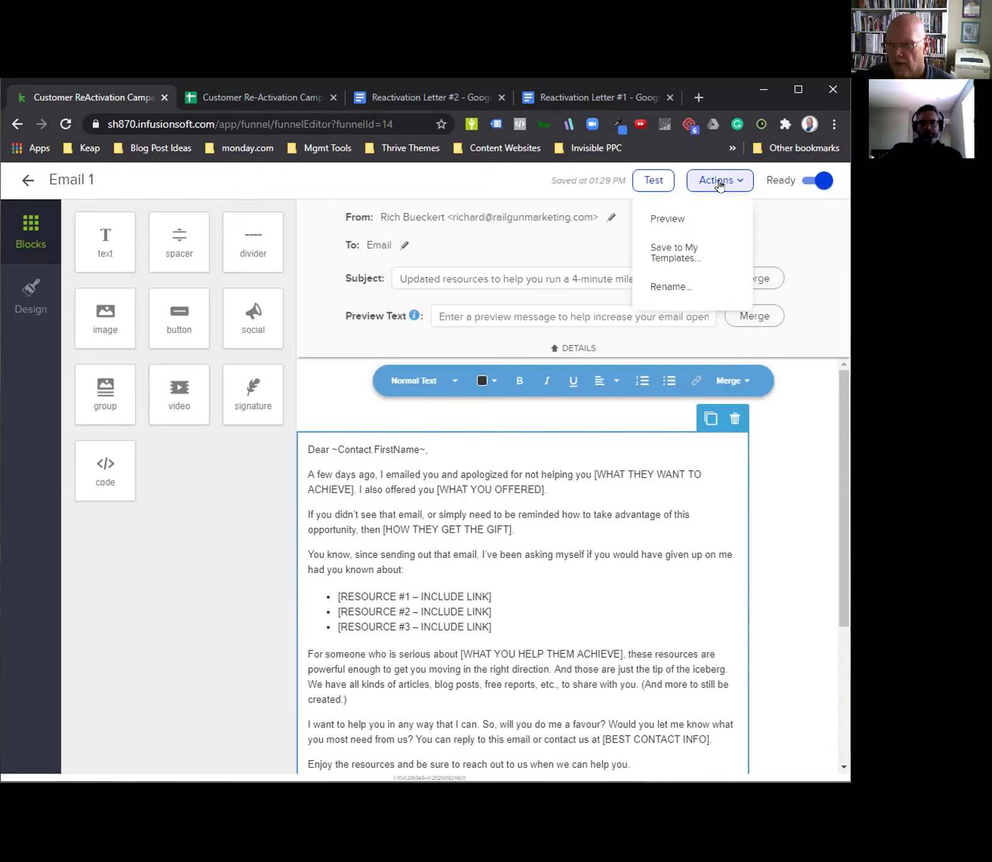
left_click(672, 286)
left_click(343, 465)
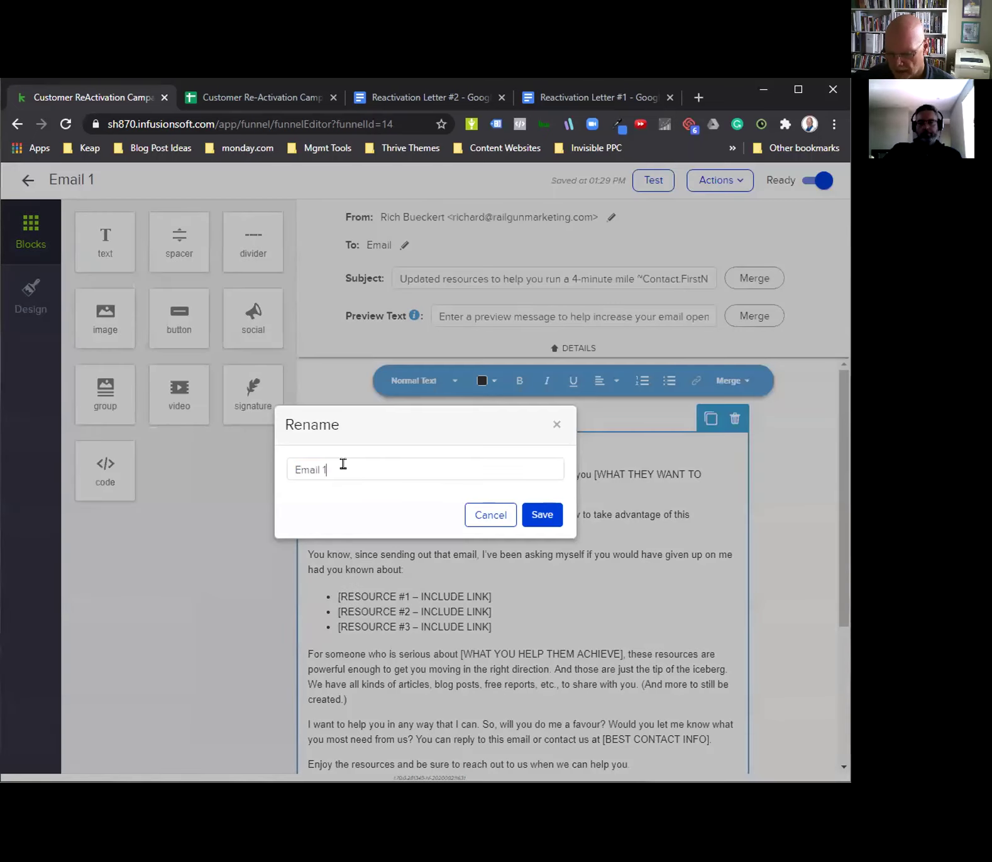
type("2")
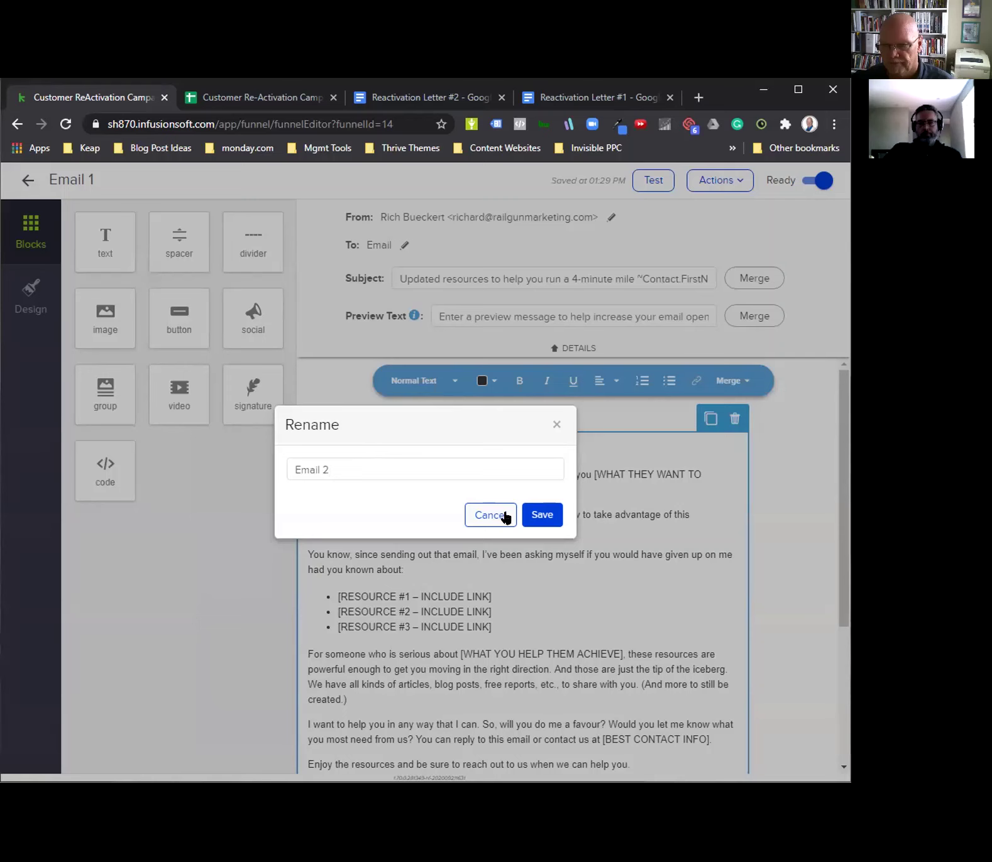
left_click(541, 515)
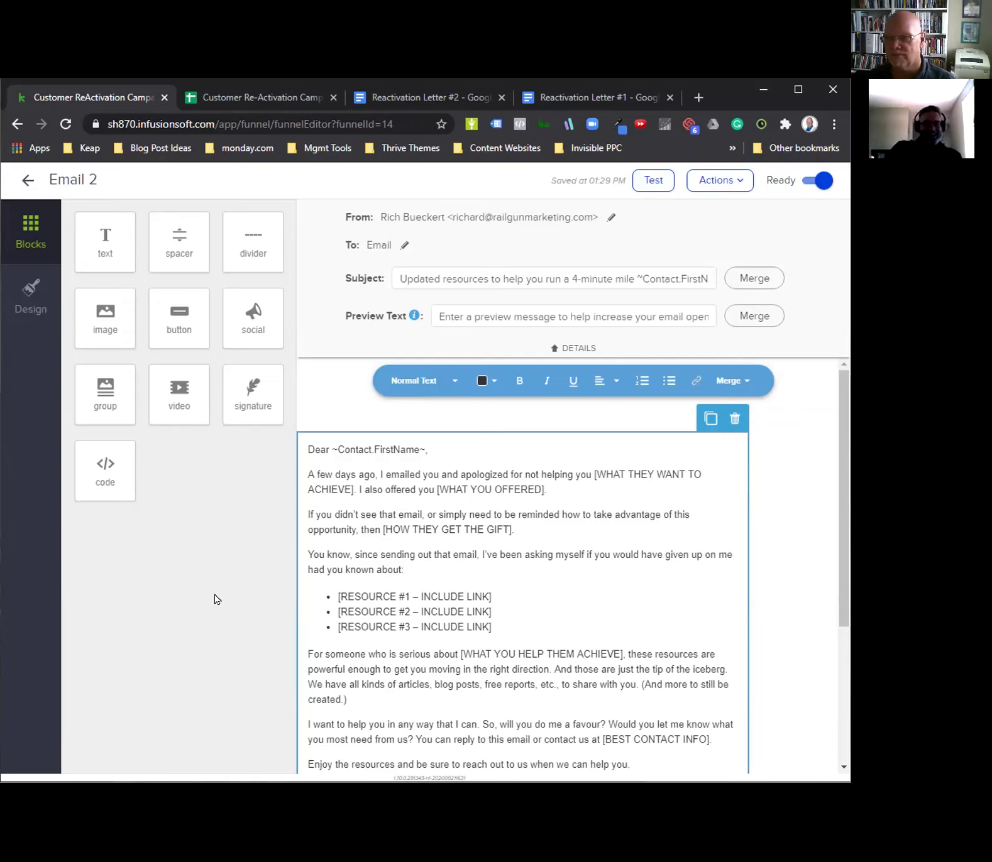
left_click(26, 181)
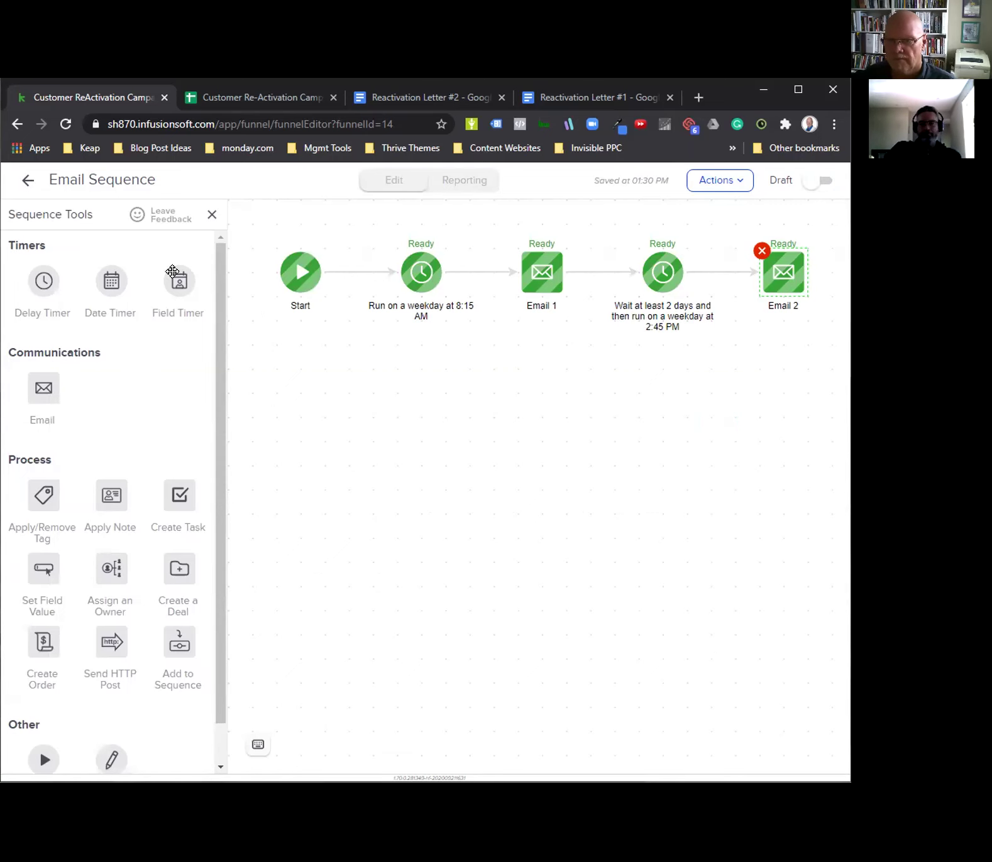
Open Reactivation Letter #3 from the Email Letter #3 link in the campaign spreadsheet and highlight its send timing
left_click(249, 97)
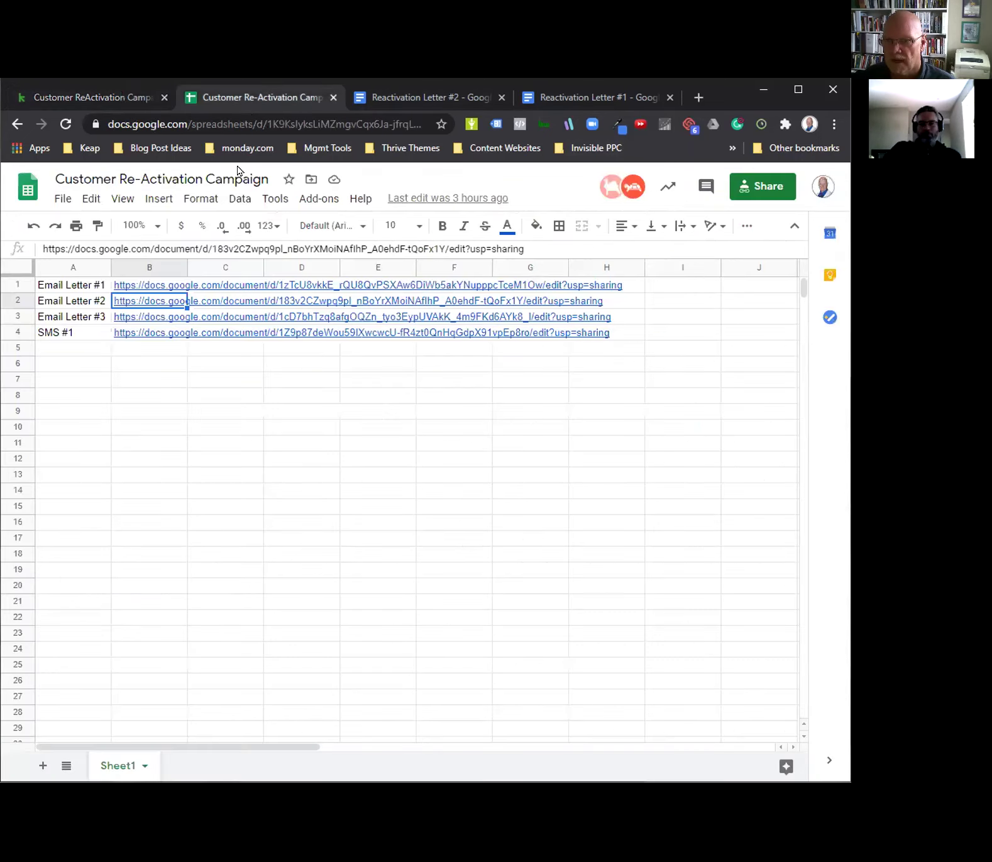
left_click(133, 317)
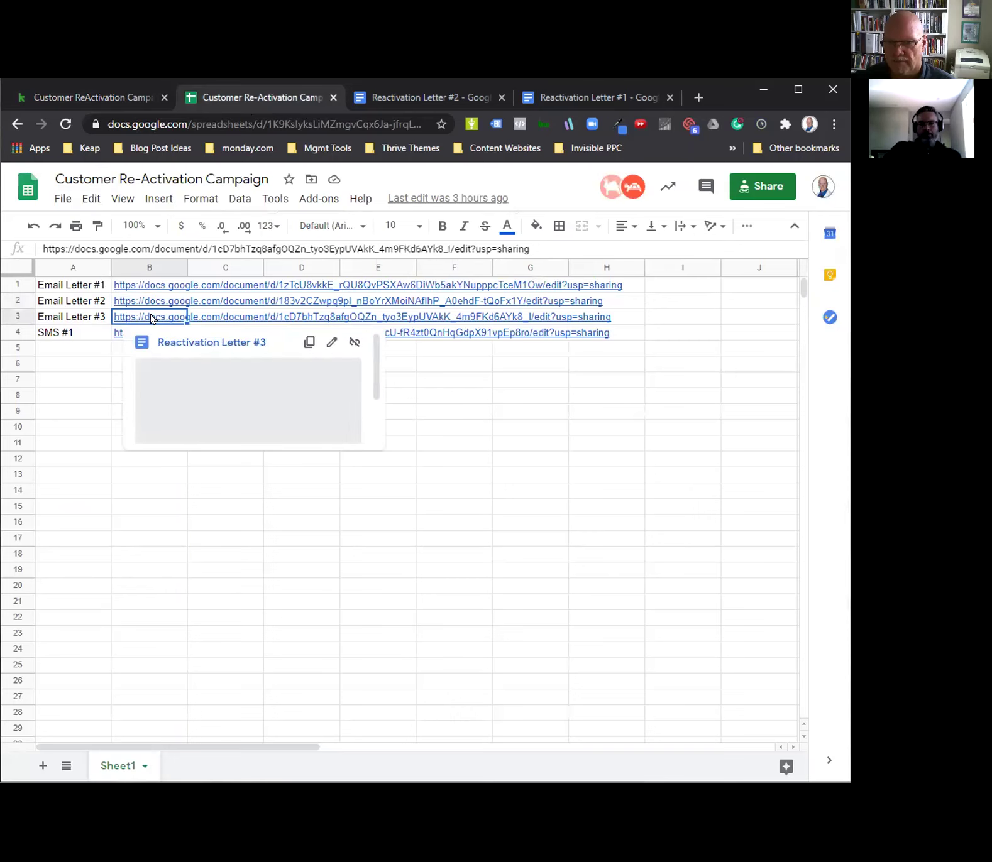
left_click(177, 342)
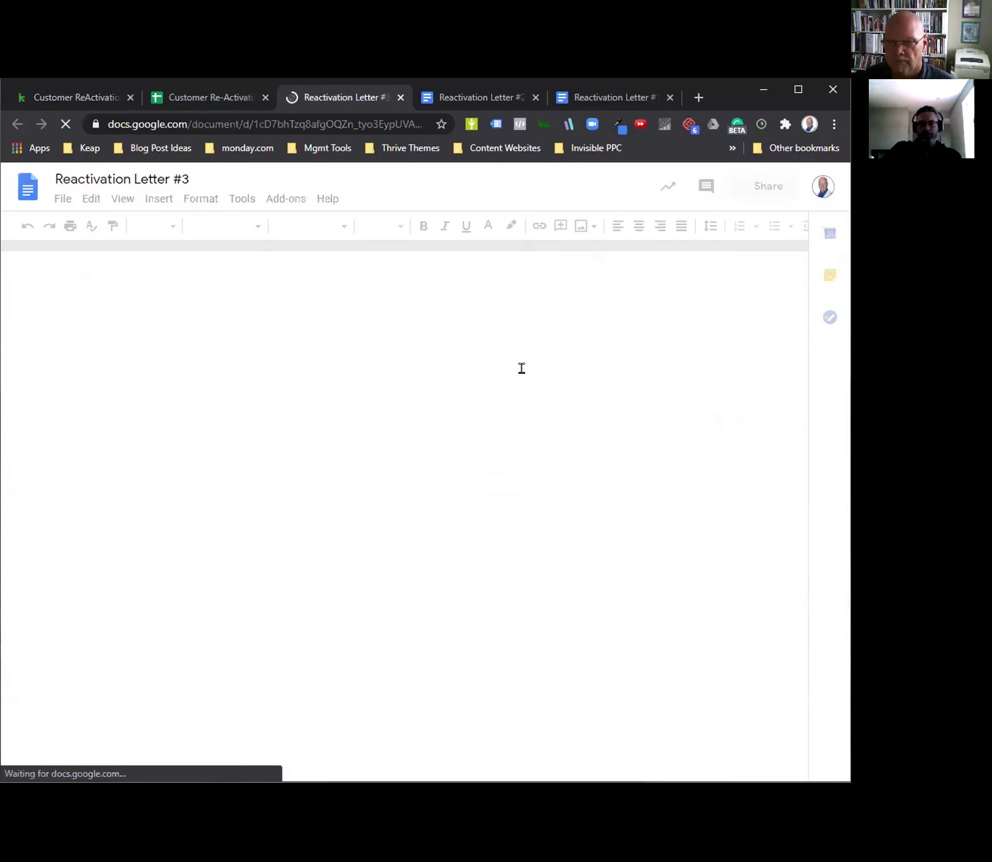
left_click_drag(331, 373, 425, 374)
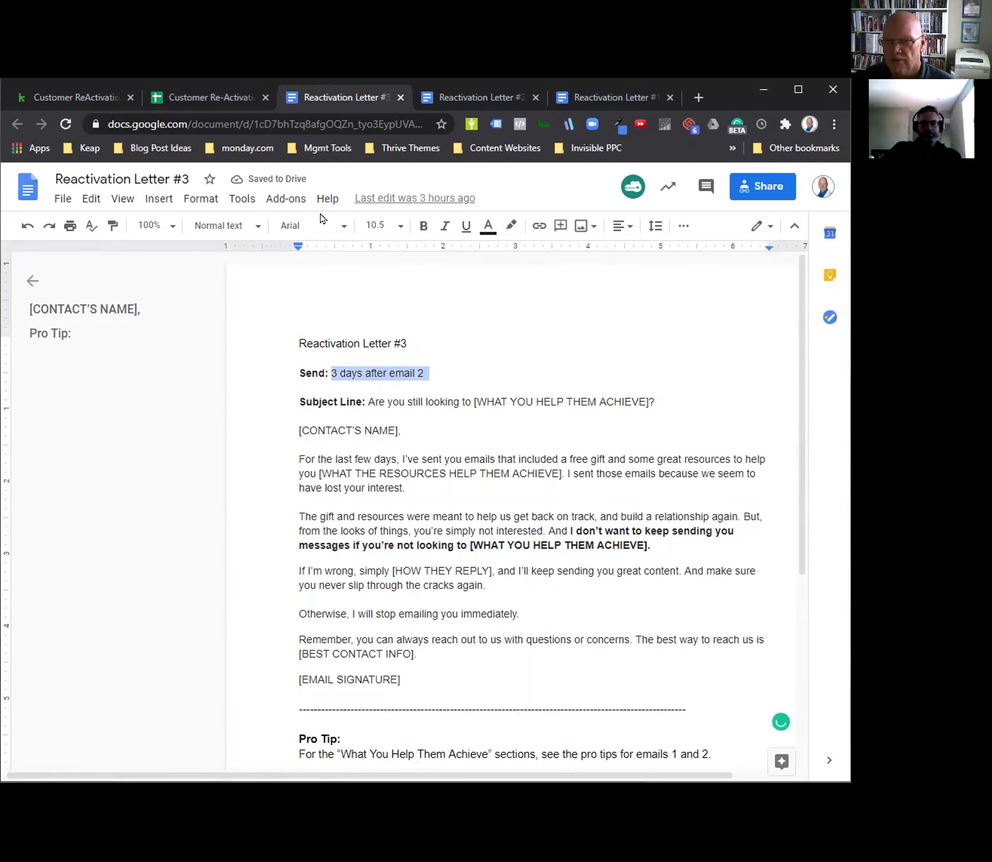
Add a delay timer after Email 2 that waits at least 3 days and runs on any Saturday at 9:00 AM in the contact's time zone
left_click(64, 95)
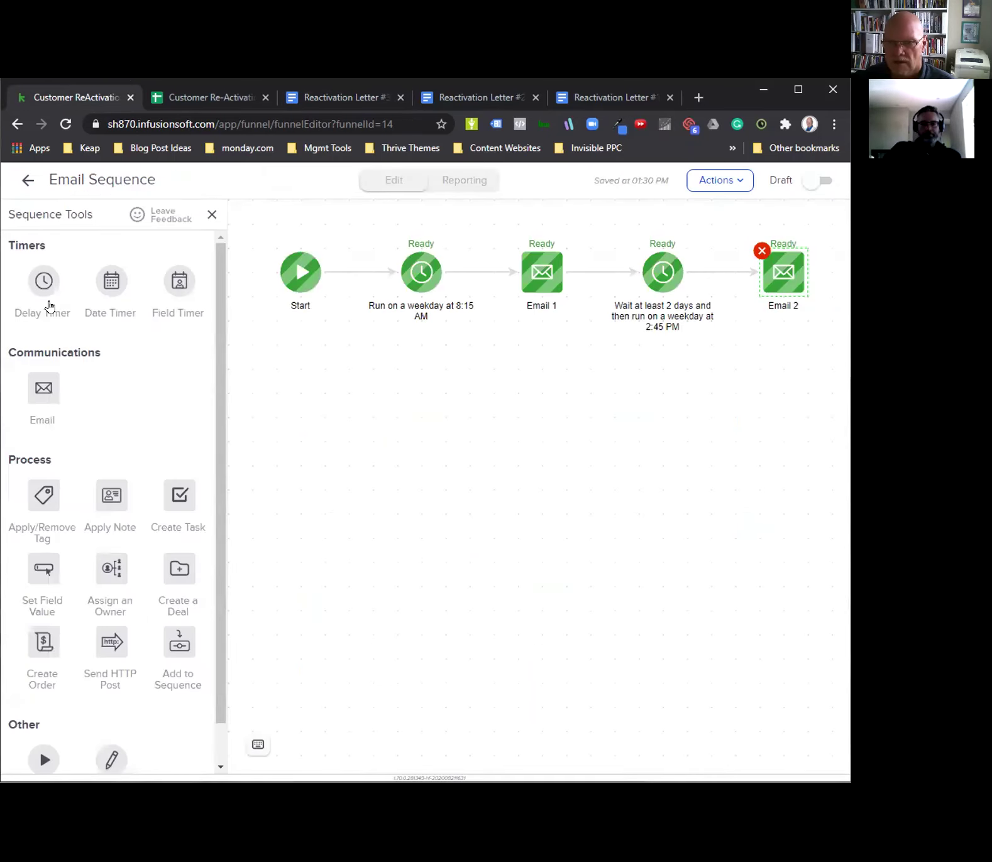
left_click_drag(49, 306, 761, 394)
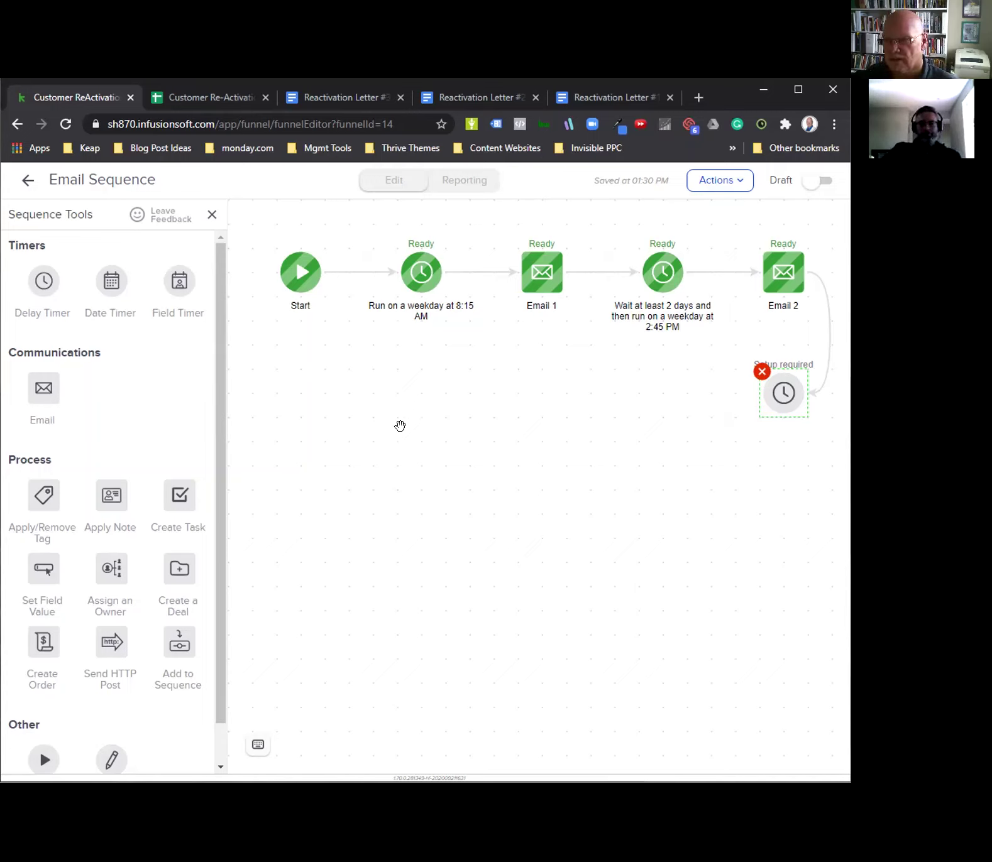
left_click(780, 395)
left_click(762, 416)
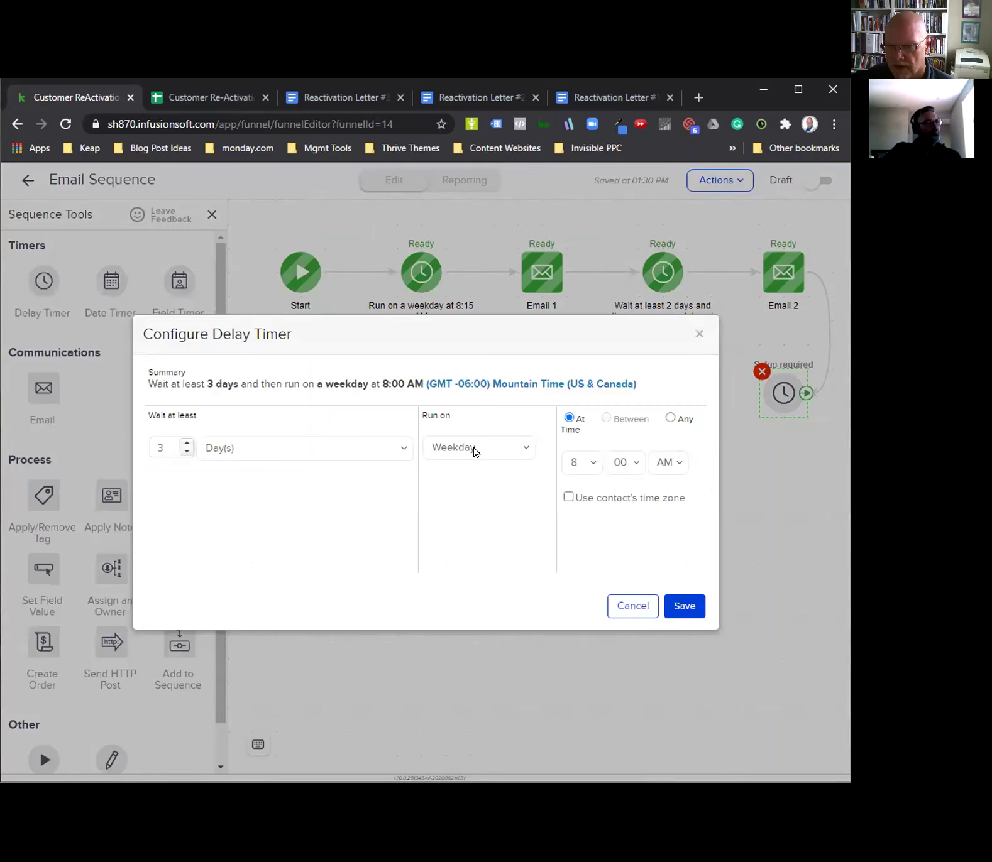
left_click(509, 450)
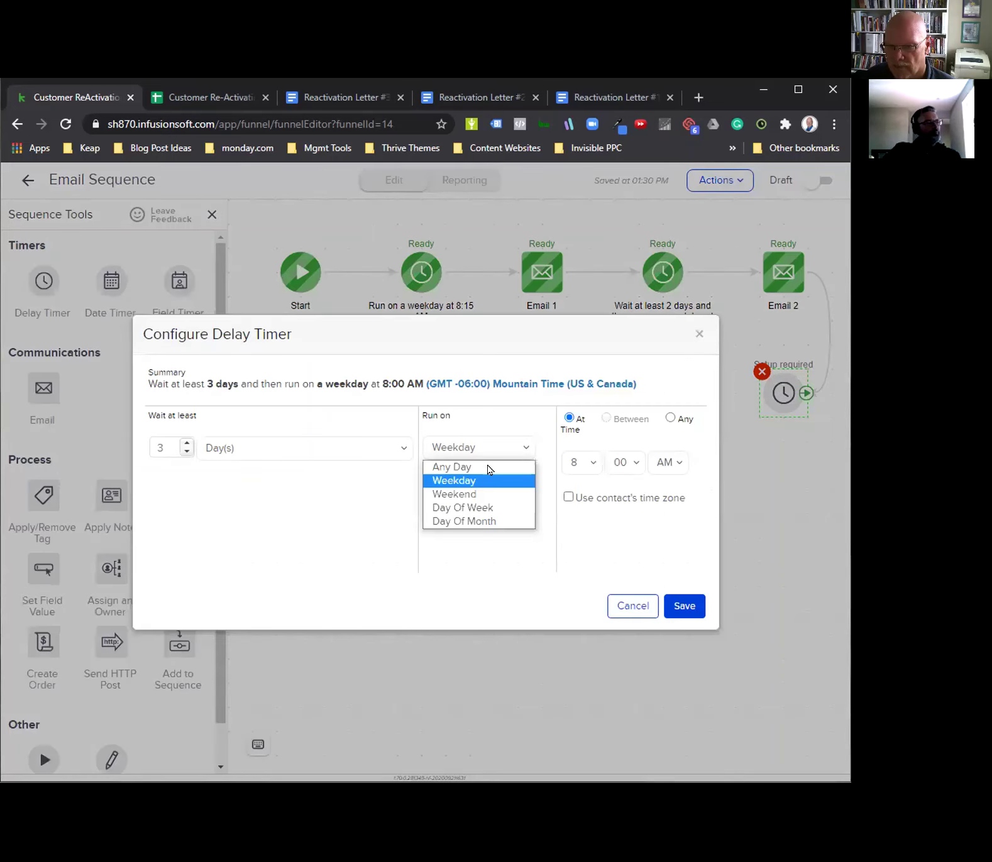
left_click(471, 508)
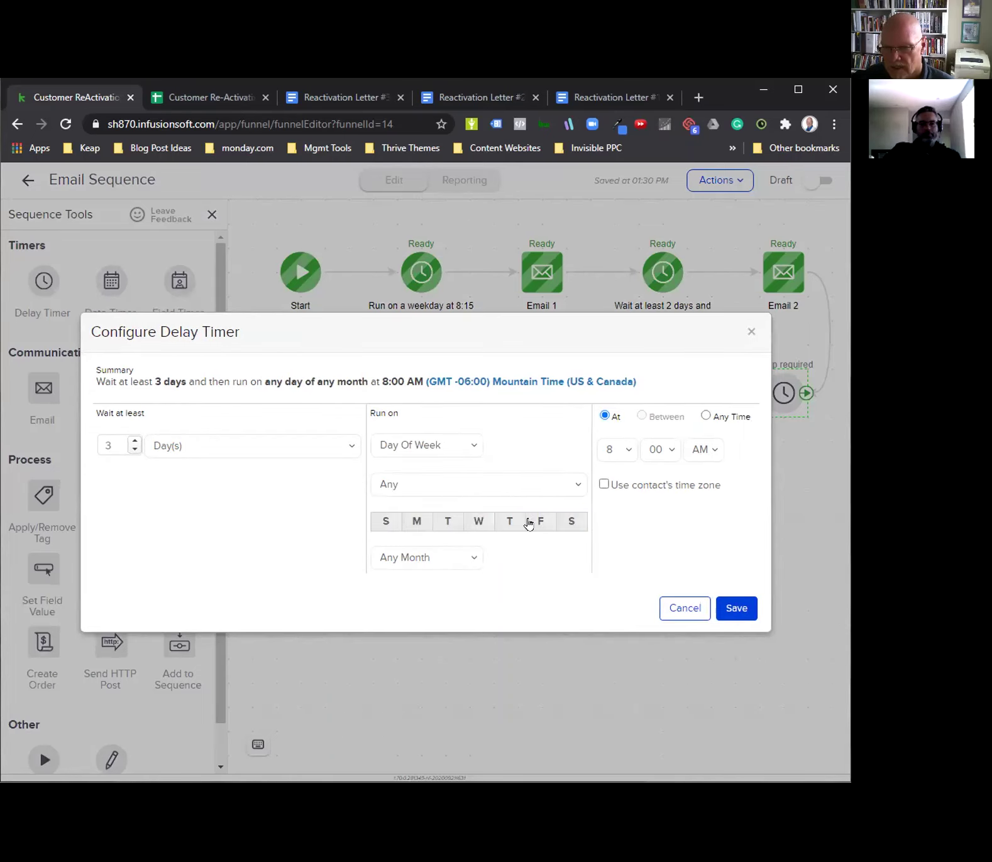
left_click(570, 522)
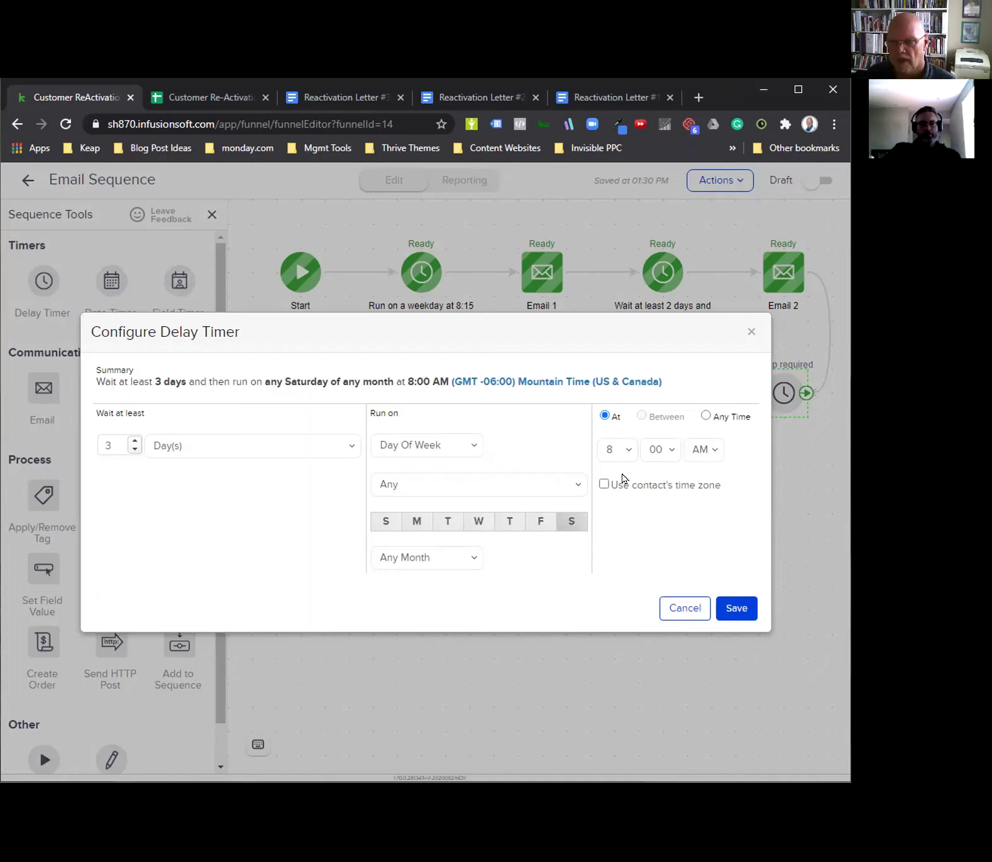
left_click(624, 450)
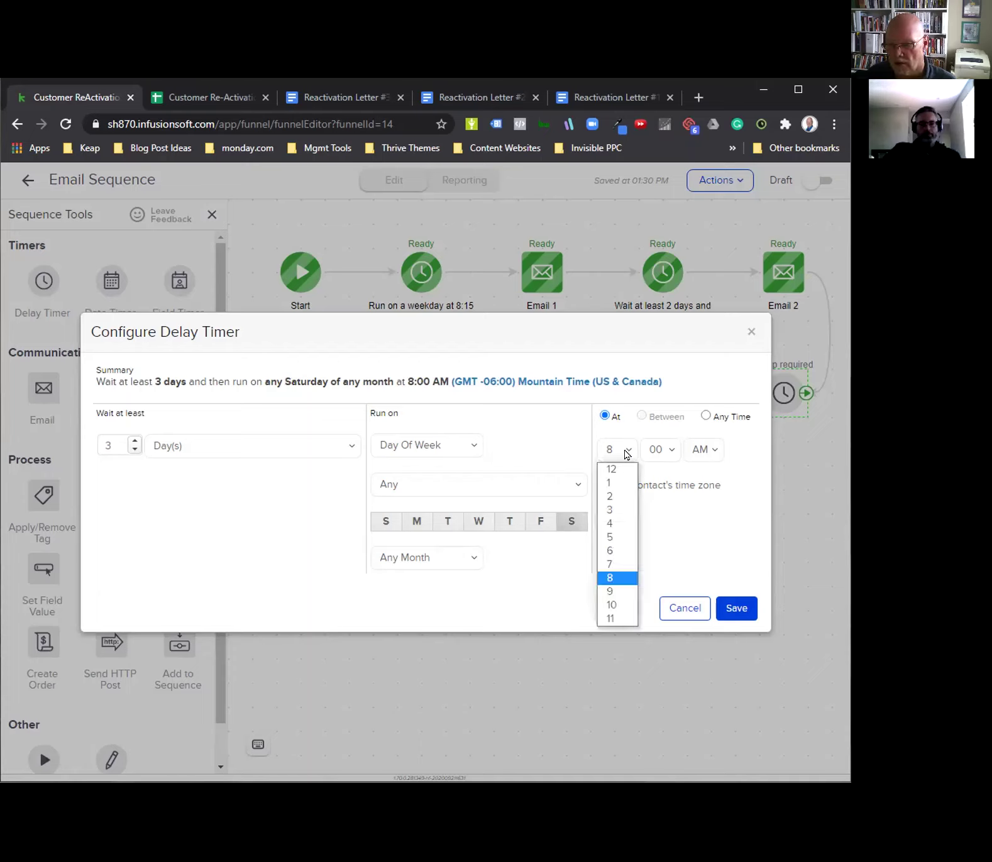
left_click(612, 589)
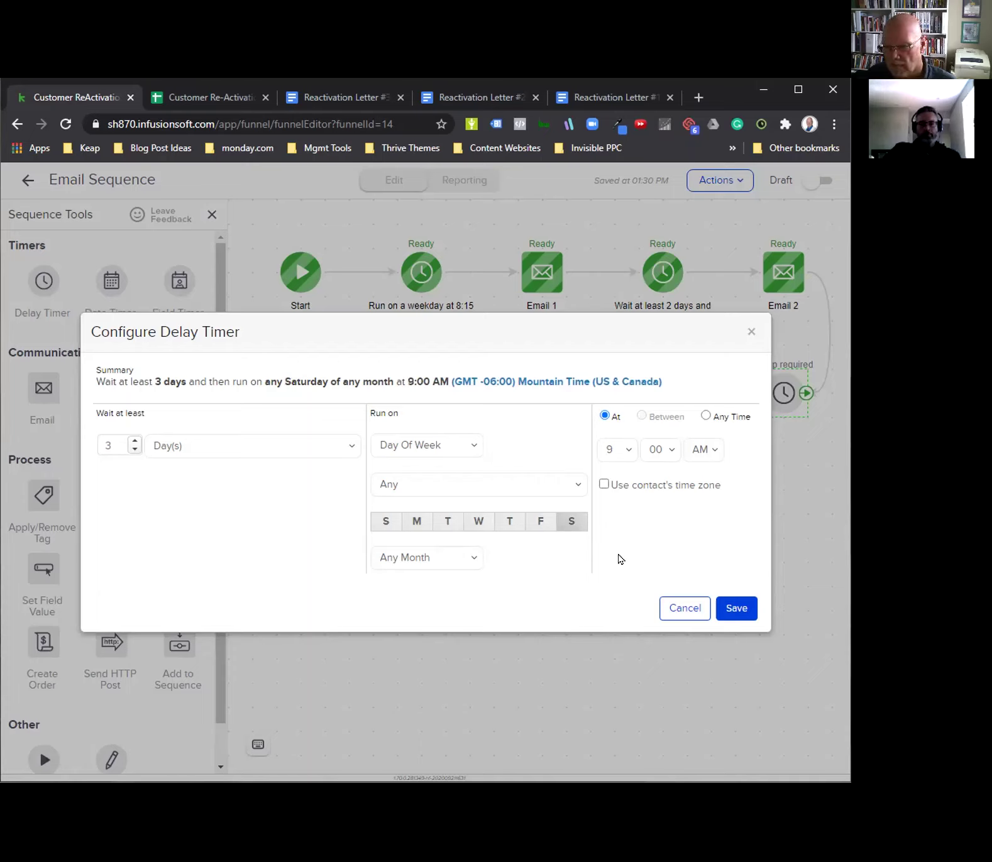
left_click(603, 485)
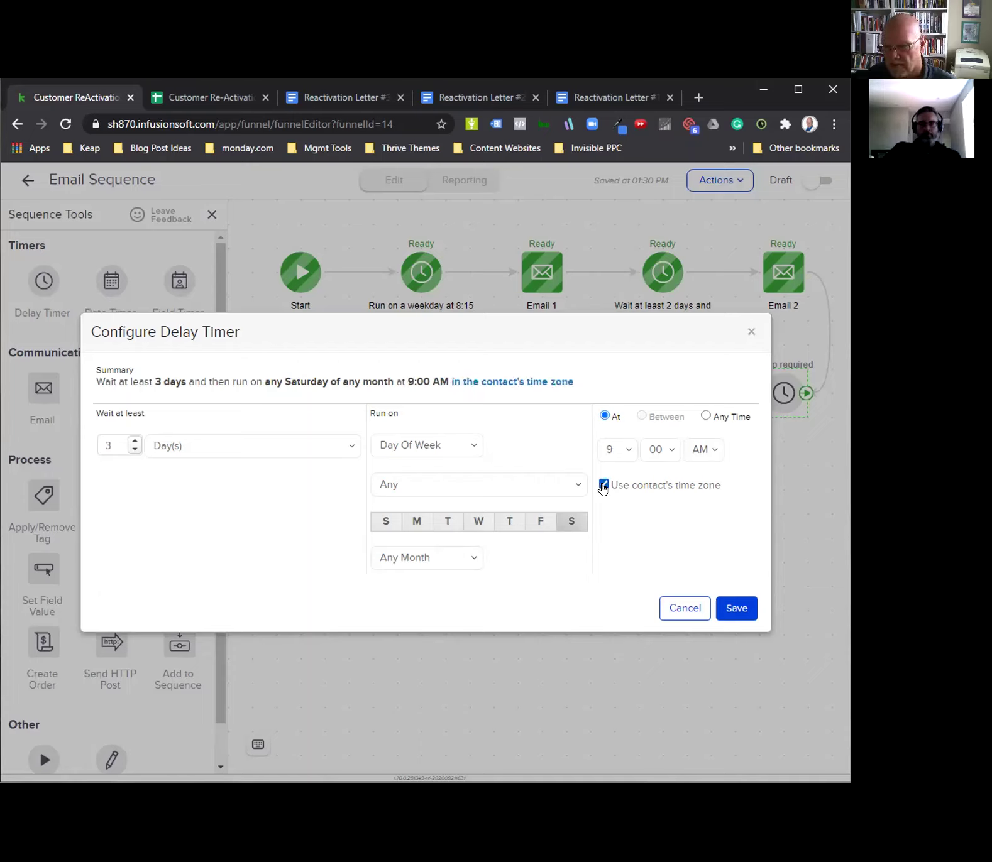
left_click(736, 609)
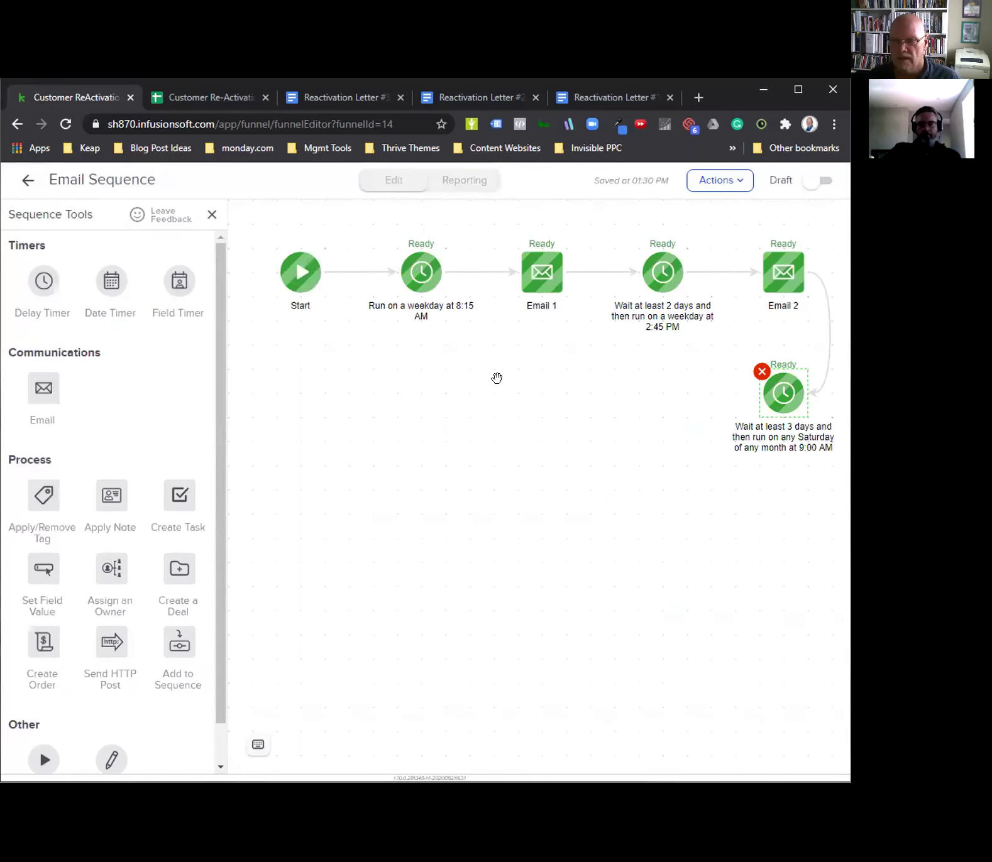
Add an email named Email 3 after the 3-day delay timer and open it for editing
left_click_drag(44, 387, 657, 391)
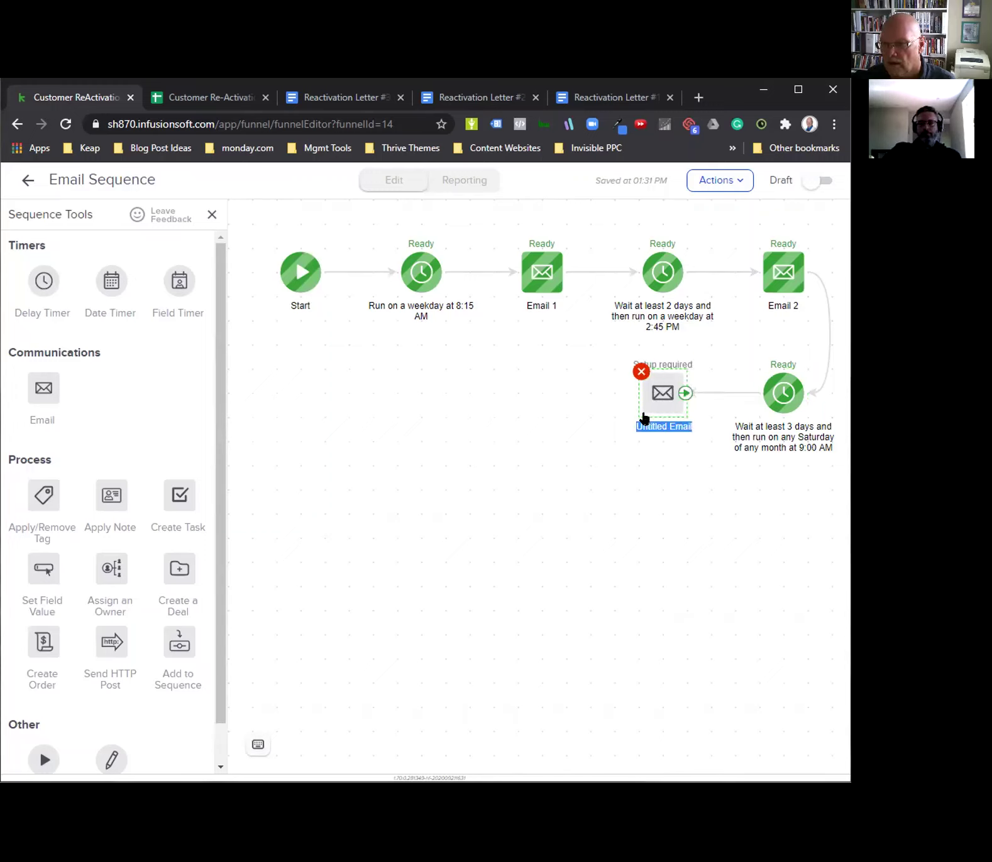
type("Email 3")
right_click(663, 391)
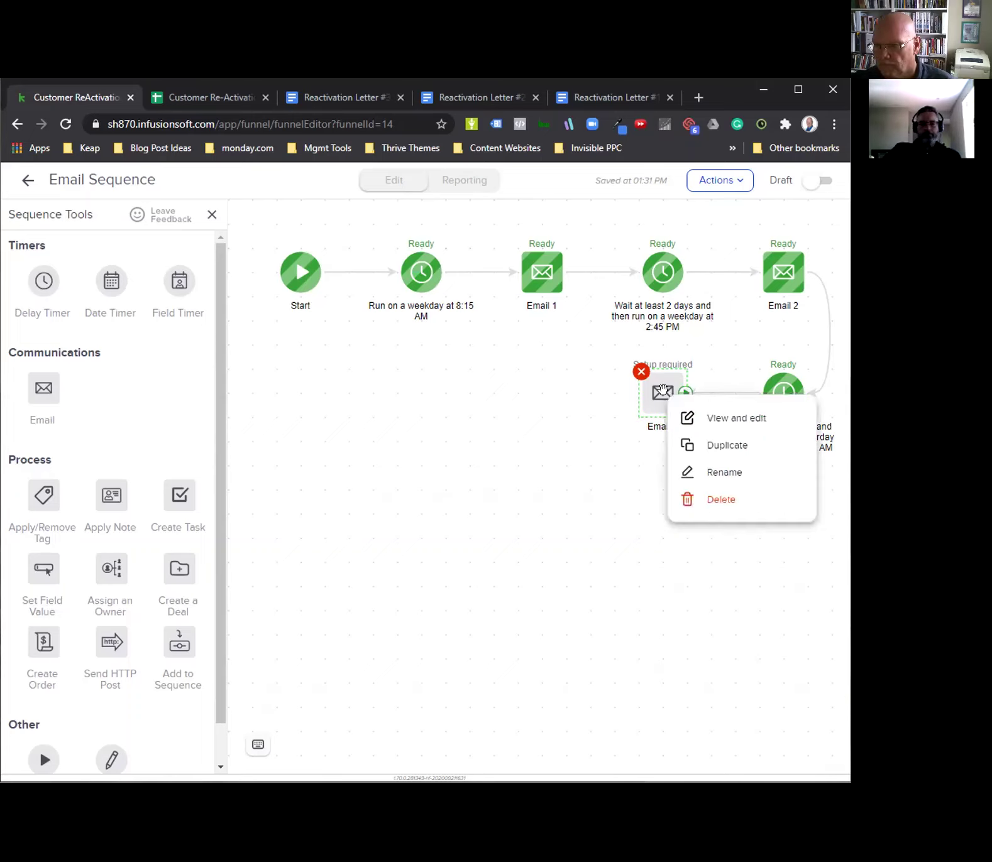
left_click(709, 420)
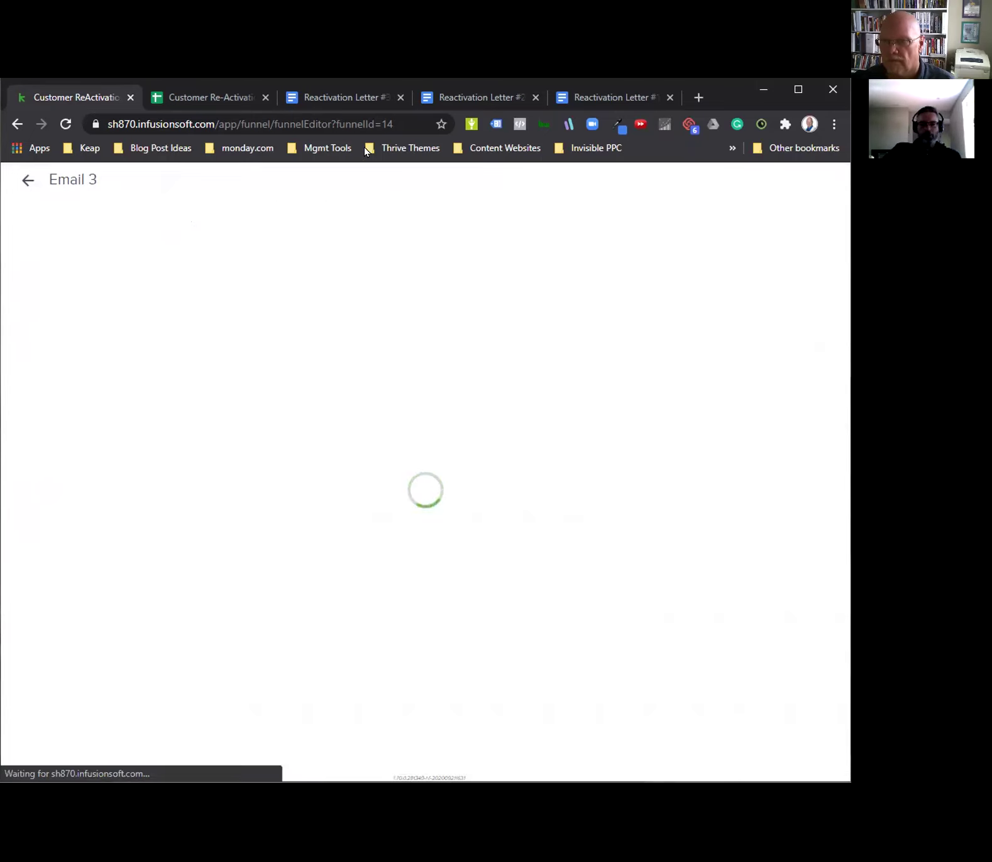
Copy the subject line text "Are you still looking to [WHAT YOU HELP THEM ACHIEVE]?" from Reactivation Letter #3 and return to Email 3
left_click(342, 96)
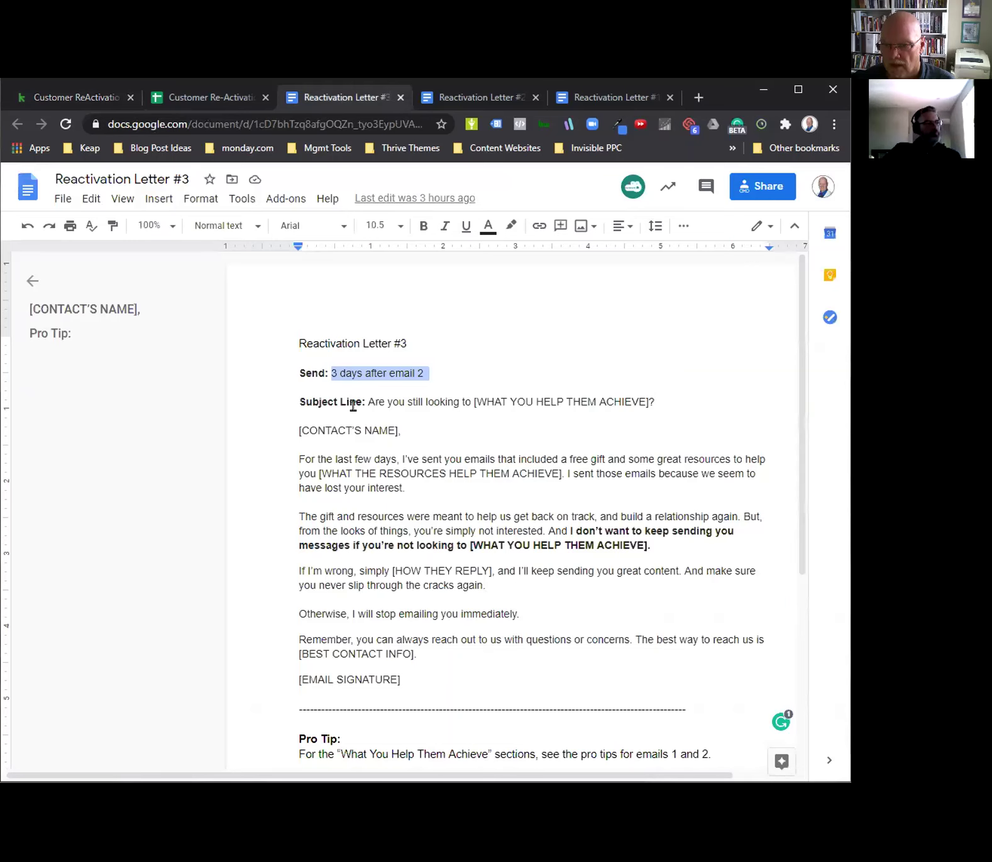
left_click_drag(367, 401, 652, 397)
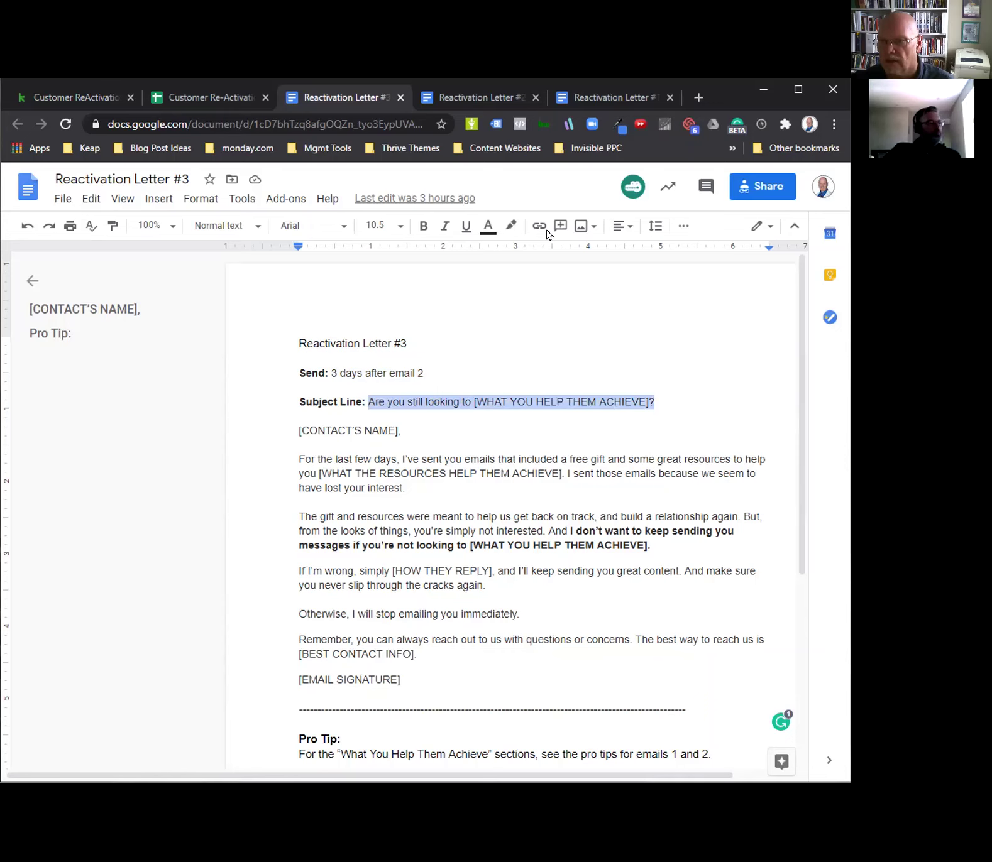
left_click(80, 100)
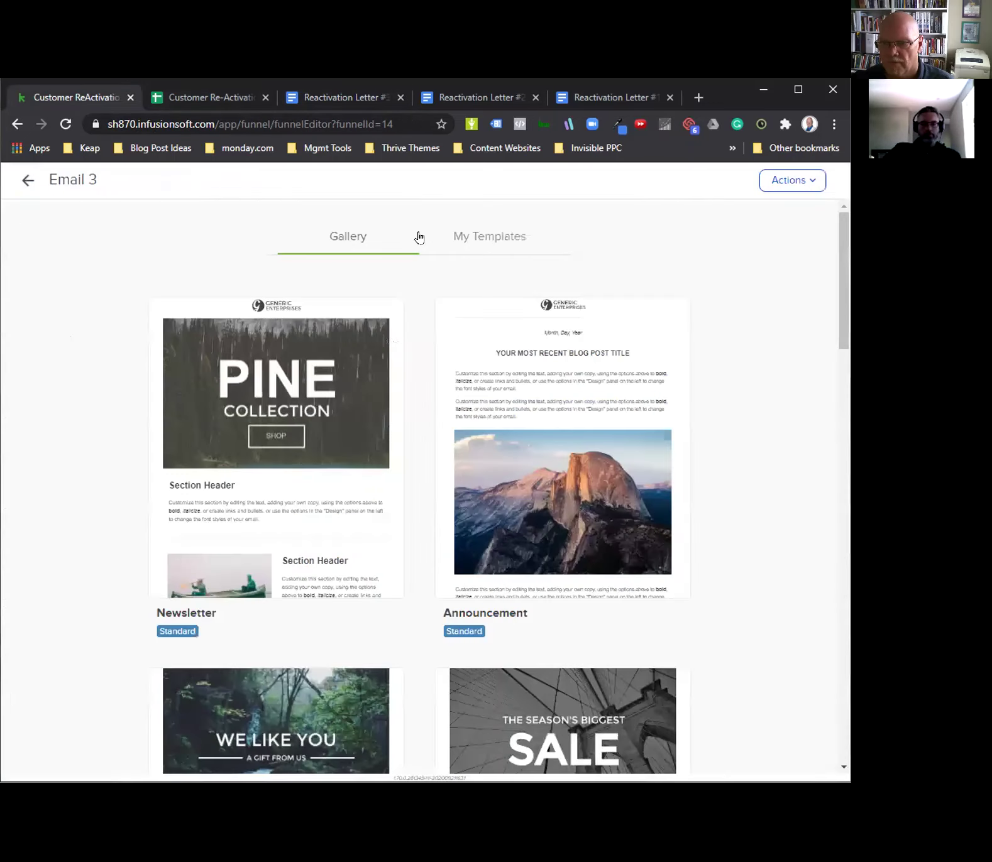
Choose the plain letter template that begins with "Hello ~Contact.FirstName~" from the gallery for Email 3
scroll(671, 420, "down", 6)
scroll(608, 439, "down", 4)
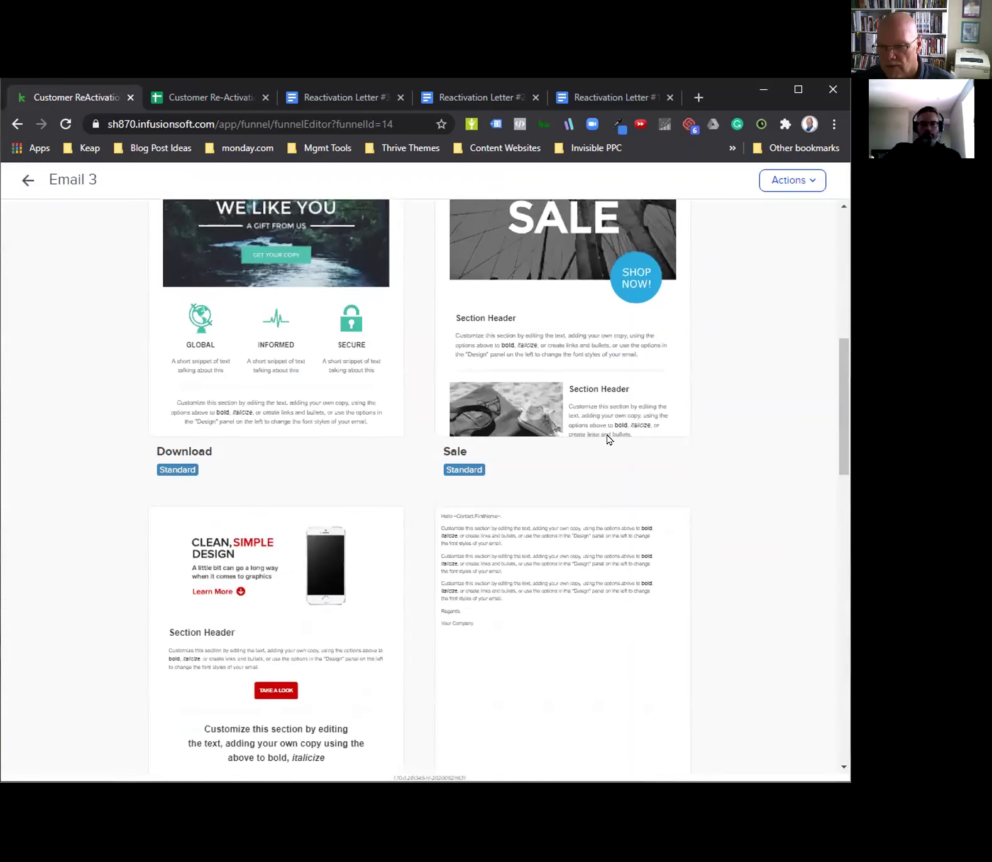
mouse_move(516, 523)
left_click(537, 503)
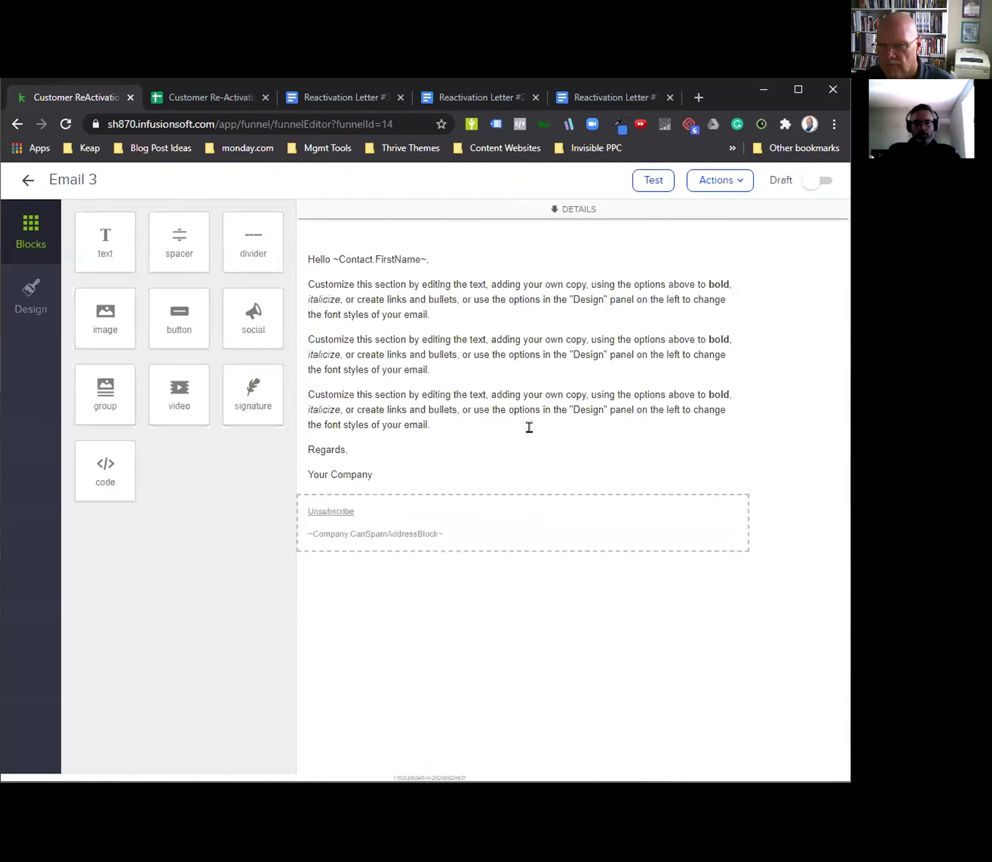
Expand the details of Email 3 and set its From sender to the railgunmarketing.com user, saving the choice
left_click(570, 211)
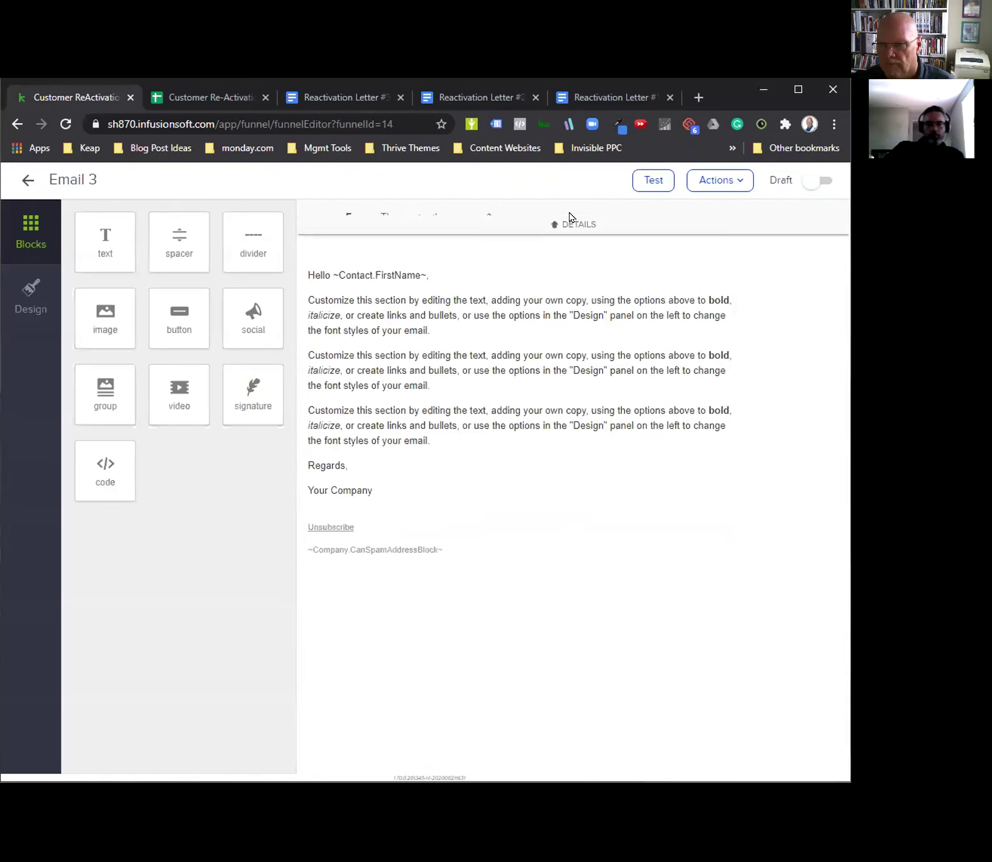
left_click(486, 218)
left_click(342, 263)
left_click(258, 282)
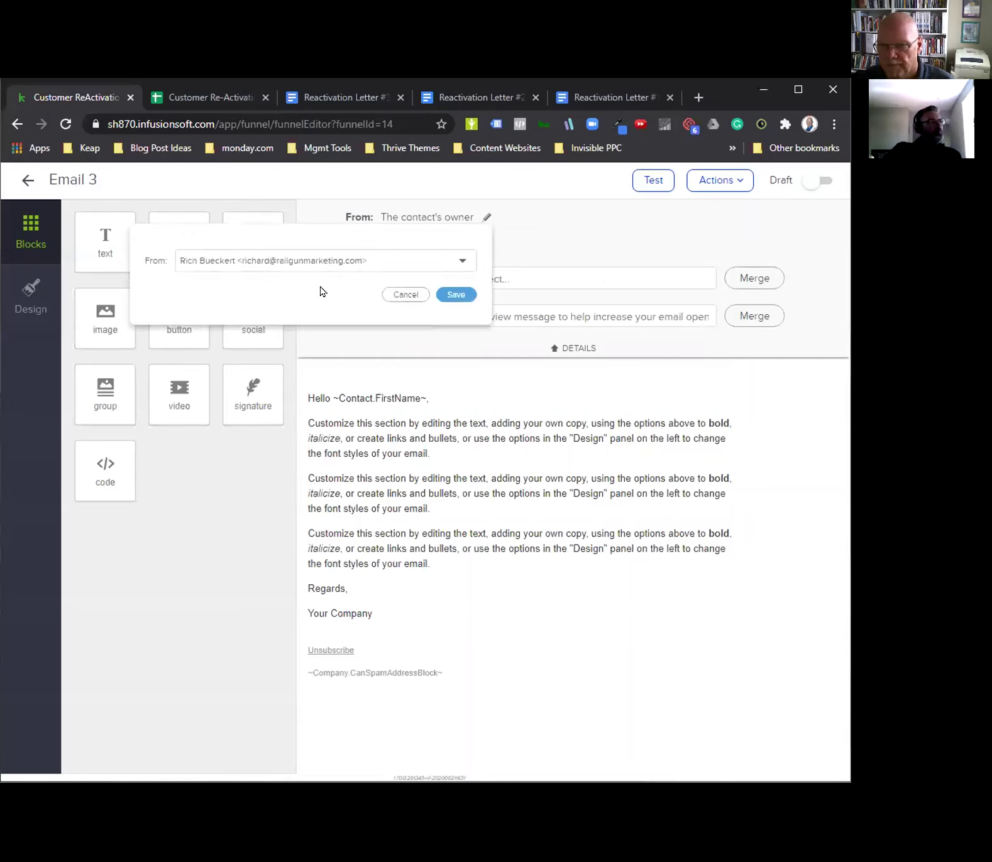
left_click(457, 293)
Set the subject to "Are you still looking to [WHAT YOU HELP THEM ACHIEVE] ~Contact.FirstName~?", merging the contact's first name before the question mark
left_click(471, 280)
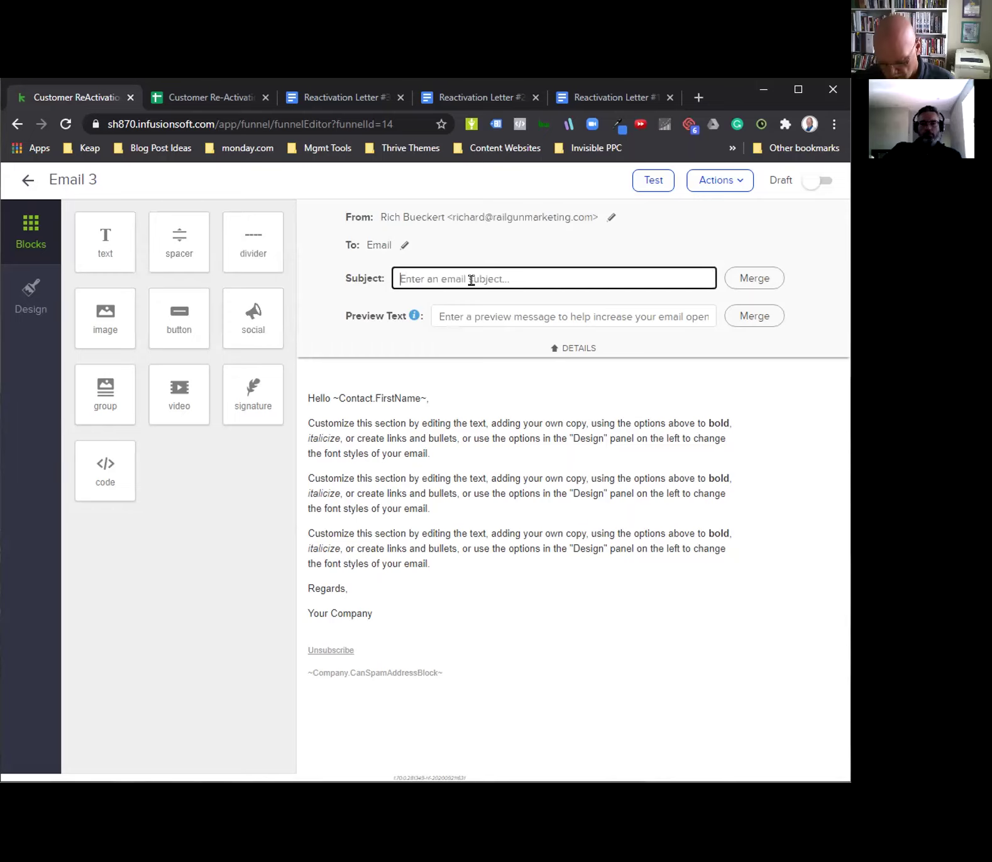
type("Are you still looking to [WHAT YOU HELP THEM ACHIEVE]?")
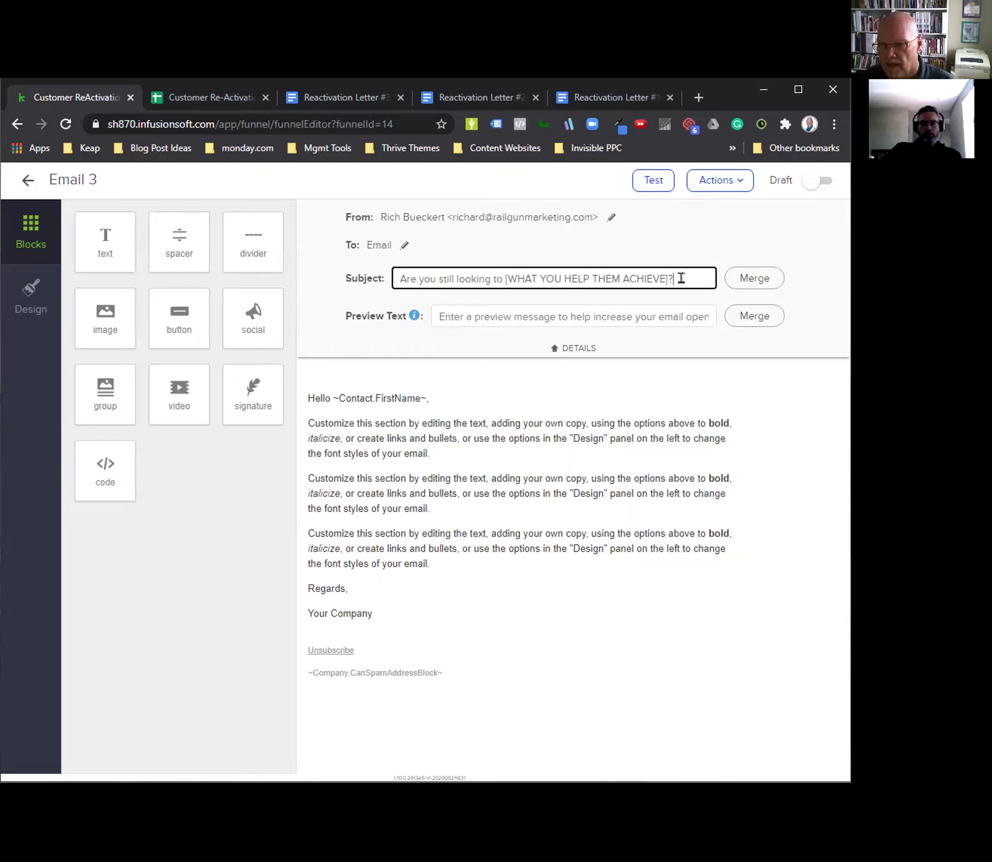
left_click(756, 280)
left_click(742, 306)
left_click(637, 333)
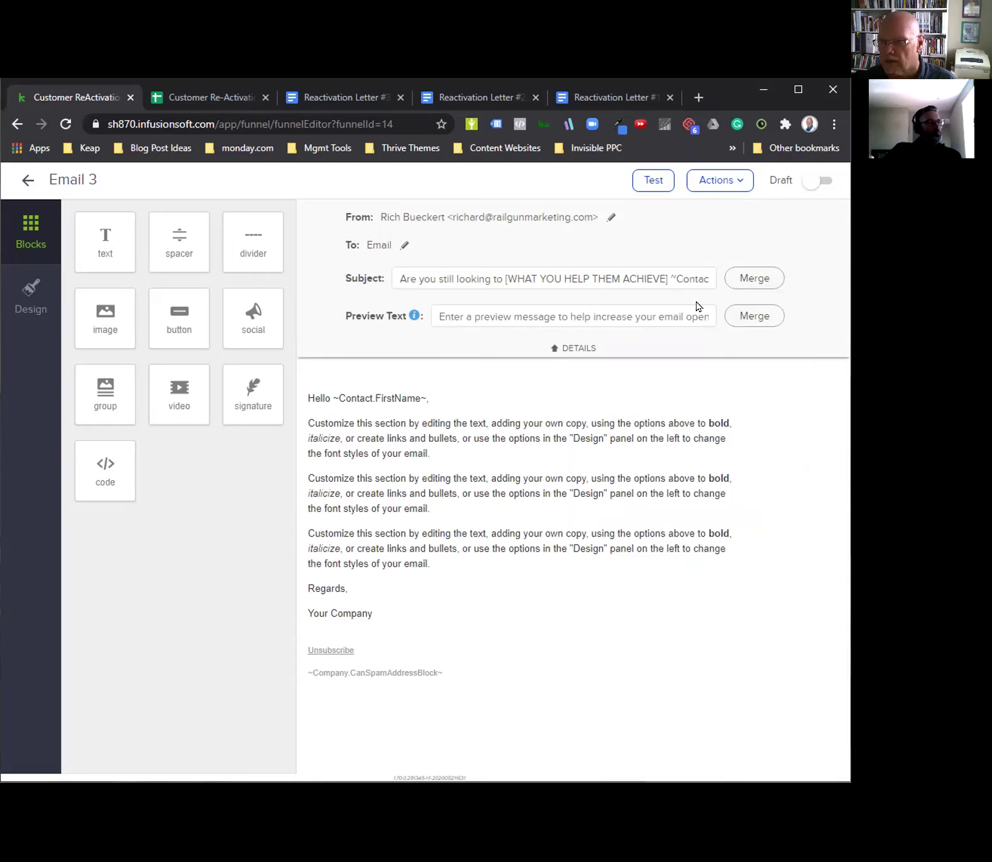
left_click(598, 281)
left_click(704, 276)
type("?")
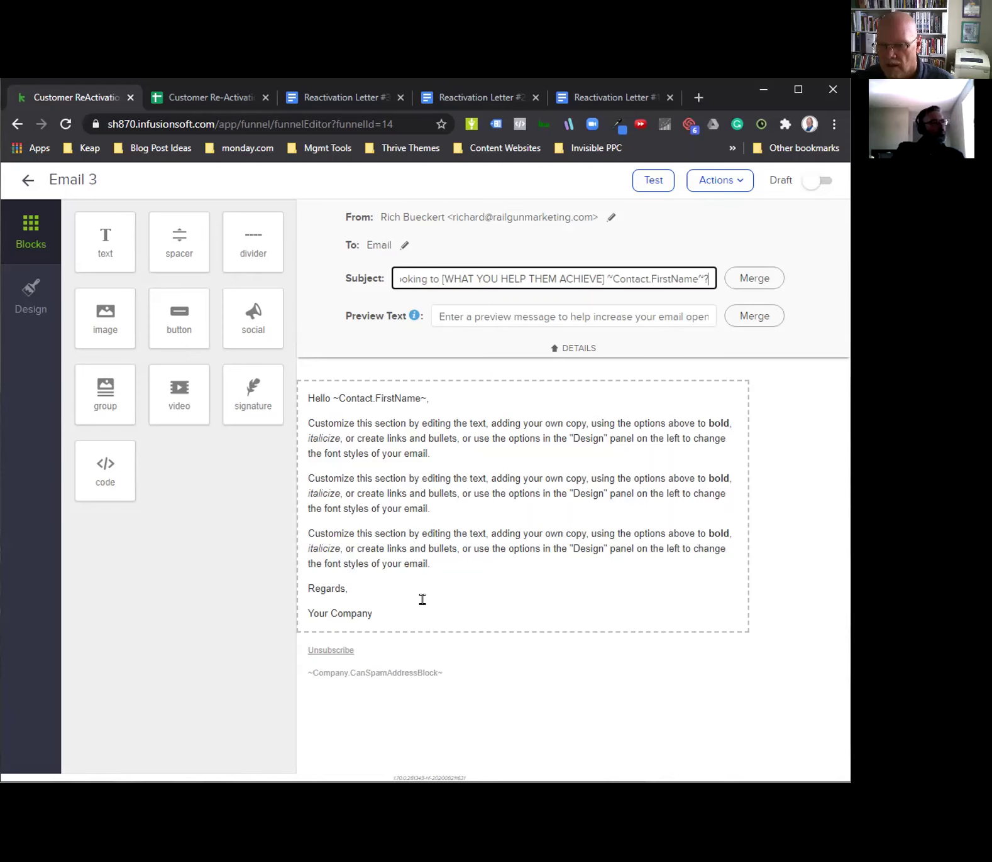
Clear all placeholder text from the main text block of Email 3
left_click(393, 603)
left_click(333, 476)
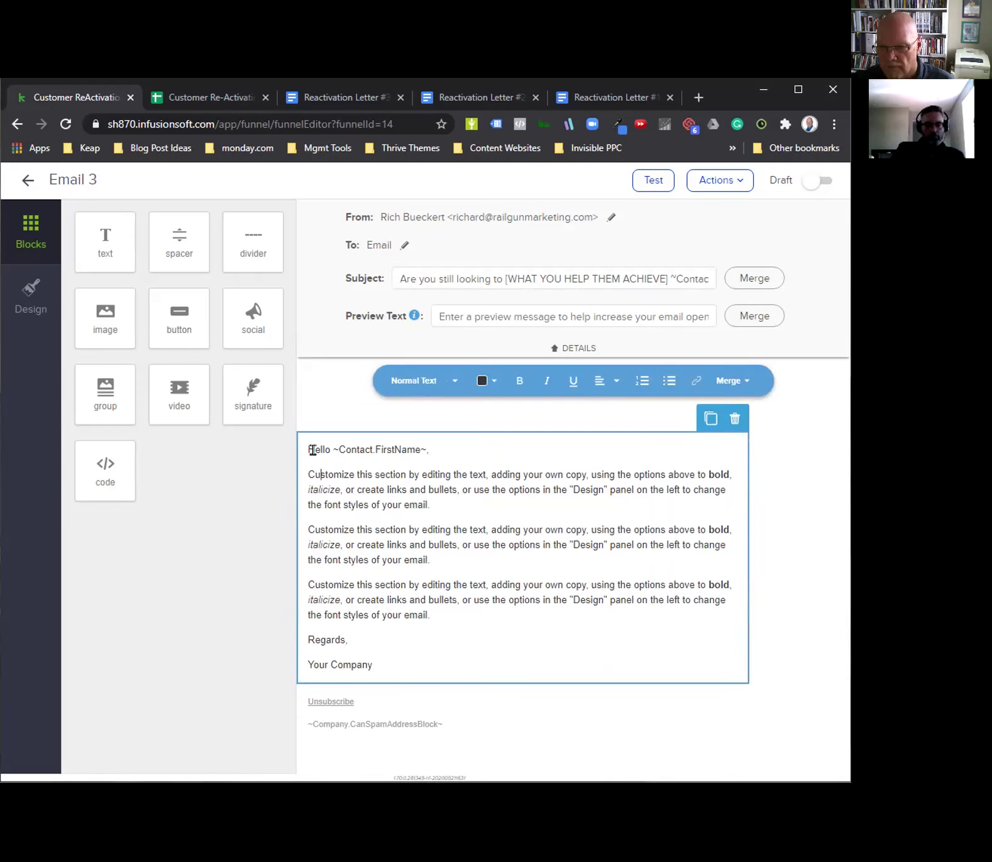
key("ctrl+a")
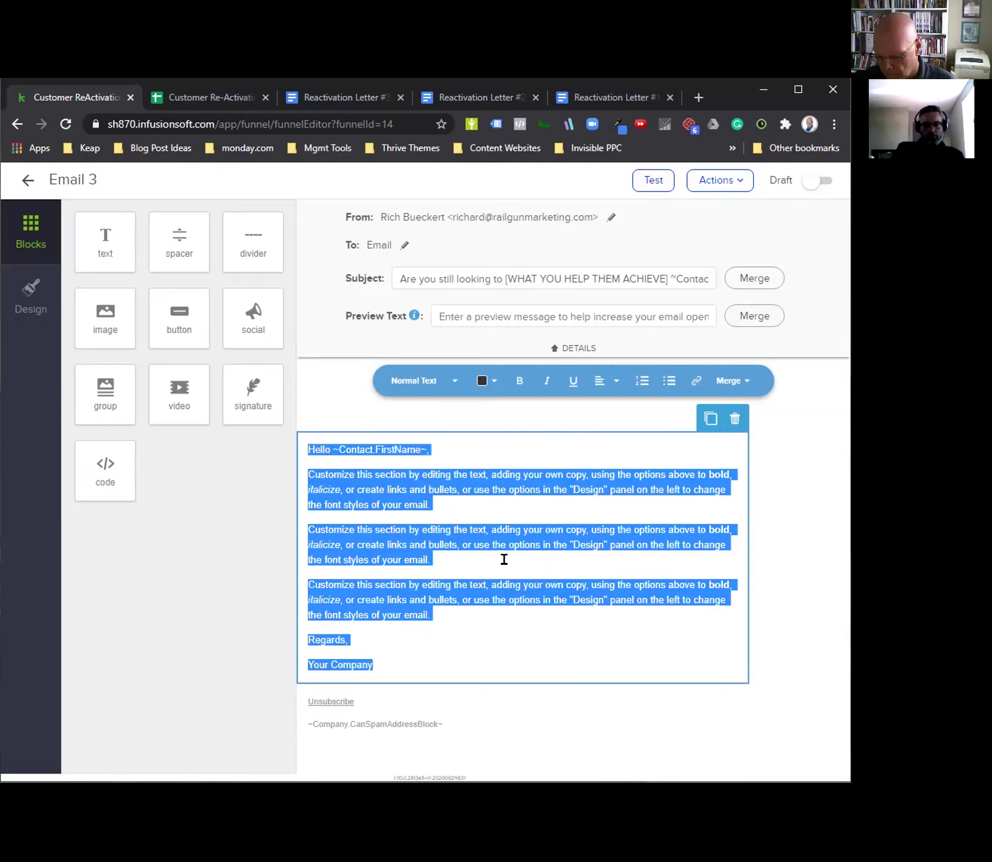
key("BackSpace")
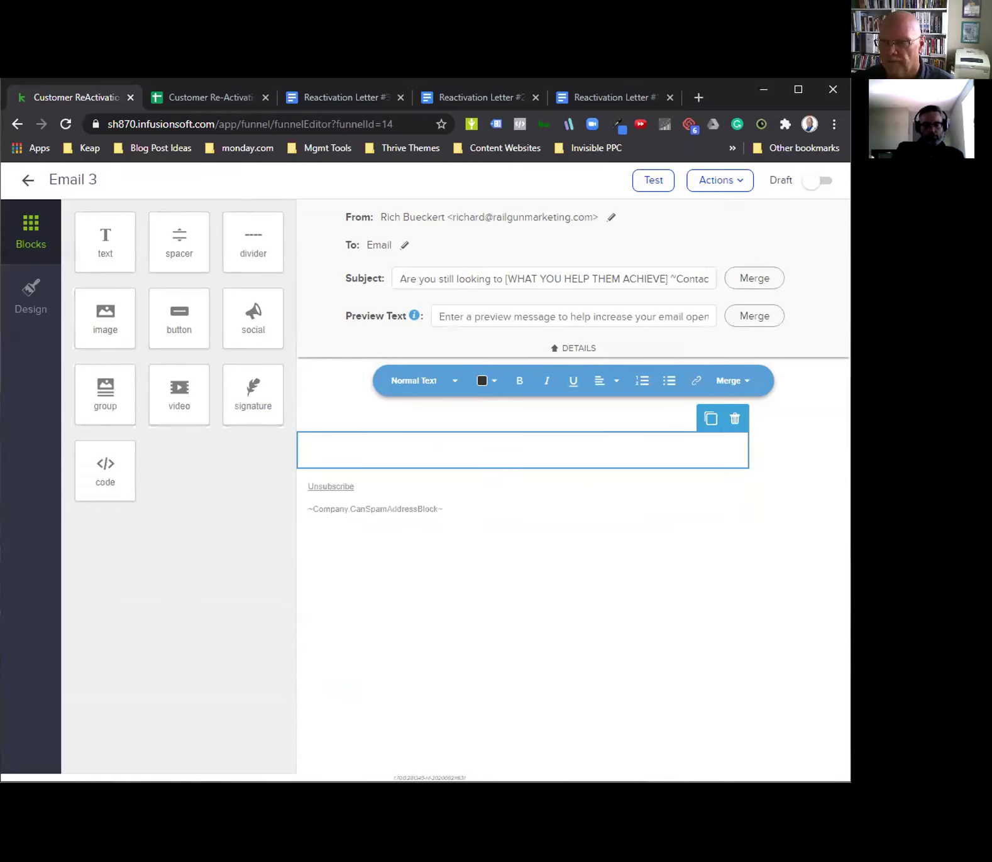
Copy the body of Reactivation Letter #3 from "For the last few days" through "[BEST CONTACT INFO]." and return to Email 3
left_click(349, 99)
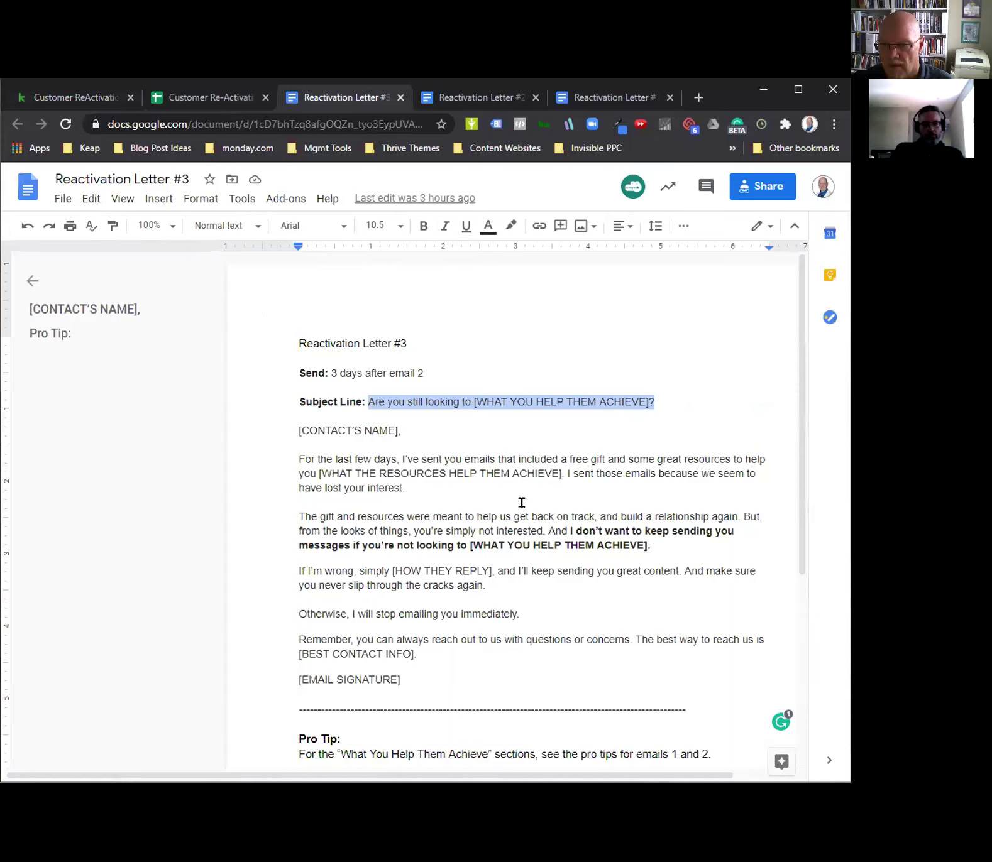
scroll(521, 502, "down", 3)
scroll(504, 511, "up", 2)
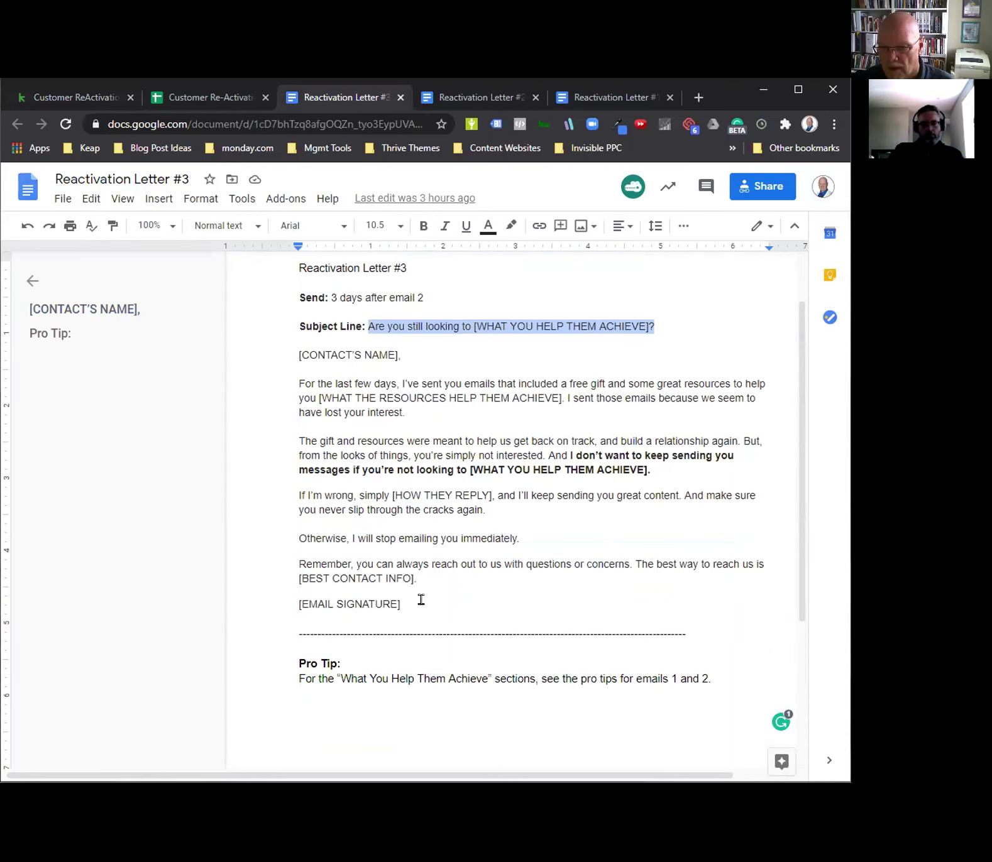
left_click_drag(419, 579, 290, 381)
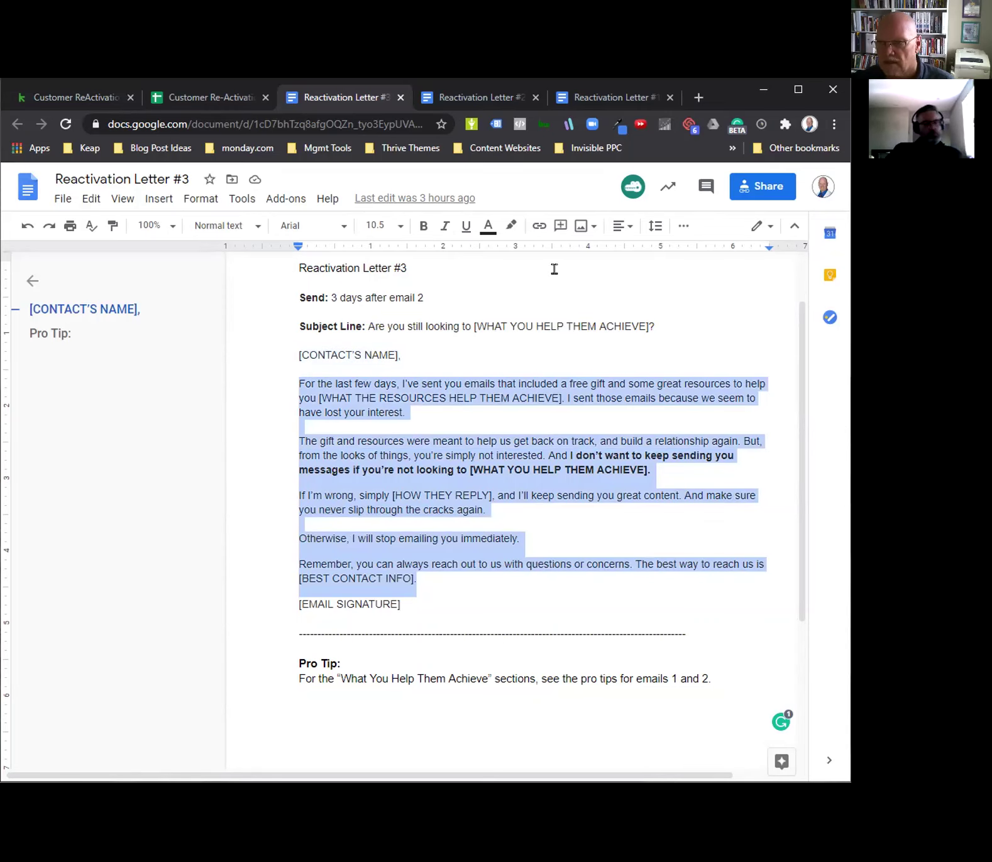
left_click(92, 97)
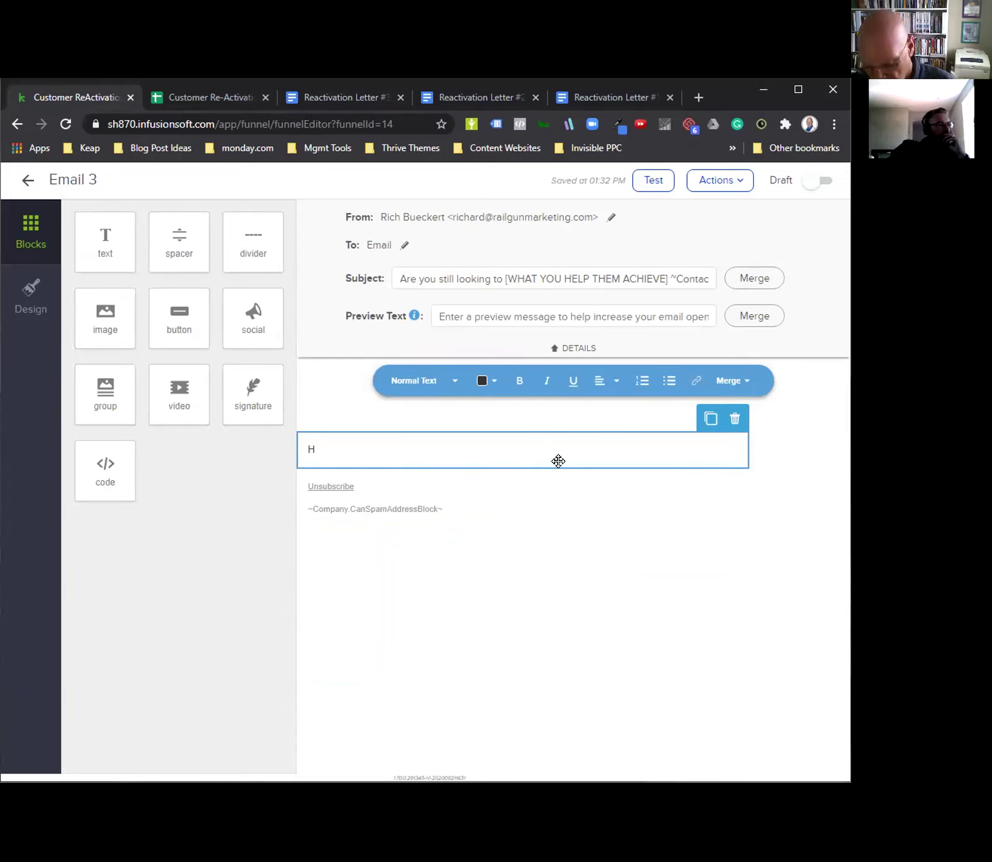
Write the greeting "Happy Saturday ~Contact.FirstName~," in the empty text block, using the first name merge field
type("appy S")
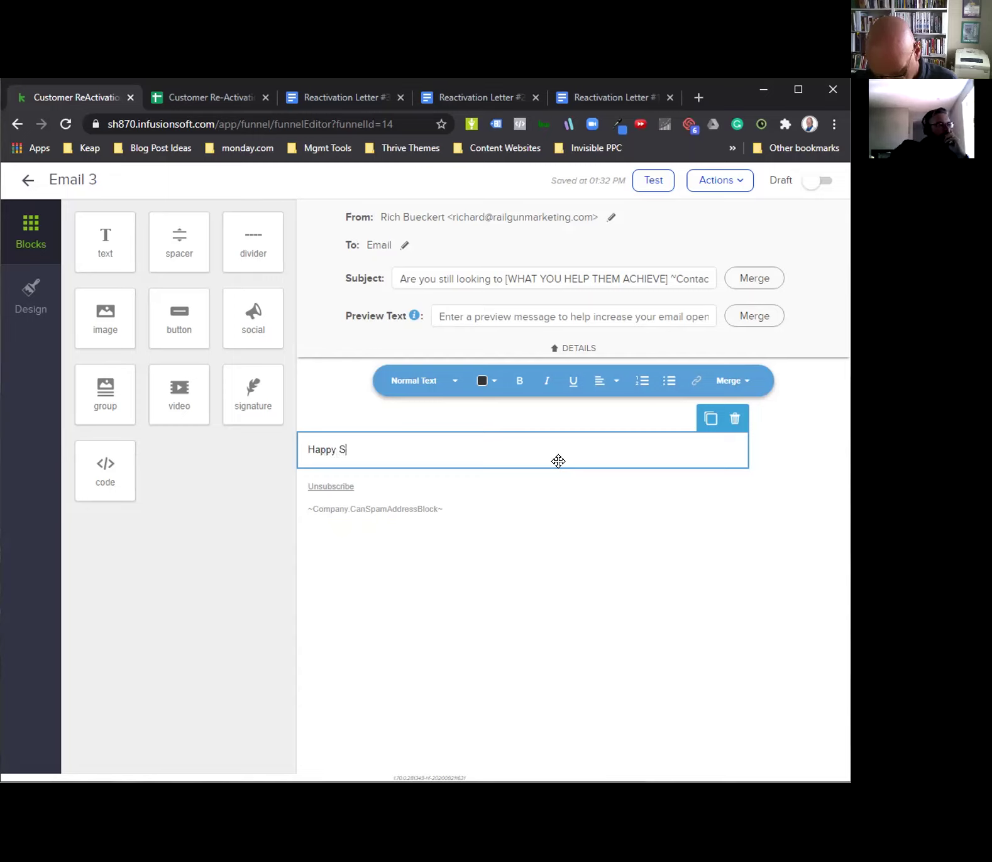
type("atur")
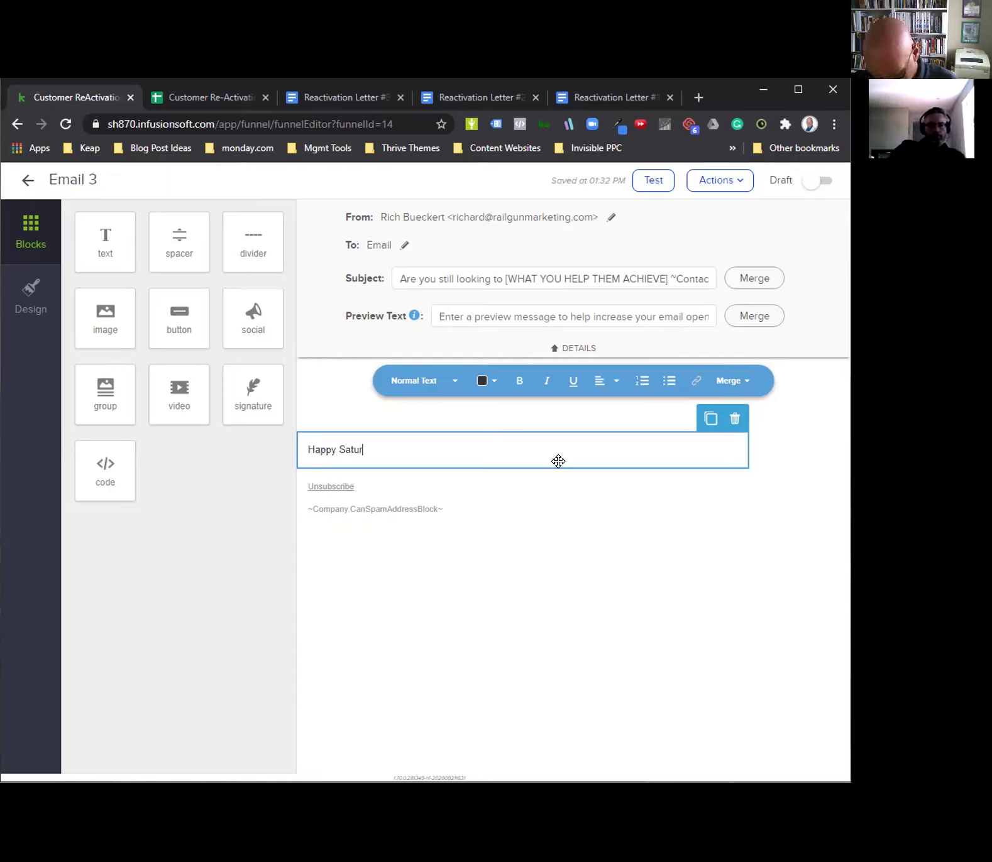
type("day")
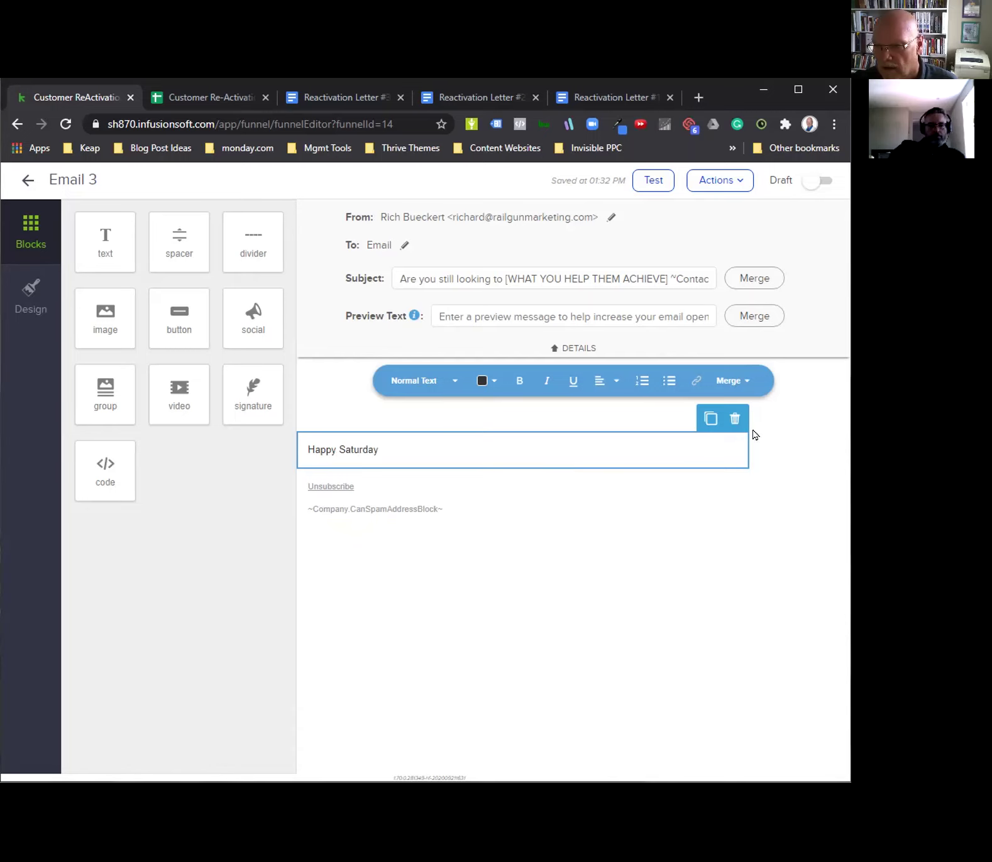
left_click(731, 381)
mouse_move(749, 407)
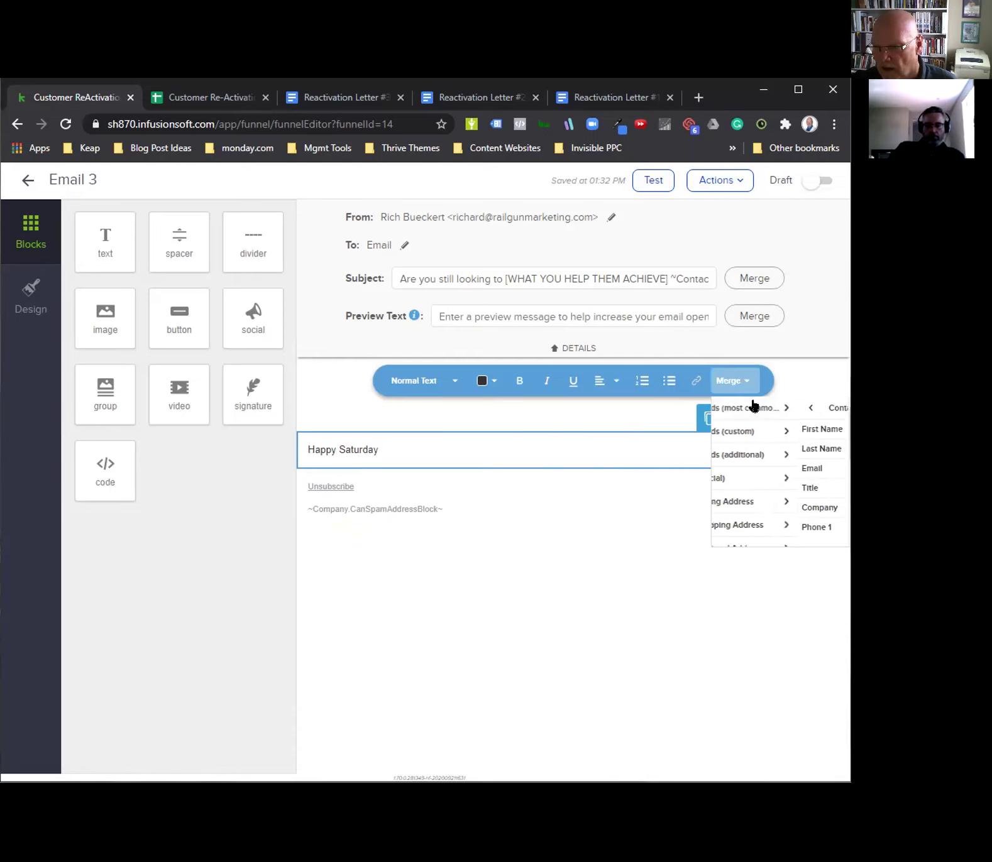
left_click(745, 432)
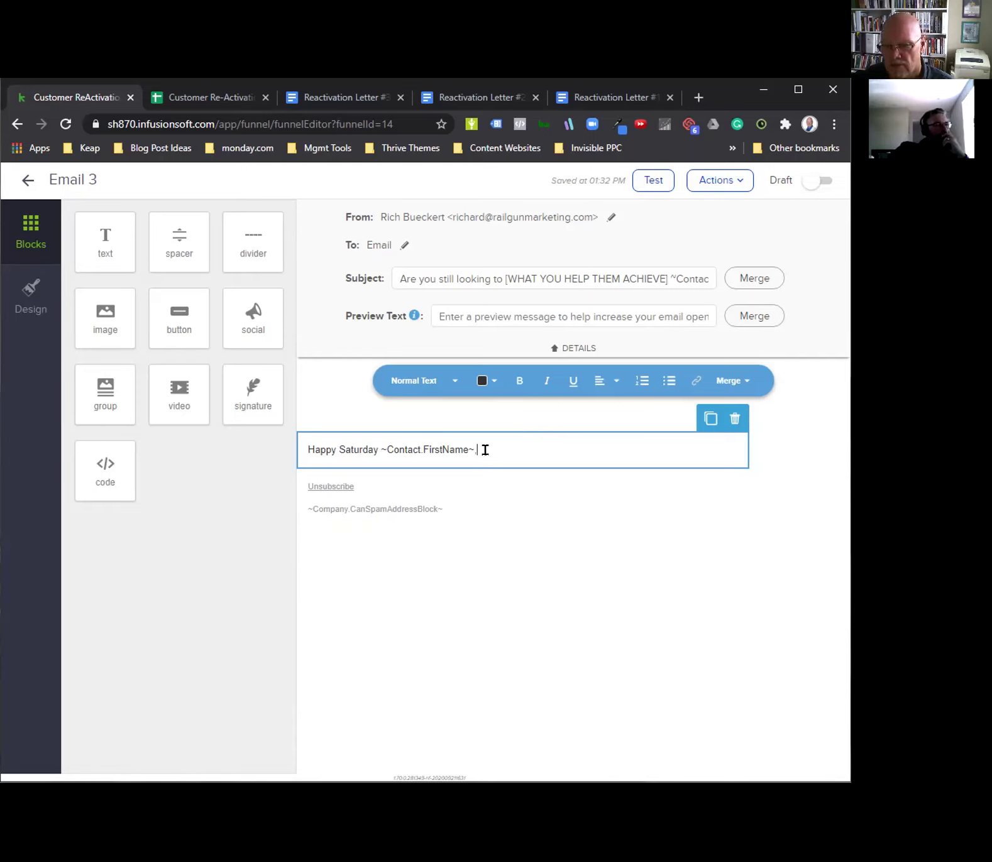
left_click(484, 309)
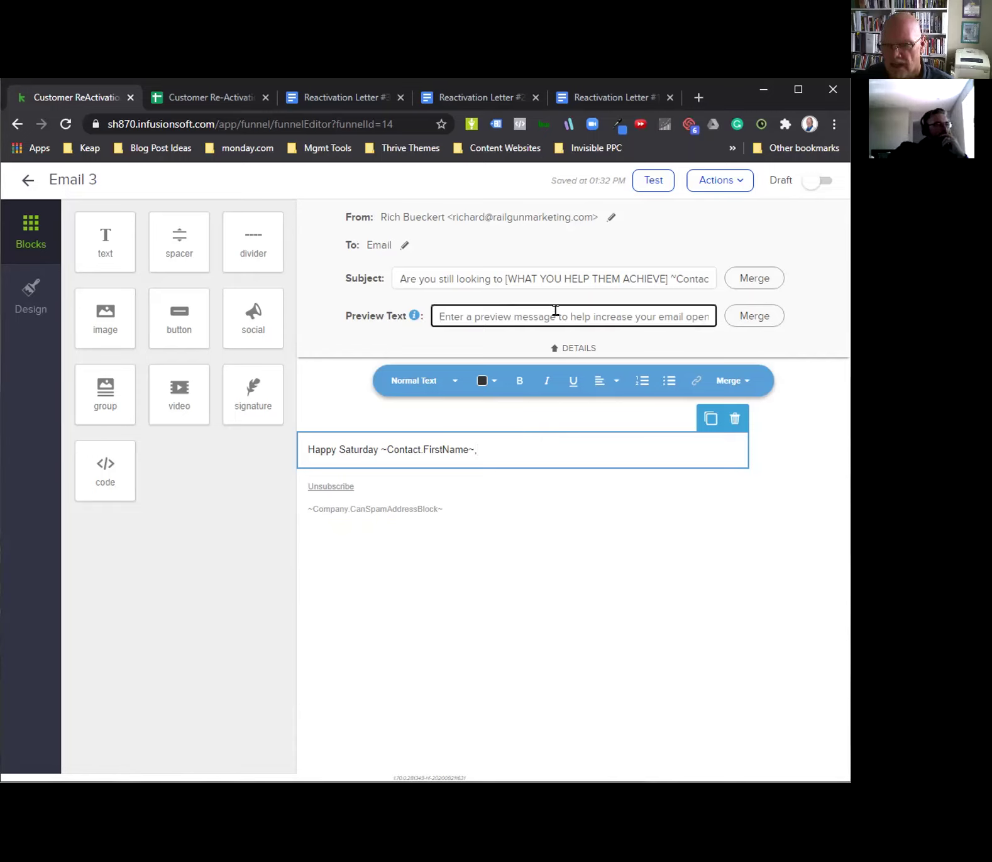
left_click_drag(477, 448, 283, 458)
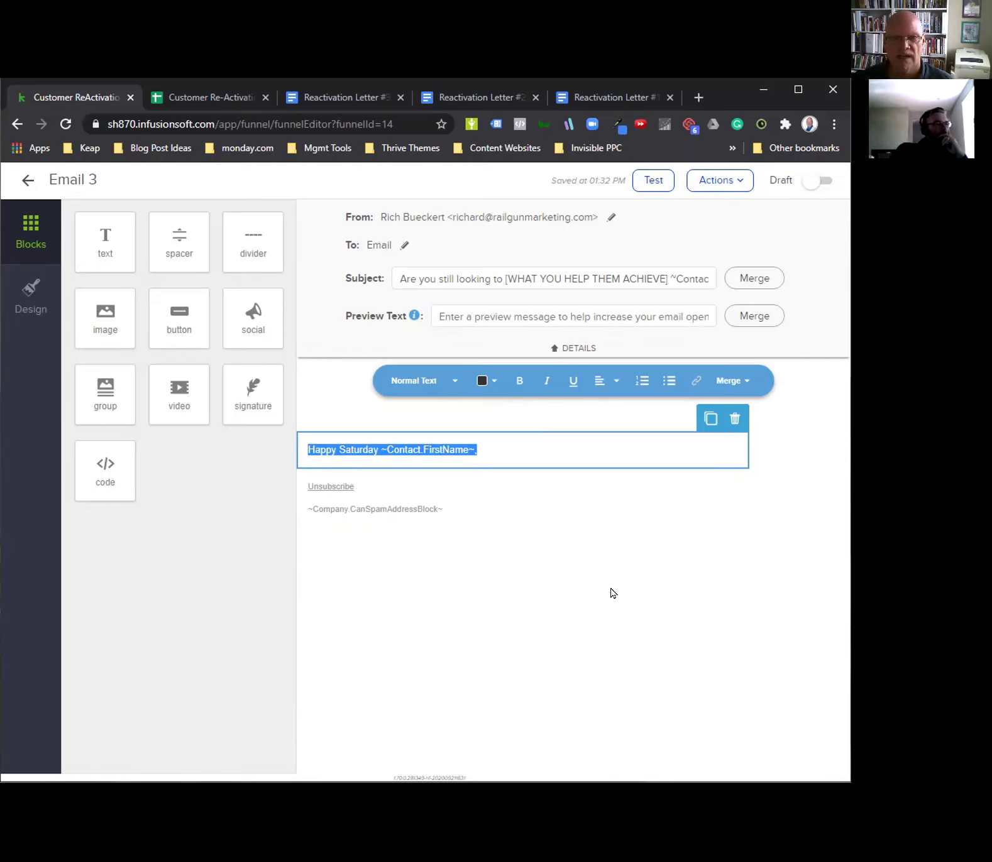
Start a new paragraph below the greeting line in the Email 3 text block
left_click(484, 445)
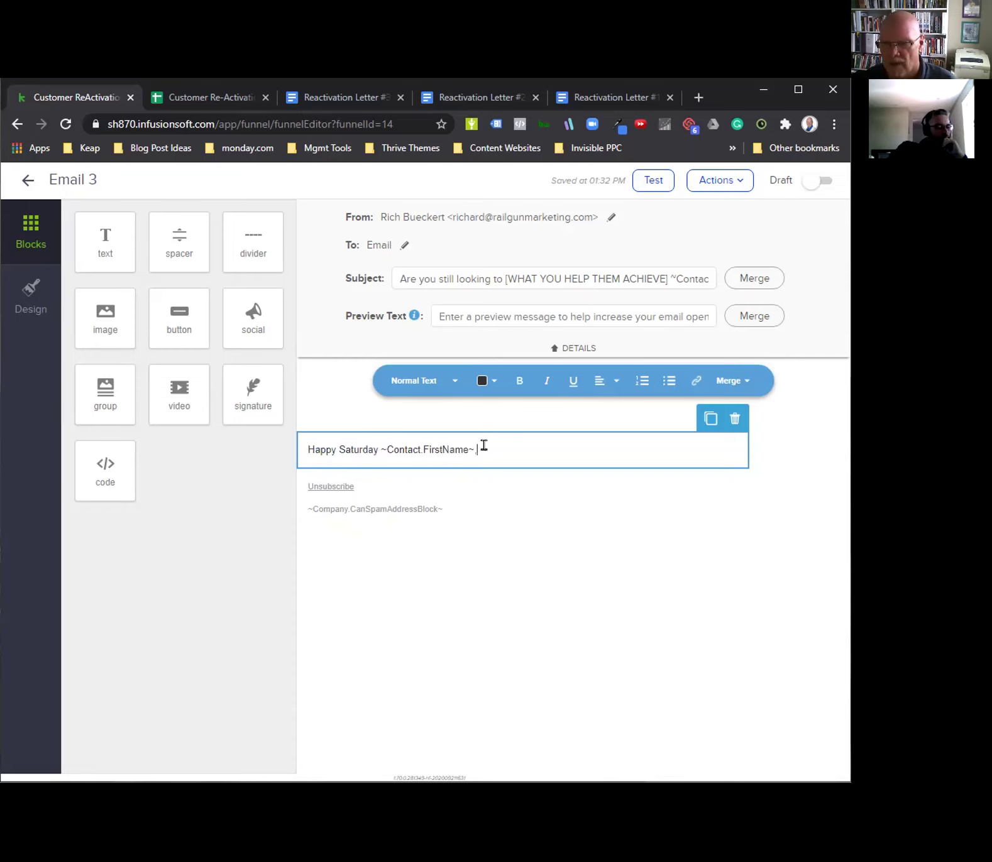
key("Return")
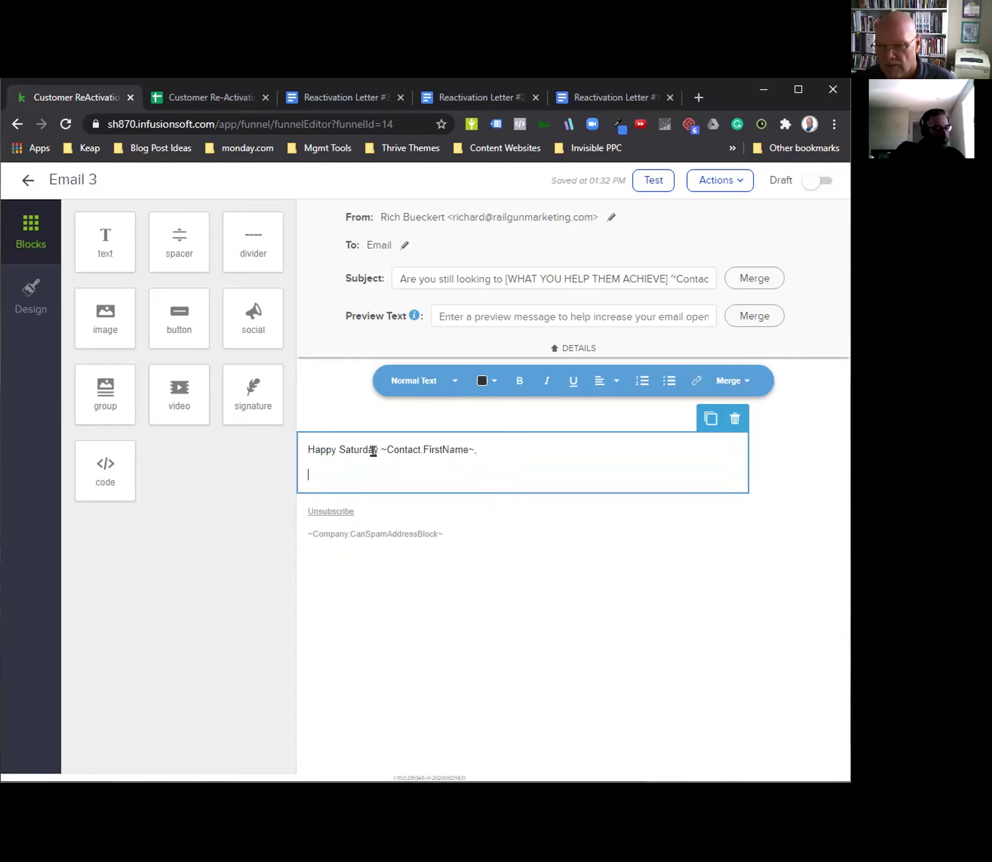
right_click(323, 472)
left_click(400, 611)
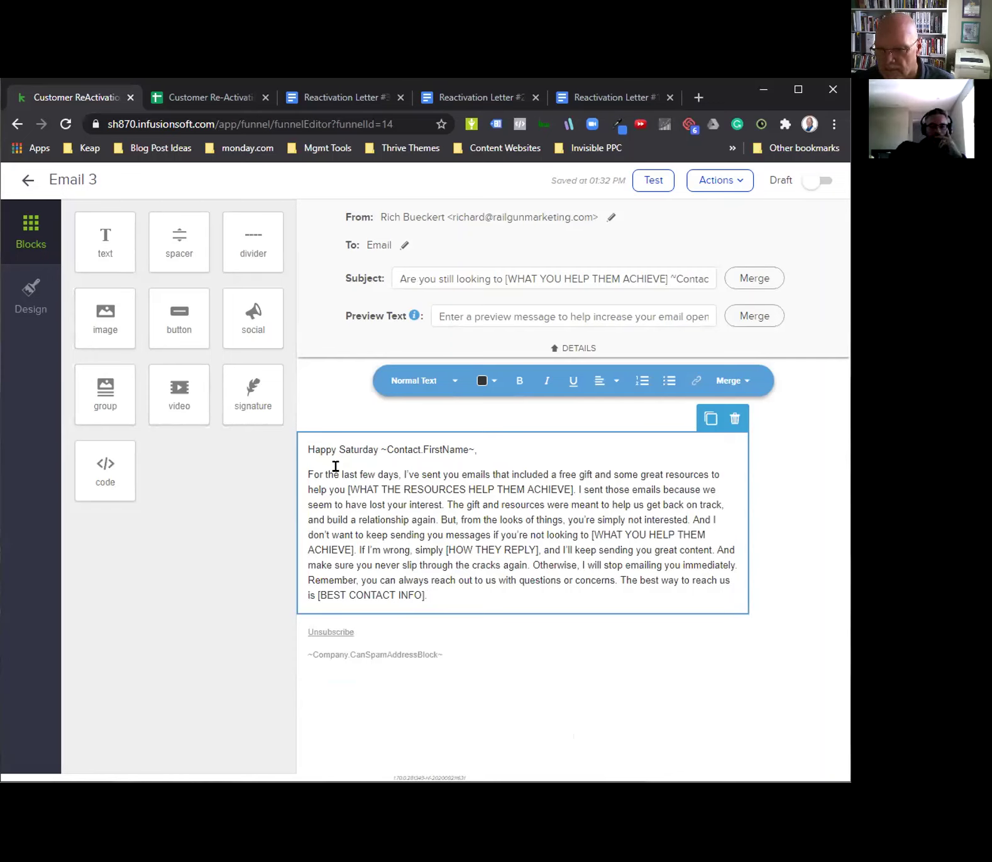
key("ctrl+z")
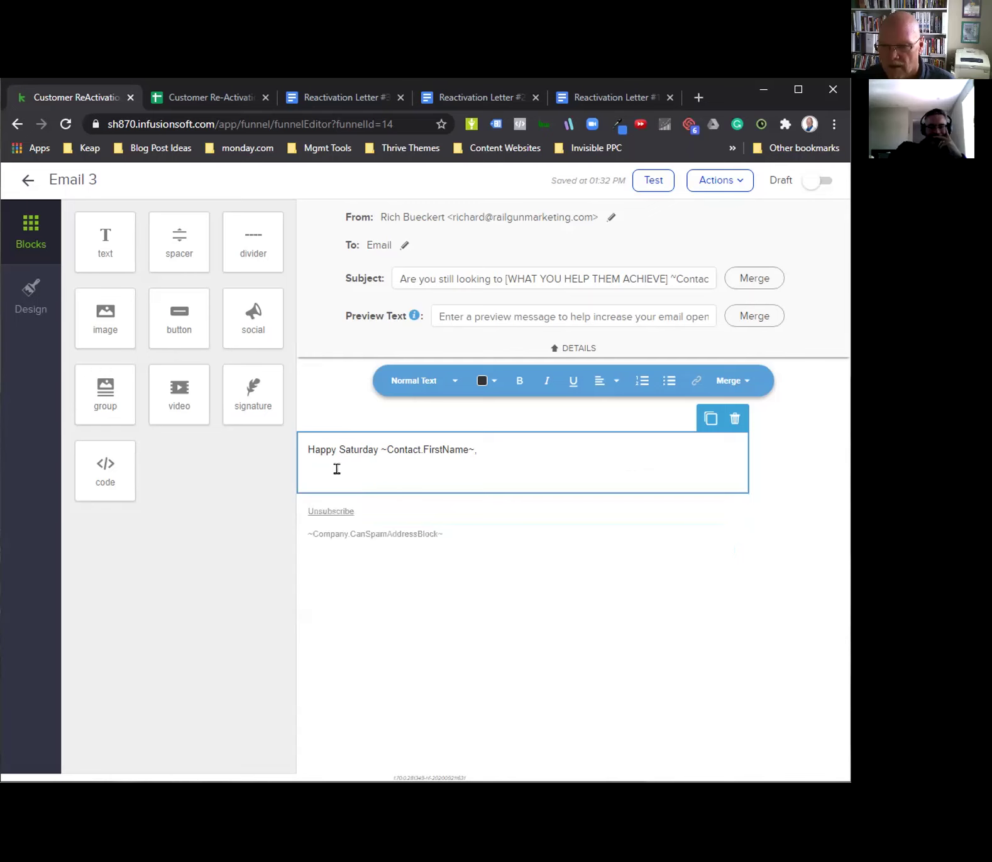
Paste the copied letter body below the greeting with its paragraph breaks and remove the extra blank lines between paragraphs
right_click(340, 472)
left_click(396, 608)
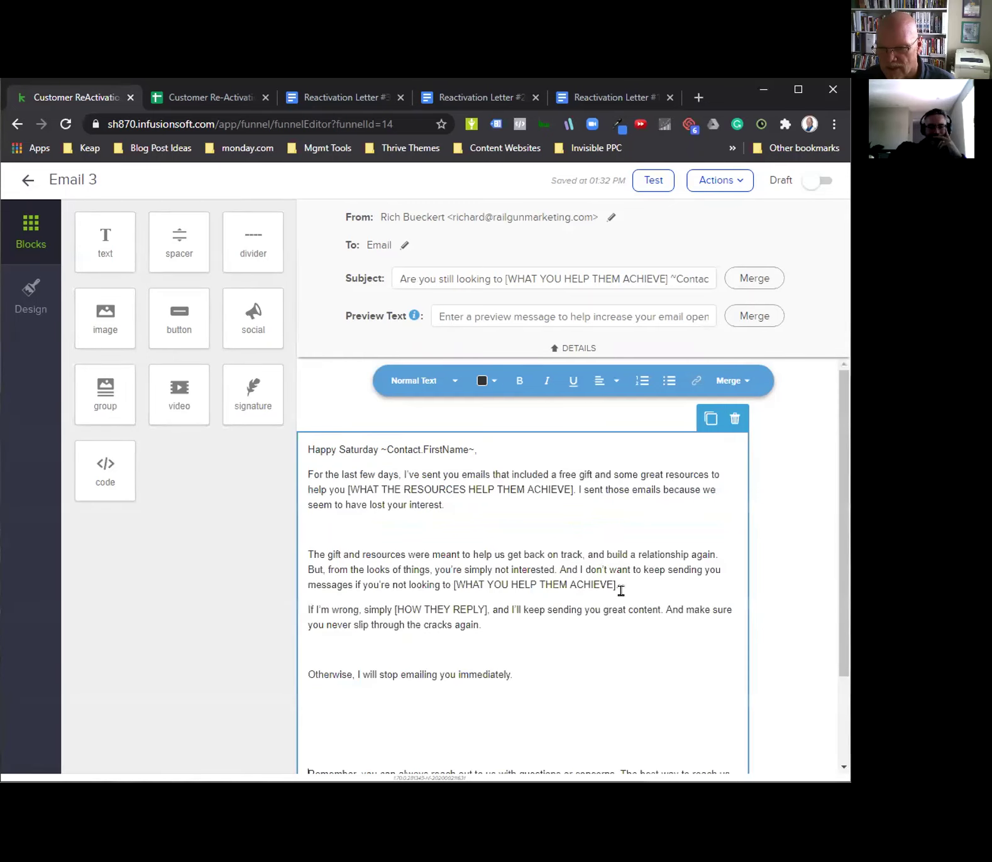
left_click(314, 528)
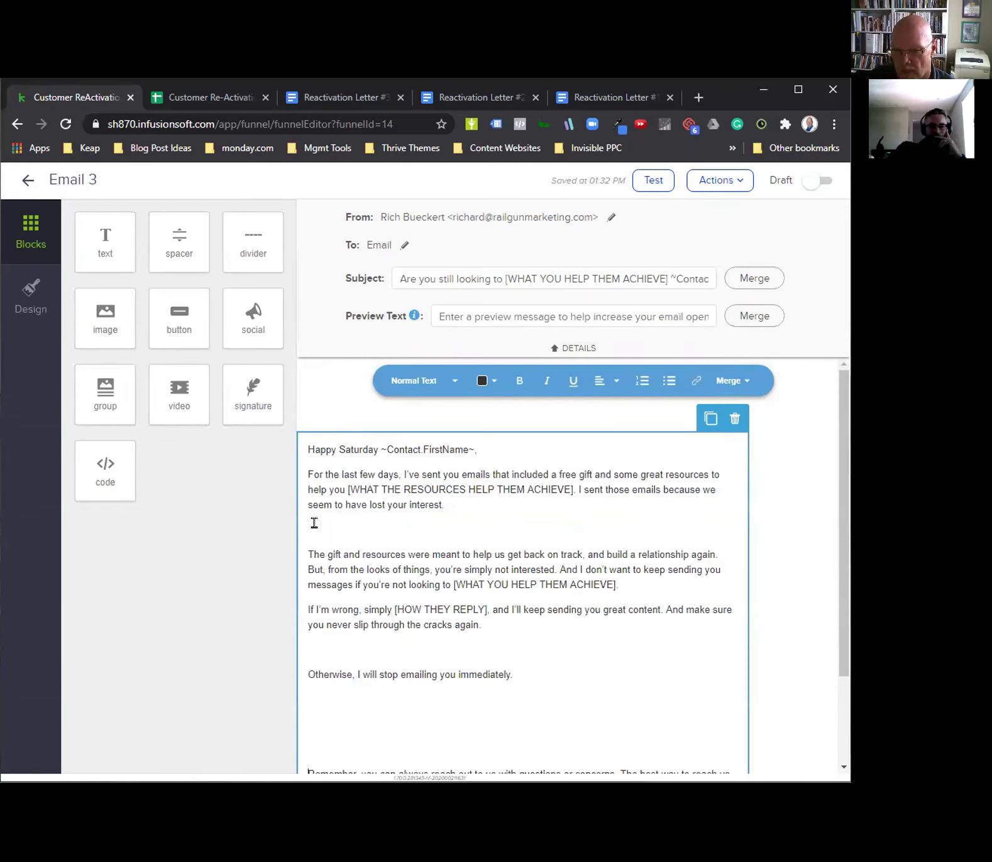
key("BackSpace")
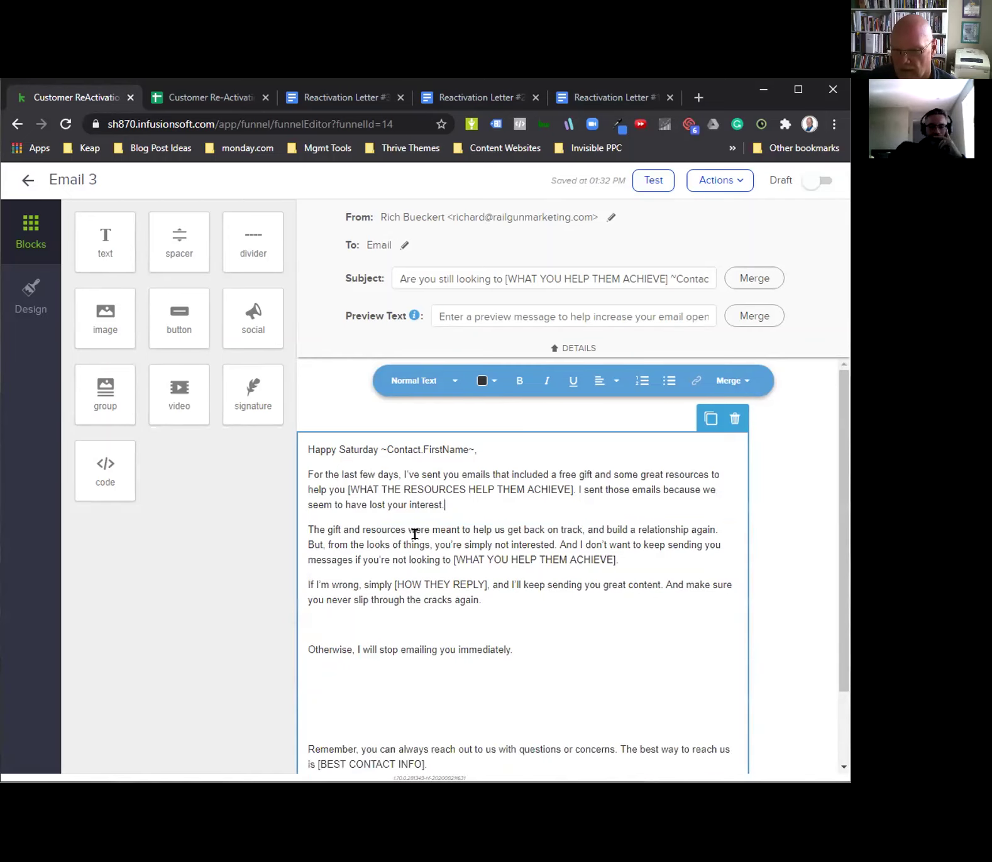
left_click(365, 619)
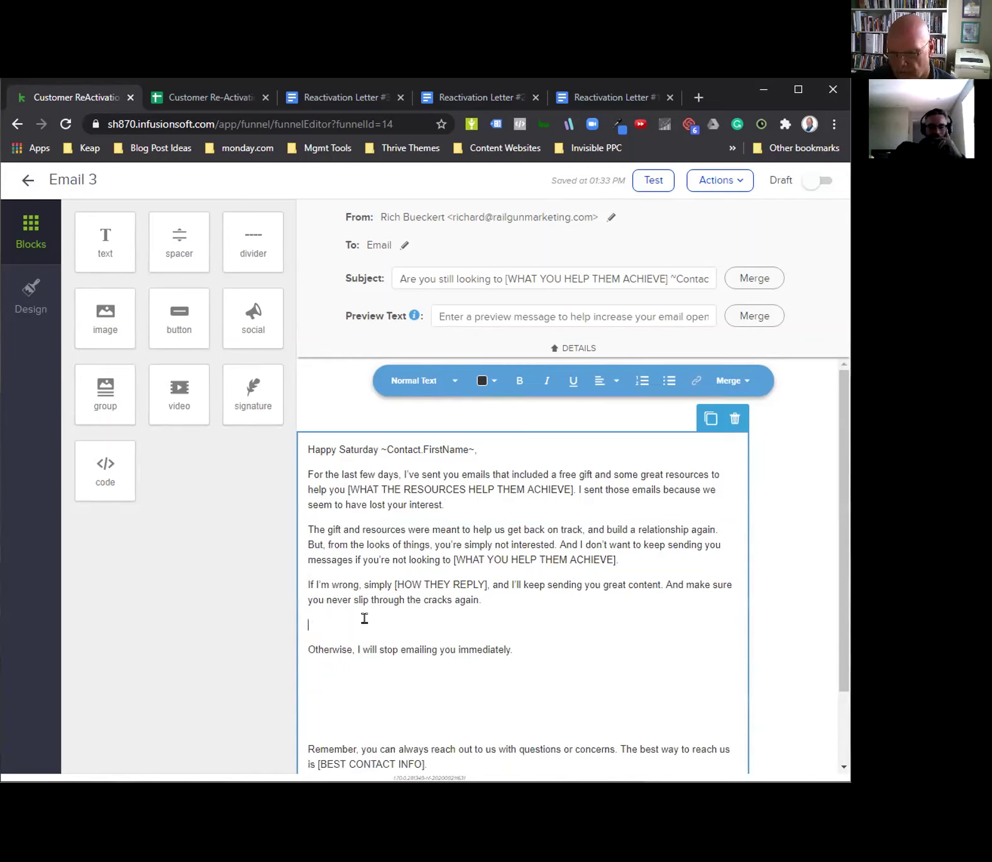
key("BackSpace")
left_click(314, 700)
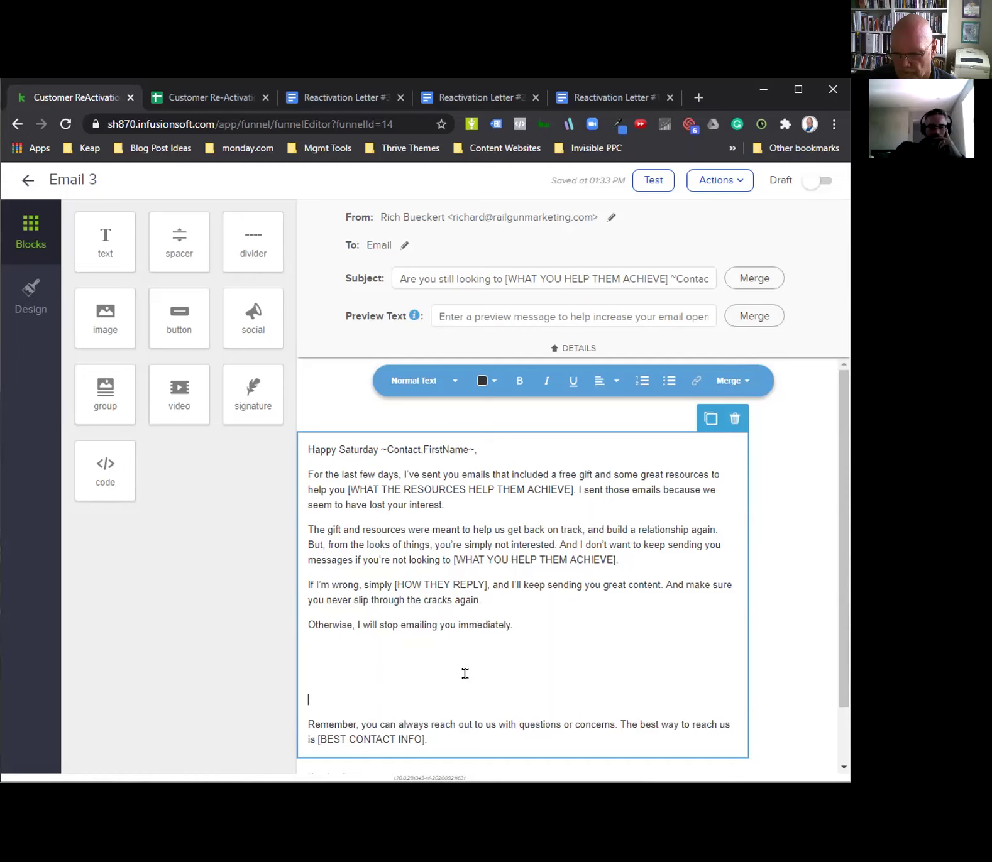
key("BackSpace")
key("BackSpace")
key("BackSpace")
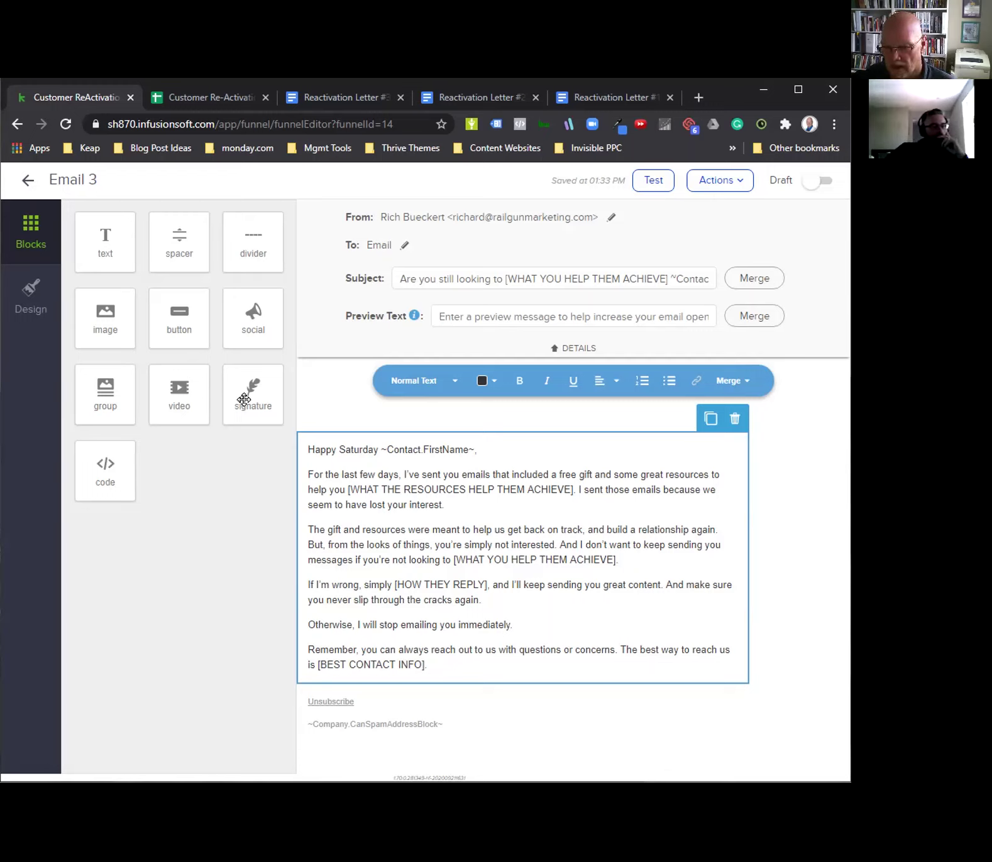
Add a signature block directly below the letter text and assign it to the same user as the From sender
left_click_drag(244, 400, 403, 682)
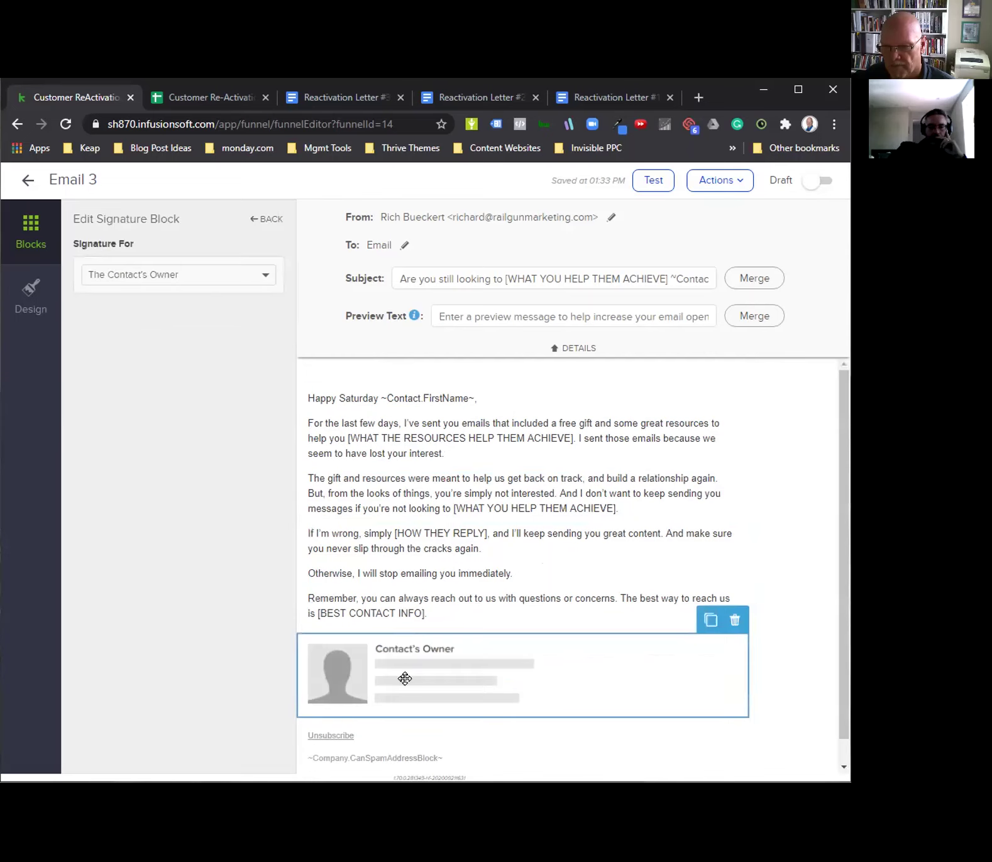
left_click(153, 280)
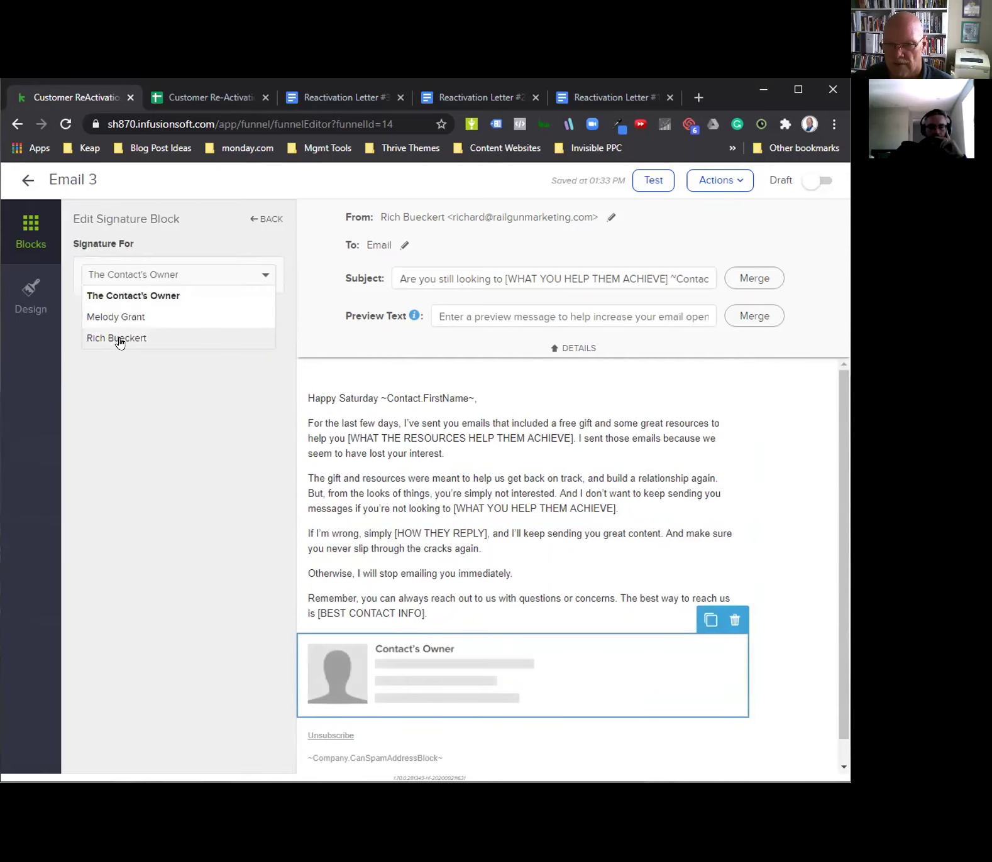
left_click(120, 338)
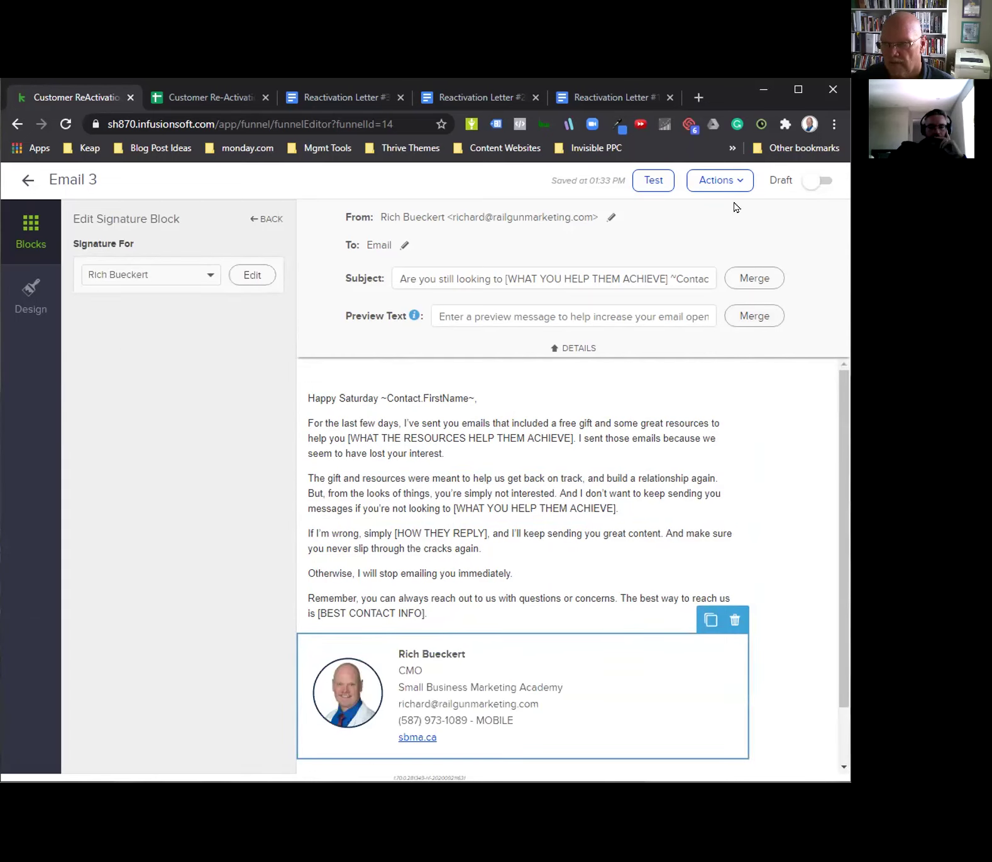
Preview Email 3 and send a test copy to the preset test recipient
left_click(725, 183)
left_click(663, 218)
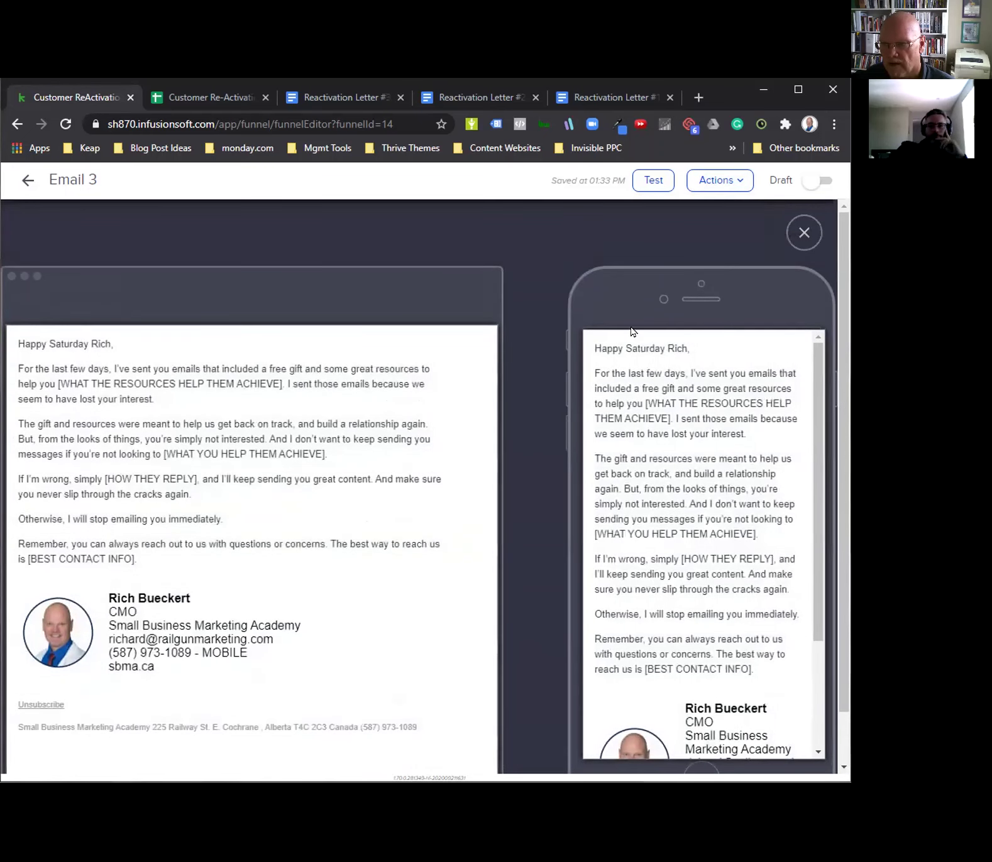
left_click(652, 181)
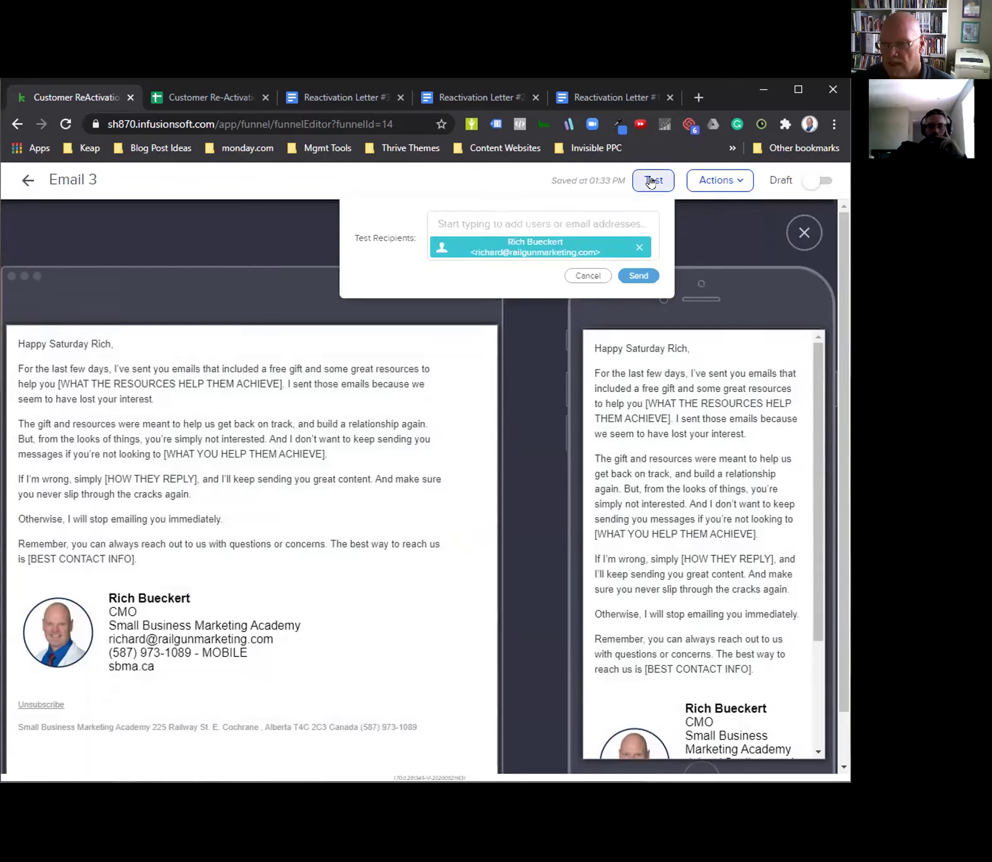
left_click(638, 275)
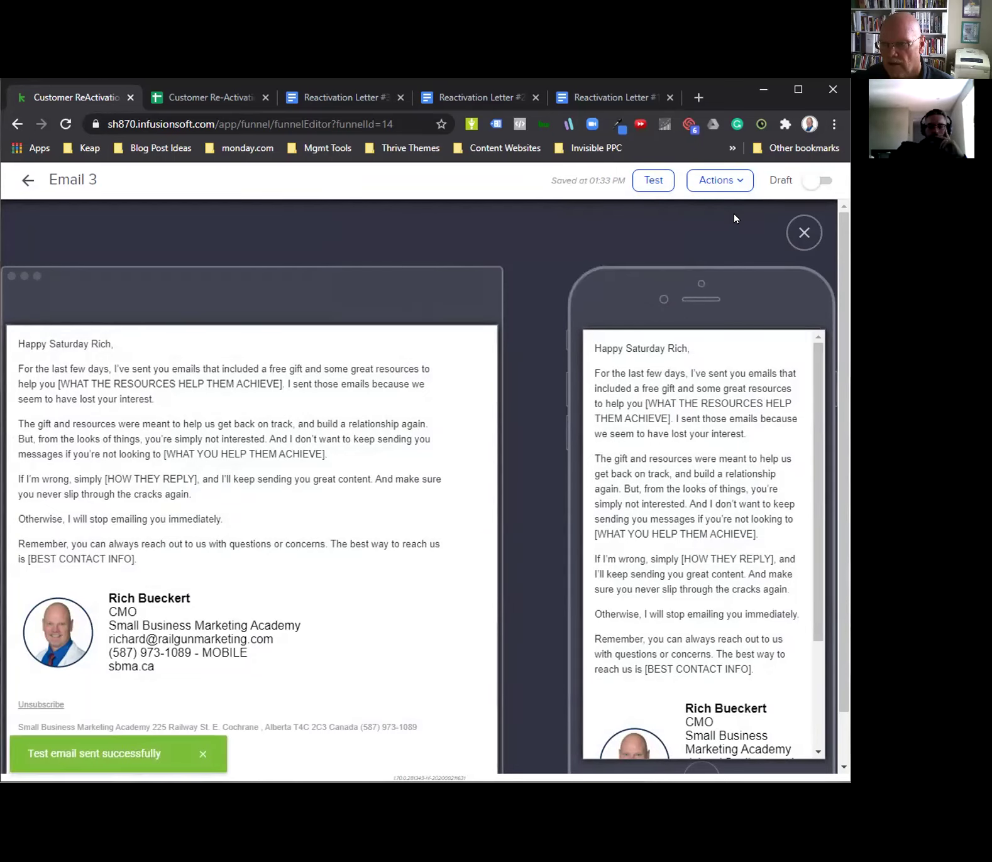
left_click(804, 232)
Mark Email 3 as Ready and return to the Email Sequence canvas
left_click(809, 182)
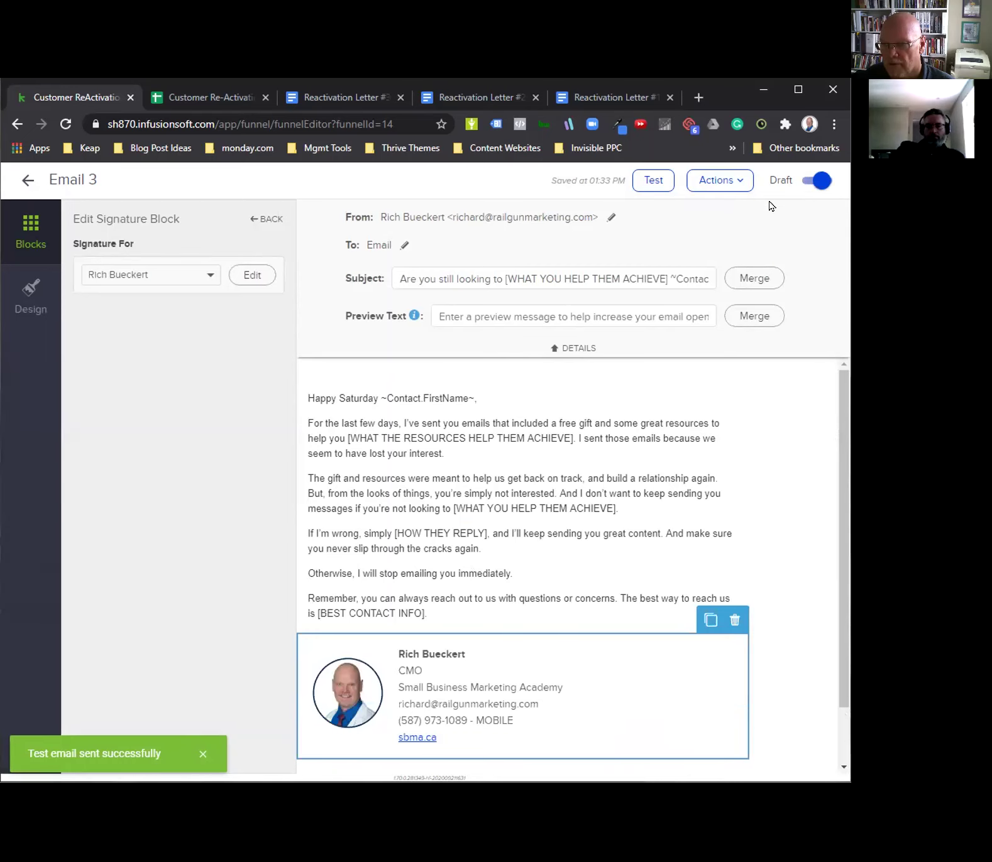
scroll(503, 465, "down", 1)
scroll(503, 465, "up", 1)
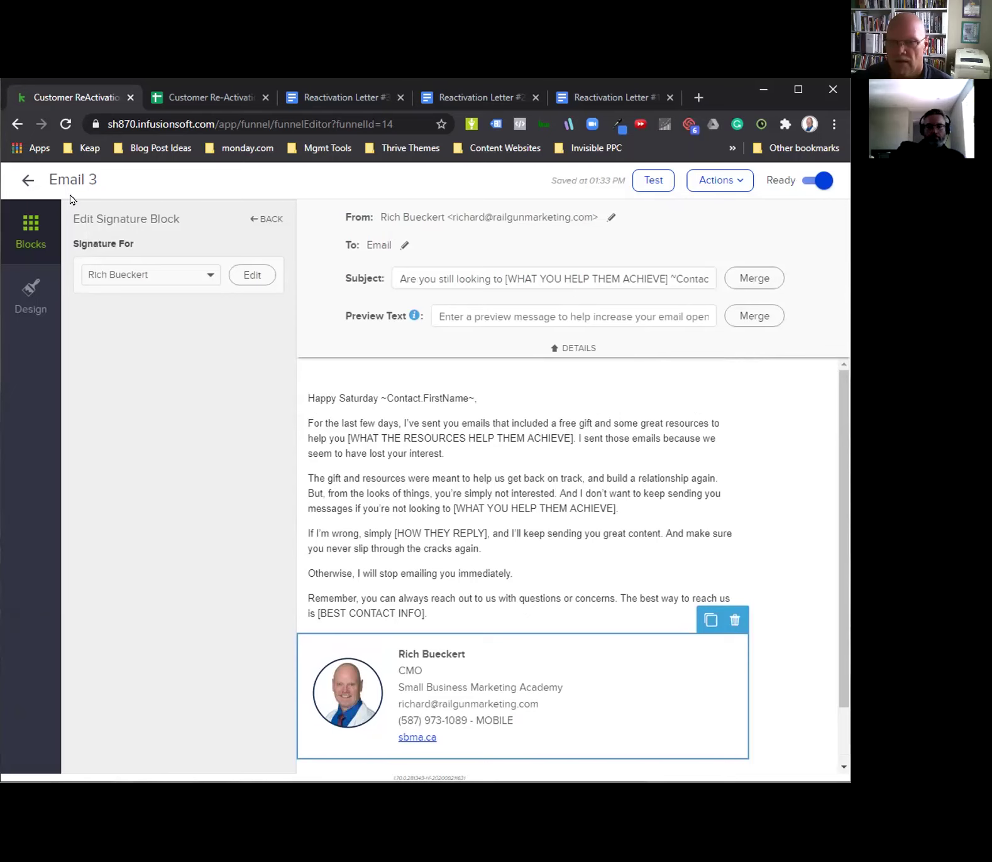
left_click(26, 181)
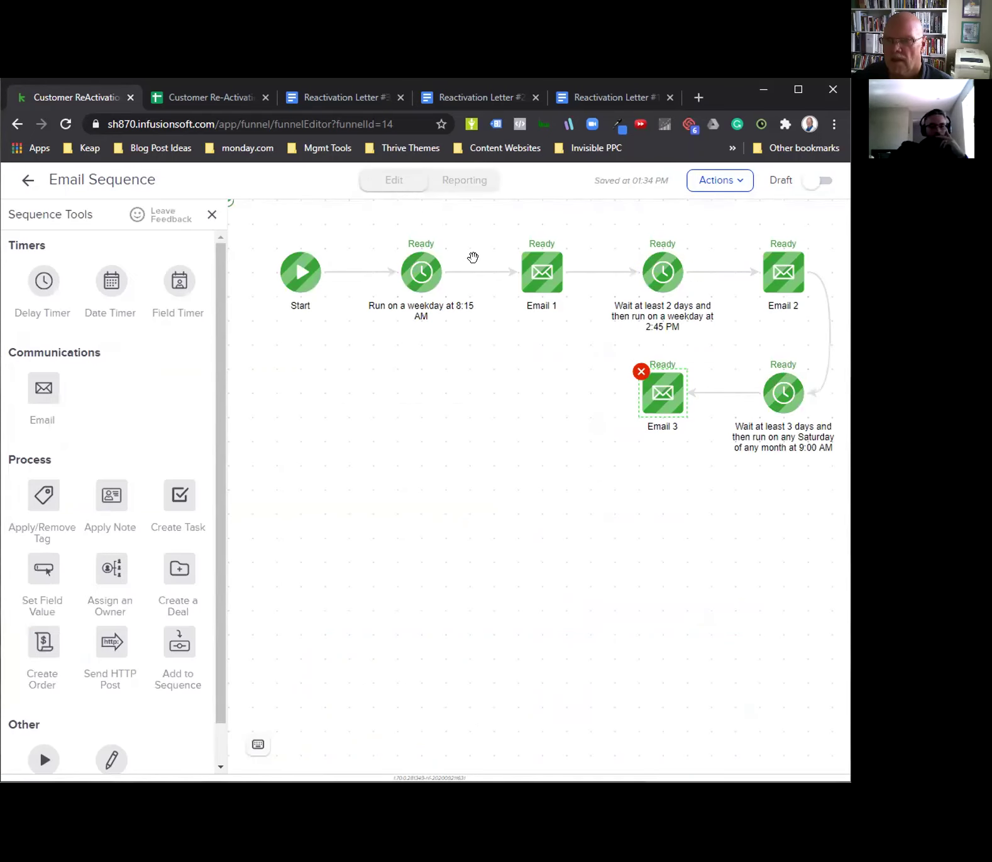
Open the SMS #1 document linked in the Customer Re-Activation Campaign sheet and correct its send timing to "3 days after email 3"
left_click(203, 97)
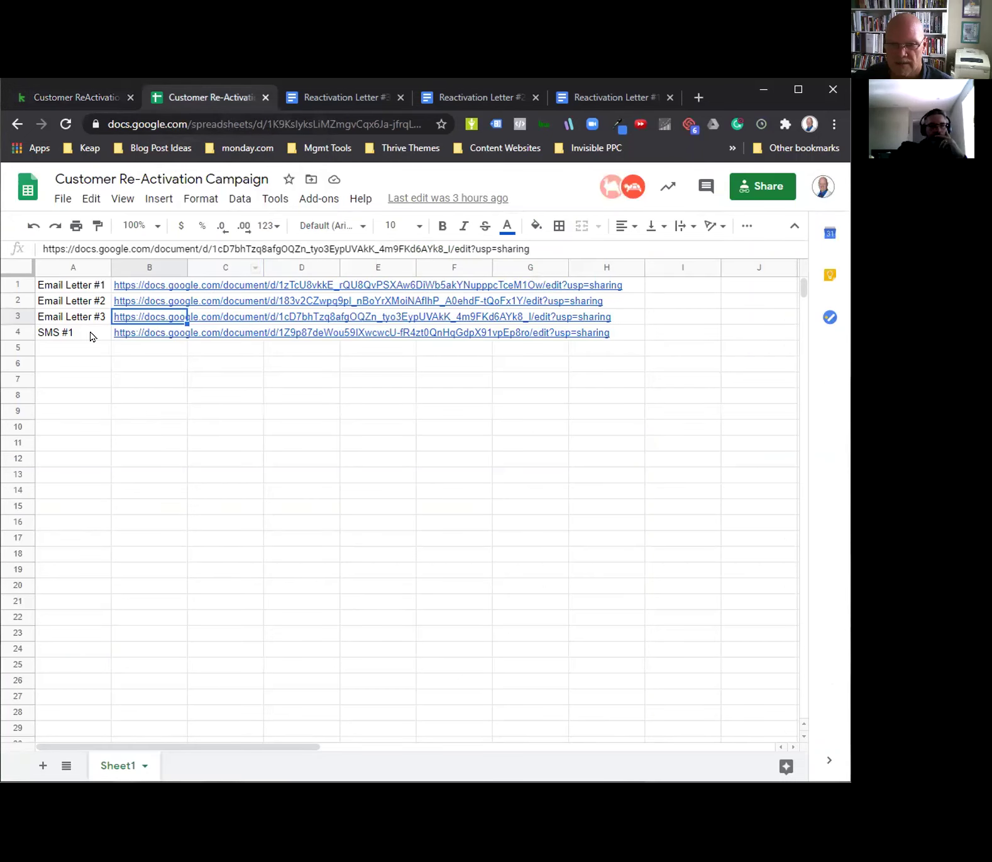
left_click(117, 332)
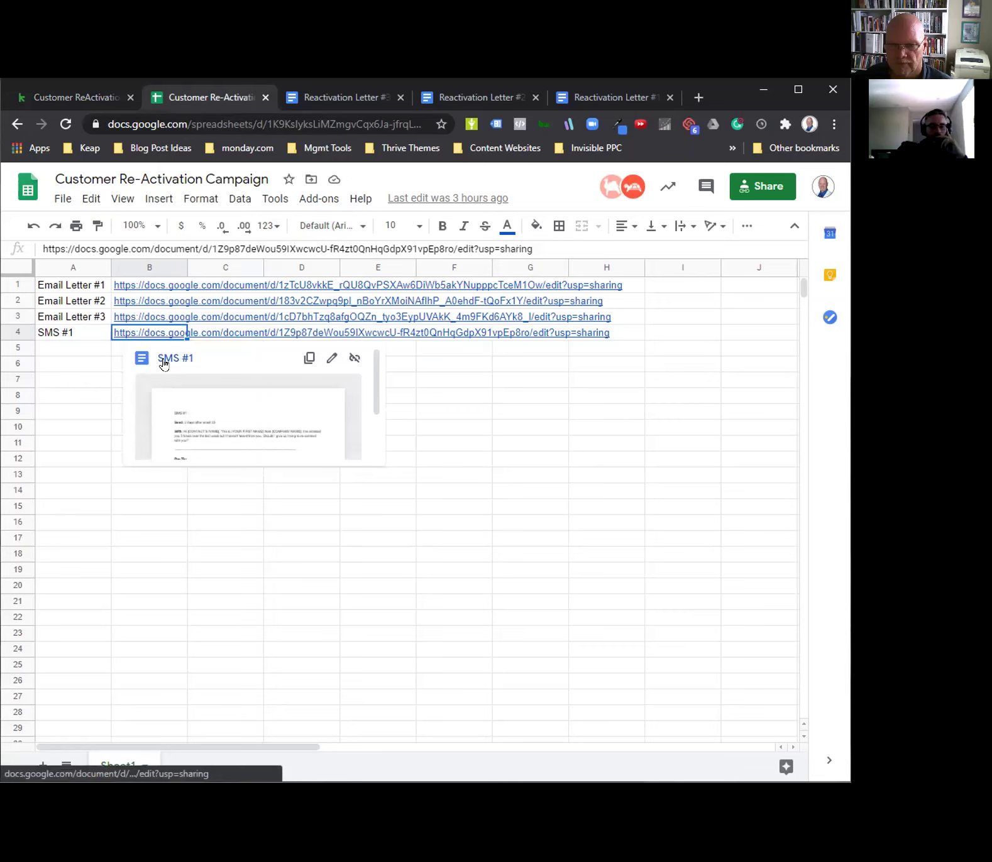
left_click(166, 360)
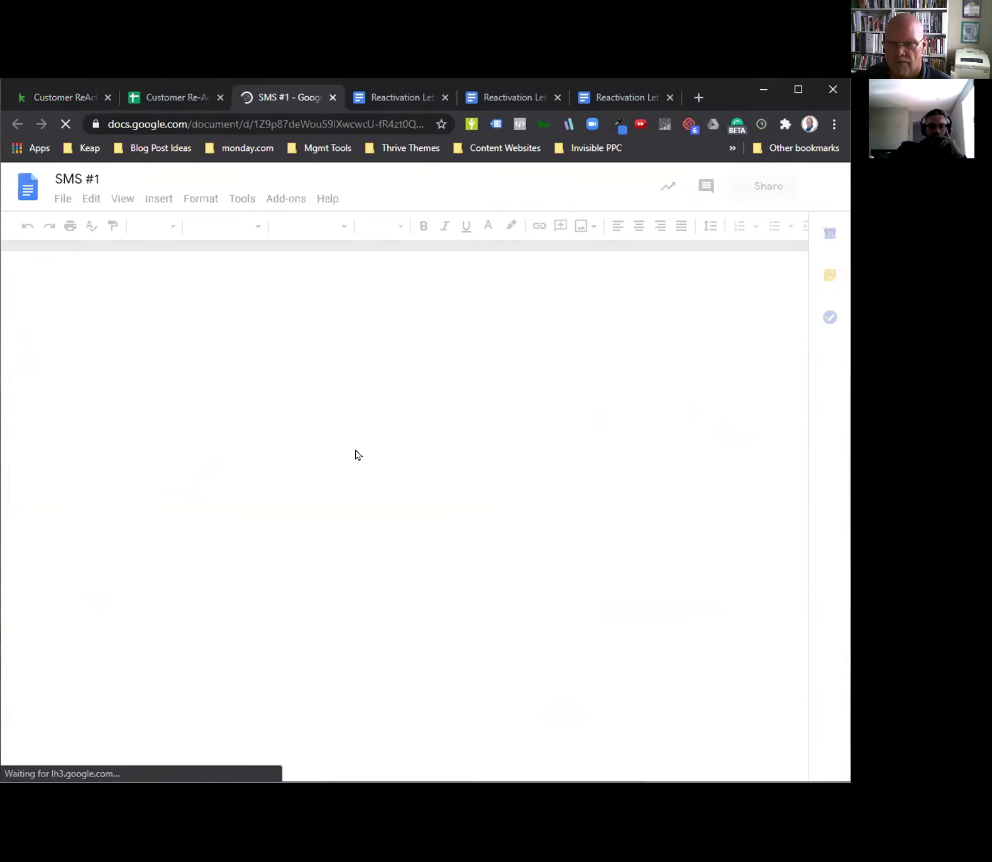
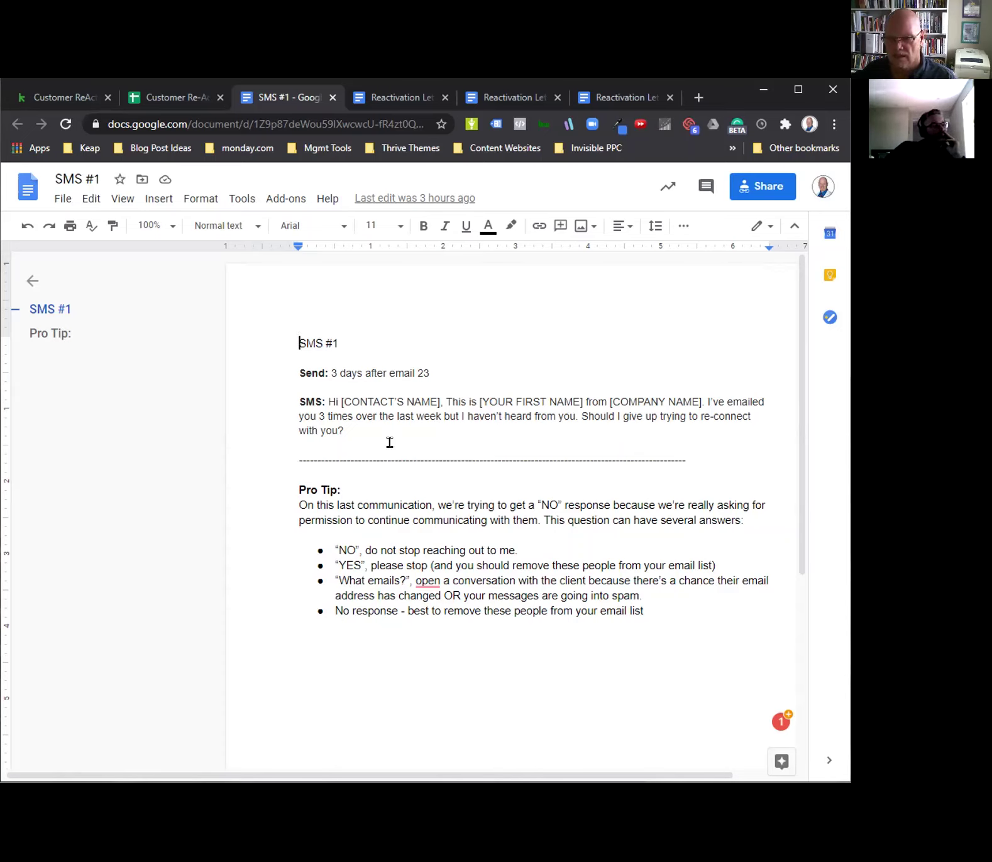
left_click(423, 373)
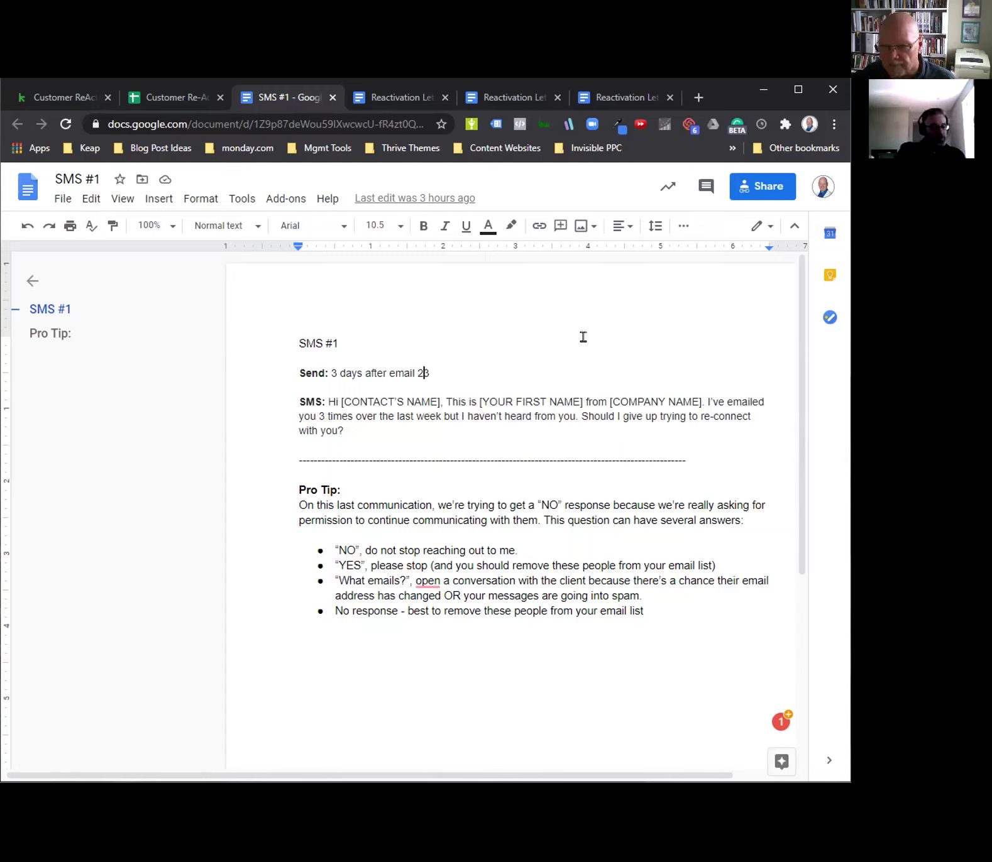
key("BackSpace")
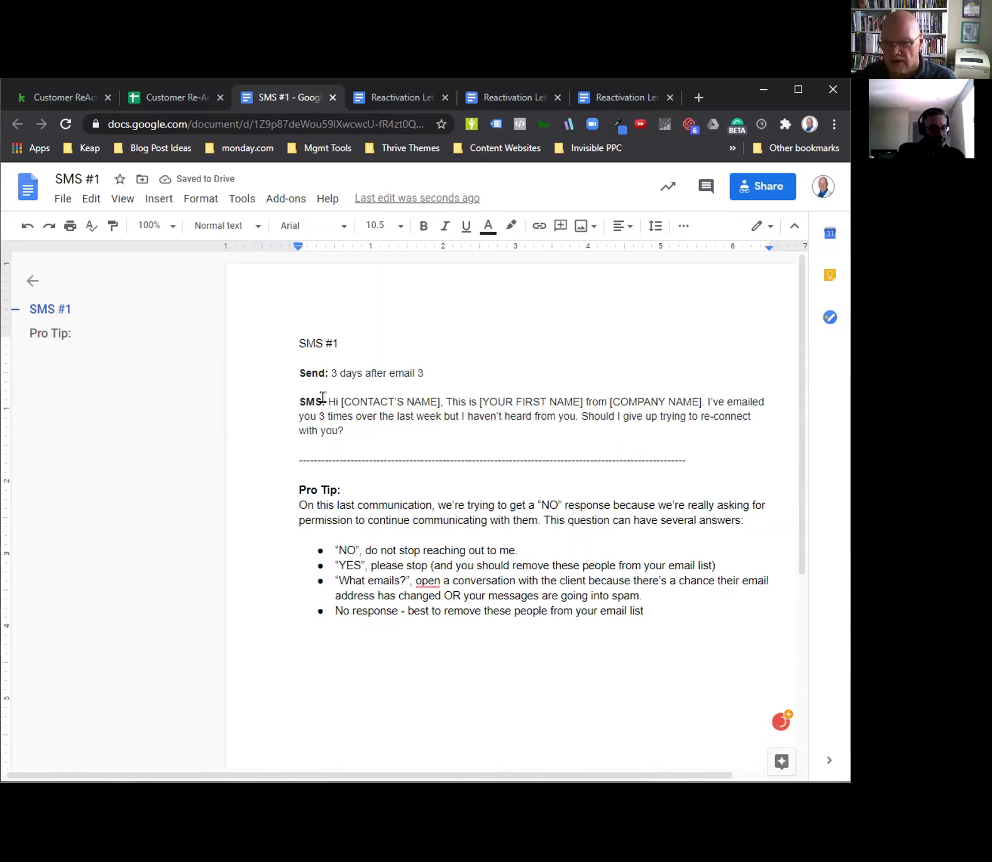
Examine the SMS message wording and the Pro Tip on possible answers in the SMS #1 document
left_click_drag(327, 401, 350, 431)
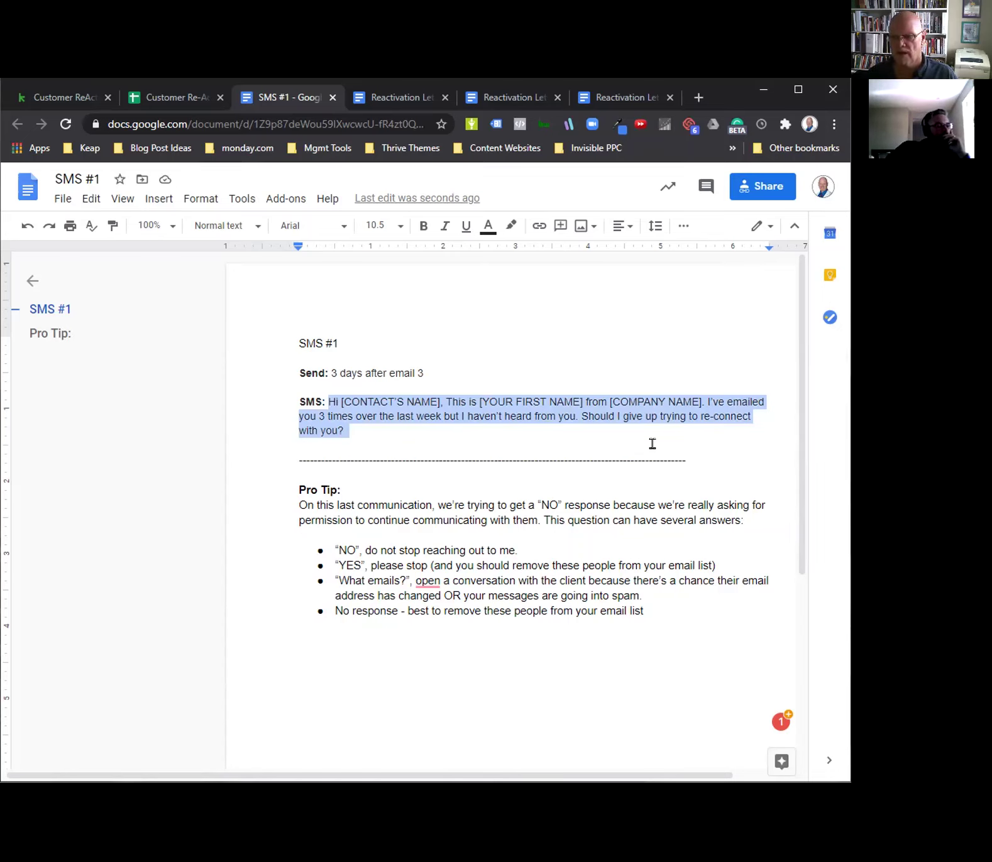
left_click(703, 399)
left_click_drag(702, 400, 705, 427)
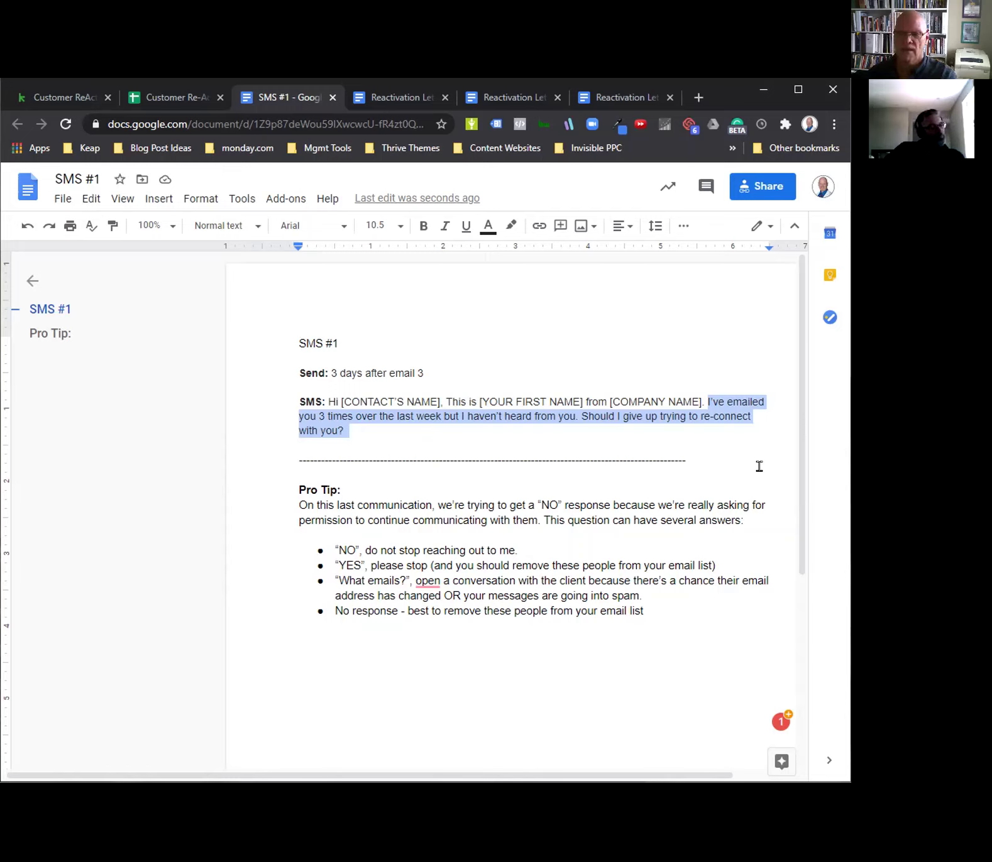
left_click(414, 444)
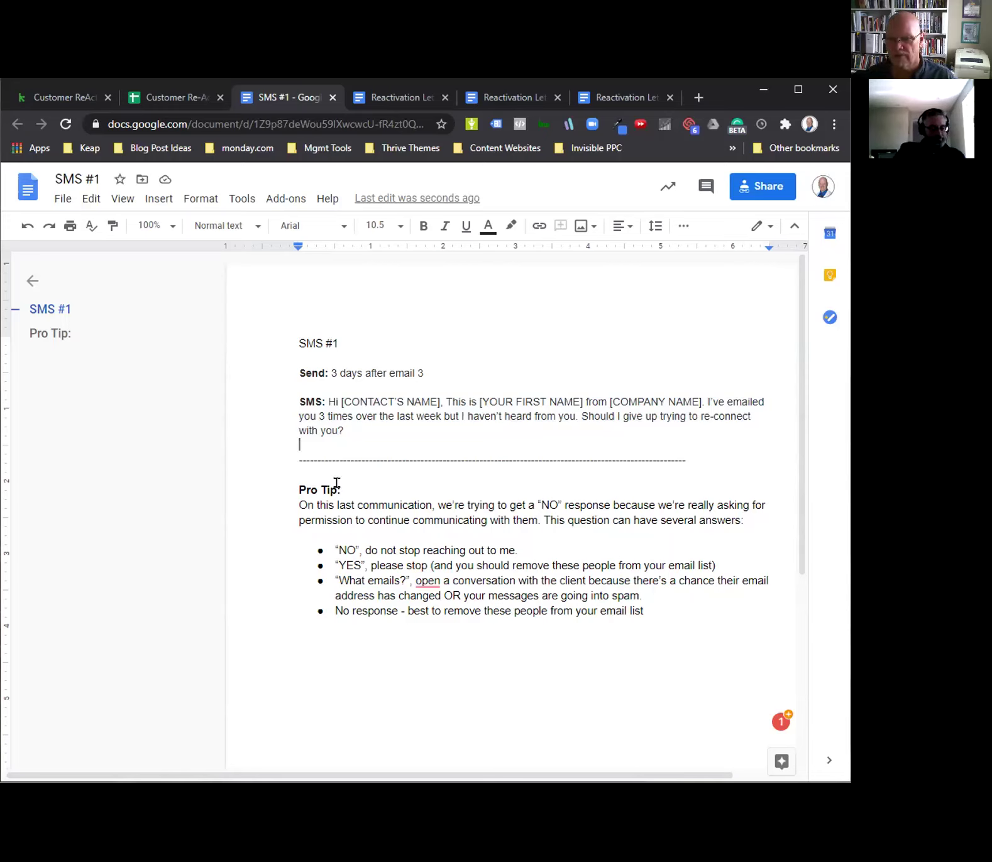
left_click(288, 493)
left_click(271, 540)
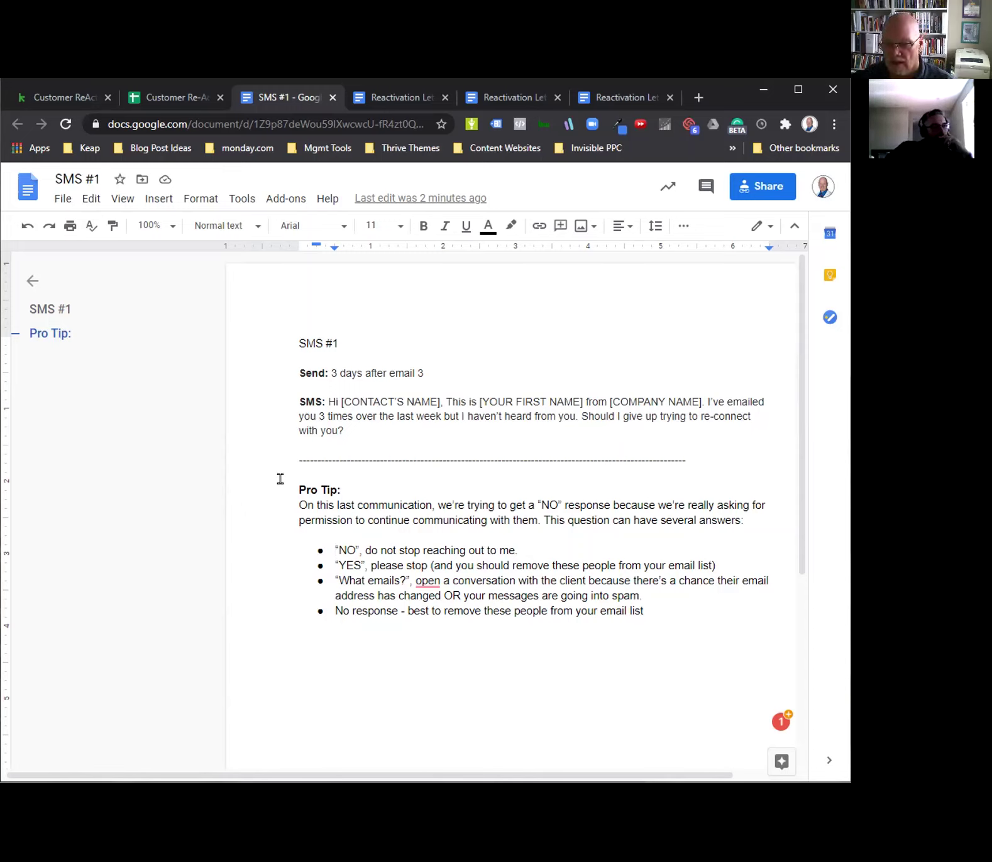
left_click_drag(286, 482, 686, 627)
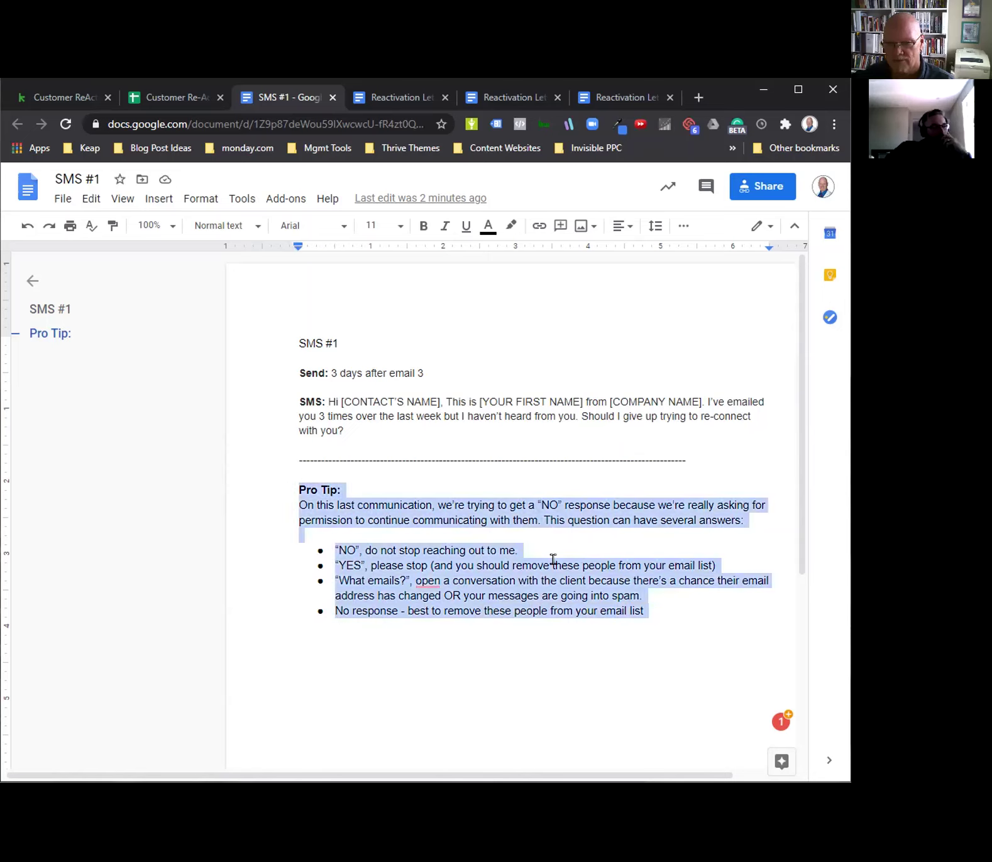
left_click(366, 619)
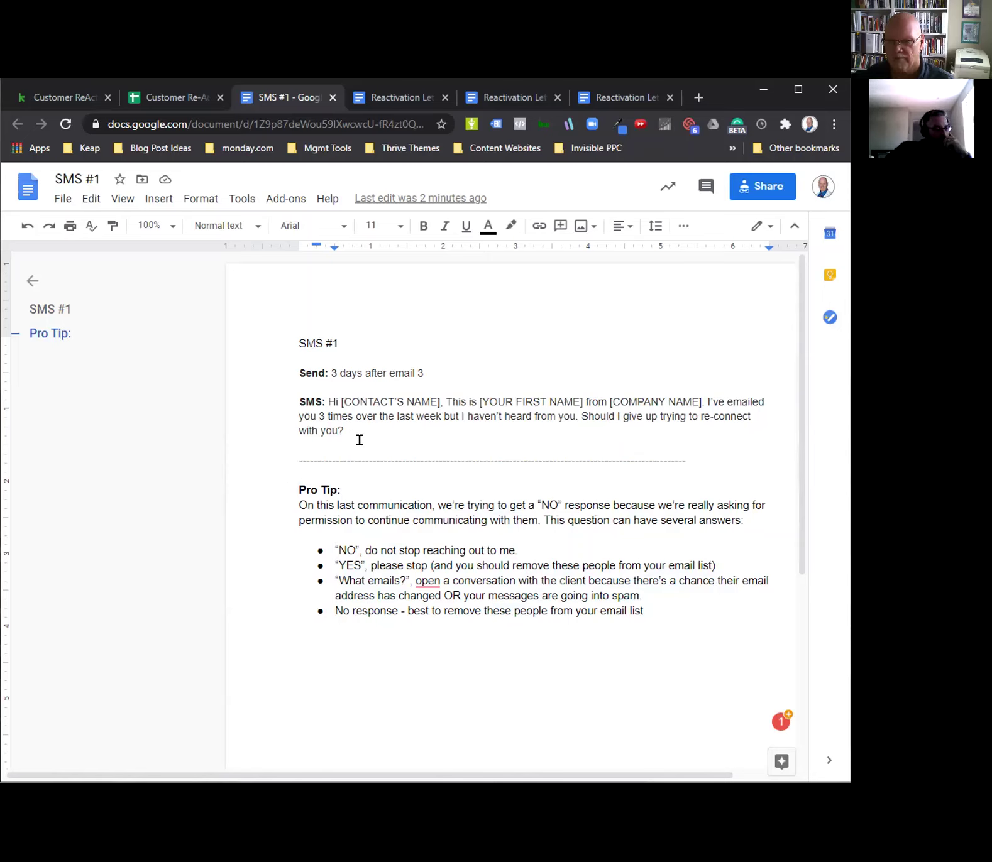
left_click_drag(327, 401, 365, 432)
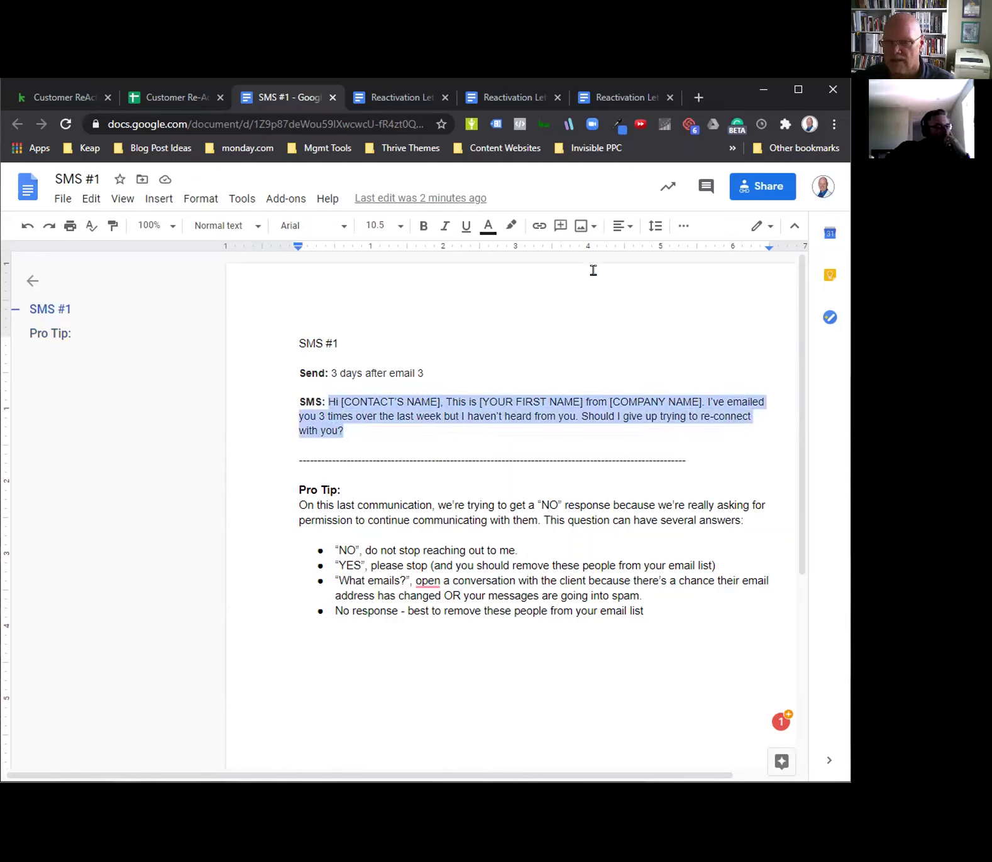
left_click(557, 319)
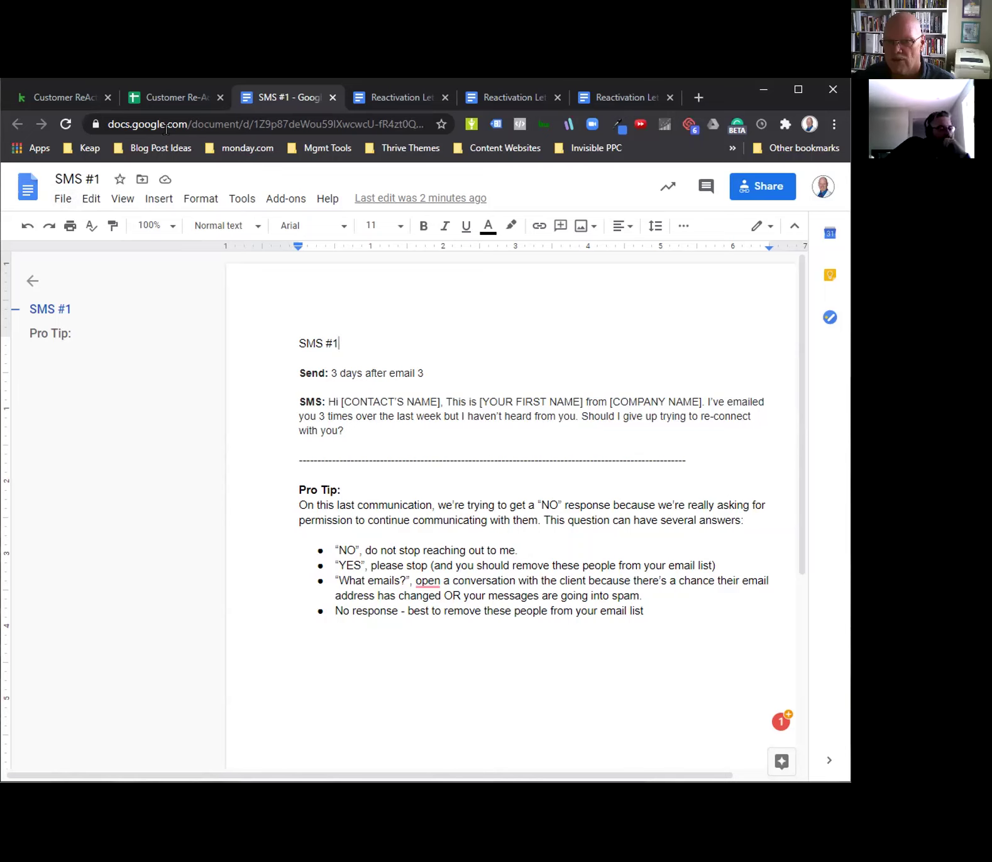
Back in the campaign's email sequence, add a delay timer after Email 3 that waits 3 days and runs on a weekday at 8:00 AM
left_click(63, 100)
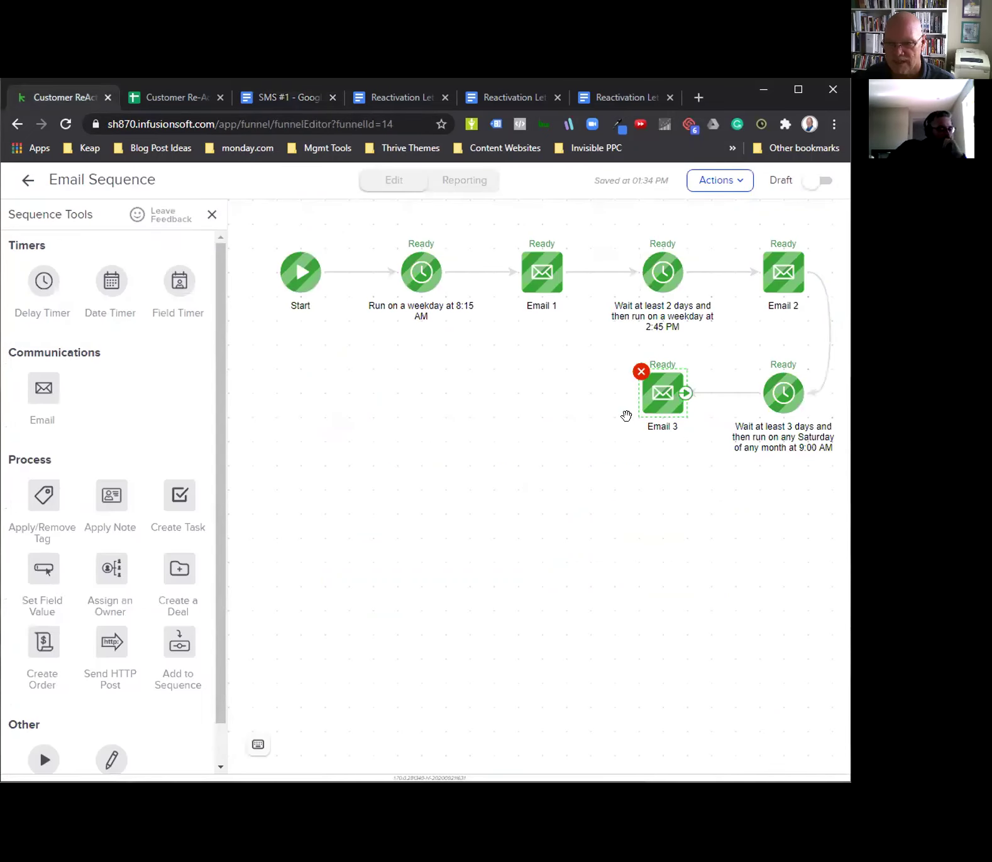
left_click_drag(39, 275, 523, 372)
left_click(538, 402)
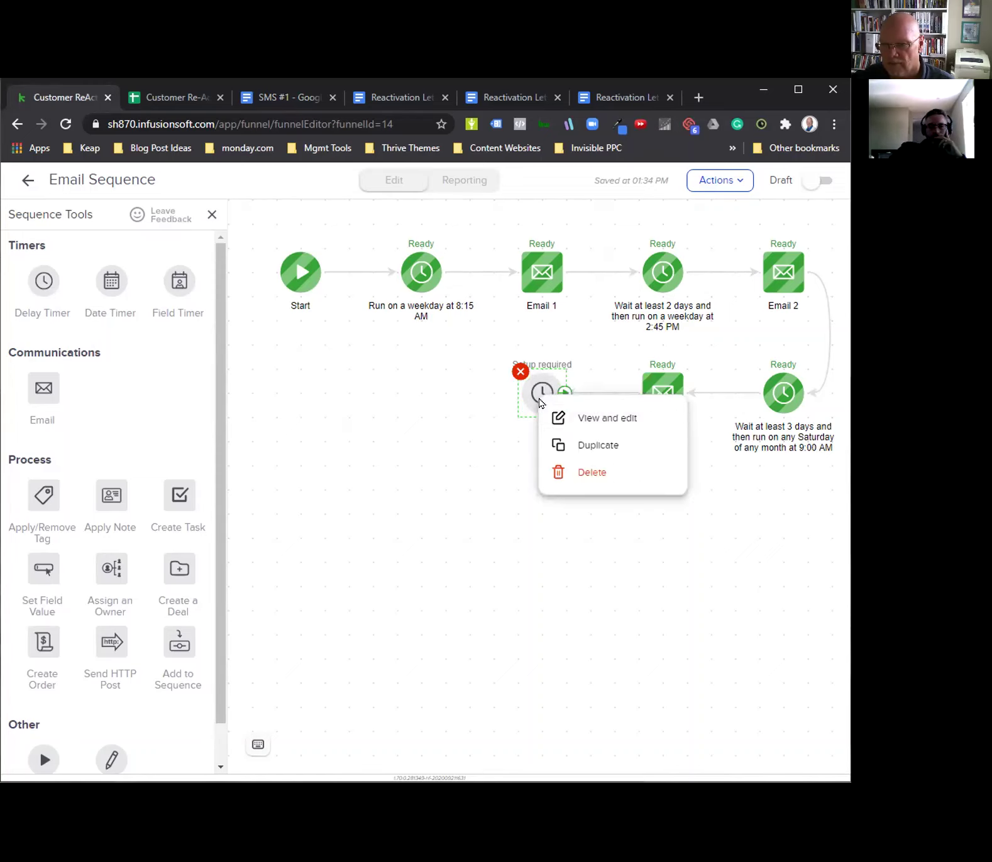
left_click(587, 418)
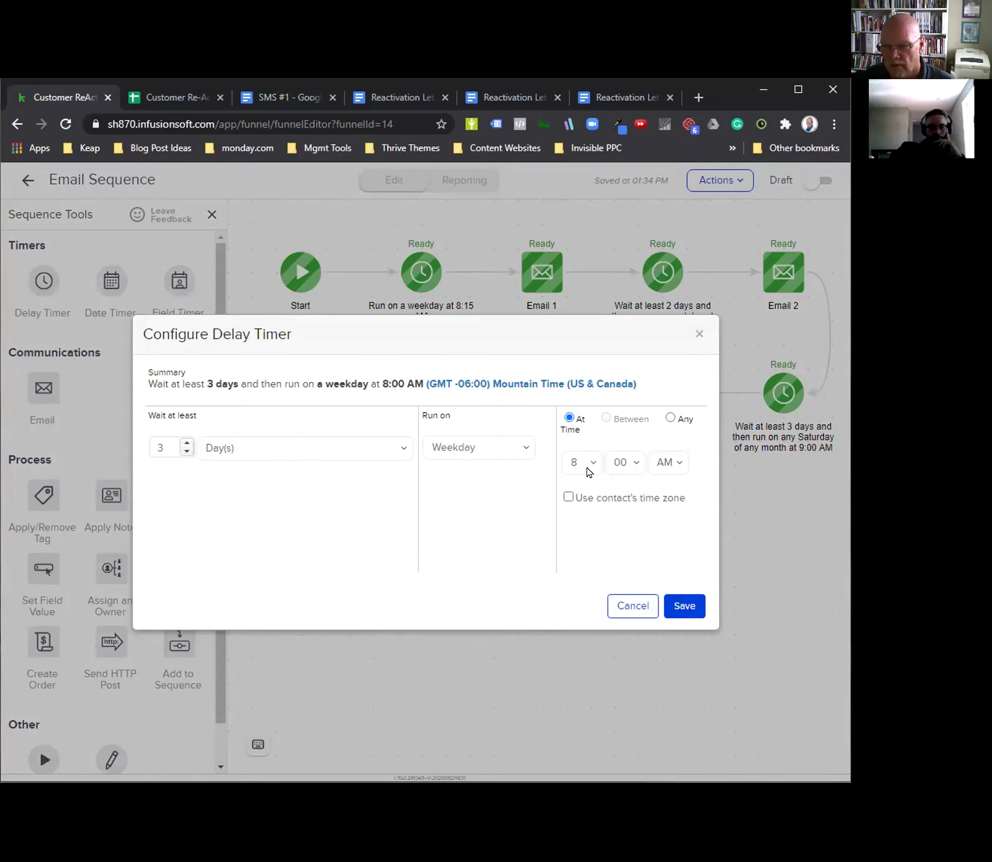
left_click(682, 606)
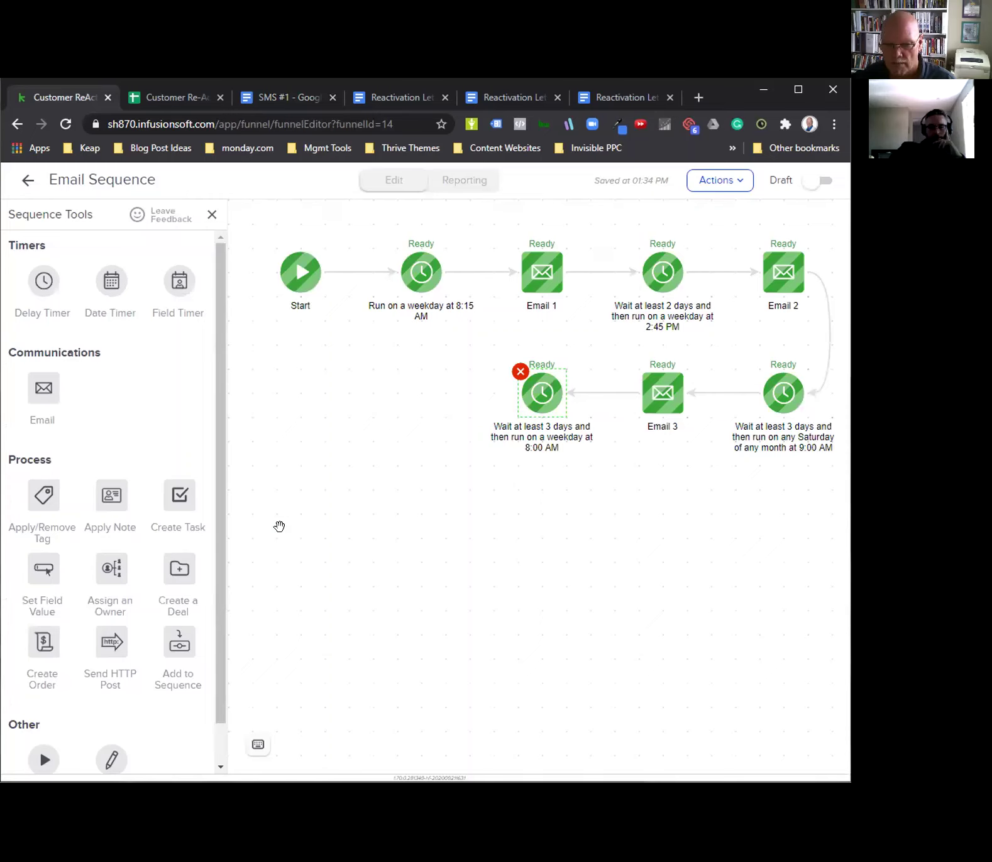
Add a Create Task step after the last delay timer and set its task type to Other
left_click_drag(172, 497, 403, 378)
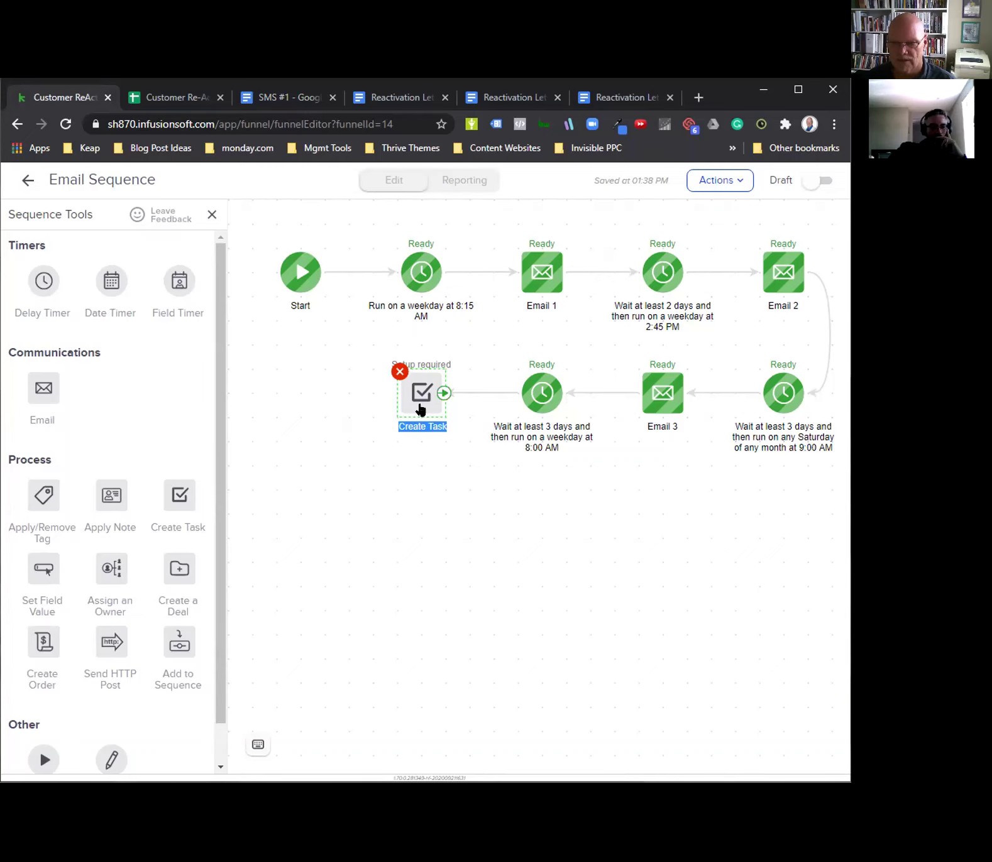
right_click(418, 401)
left_click(491, 425)
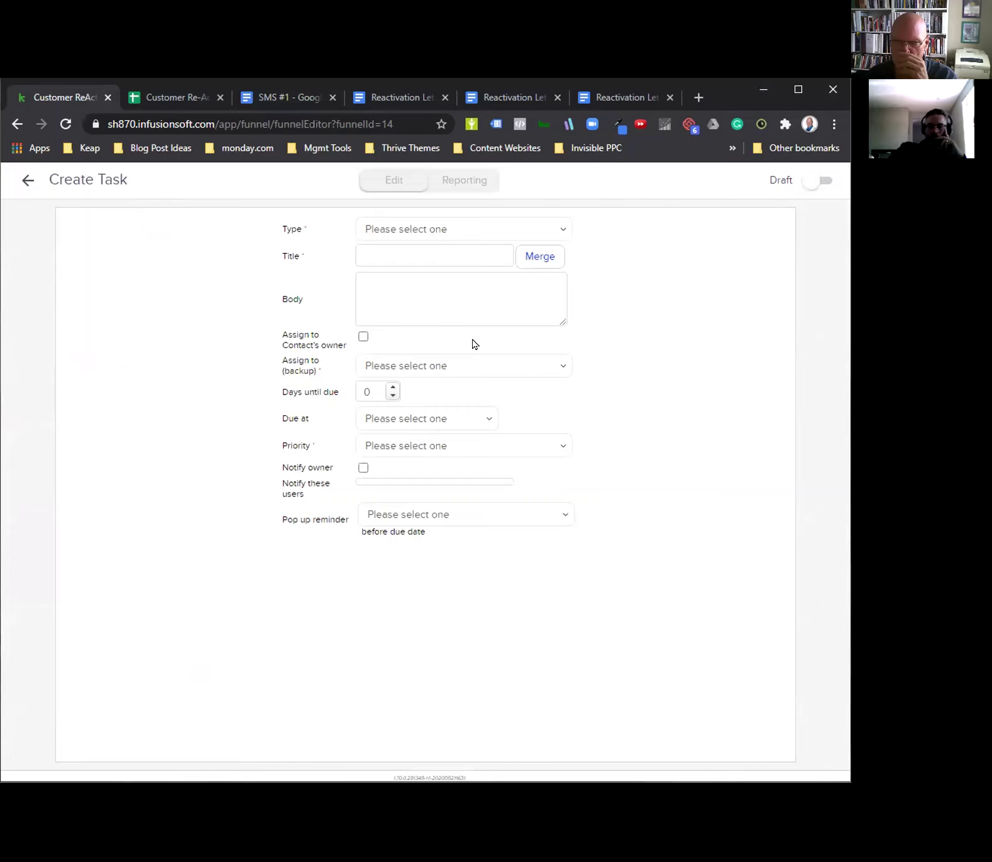
left_click(441, 230)
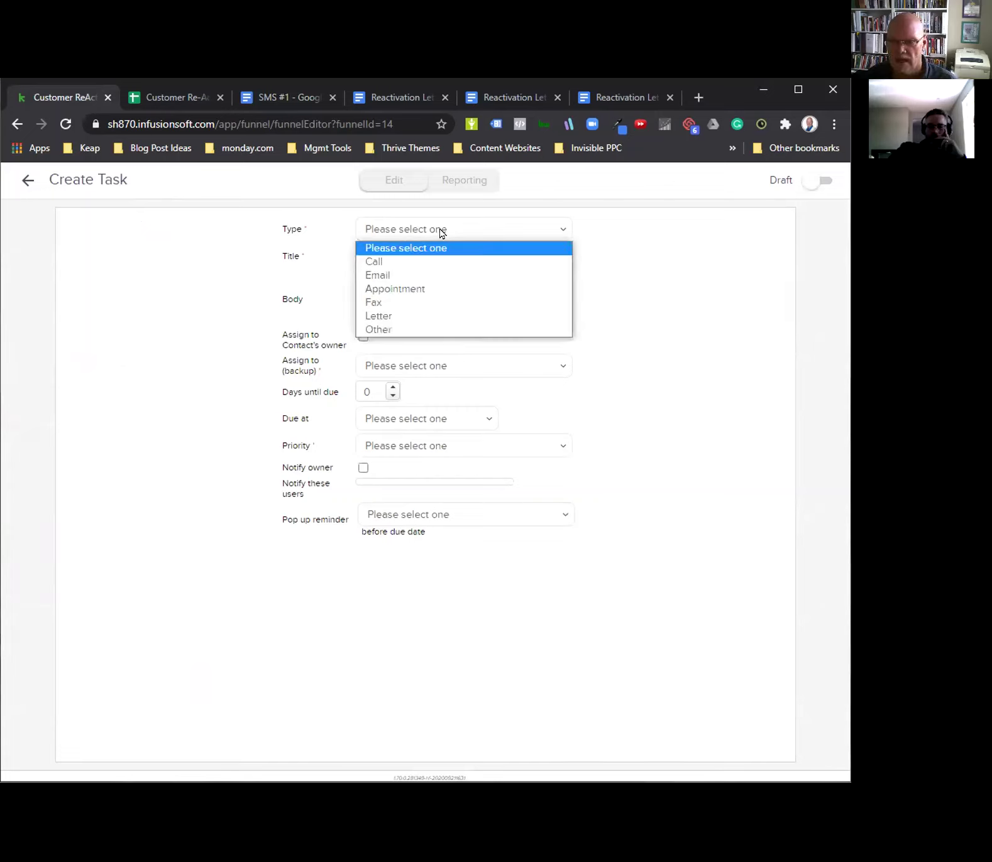
left_click(376, 330)
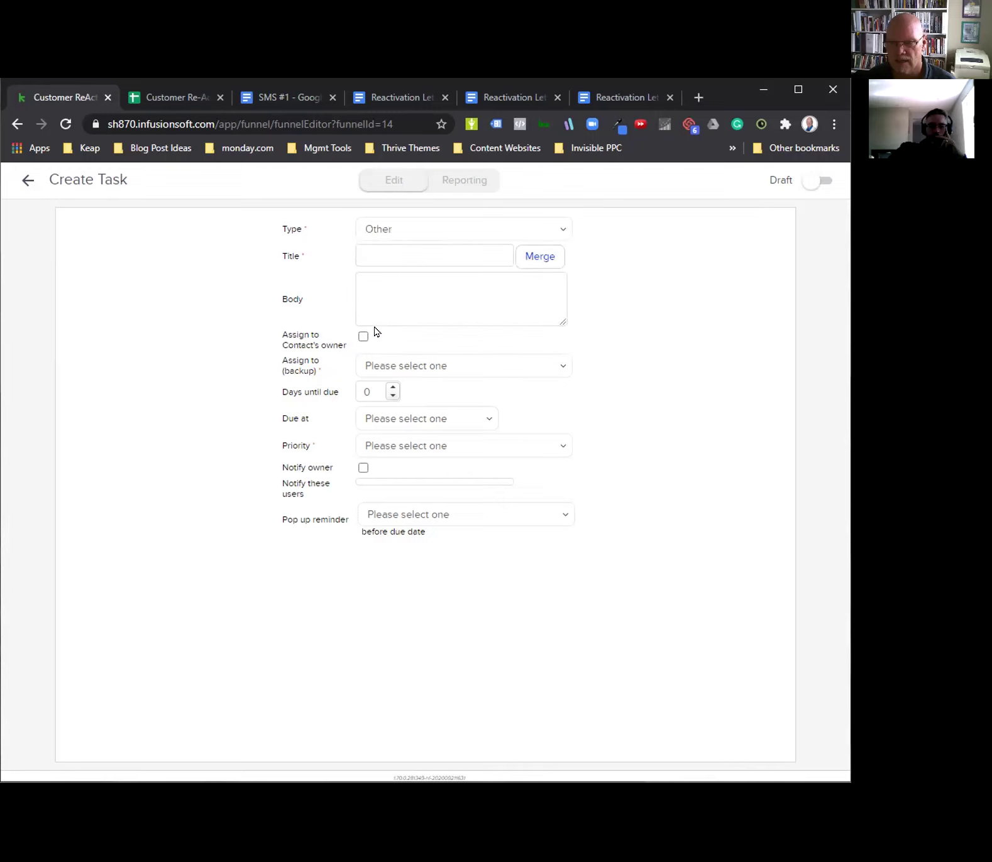
Give the new task the title "Send SMS question"
left_click(391, 256)
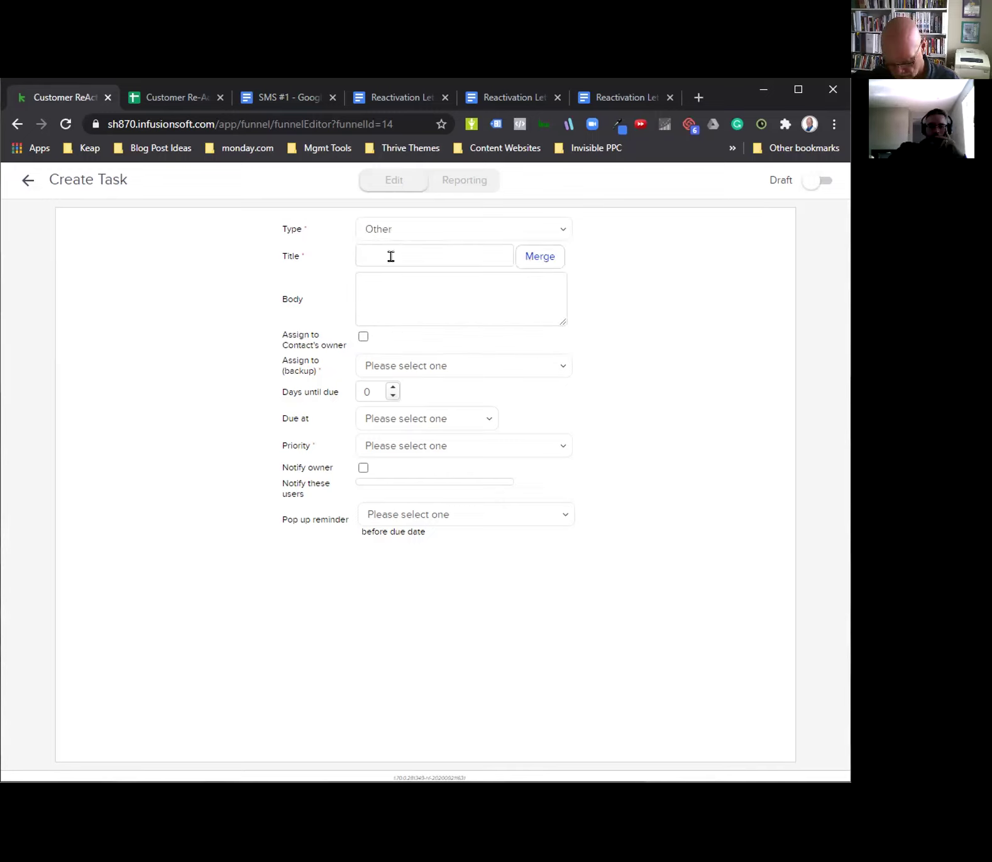
type("Send")
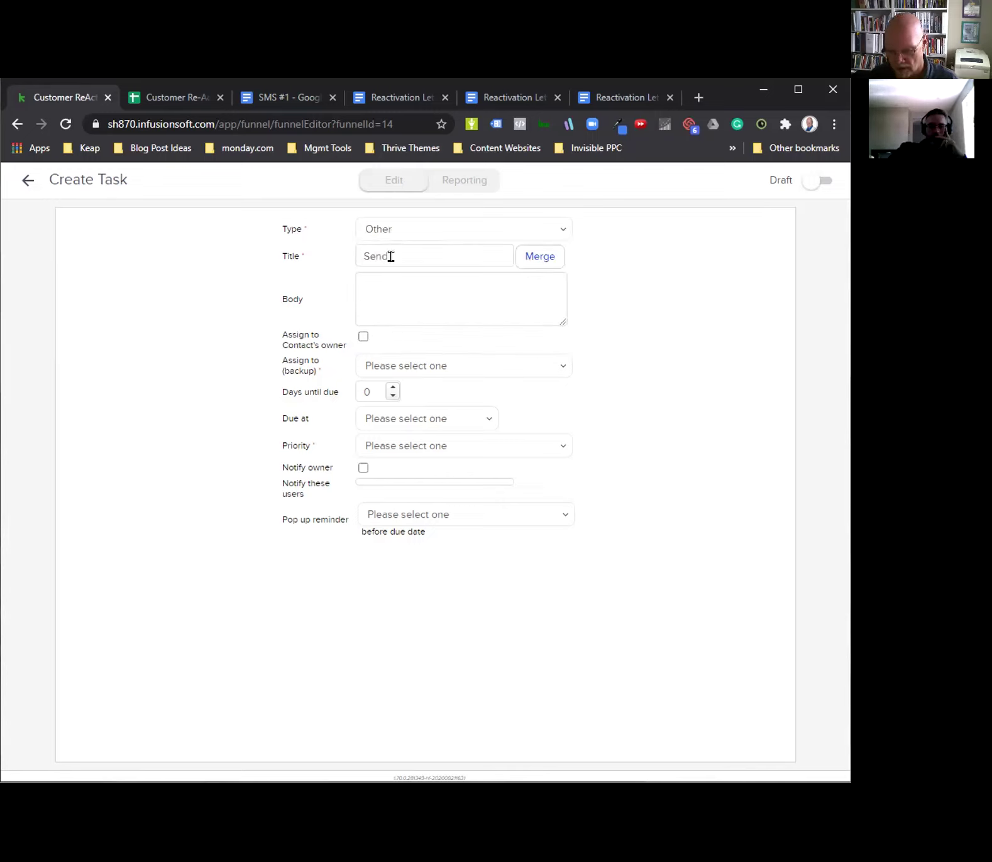
type(" SMS")
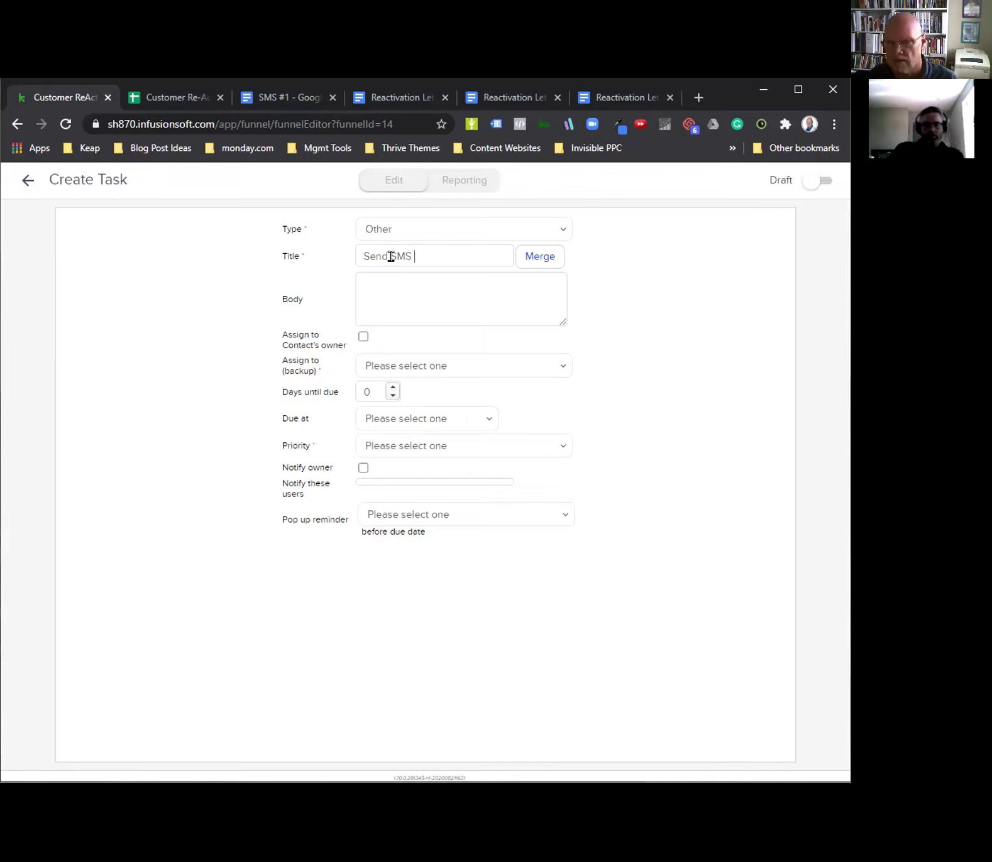
type(" question")
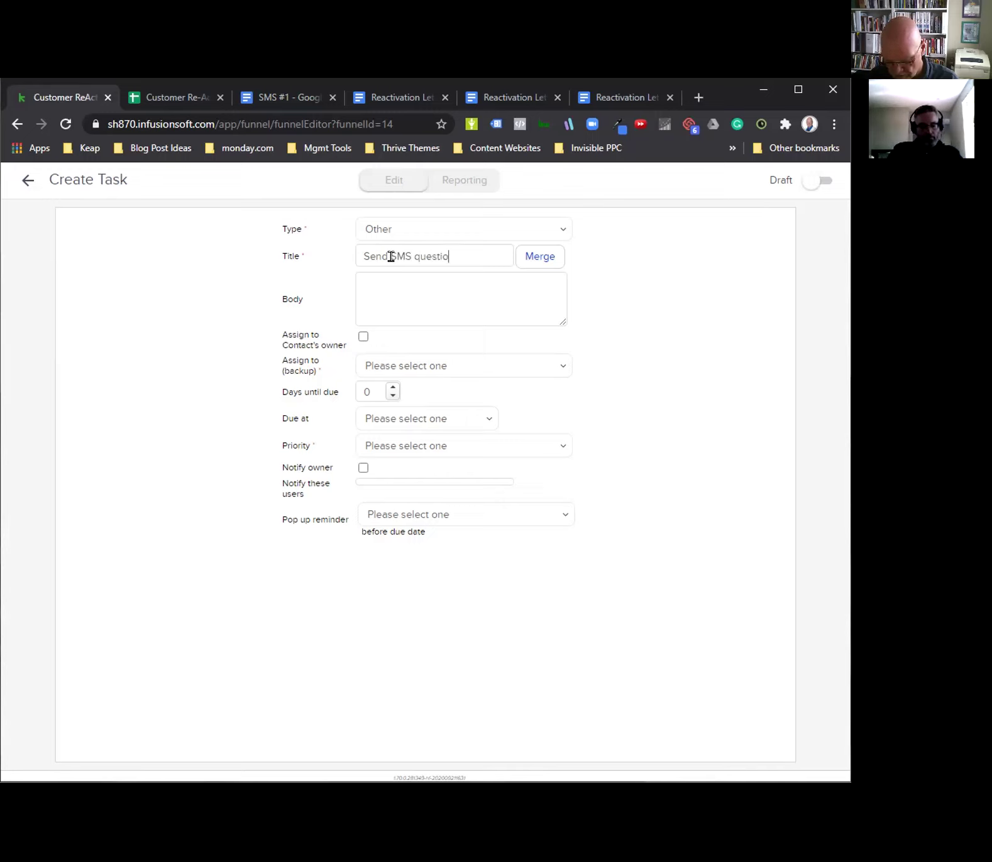
Write the task body as the contact's first and last name merge fields followed by "was emailed 3 times but has not responded. Send ReActivation Text"
left_click(444, 278)
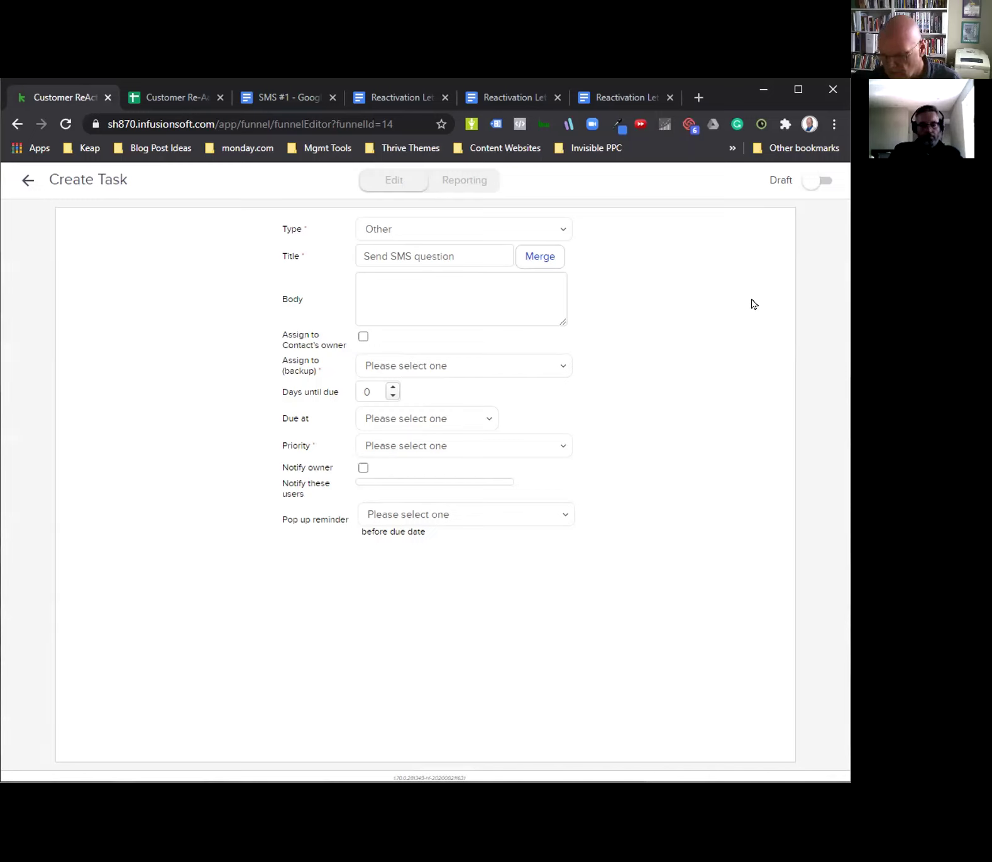
left_click(539, 257)
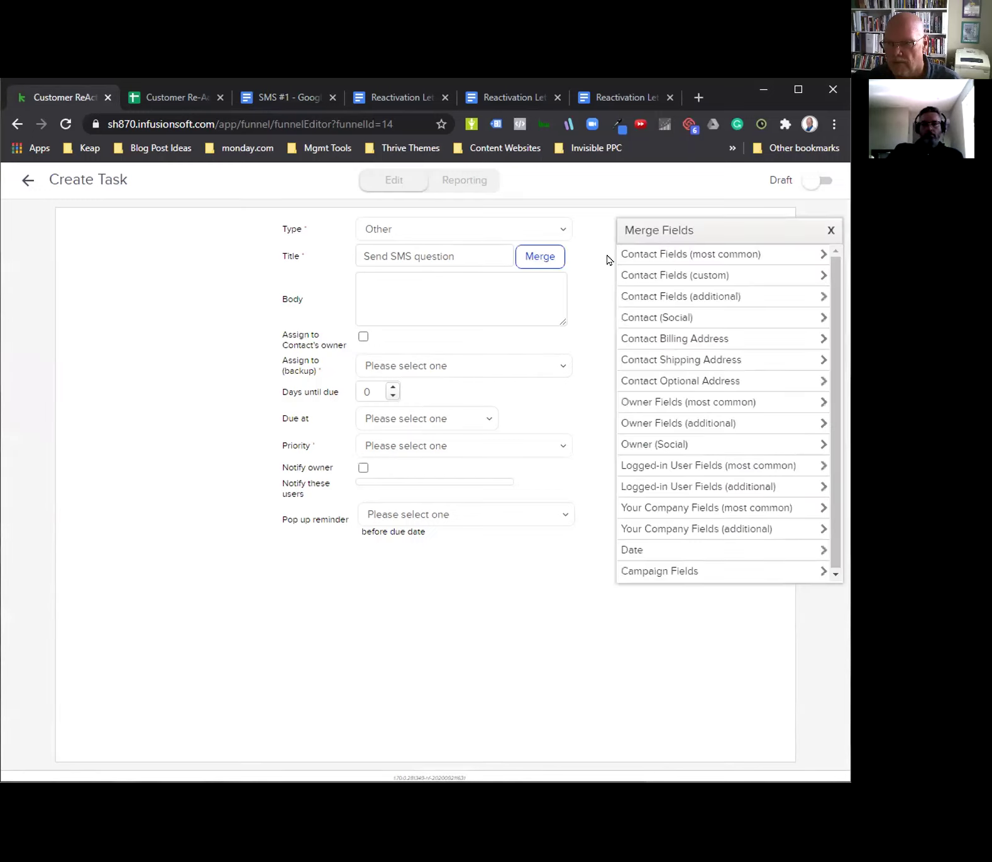
left_click(650, 256)
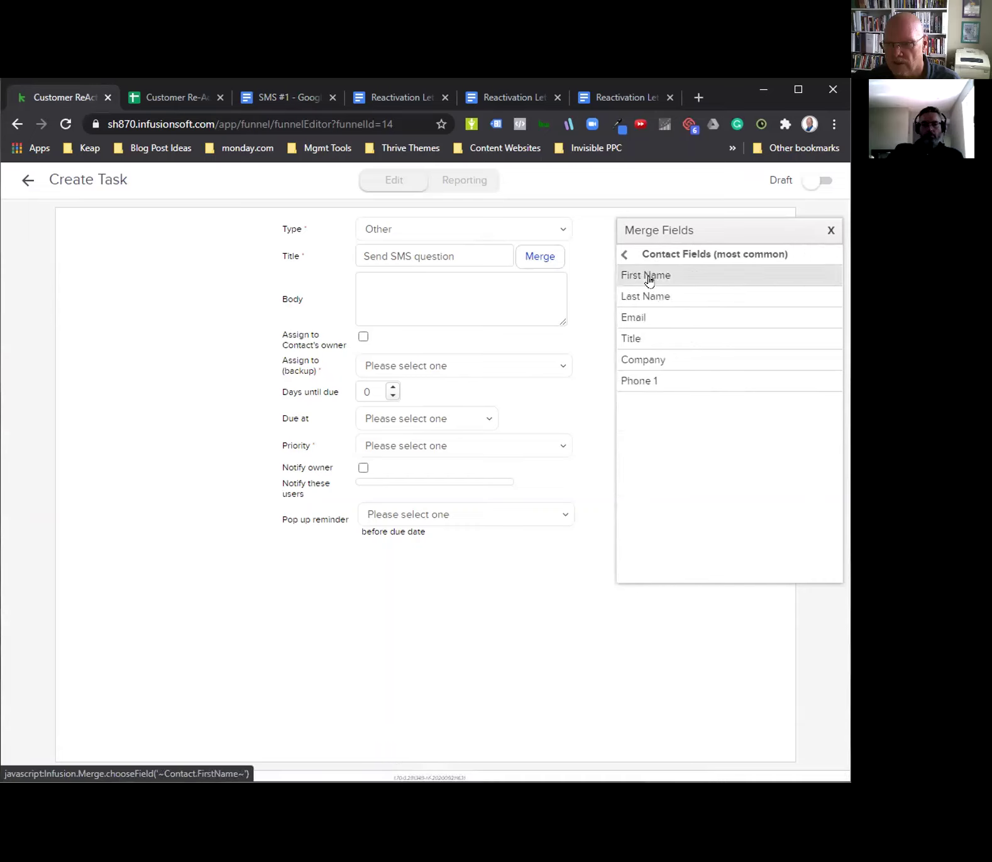
left_click(642, 277)
left_click(500, 293)
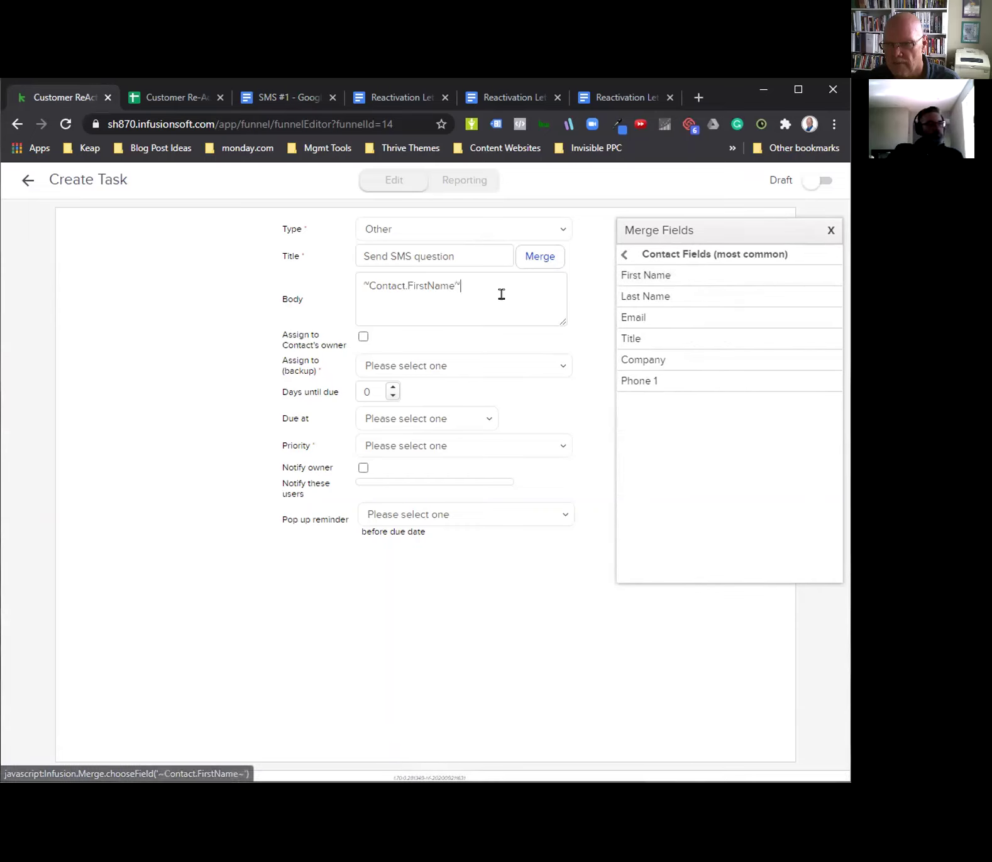
left_click(636, 296)
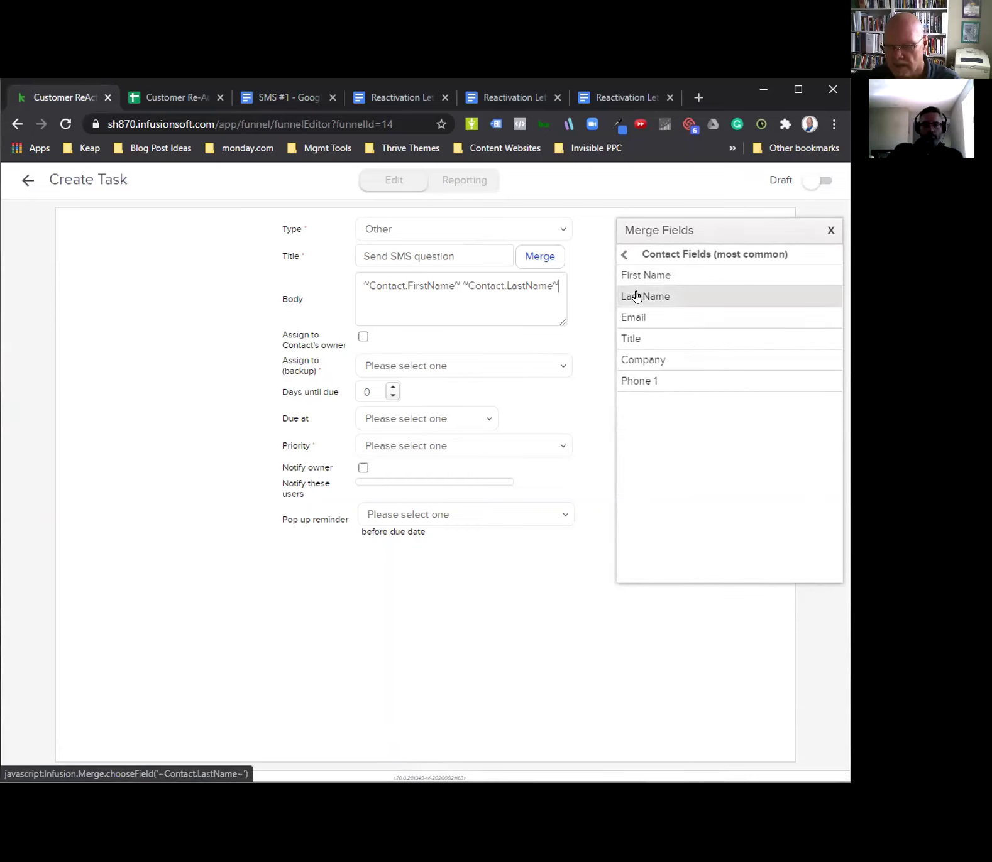
type("was emai")
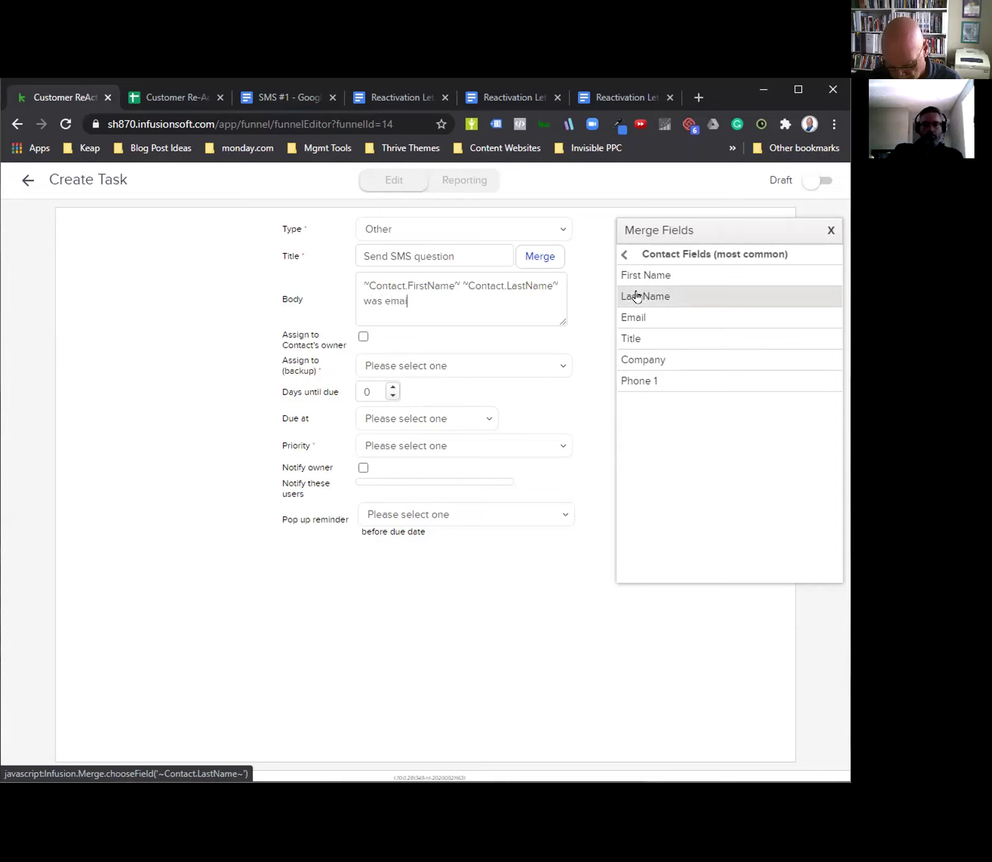
type("led 3 times ")
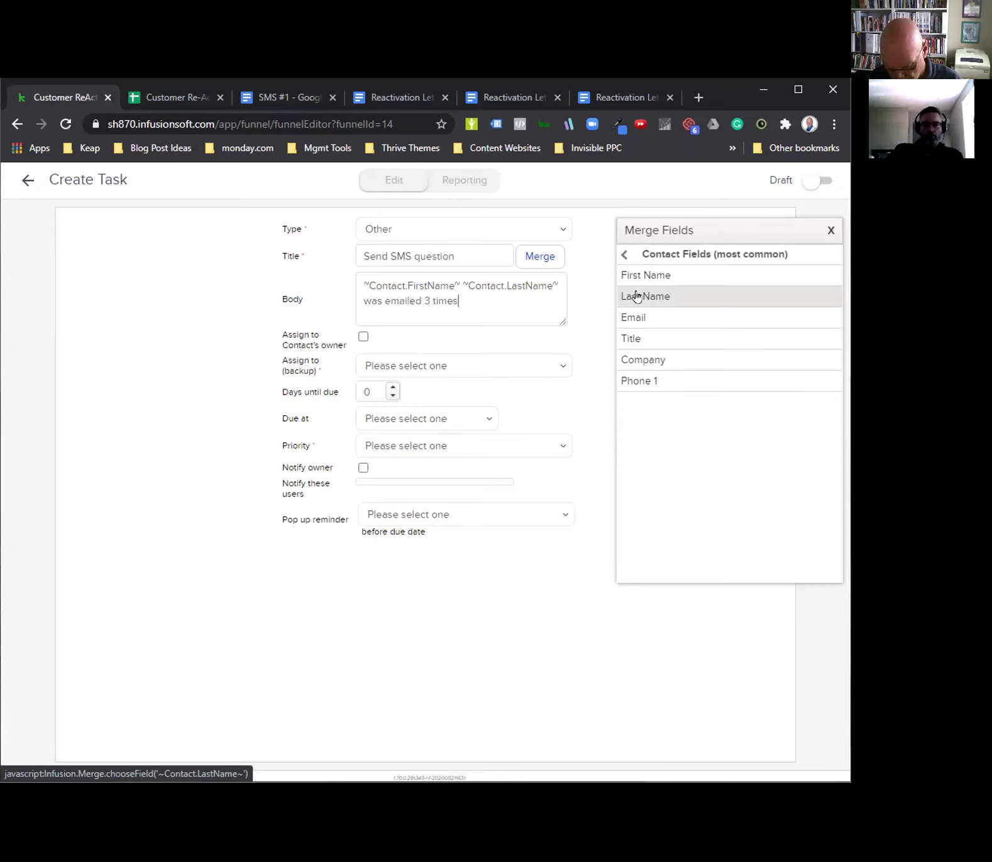
type("but has")
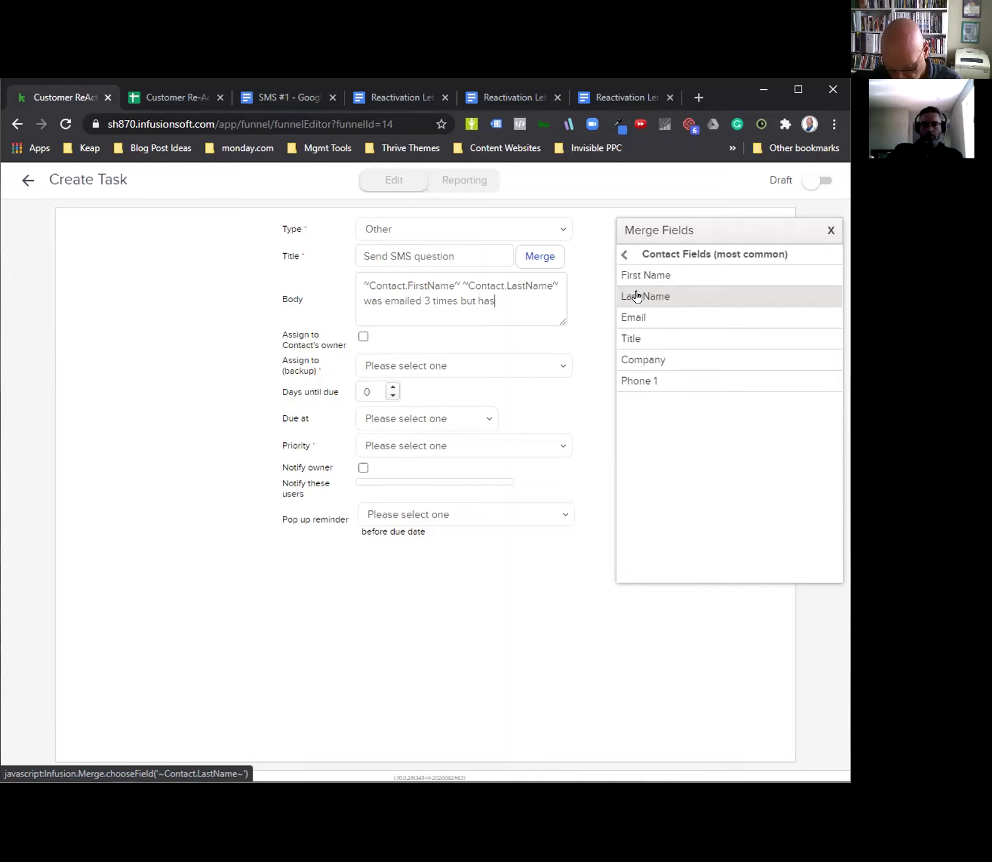
type(" not responded.")
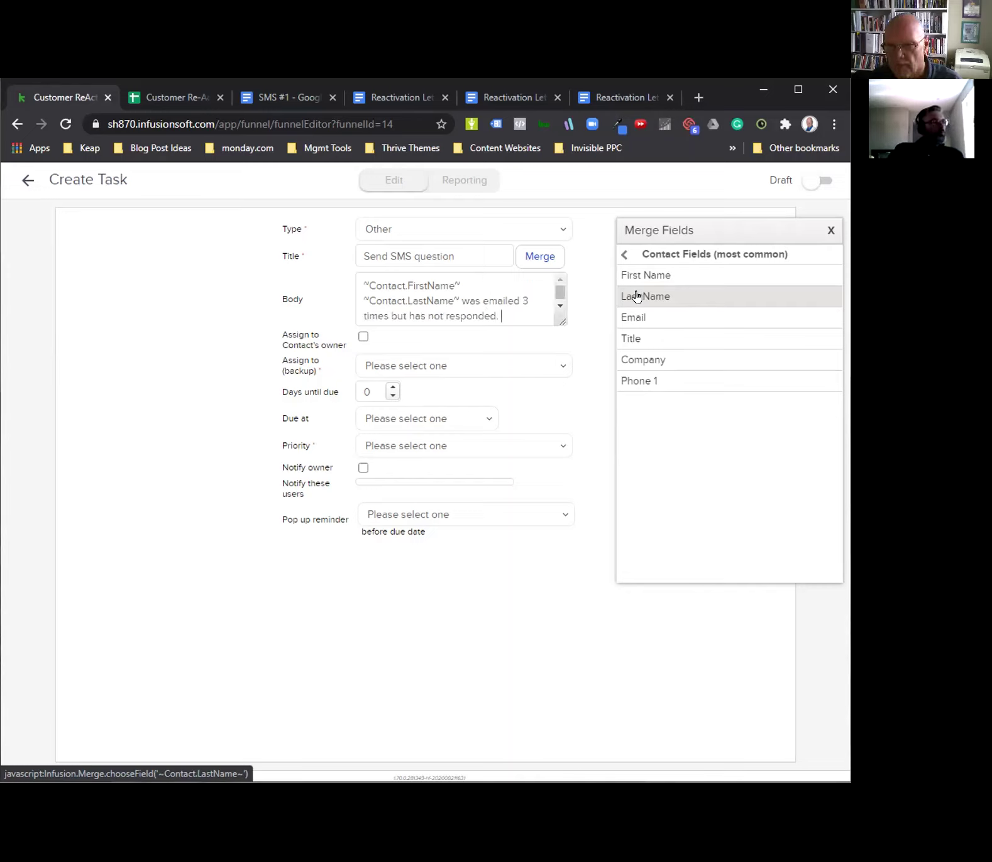
type(" Send T")
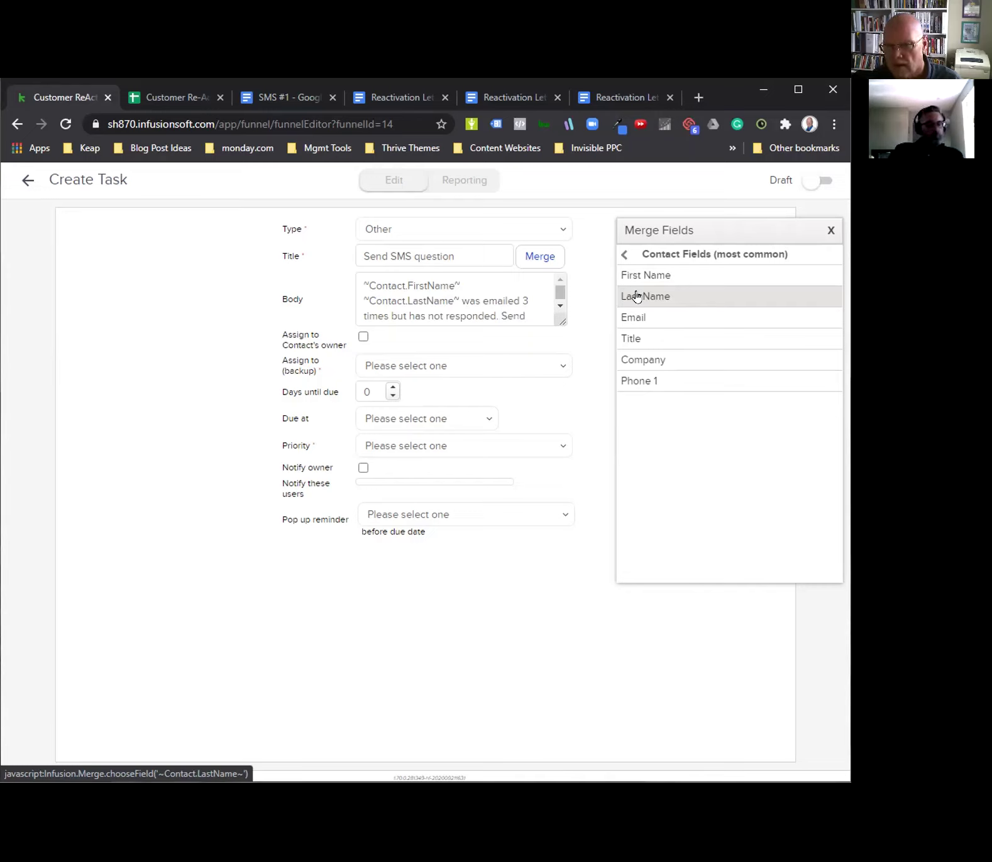
type("Activation Text")
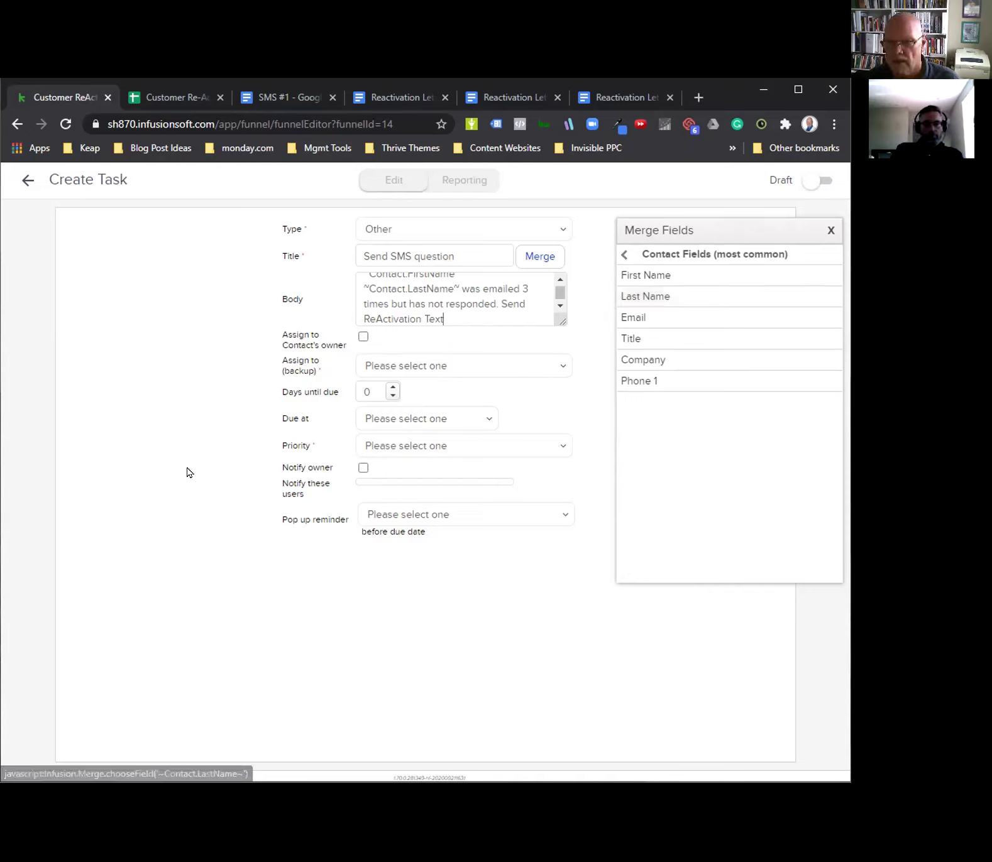
Choose the business owner as the task's backup assignee and set its priority to 3. Non-Essential, closing the merge field list
left_click(405, 366)
left_click(396, 400)
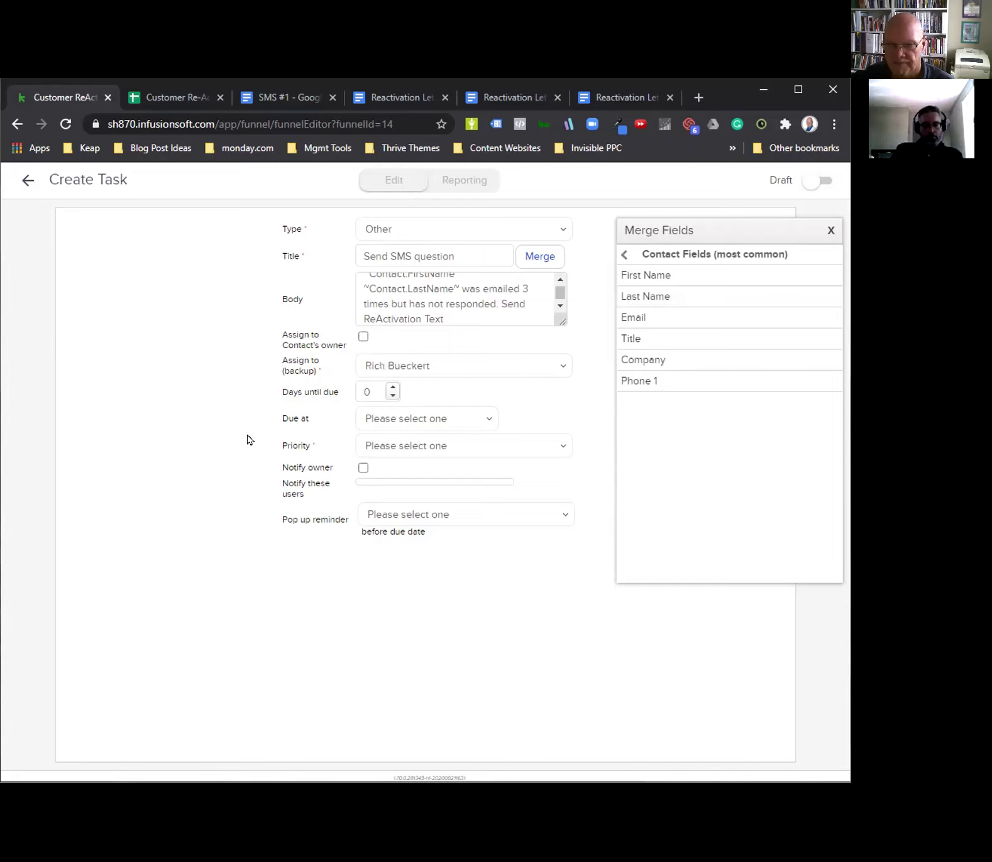
left_click(391, 447)
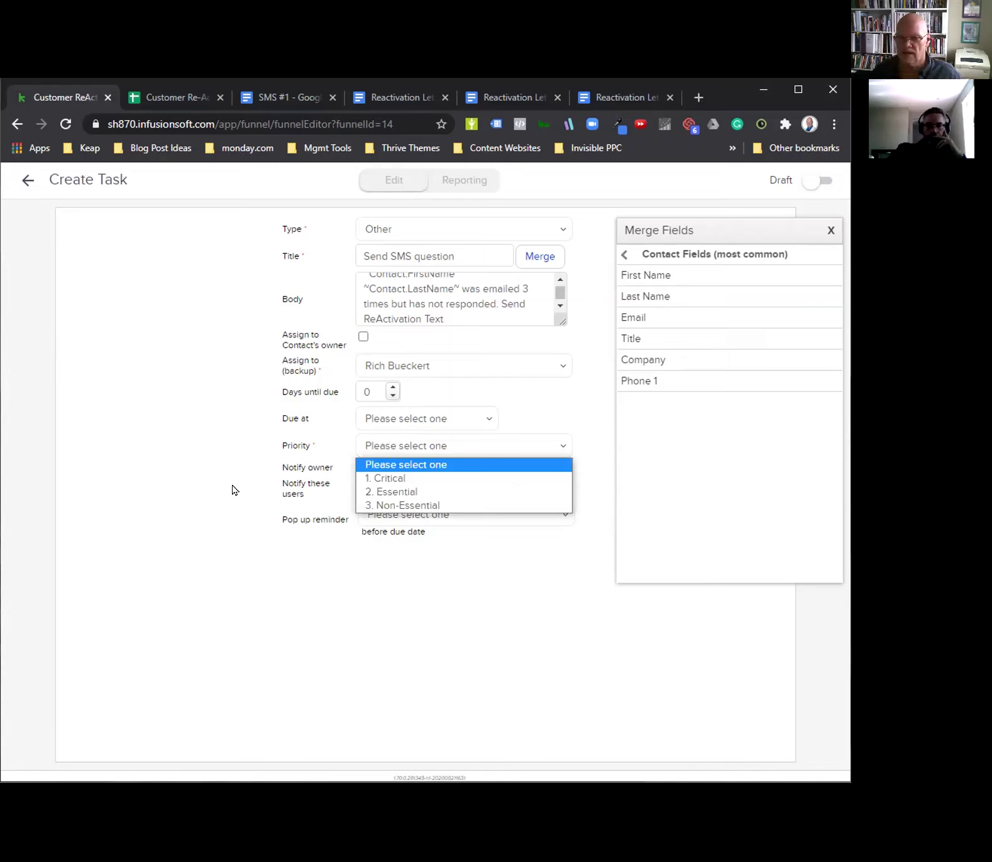
left_click(415, 507)
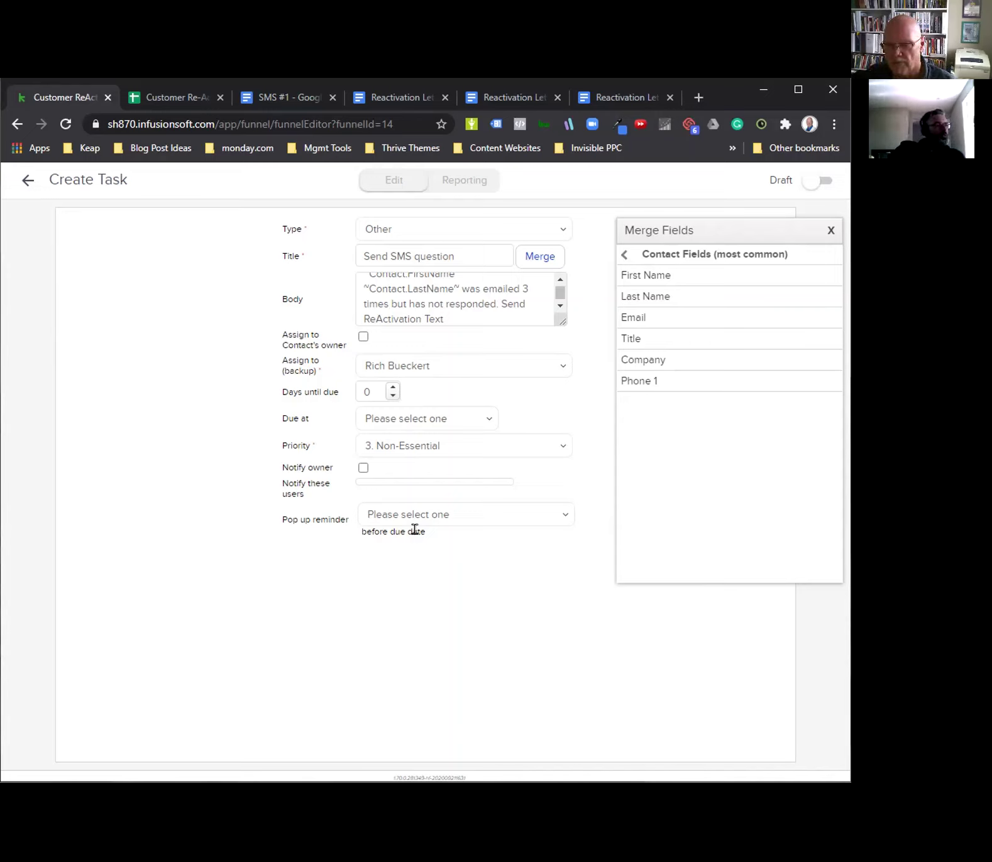
left_click(829, 233)
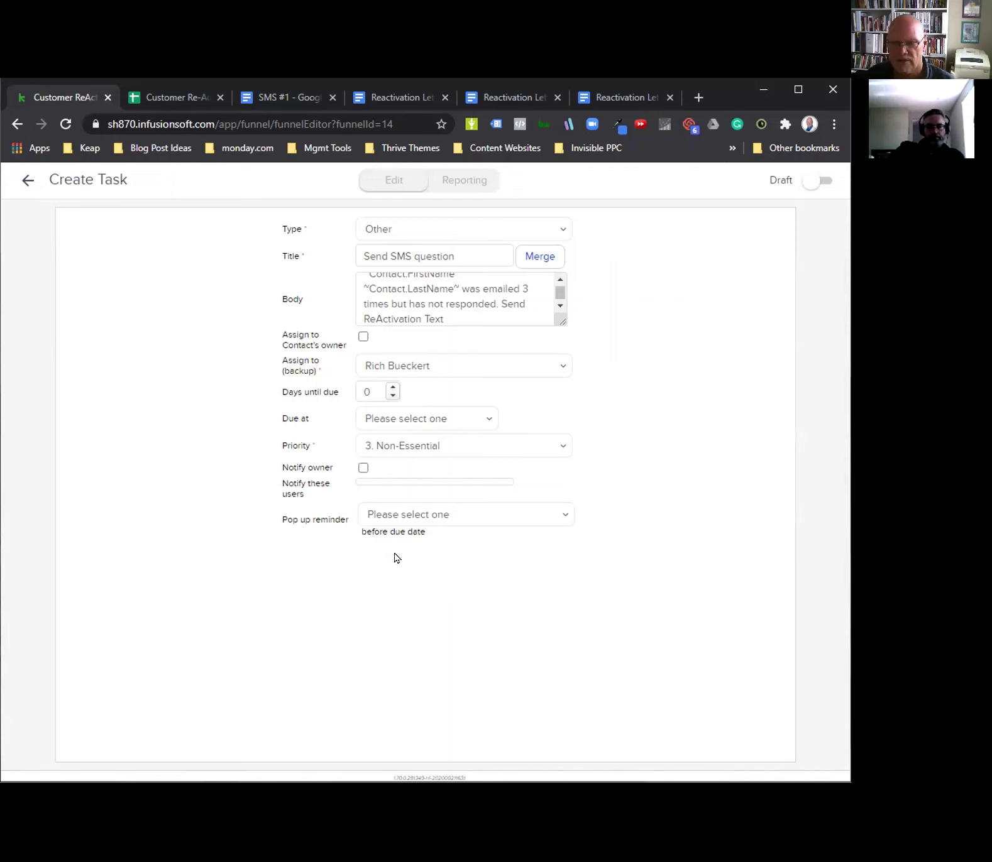
Mark both the Create Task step and the whole Email Sequence as Ready, returning to the campaign canvas
left_click(809, 183)
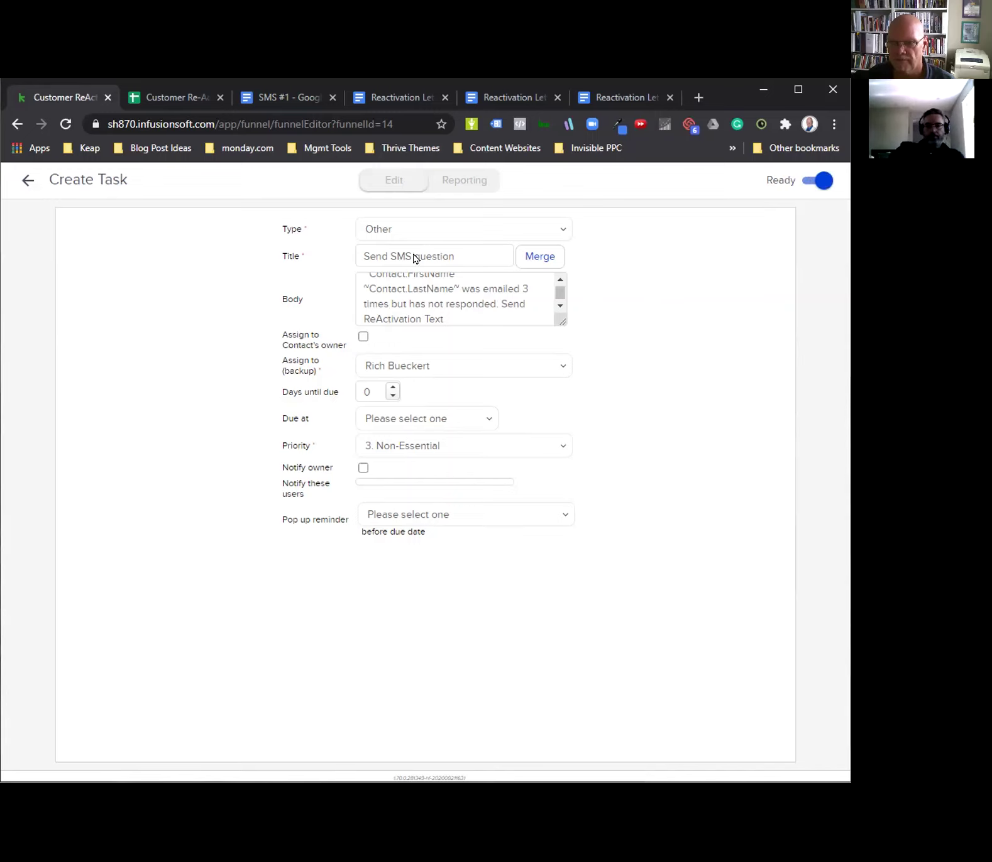
left_click(26, 182)
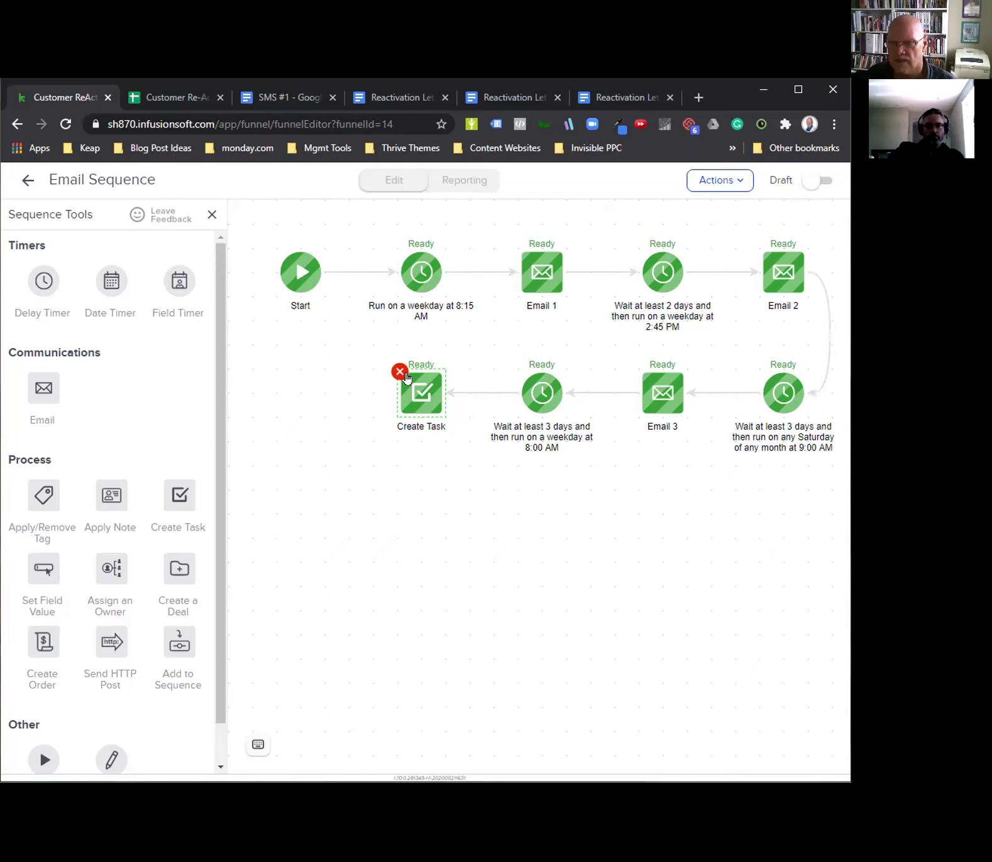
left_click(811, 182)
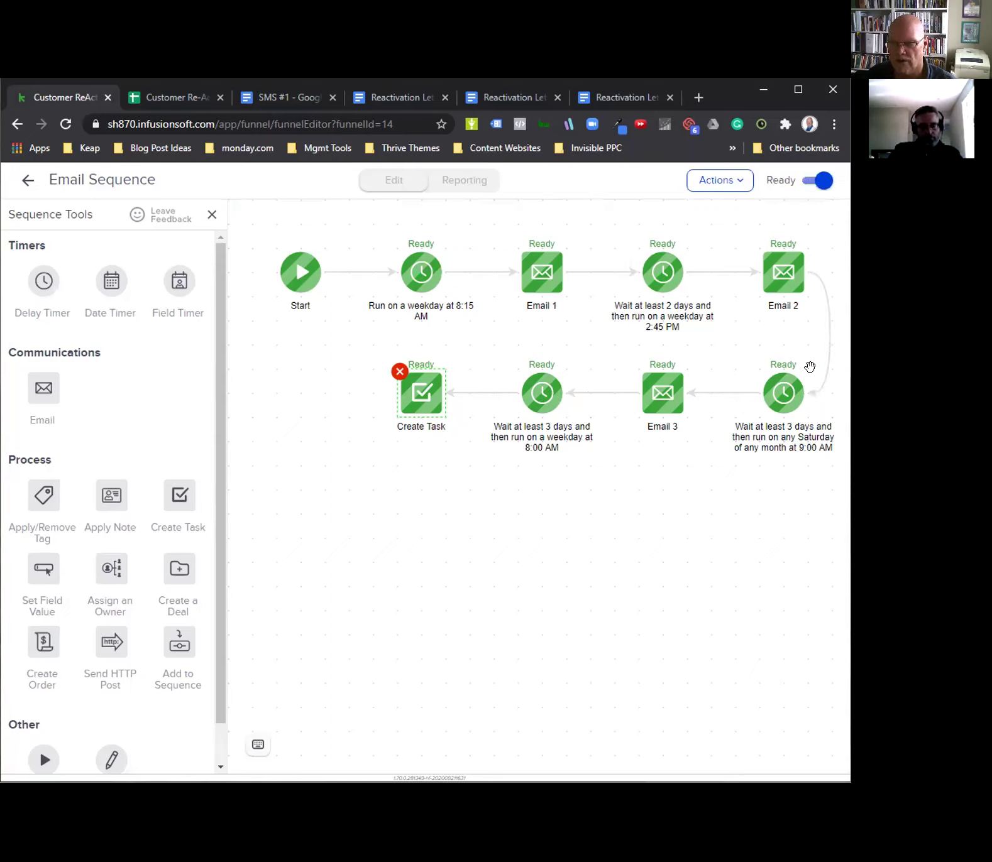
left_click(25, 182)
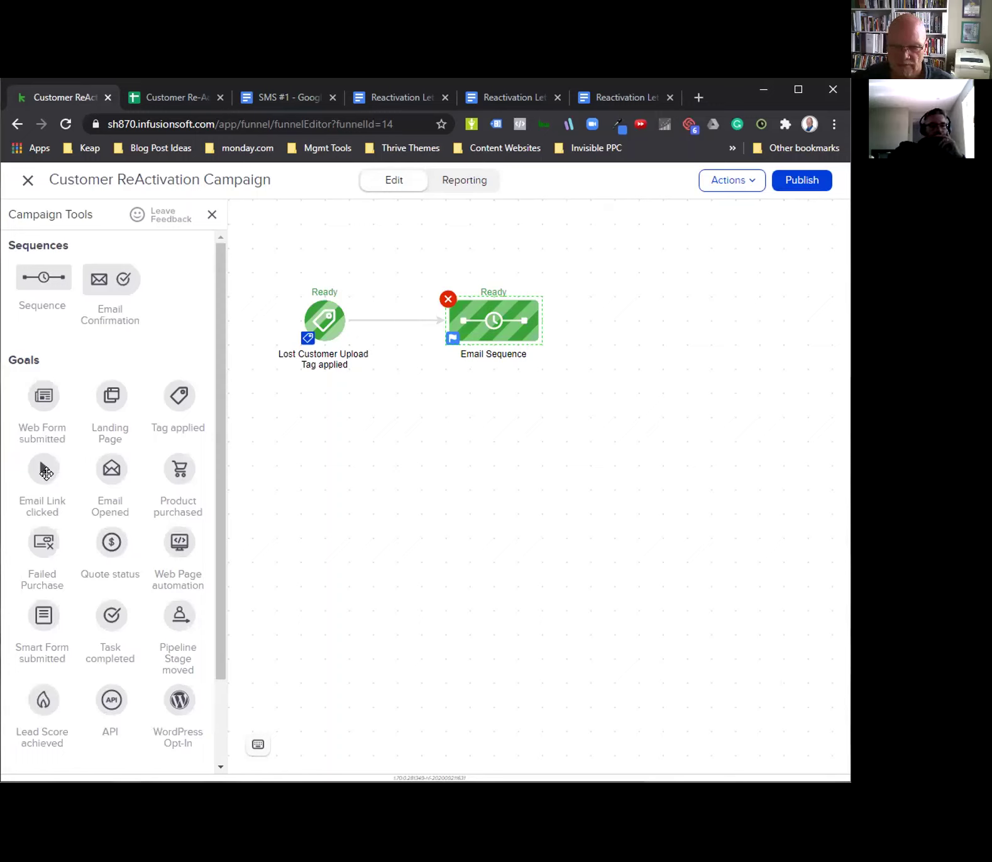
Add an Email Link clicked goal connected after the Email Sequence and check which links its emails offer
left_click_drag(38, 465, 612, 297)
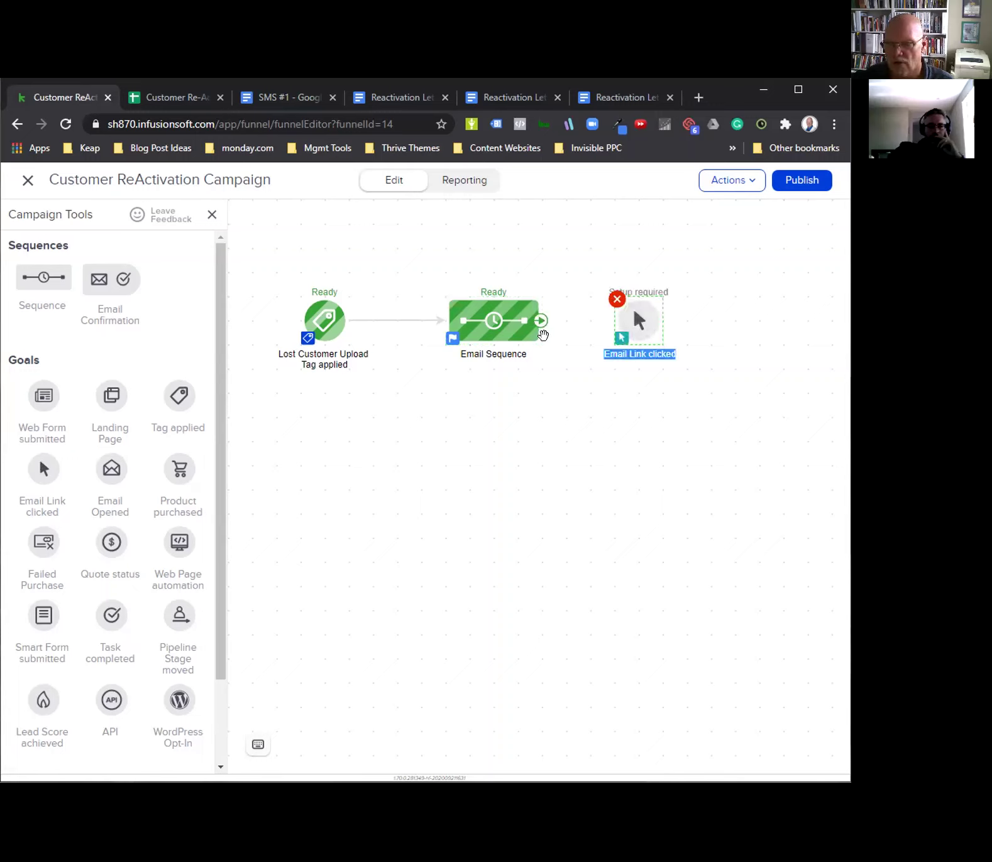
left_click_drag(542, 321, 636, 339)
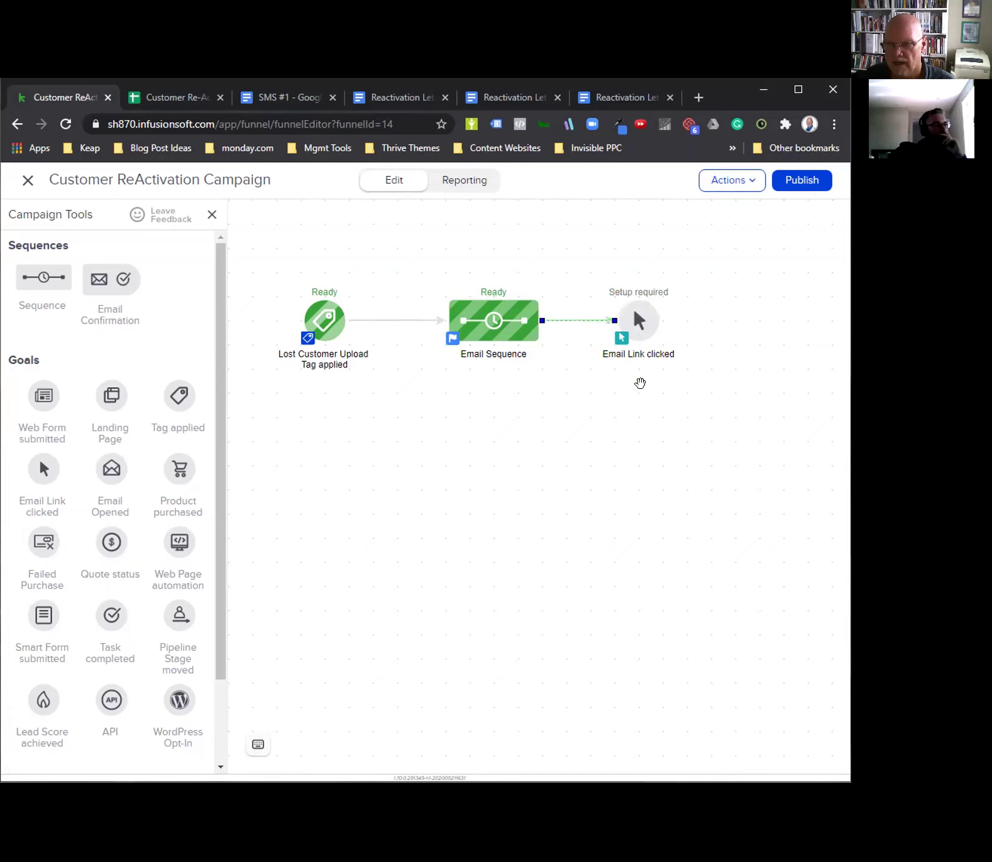
right_click(637, 319)
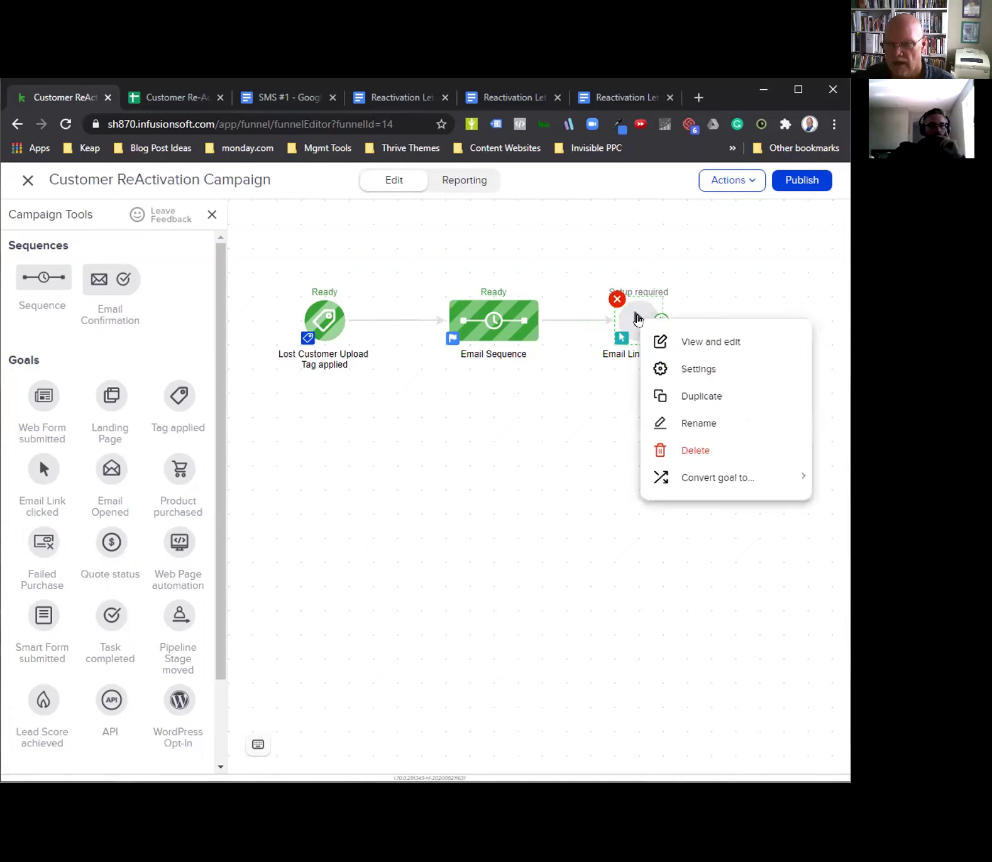
left_click(707, 342)
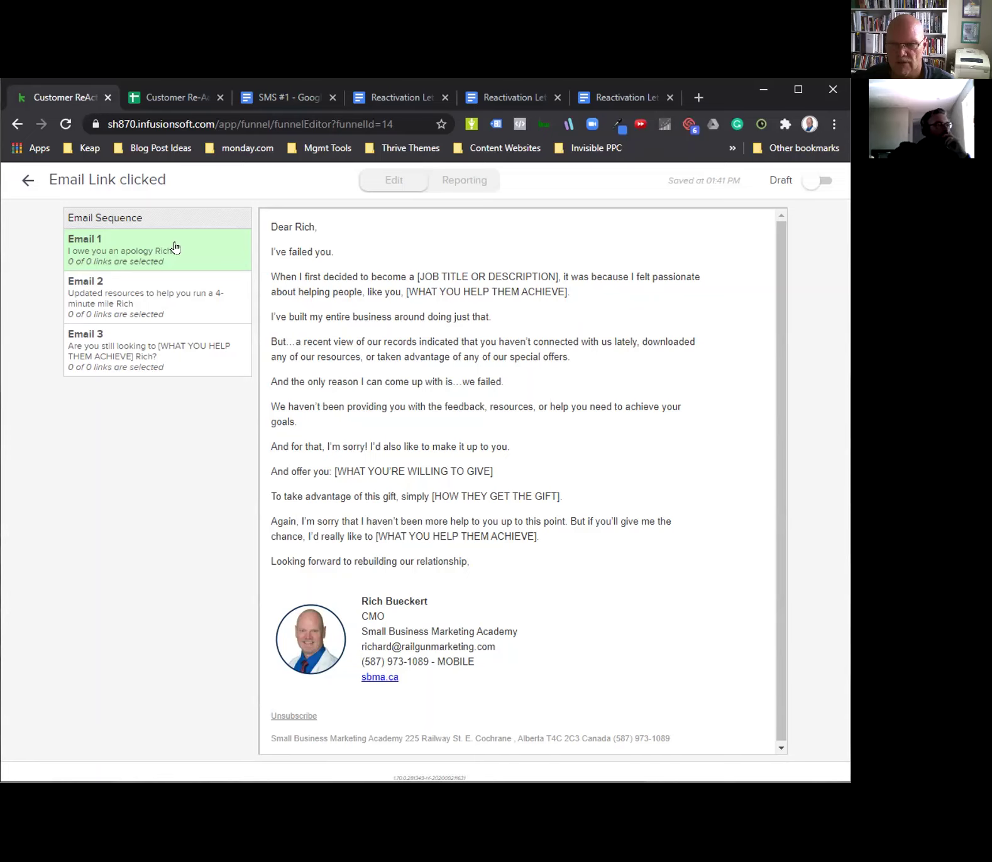
left_click(25, 181)
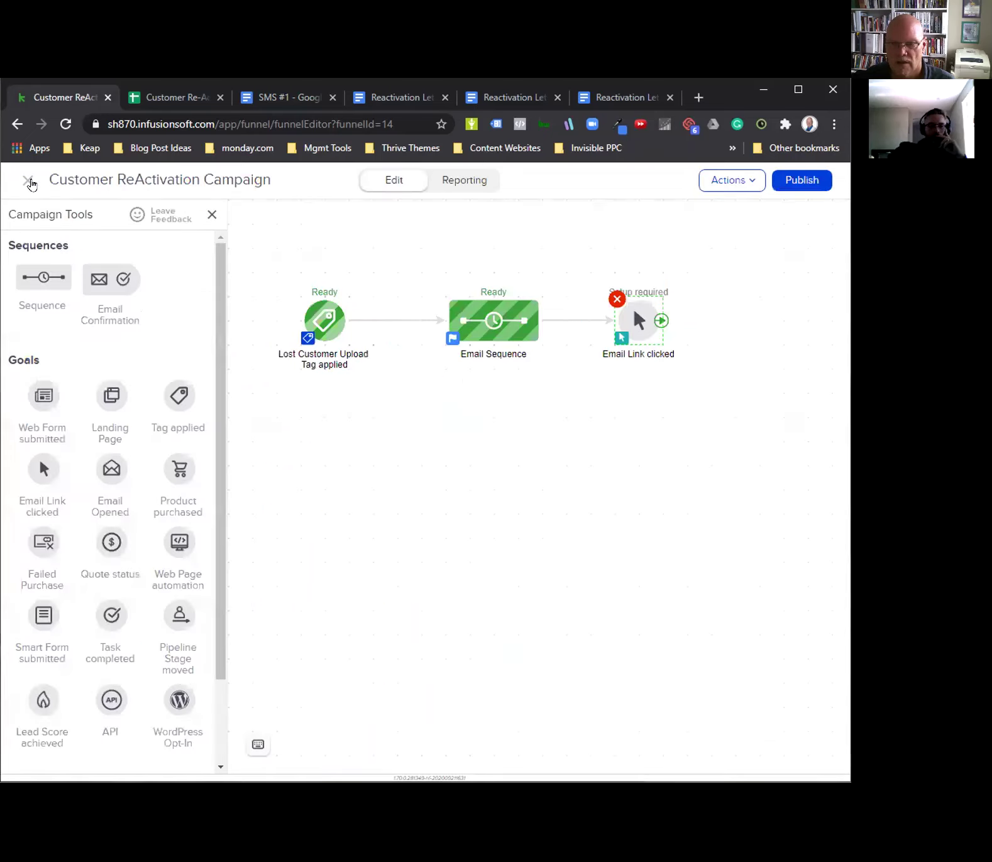
In Email 1 of the Email Sequence, replace the [HOW THEY GET THE GIFT] placeholder with "call me at" and a contact phone number
right_click(494, 333)
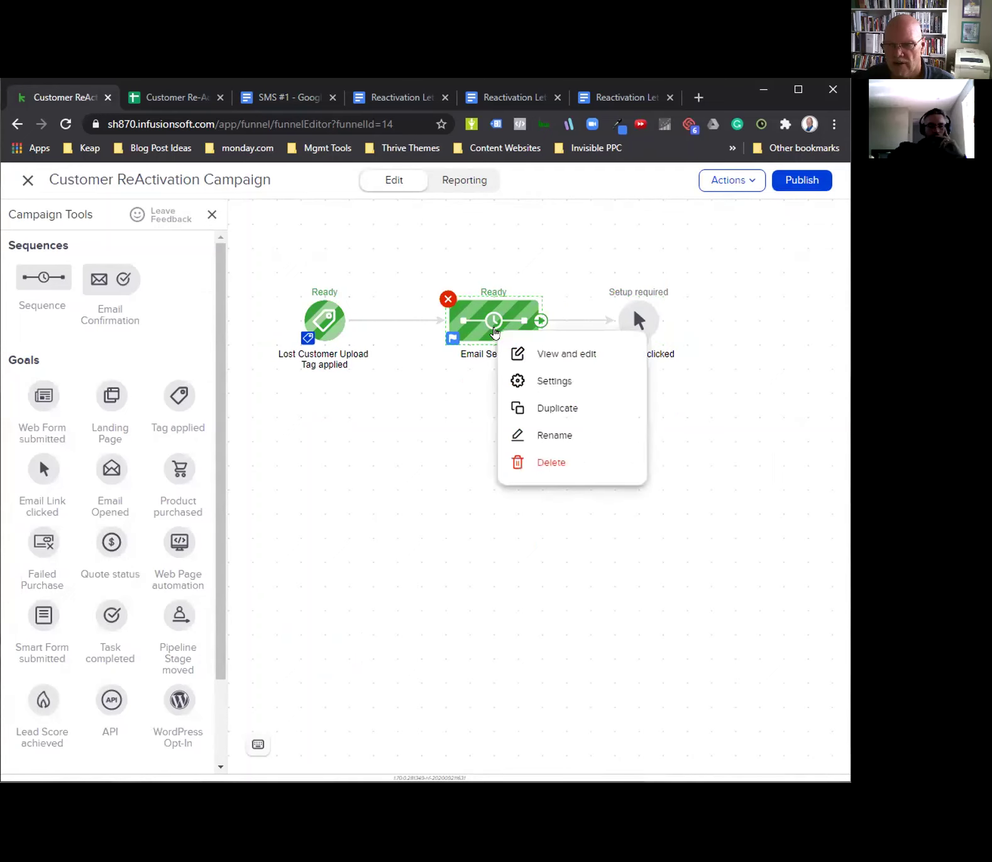
left_click(554, 353)
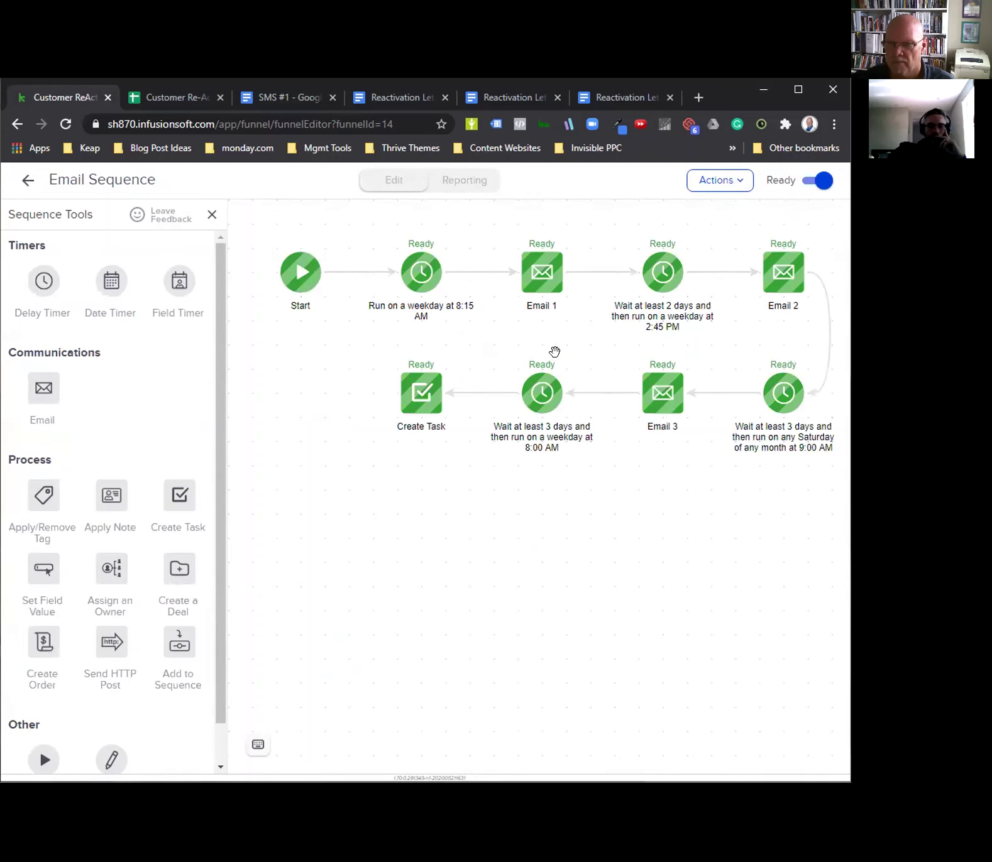
right_click(540, 287)
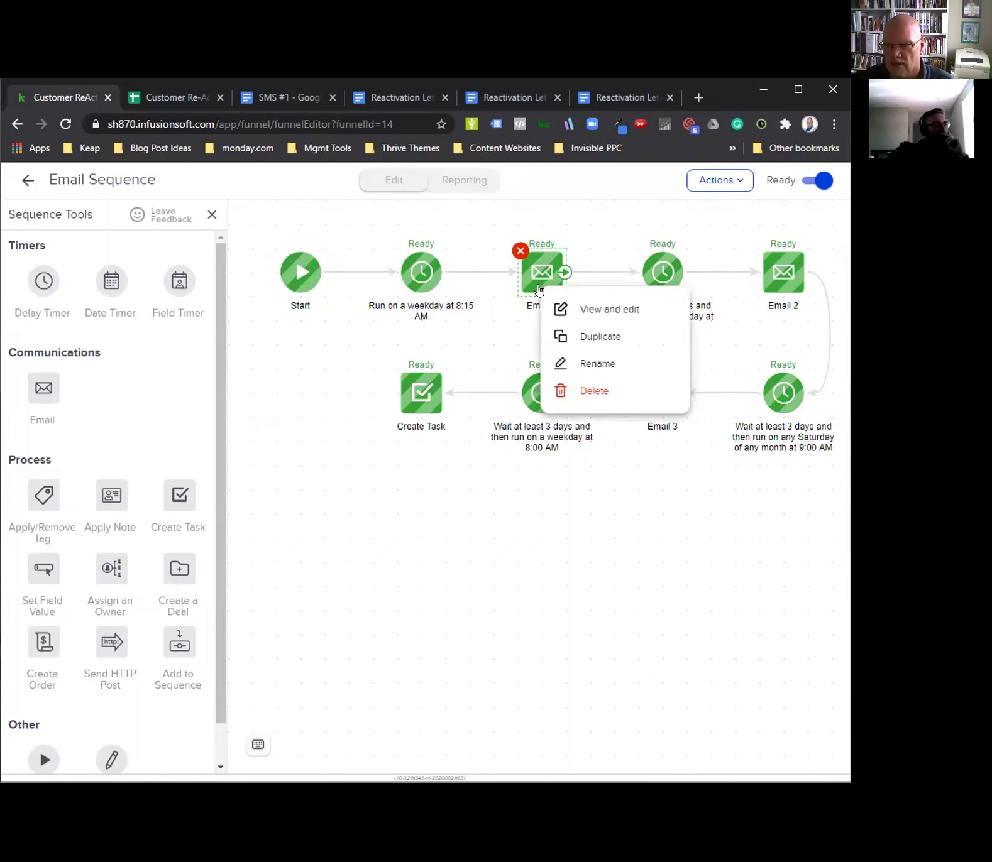
left_click(605, 311)
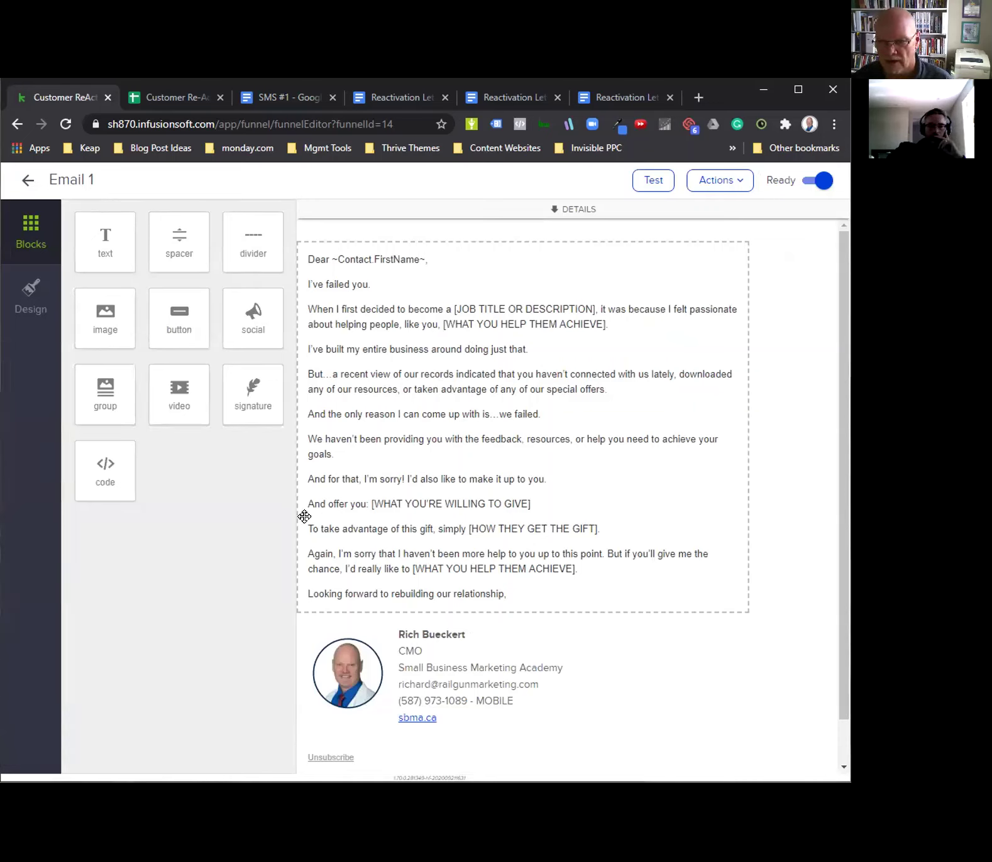
left_click(465, 527)
left_click_drag(464, 527, 513, 529)
left_click_drag(465, 574, 591, 579)
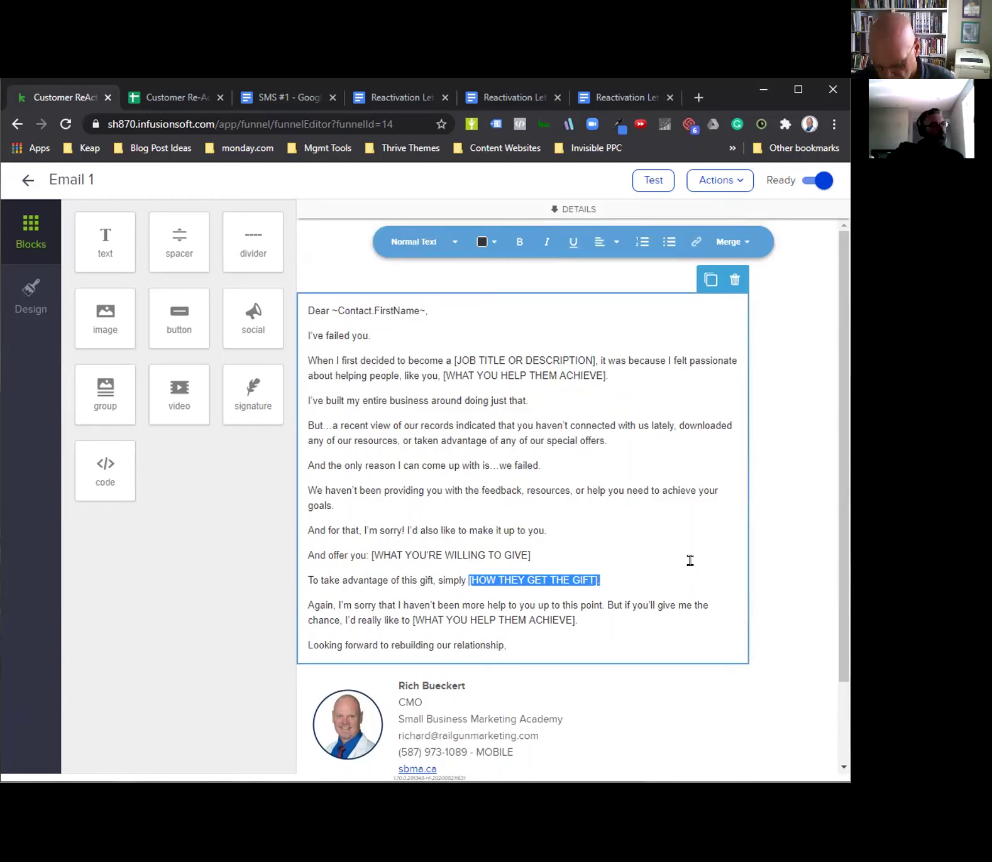
type("call")
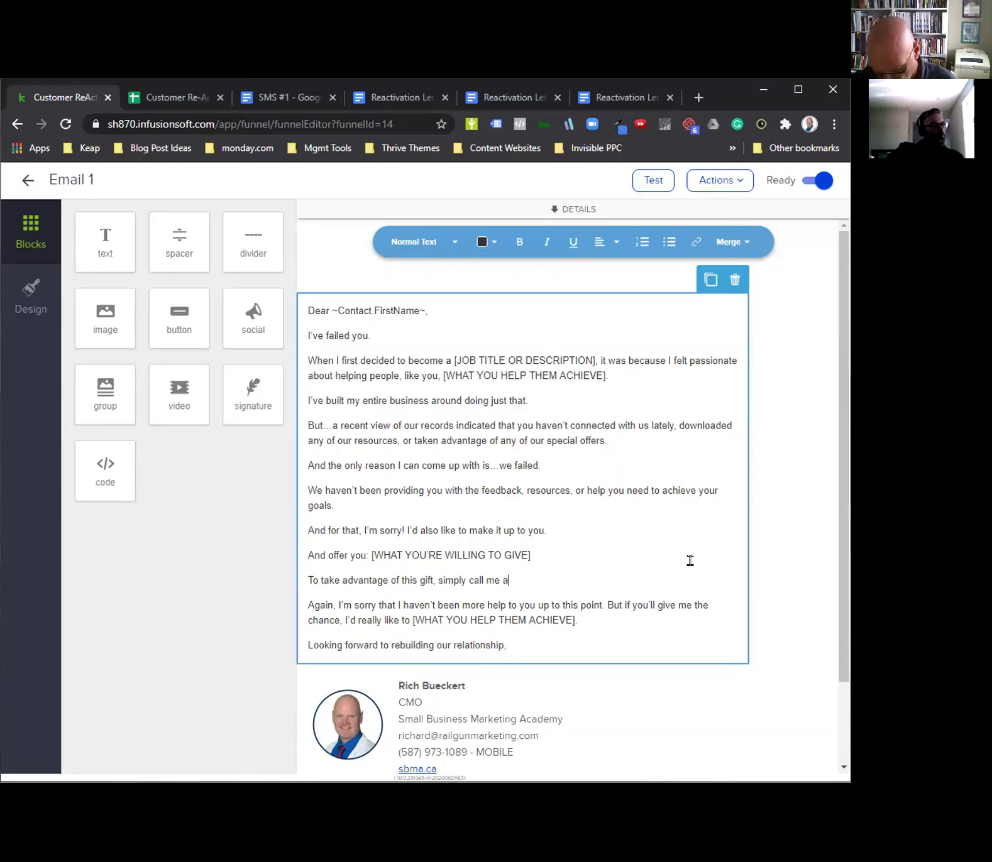
type(" me at 403-555-1212.")
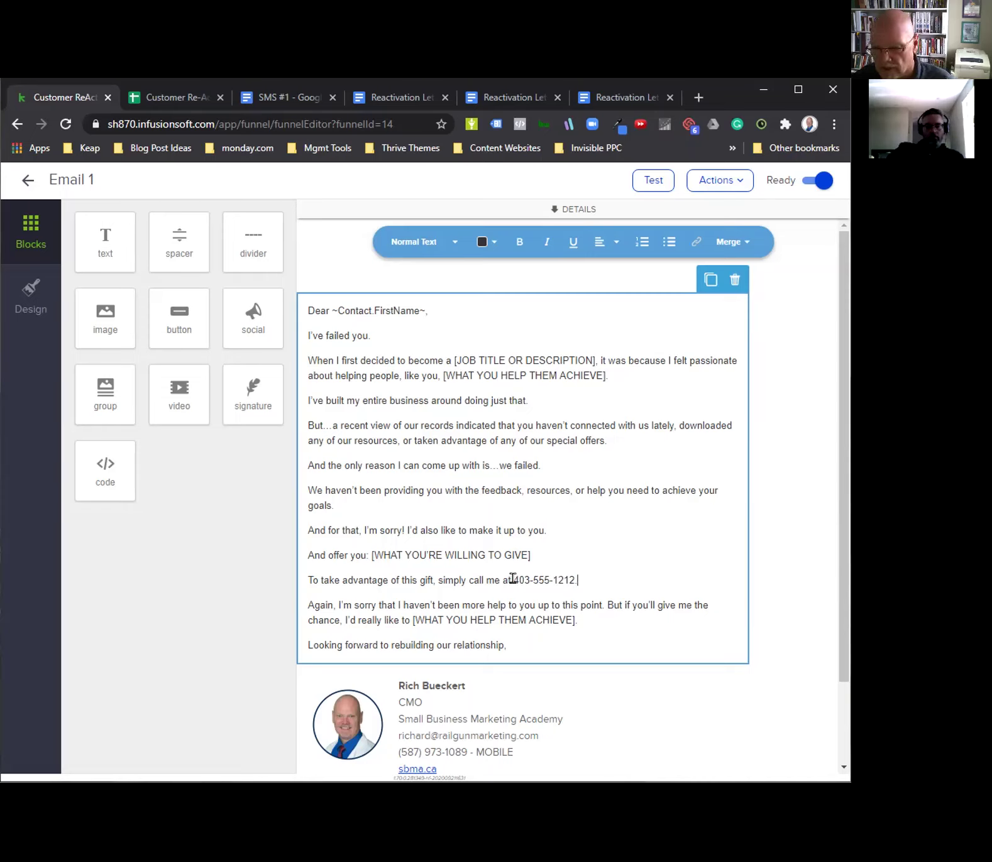
Turn the phone number in Email 1's gift sentence into a Phone number link that dials the same number
left_click_drag(511, 579, 575, 580)
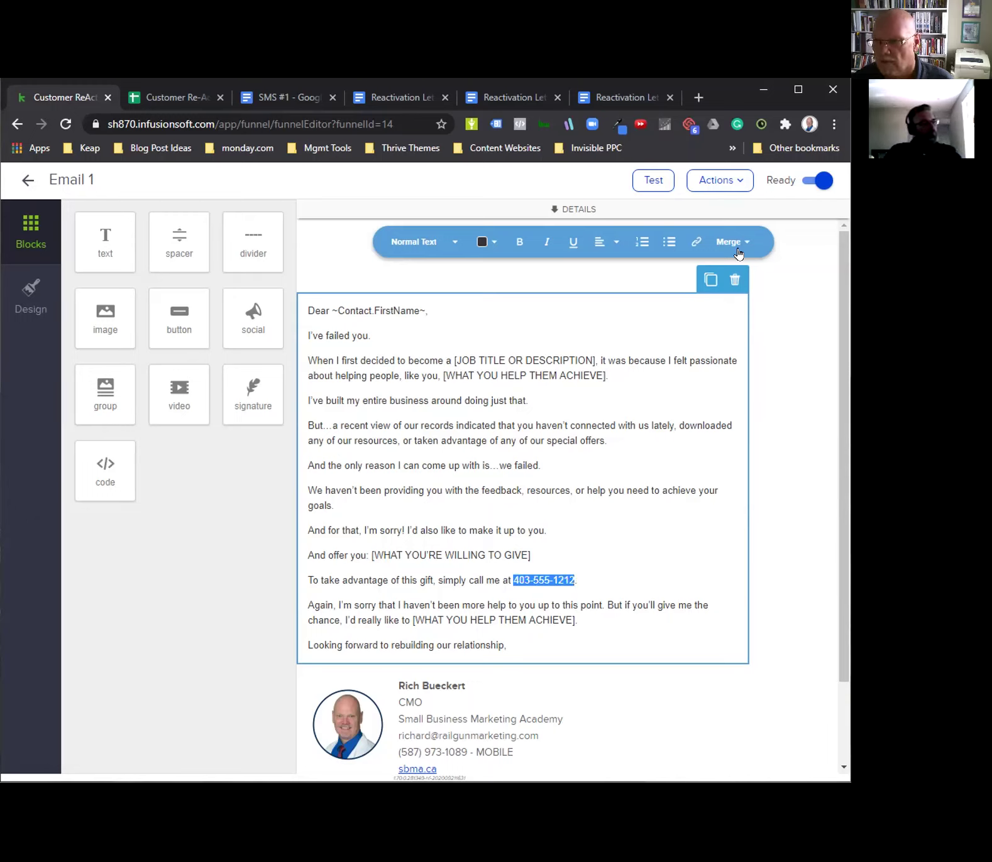
left_click(695, 244)
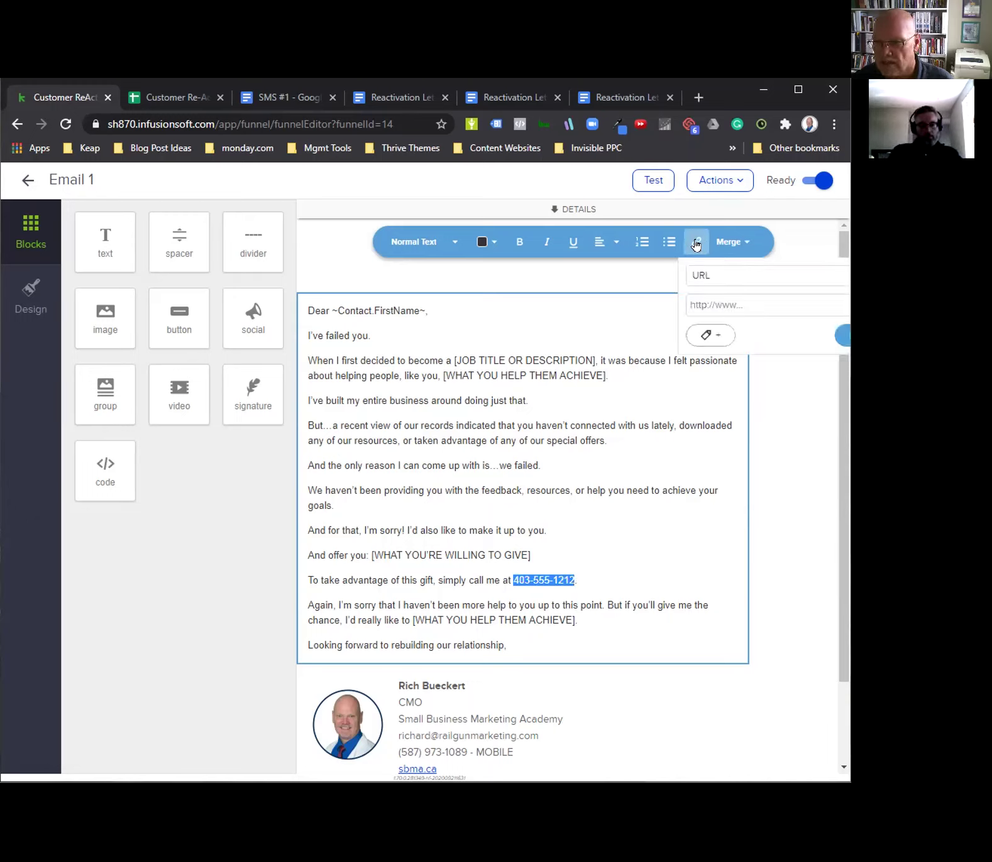
left_click(702, 279)
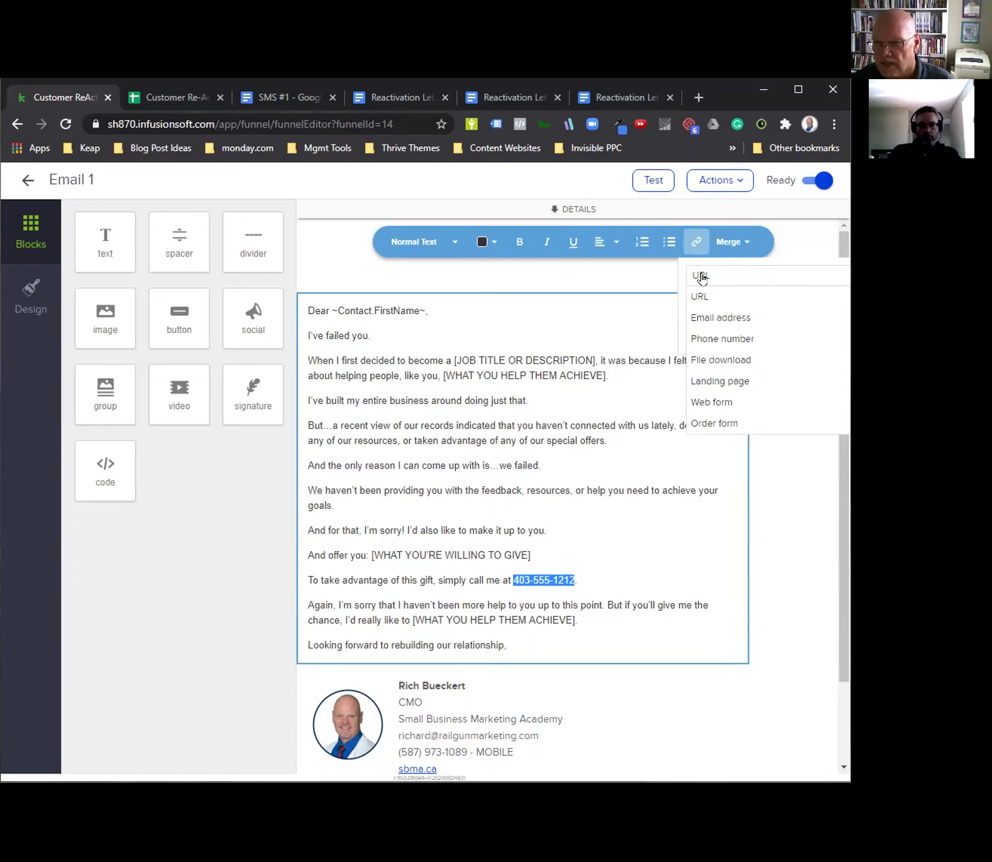
left_click(708, 340)
left_click(715, 302)
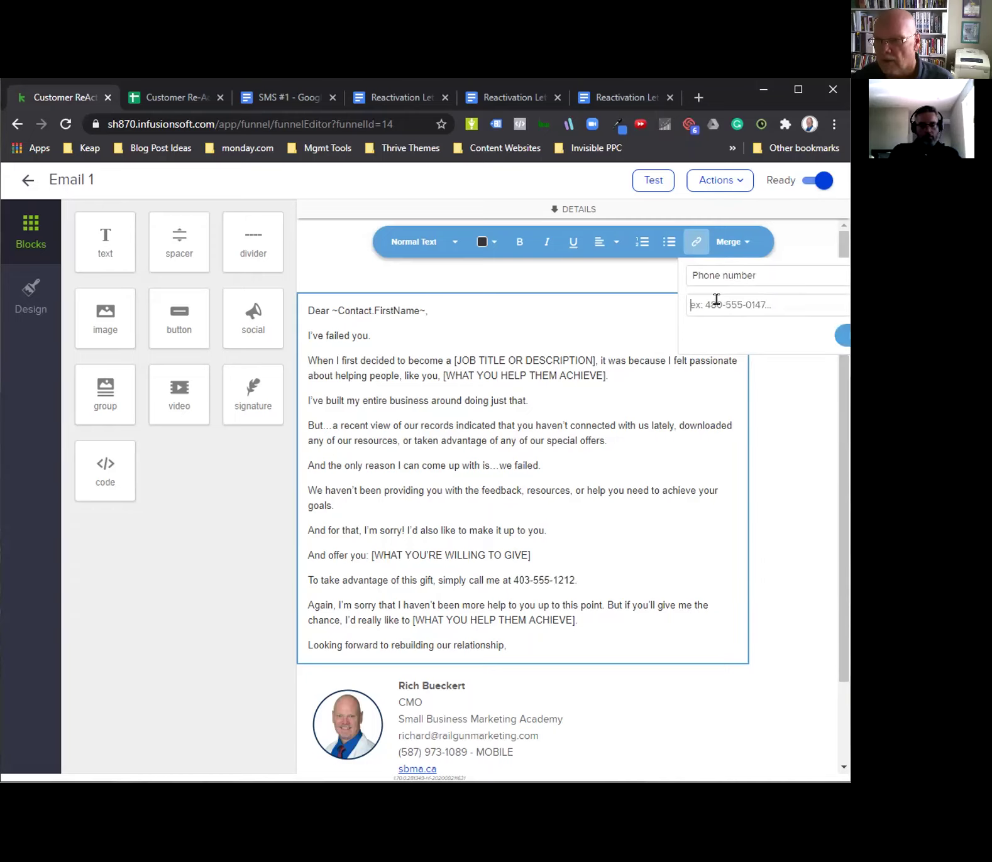
key("ctrl+v")
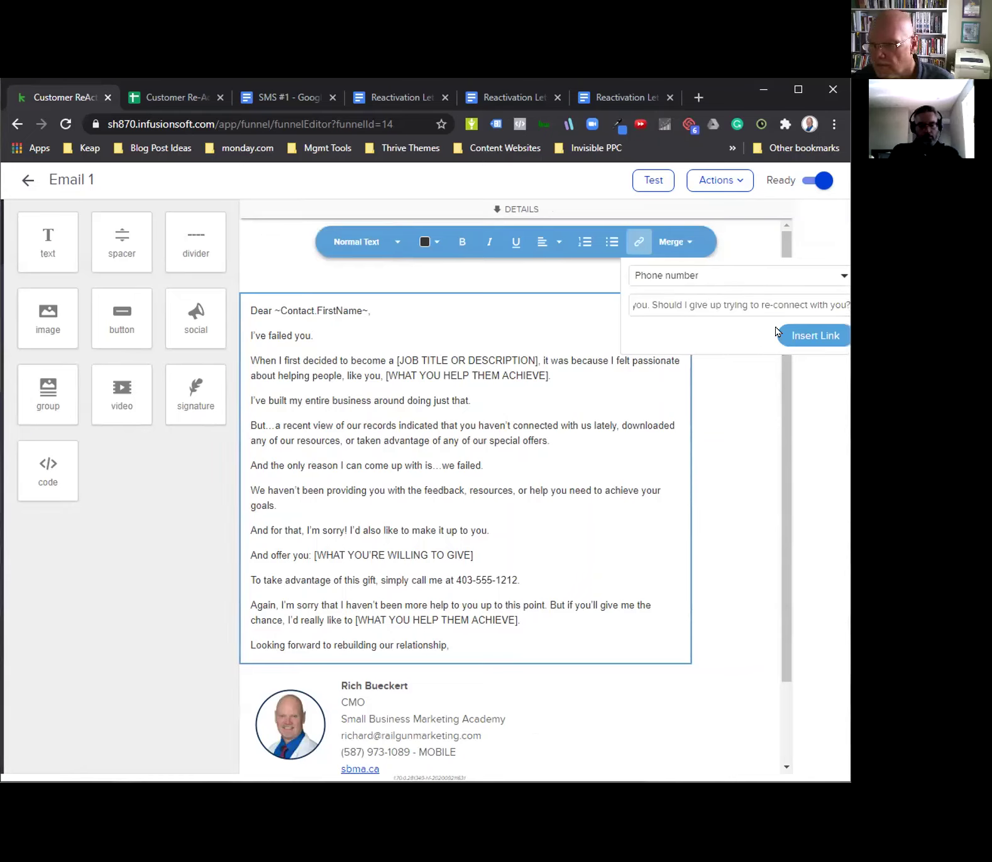
key("ctrl+a")
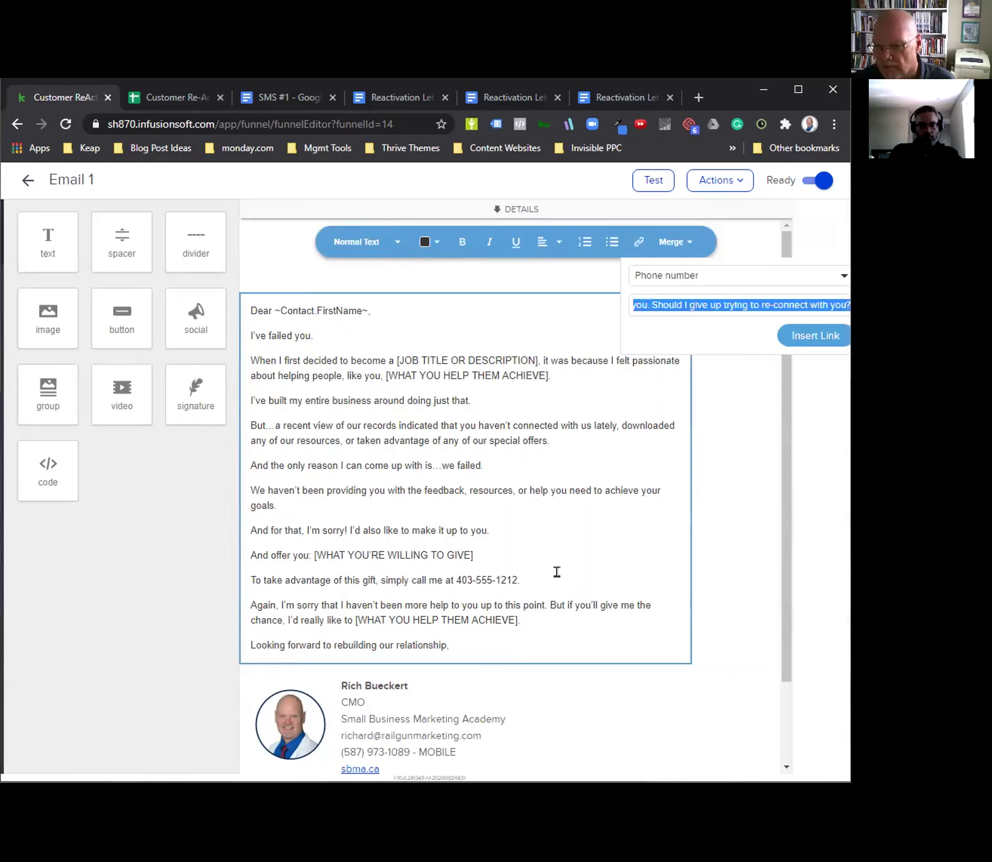
type("403-555-1212")
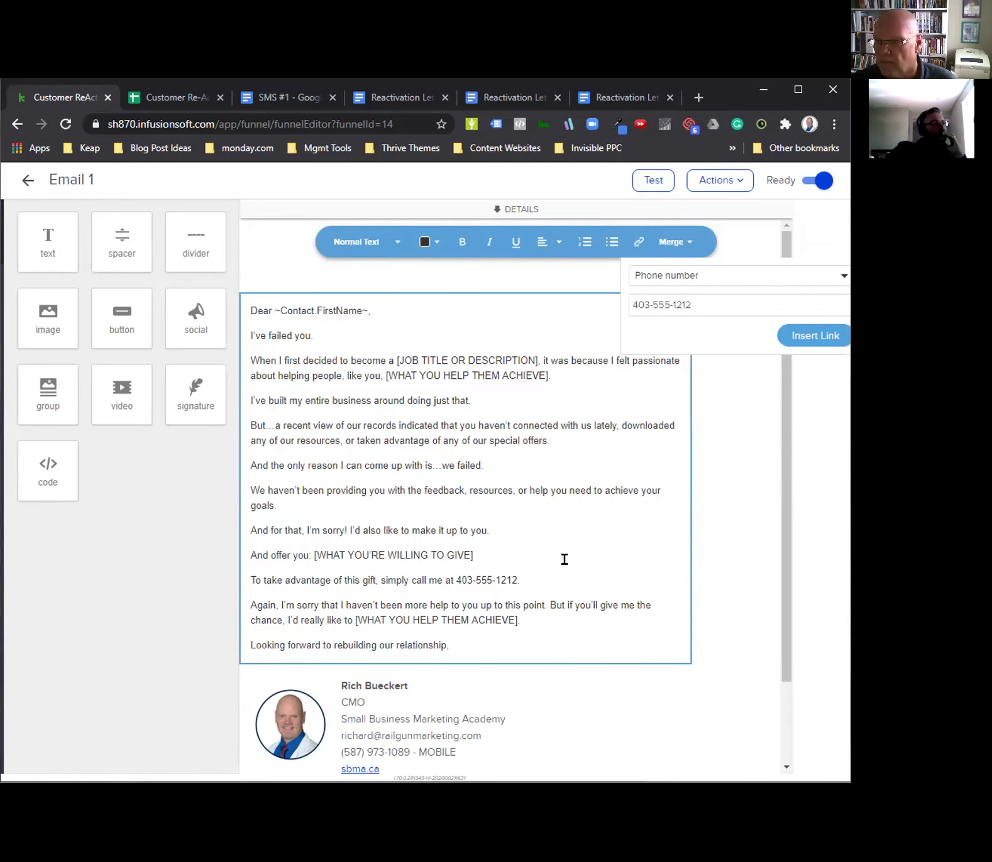
left_click(815, 337)
left_click(618, 568)
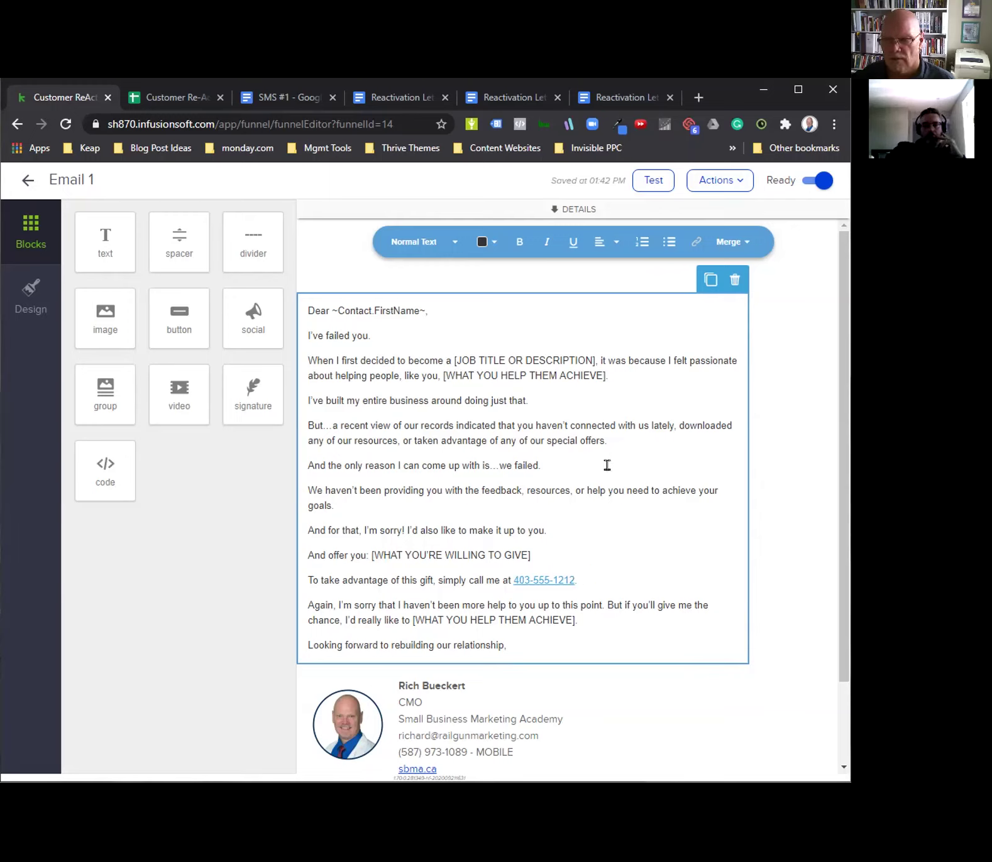
Return to the campaign canvas and try to select Email 1's phone link as the trigger of the Email Link clicked goal
left_click(28, 182)
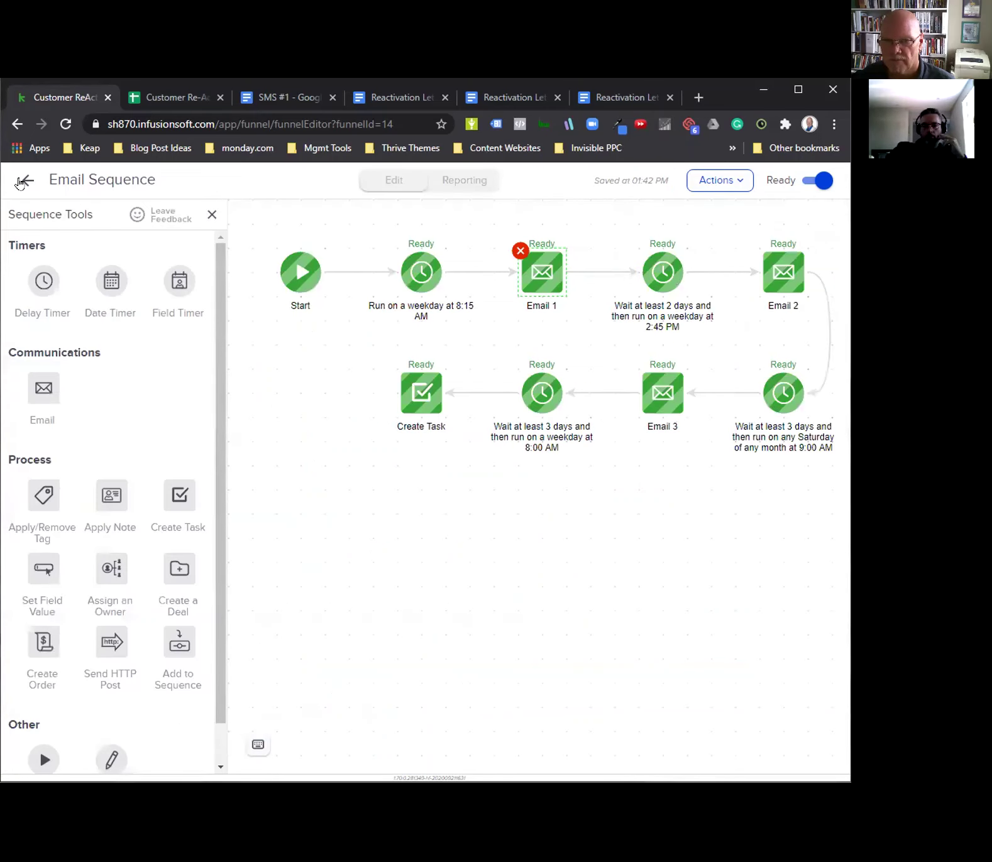
left_click(25, 181)
right_click(638, 323)
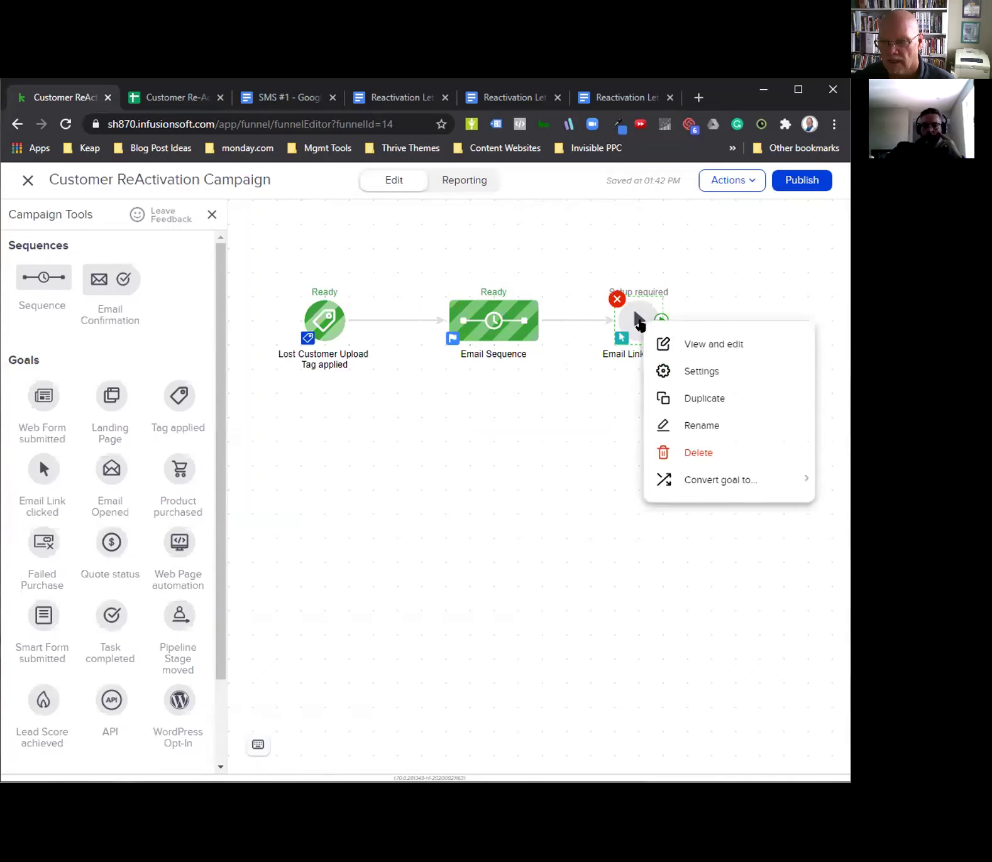
left_click(717, 348)
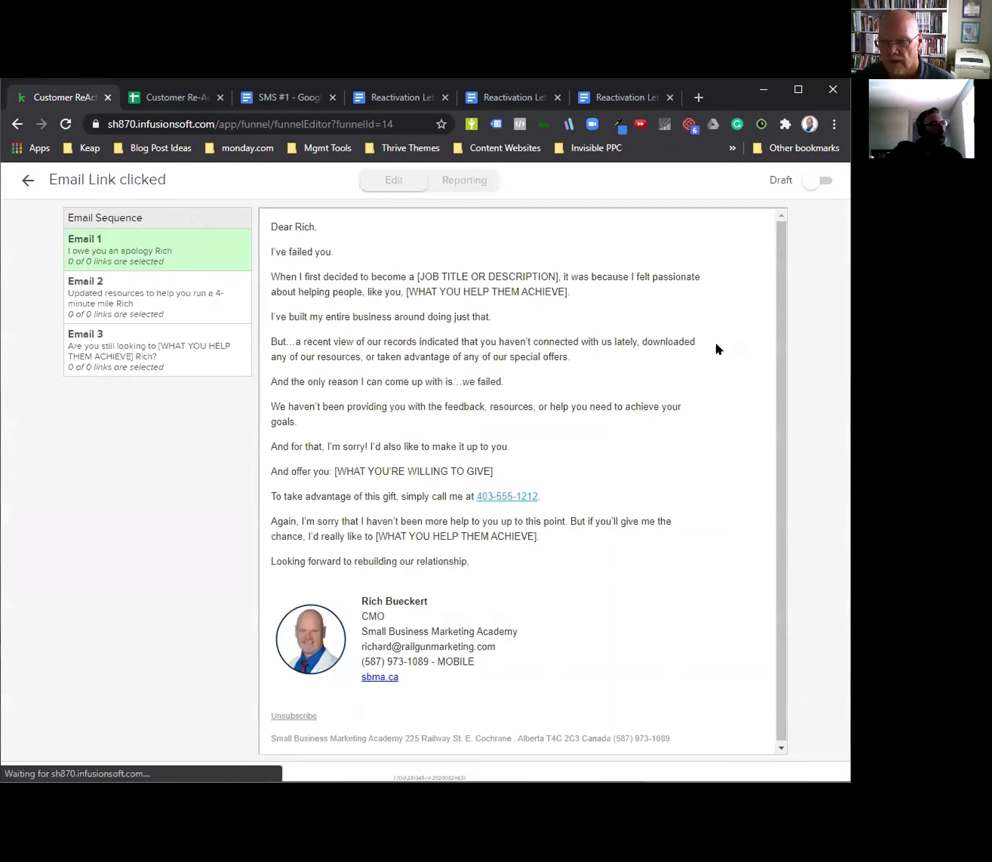
left_click(502, 498)
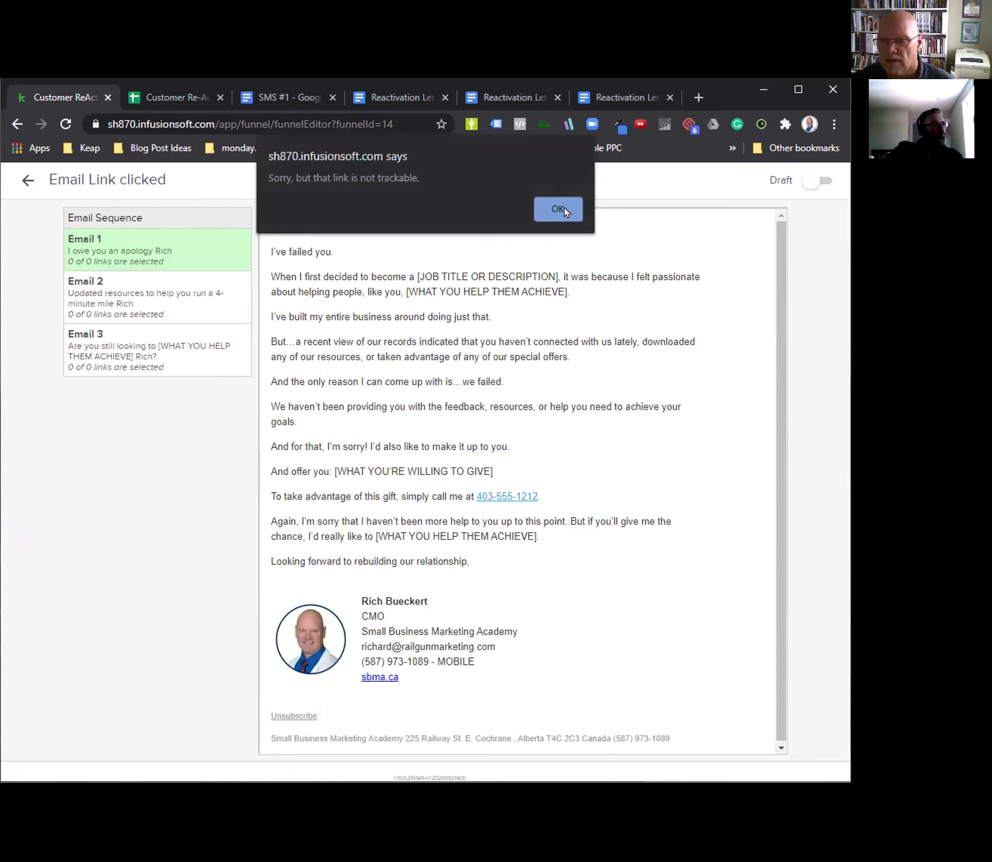
left_click(563, 210)
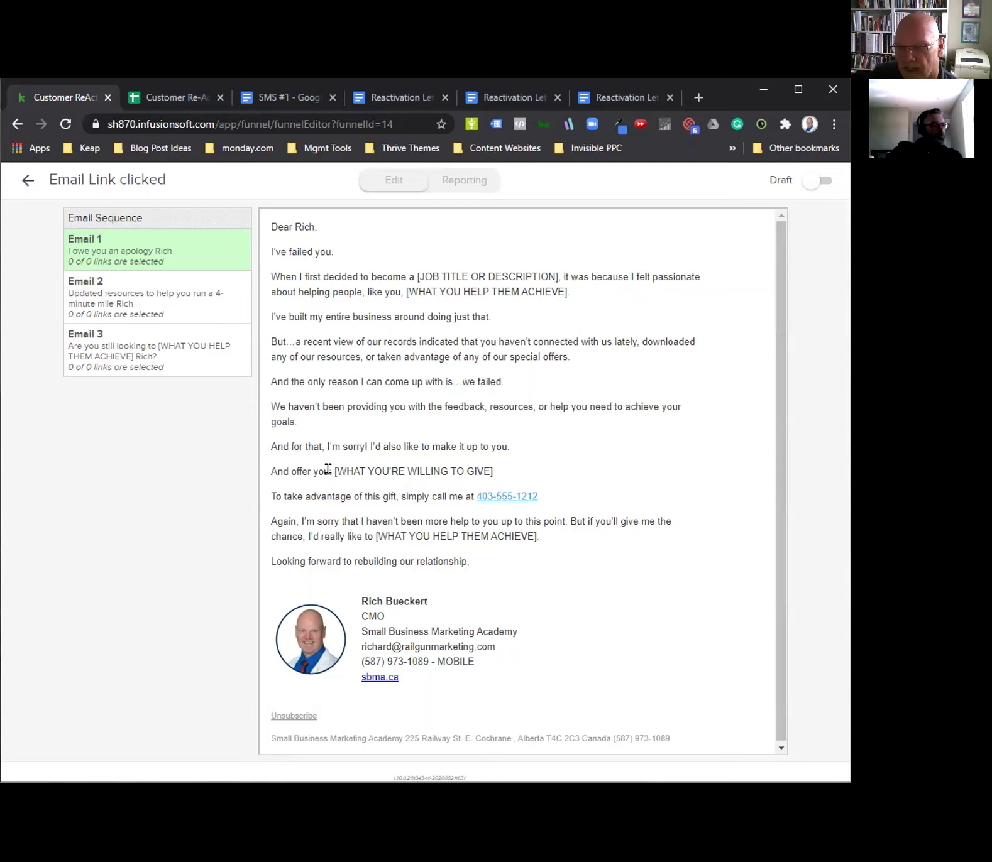
In Email 1 of the Email Sequence, replace "call me at" and the phone number with "CLICK HERE."
left_click(25, 183)
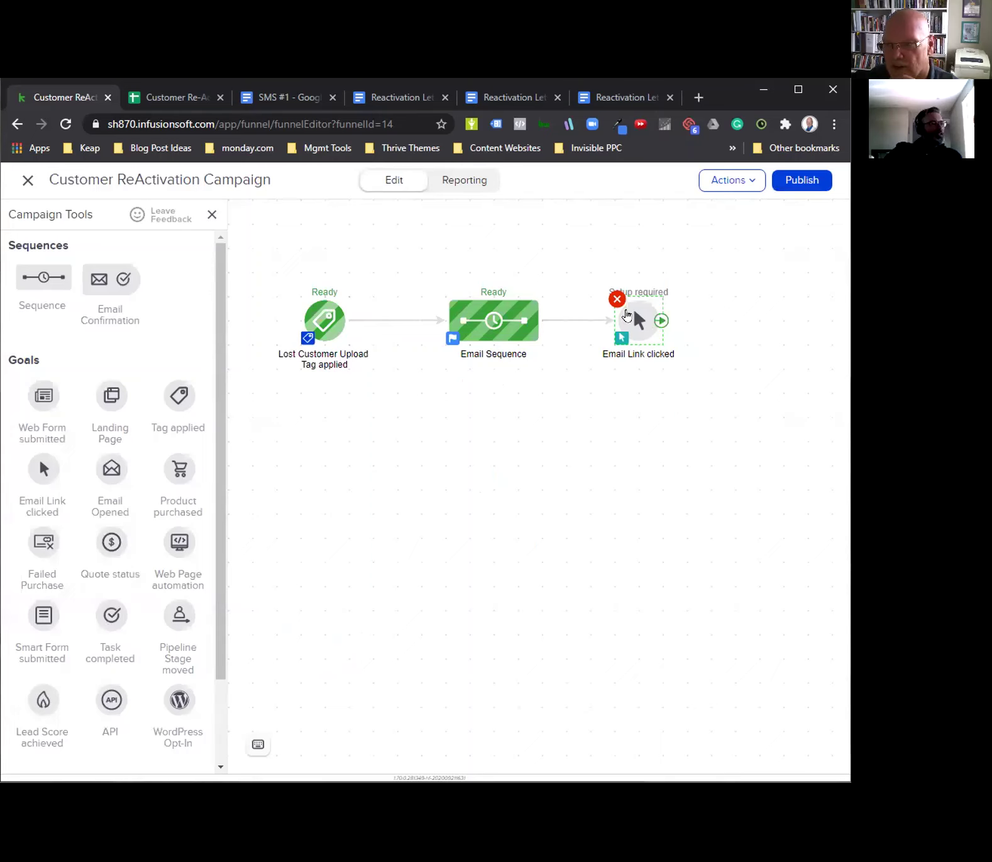
left_click(497, 332)
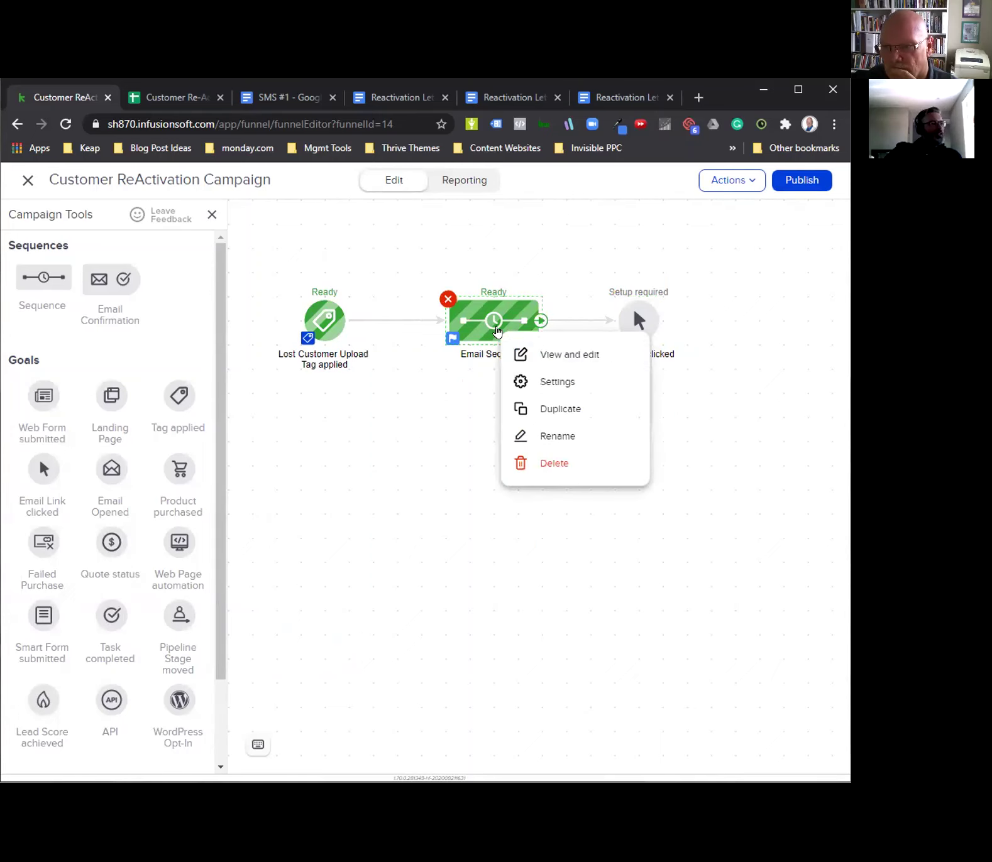
left_click(574, 357)
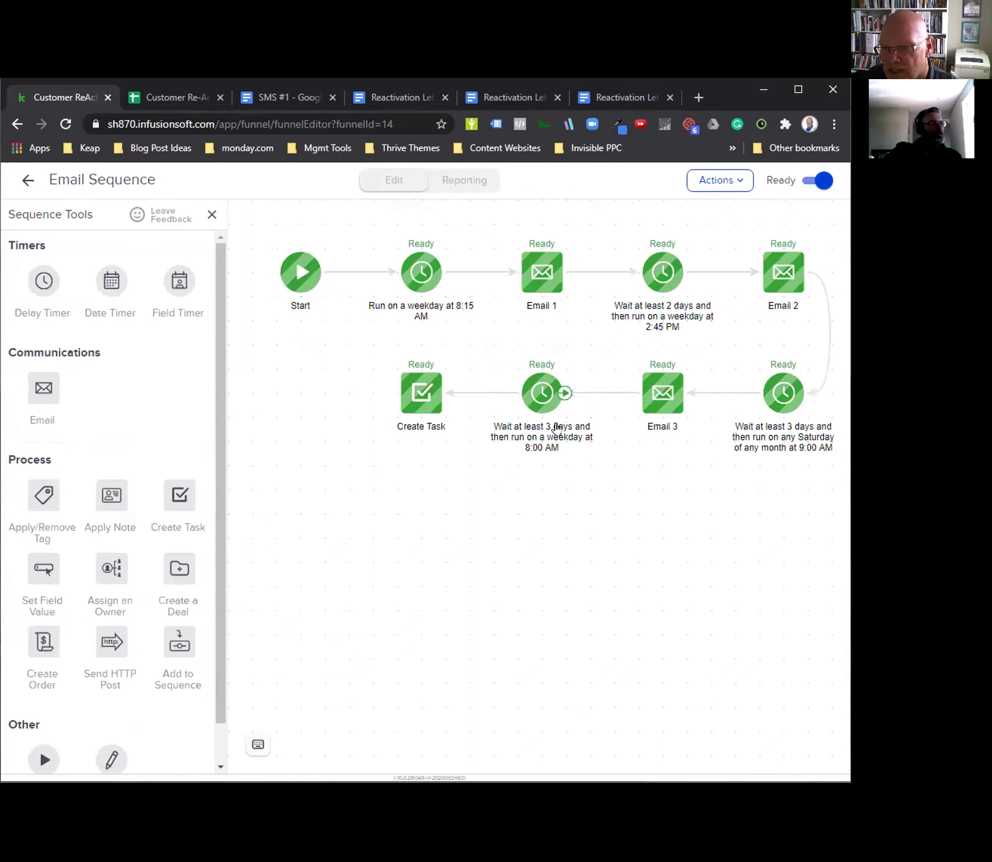
left_click(554, 277)
left_click(608, 304)
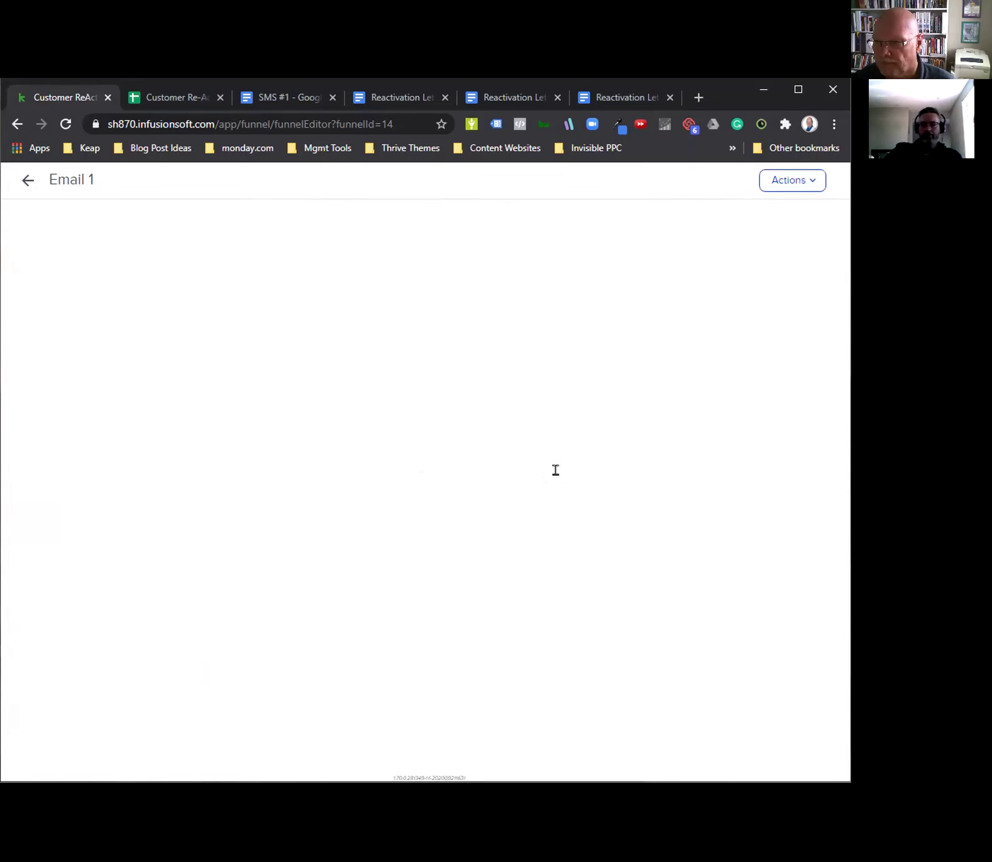
left_click(509, 526)
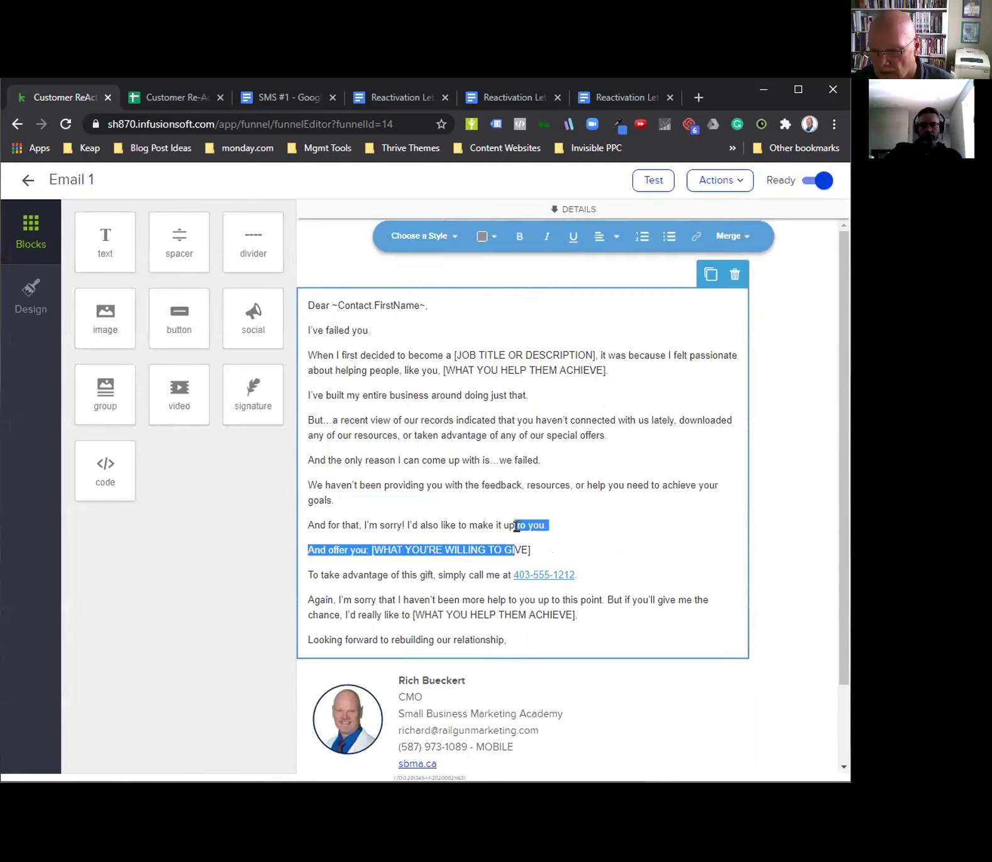
left_click_drag(511, 579, 566, 577)
left_click(696, 243)
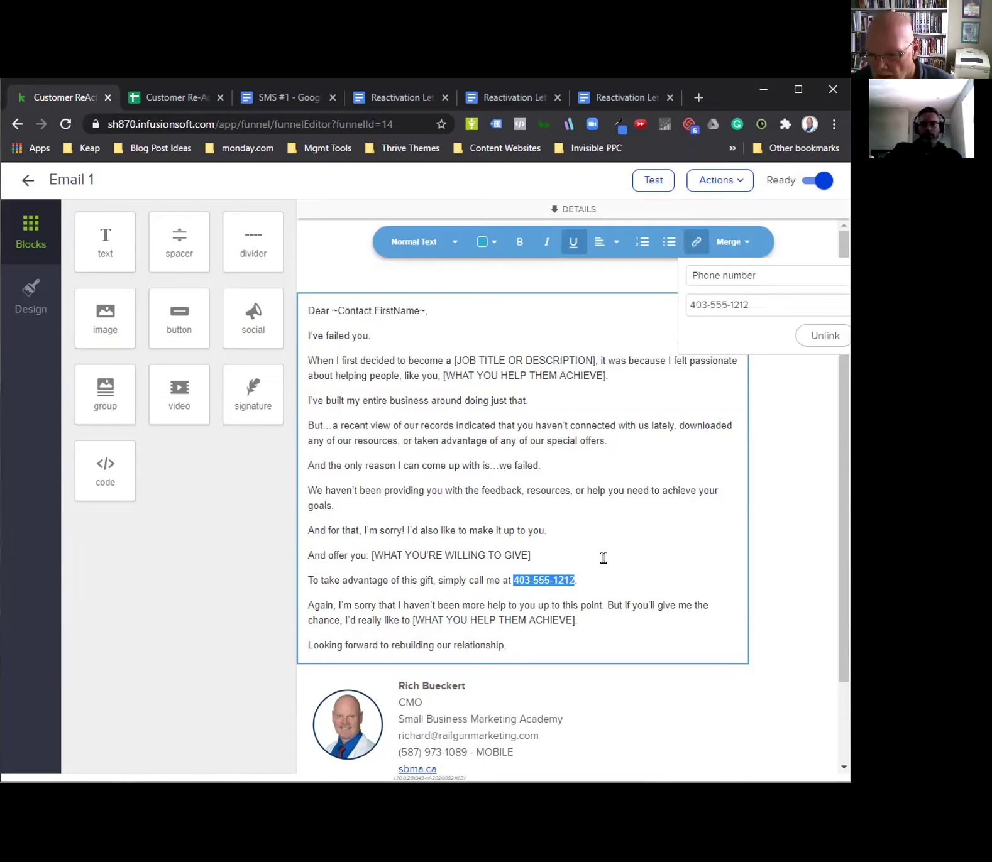
left_click(577, 580)
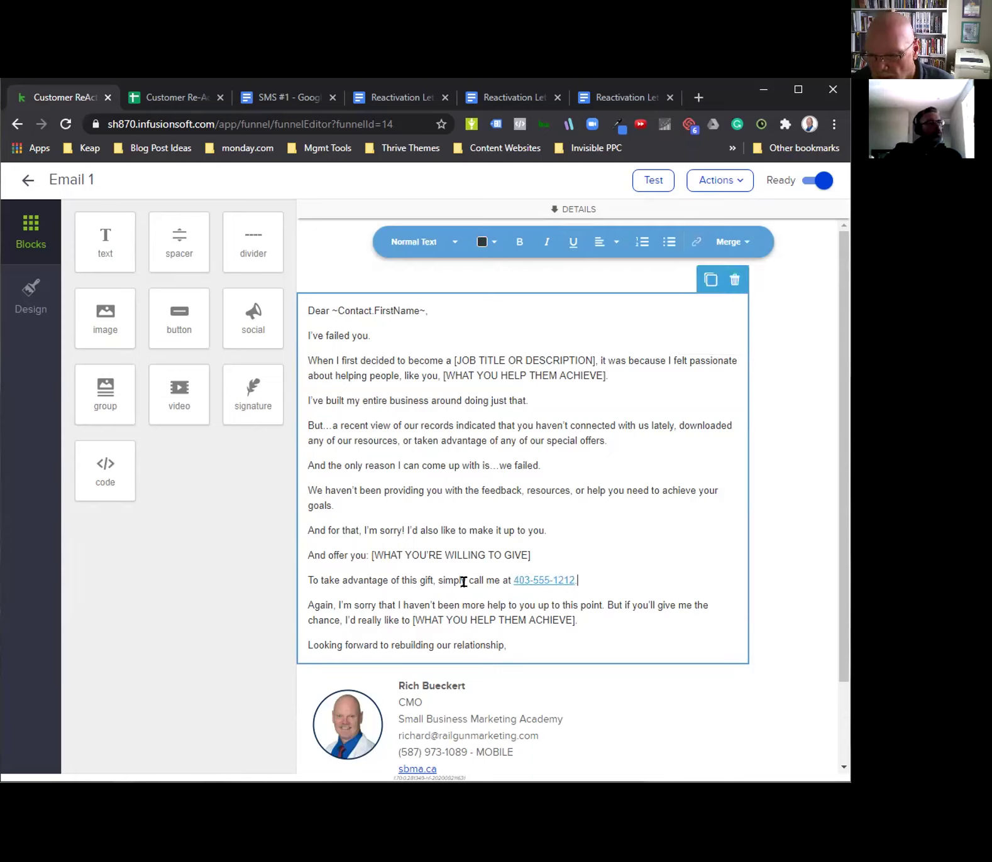
left_click_drag(463, 574, 571, 576)
type("CL")
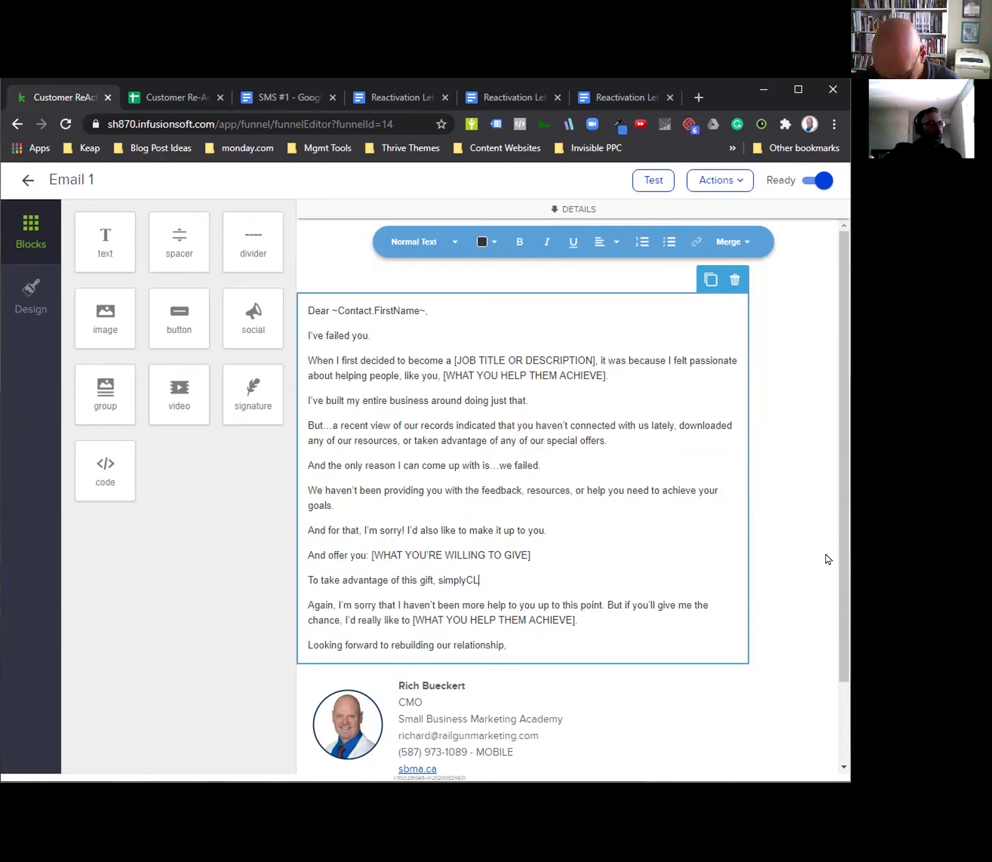
type("ICK HERE.")
left_click(464, 579)
Link the words CLICK HERE in Email 1 to the URL google.com
left_click_drag(468, 579, 528, 580)
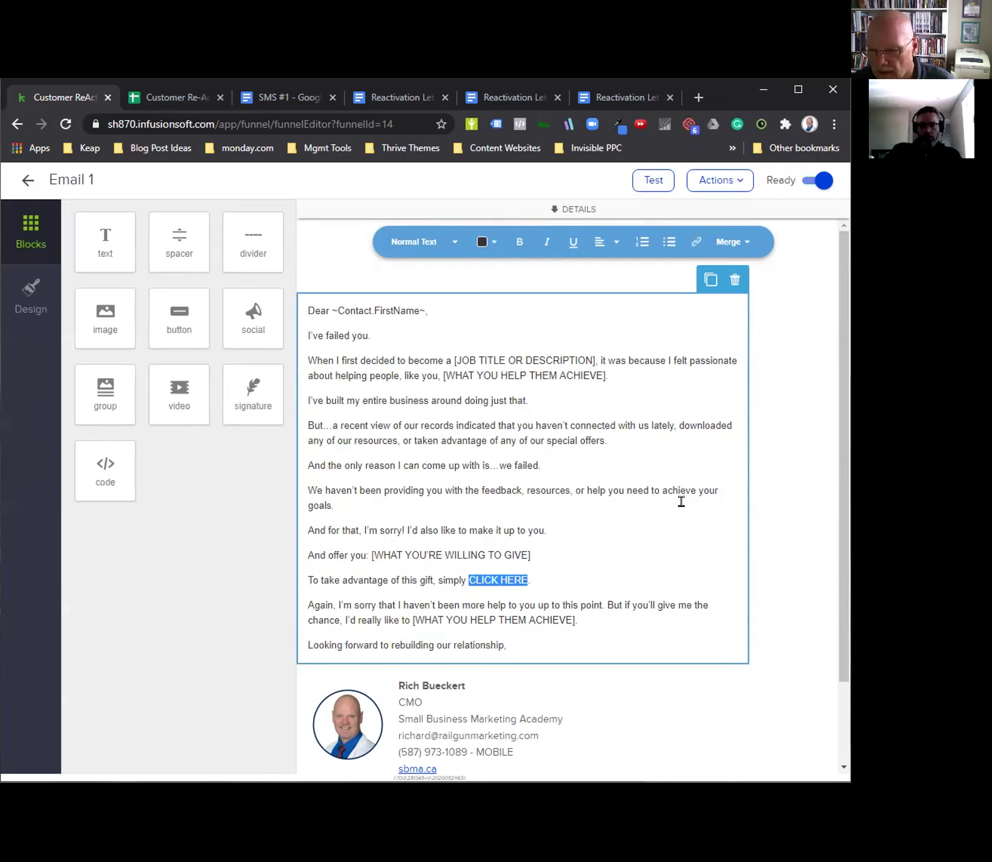
left_click(697, 242)
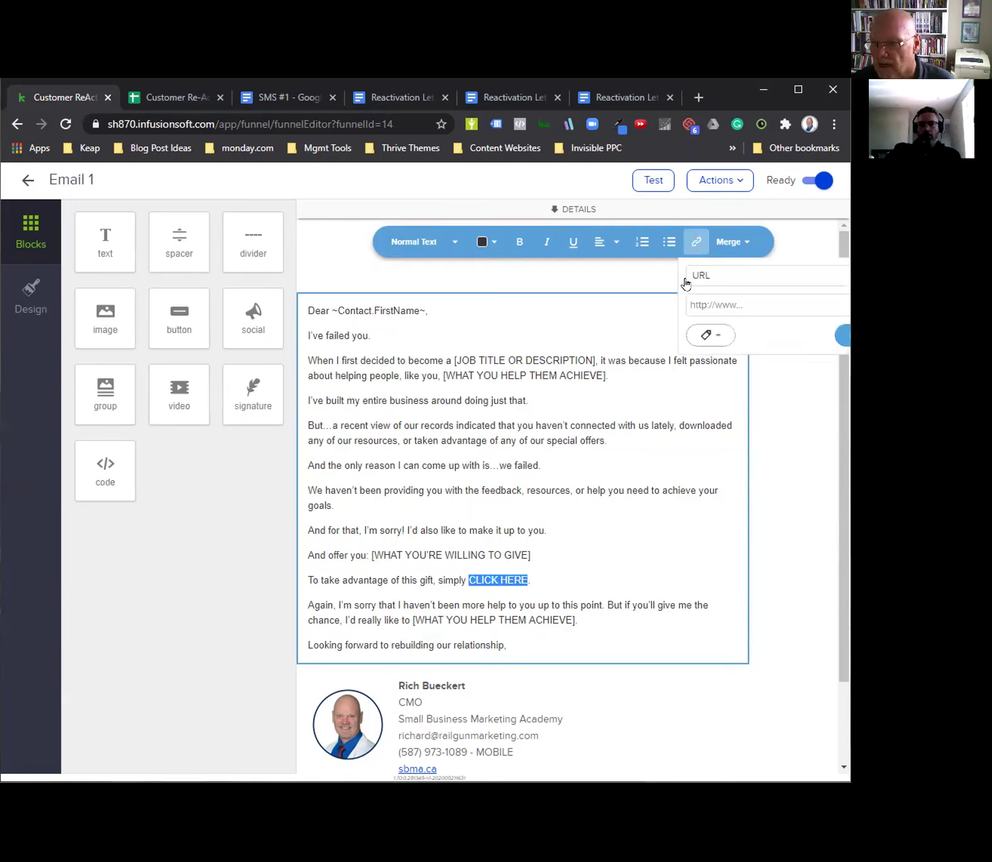
left_click(739, 296)
type("google.com")
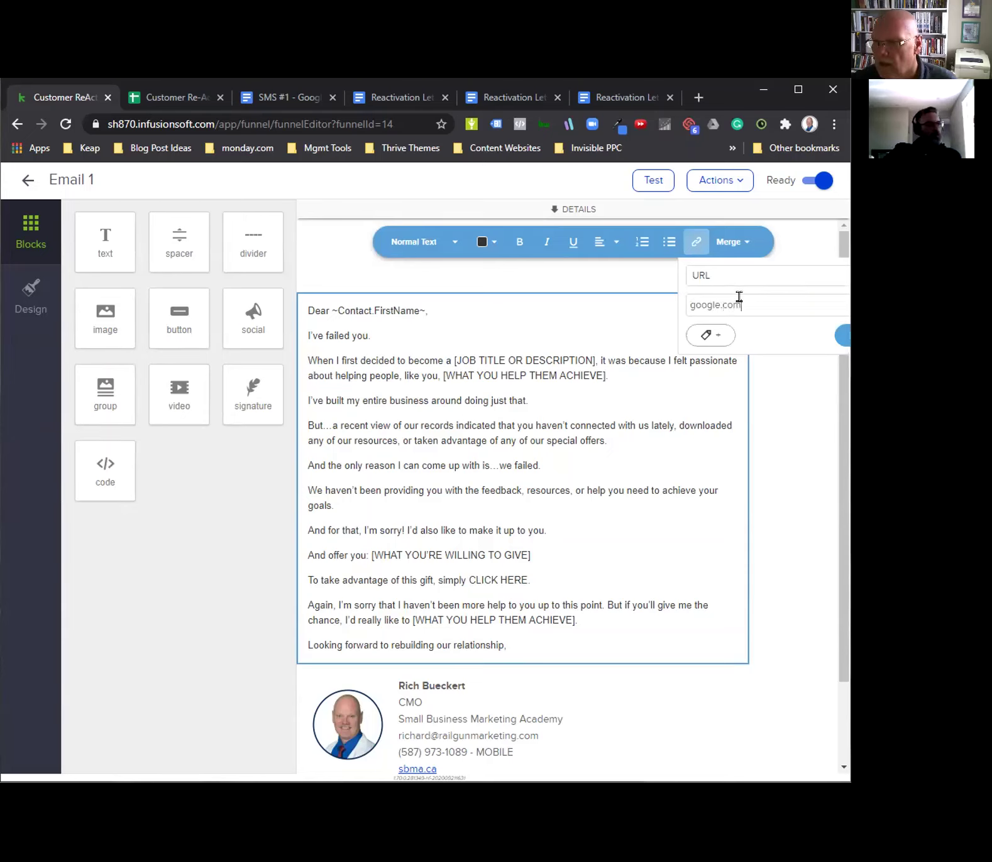
left_click(841, 335)
left_click(521, 596)
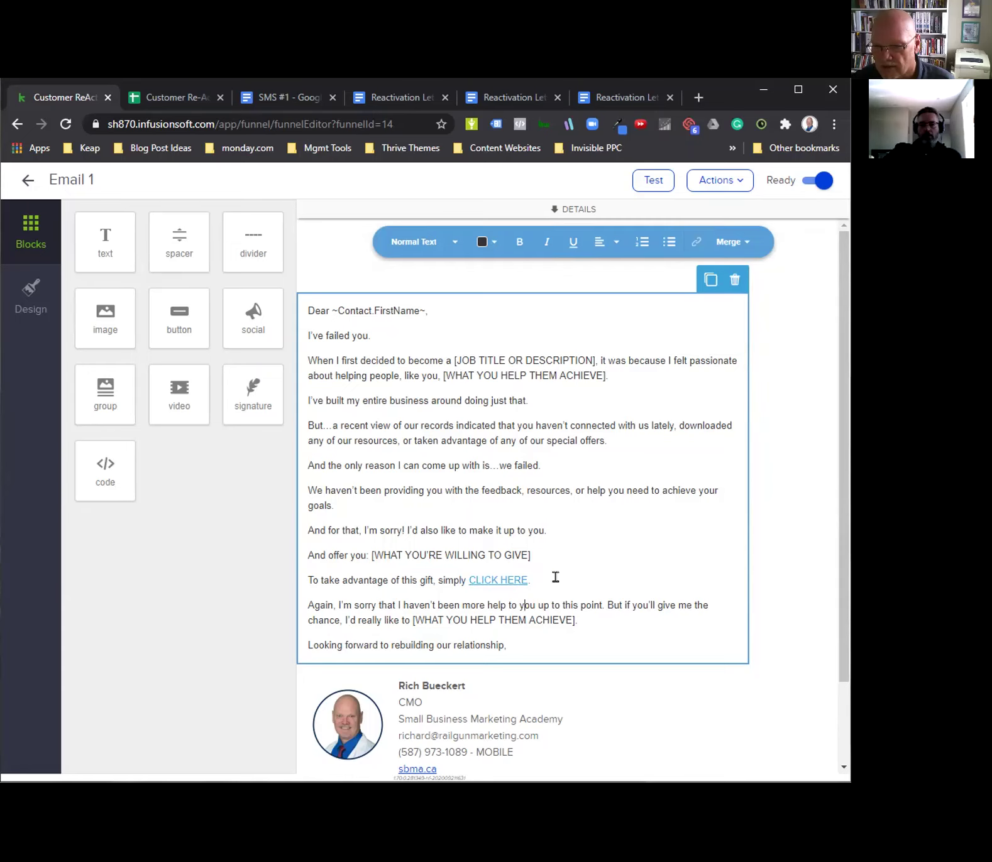
In the campaign's Email Link clicked goal, select Email 1's CLICK HERE link as the trigger
left_click(28, 181)
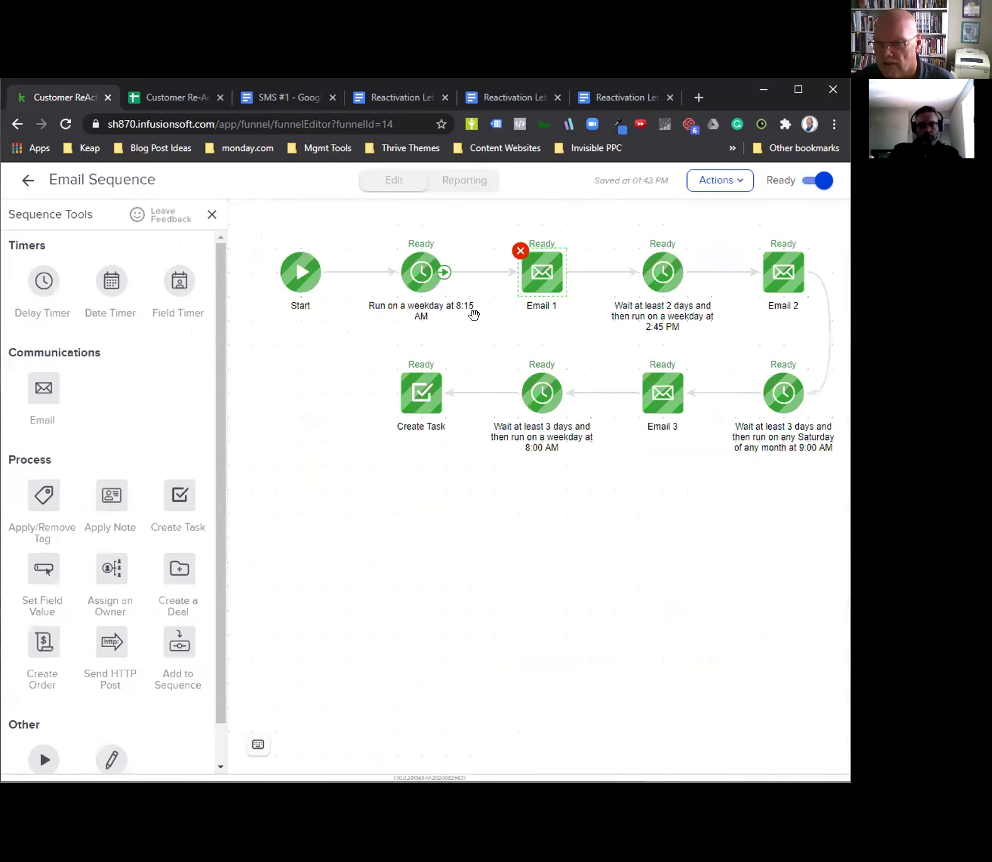
left_click(27, 180)
right_click(640, 320)
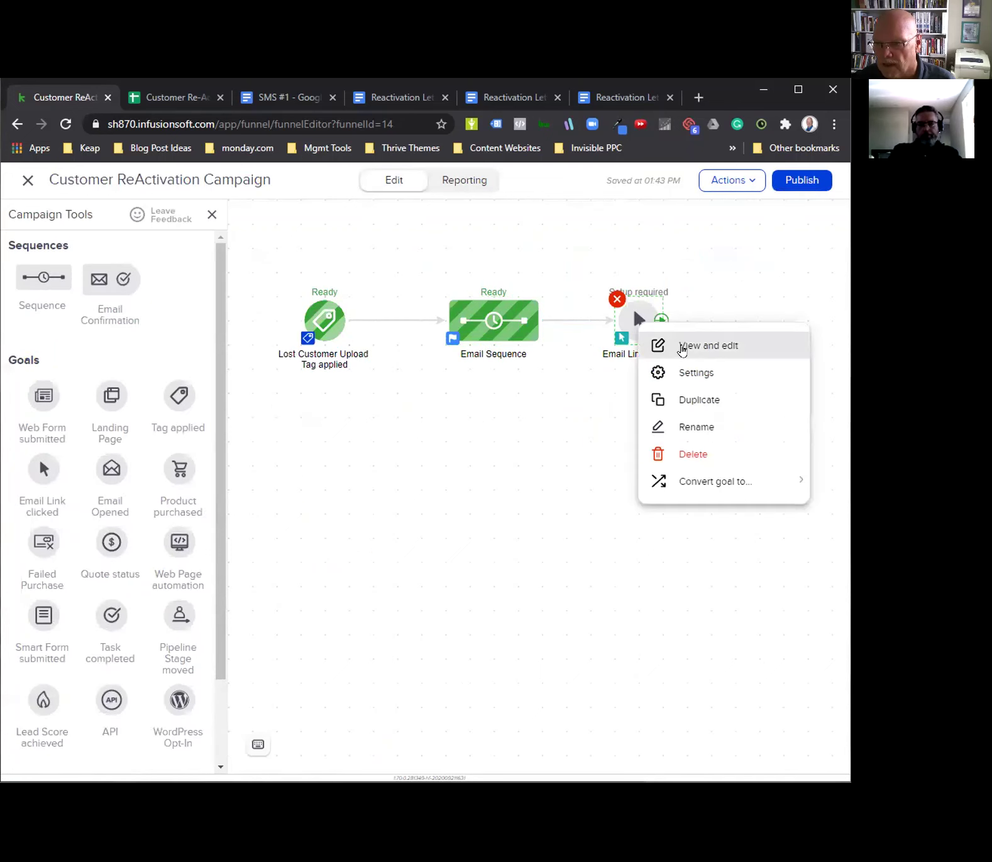
left_click(697, 348)
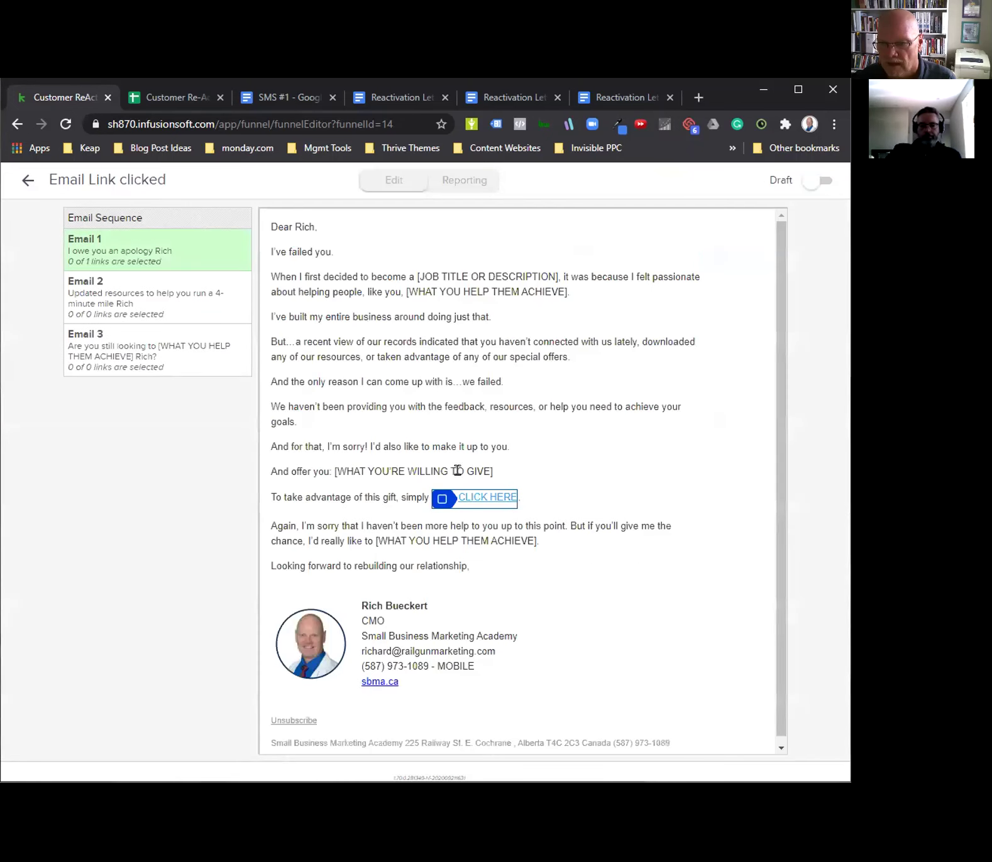
left_click(443, 500)
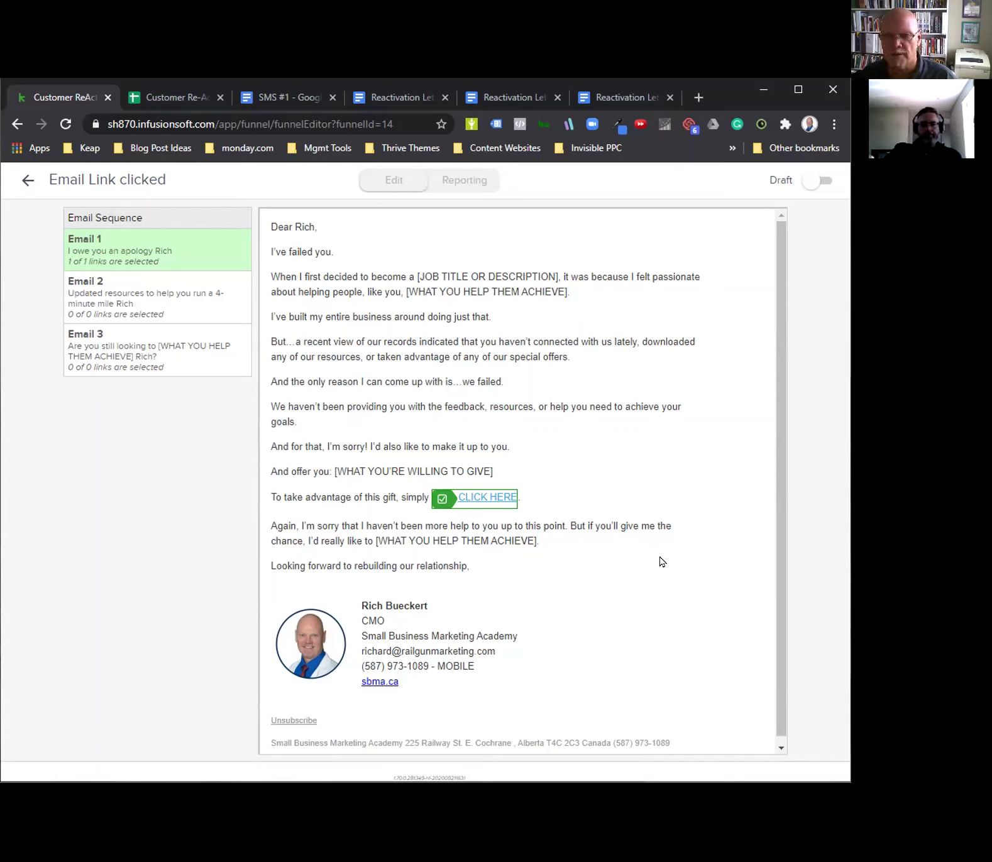
Check Email 2 and Email 3 in the goal for selectable links, then return to the campaign canvas
left_click(144, 298)
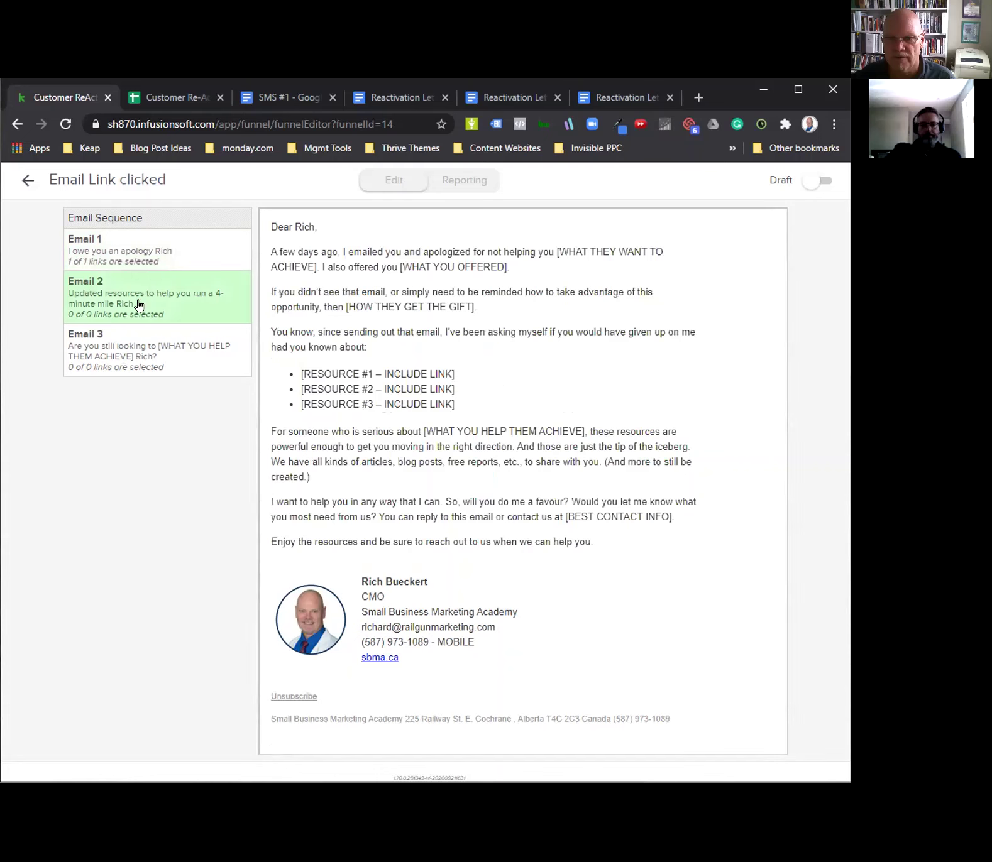
left_click(118, 355)
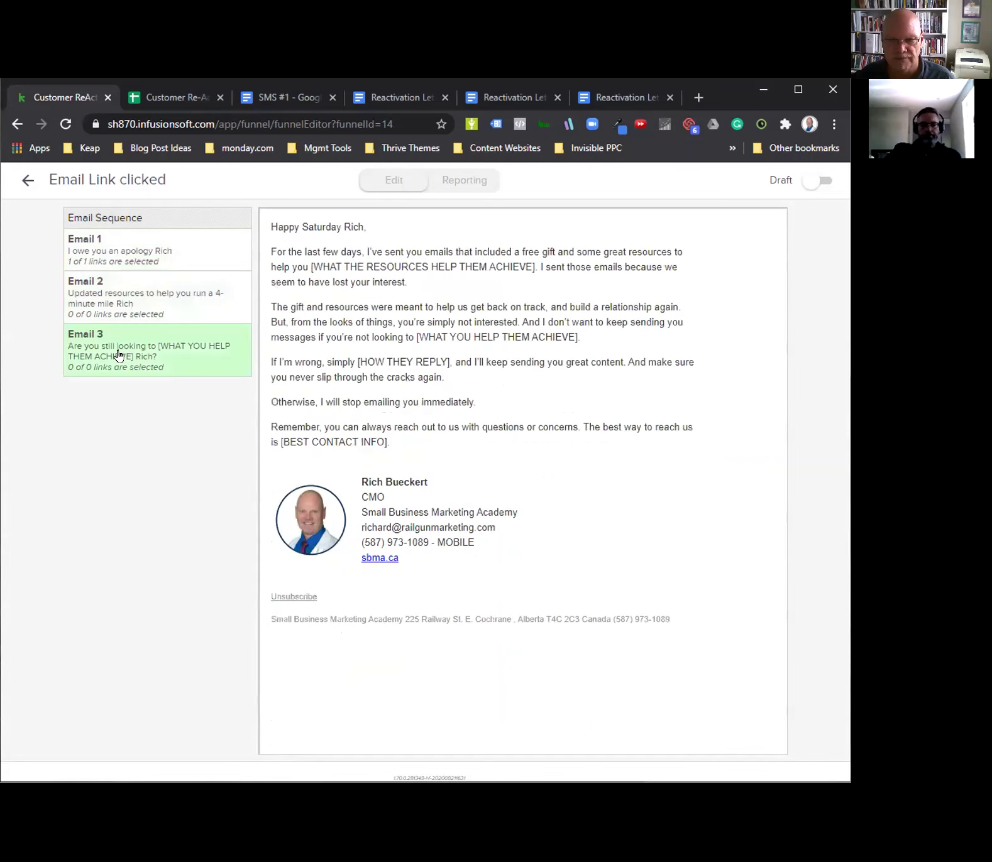
left_click(139, 247)
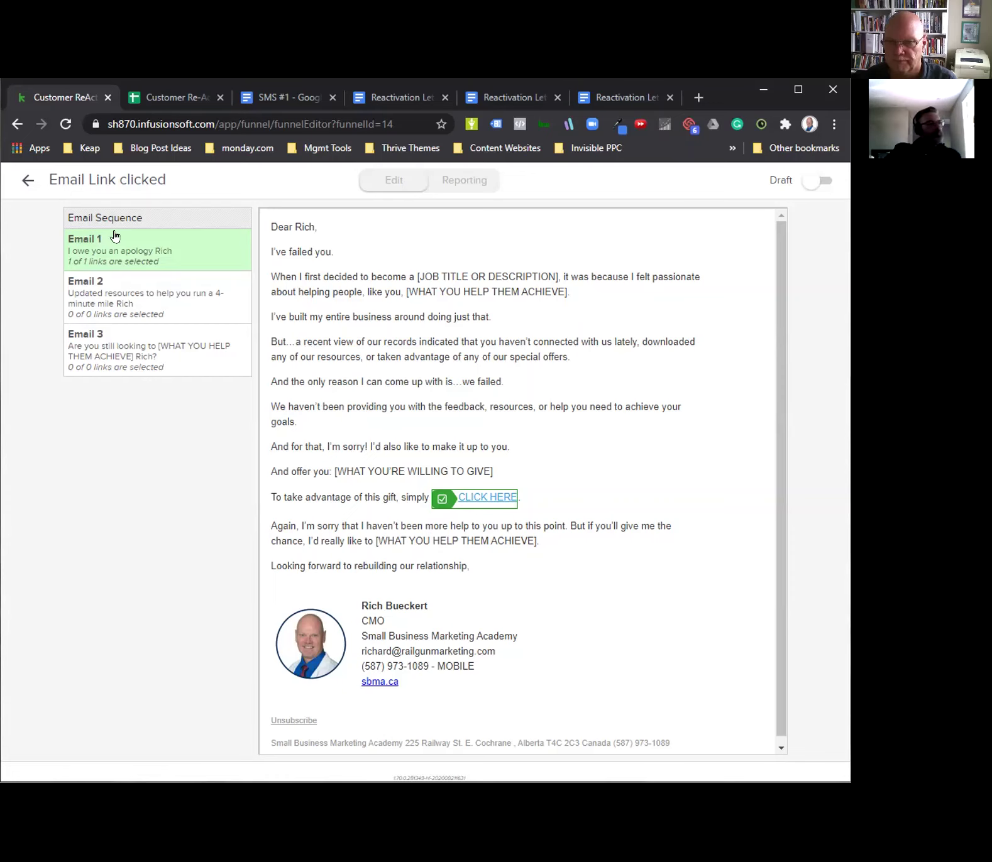
left_click(25, 181)
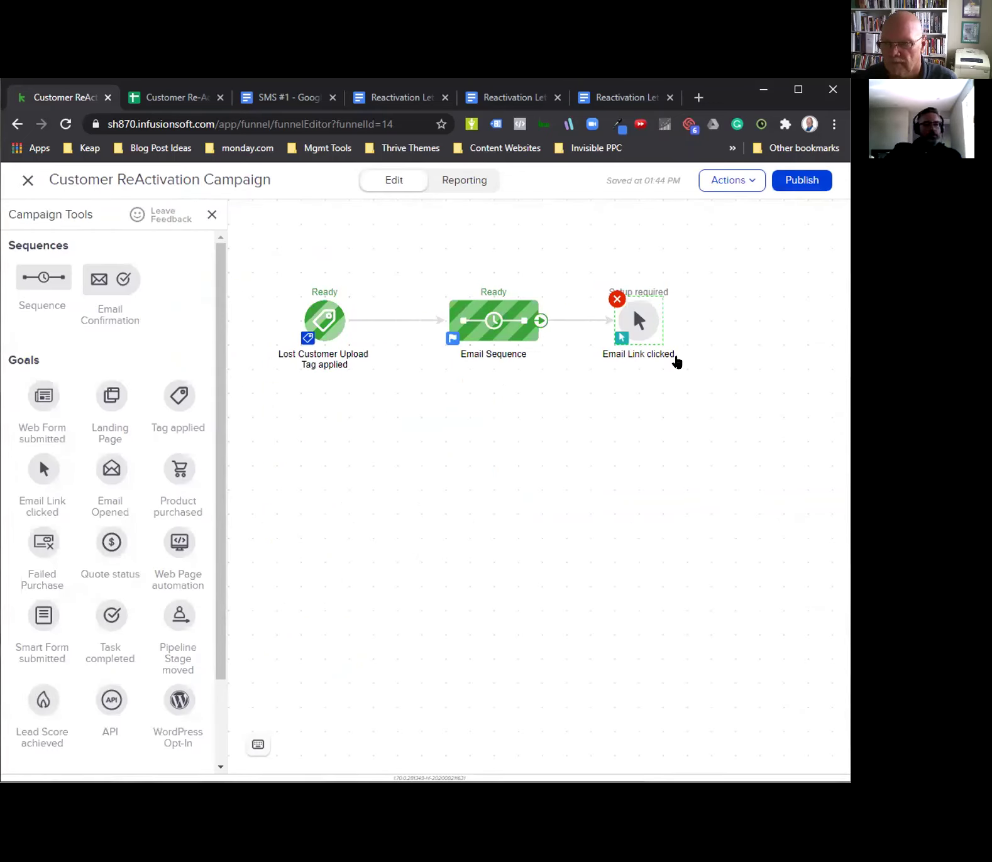
Mark the Email Link clicked goal as Ready and return to the campaign canvas
left_click(638, 321)
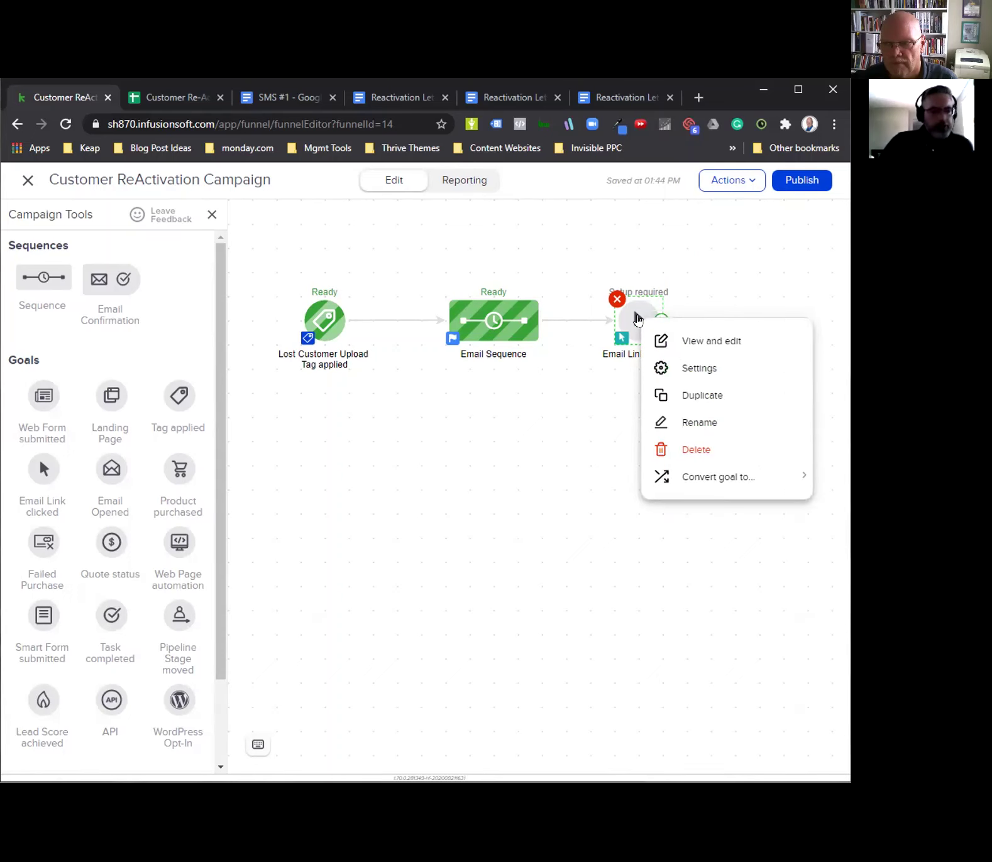
left_click(709, 341)
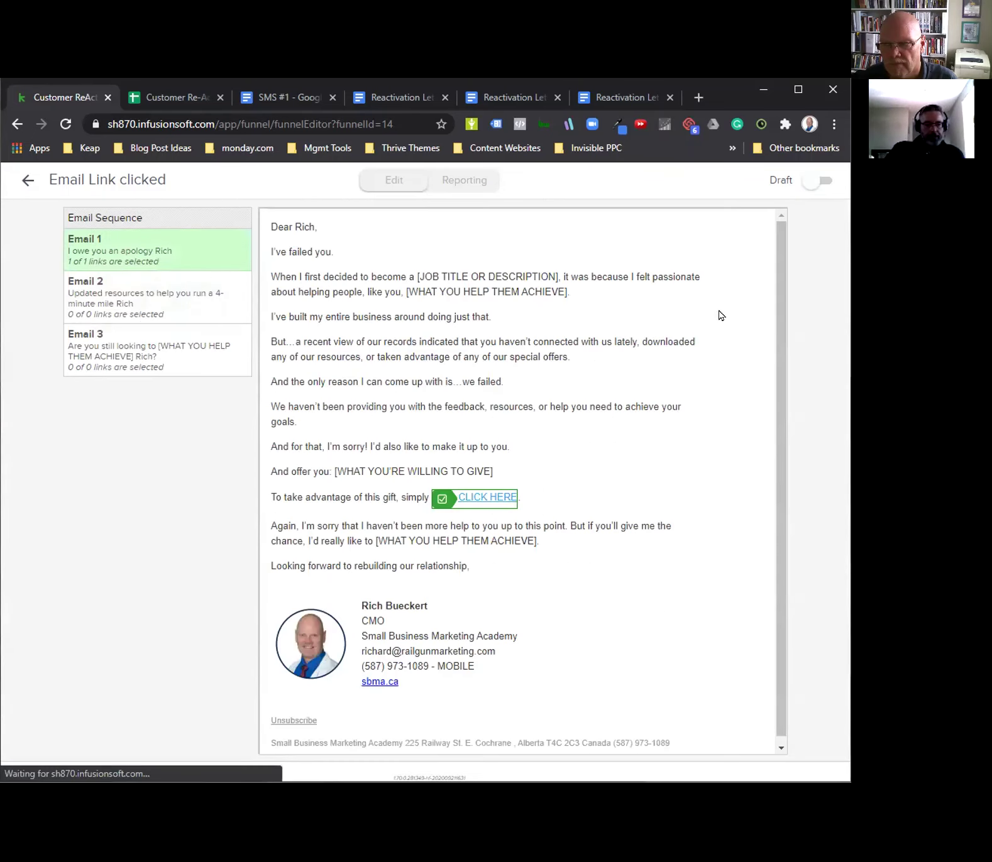
left_click(817, 181)
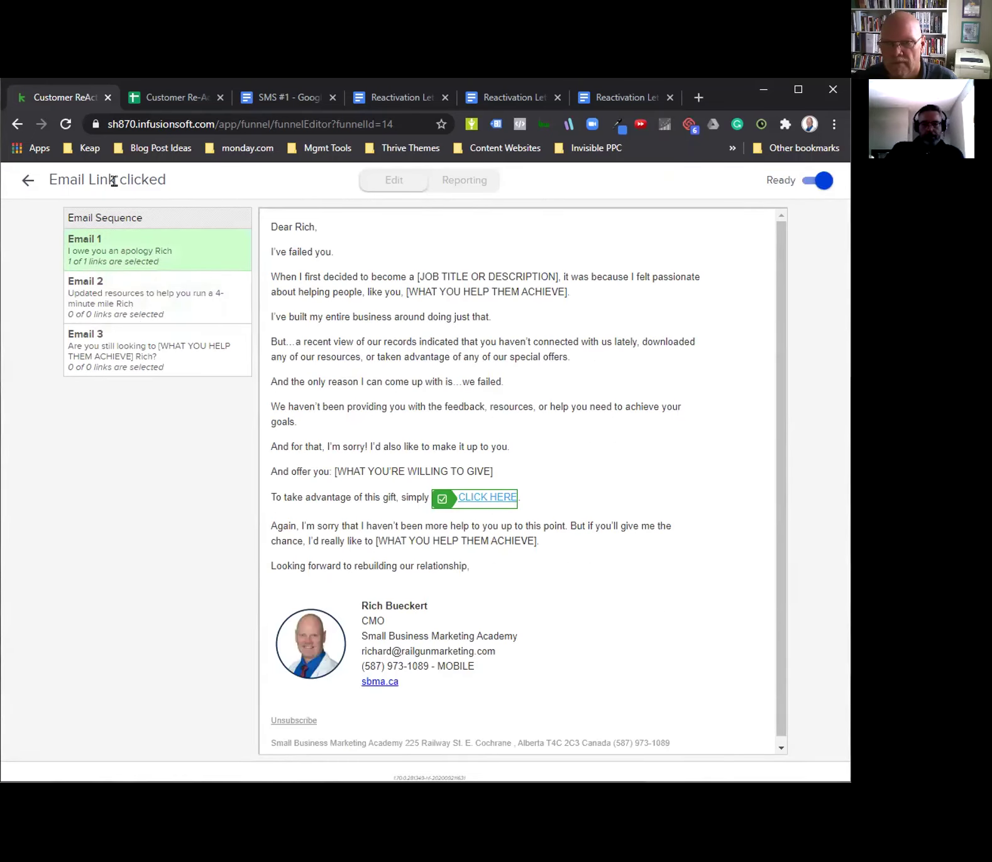
left_click(28, 182)
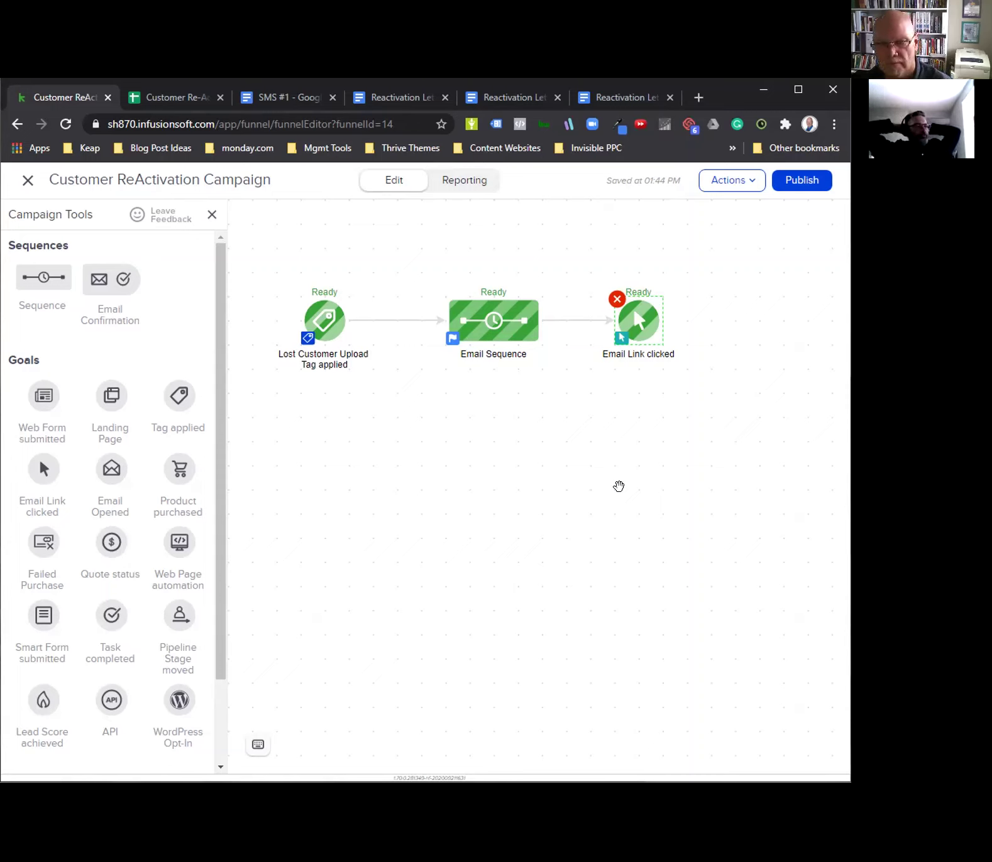
Review the linked CLICK HERE text of Email 1 in the Email Sequence, and return to the campaign canvas
right_click(493, 319)
left_click(556, 339)
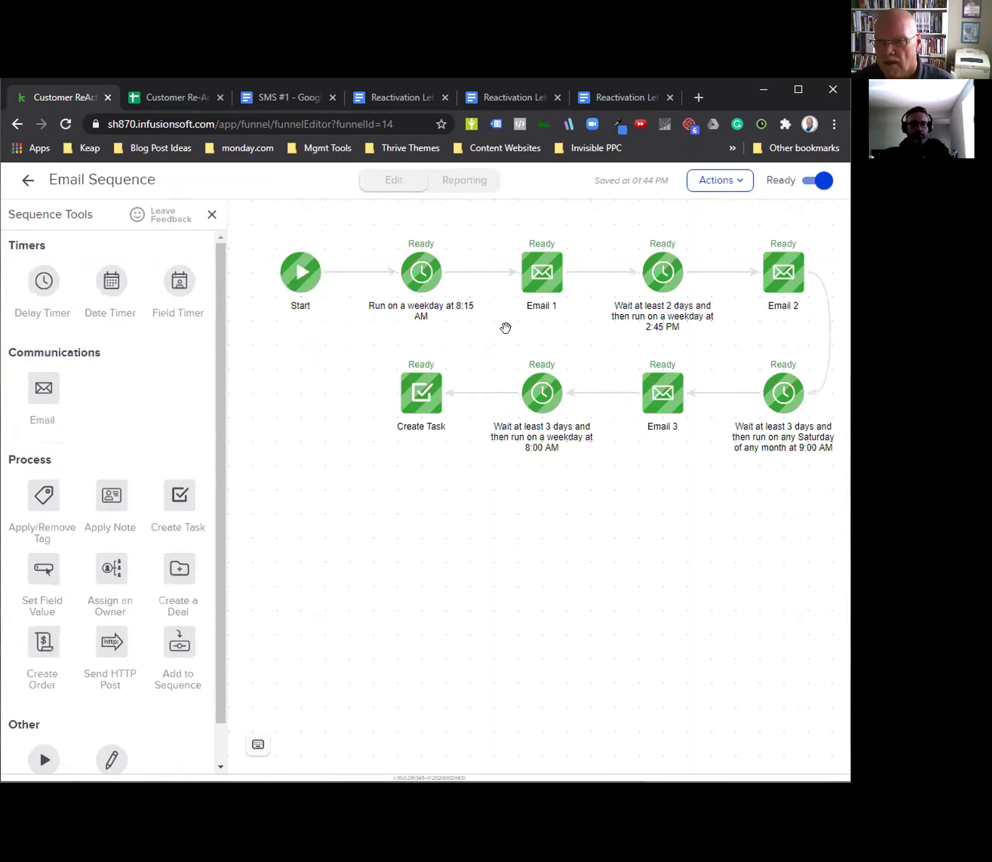
right_click(535, 280)
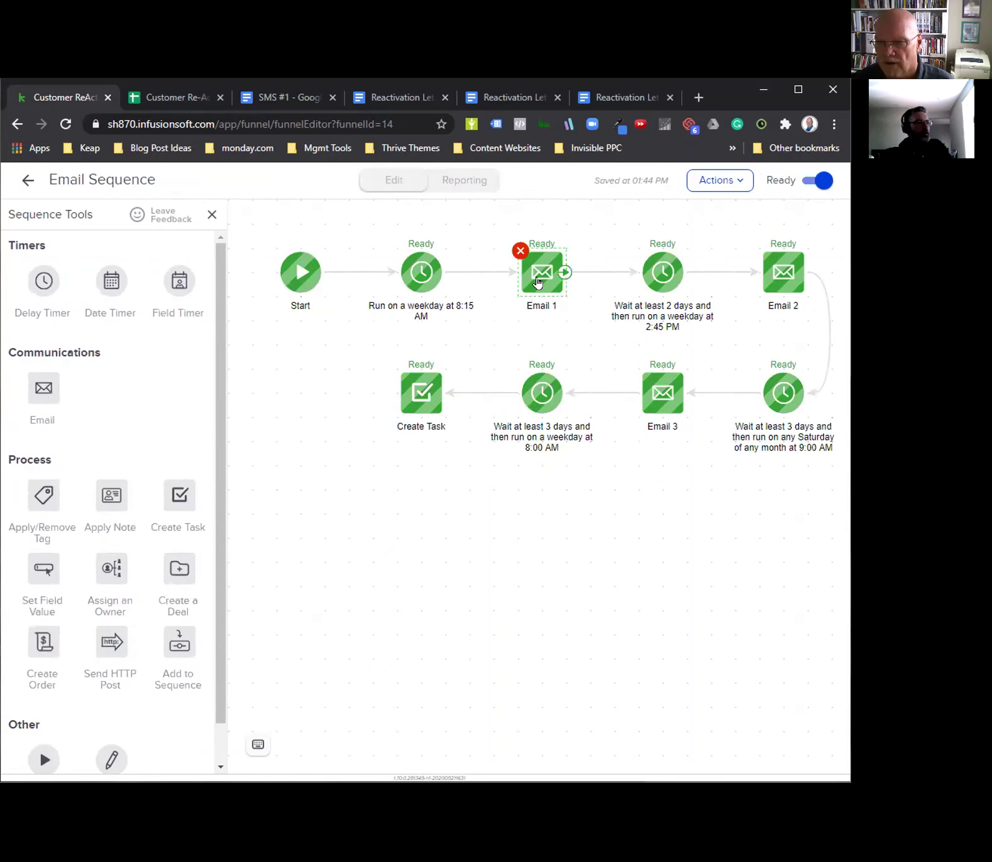
left_click(616, 306)
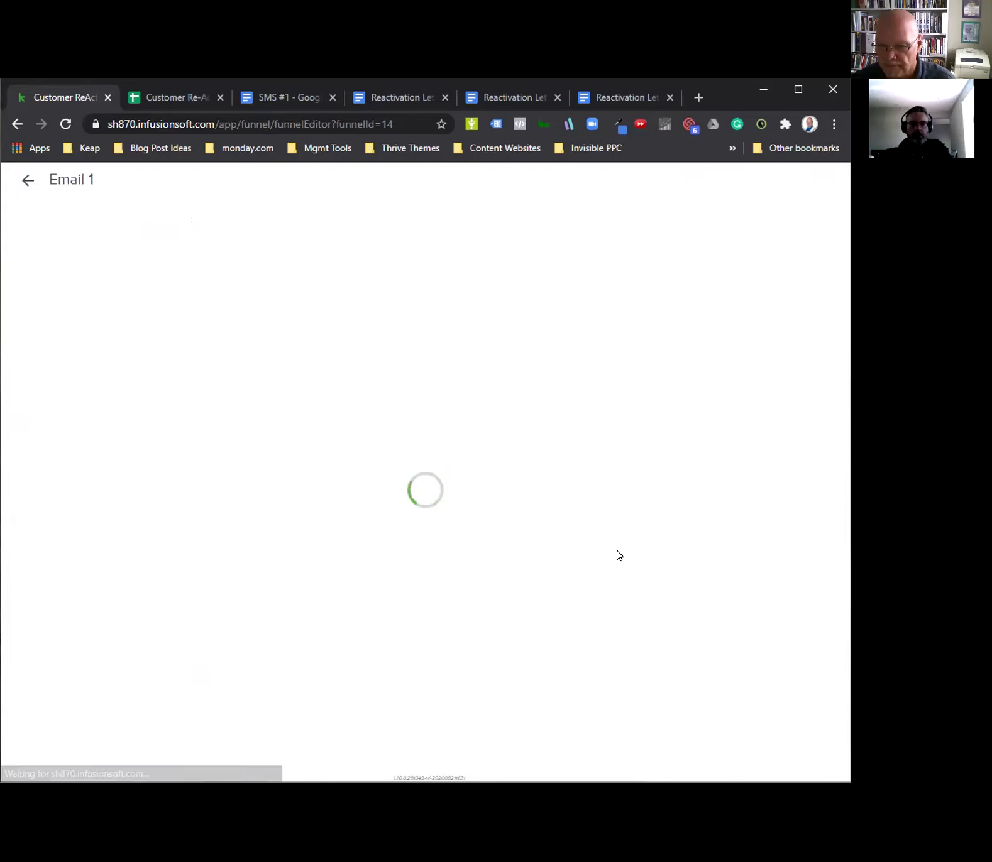
scroll(554, 534, "down", 1)
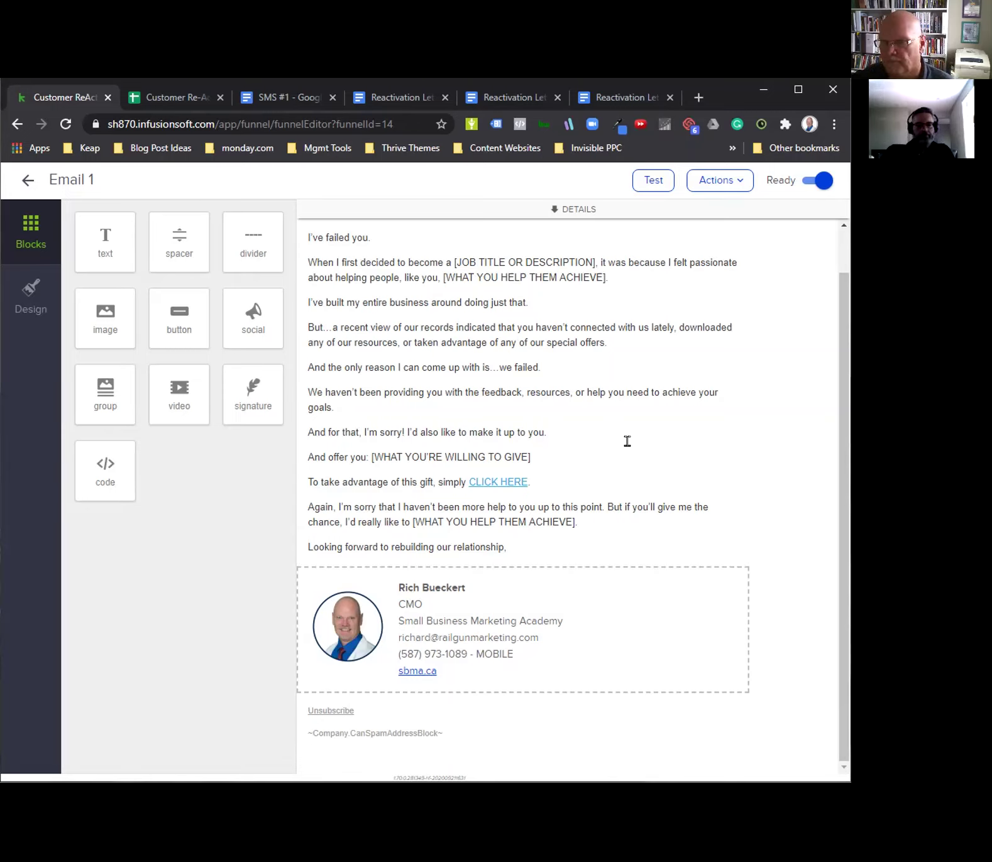
left_click(27, 181)
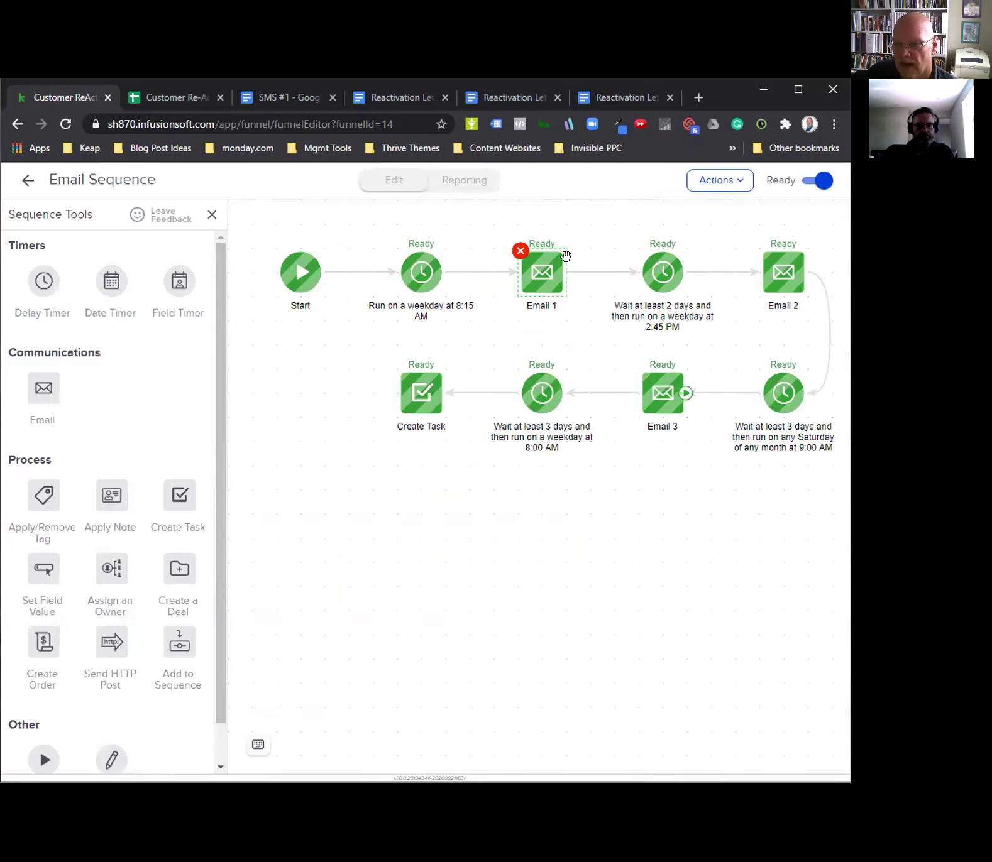
left_click(25, 182)
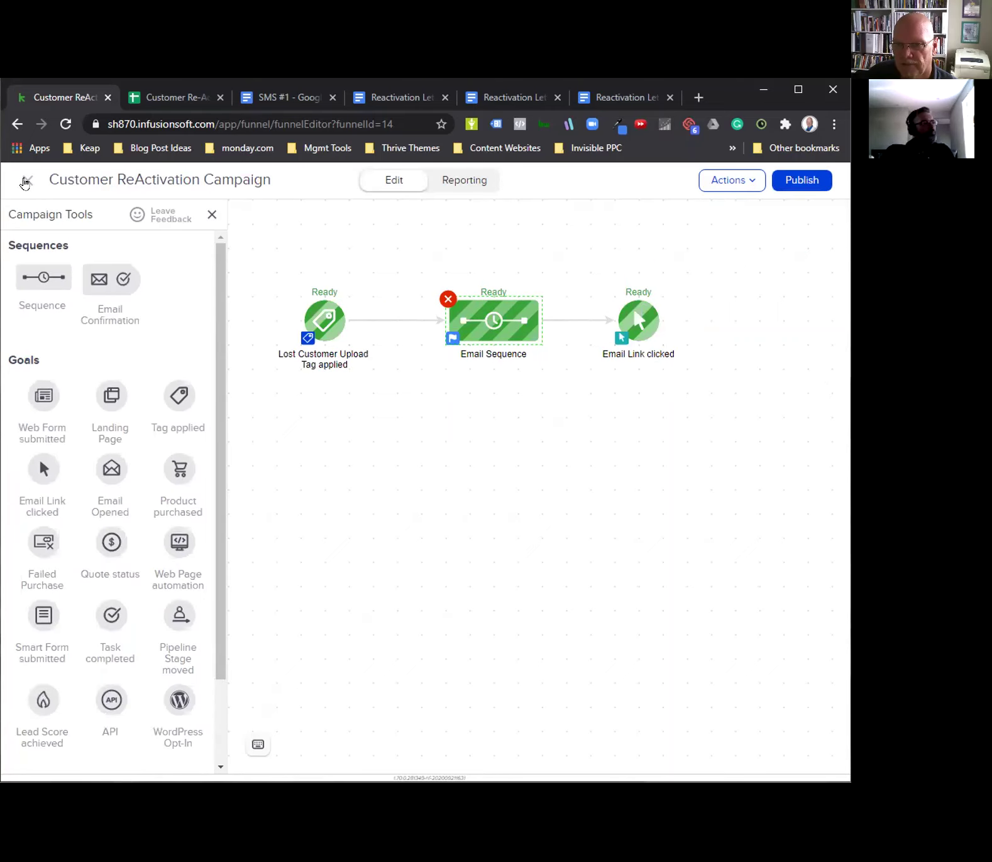
Exit the campaign editor and look over the widgets on the Home dashboard
left_click(25, 183)
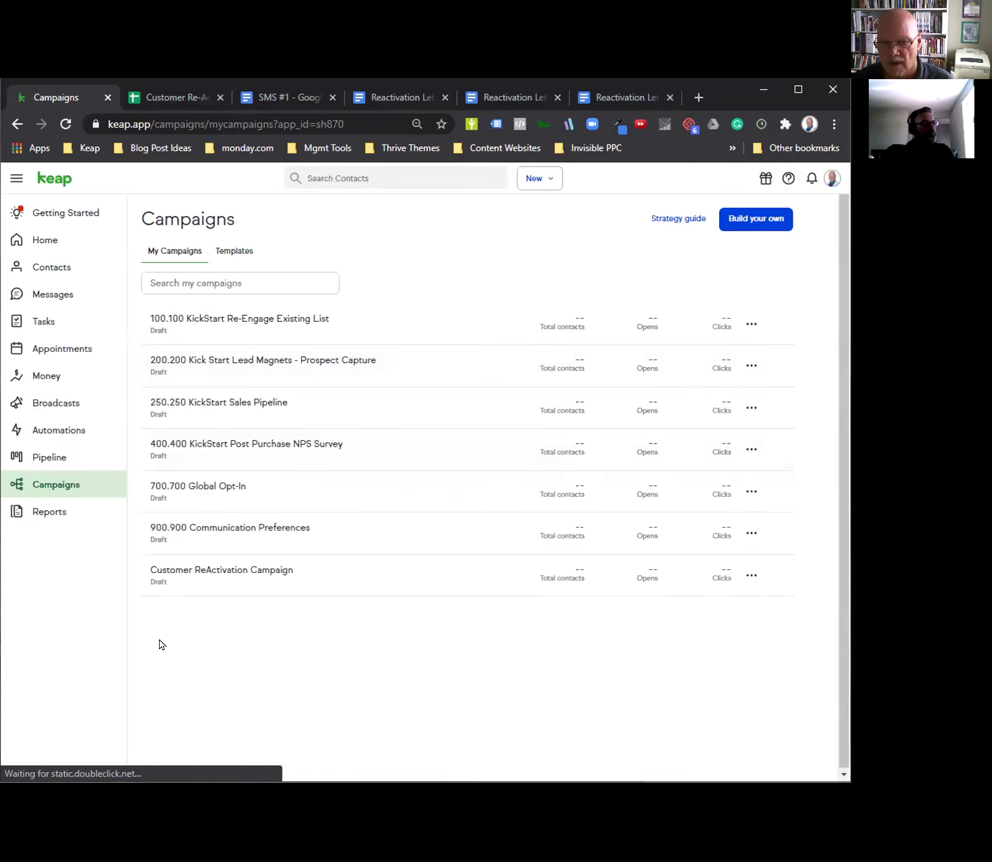
left_click(36, 244)
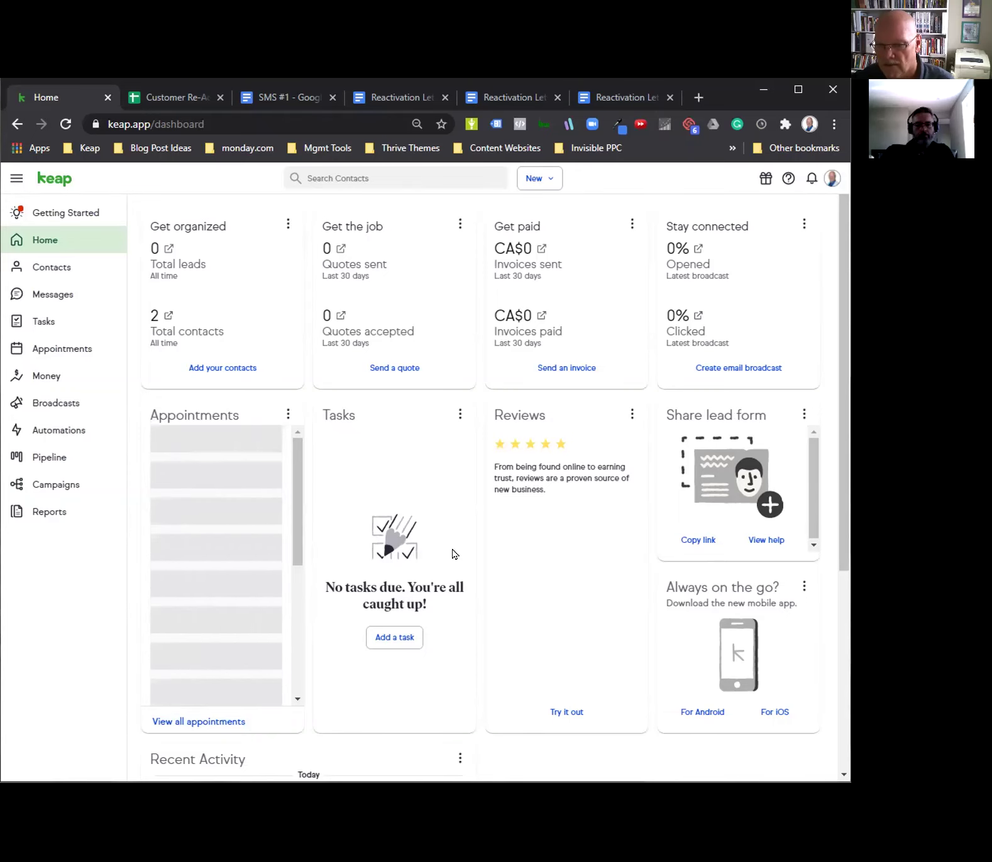
scroll(538, 627, "down", 3)
scroll(538, 627, "up", 3)
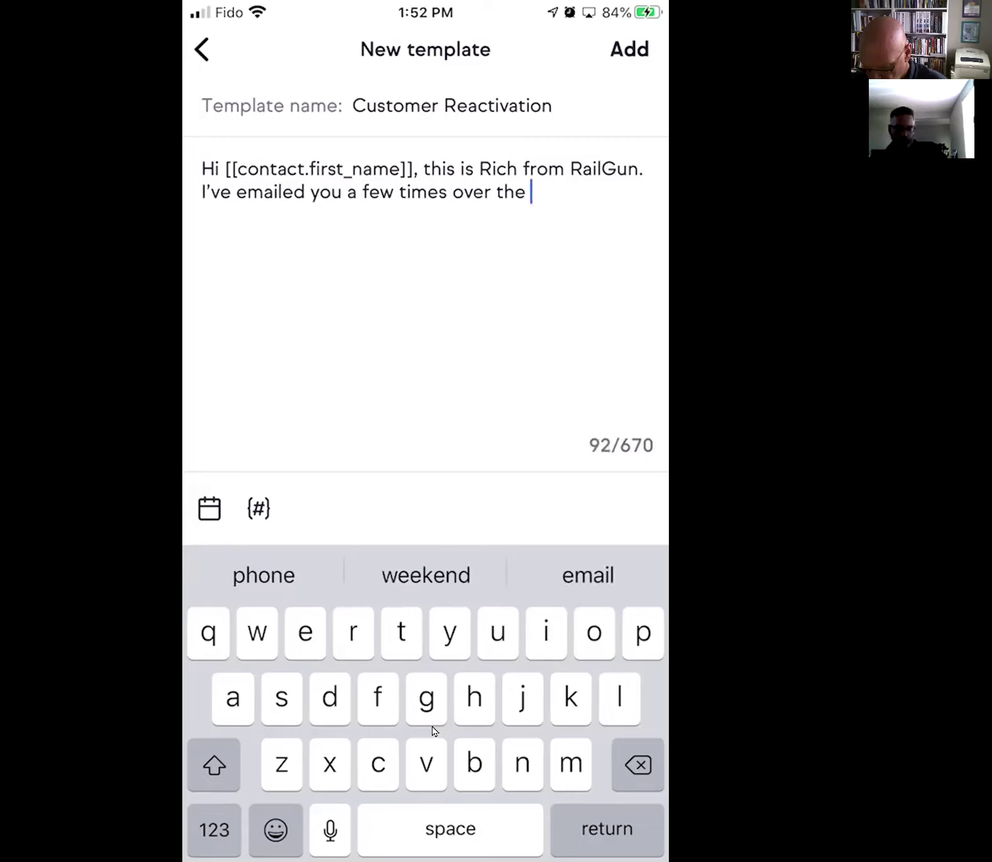
In the Keap mobile app's Customer Reactivation template, continue the message with "last week but I haven't heard anything from you."
type("week ")
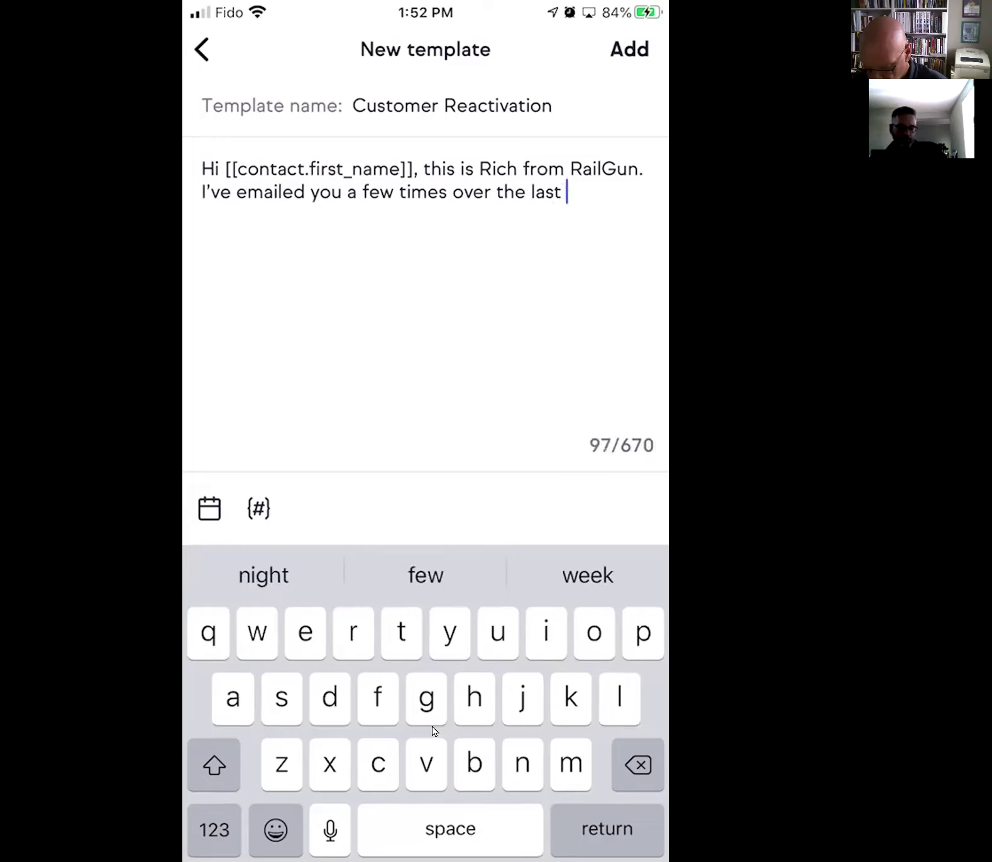
type("but I ")
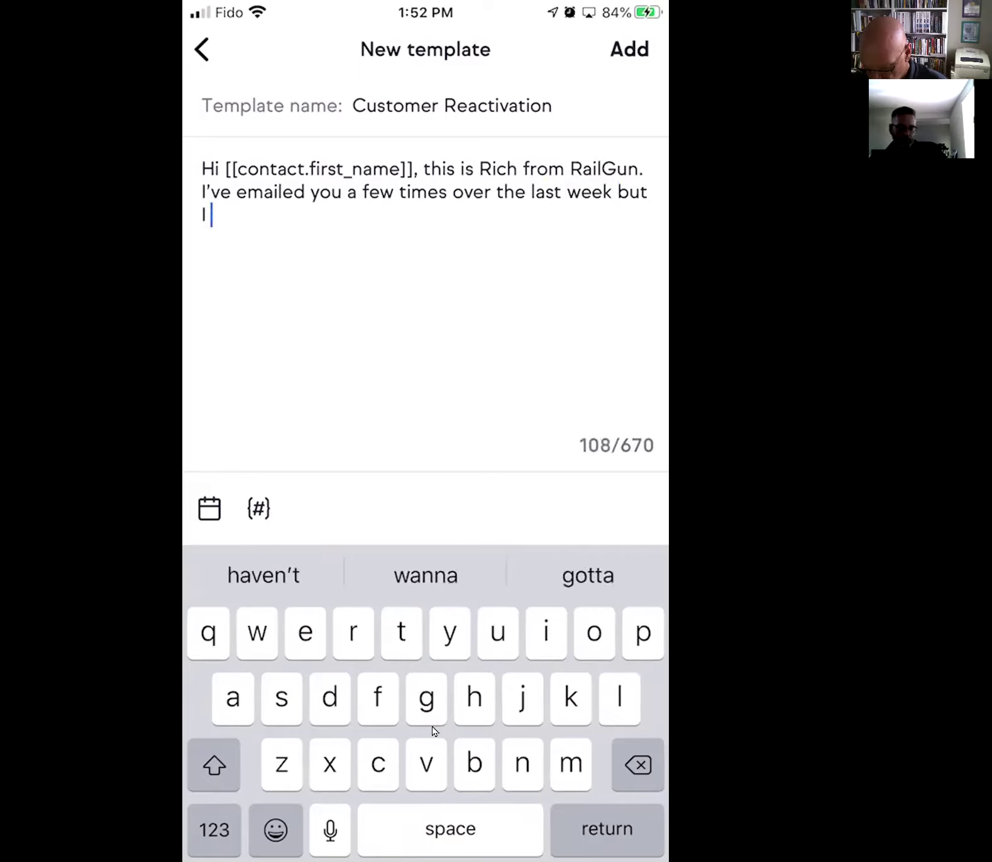
type("haven't heard ")
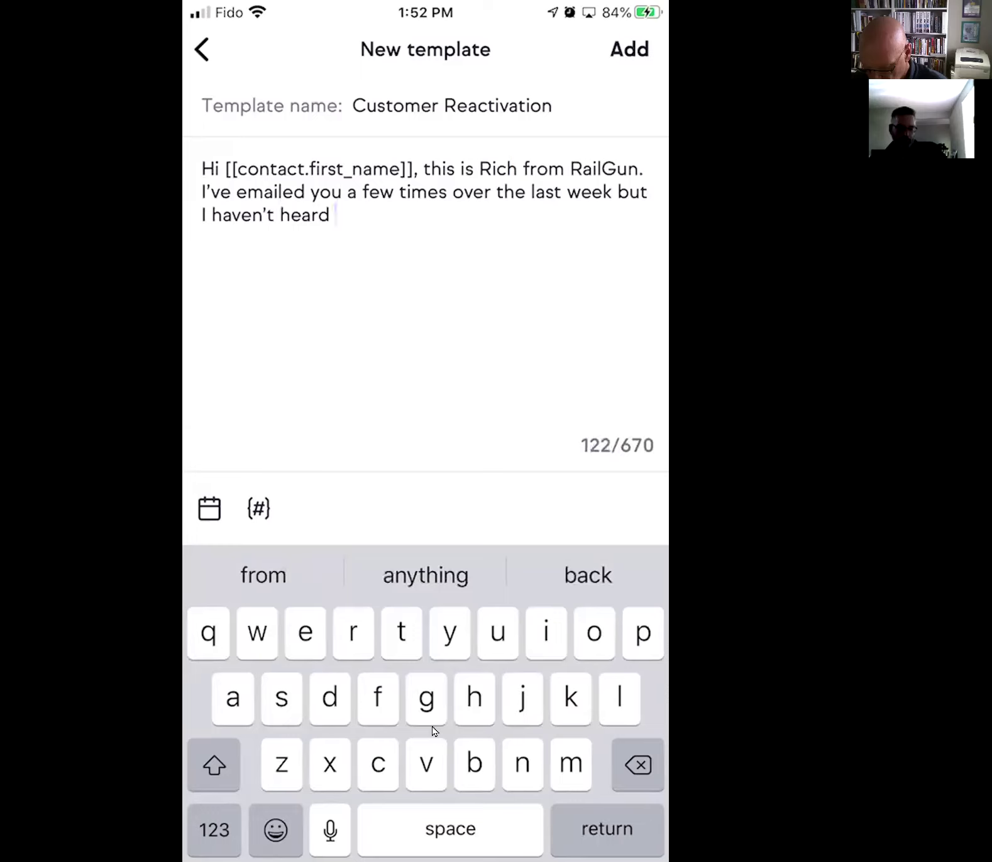
type("anything ")
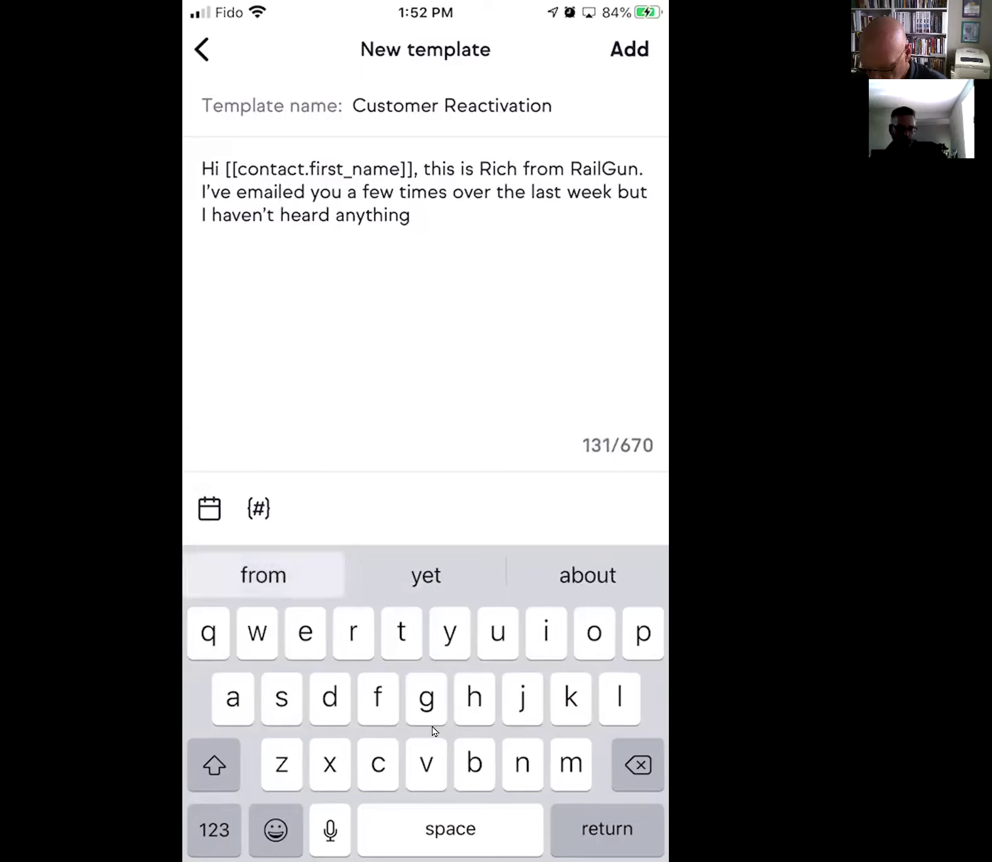
type("from you")
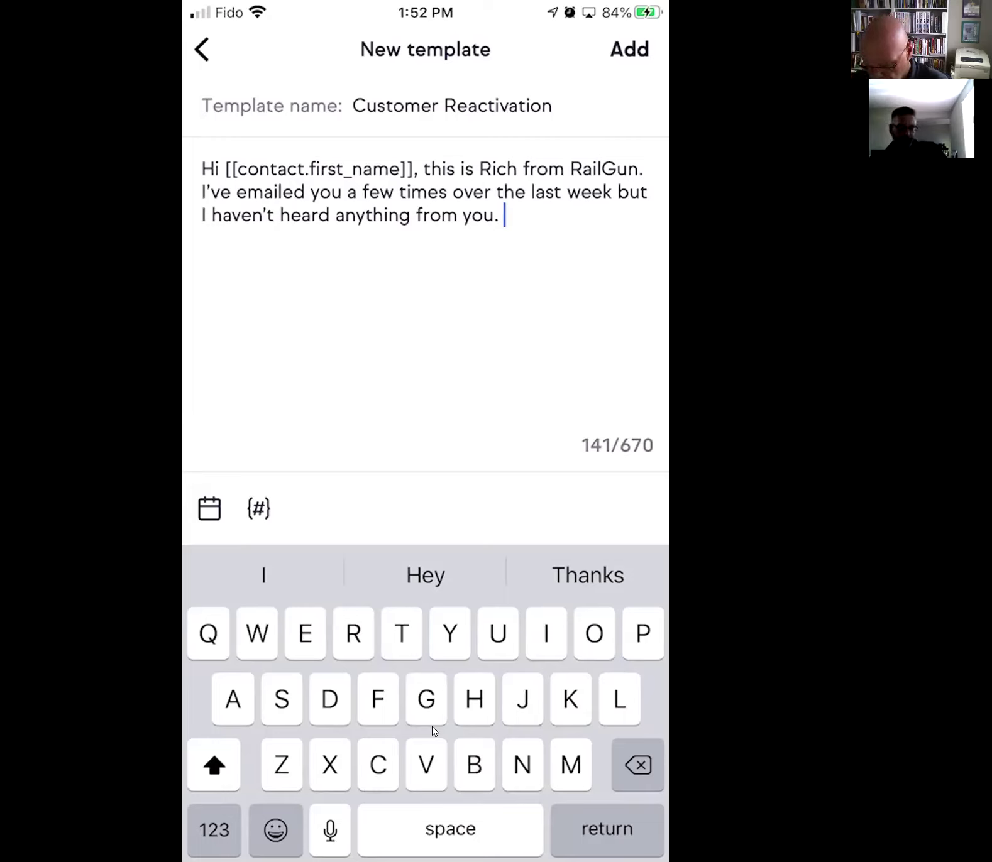
End the Customer Reactivation template message with the question "Should I give up?"
type("Shou")
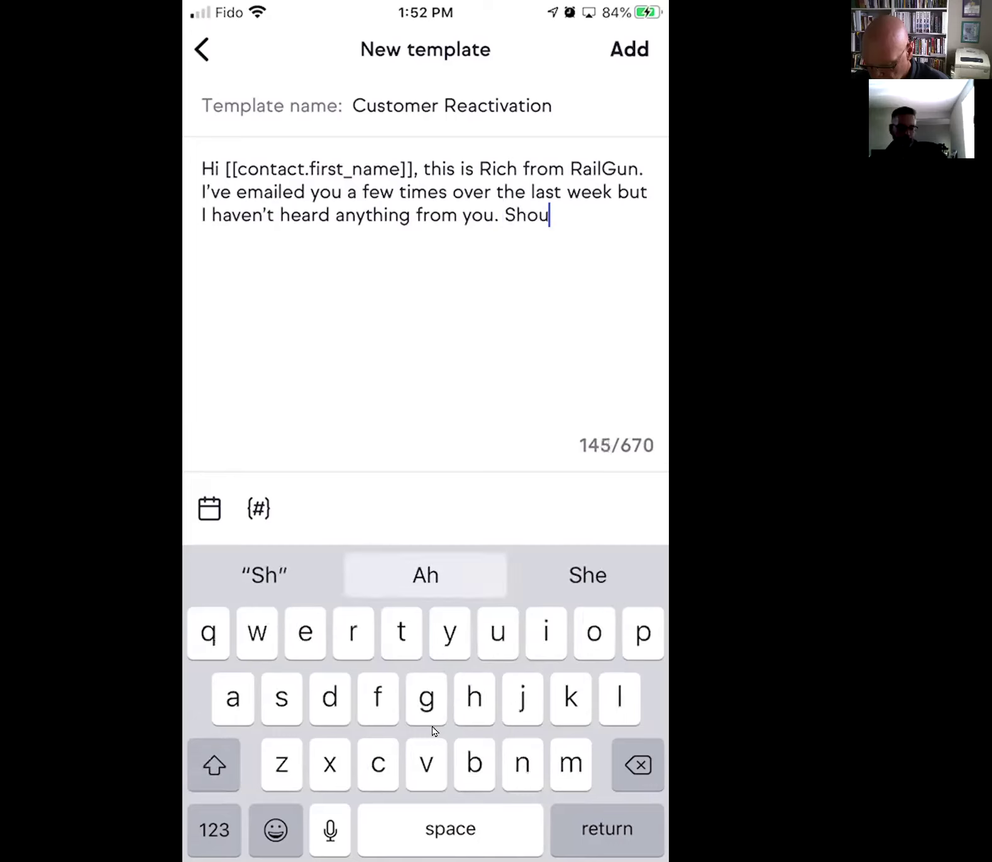
type("ld I give up")
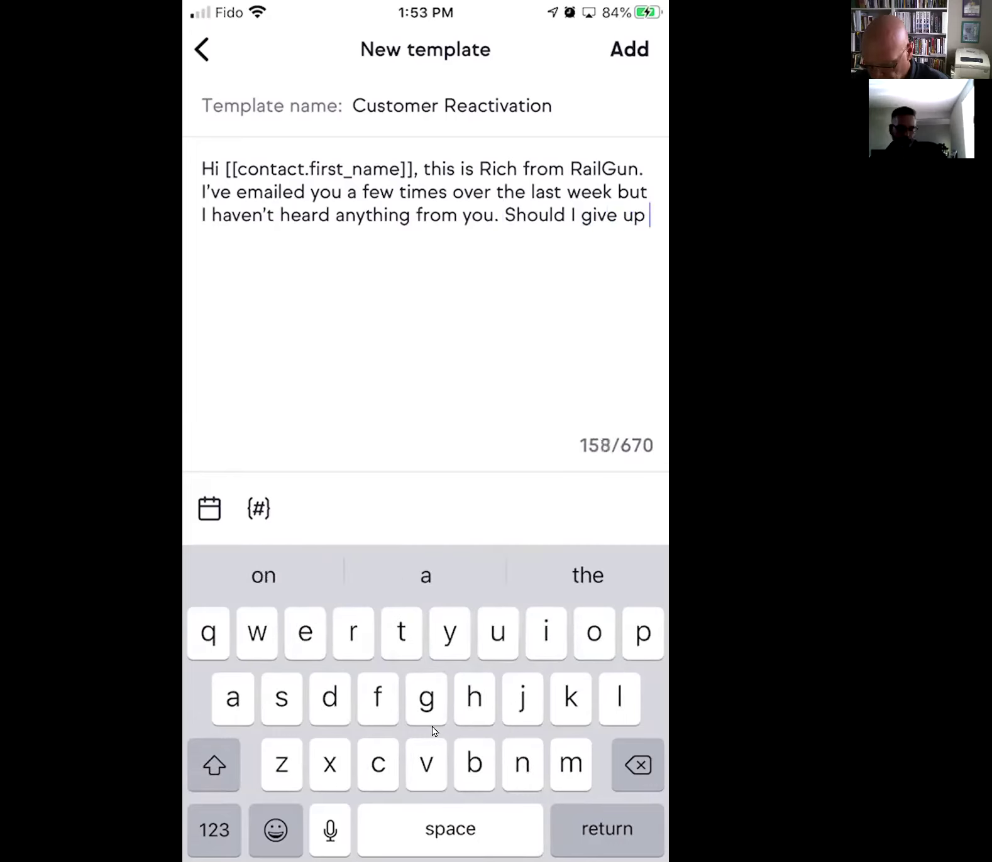
key("BackSpace")
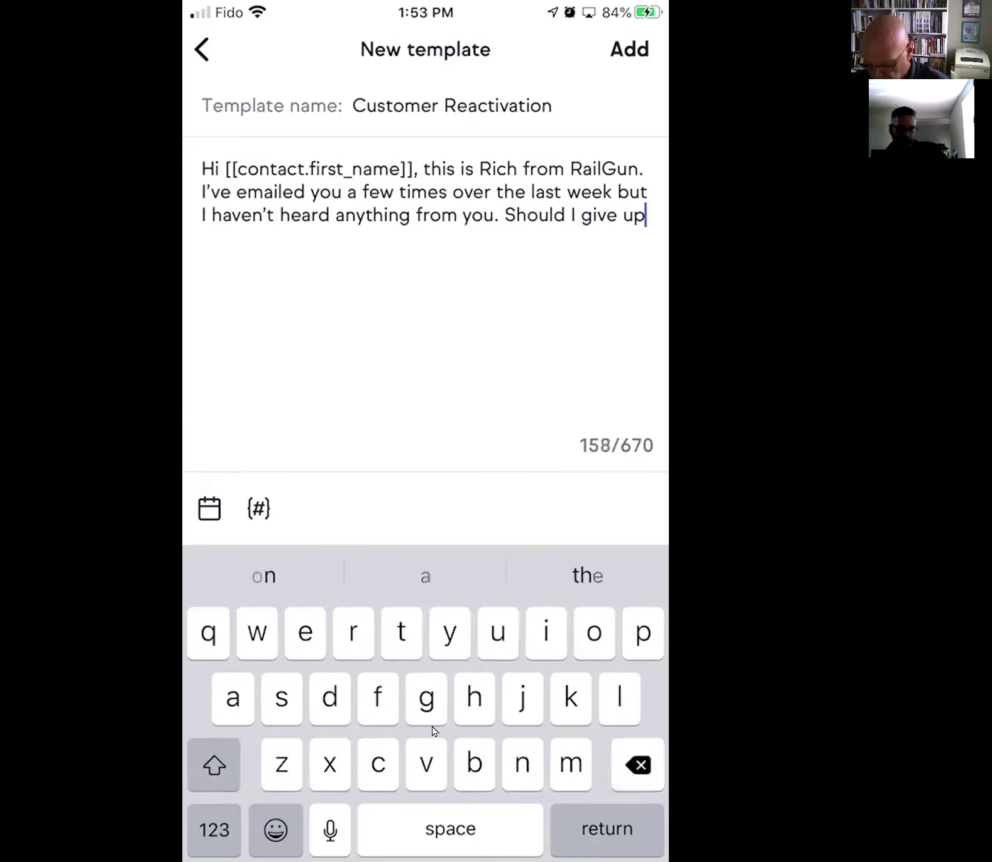
type("?")
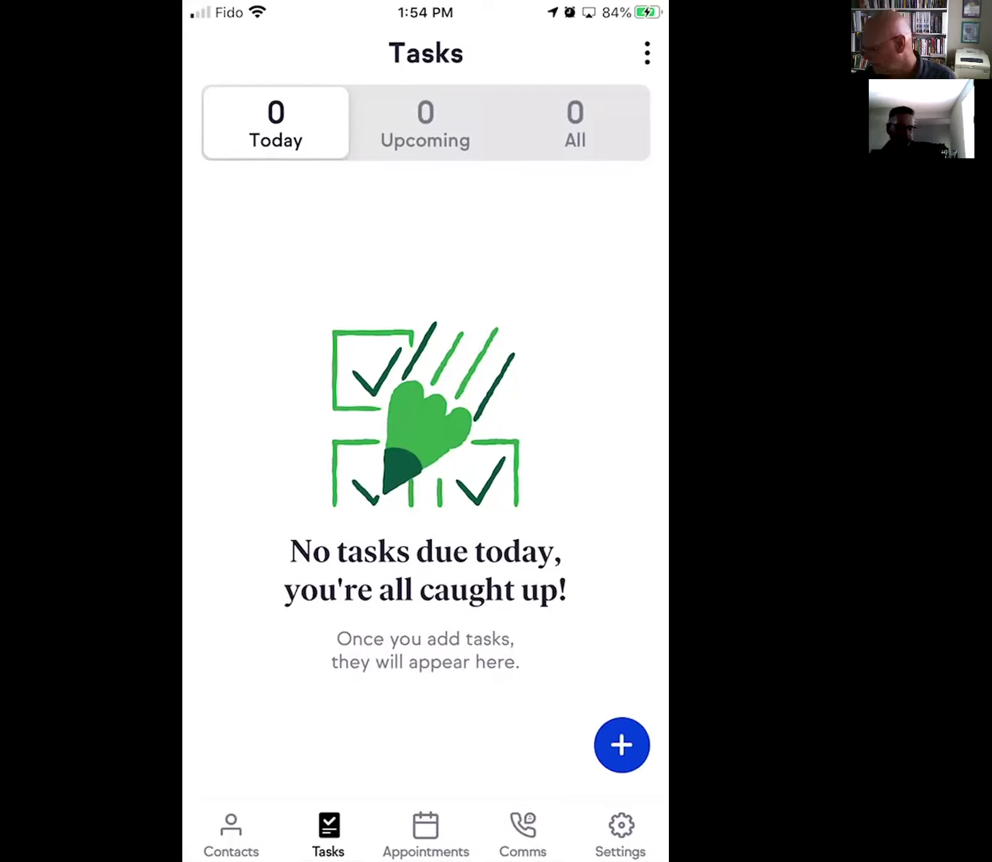
Look over the mobile app's Settings, and open the Messages list in Communication
left_click(621, 833)
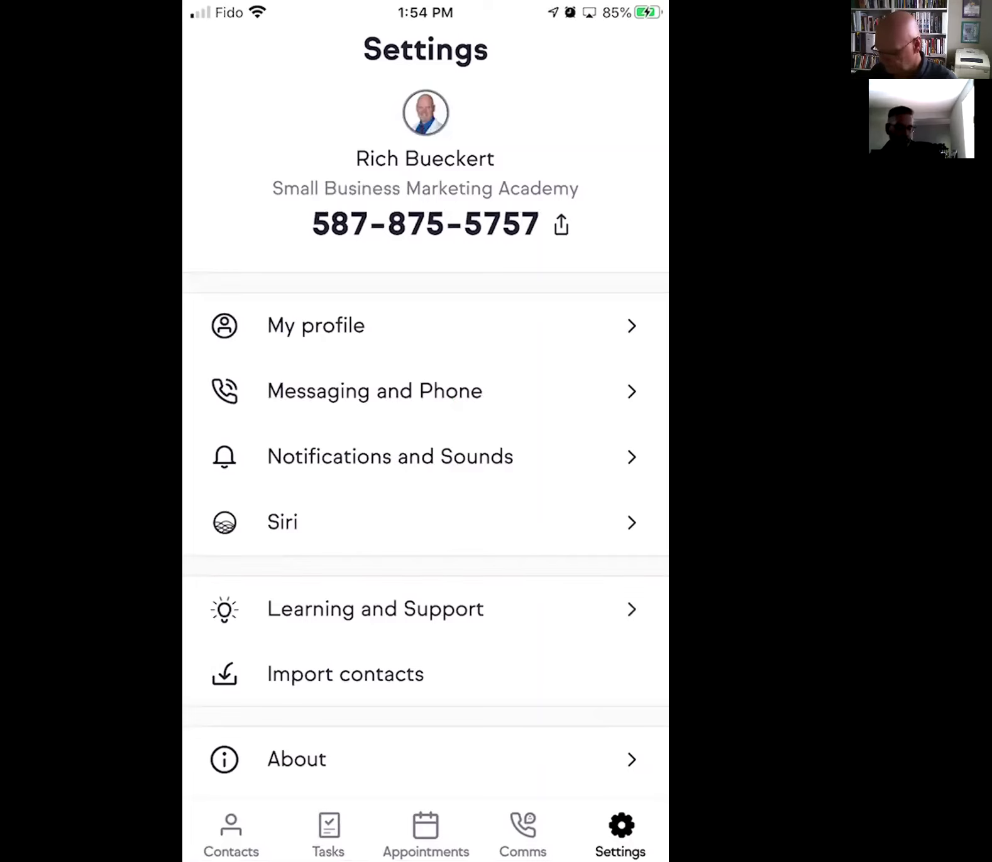
scroll(425, 326, "down", 1)
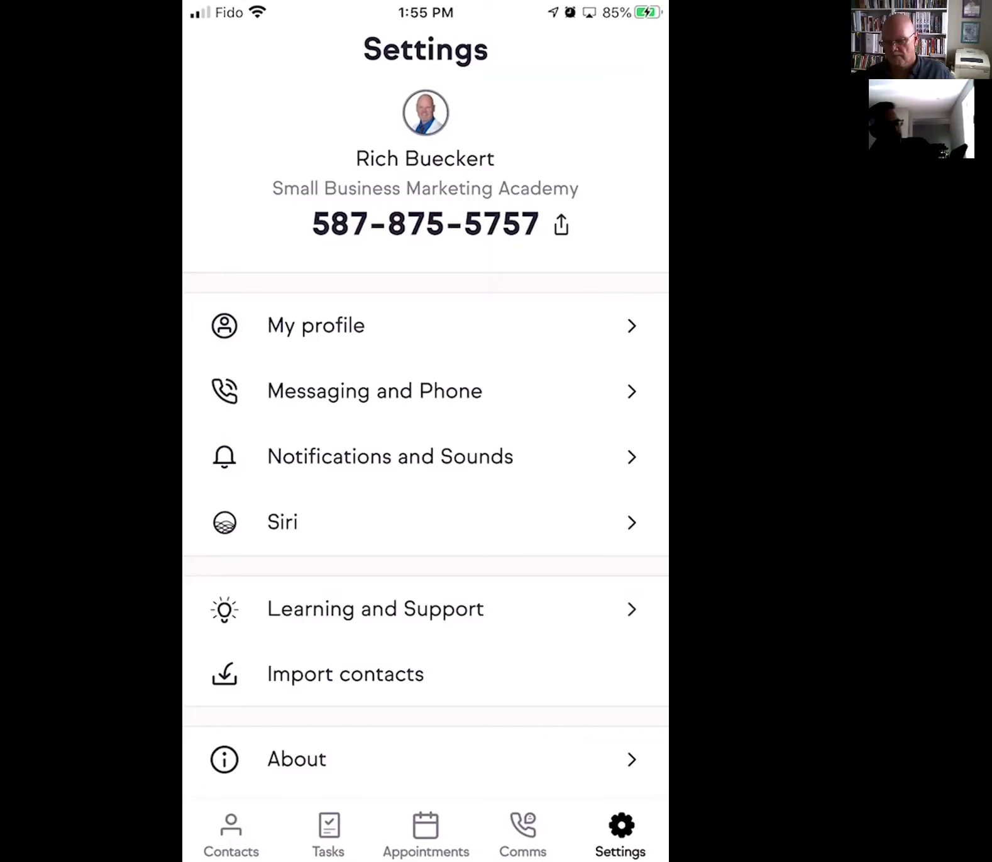
left_click(515, 819)
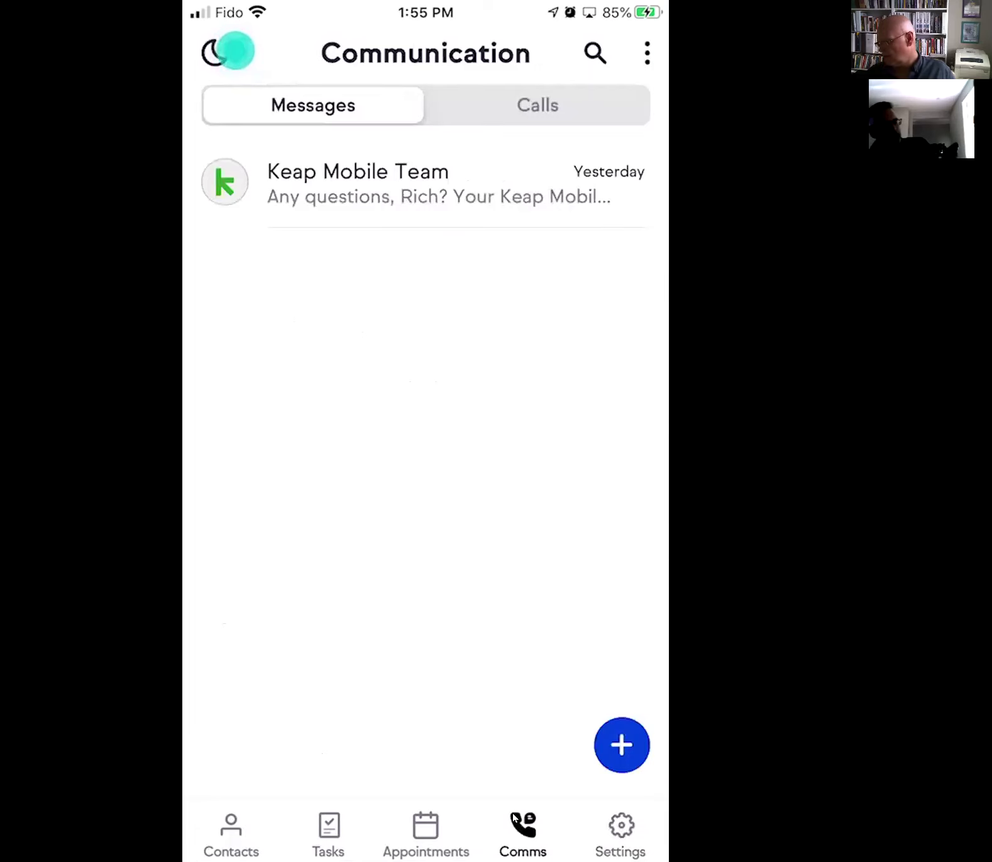